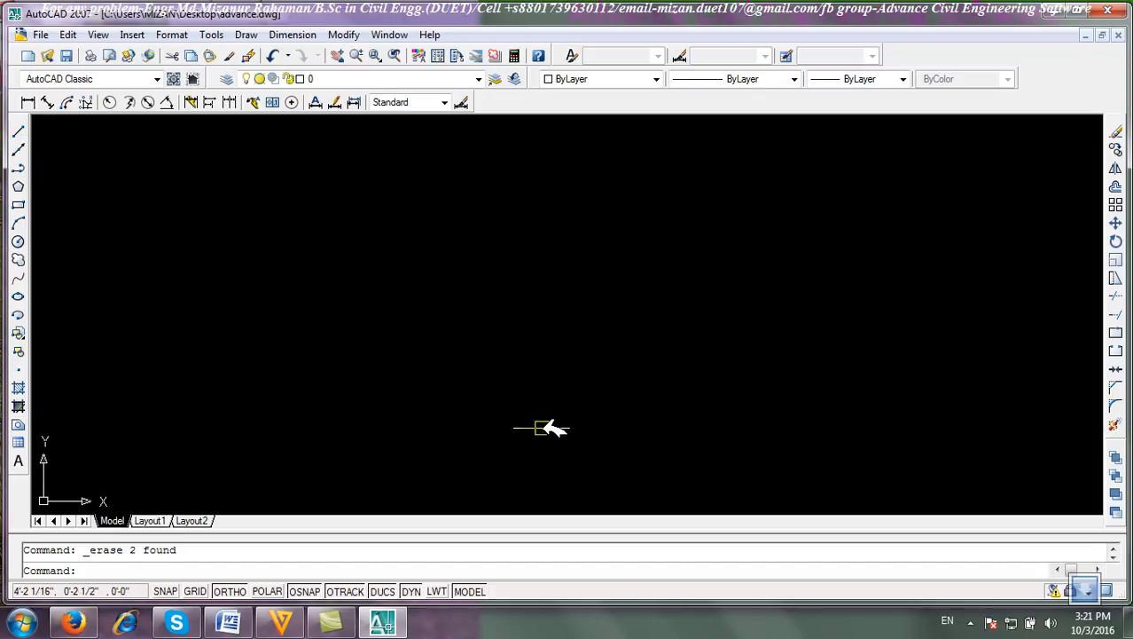
right_click(373, 55)
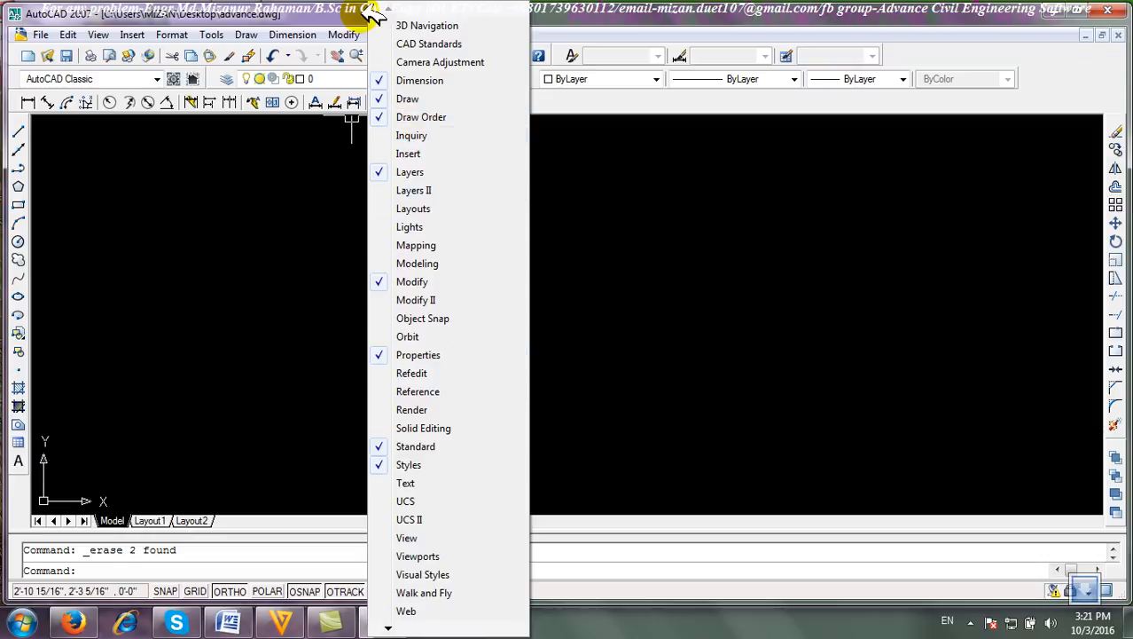
click(182, 246)
click(176, 245)
click(488, 320)
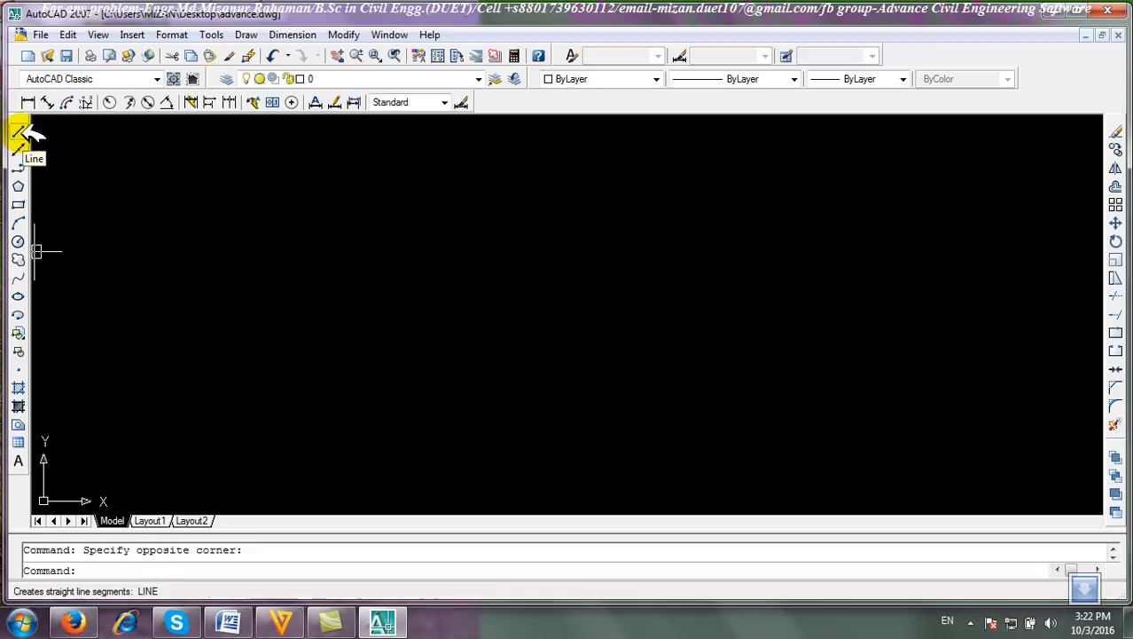
scroll(202, 390, down, 2)
scroll(201, 391, up, 1)
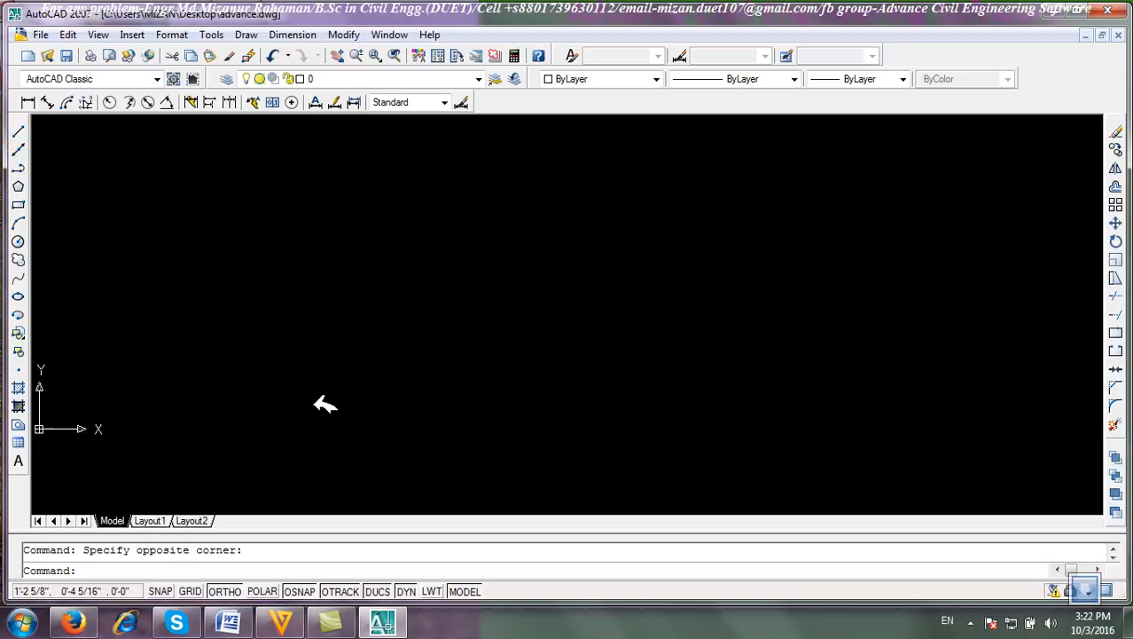
scroll(302, 408, down, 2)
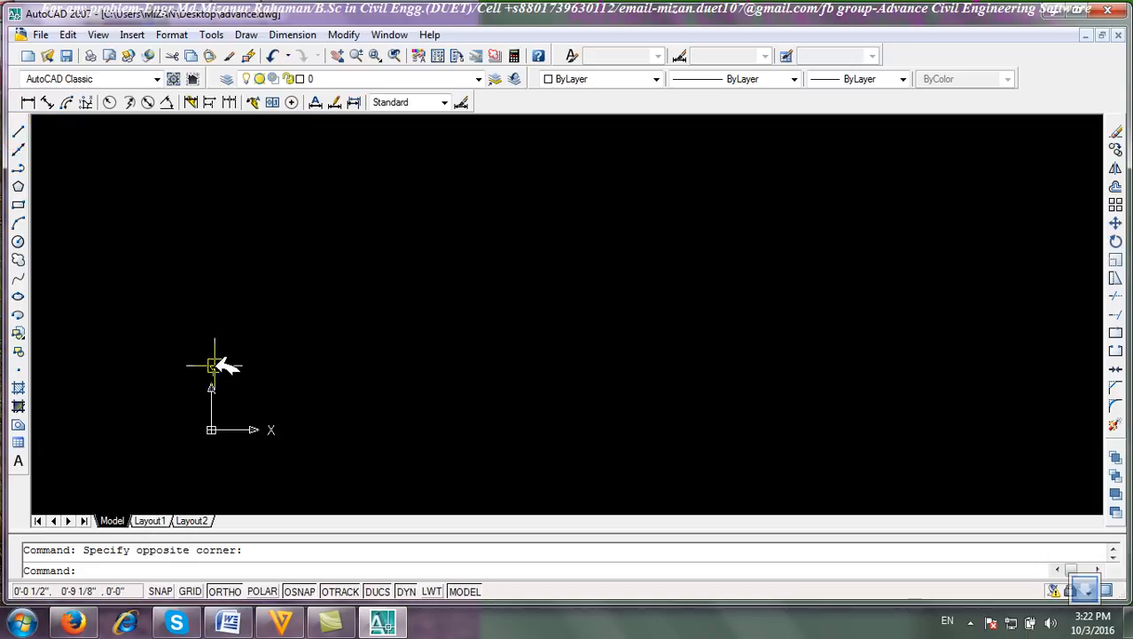
Draw a 10' horizontal line starting at the absolute point 10,15.
click(18, 133)
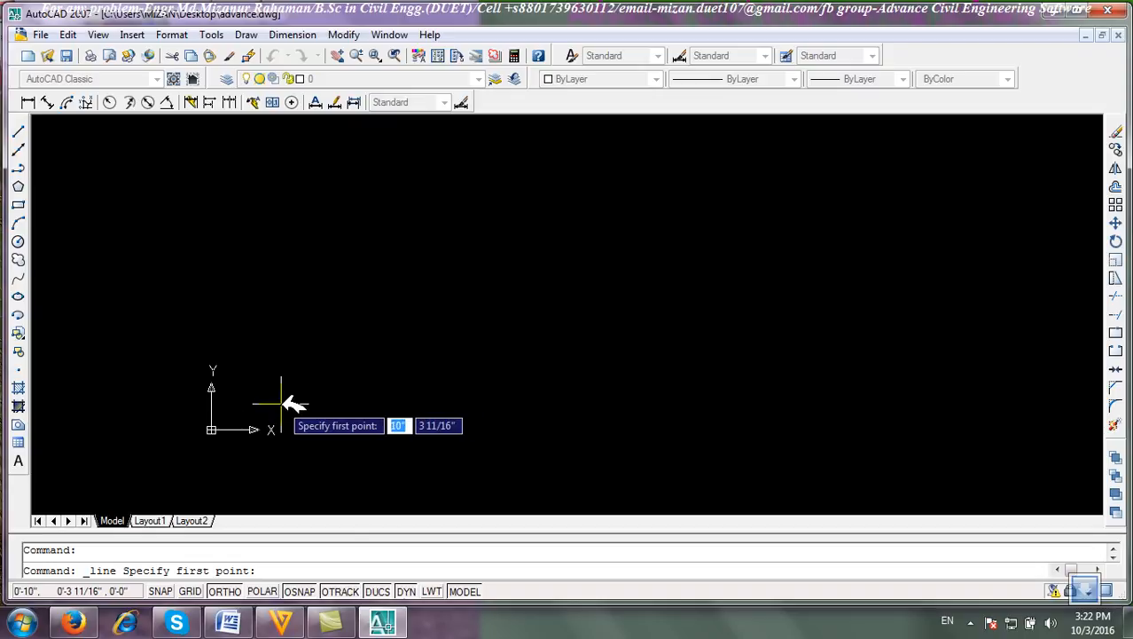
text(1)
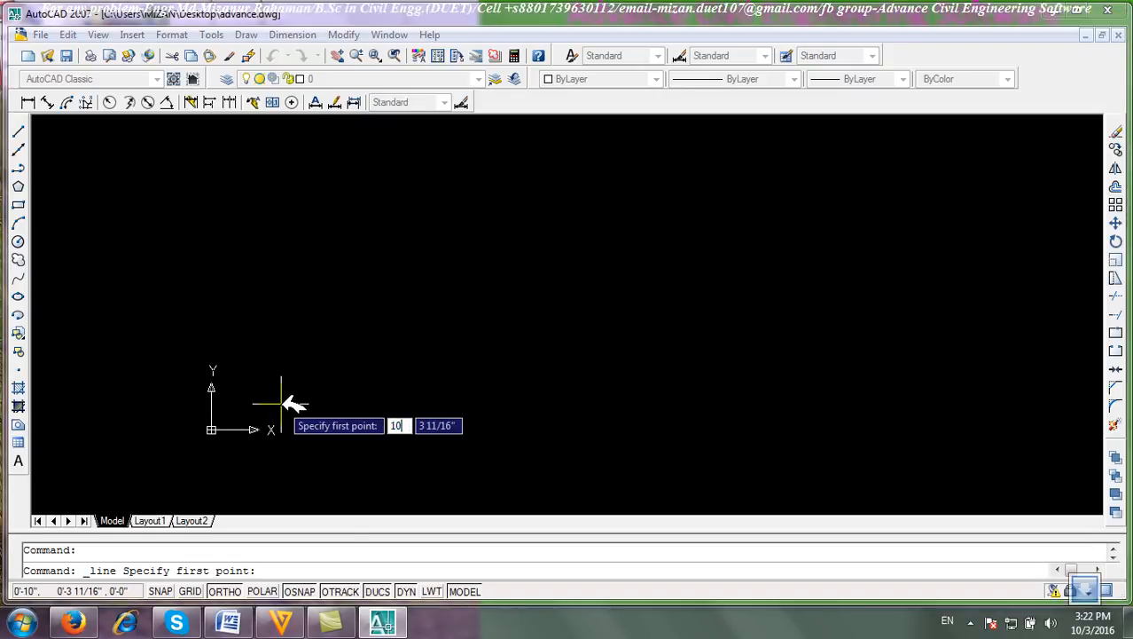
text(0)
key(Tab)
text(15)
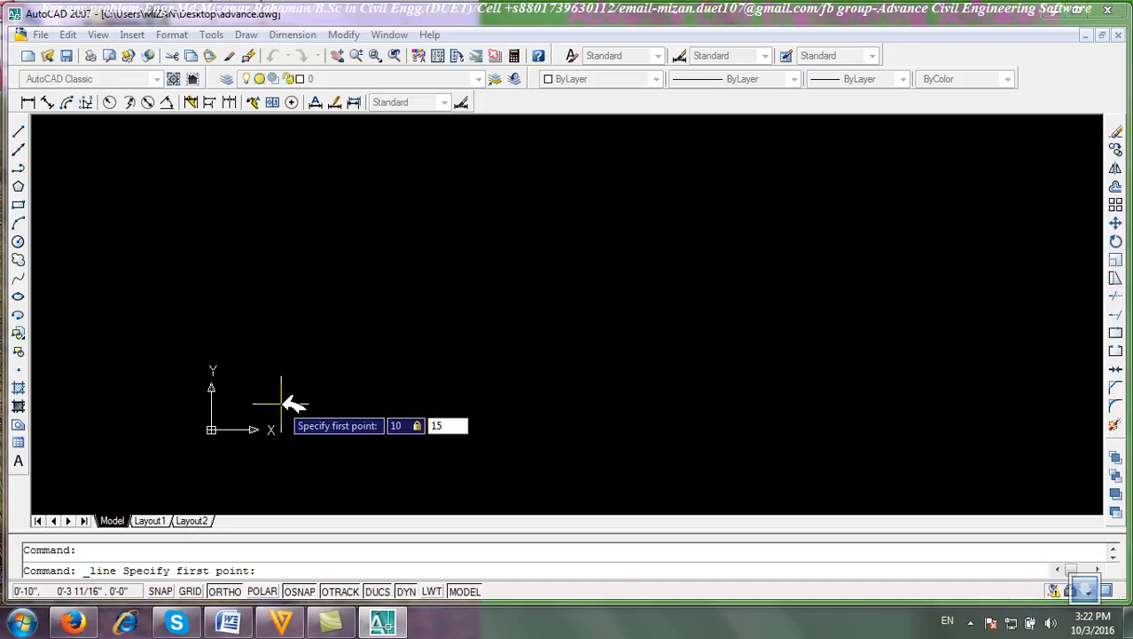
key(Return)
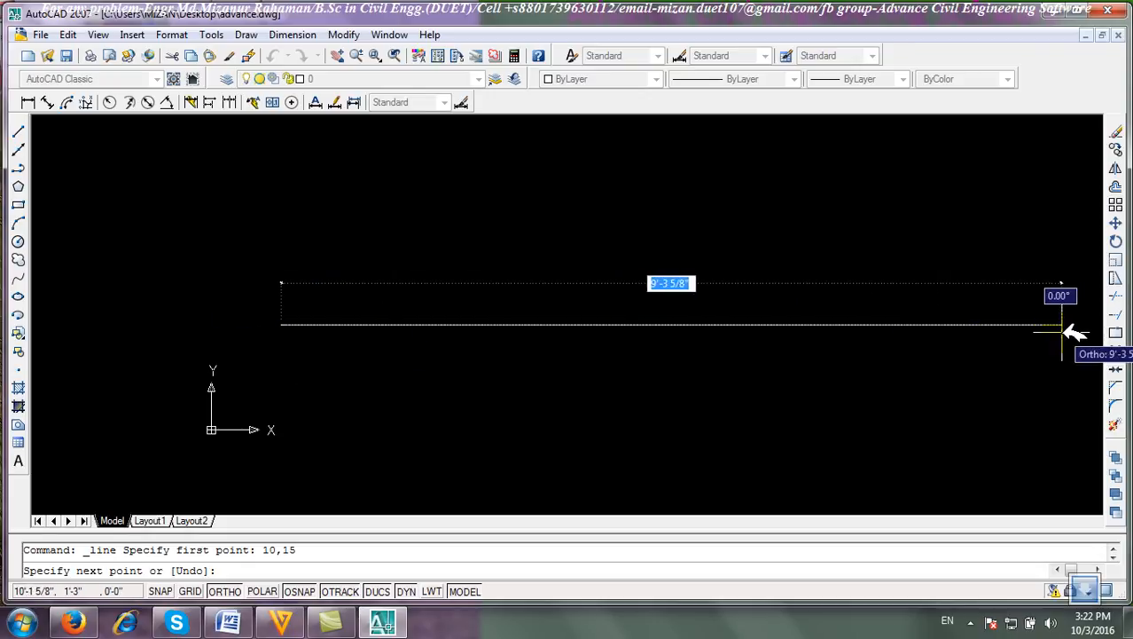
text(10)
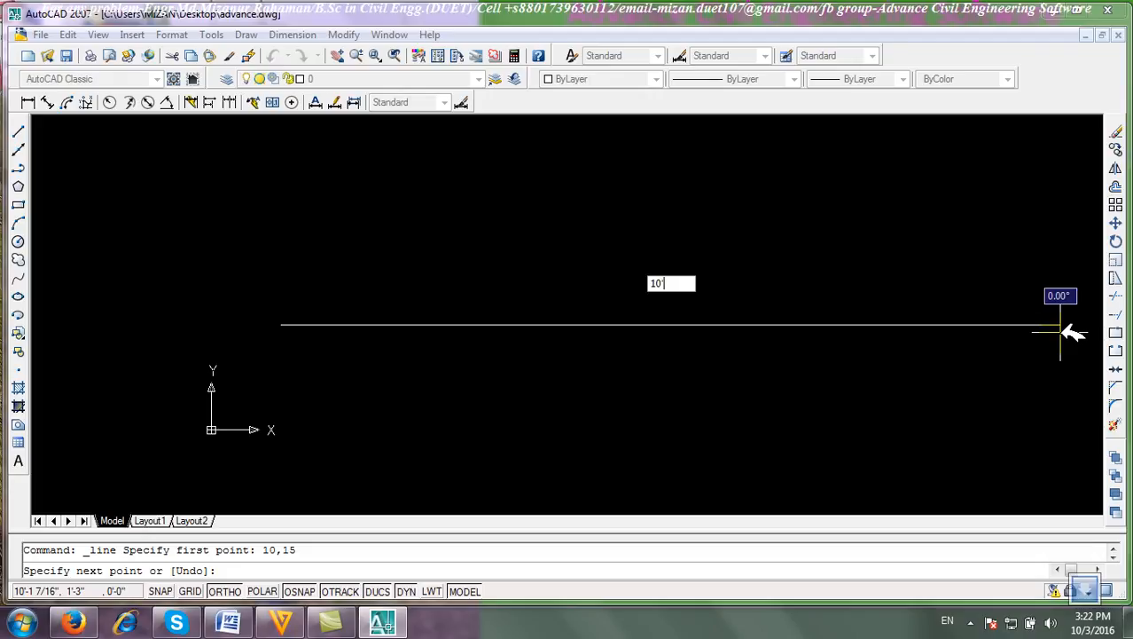
text(')
key(Return)
Start a new line at a point above the first line and draw a 5' horizontal segment.
key(Return)
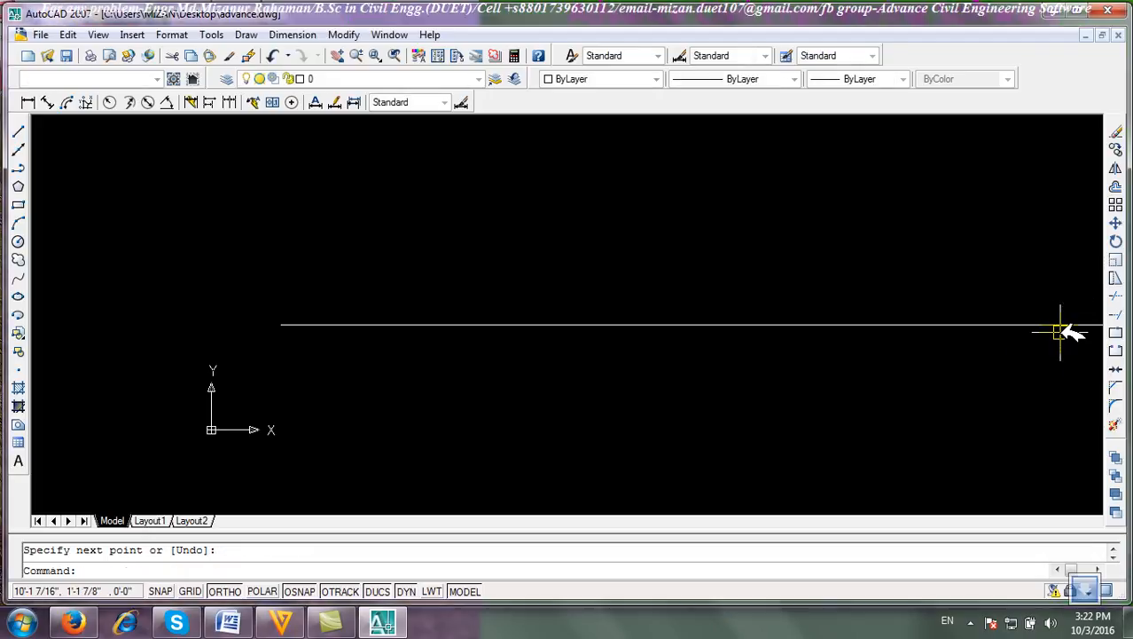
text(z)
key(Return)
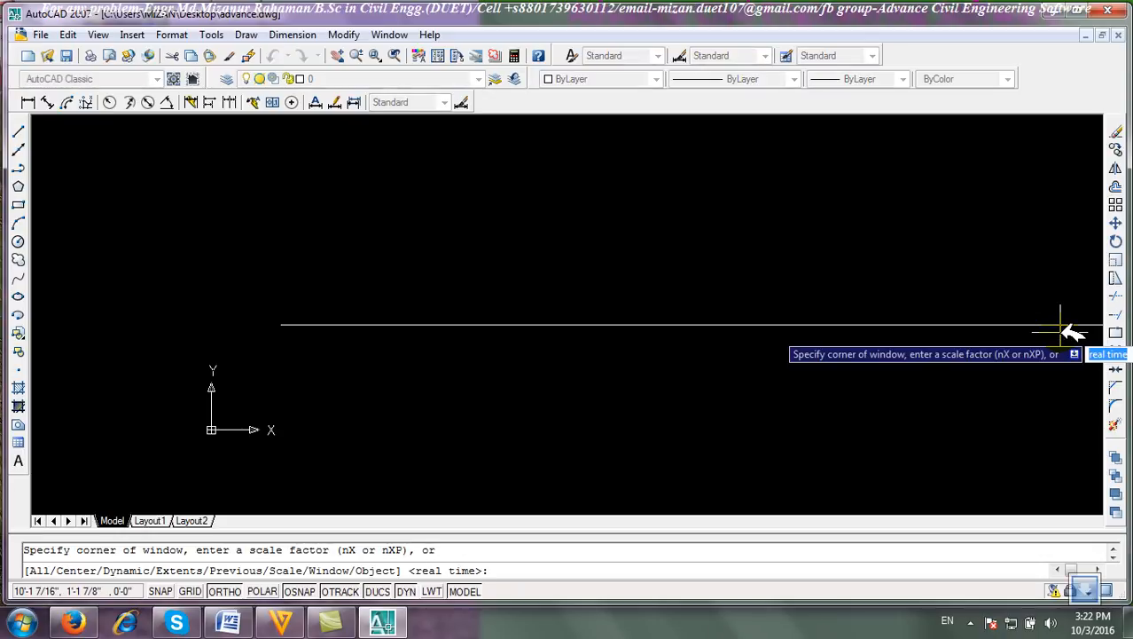
text(e)
key(Return)
scroll(367, 258, down, 2)
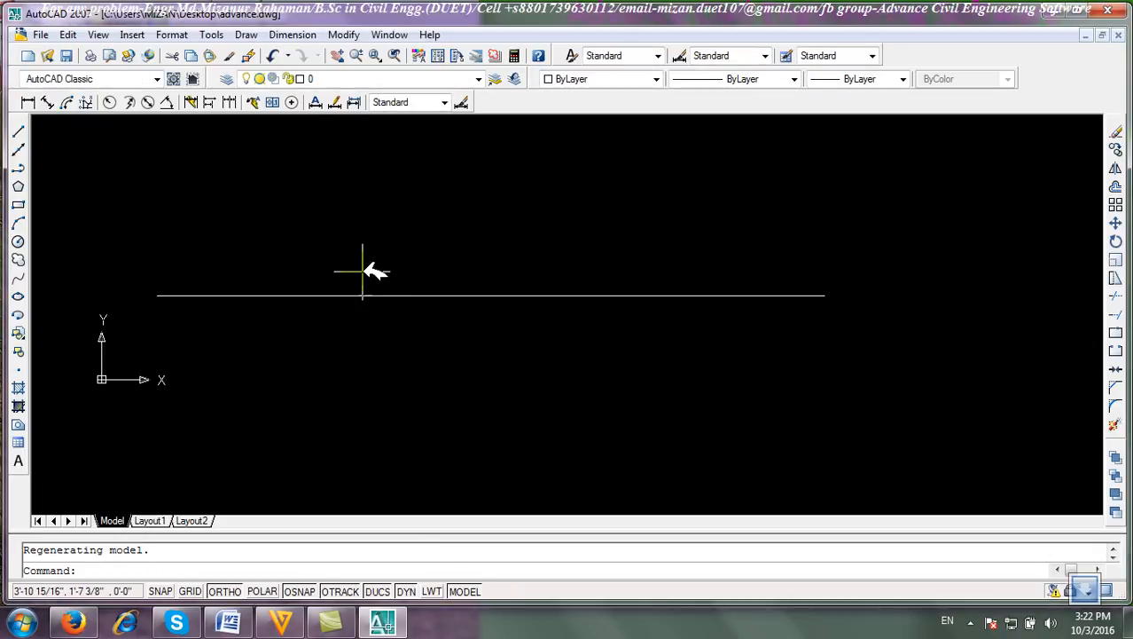
middle_drag(402, 362, 391, 416)
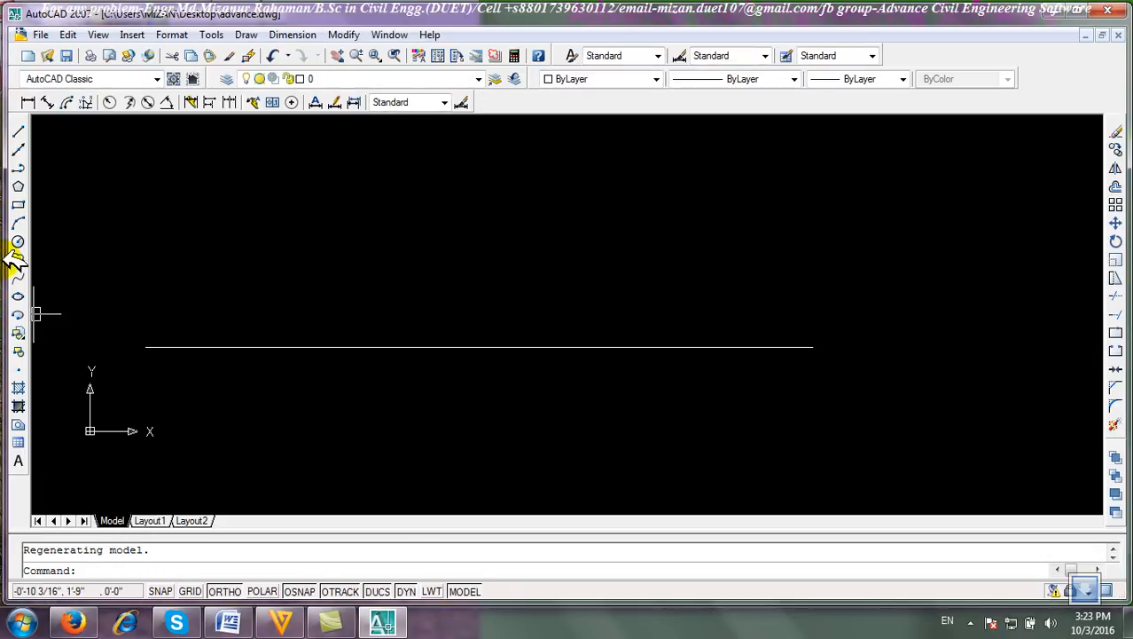
click(18, 131)
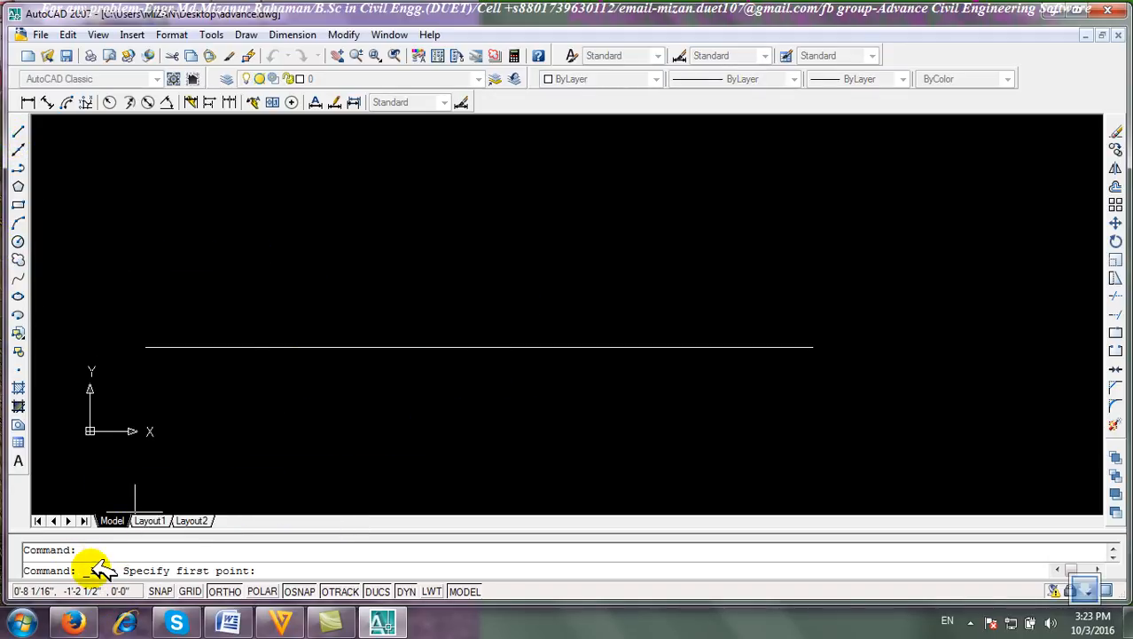
click(140, 286)
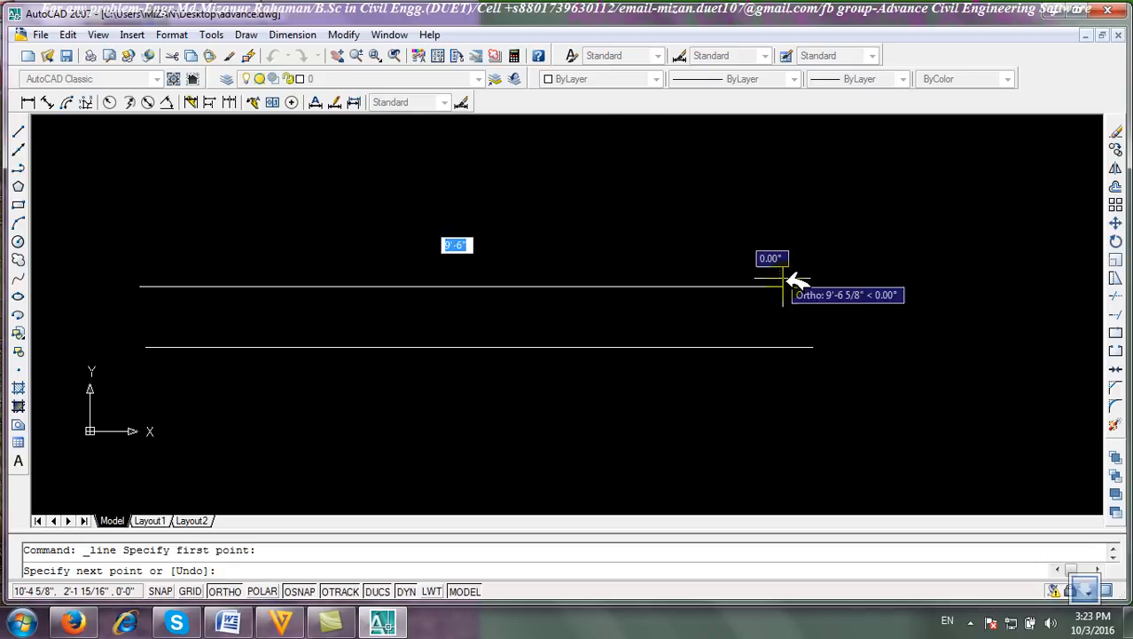
text(5)
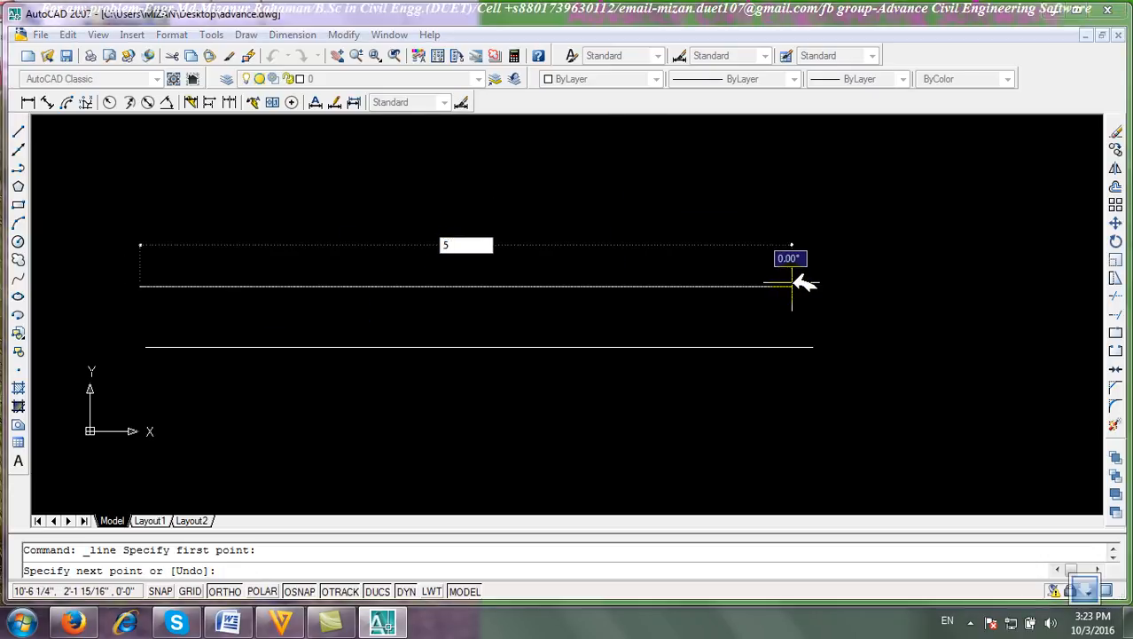
text(')
key(Return)
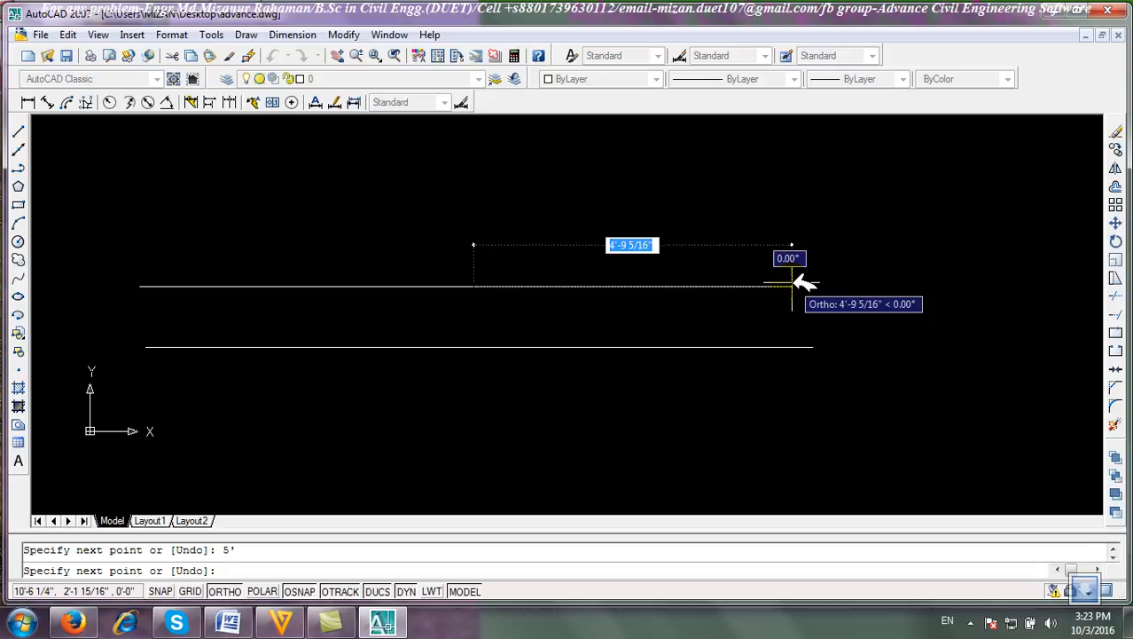
Continue the line with a 2' vertical segment upward, then a 1' horizontal segment.
scroll(404, 282, down, 2)
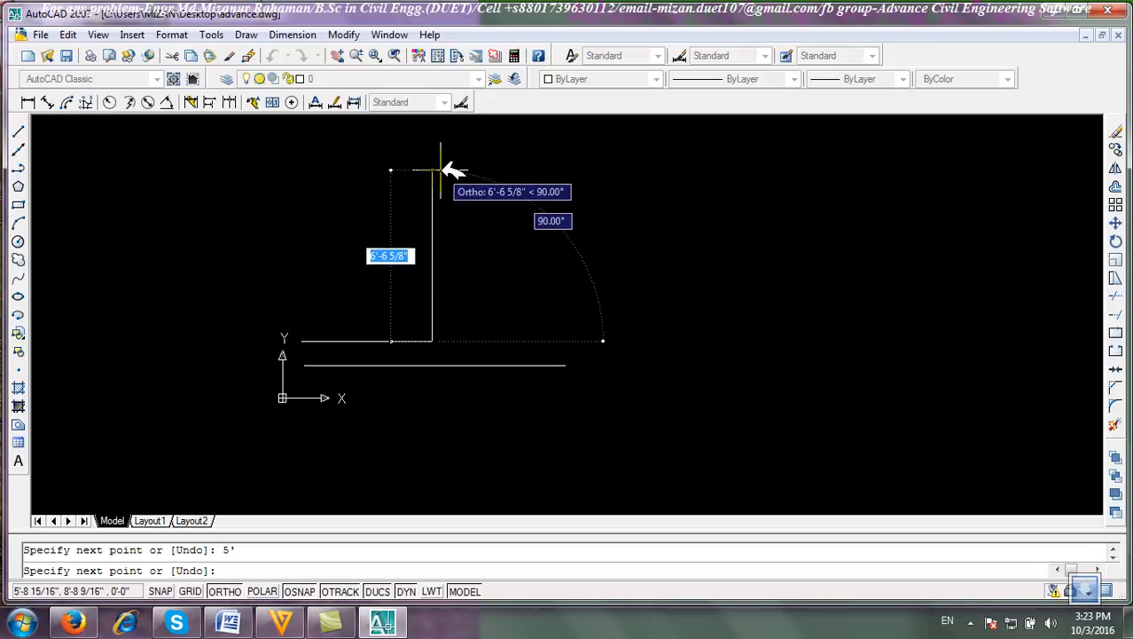
text(2)
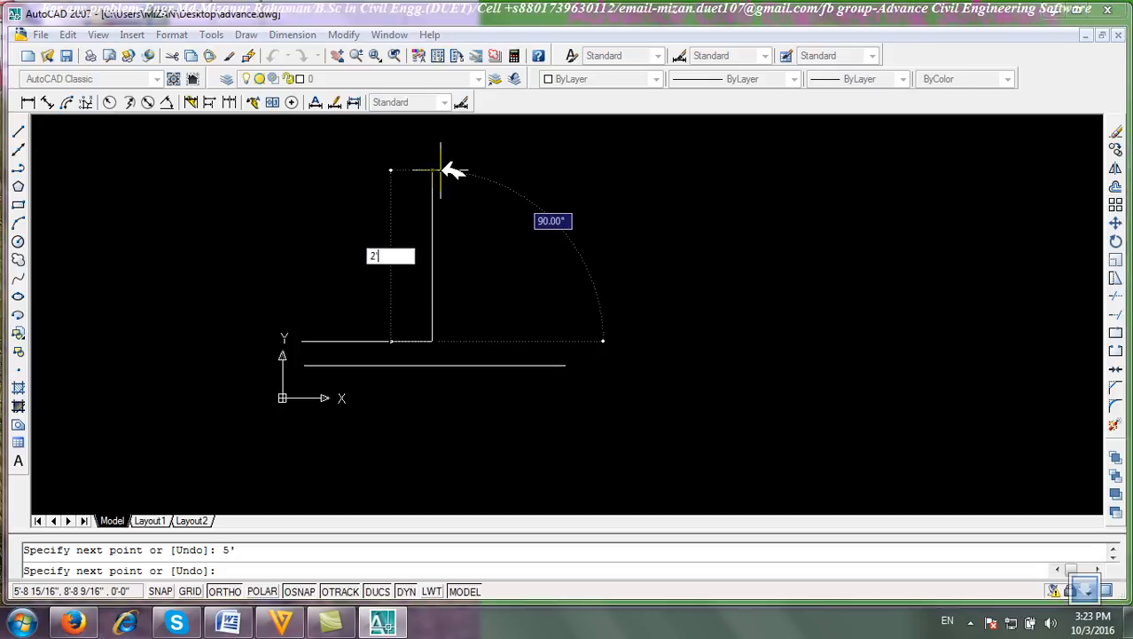
text(')
key(Return)
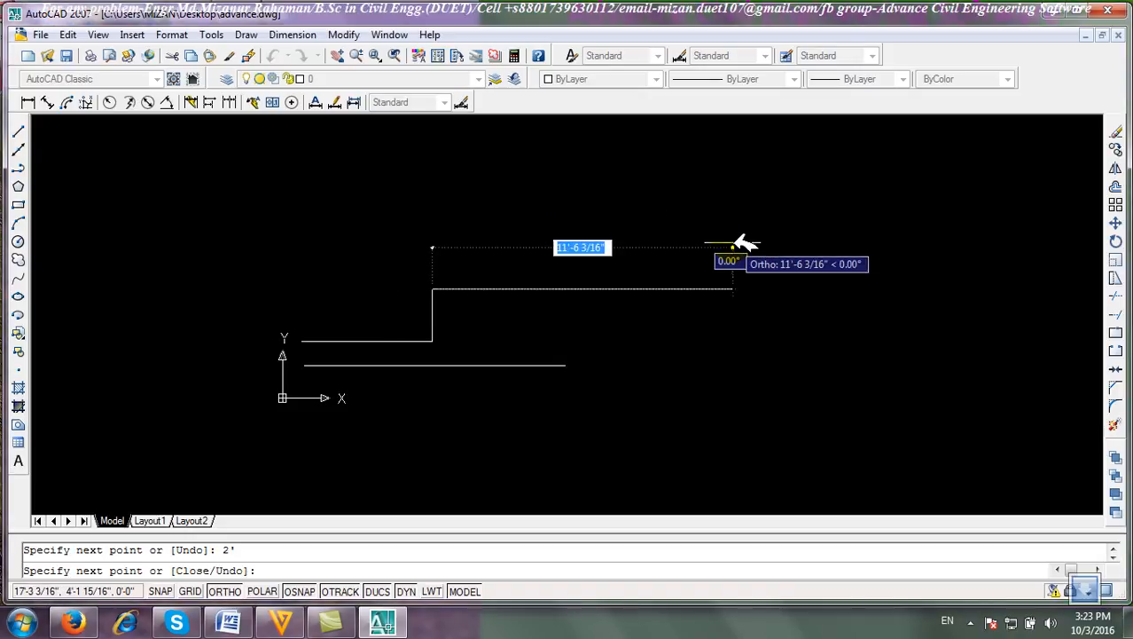
text(1)
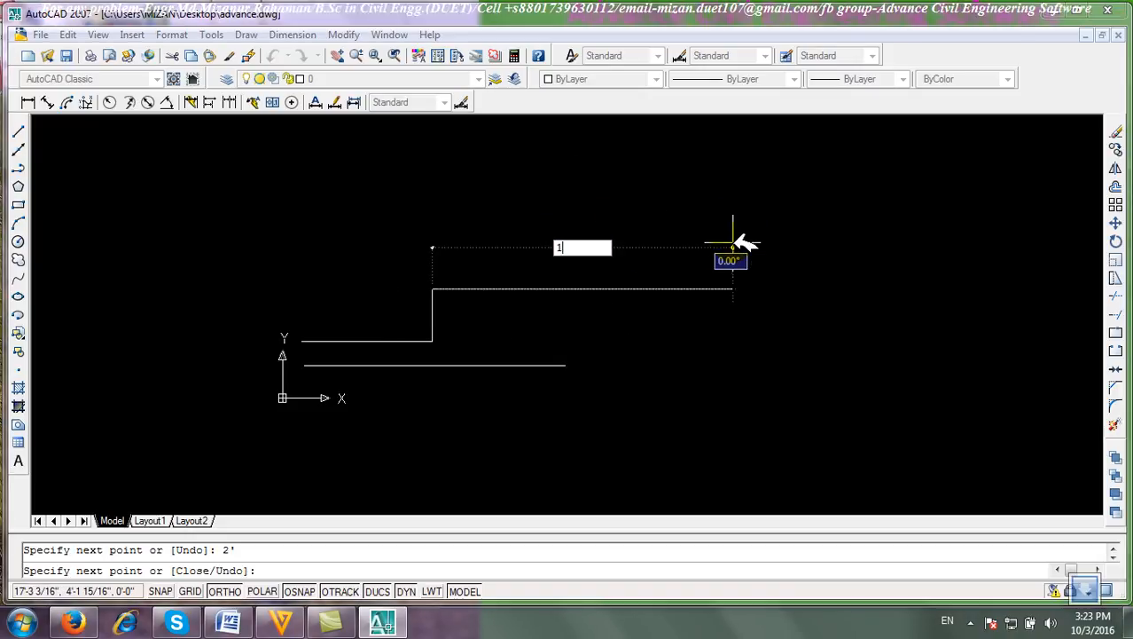
text(')
key(Return)
Turn Ortho off, add a 3' segment at an angle of 45 degrees, and end the Line command.
mouse_move(574, 214)
middle_down()
mouse_move(564, 296)
mouse_move(552, 304)
middle_up()
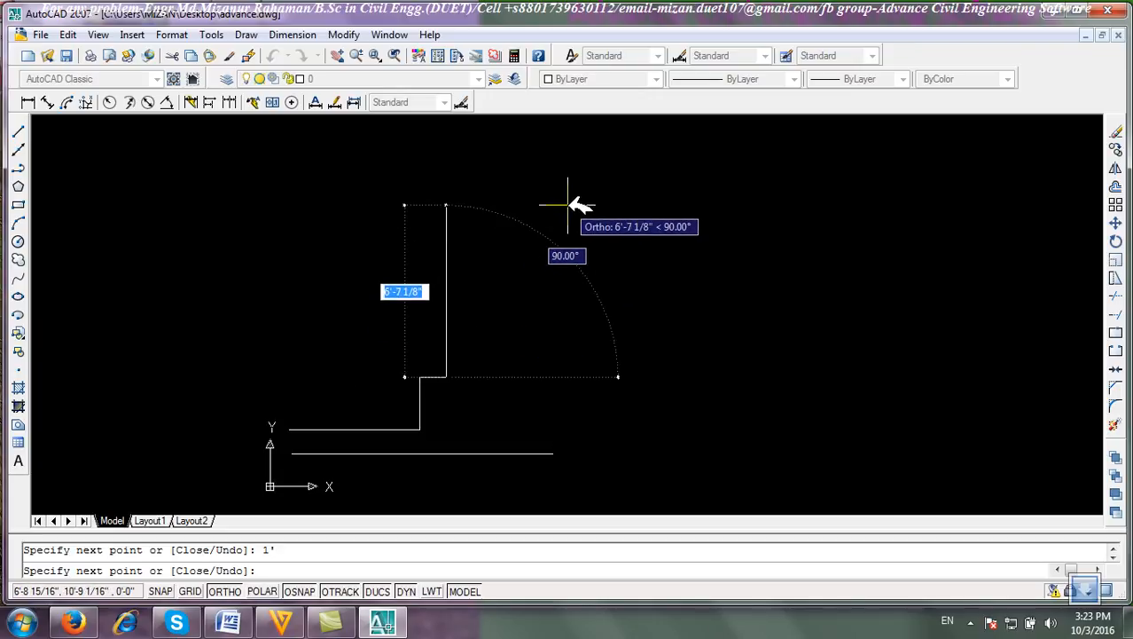
key(F8)
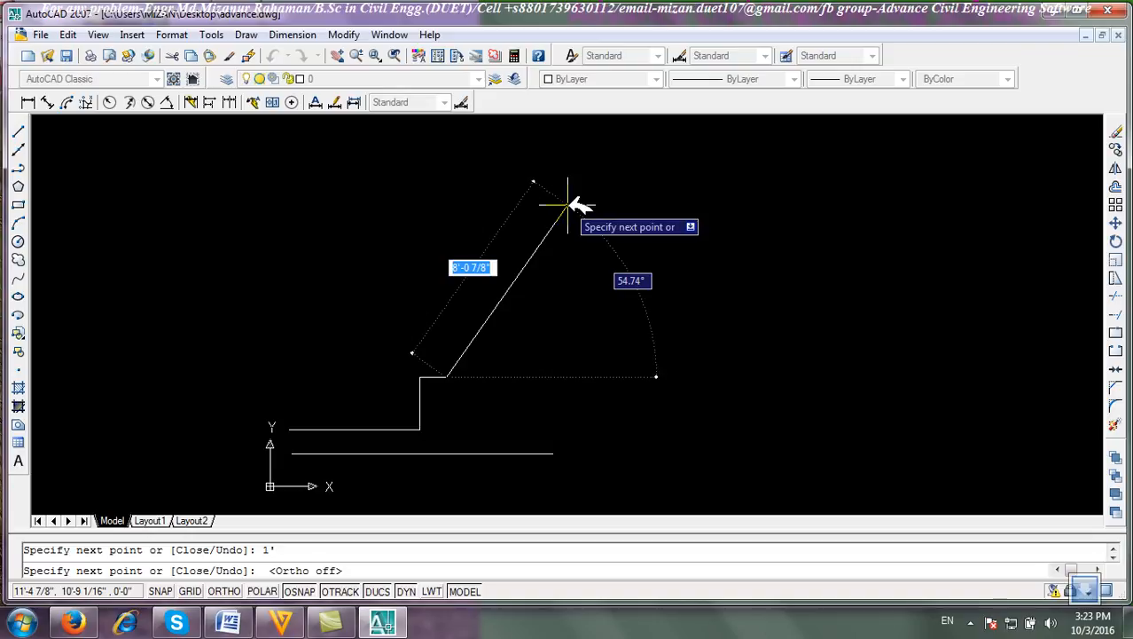
text(< )
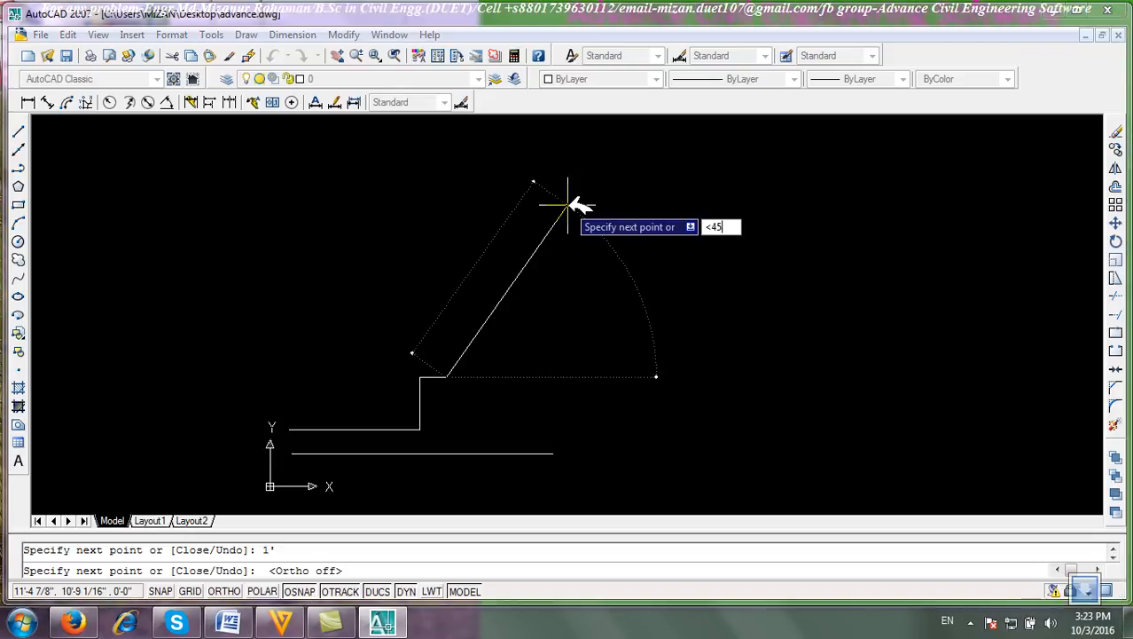
text(45)
key(Return)
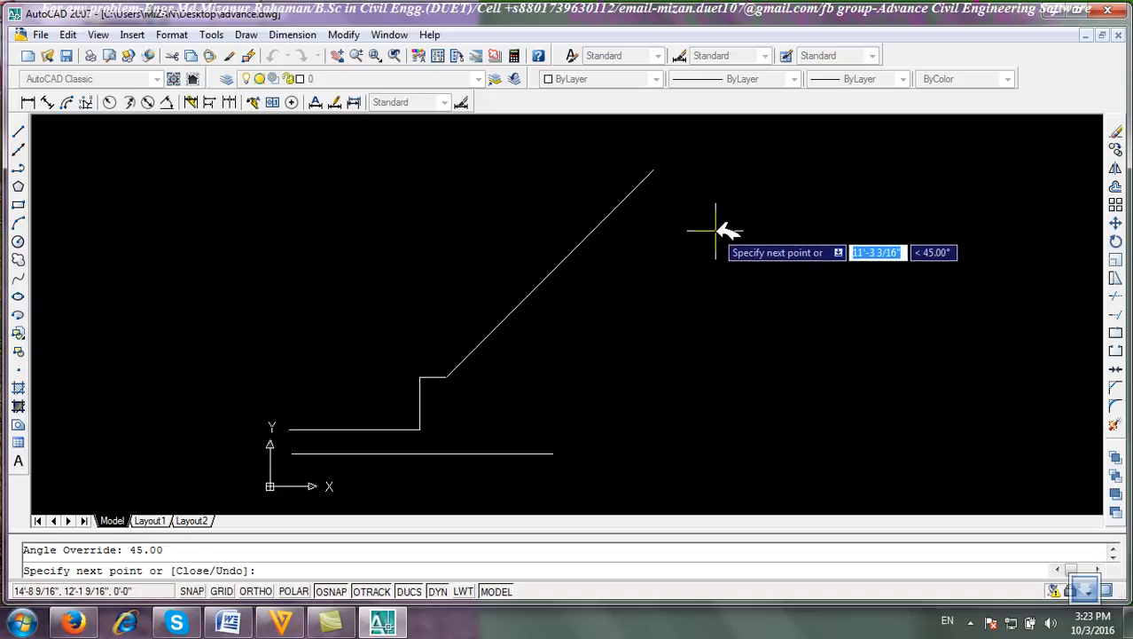
text(3)
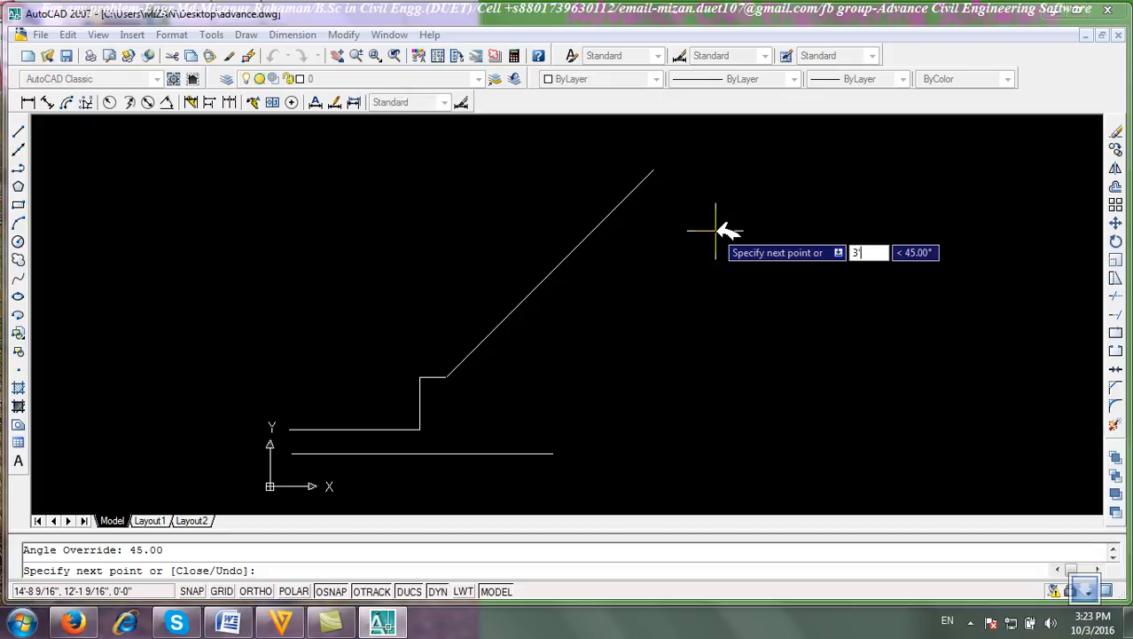
key(Return)
scroll(692, 346, up, 5)
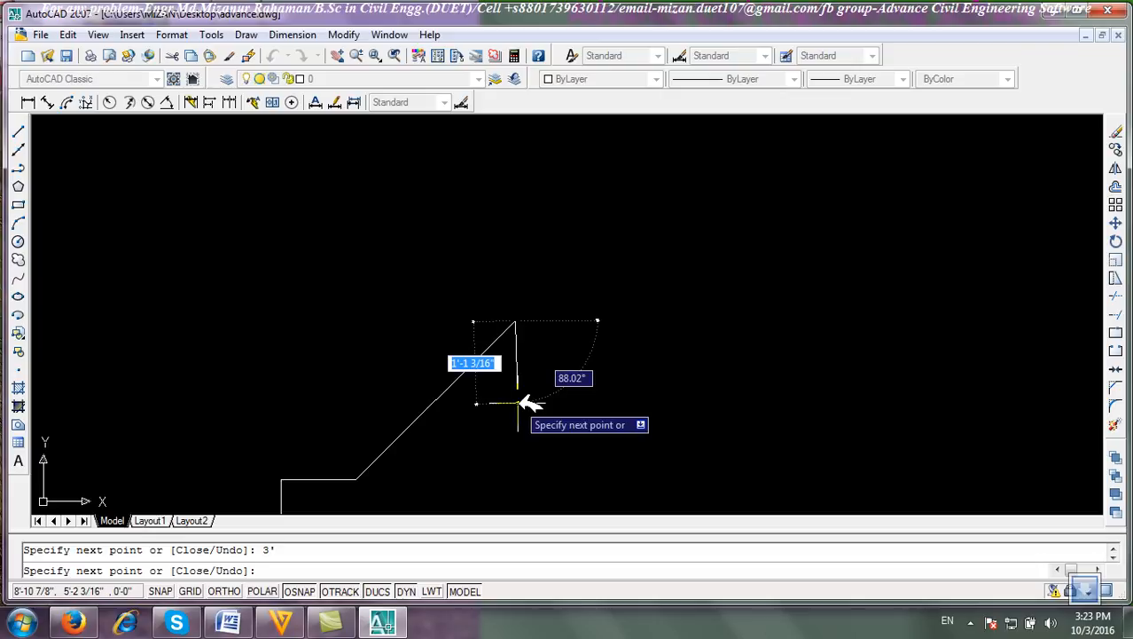
scroll(546, 368, down, 6)
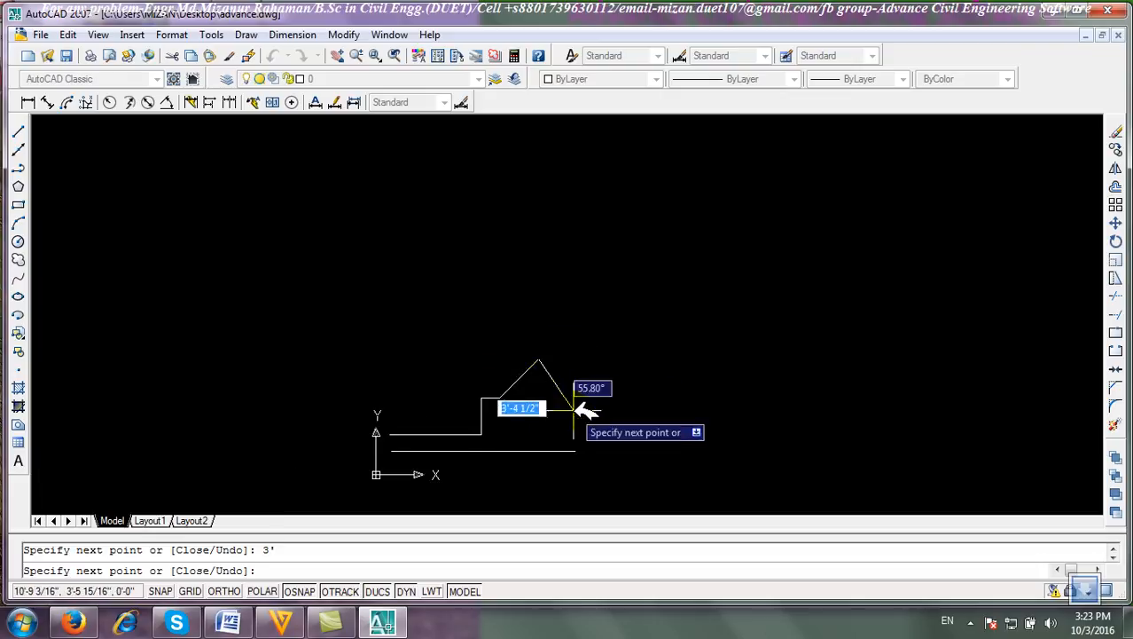
middle_drag(573, 407, 557, 338)
right_click(570, 304)
click(606, 314)
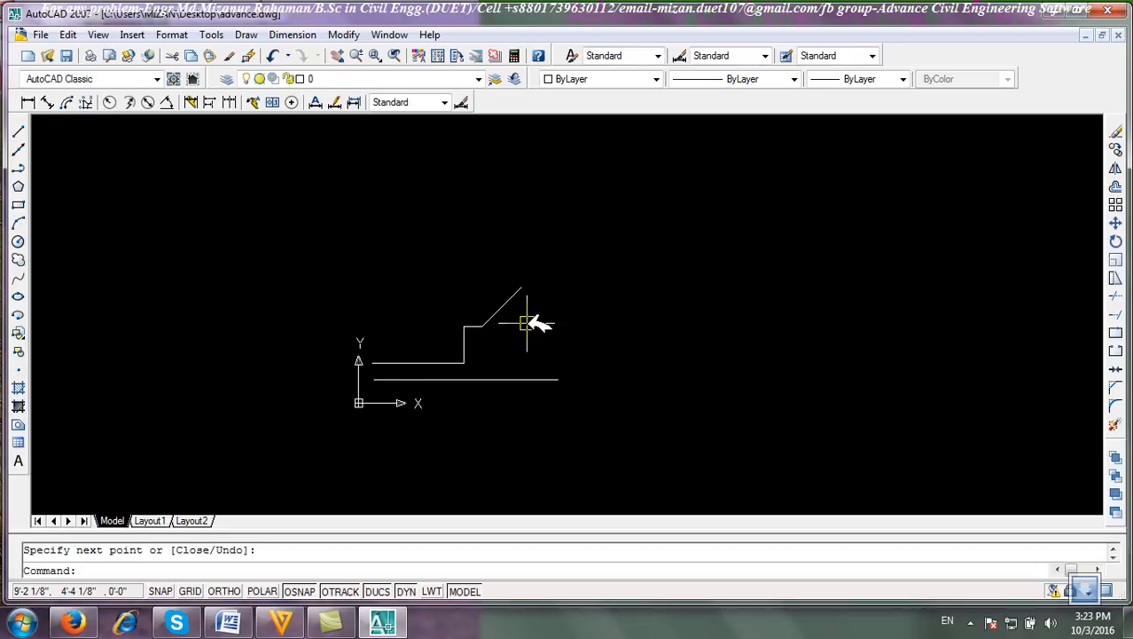
Select all the drawn lines with a window and erase them.
click(626, 418)
click(382, 245)
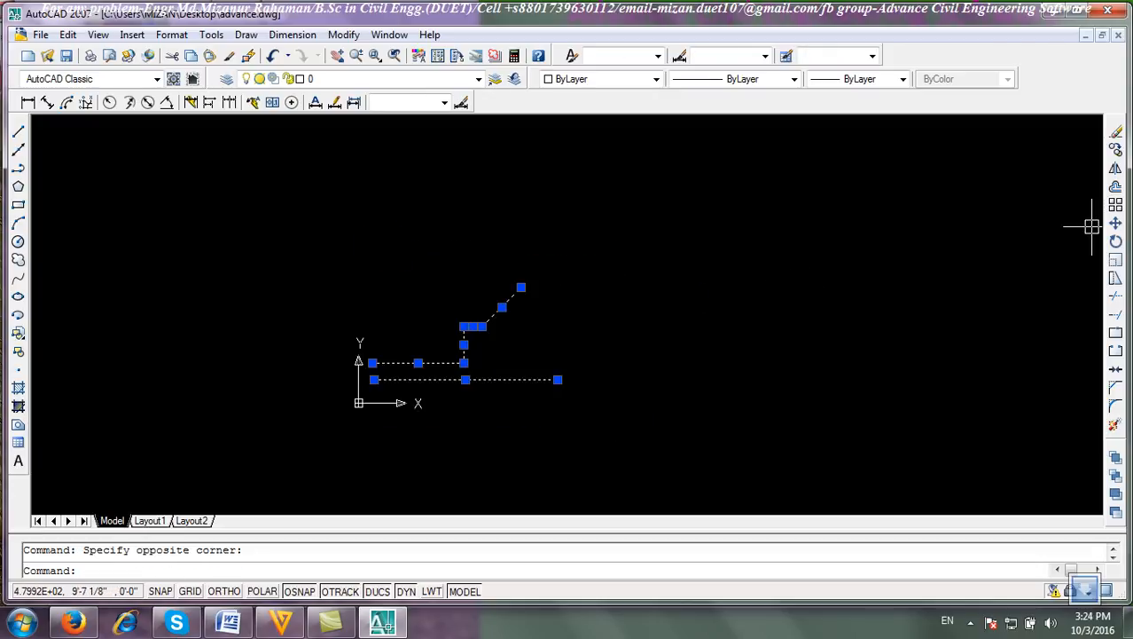
click(1116, 131)
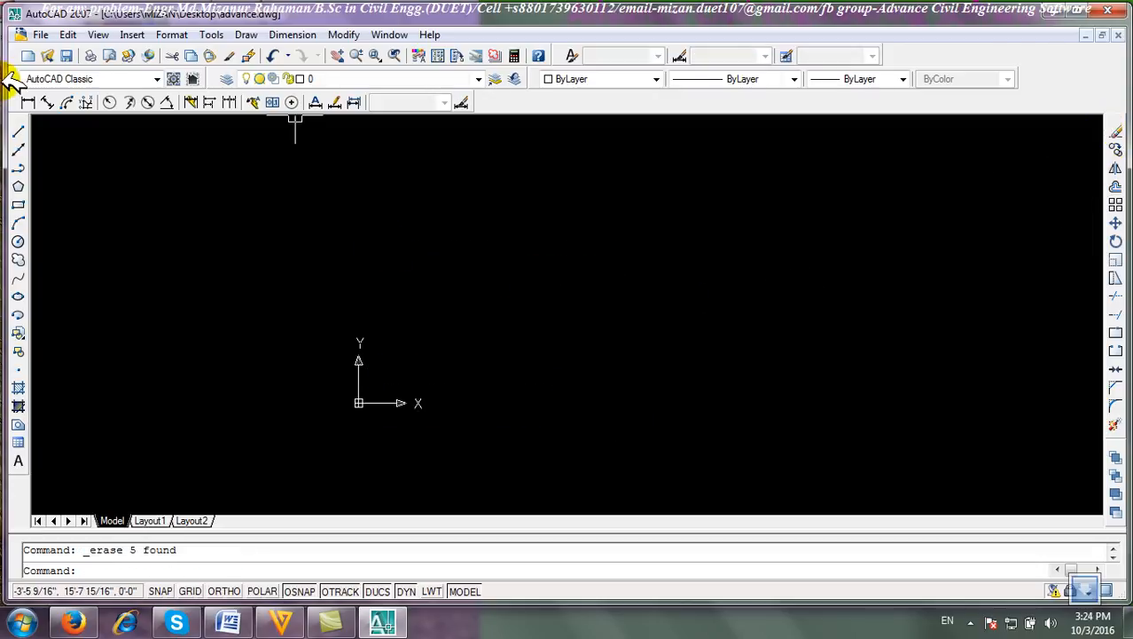
Create a construction line through a point on the left and a through point rising at about 11 degrees.
scroll(619, 494, up, 2)
scroll(300, 267, up, 6)
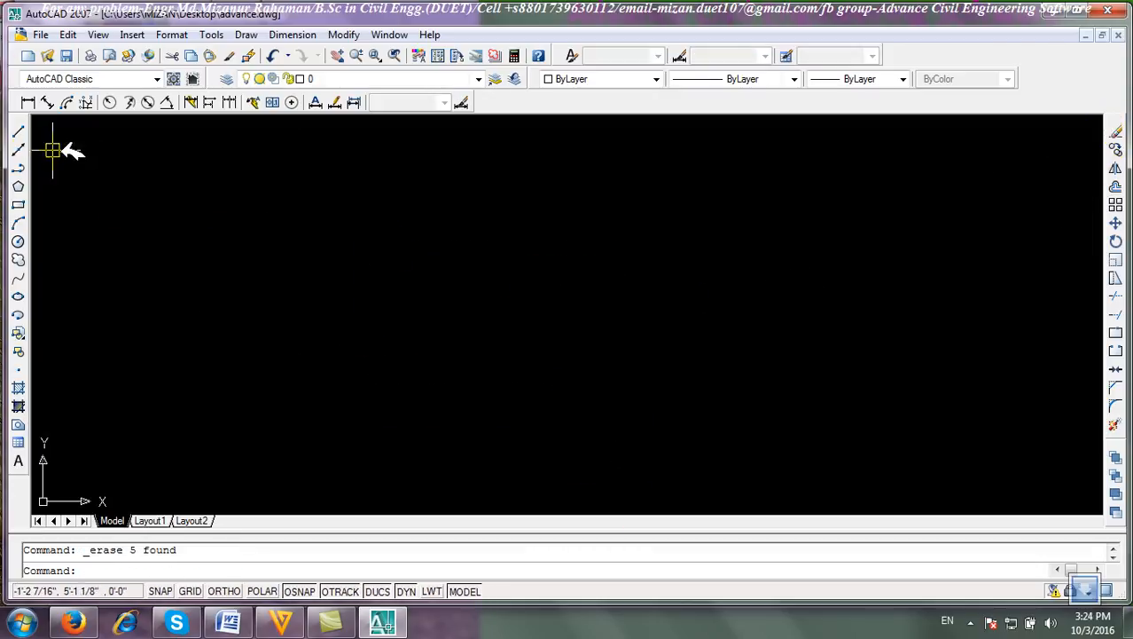
click(19, 149)
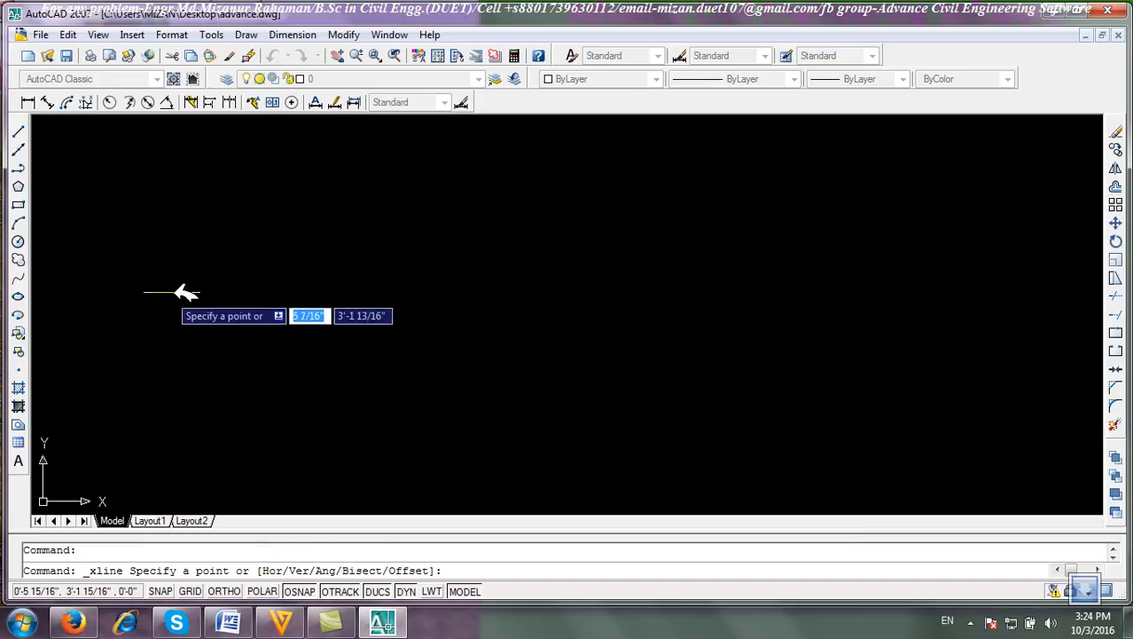
click(147, 254)
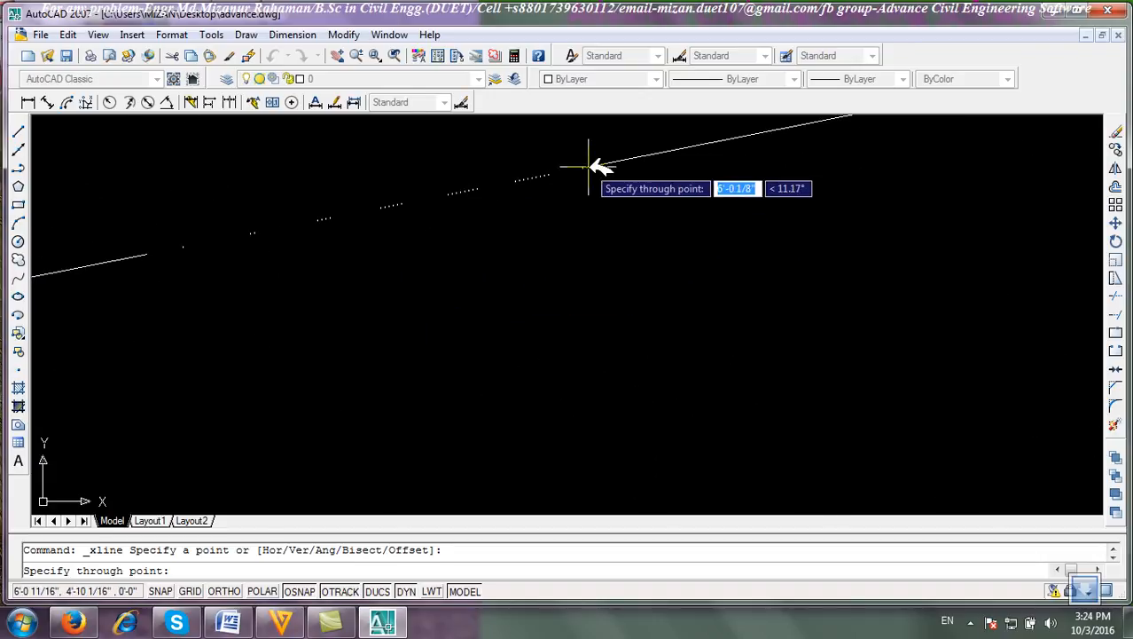
click(588, 166)
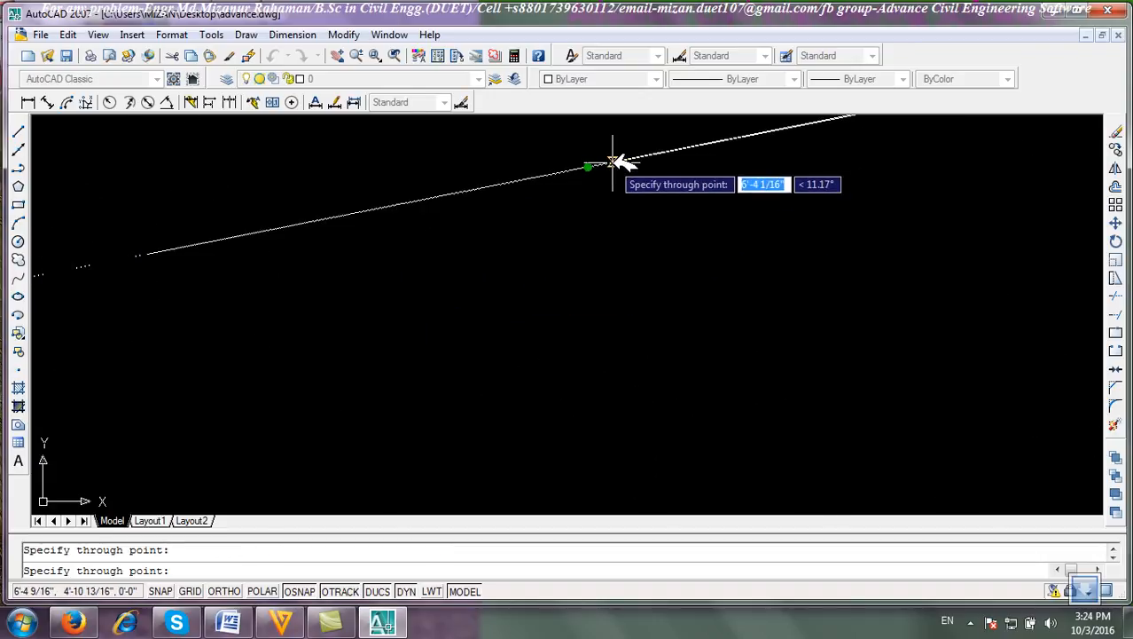
Add one more through point to the construction line and end the command.
click(595, 404)
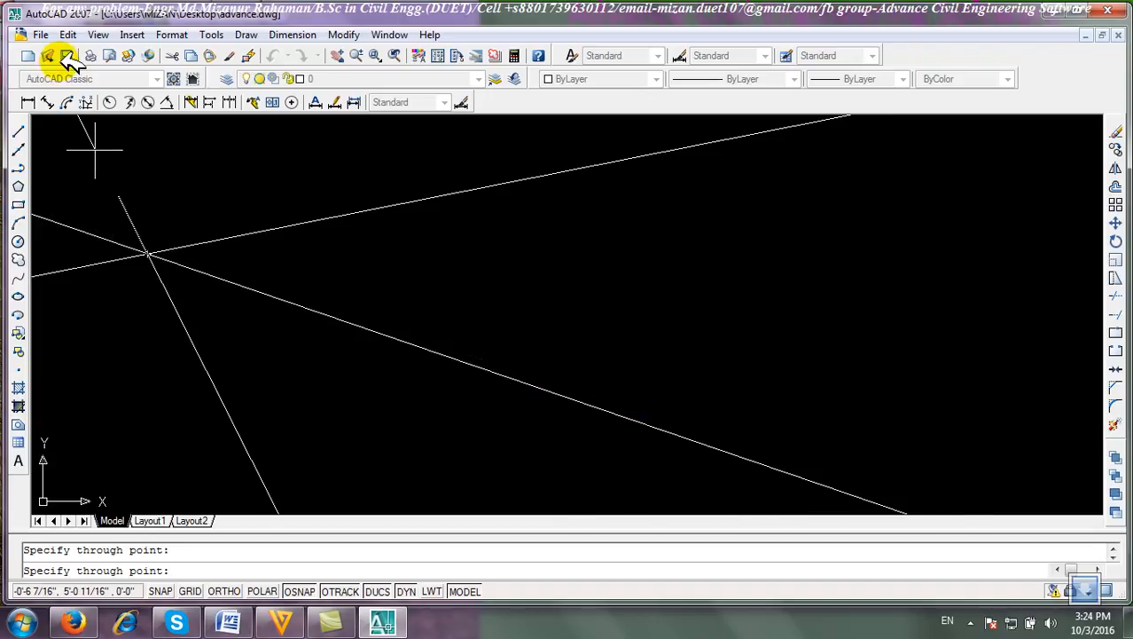
right_click(561, 254)
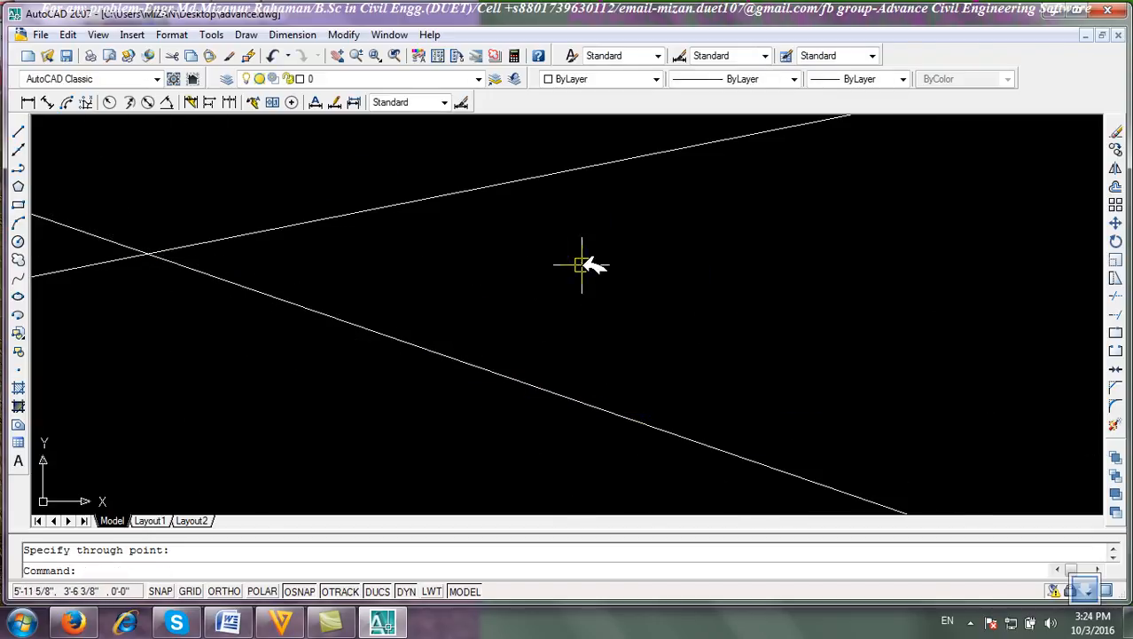
Start a horizontal construction line and place it through the point 10,20.
click(18, 150)
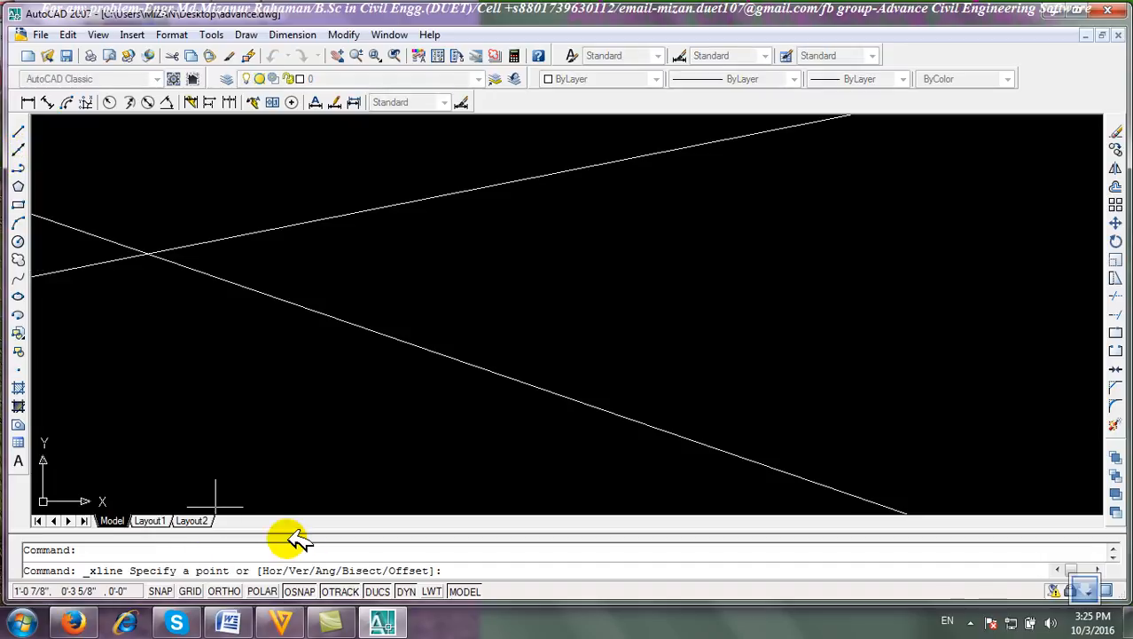
text(h)
key(Return)
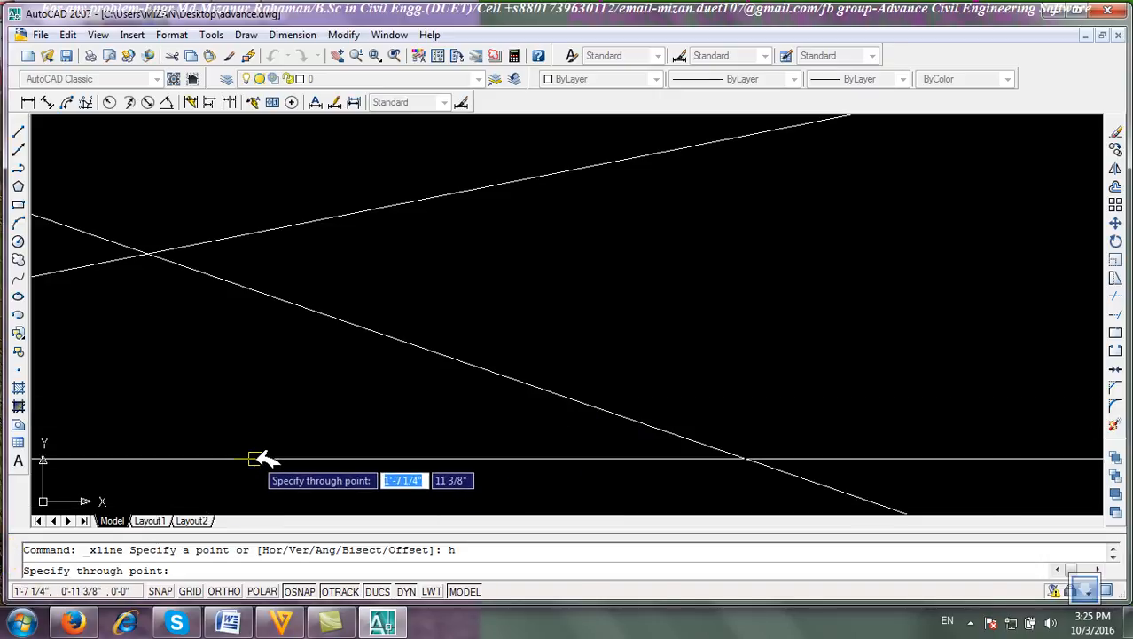
text(10)
key(Tab)
text(2)
key(Return)
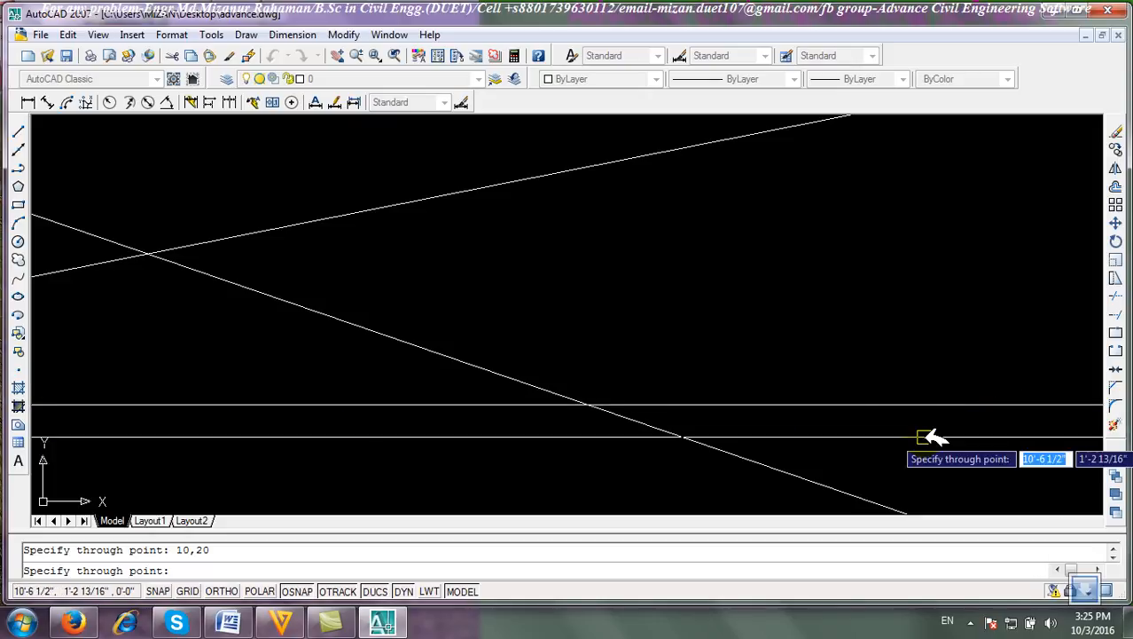
Add three more horizontal construction lines through picked points and end the command.
click(665, 277)
click(562, 210)
click(614, 358)
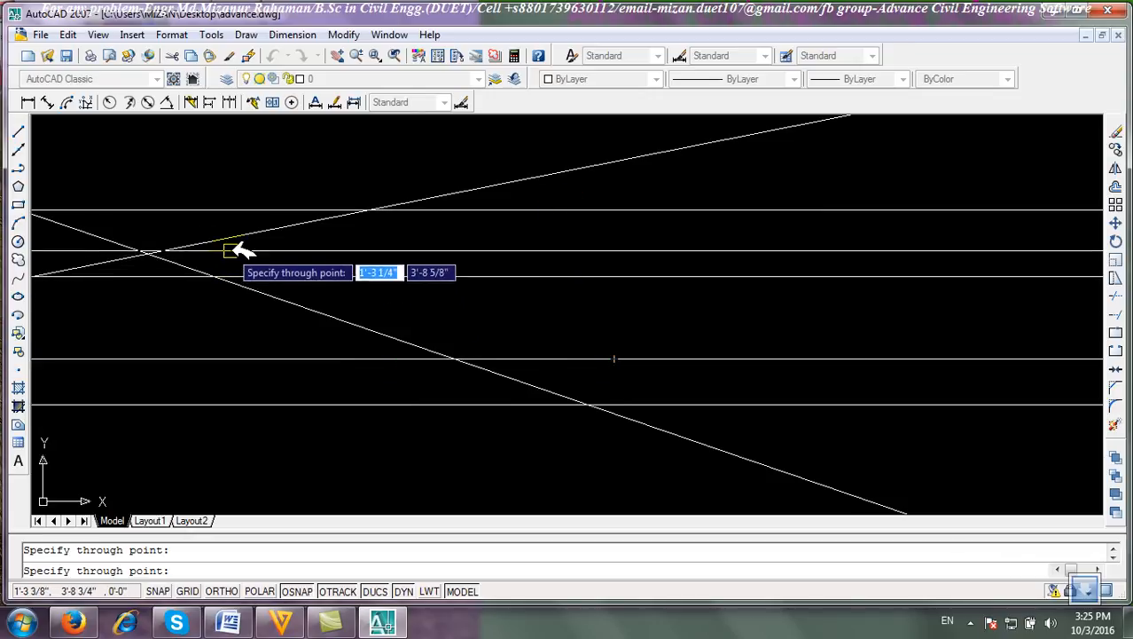
key(Return)
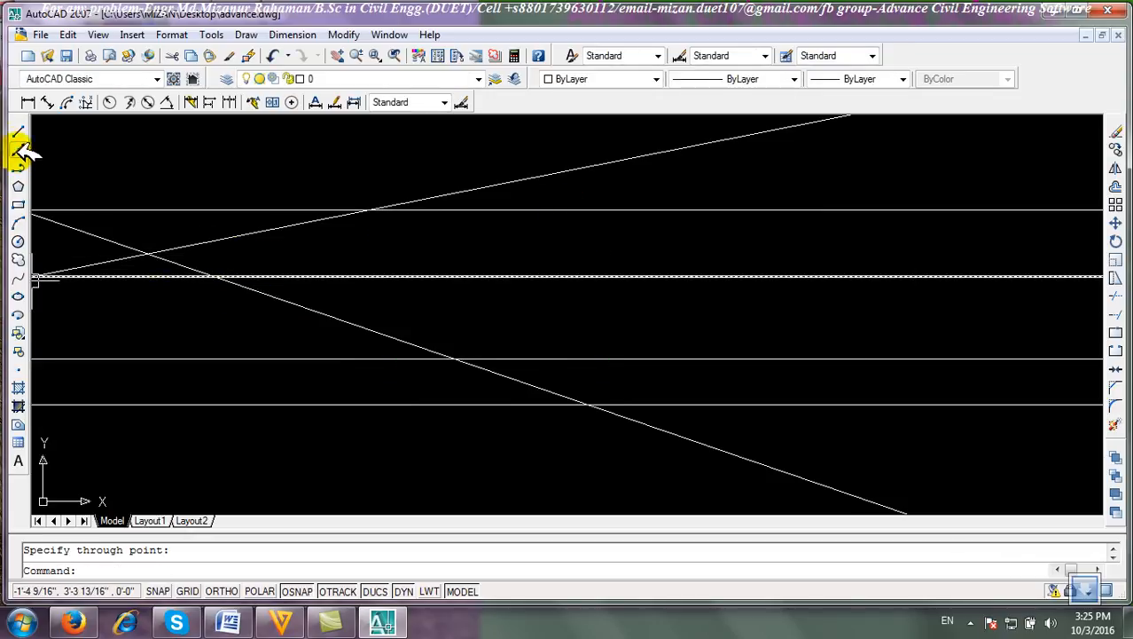
Select all the construction lines with a window and erase them.
click(400, 423)
click(238, 188)
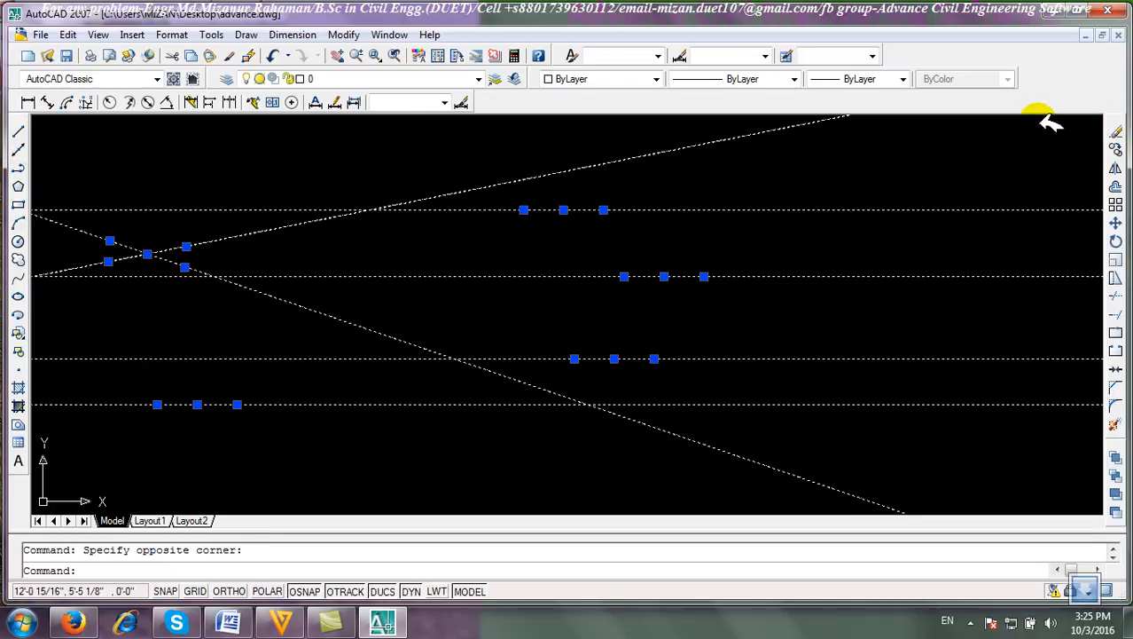
click(1115, 131)
Create vertical construction lines through five picked points and end the command.
click(22, 146)
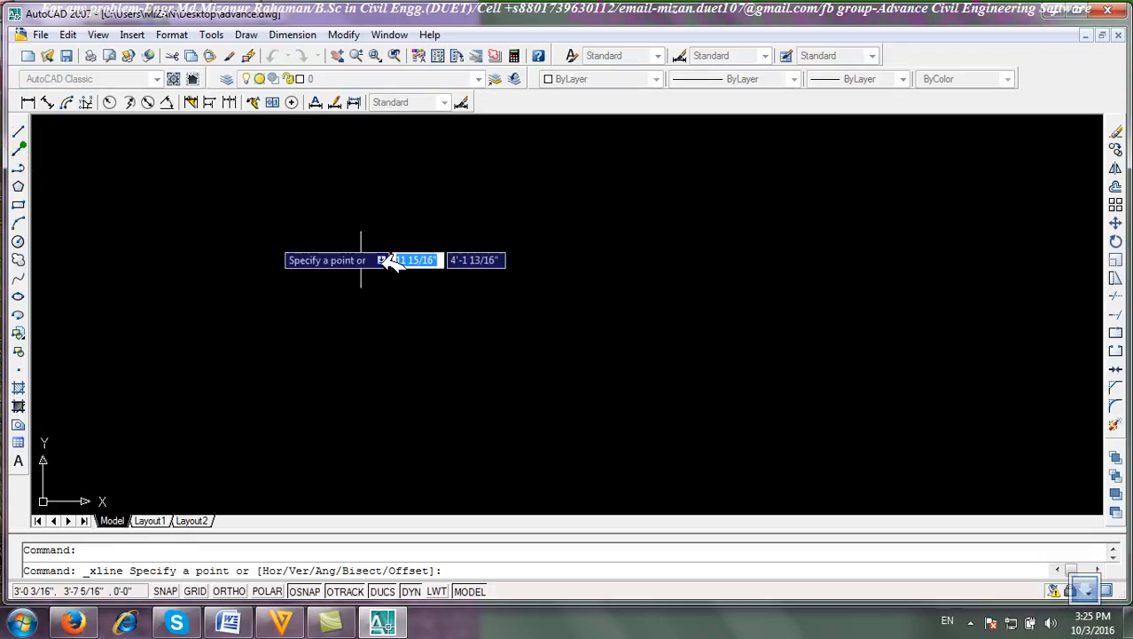
text(v)
key(Return)
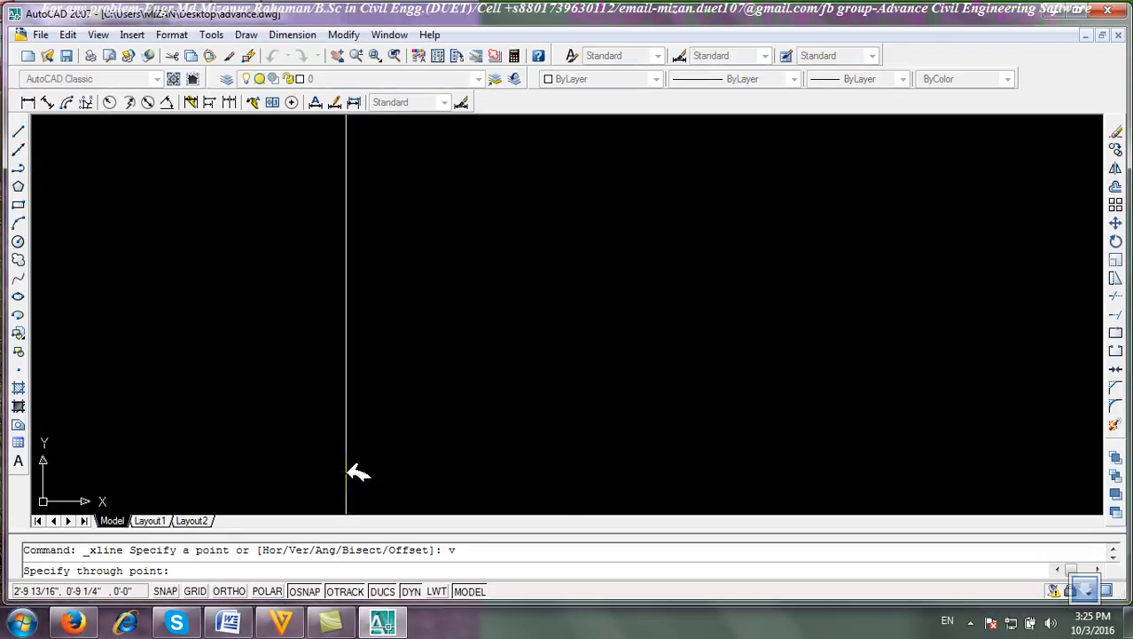
click(368, 416)
click(602, 333)
click(747, 354)
click(1029, 267)
click(505, 293)
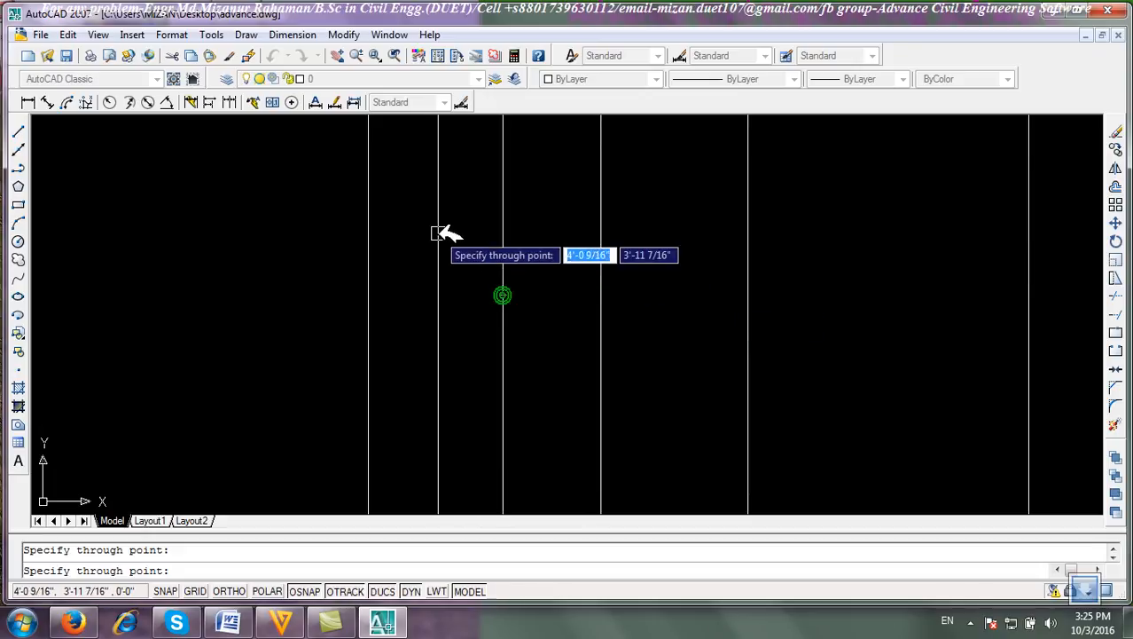
right_click(444, 248)
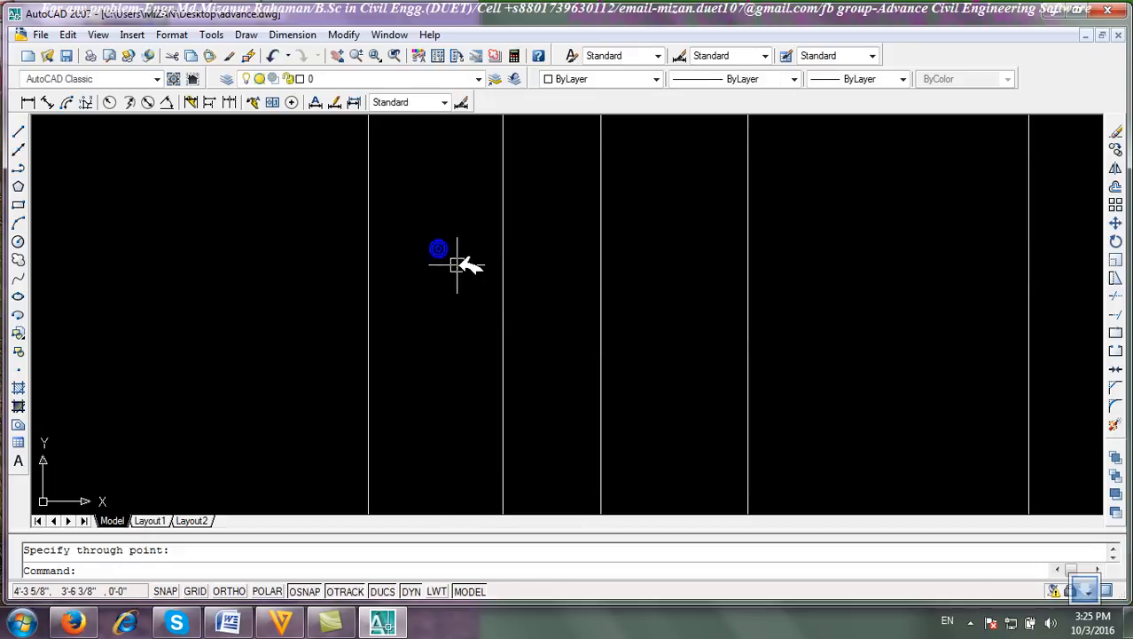
Draw a 2' horizontal line with Ortho turned on and end the Line command.
click(19, 150)
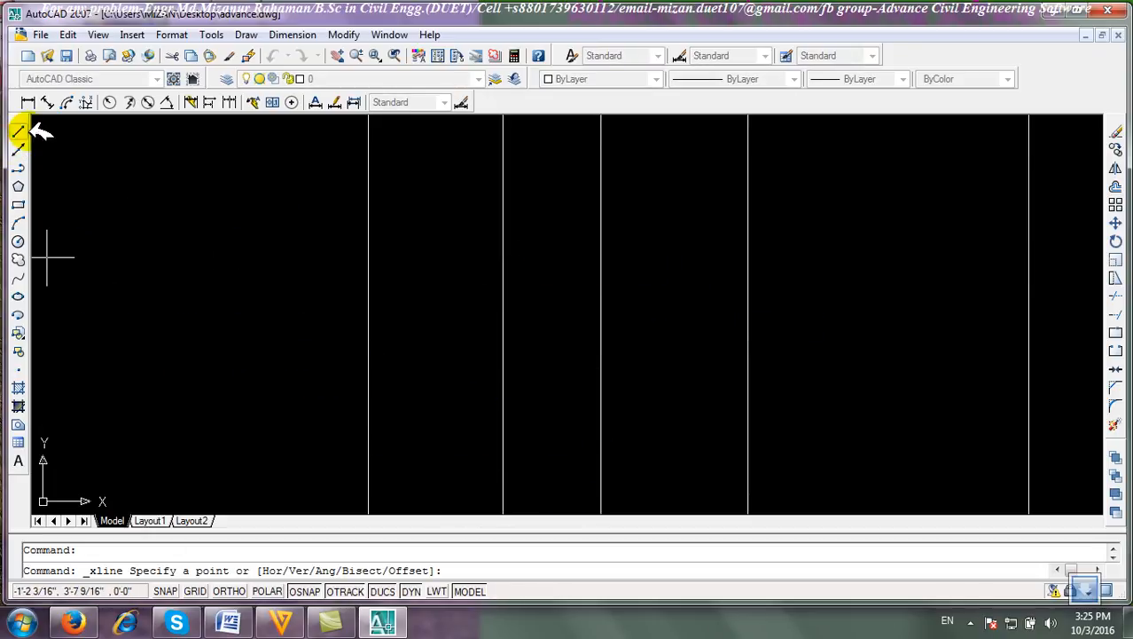
click(20, 131)
click(176, 364)
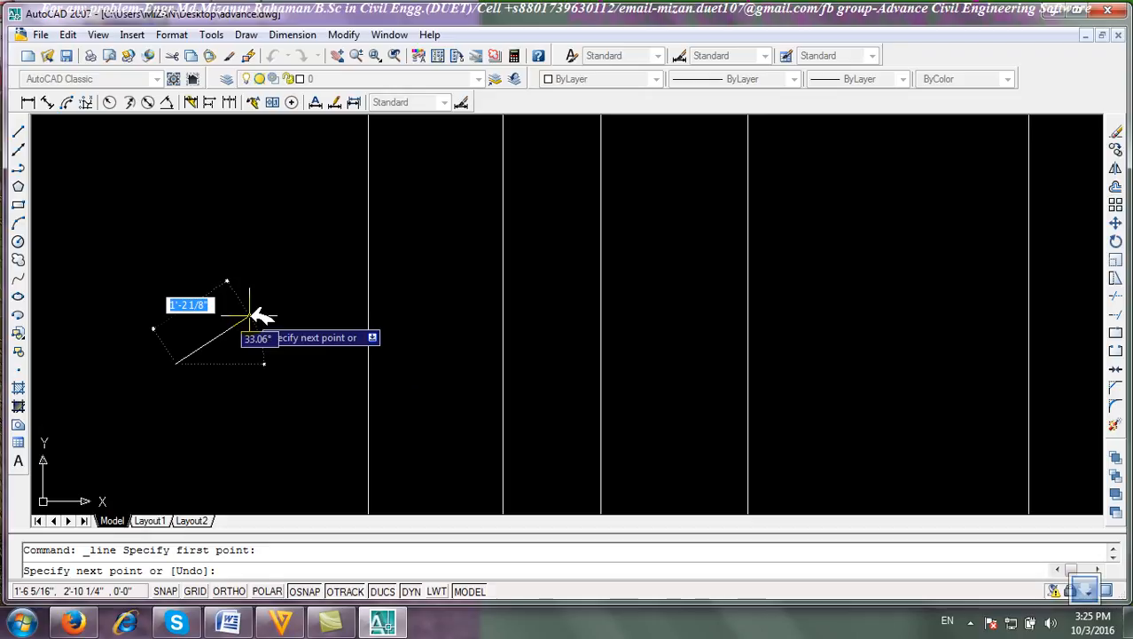
key(F8)
text(2')
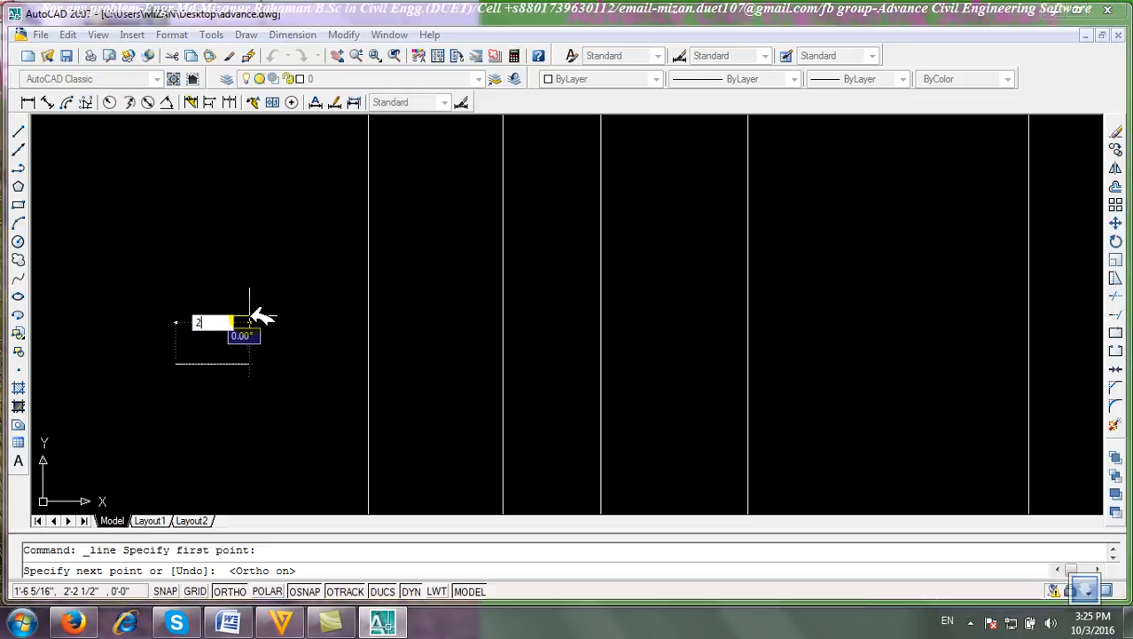
key(Return)
right_click(299, 308)
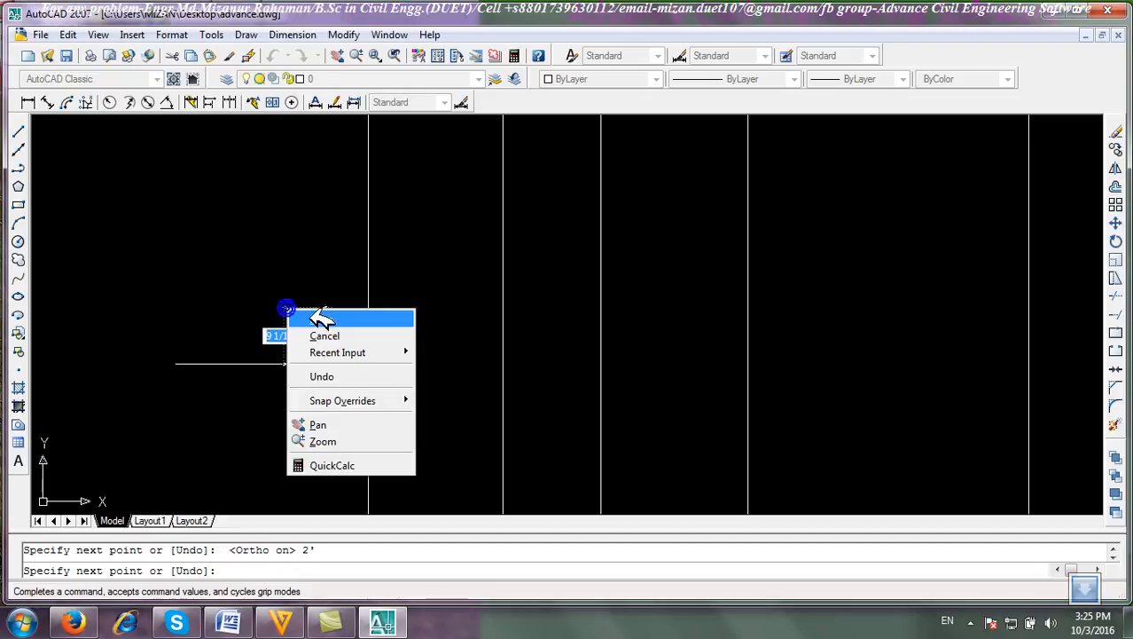
click(317, 317)
Create a construction line offset 2' above the horizontal line using the Offset option.
click(20, 150)
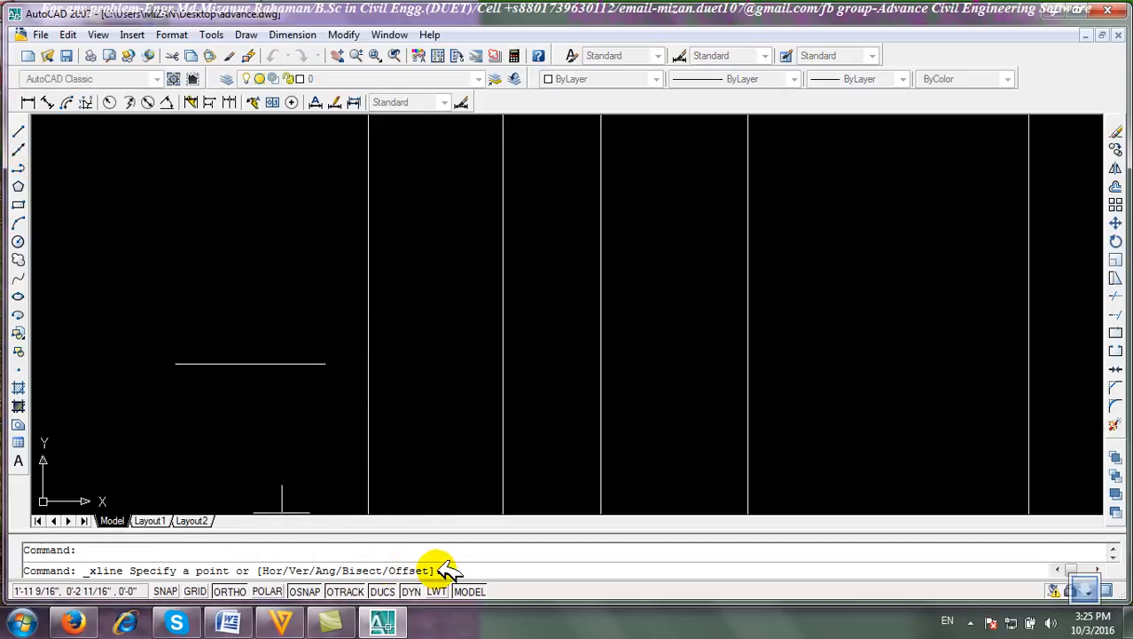
text(o)
key(Return)
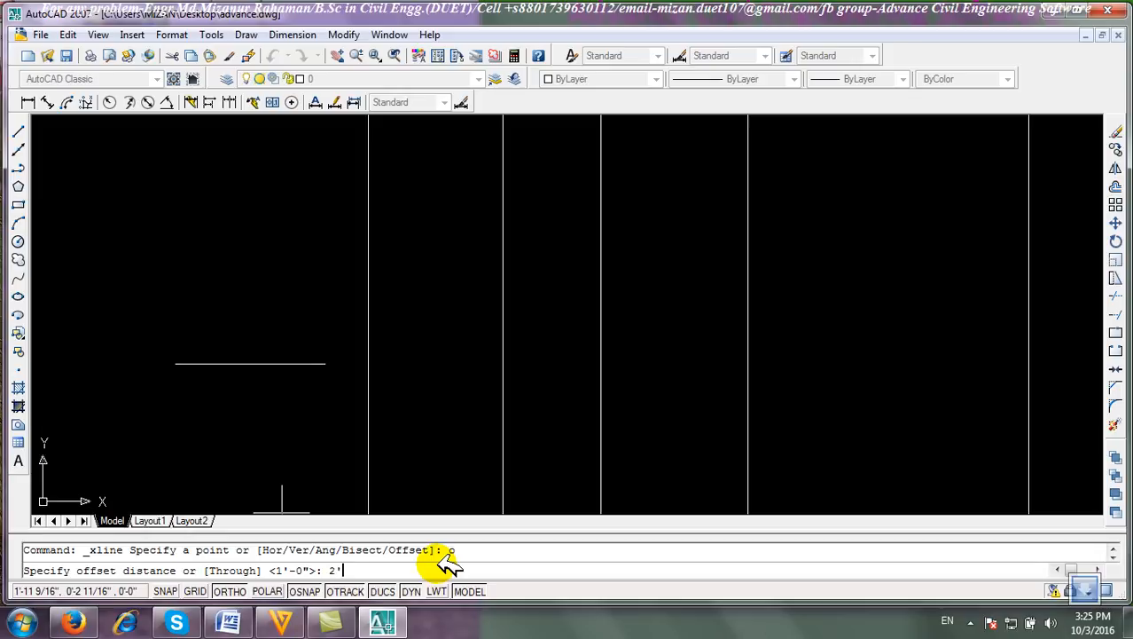
key(Return)
click(270, 362)
click(275, 292)
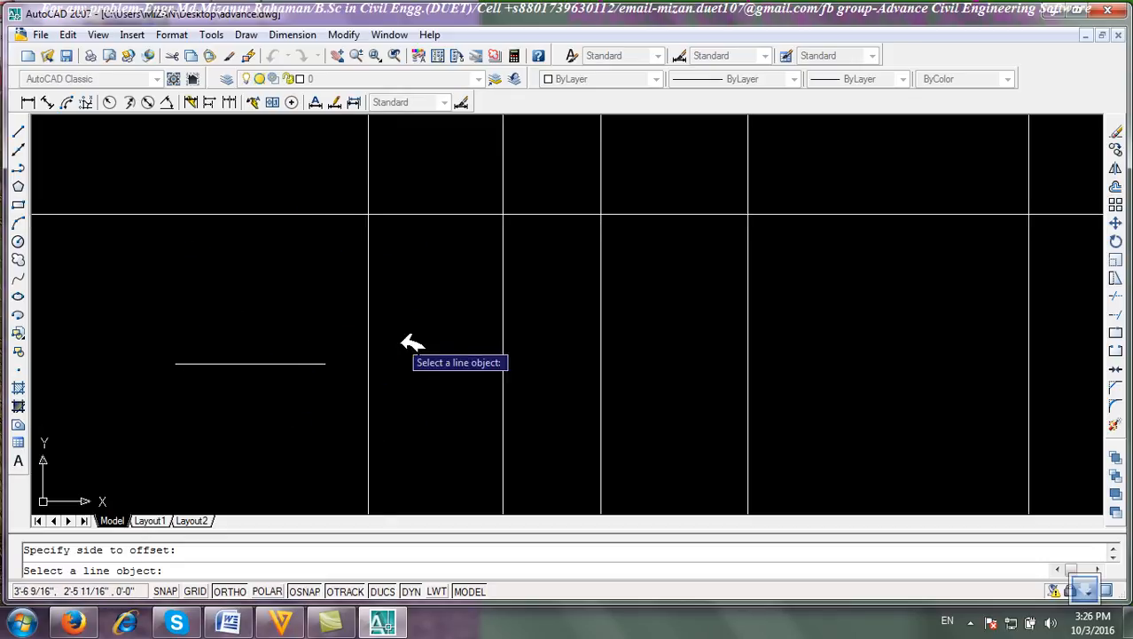
scroll(404, 341, down, 4)
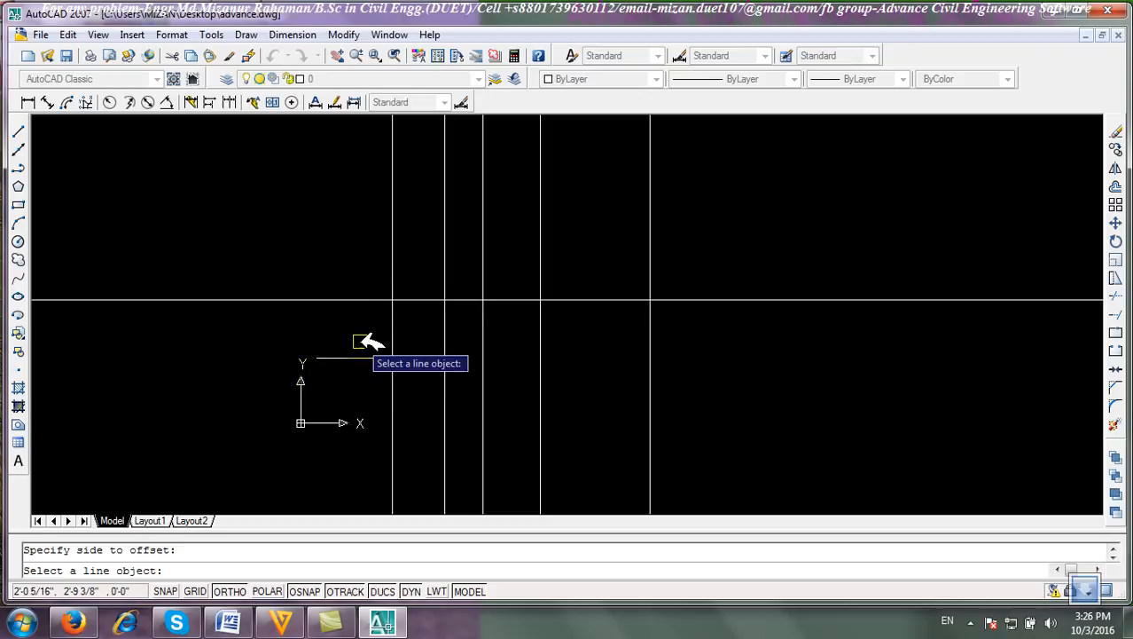
key(Return)
Select the offset construction line with a window and erase it.
click(301, 298)
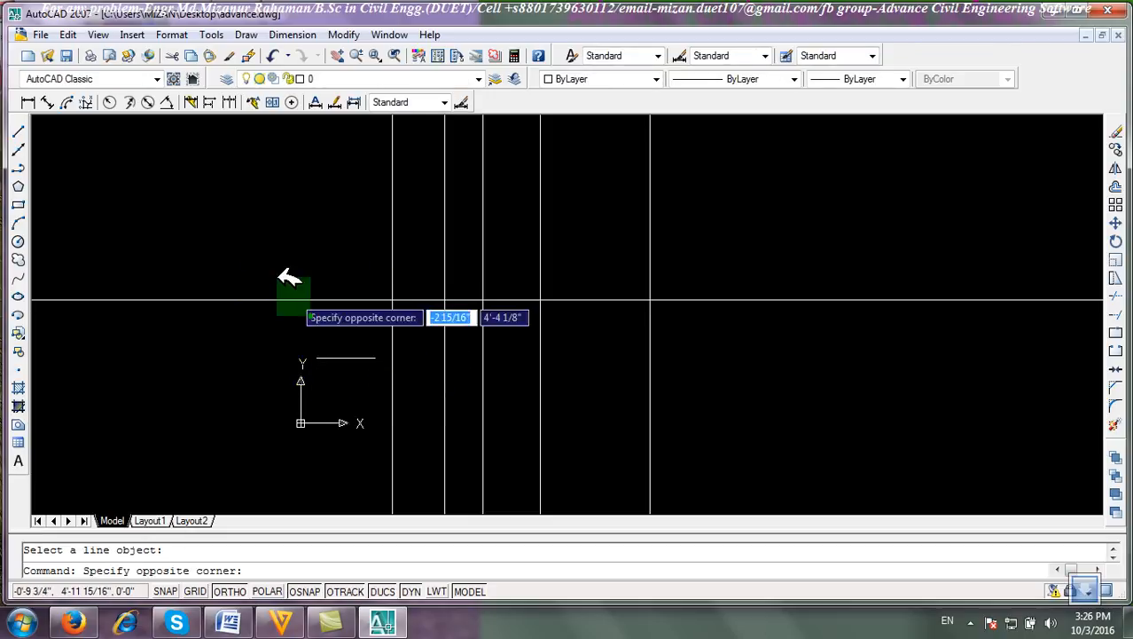
click(250, 248)
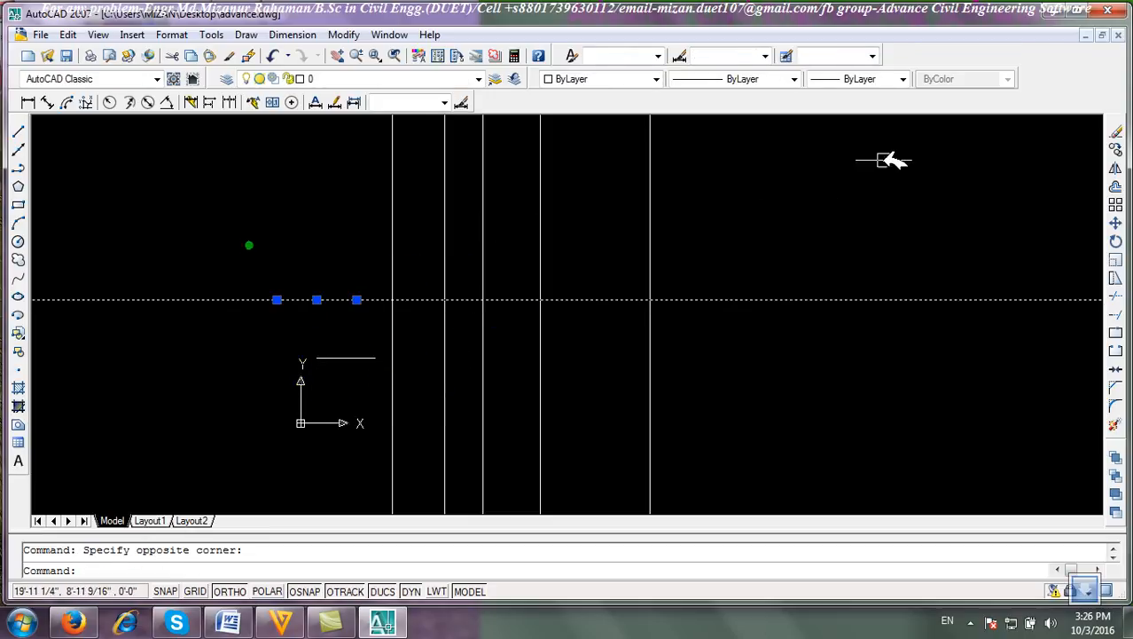
click(1116, 131)
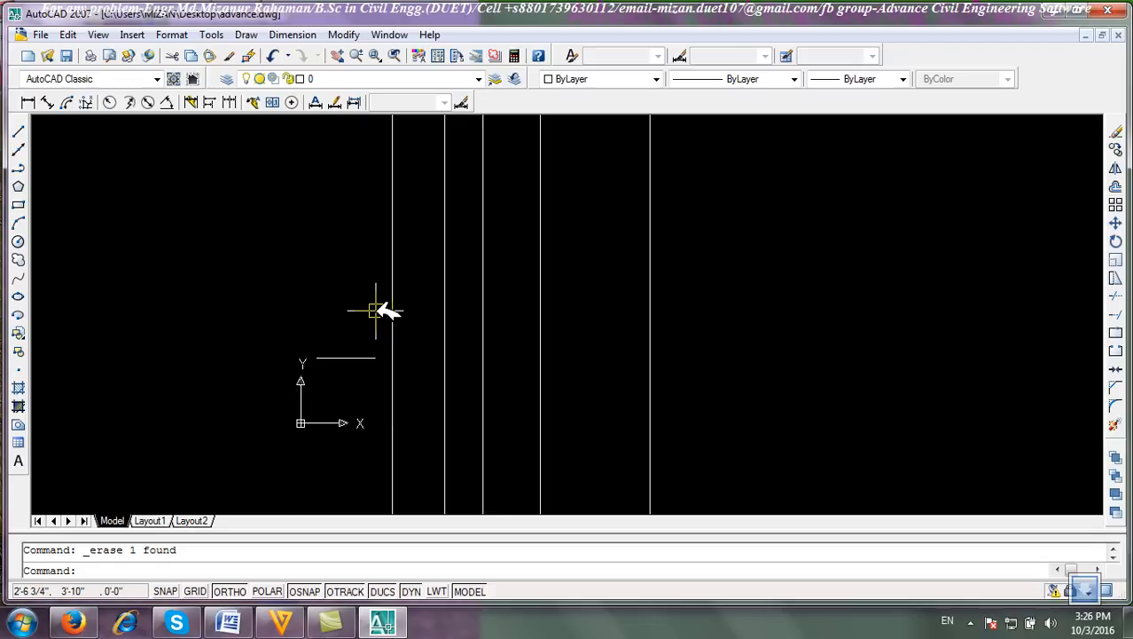
Create construction lines at a 45 degree angle through nine picked points and end the command.
click(22, 149)
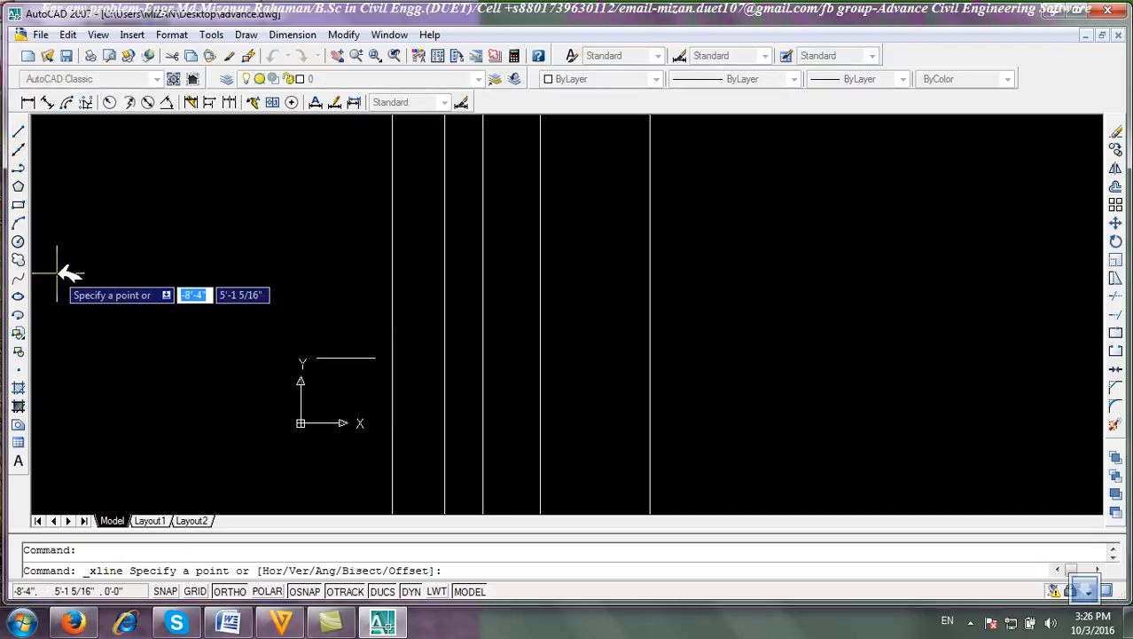
text(a)
key(Return)
text(45)
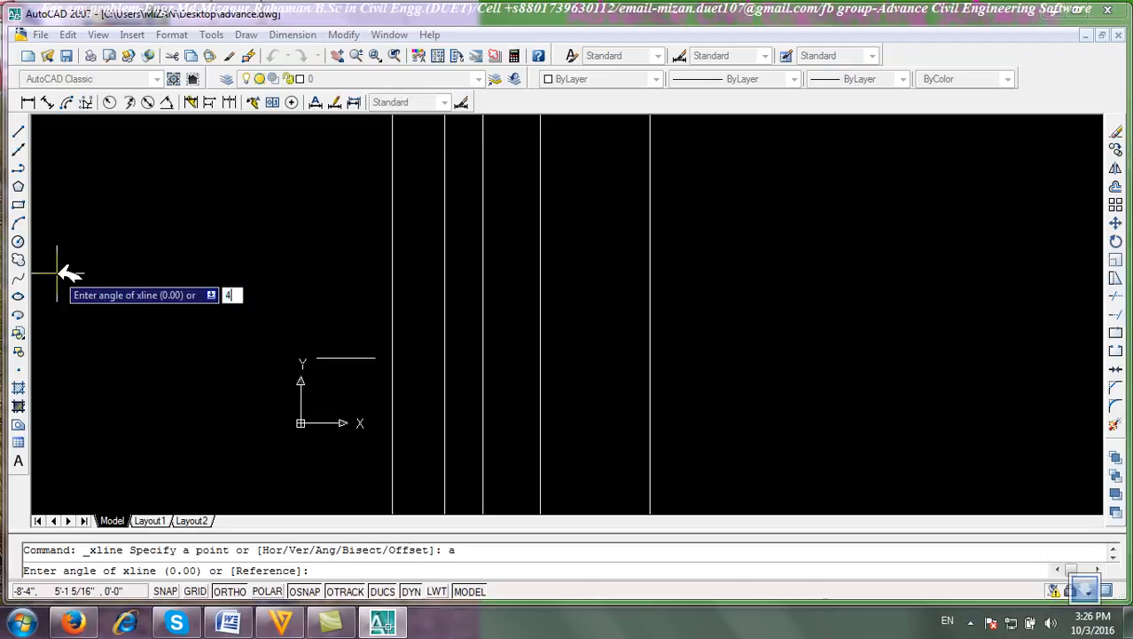
key(Return)
click(782, 268)
click(839, 372)
click(686, 244)
click(568, 240)
click(402, 243)
click(303, 223)
click(233, 177)
click(316, 246)
click(473, 280)
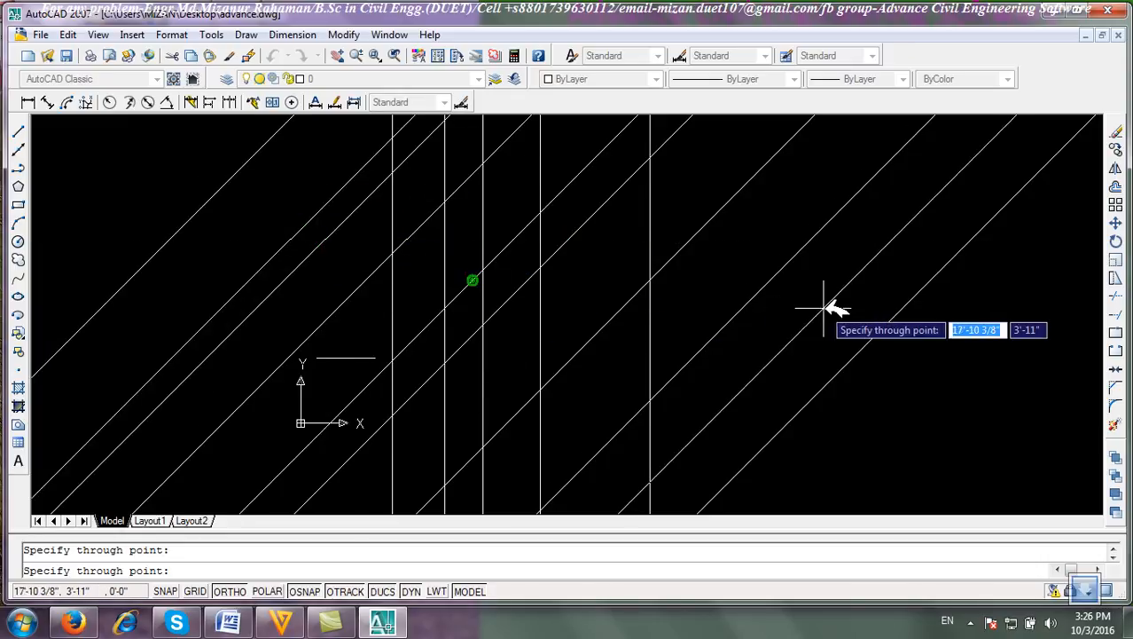
key(Return)
Select all the lines and construction lines and erase them.
click(701, 230)
click(941, 387)
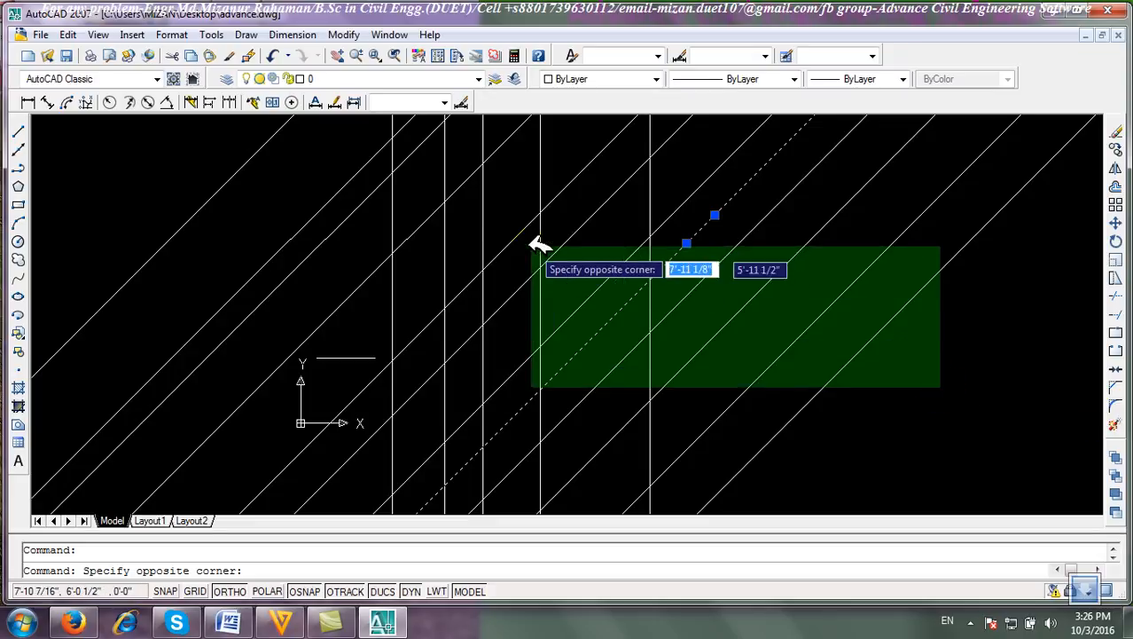
click(176, 149)
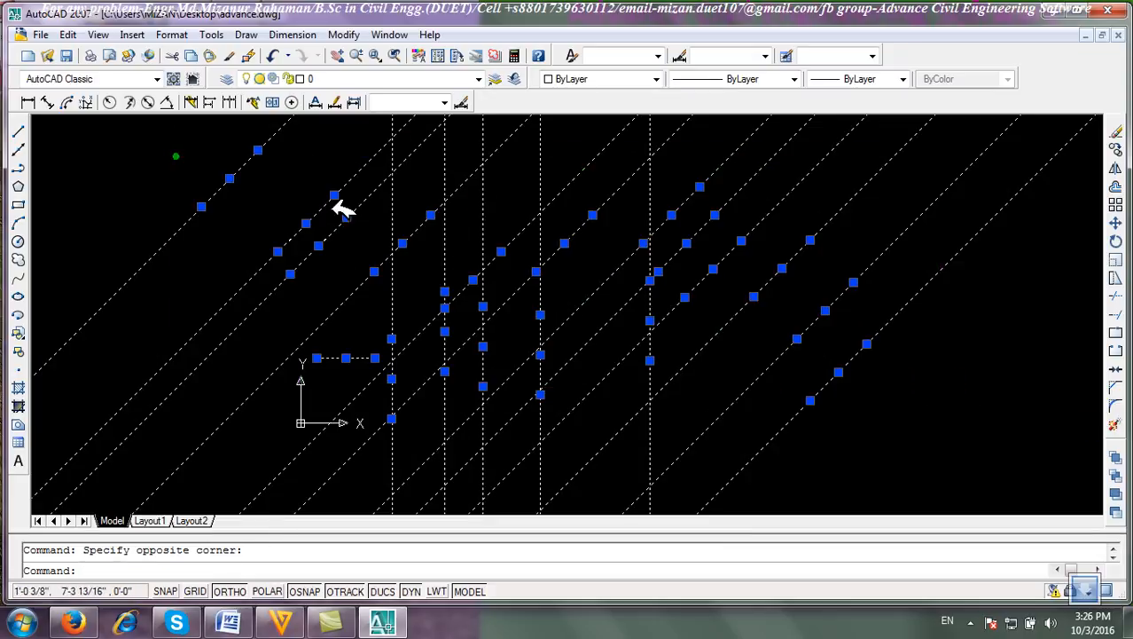
click(1116, 132)
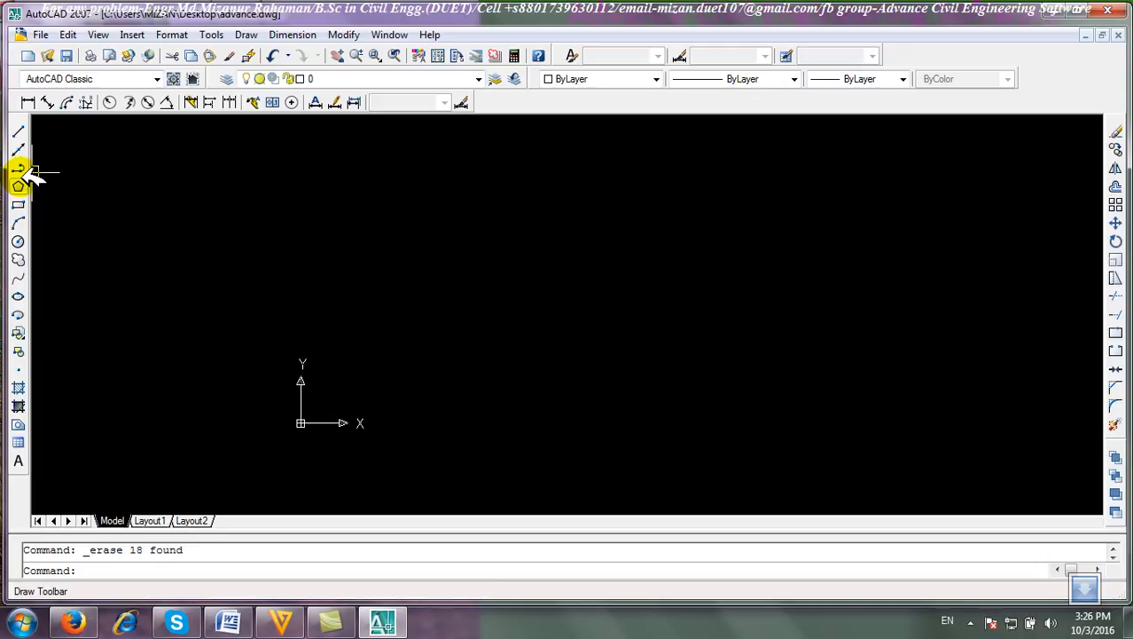
Draw a stepped orthogonal line going right, down, right, up and right, then end the command.
scroll(543, 325, up, 3)
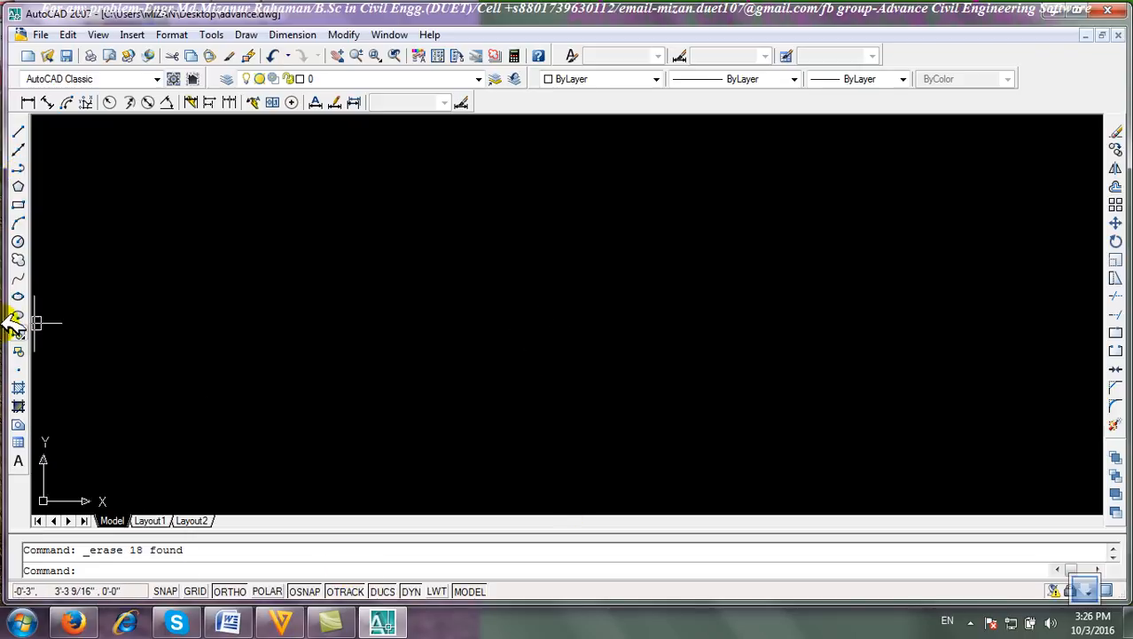
click(19, 134)
click(159, 225)
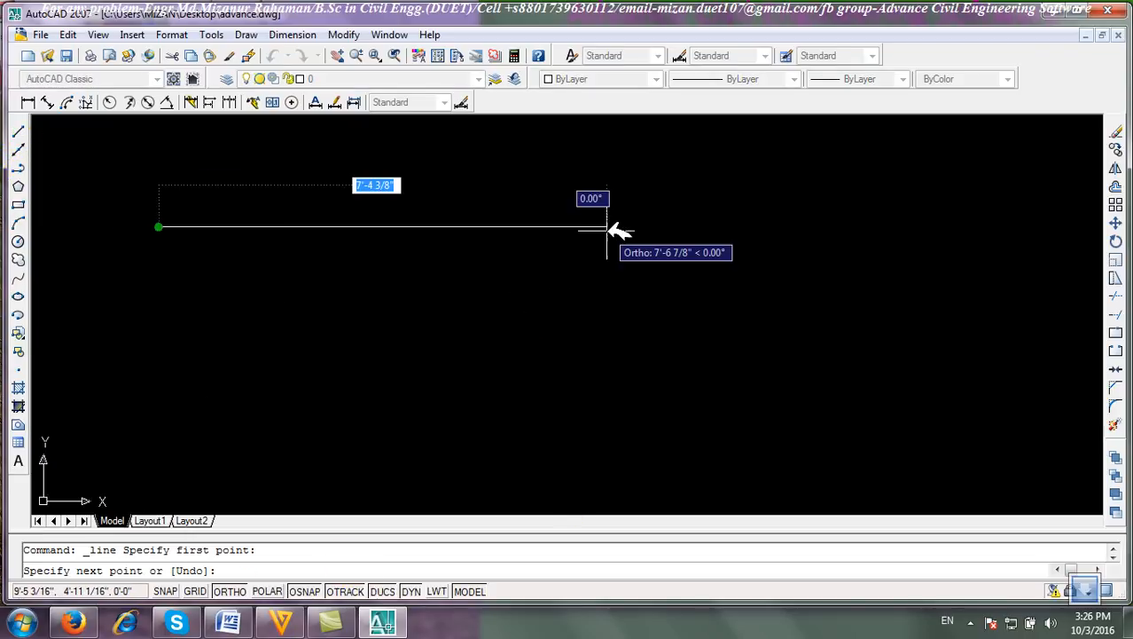
click(419, 226)
click(419, 392)
click(734, 392)
click(734, 243)
click(909, 265)
right_click(908, 271)
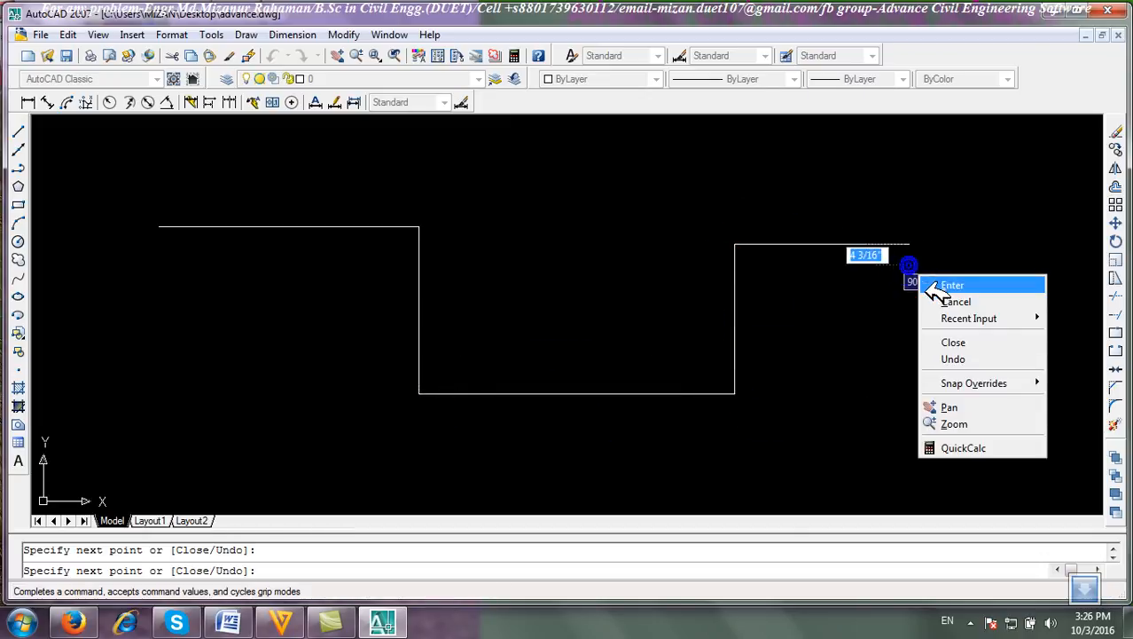
click(941, 283)
Draw a matching stepped polyline just above and inside the line's profile and end the command.
click(20, 169)
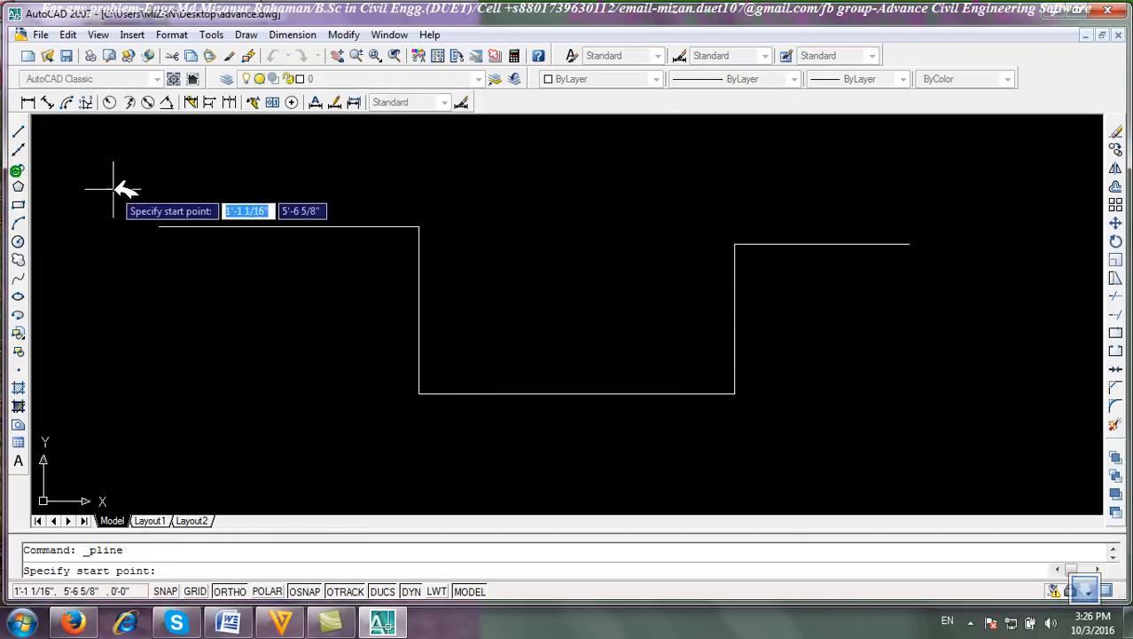
click(151, 193)
click(462, 190)
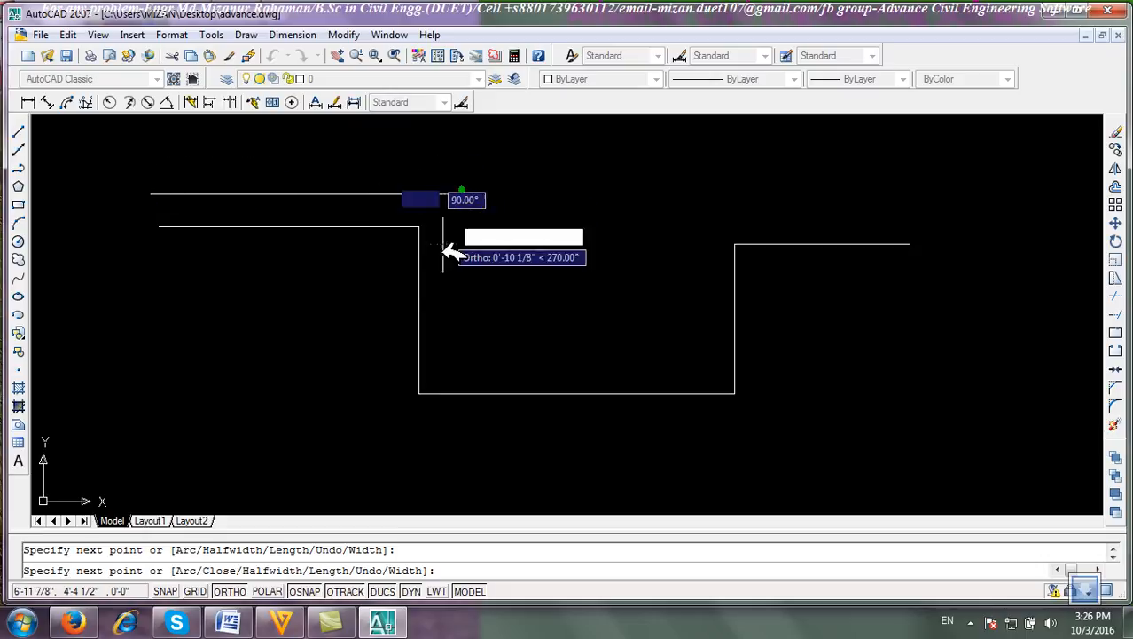
click(463, 360)
click(696, 360)
click(694, 202)
click(950, 202)
right_click(953, 202)
click(971, 217)
Window-select the separate lines and the polyline to compare their selection, then clear the selection.
click(292, 306)
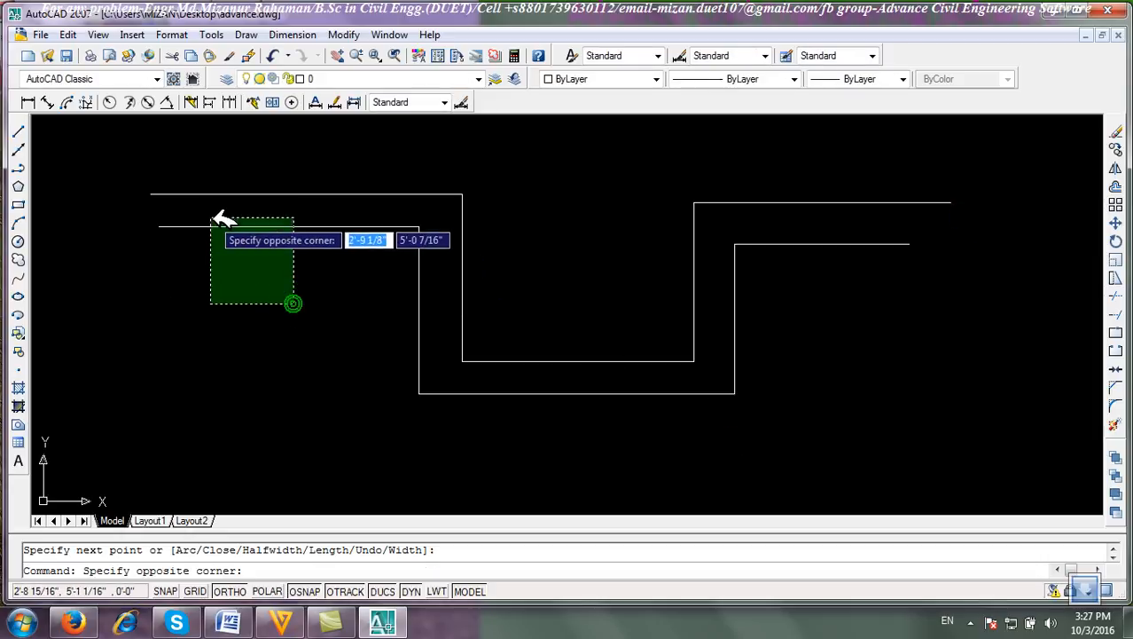
click(221, 222)
click(532, 240)
click(297, 164)
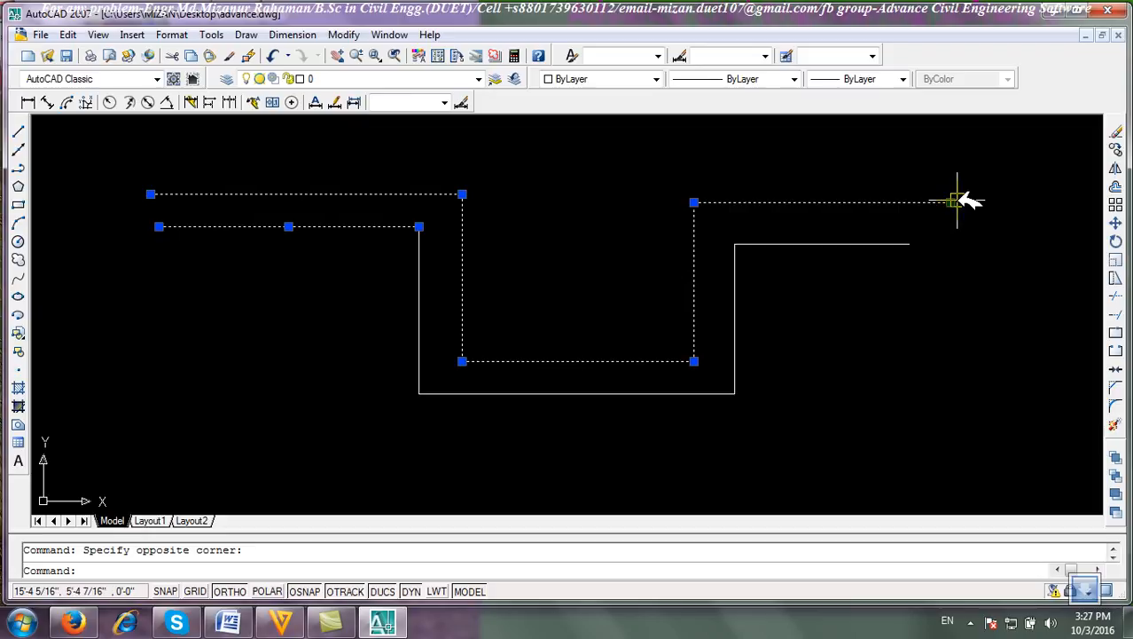
key(Escape)
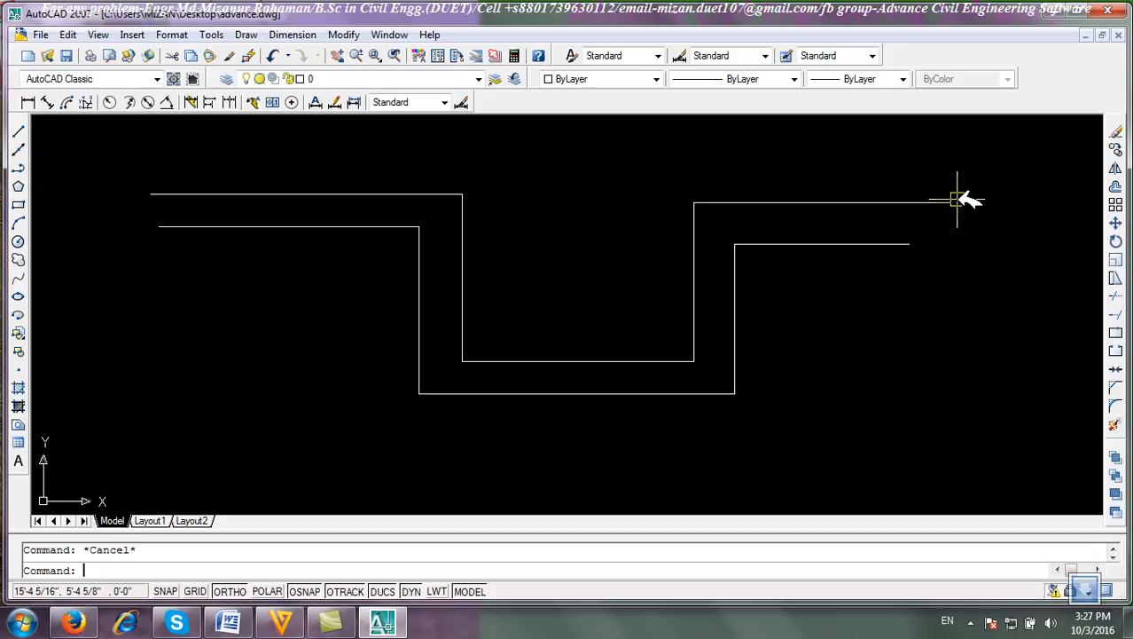
Start a polyline at a picked point and draw a 10' segment to the left.
click(18, 167)
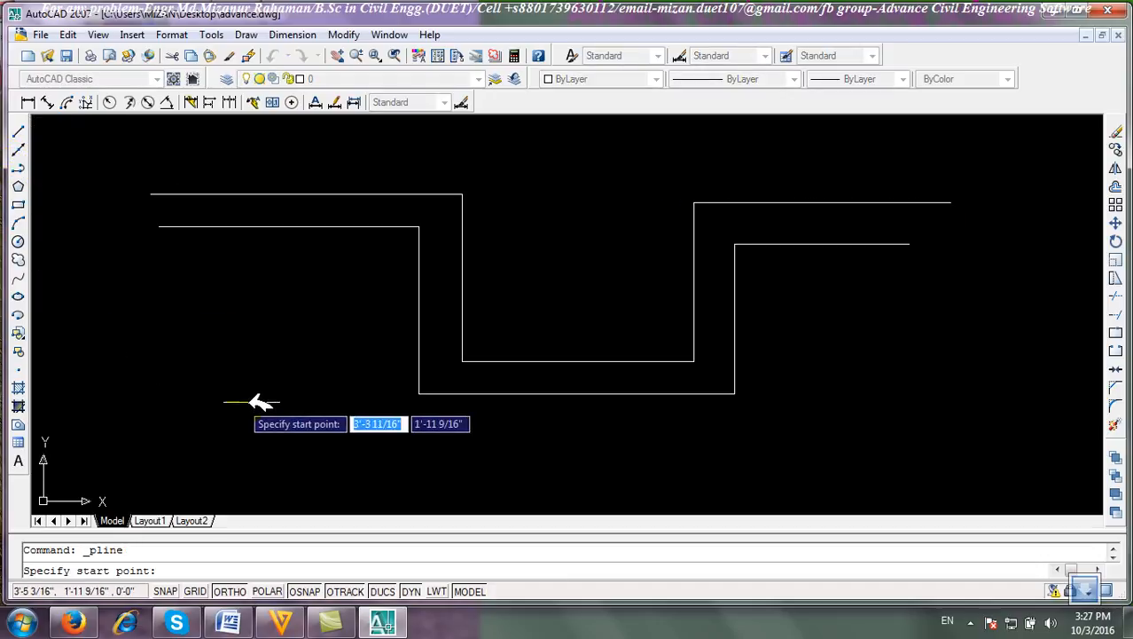
click(361, 460)
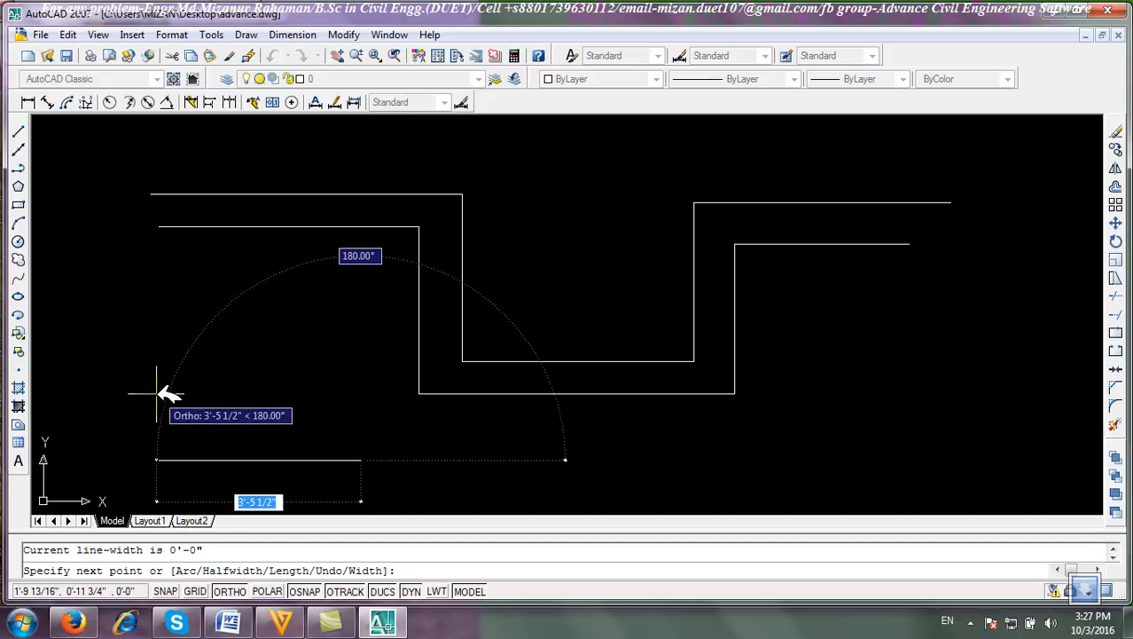
text(10)
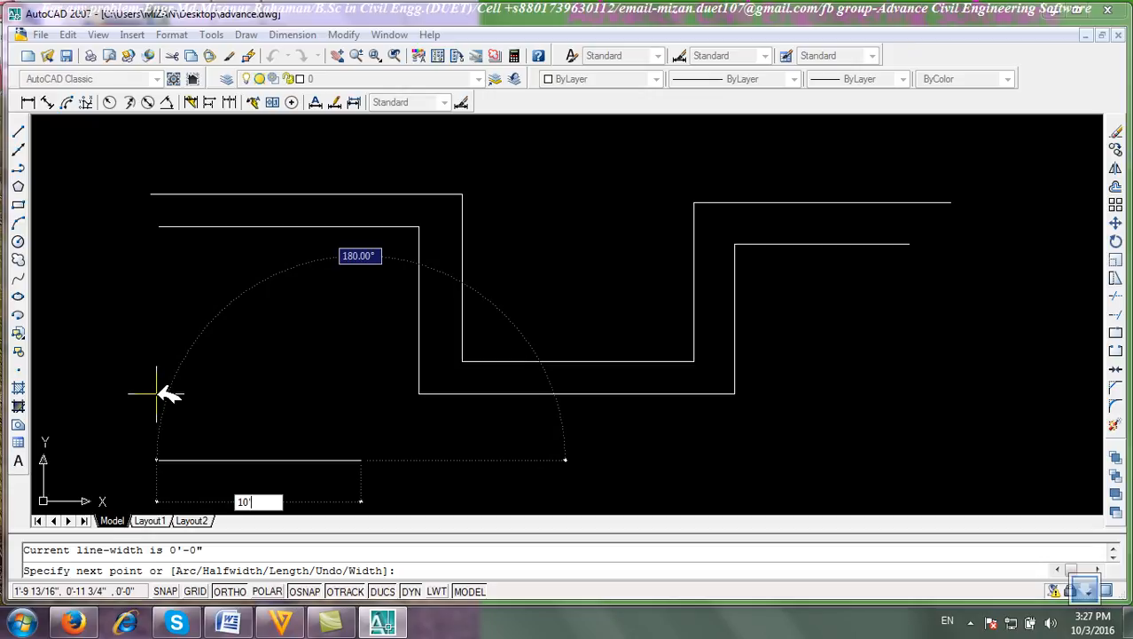
key(Return)
scroll(182, 421, down, 6)
middle_drag(229, 390, 400, 445)
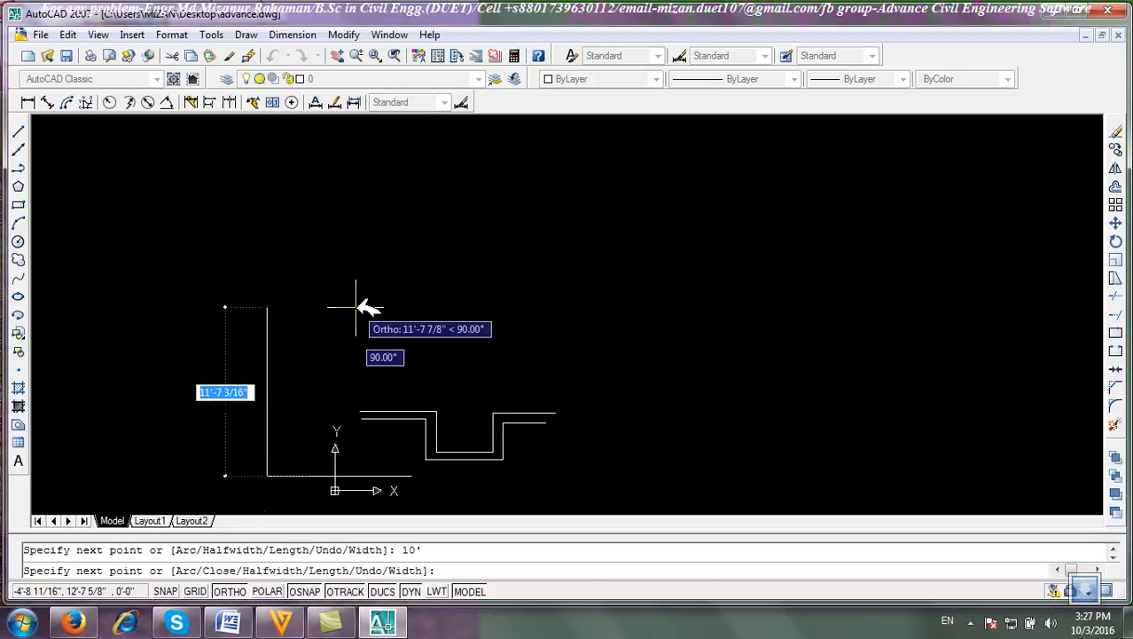
Turn Ortho off, continue the polyline 10' at a 45° angle override, back to the start point, and end it.
key(F8)
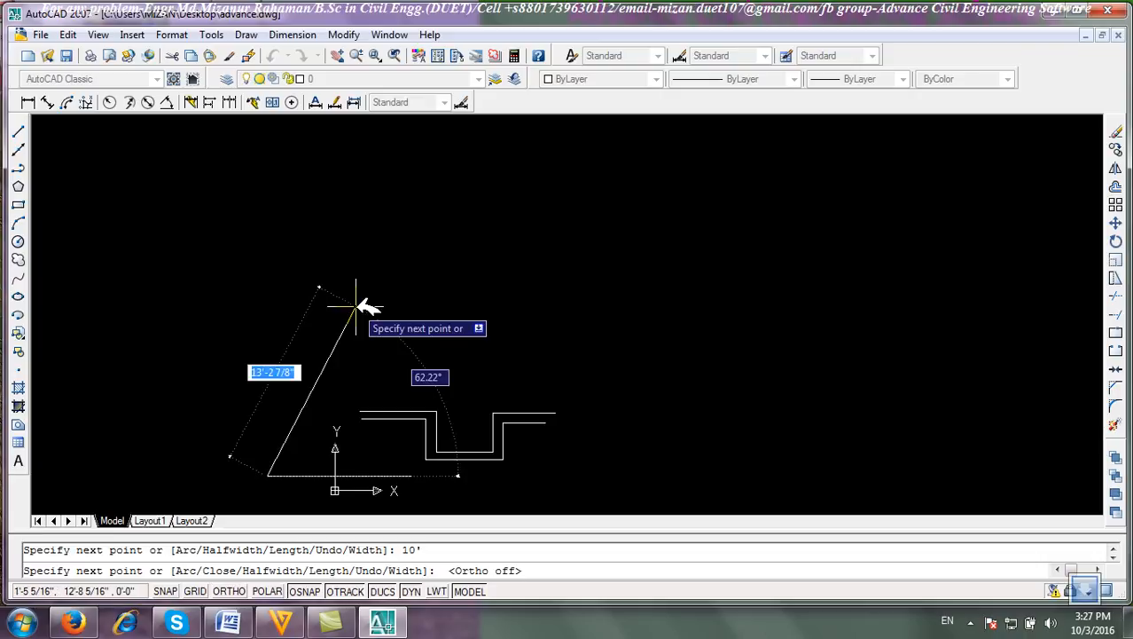
text(<)
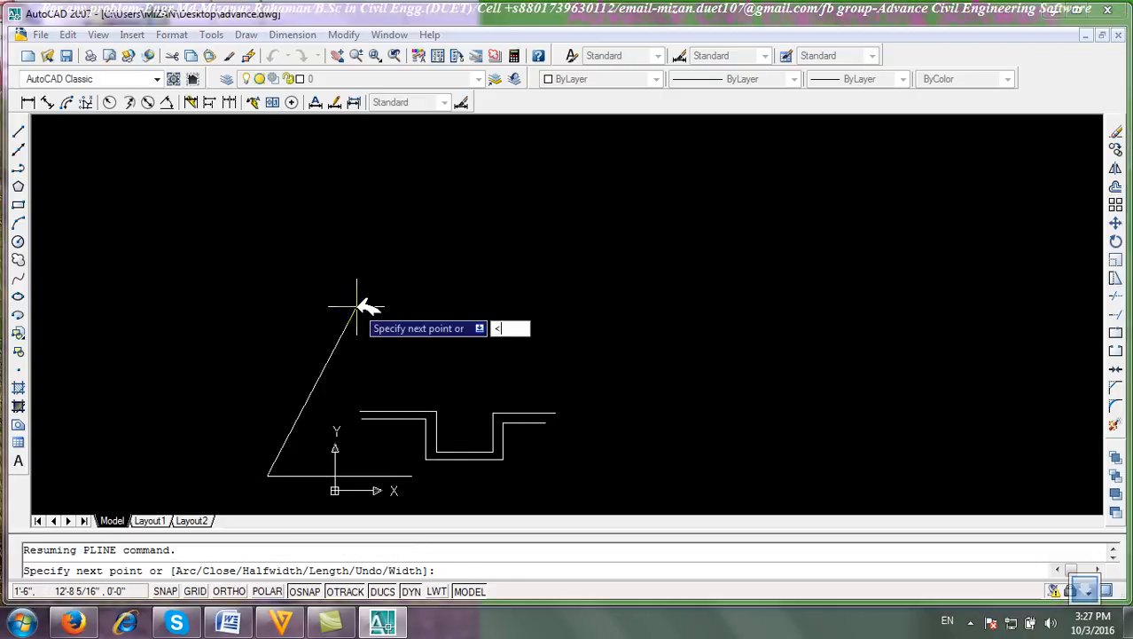
text(45)
key(Return)
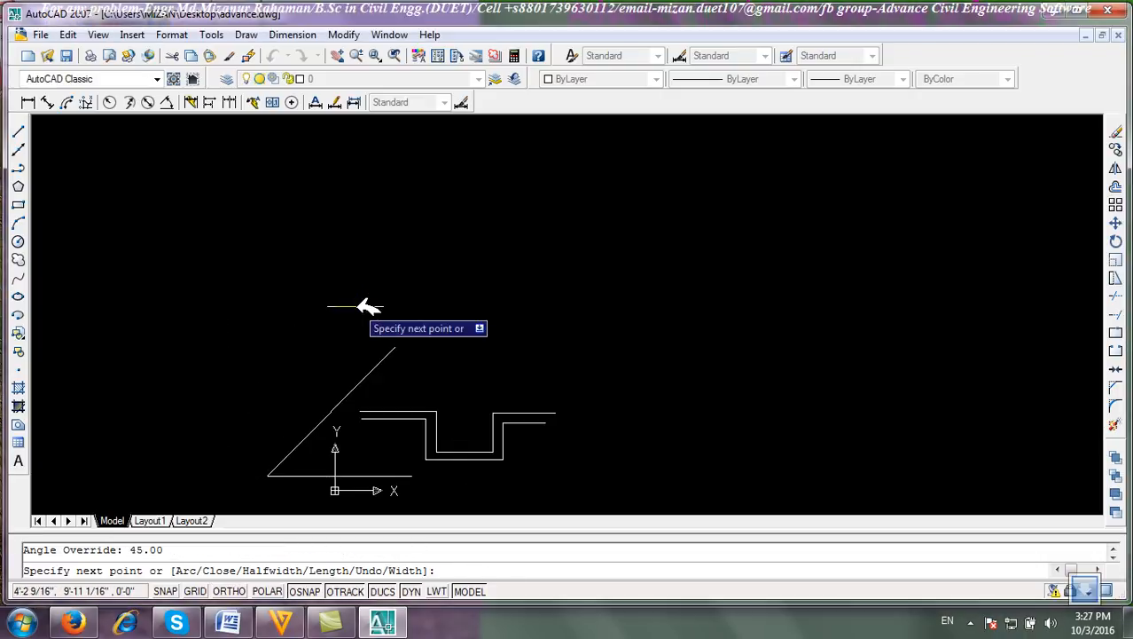
text(10)
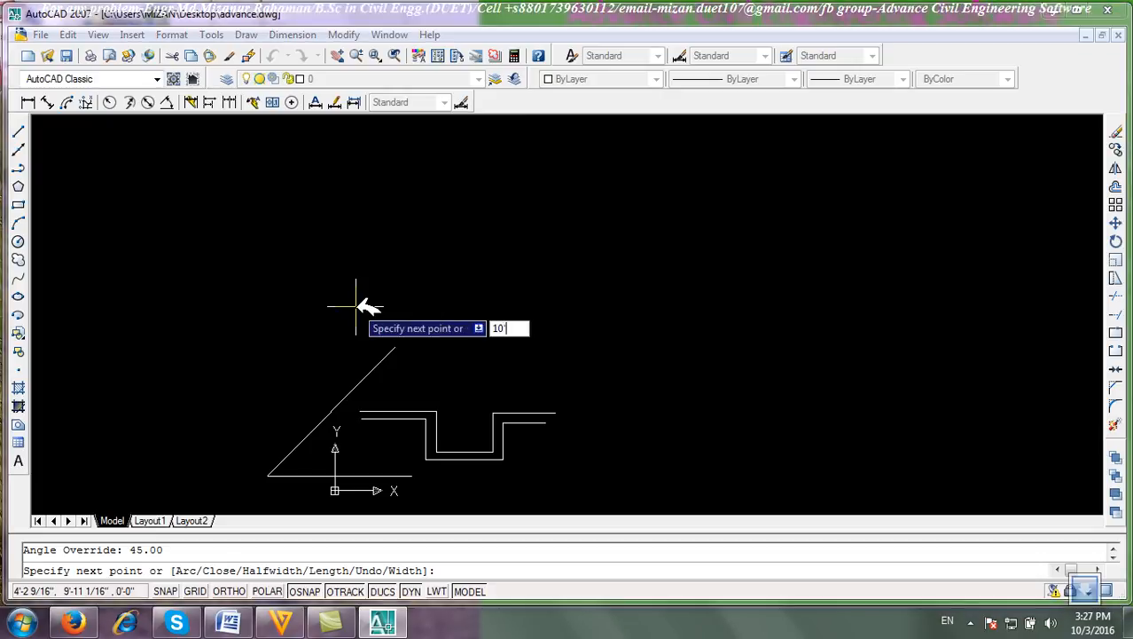
key(Return)
scroll(463, 510, up, 2)
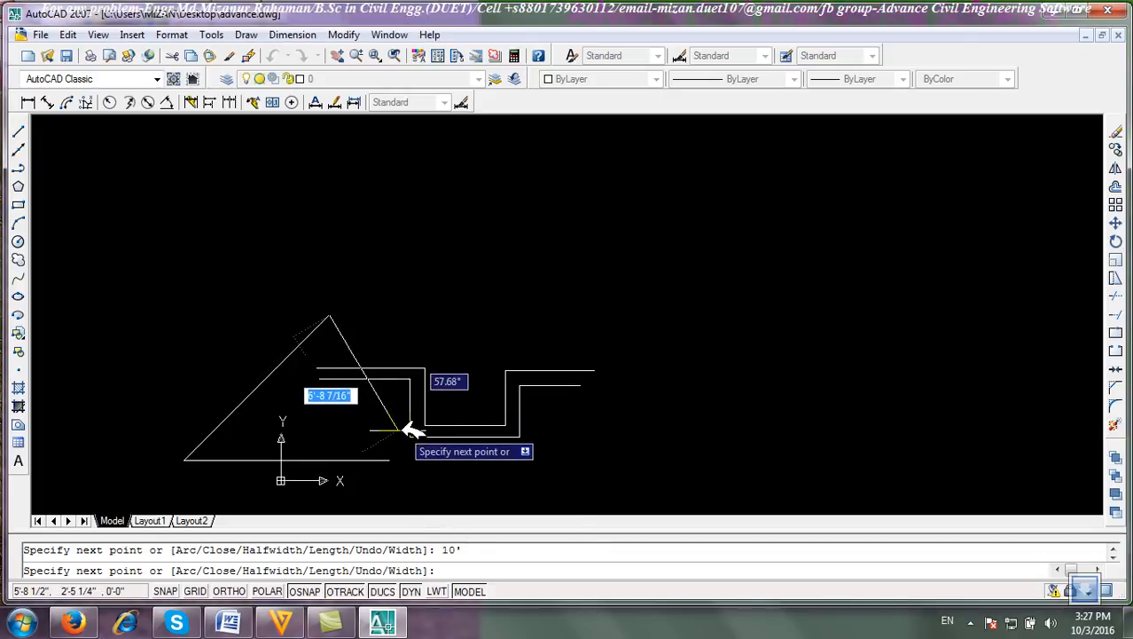
right_click(419, 320)
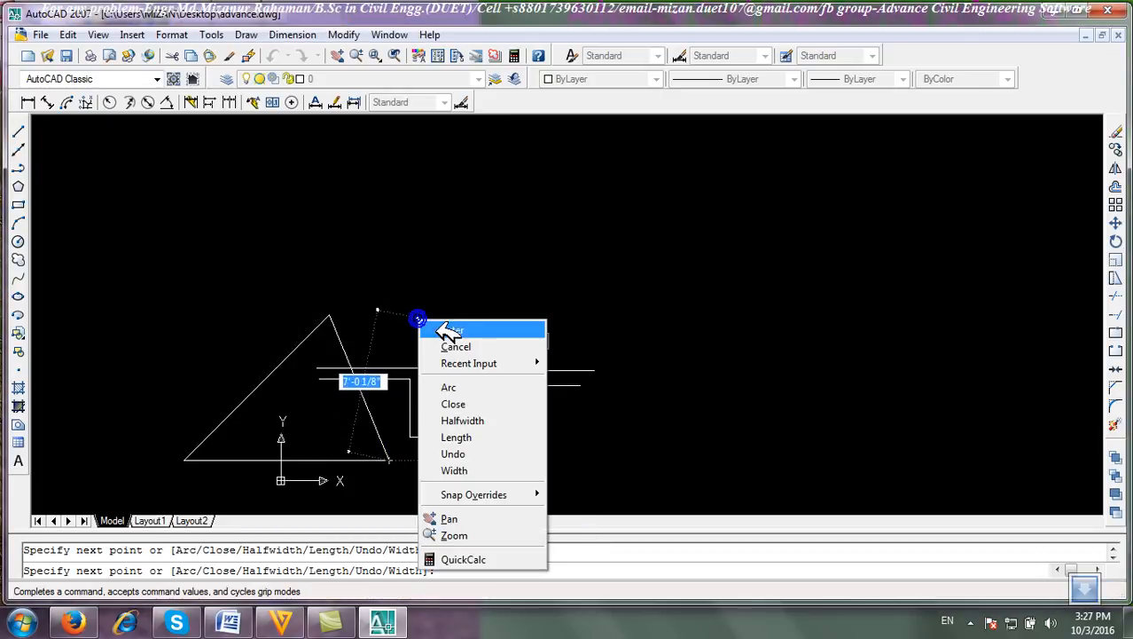
click(450, 330)
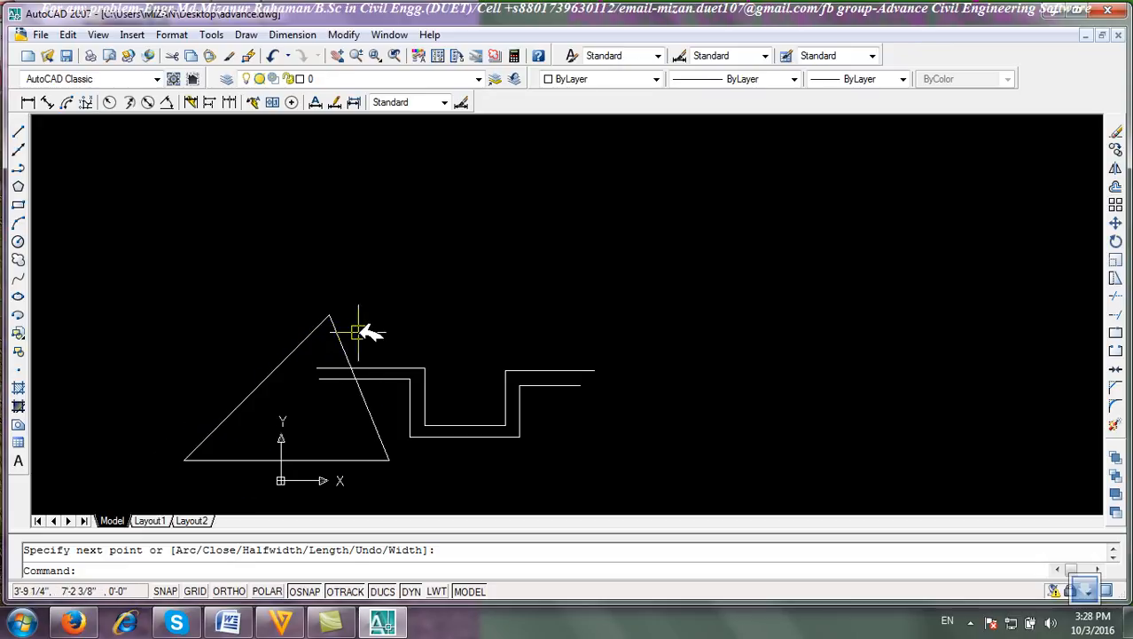
Window-select all the drawn objects and erase them.
click(237, 463)
click(676, 492)
click(97, 254)
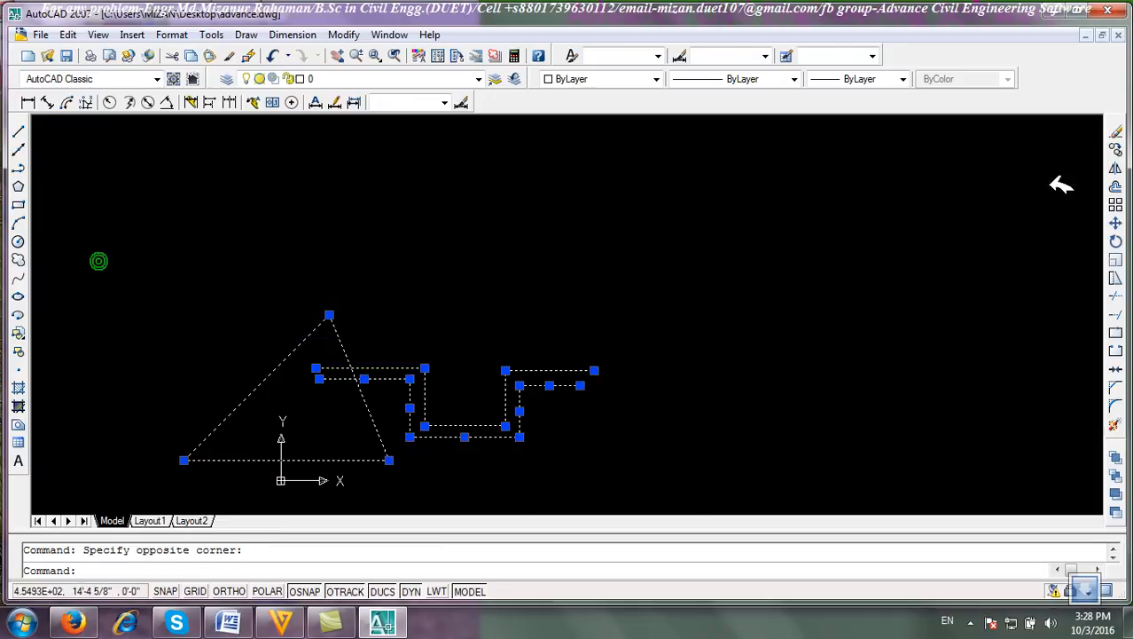
click(1116, 131)
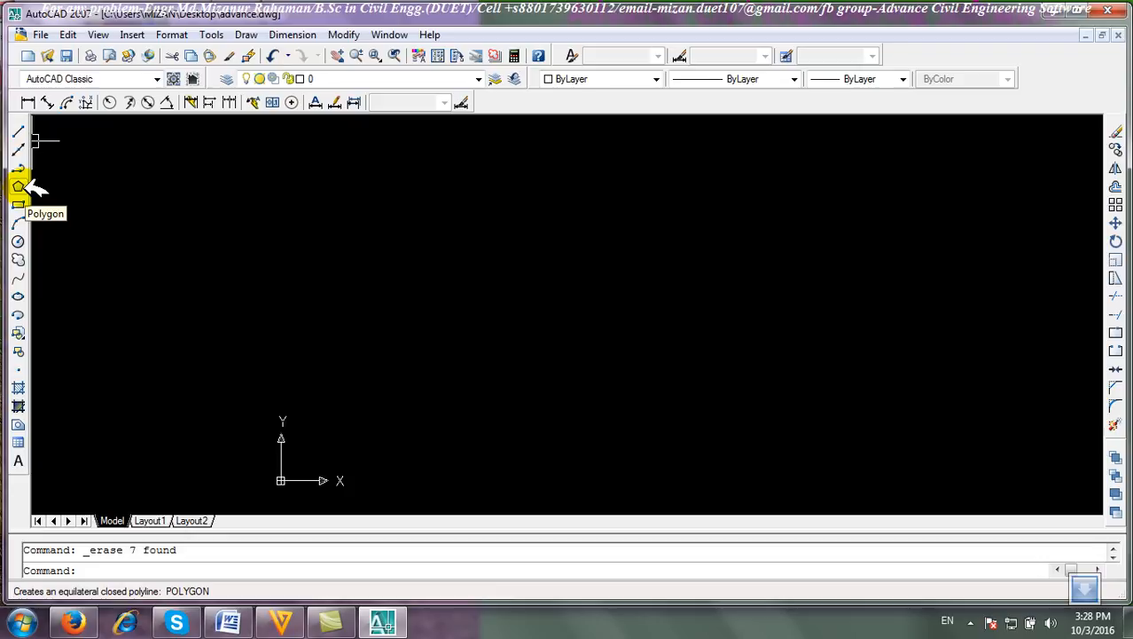
Draw a 6-sided polygon at a picked centre, inscribed in a circle of radius 2'.
click(21, 186)
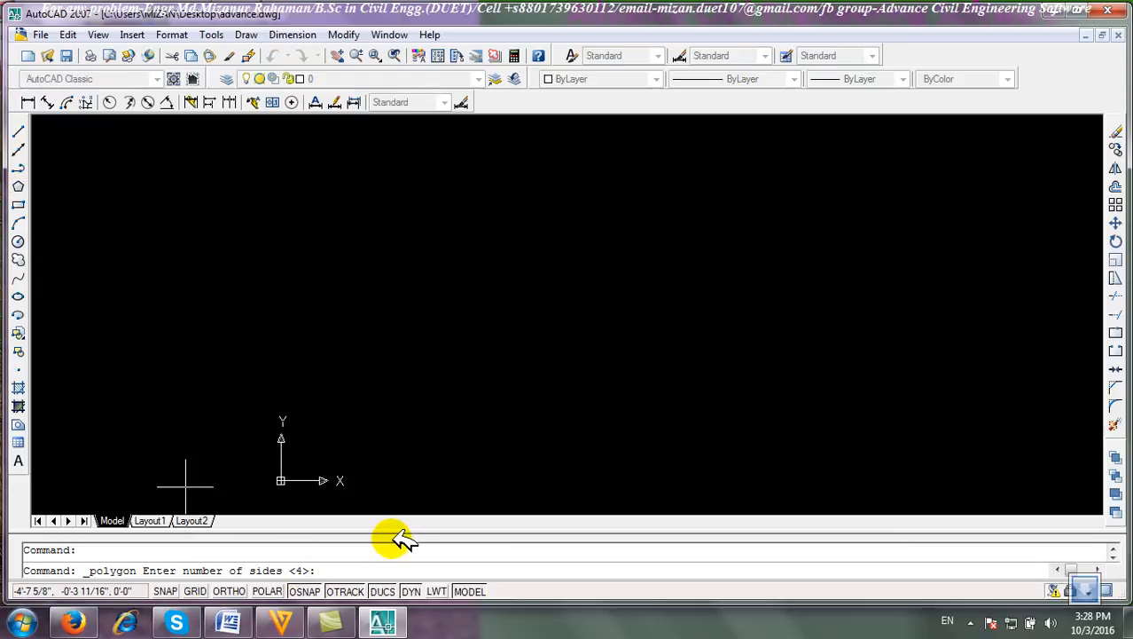
key(Return)
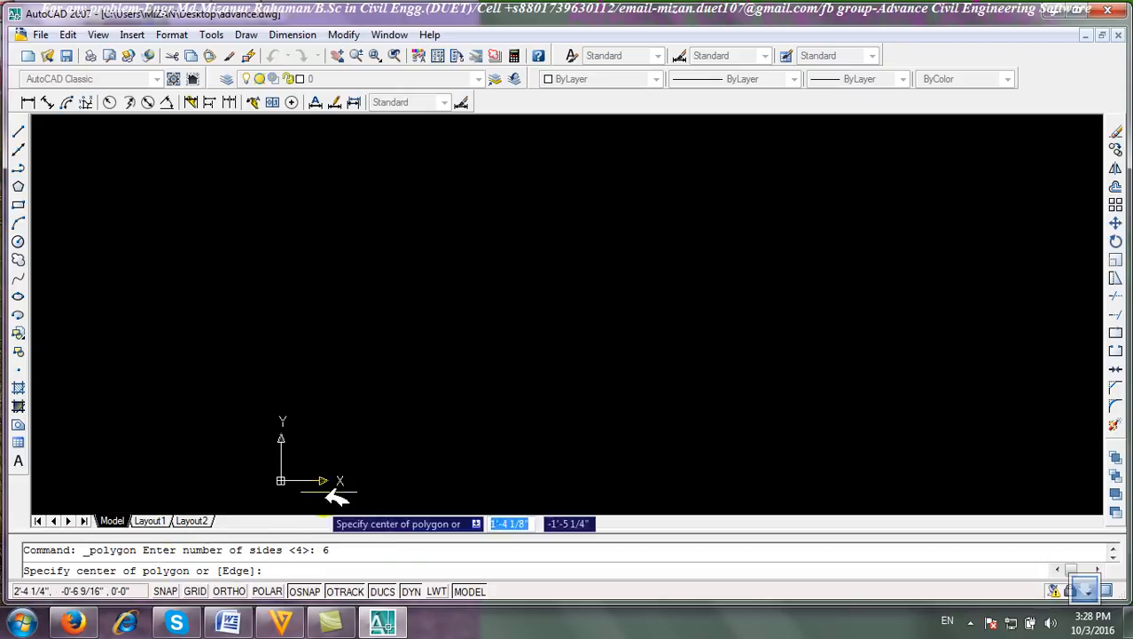
click(522, 311)
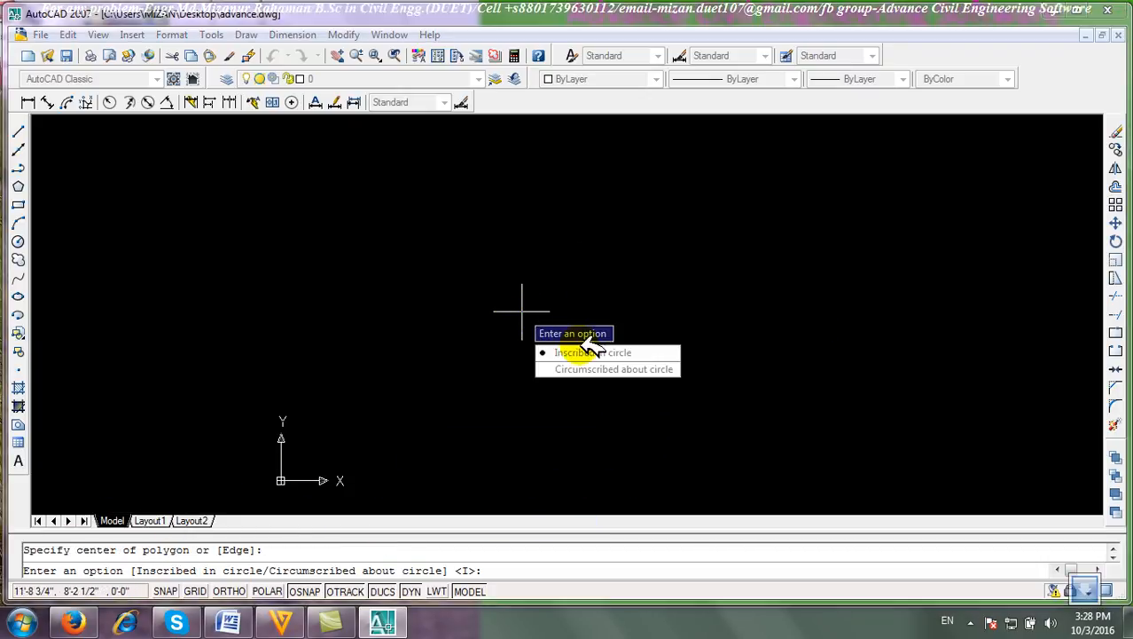
click(626, 352)
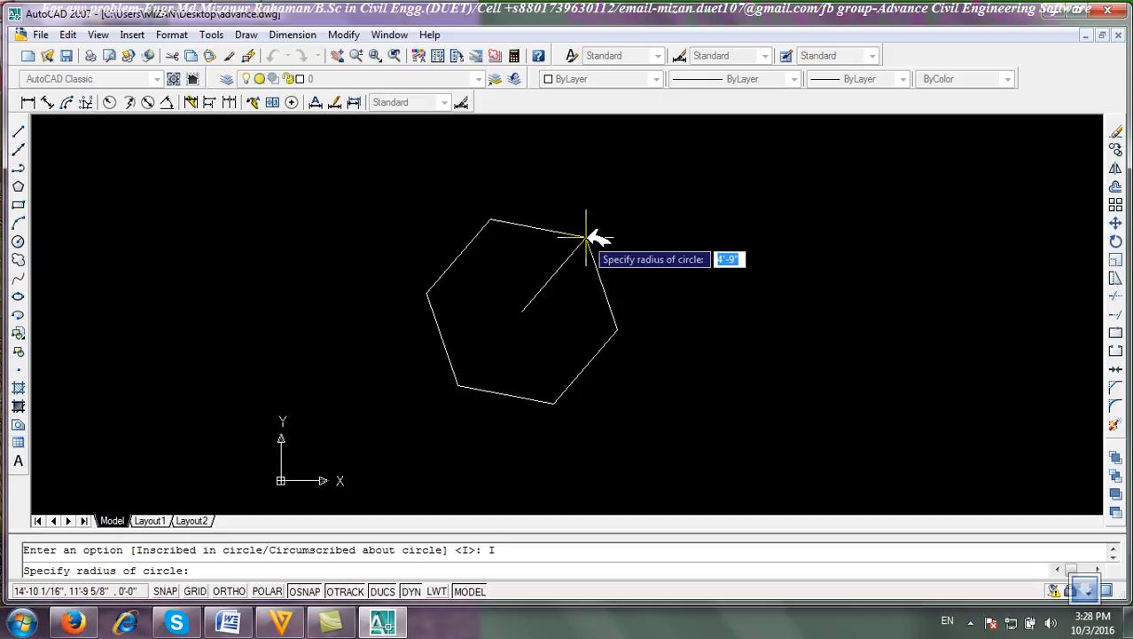
text(2)
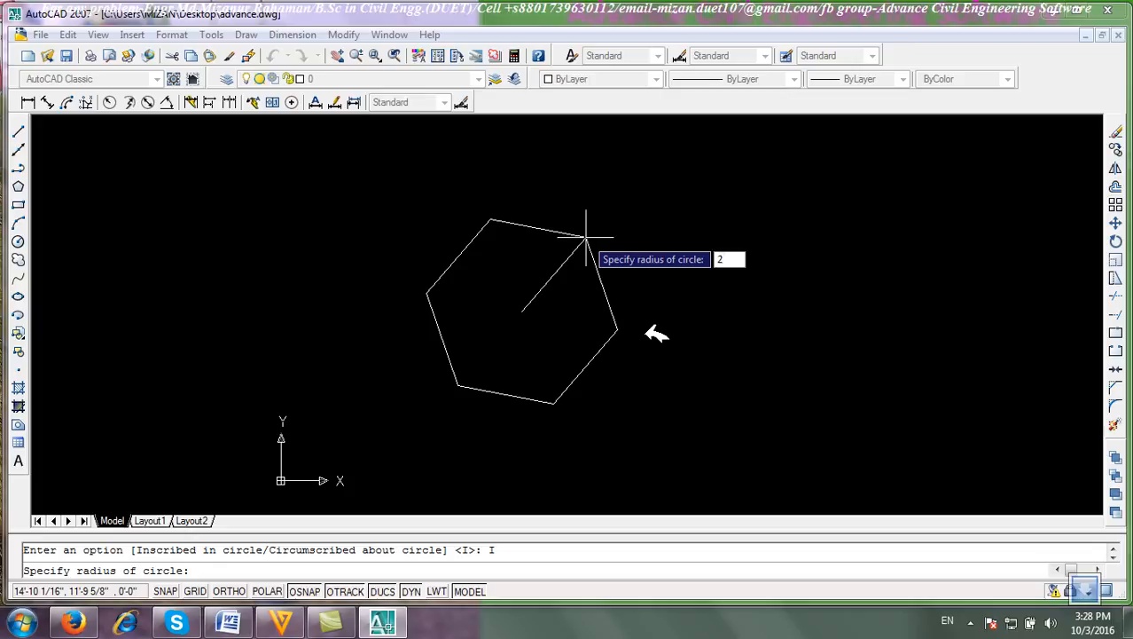
key(Return)
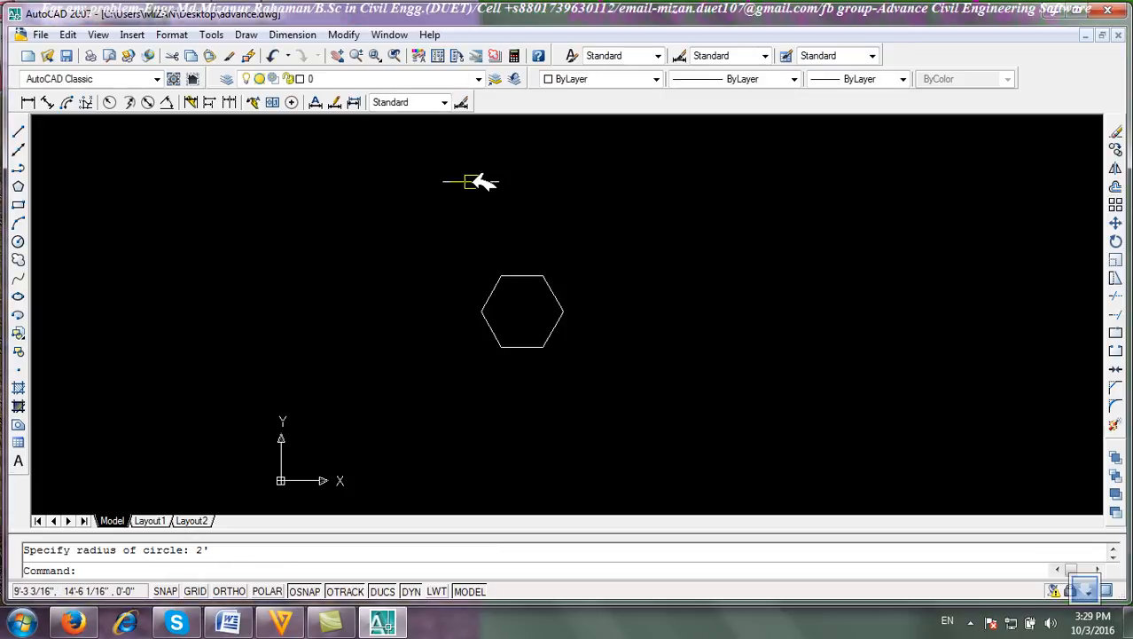
scroll(518, 286, up, 4)
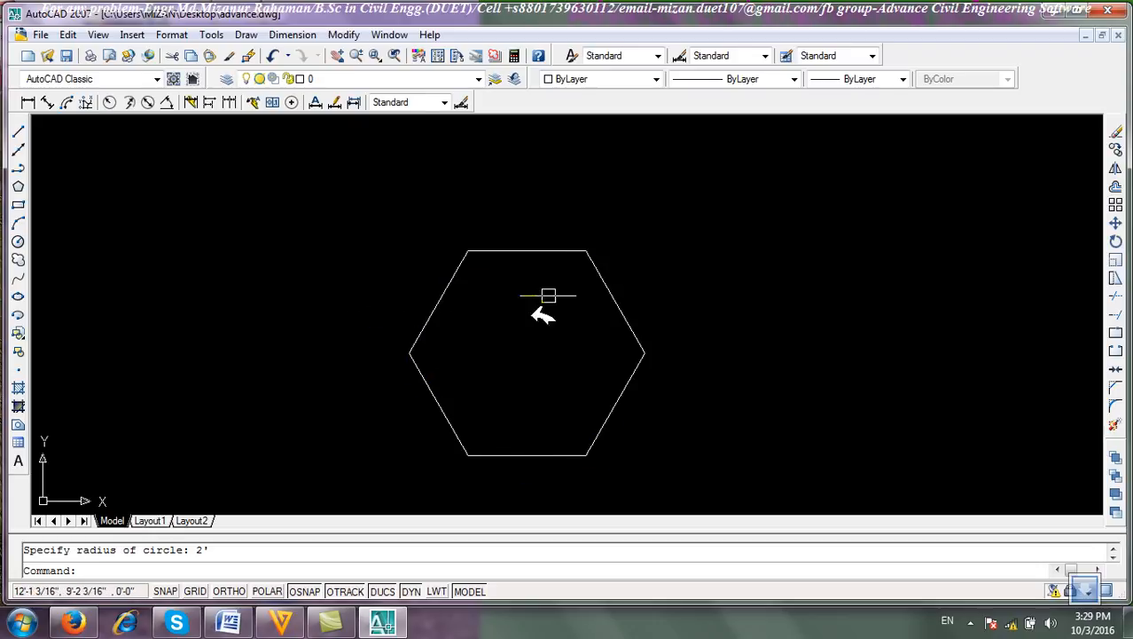
click(729, 409)
click(579, 304)
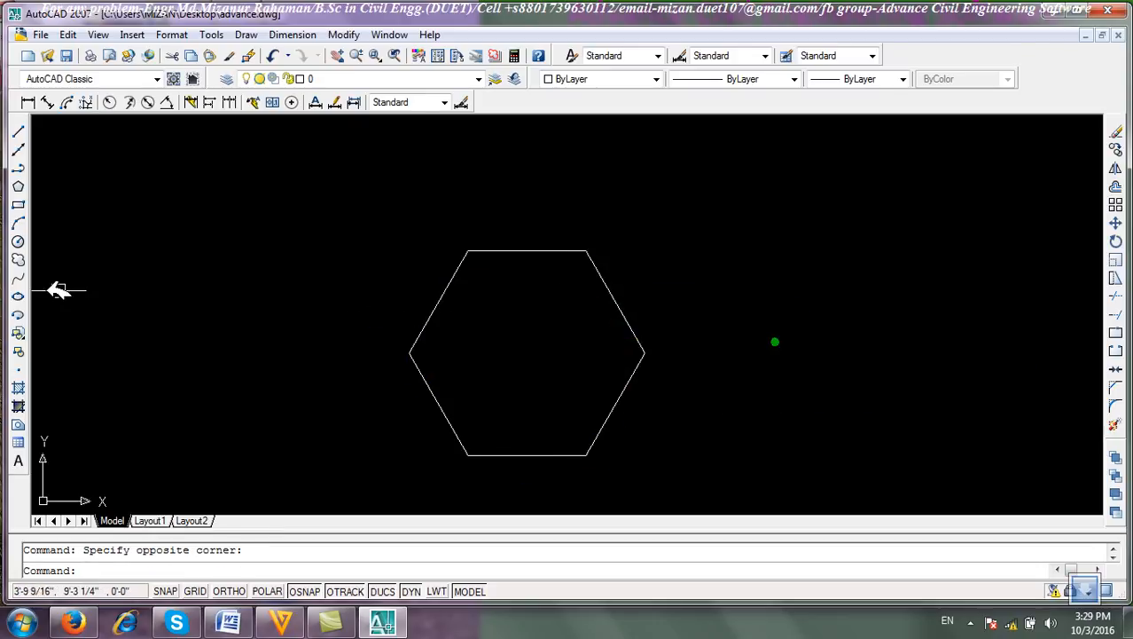
click(18, 240)
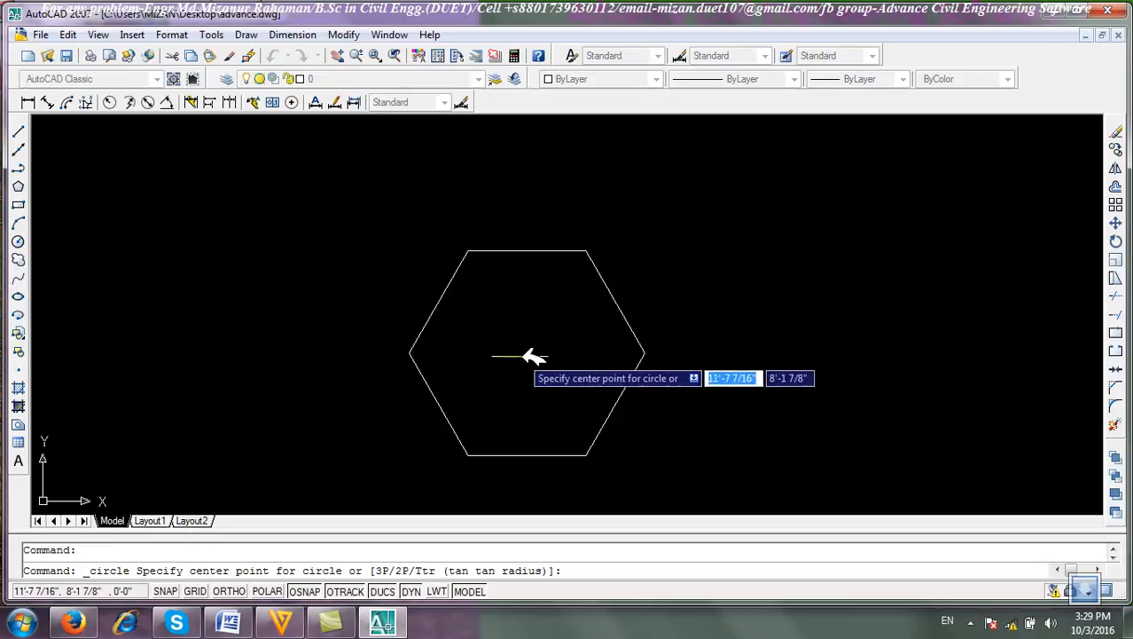
mouse_move(527, 251)
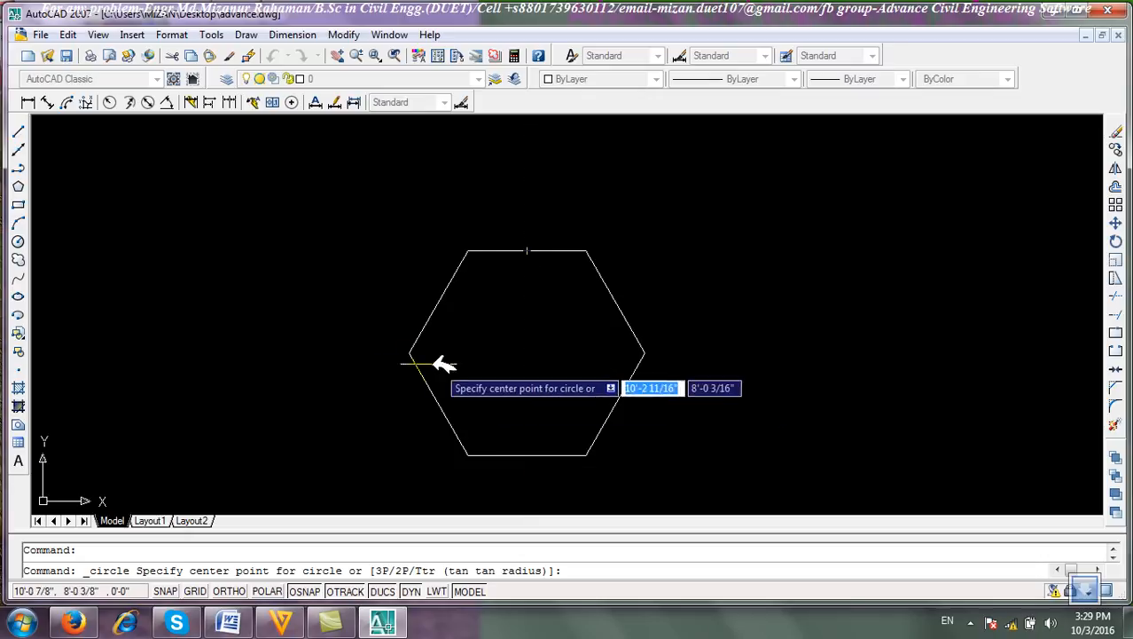
click(529, 354)
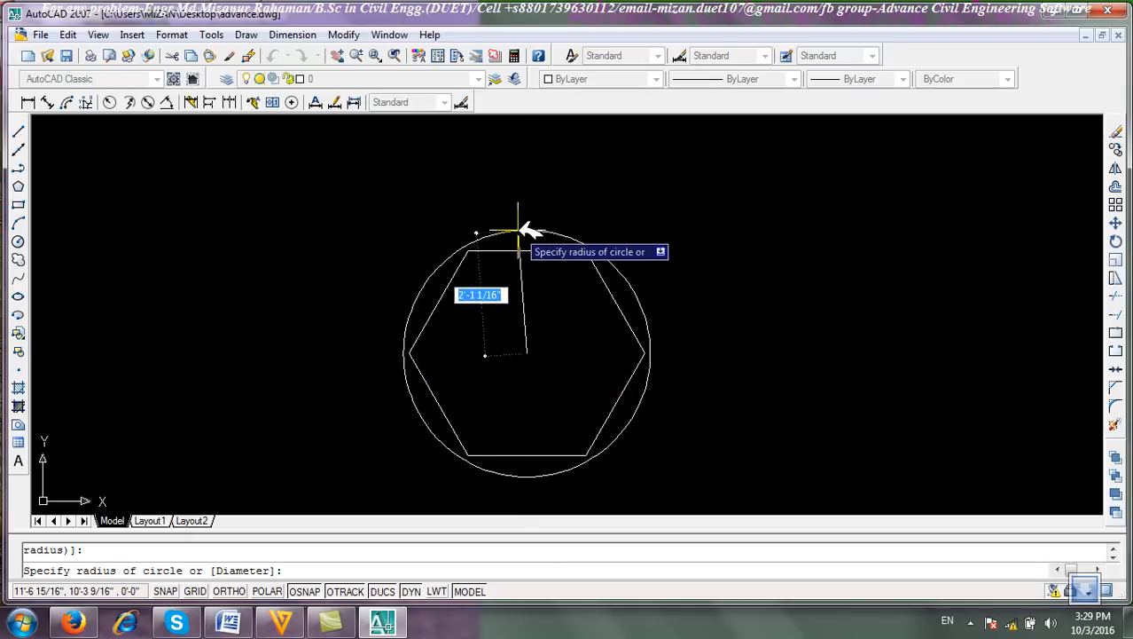
right_click(555, 181)
click(575, 193)
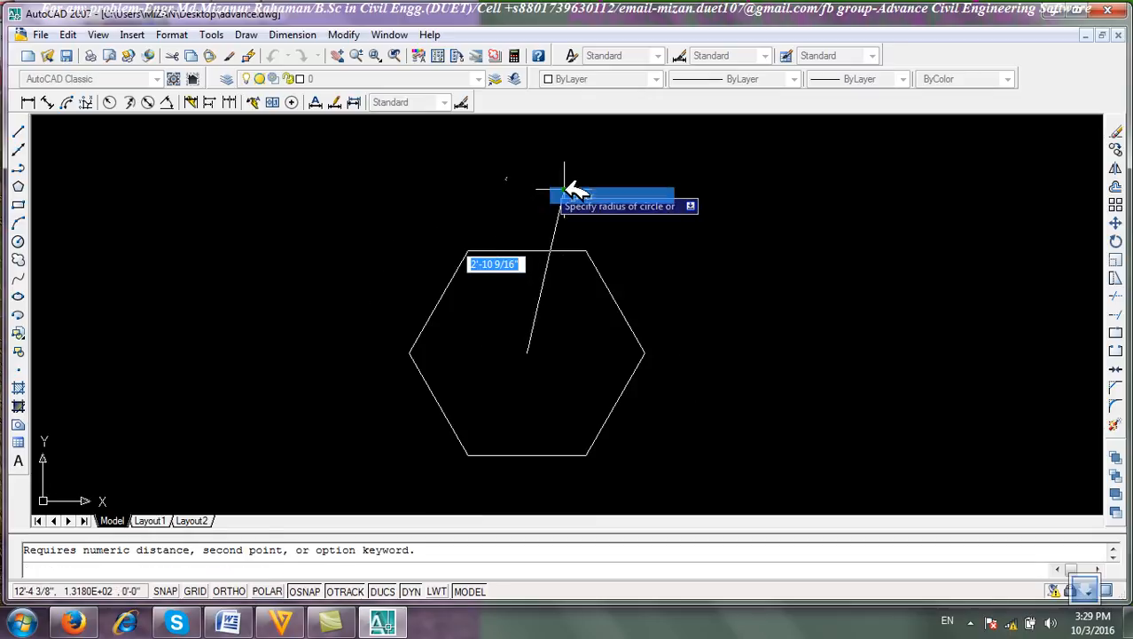
right_click(95, 217)
click(129, 227)
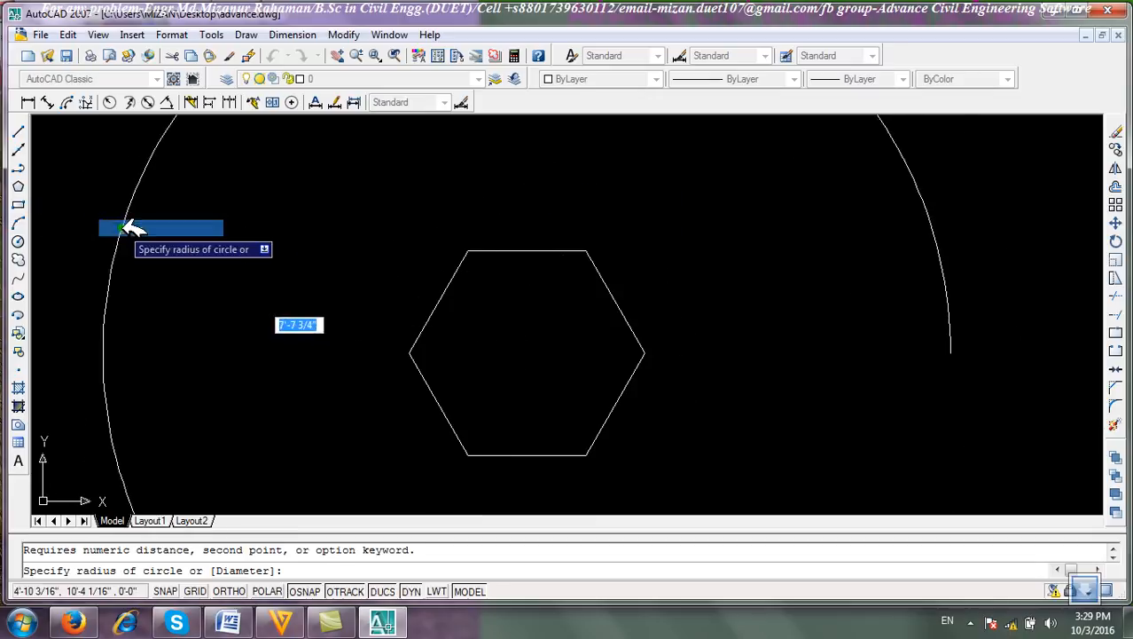
right_click(117, 233)
click(165, 257)
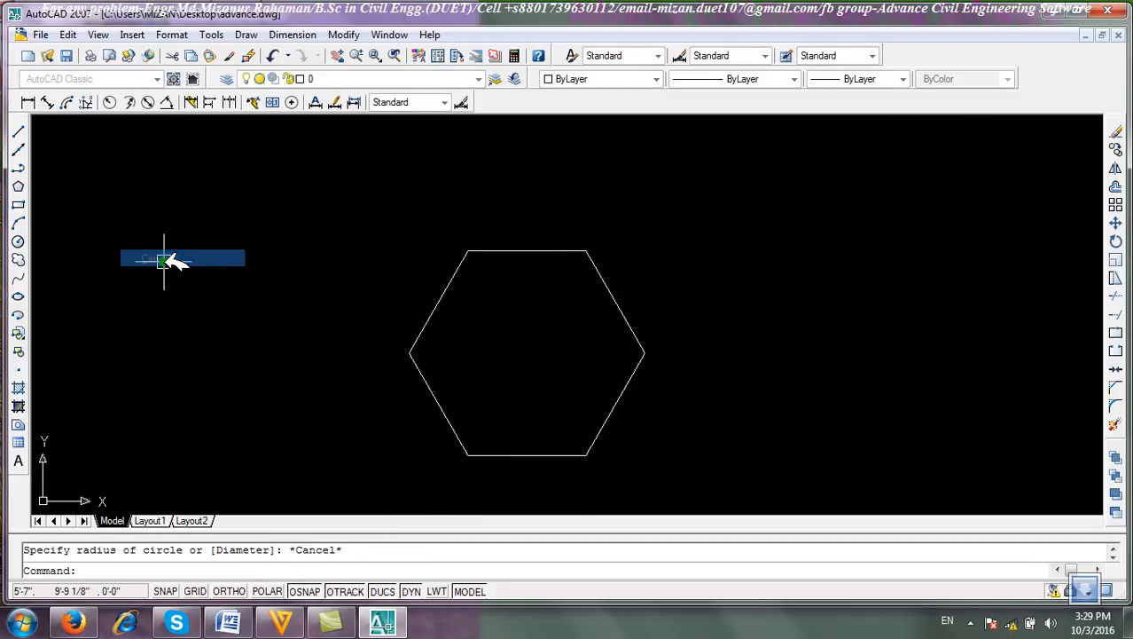
Start the Polygon command and open the object snap settings to review the enabled snap modes.
click(18, 186)
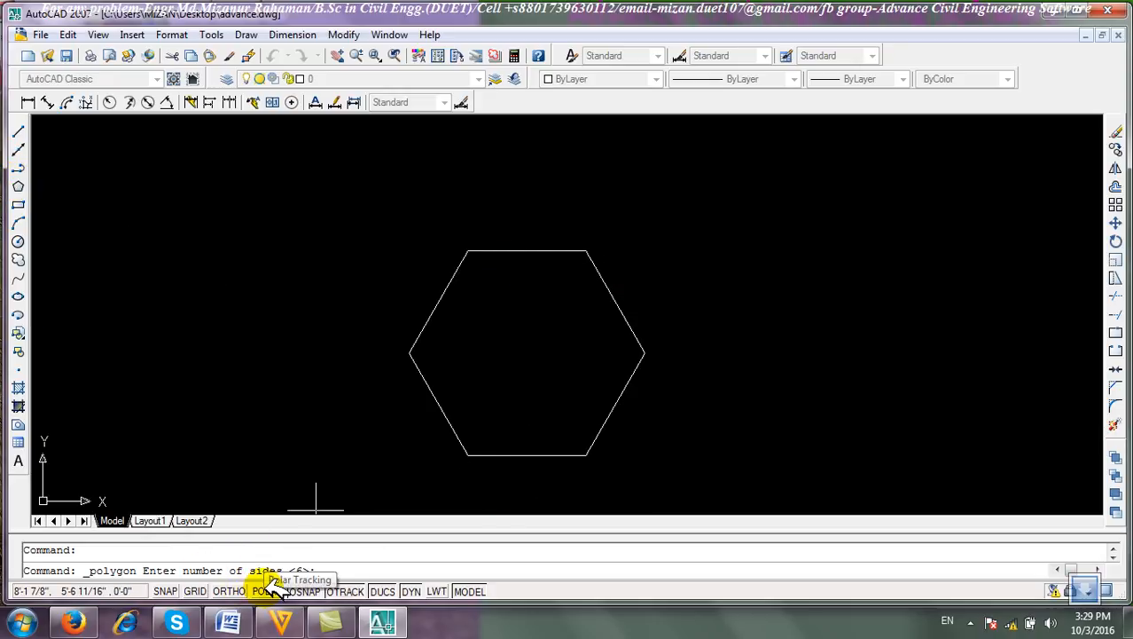
right_click(301, 591)
click(348, 579)
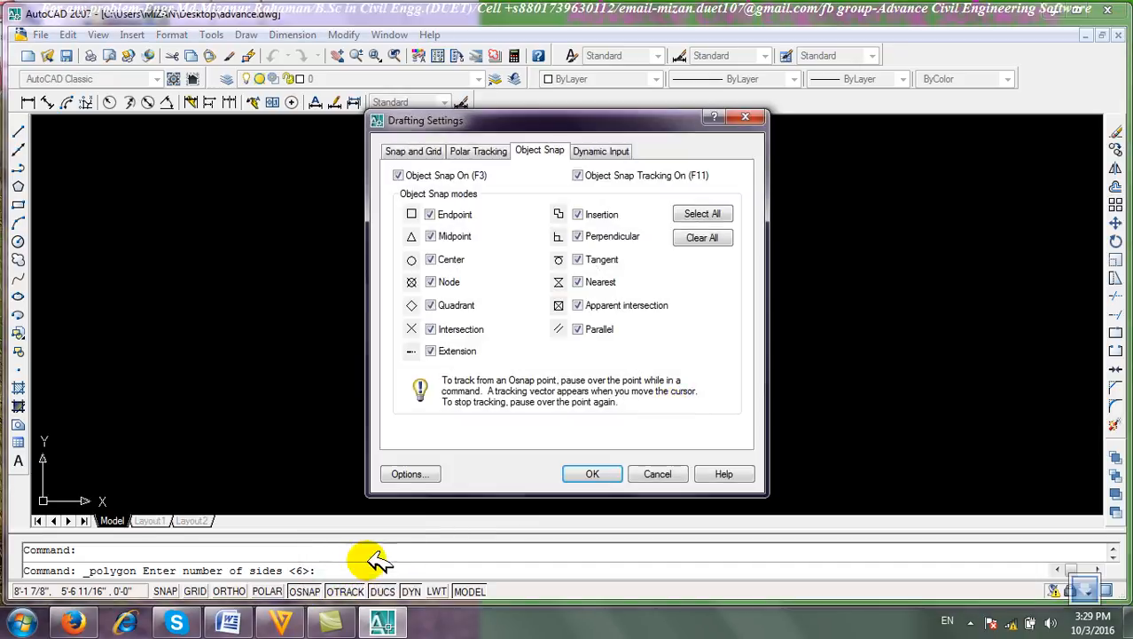
click(581, 475)
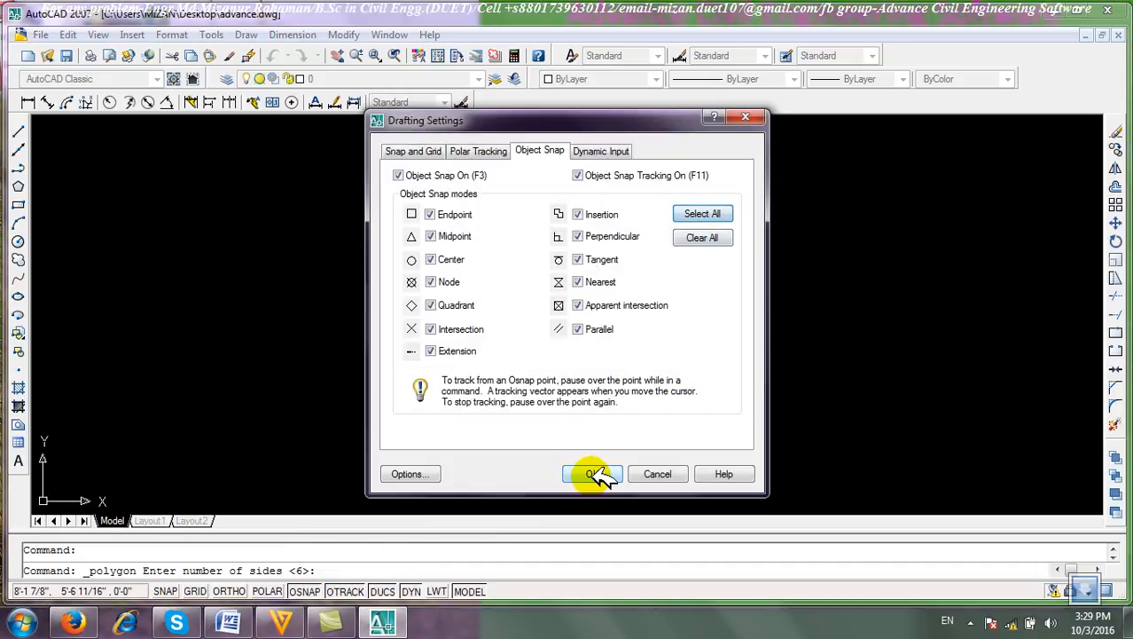
scroll(530, 254, down, 5)
scroll(539, 268, up, 3)
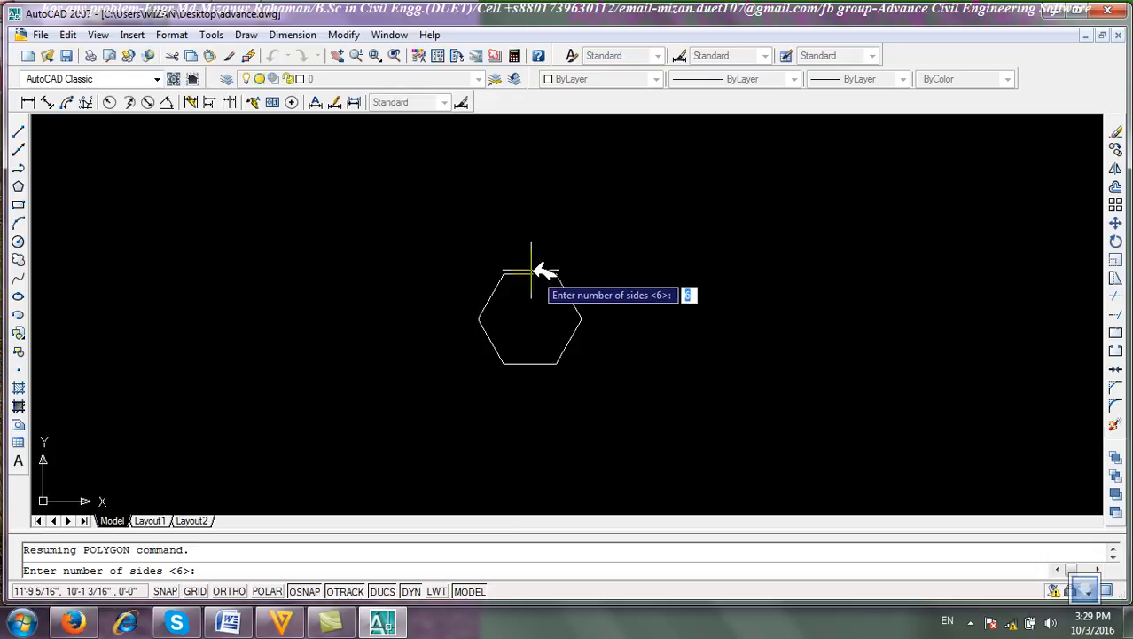
Toggle Object Snap and Object Snap Tracking off and back on, and turn Snap on.
click(310, 589)
click(310, 589)
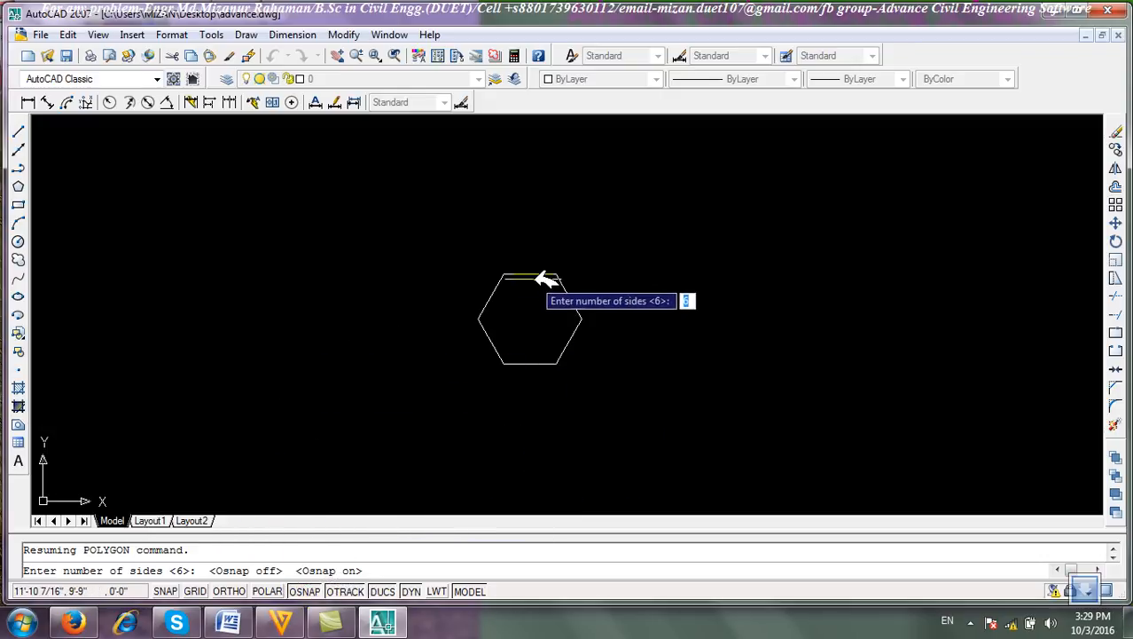
click(171, 590)
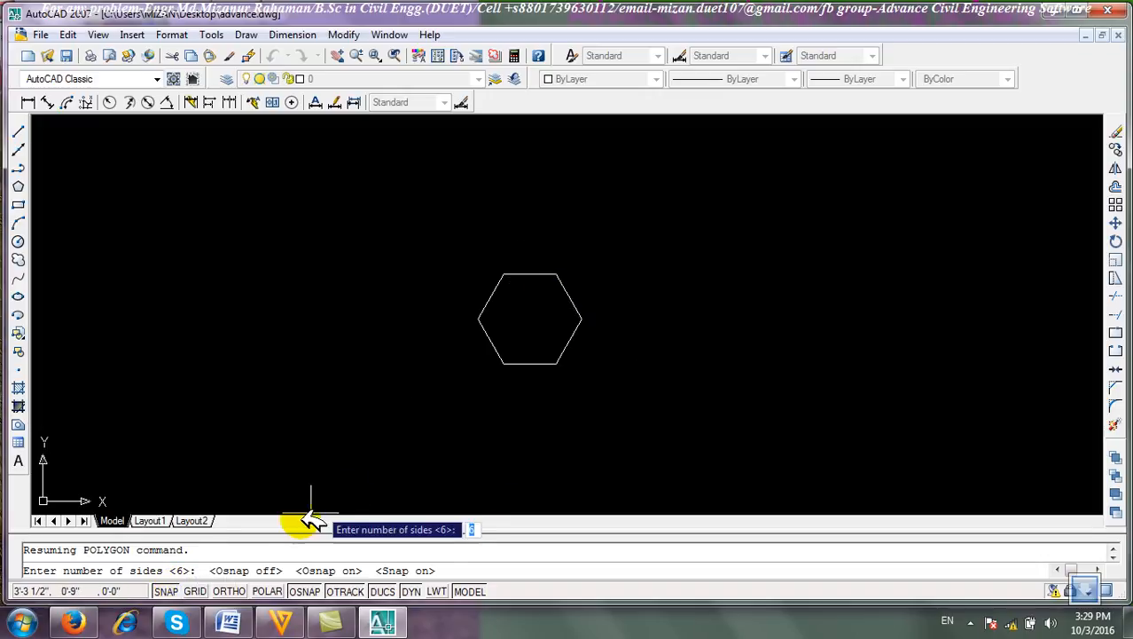
click(358, 590)
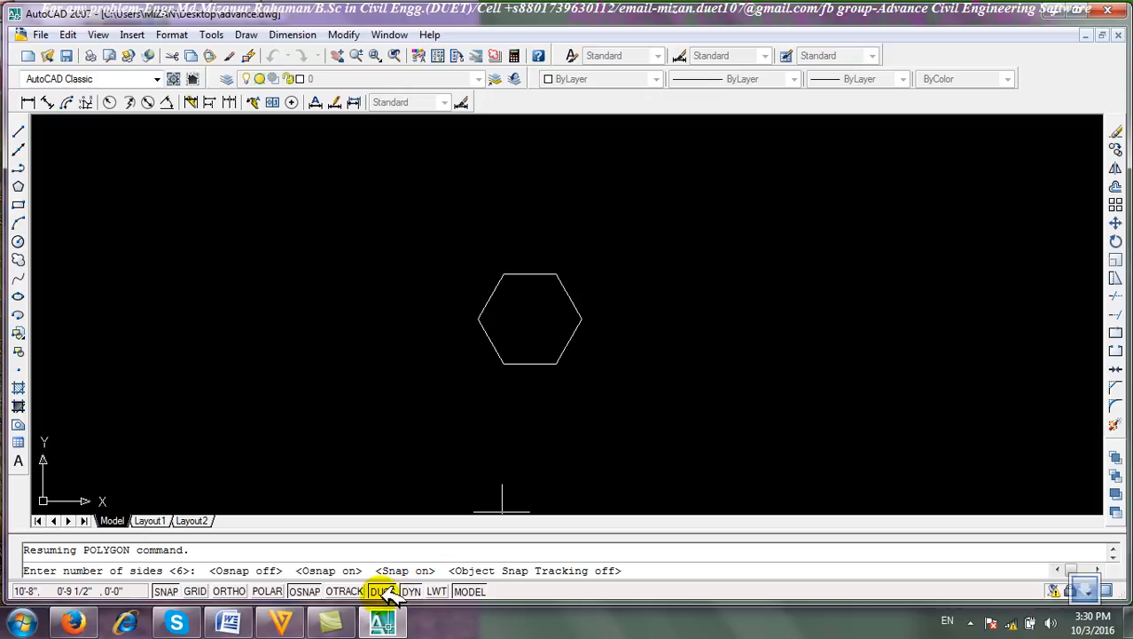
click(359, 590)
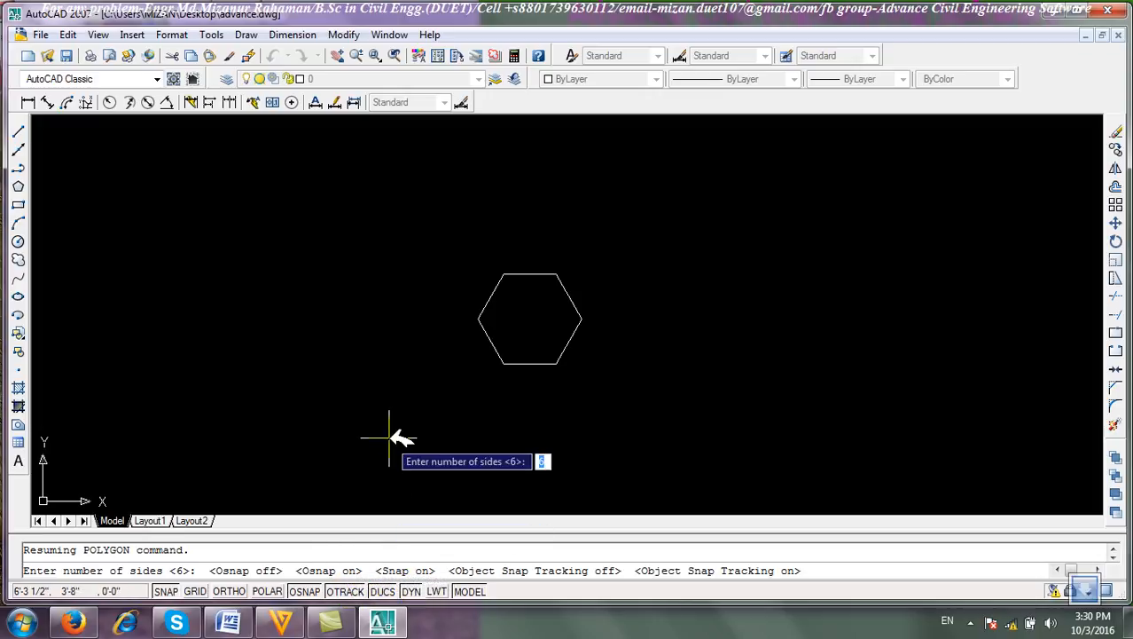
scroll(535, 286, down, 5)
scroll(470, 308, up, 5)
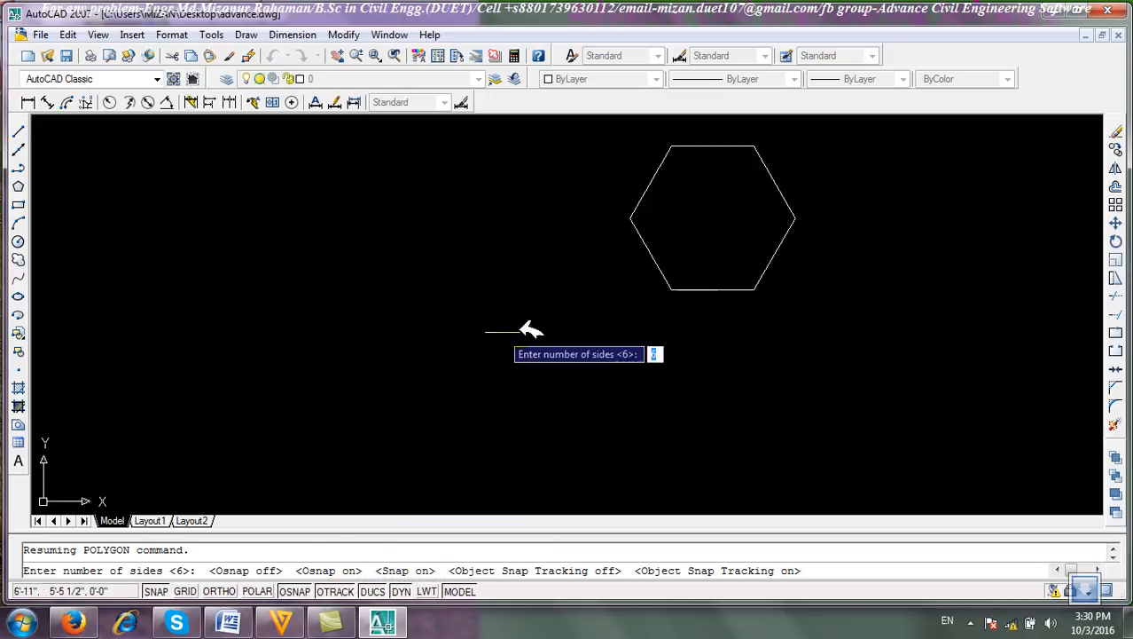
Draw a 6-sided polygon at a picked centre, circumscribed about a circle of radius 2'.
middle_drag(652, 246, 443, 308)
scroll(443, 309, up, 2)
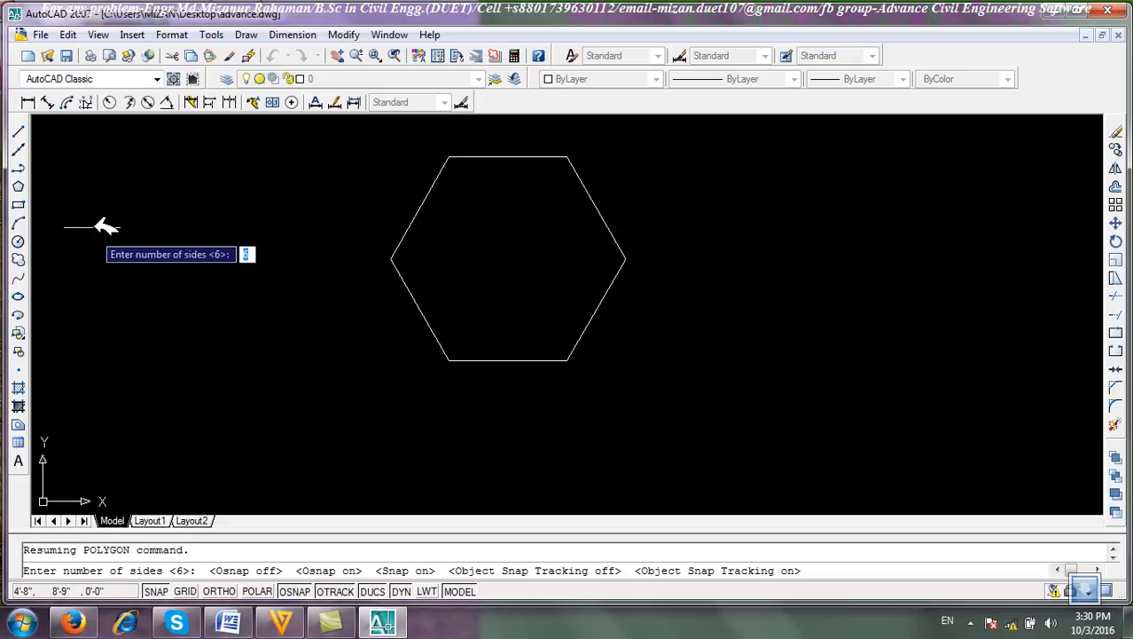
key(Return)
right_click(129, 246)
click(217, 223)
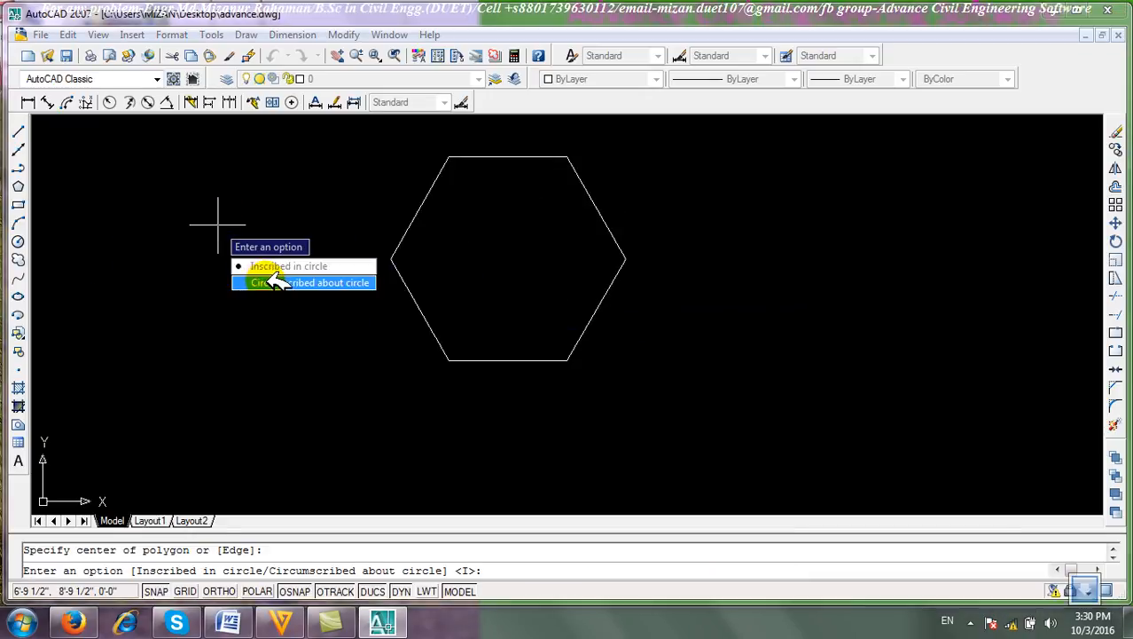
click(279, 282)
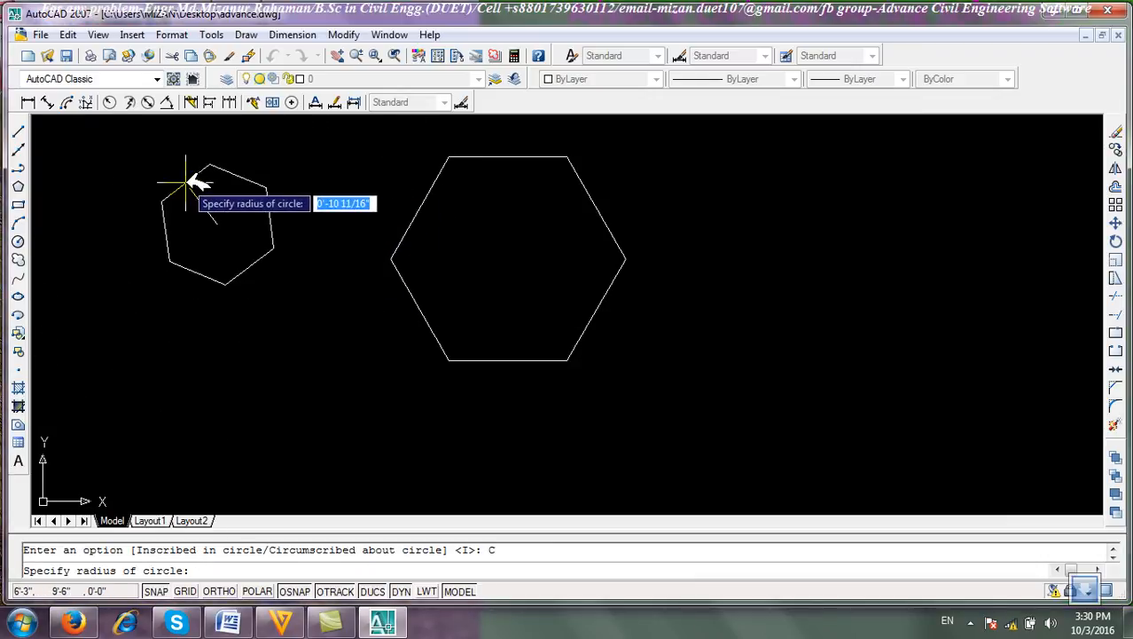
scroll(186, 184, up, 2)
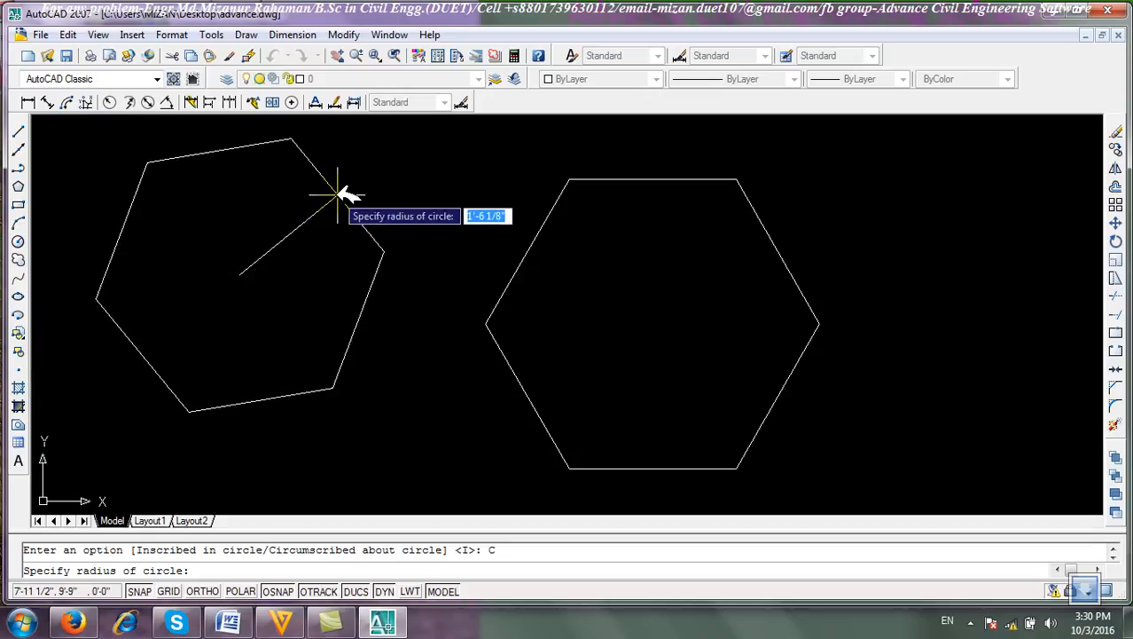
text(2)
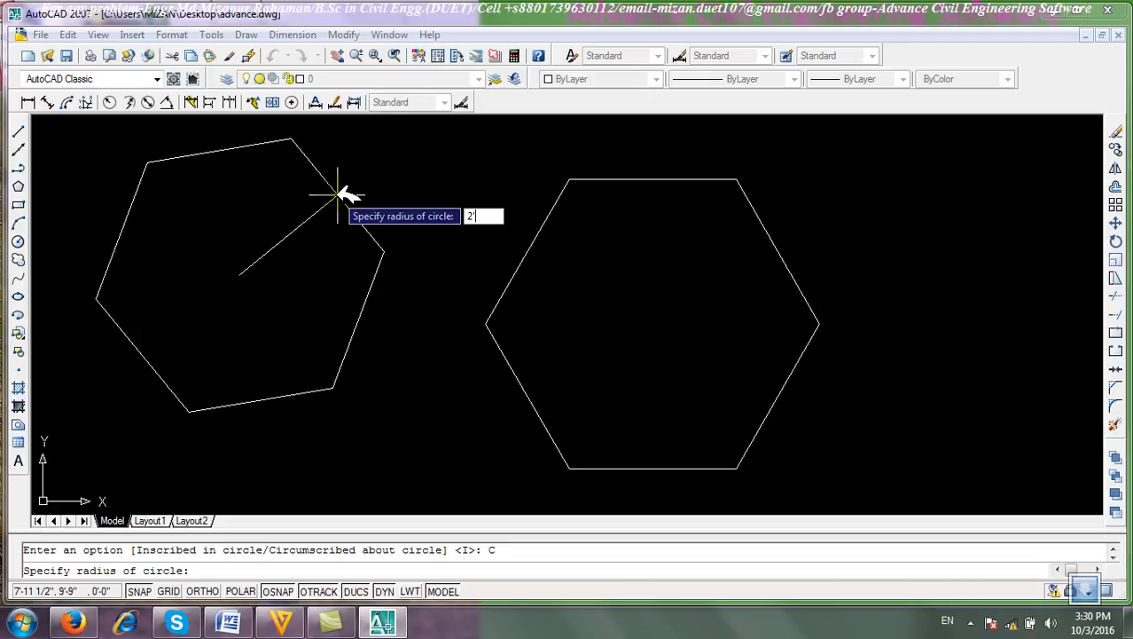
key(Return)
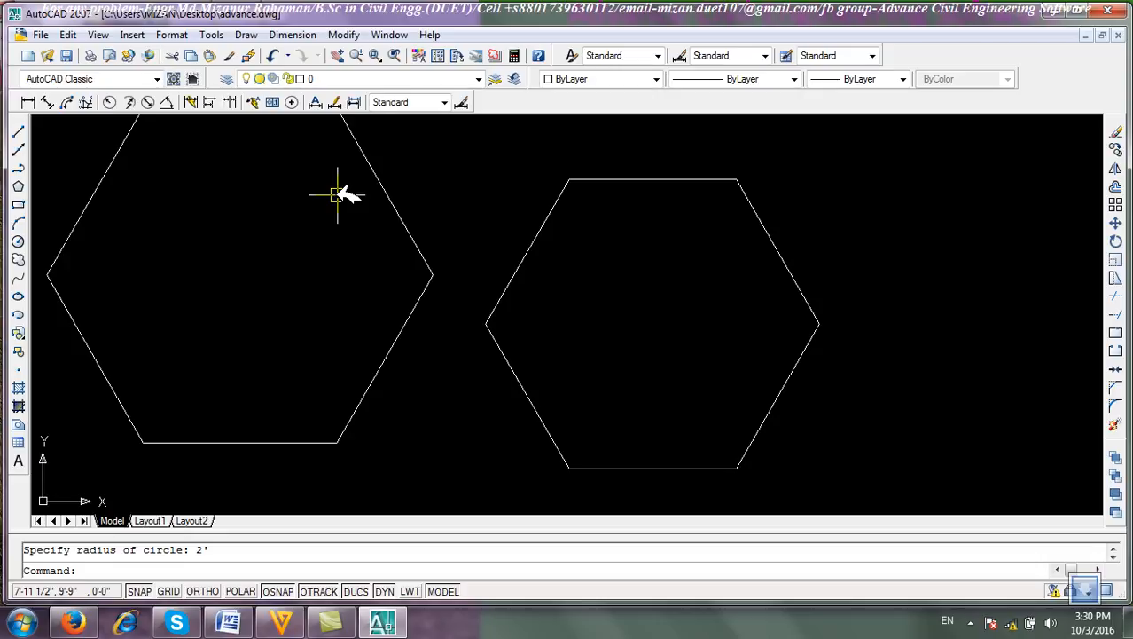
Window-select both hexagons and erase them.
scroll(463, 355, down, 2)
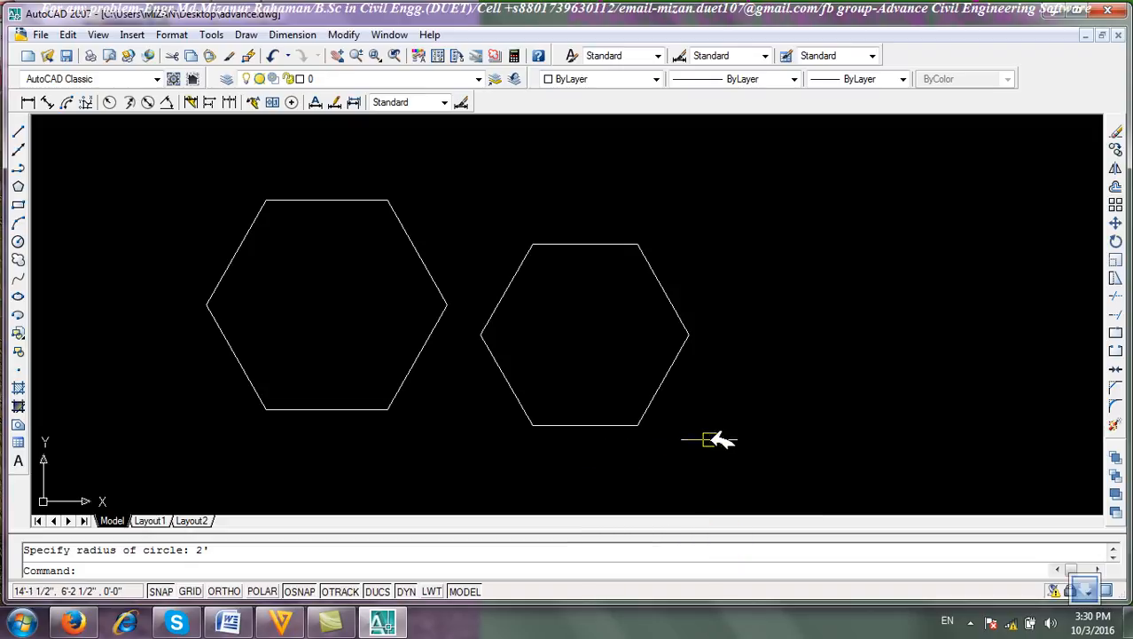
click(822, 453)
click(401, 241)
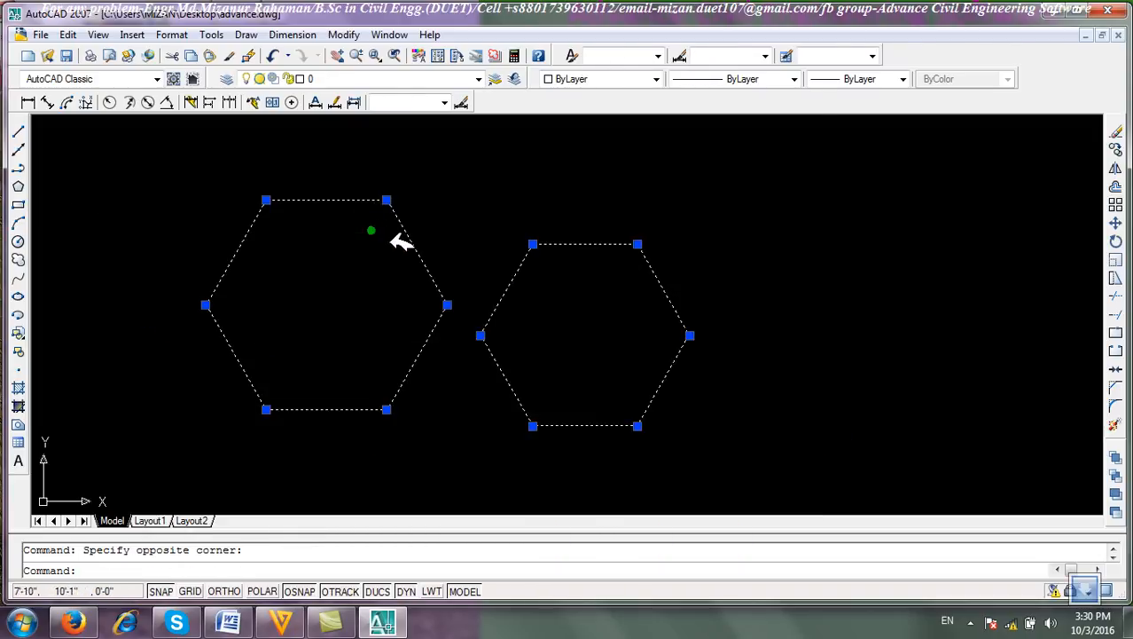
click(1117, 131)
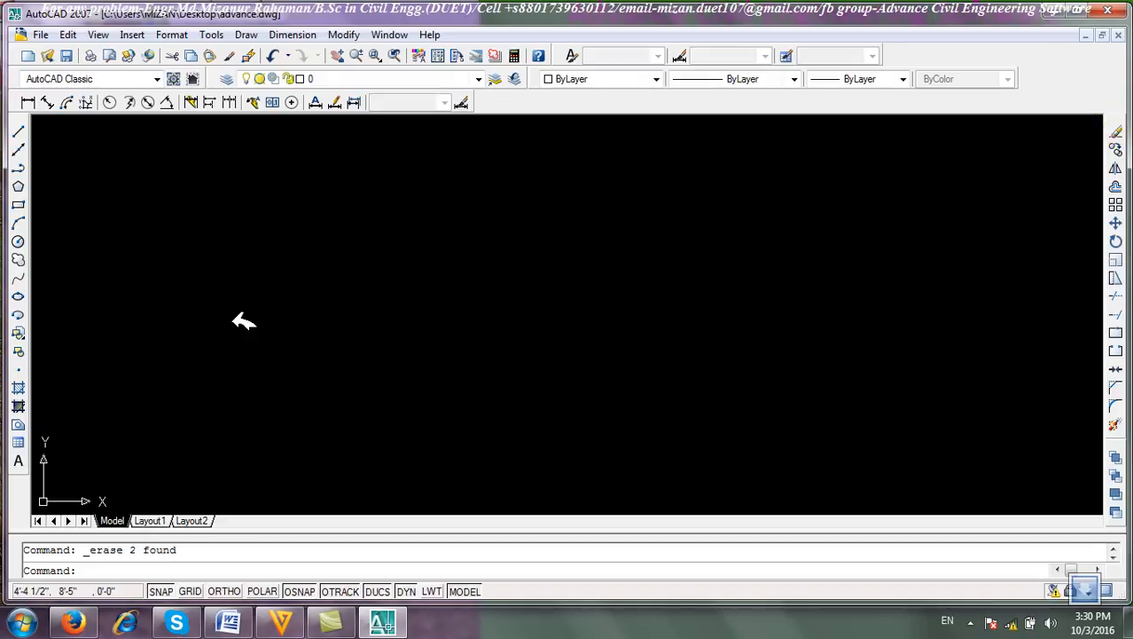
Draw a 6-sided polygon inscribed in a circle, picking its centre and a radius point on screen.
click(19, 184)
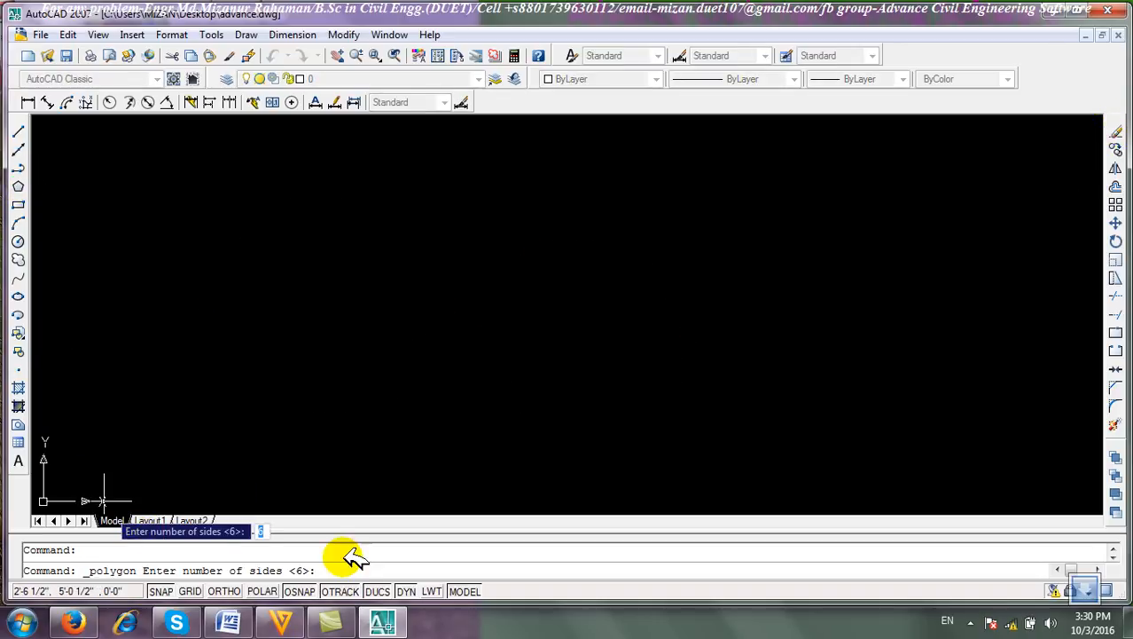
key(Return)
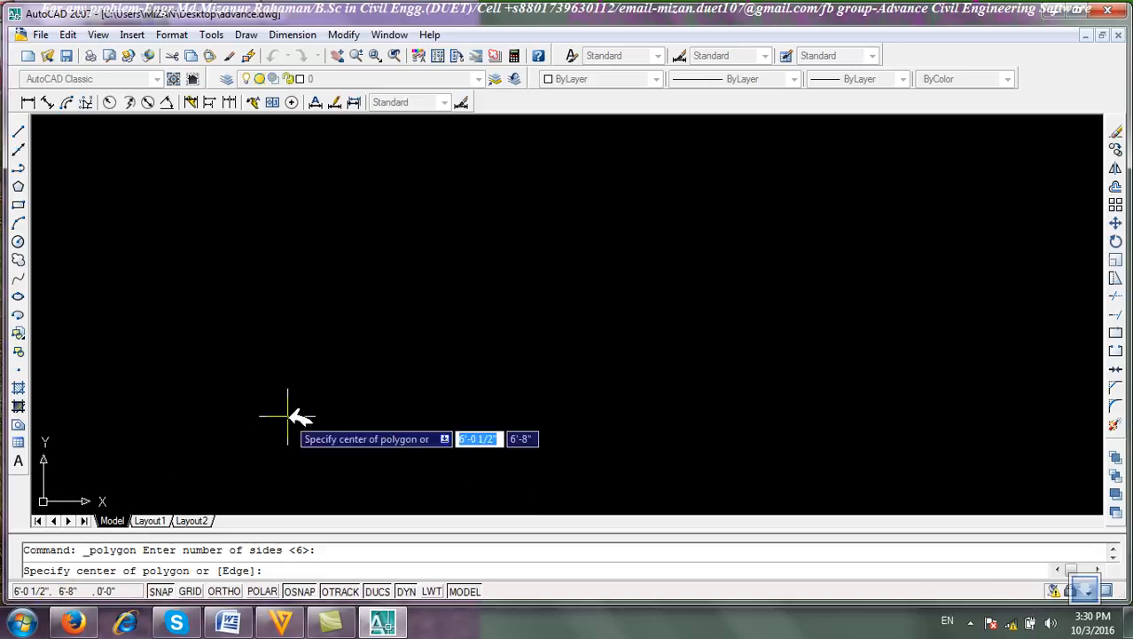
click(350, 316)
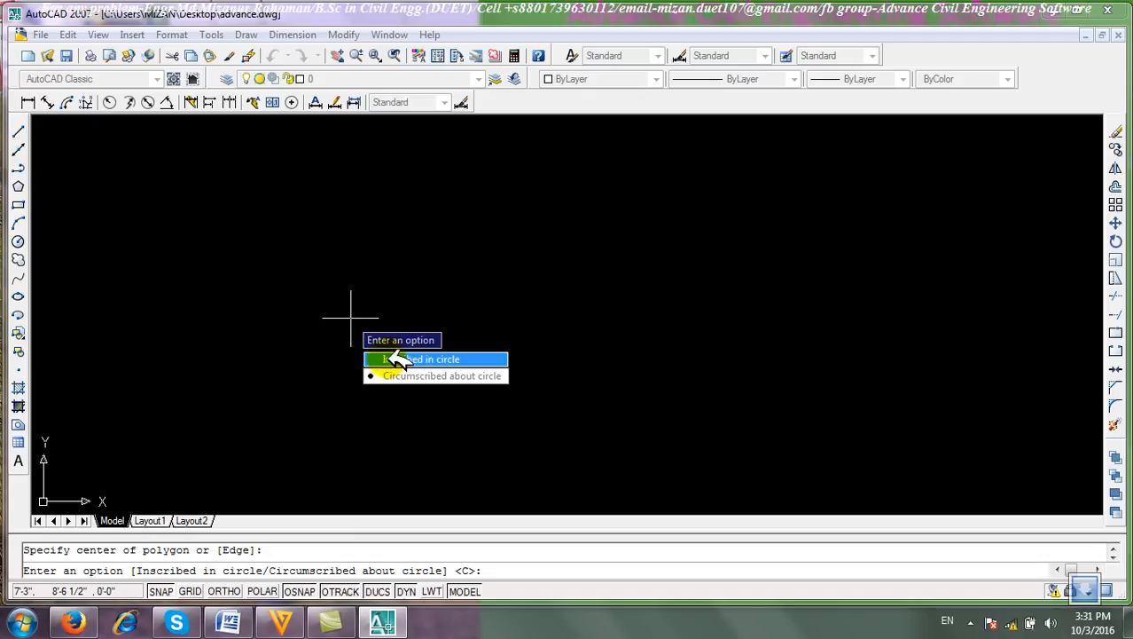
click(435, 359)
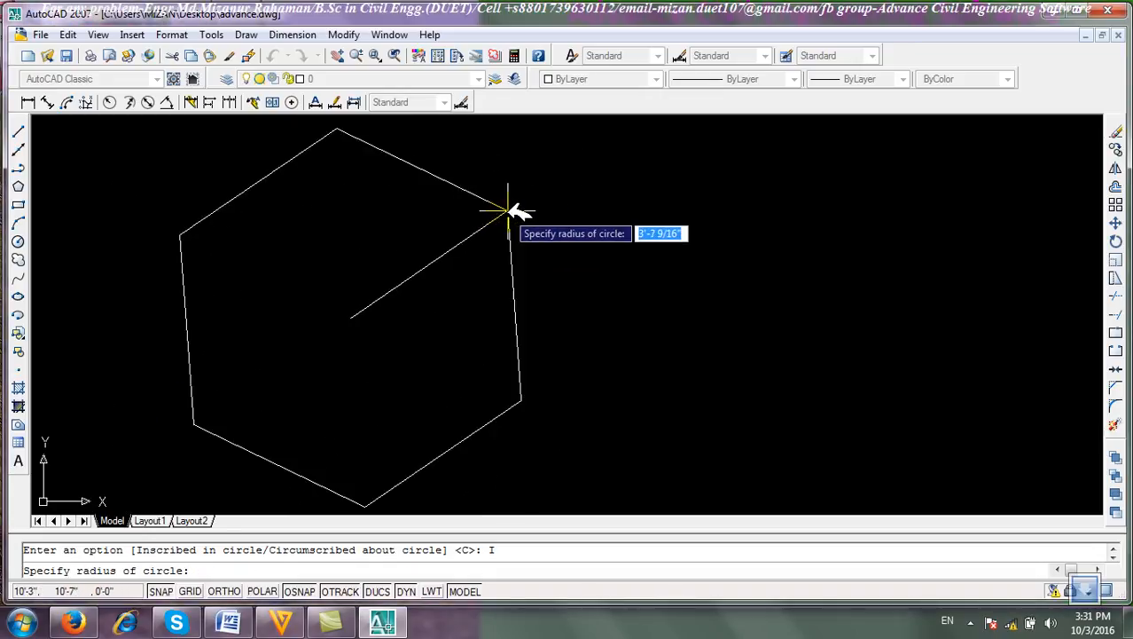
click(341, 197)
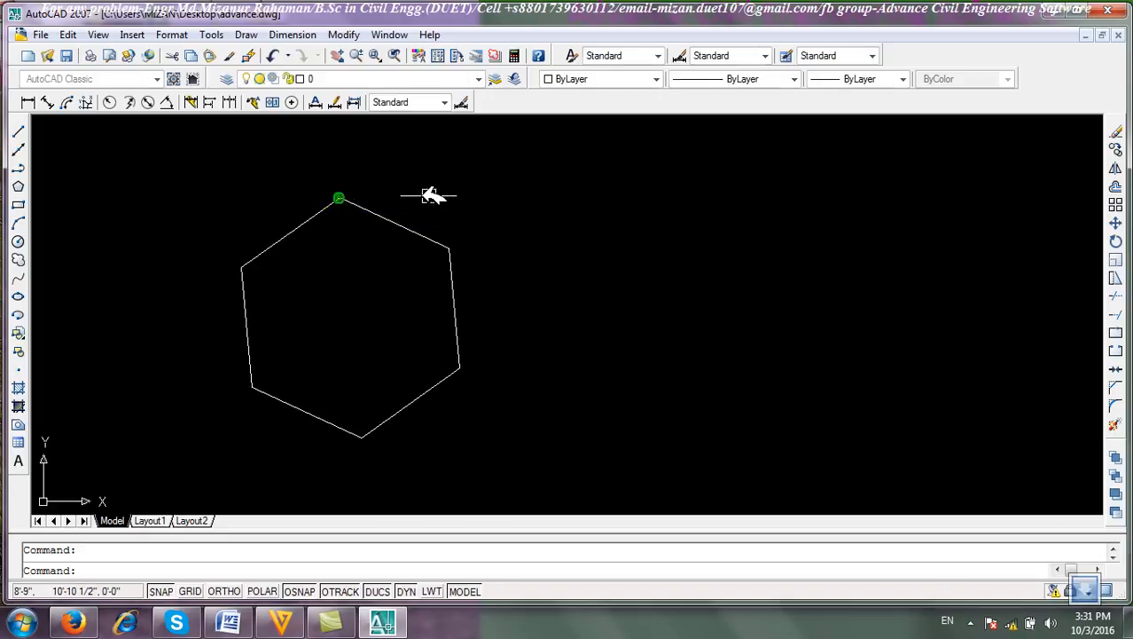
Window-select the hexagon and erase it.
click(557, 394)
click(373, 232)
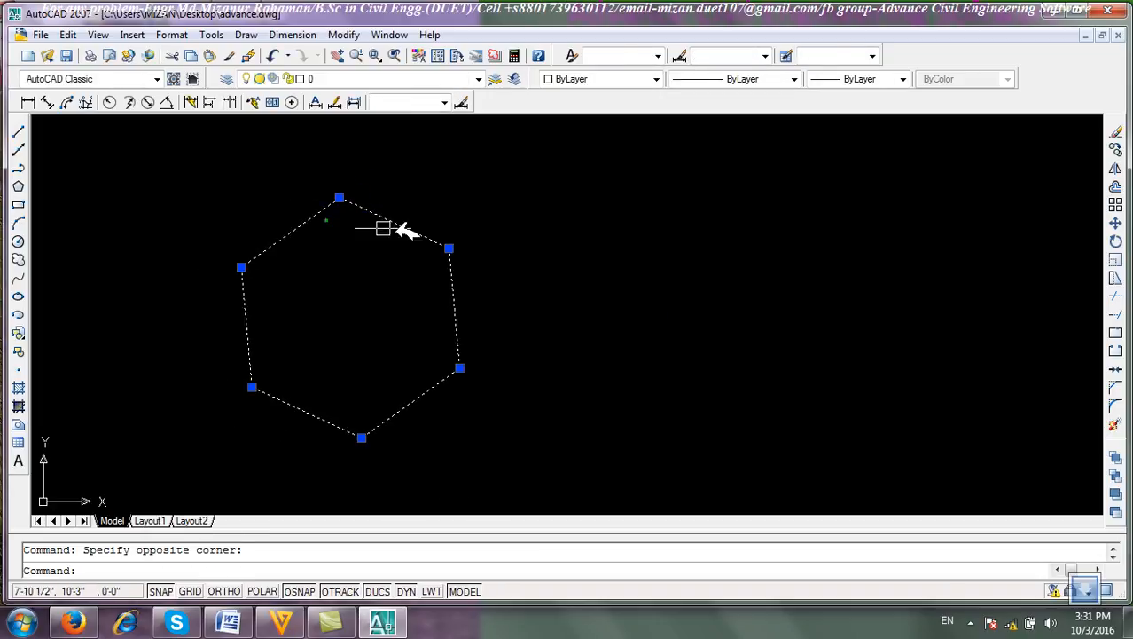
click(1114, 131)
Draw an 8-sided polygon by the Edge option, picking the first endpoint and giving a 2' edge length.
click(21, 187)
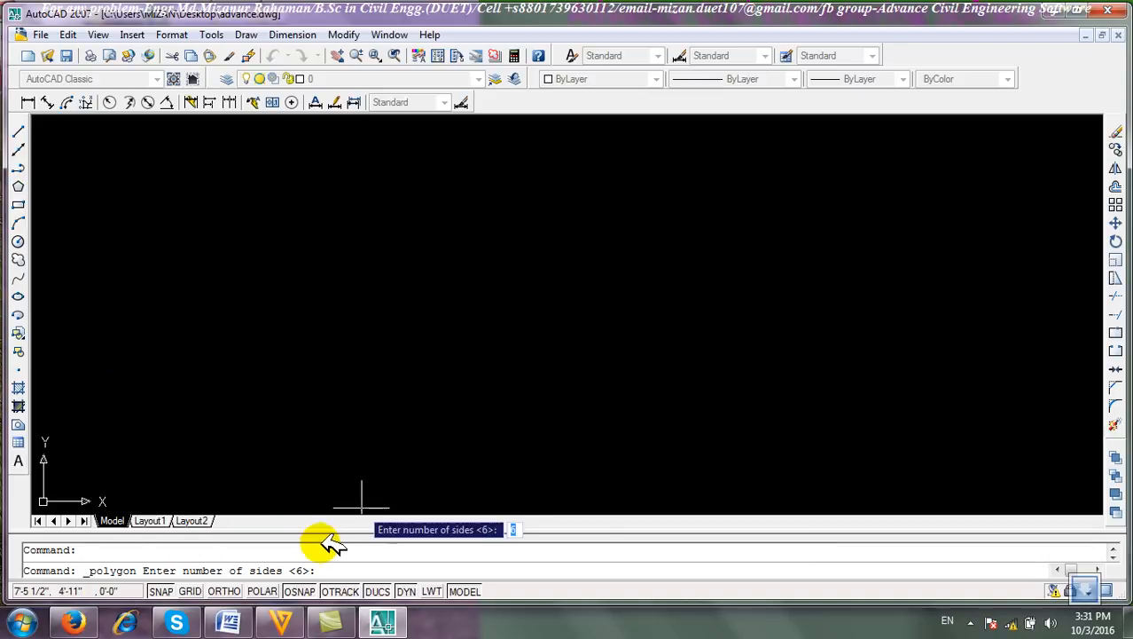
text(8)
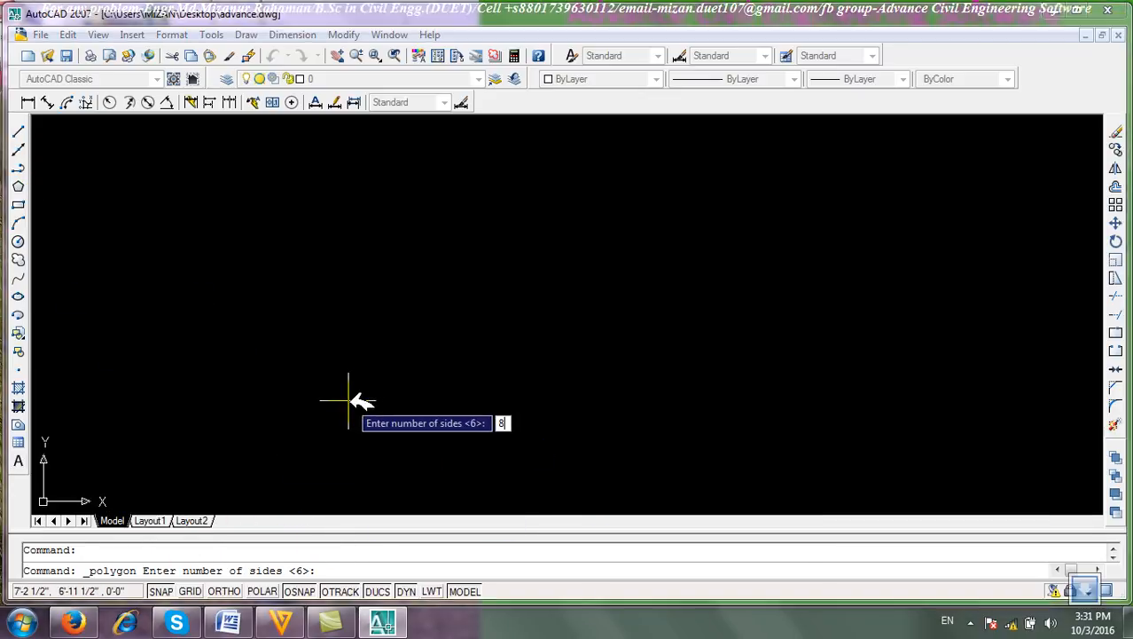
key(Return)
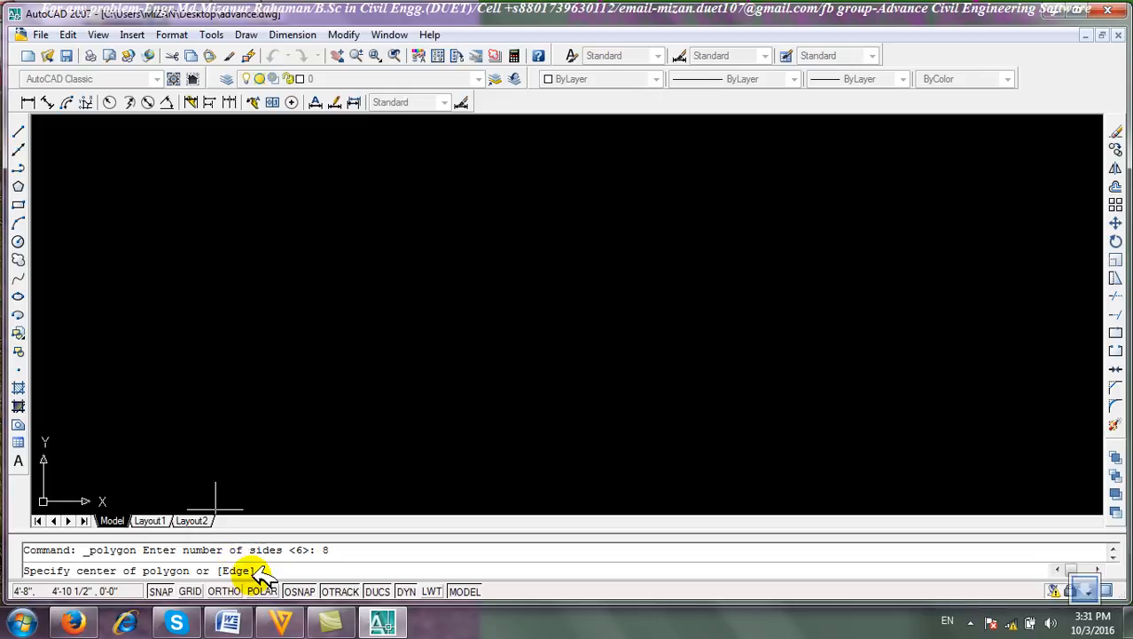
key(Return)
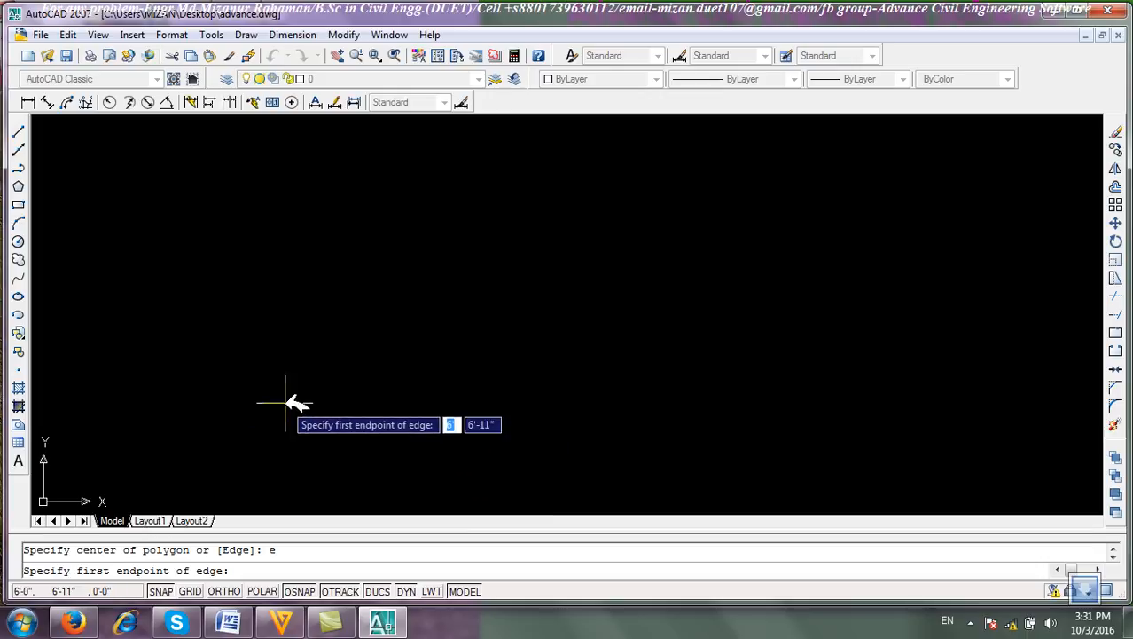
click(330, 405)
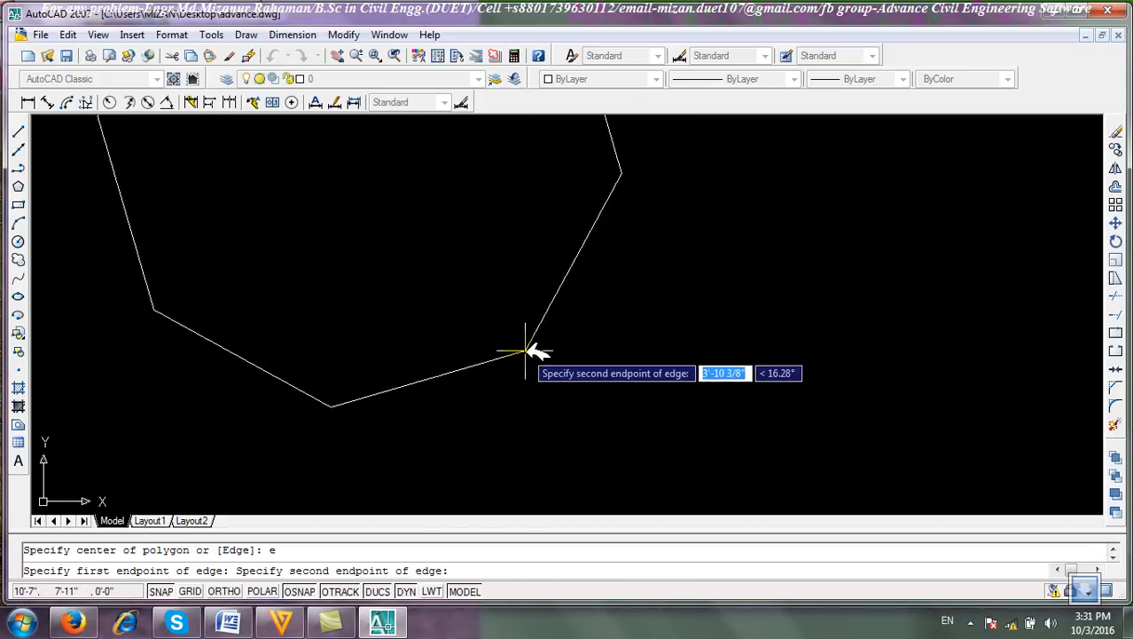
key(F8)
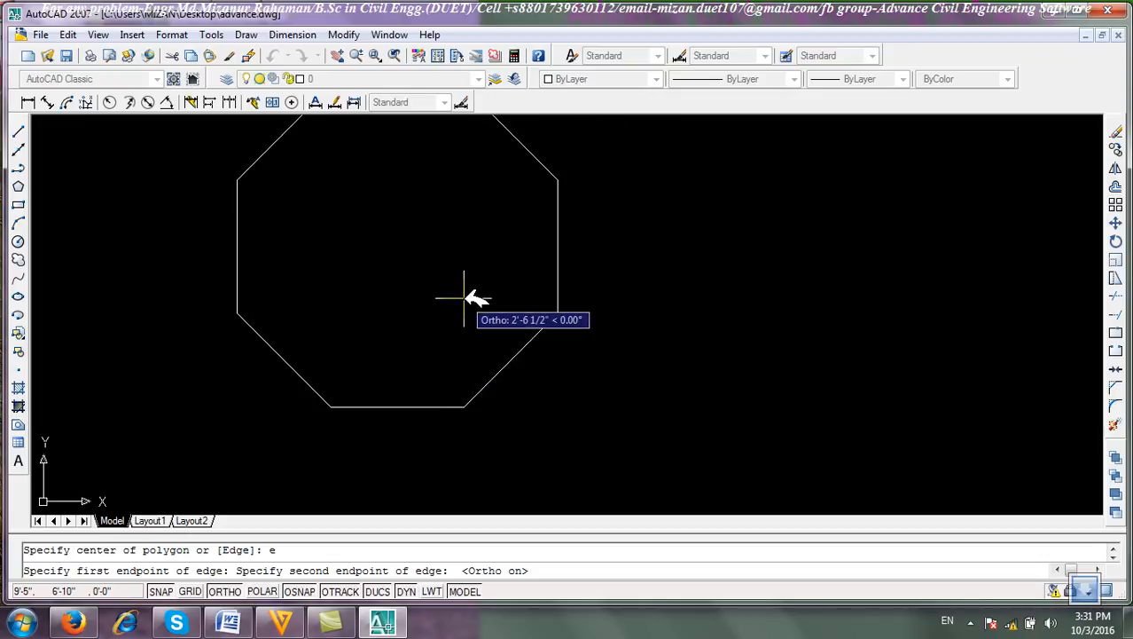
key(F8)
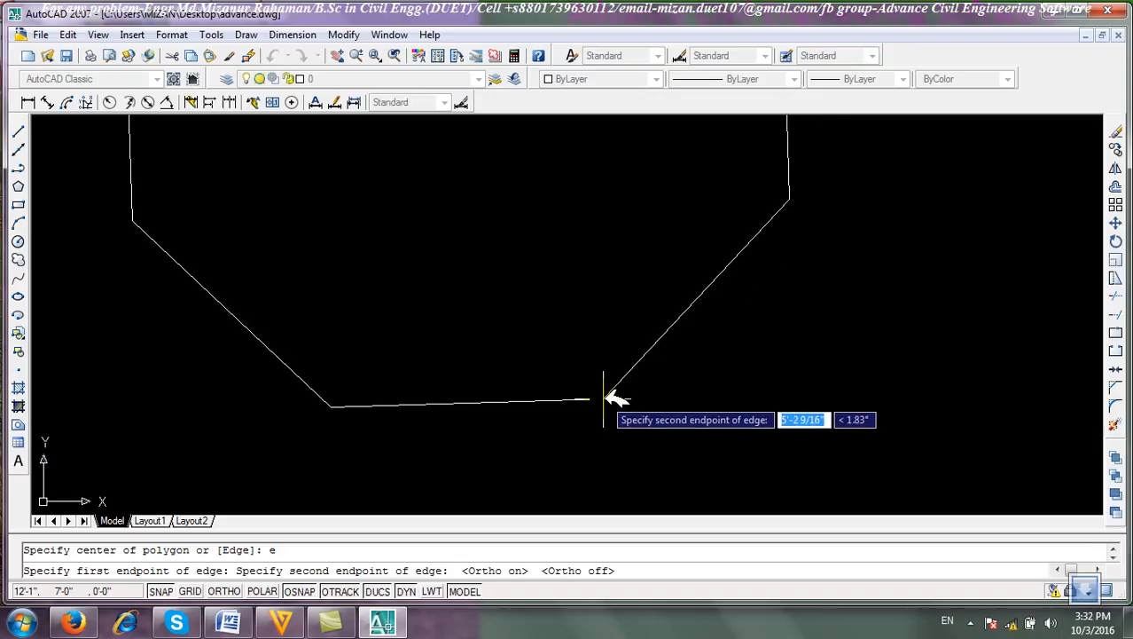
text(2)
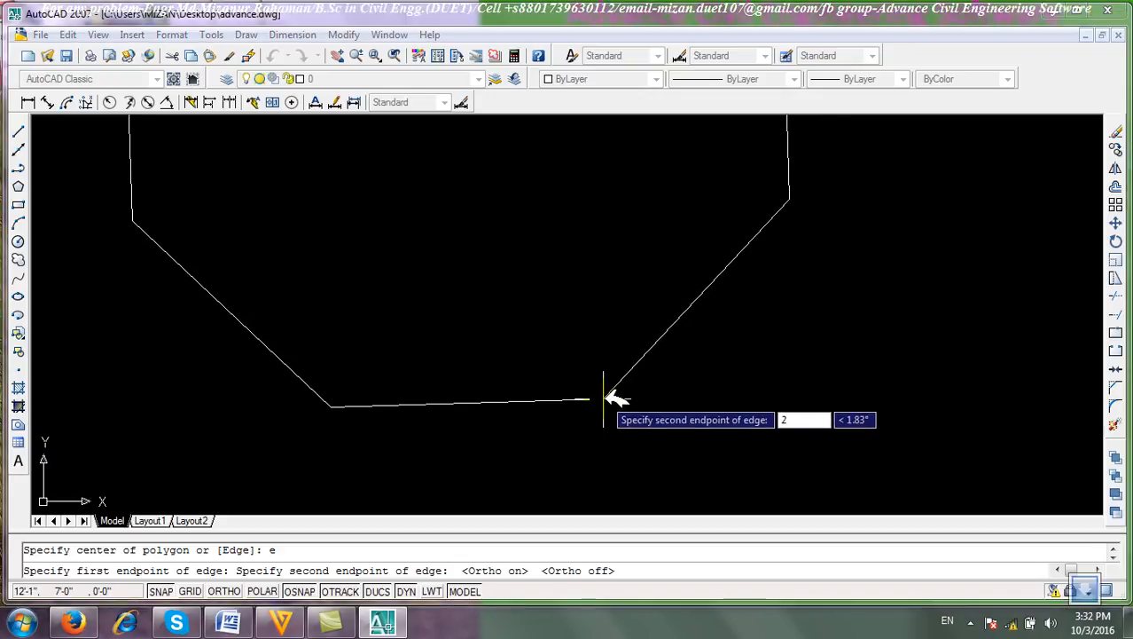
key(Return)
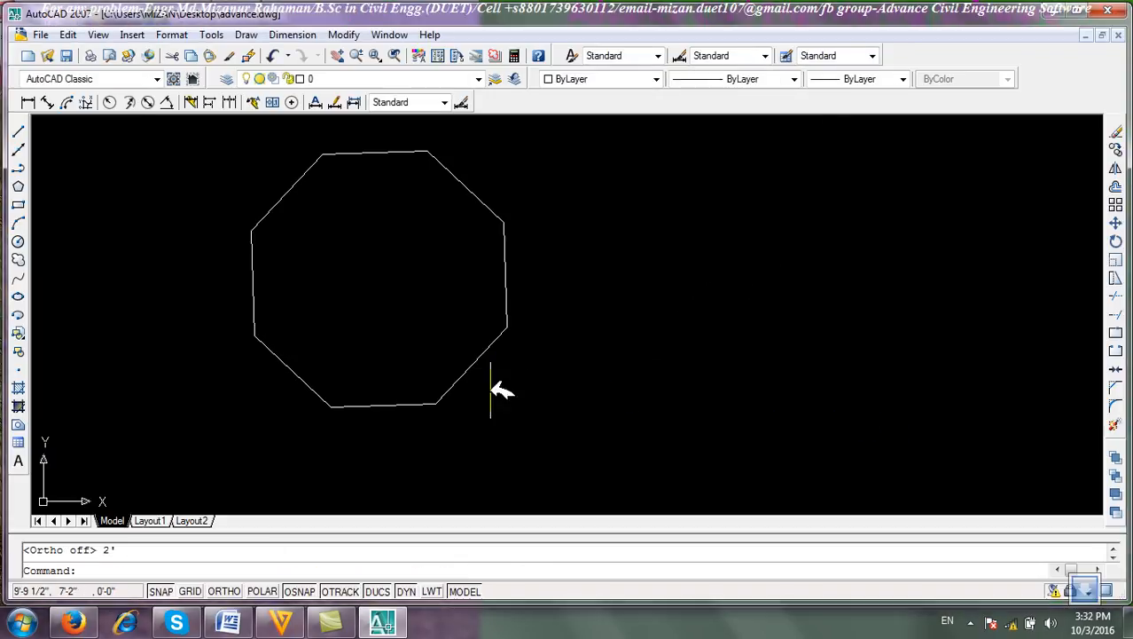
Place an aligned dimension along the octagon's top edge, picking both endpoints and the dimension line location.
scroll(350, 168, up, 2)
middle_drag(363, 169, 375, 255)
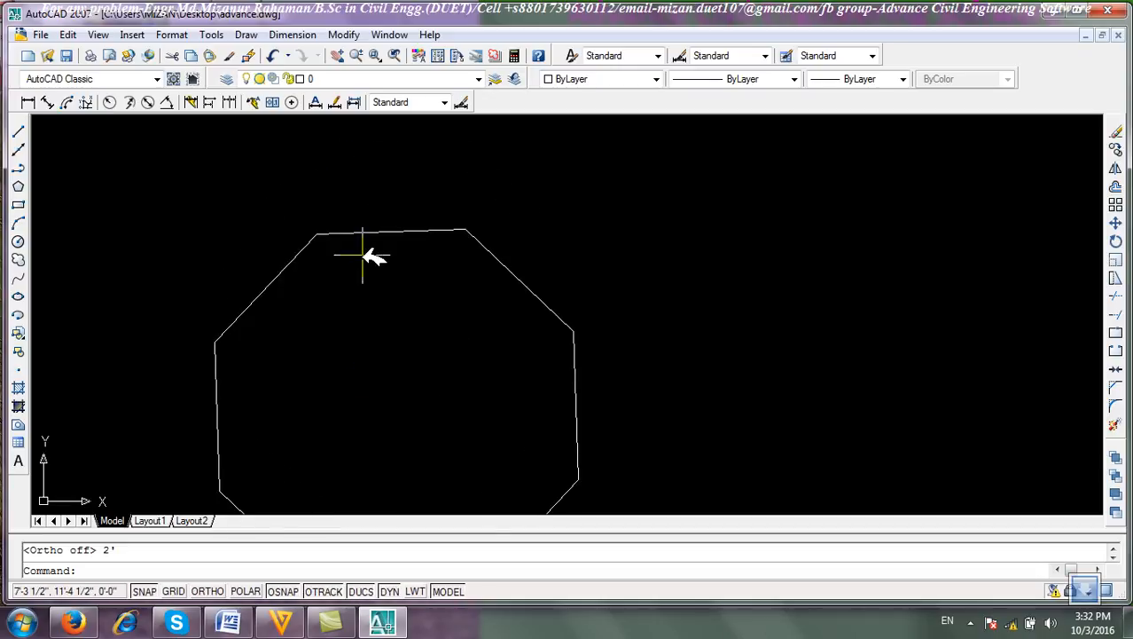
click(47, 102)
scroll(381, 273, up, 4)
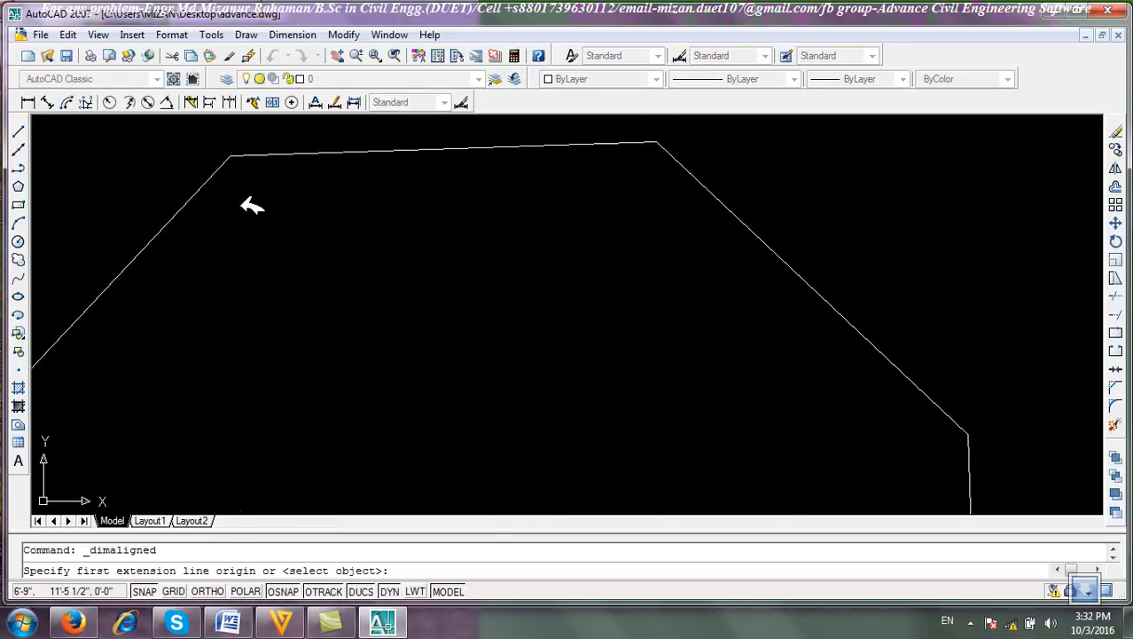
middle_drag(246, 172, 284, 308)
click(266, 276)
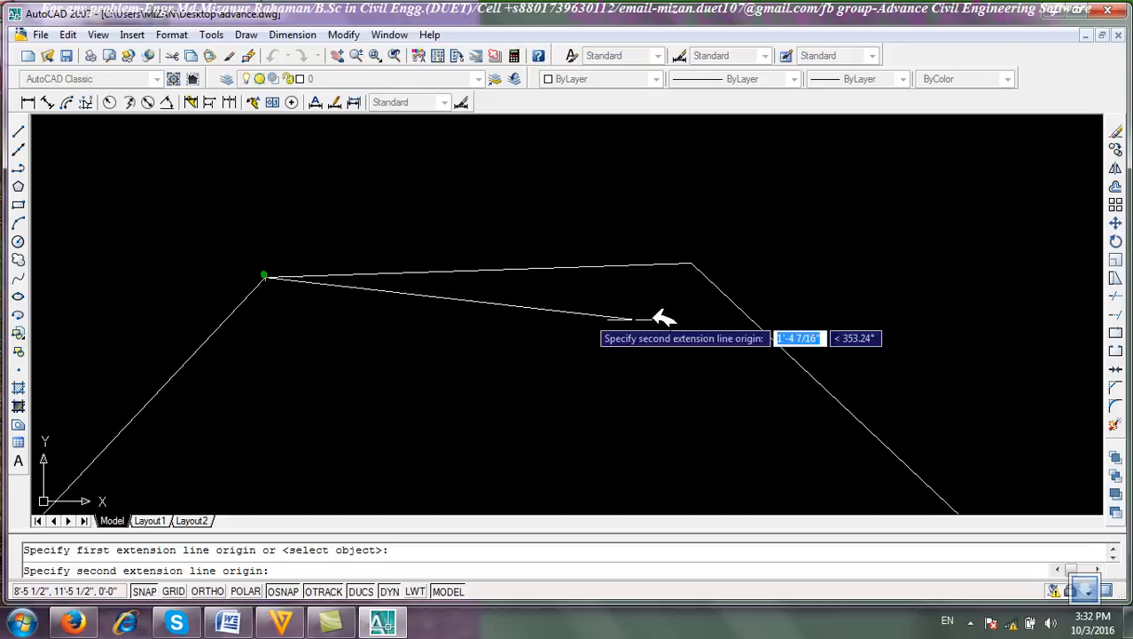
click(690, 264)
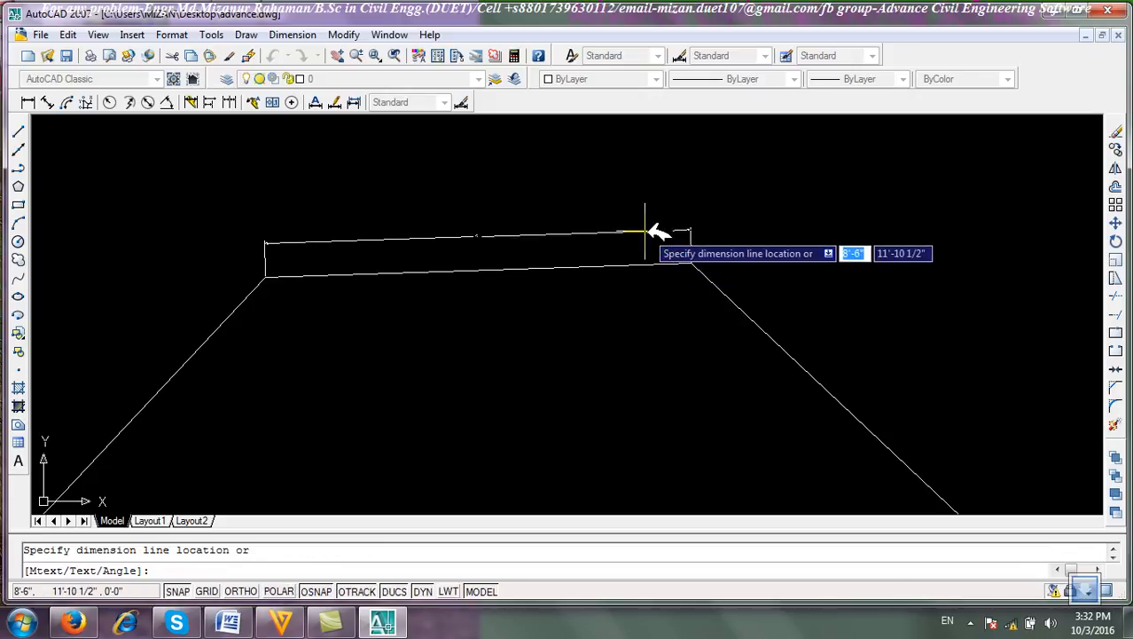
click(654, 233)
Window-select the aligned dimension and erase it.
scroll(523, 249, up, 5)
click(473, 264)
click(324, 180)
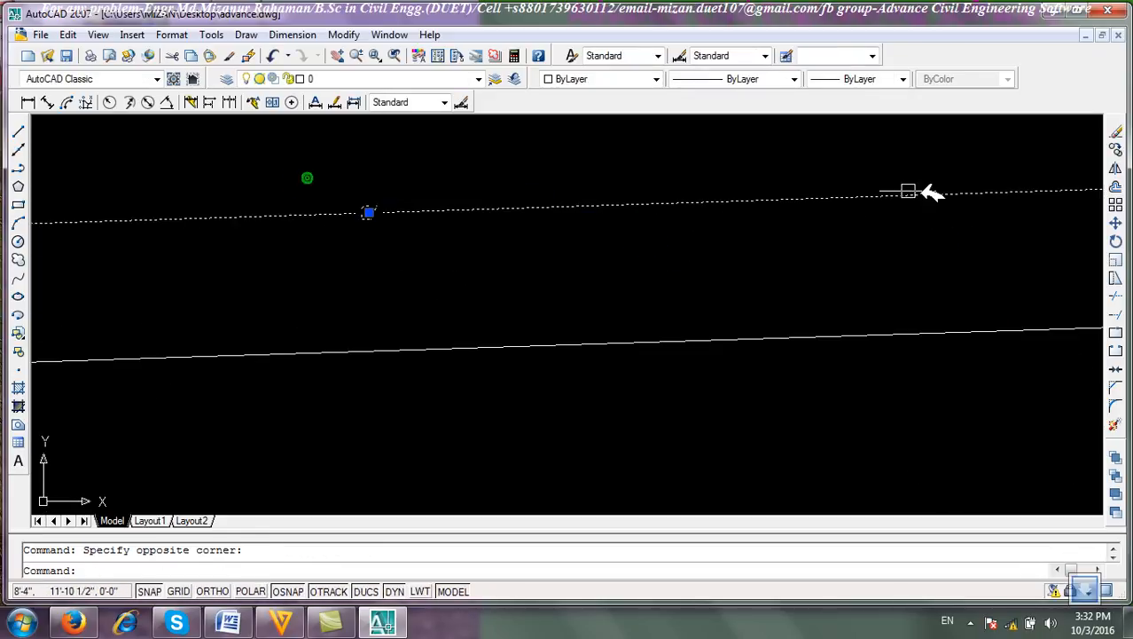
click(1117, 130)
Window-select the octagon, erase it, and save the drawing.
scroll(573, 278, down, 5)
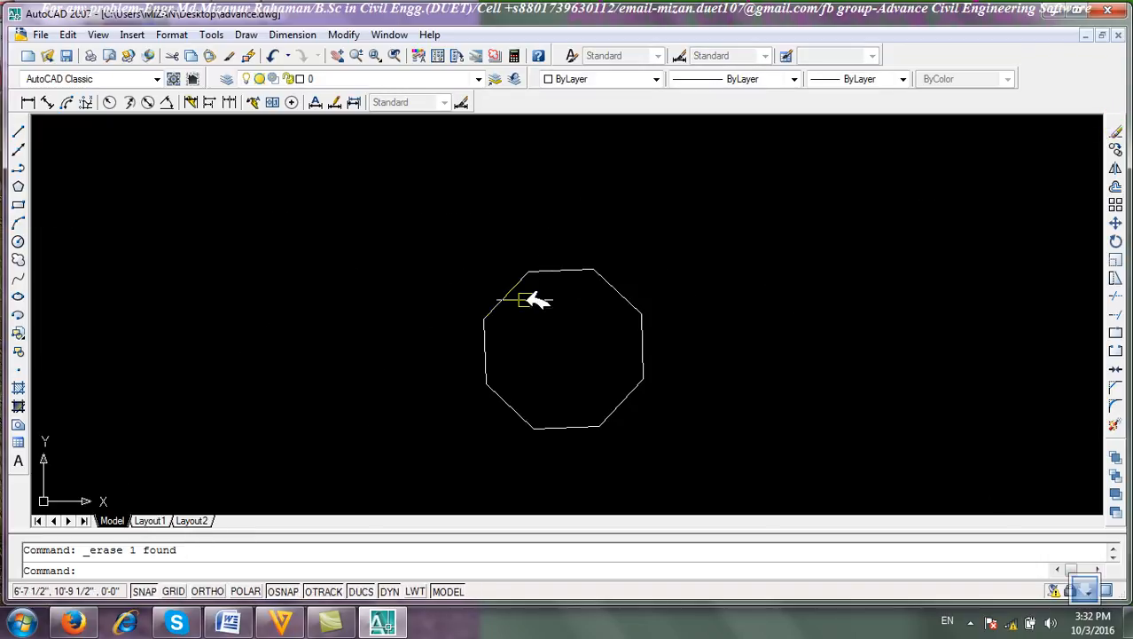
click(699, 411)
click(470, 257)
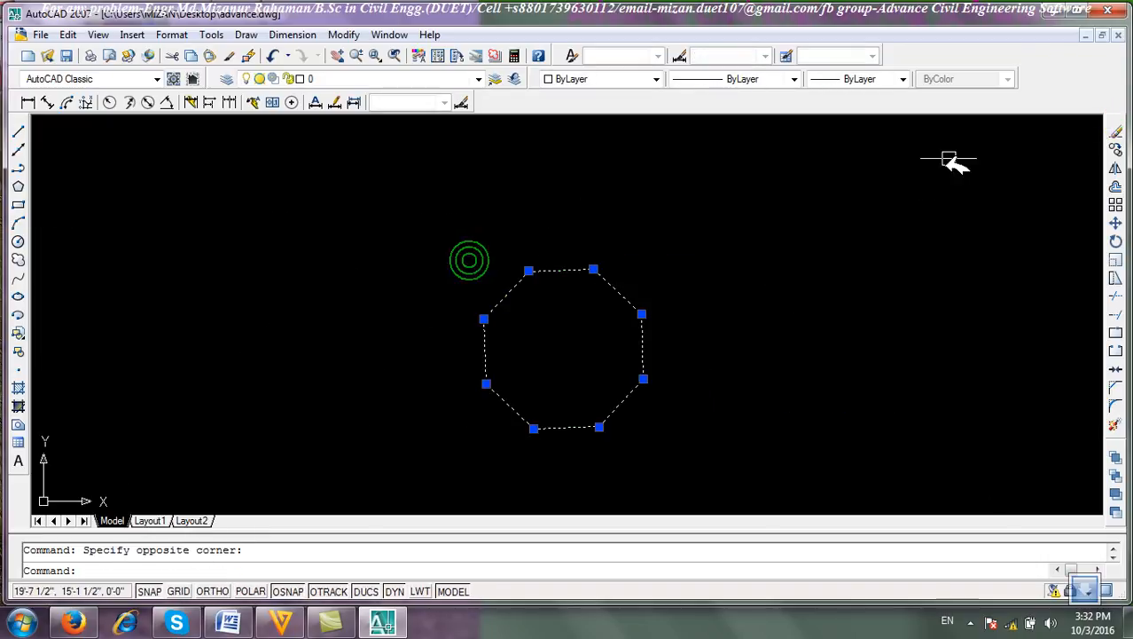
click(1116, 131)
click(66, 55)
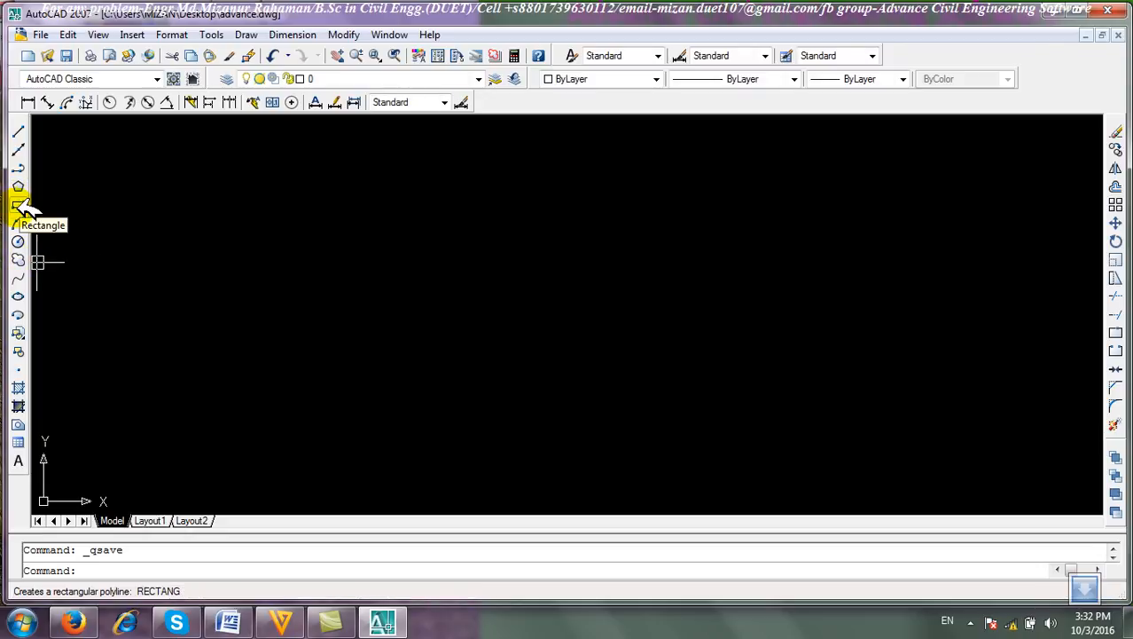
click(248, 35)
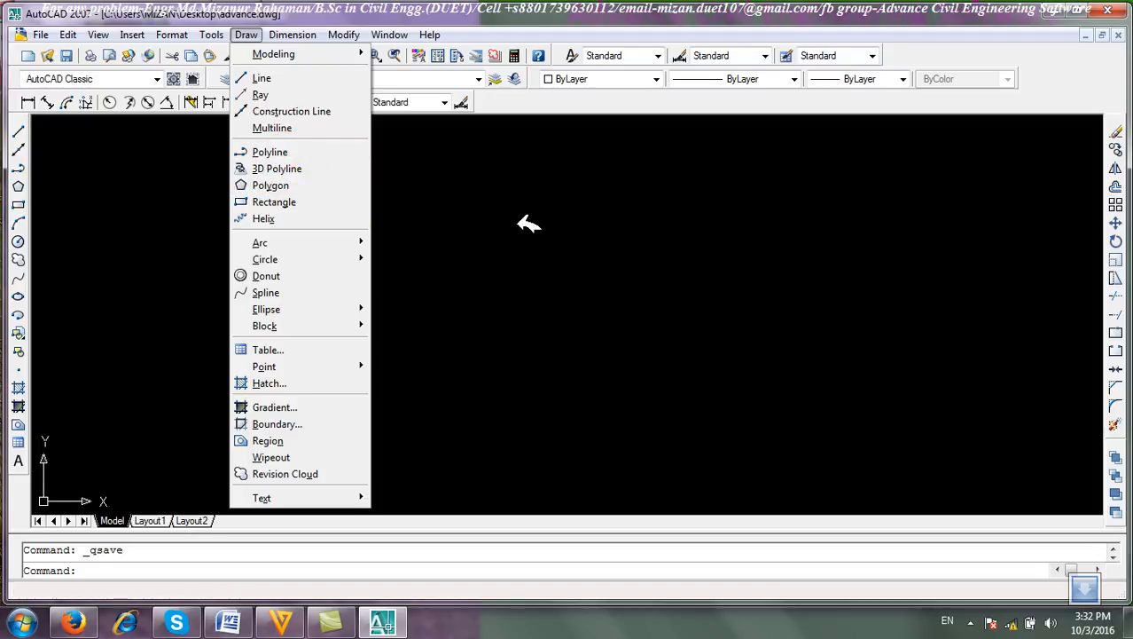
click(569, 258)
click(582, 353)
Draw a rectangle by the Dimensions option with length 4' and width 3', picking its corner and placement on screen.
click(17, 205)
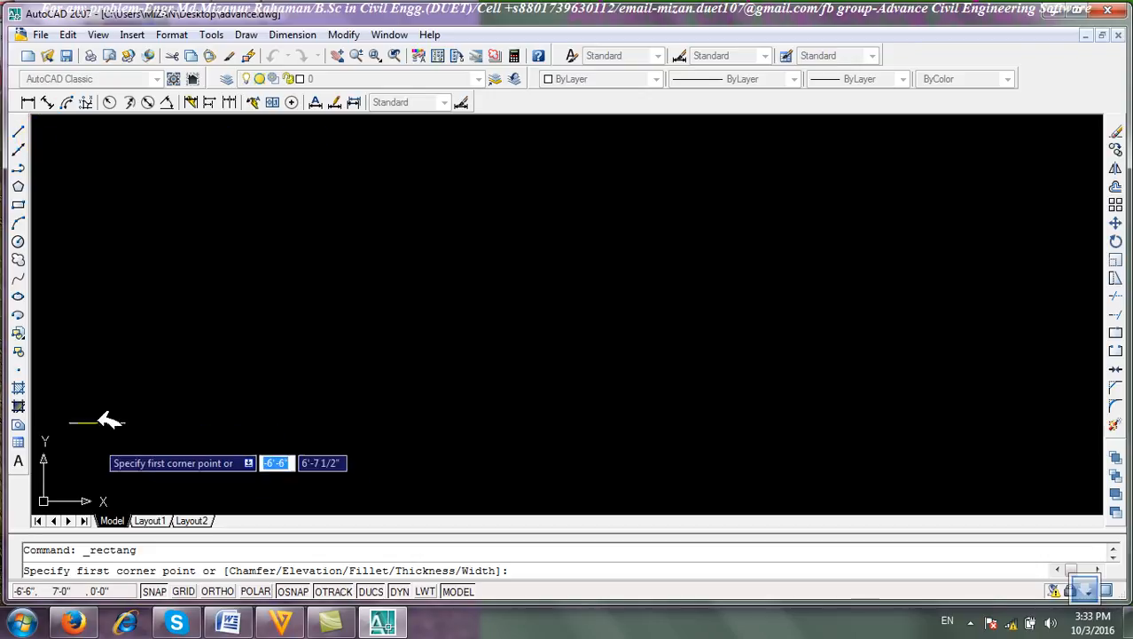
click(116, 181)
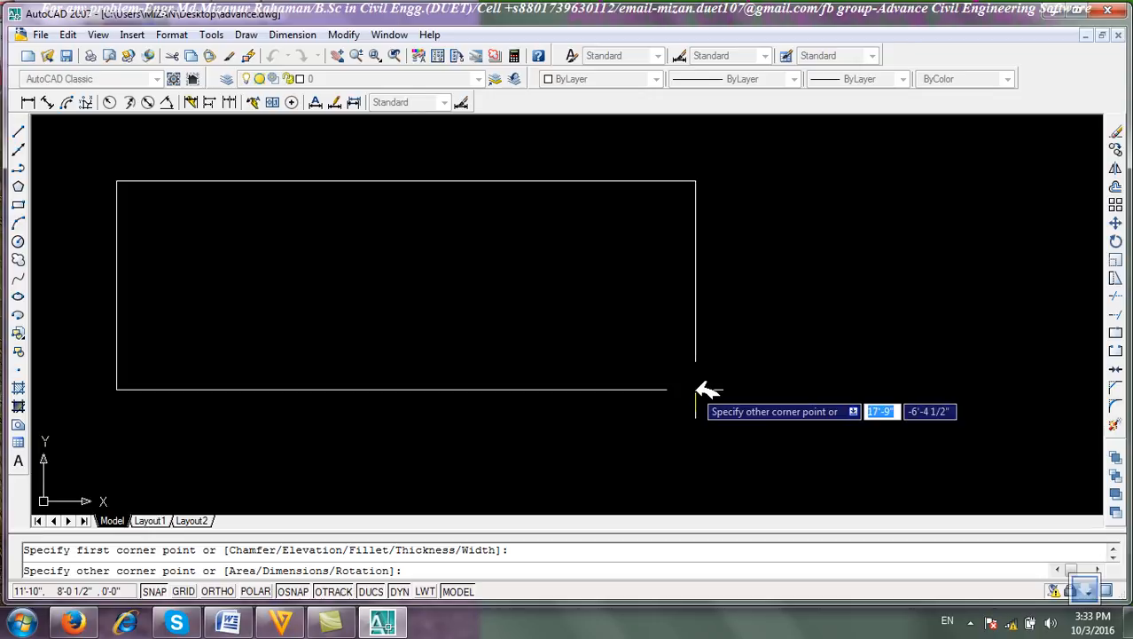
text(d)
key(Return)
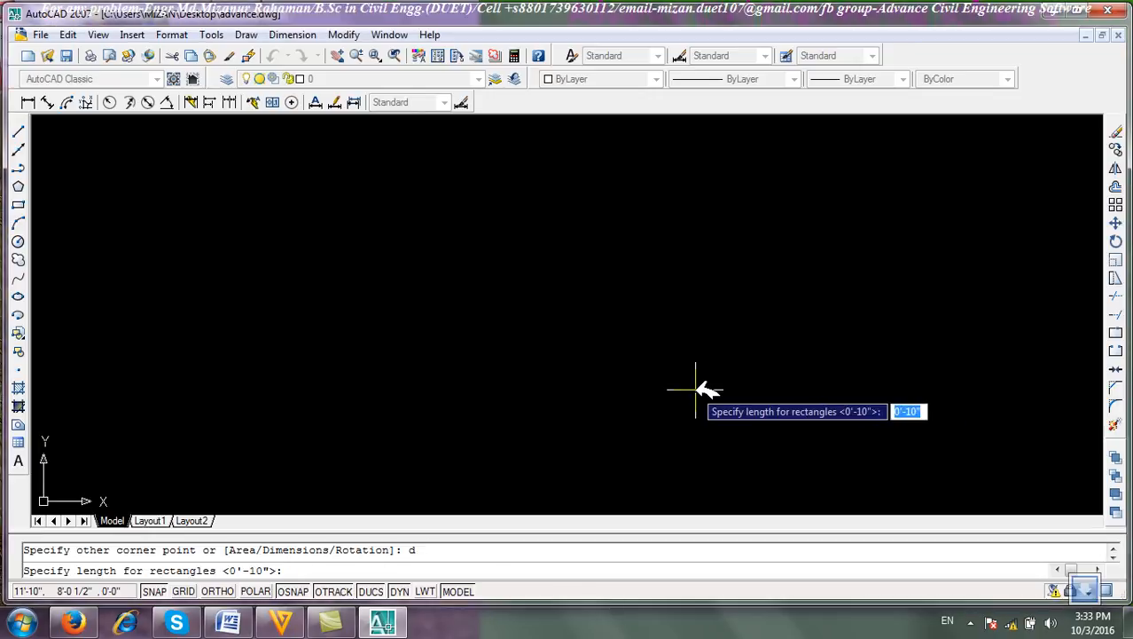
text(4)
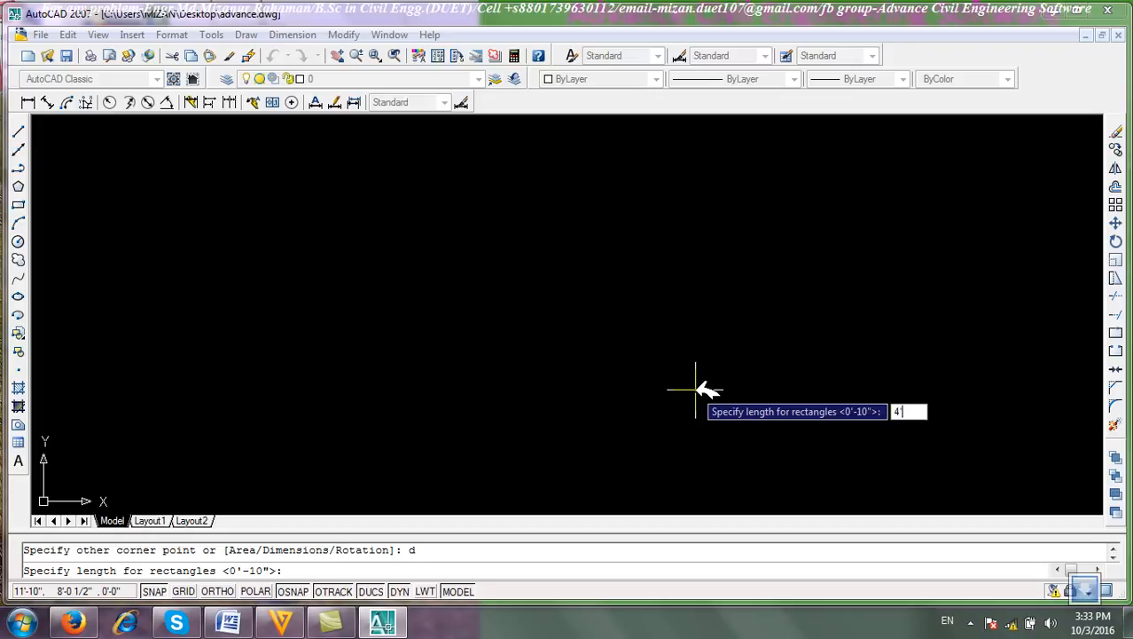
text(')
key(Return)
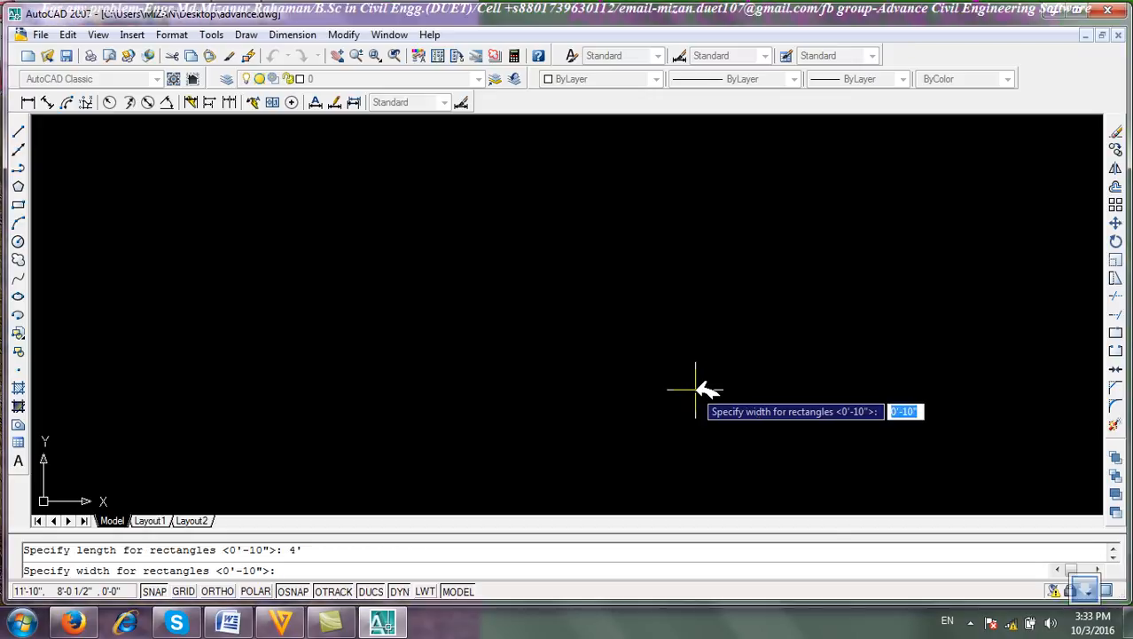
text(3)
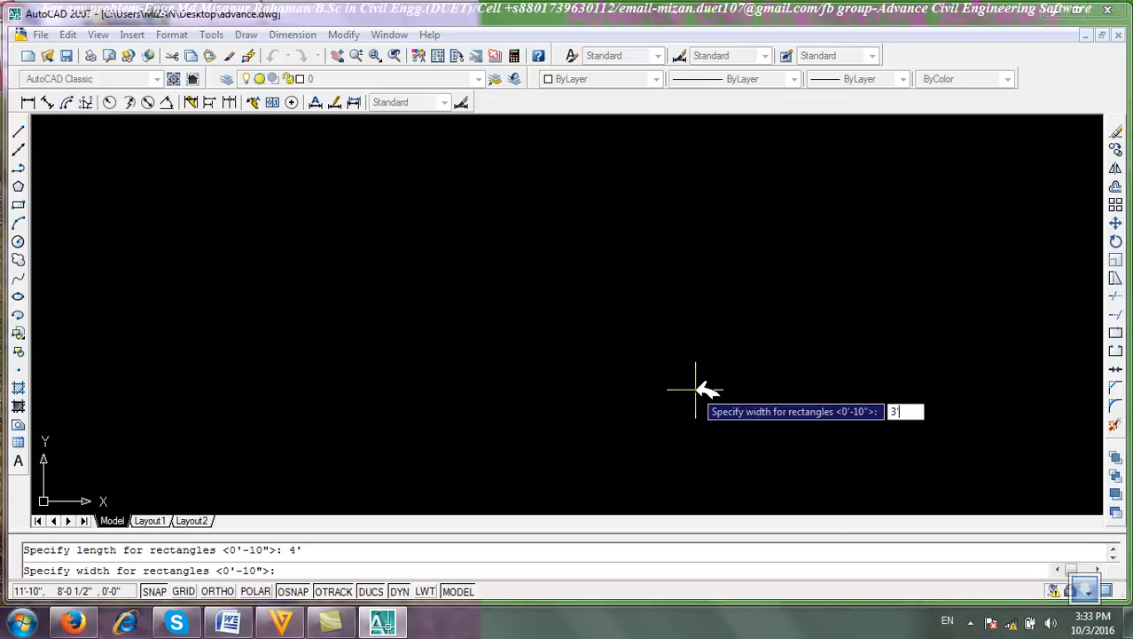
text(')
key(Return)
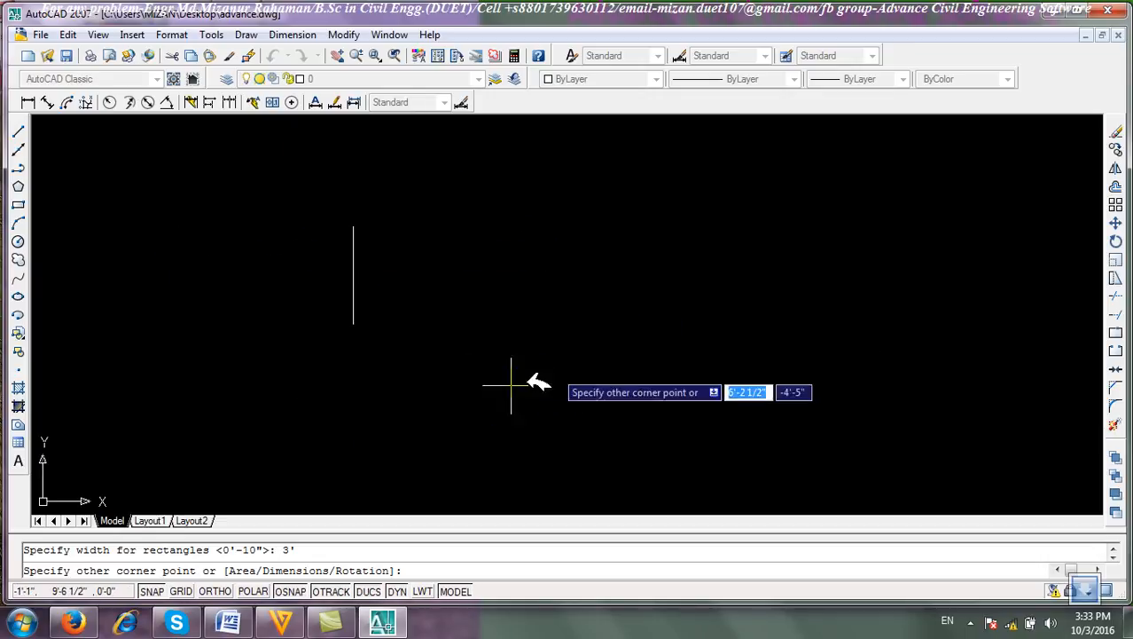
click(628, 282)
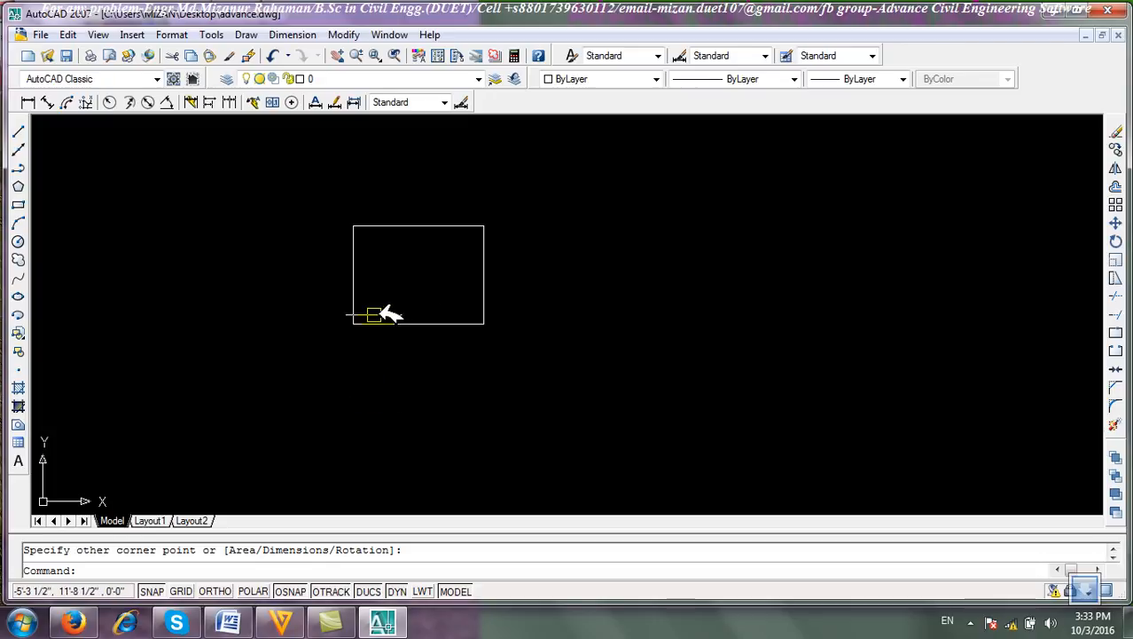
Window-select the rectangle and erase it.
click(523, 383)
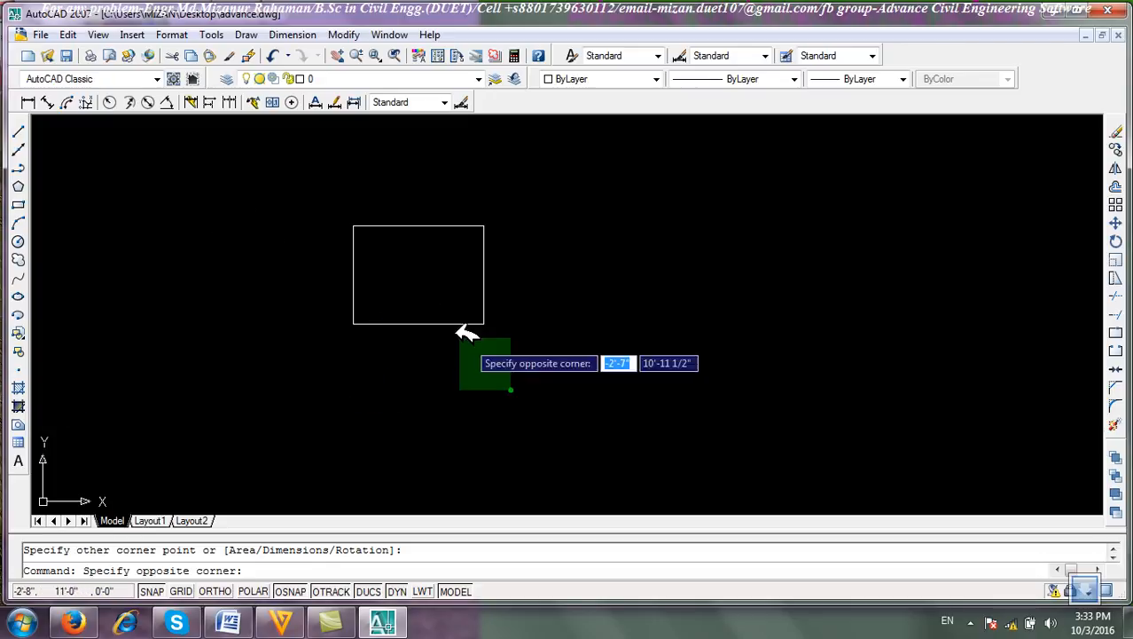
click(436, 299)
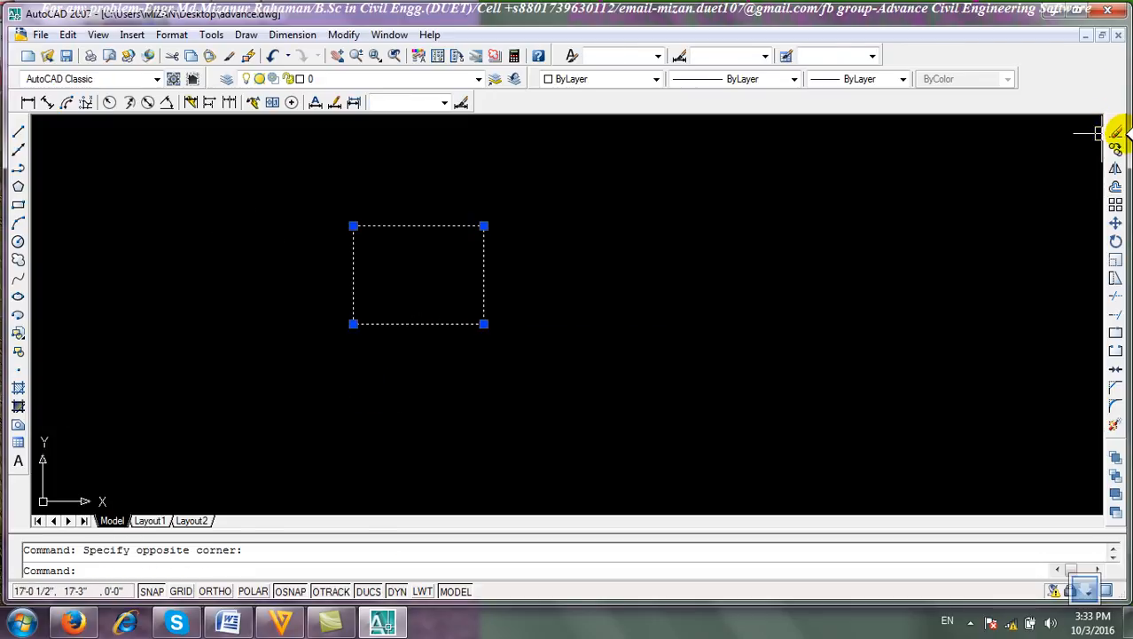
click(1117, 132)
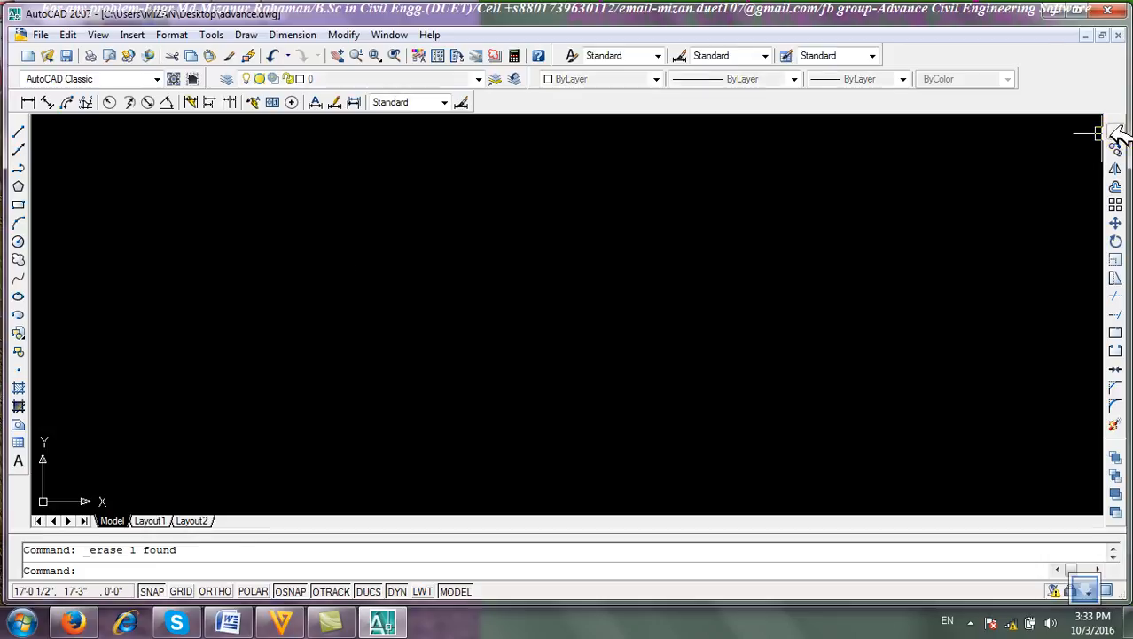
Draw a rectangle by the Area option with 1000 square inches, calculated from a length of 2'.
click(19, 204)
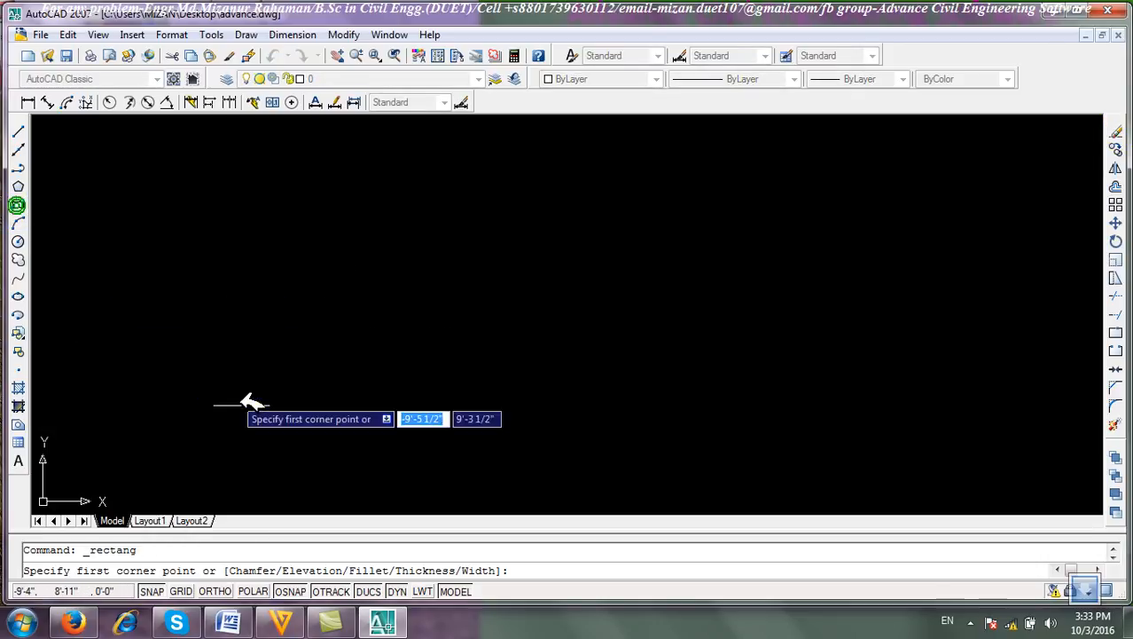
click(235, 296)
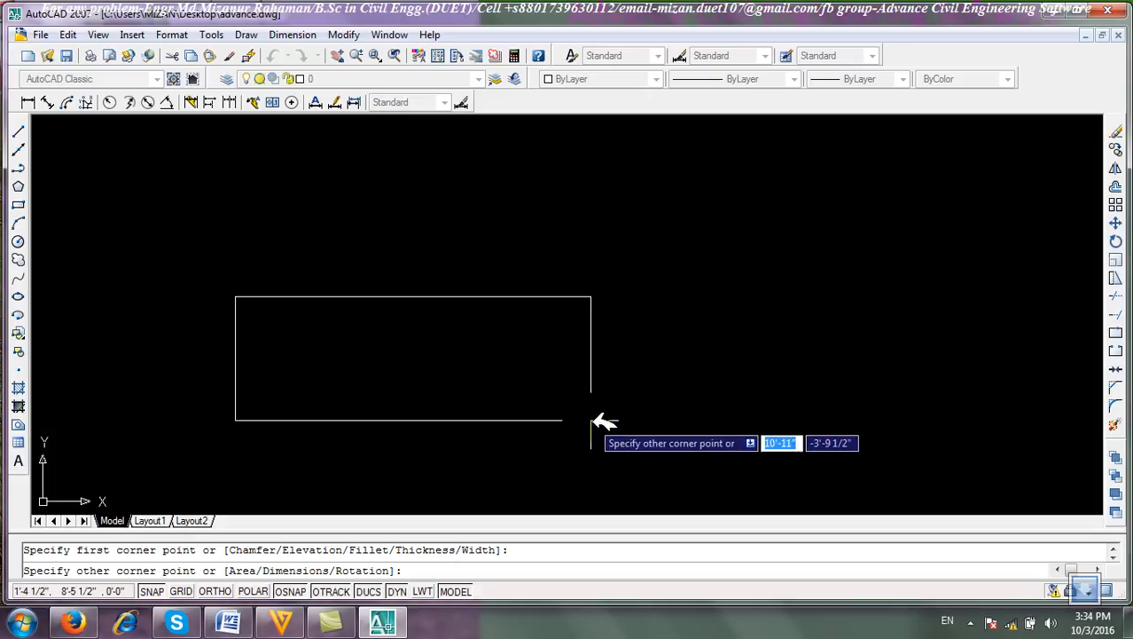
text(a)
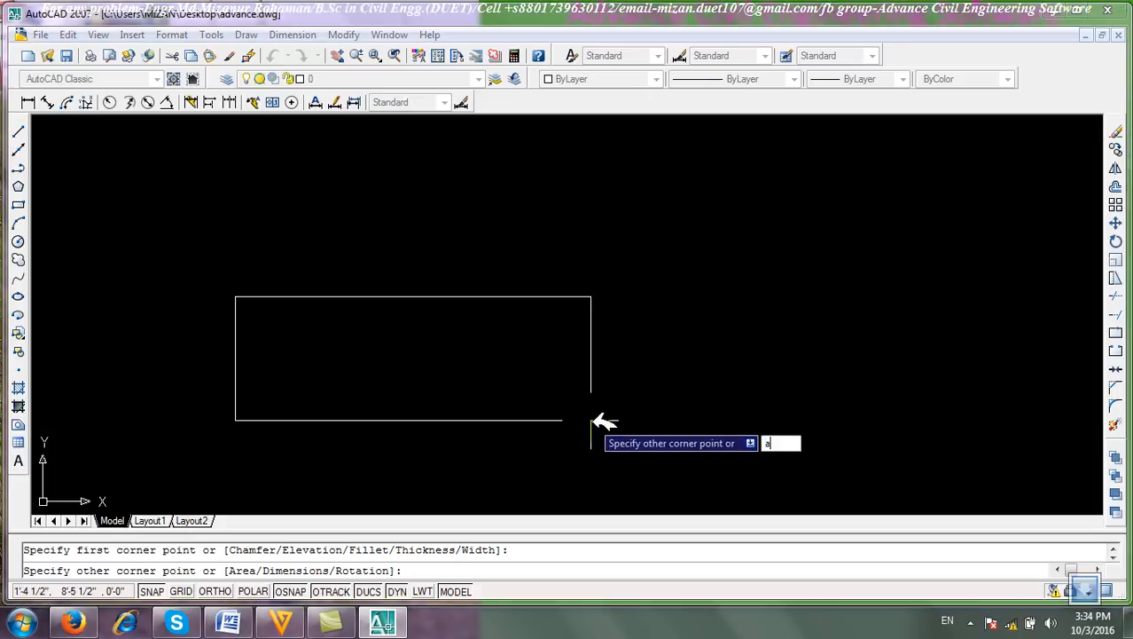
key(Return)
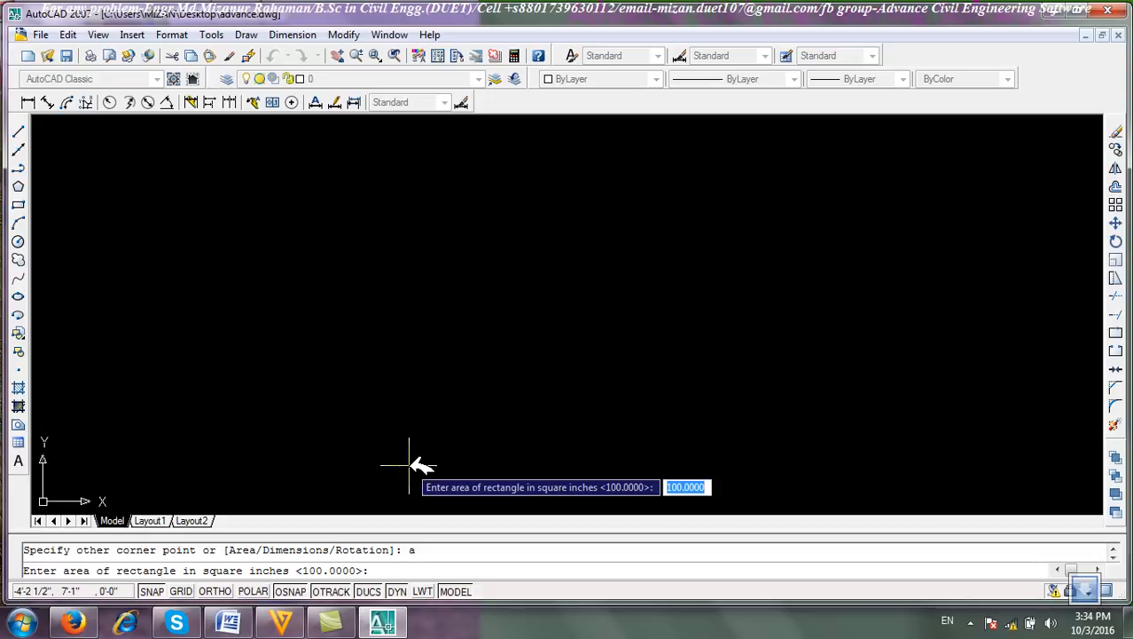
text(10)
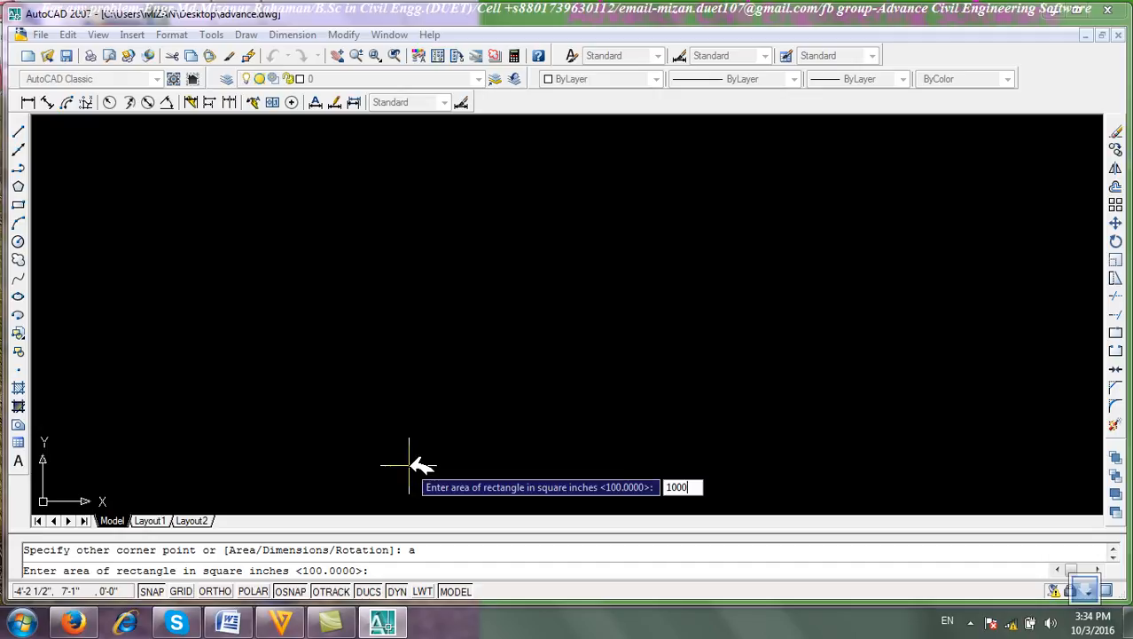
key(Return)
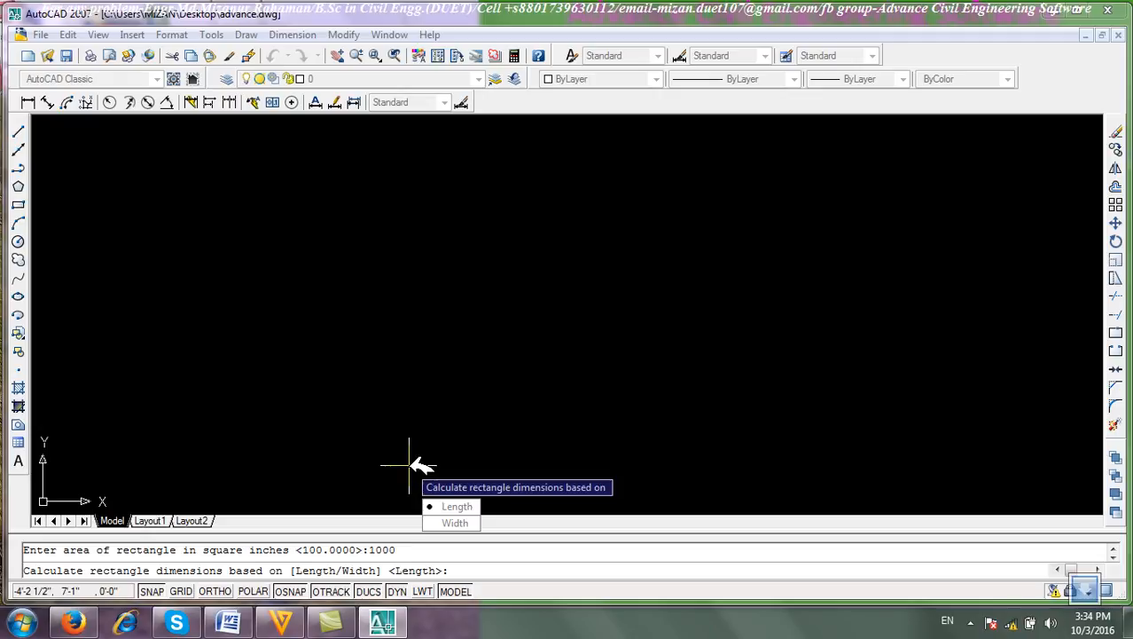
click(457, 507)
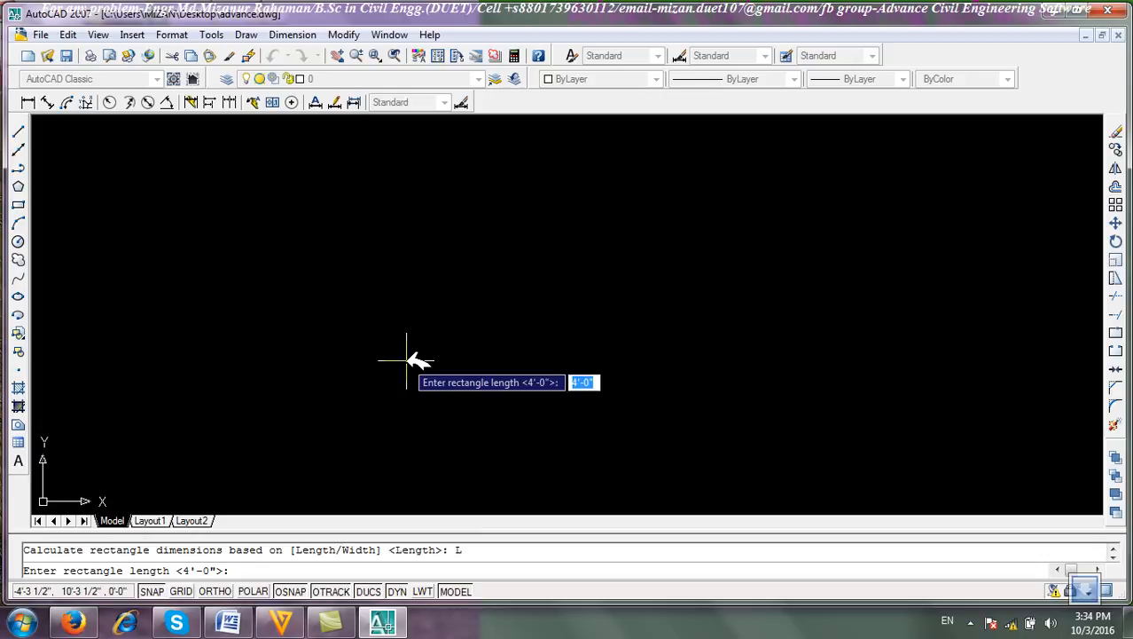
text(2)
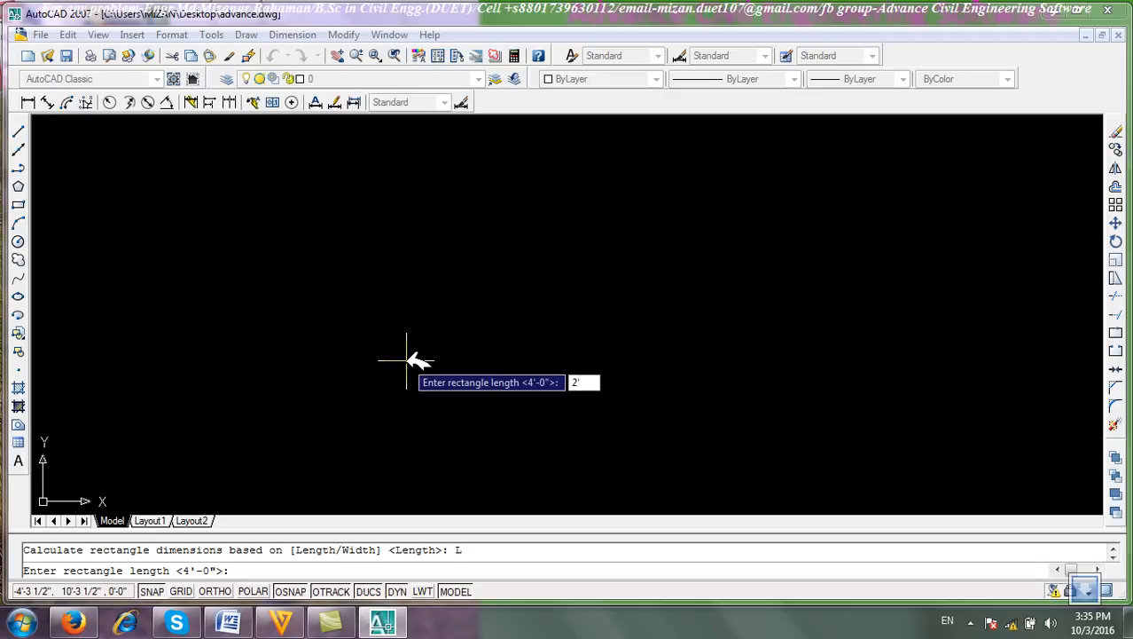
text(')
key(Return)
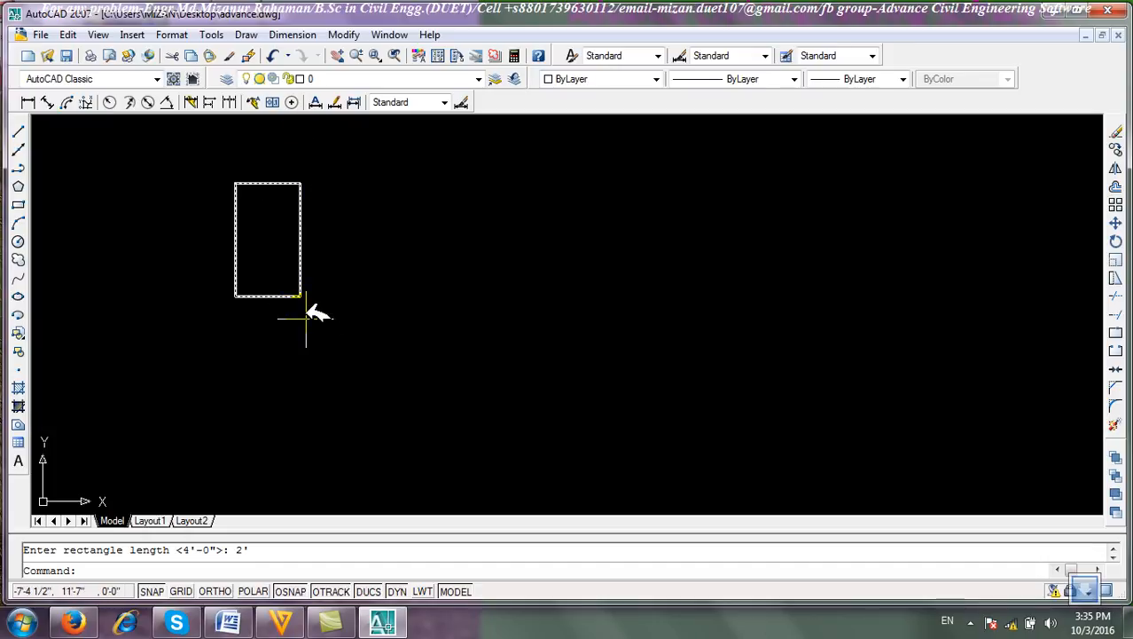
Window-select the rectangle and erase it.
click(354, 319)
click(125, 263)
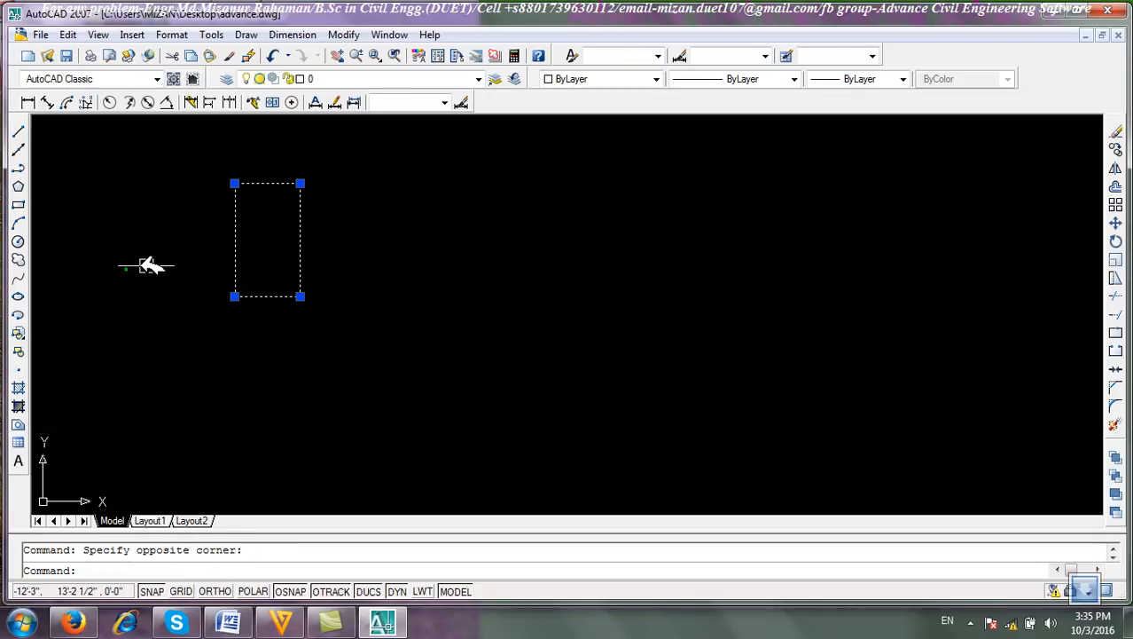
click(1115, 131)
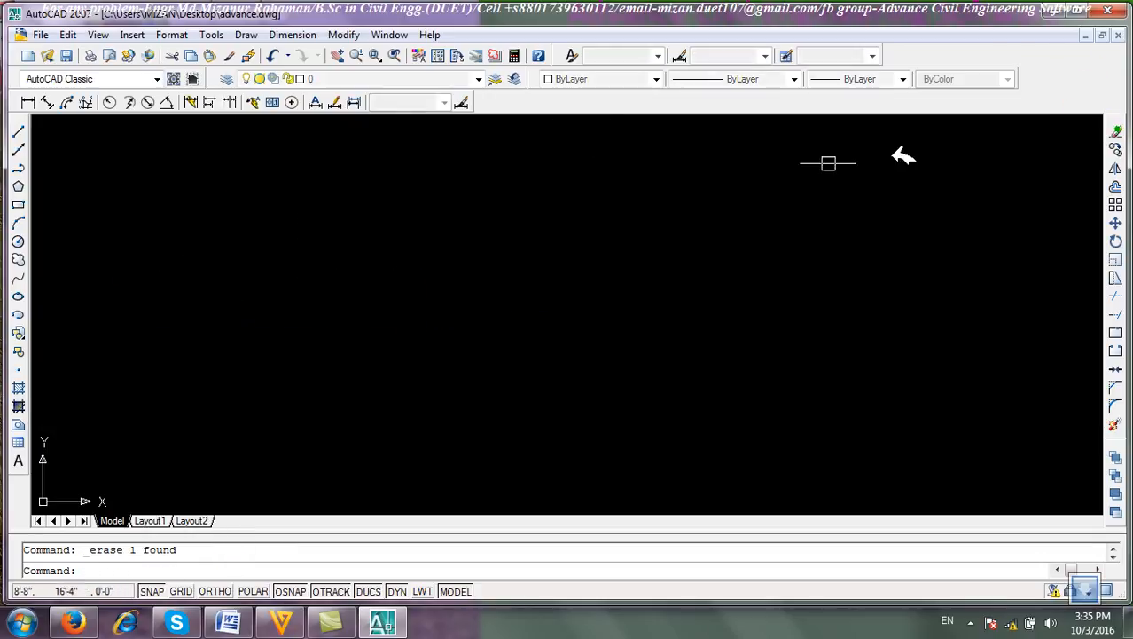
Draw a rectangle rotated 45° using the Dimensions option with length 3 and width 5', placing it on screen.
click(18, 204)
click(203, 364)
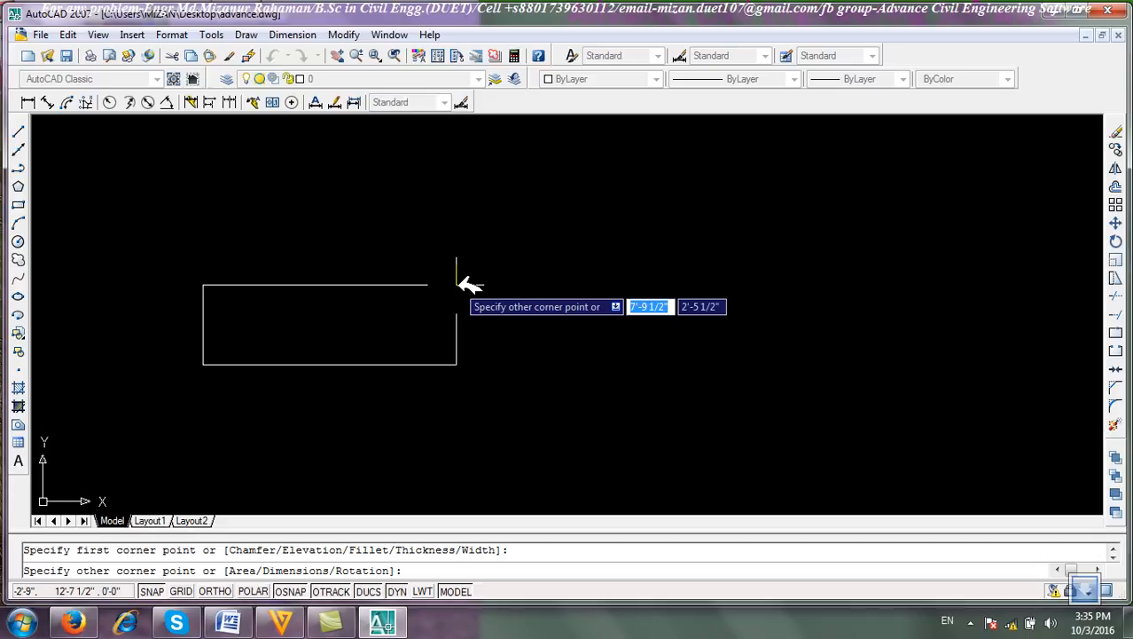
text(r)
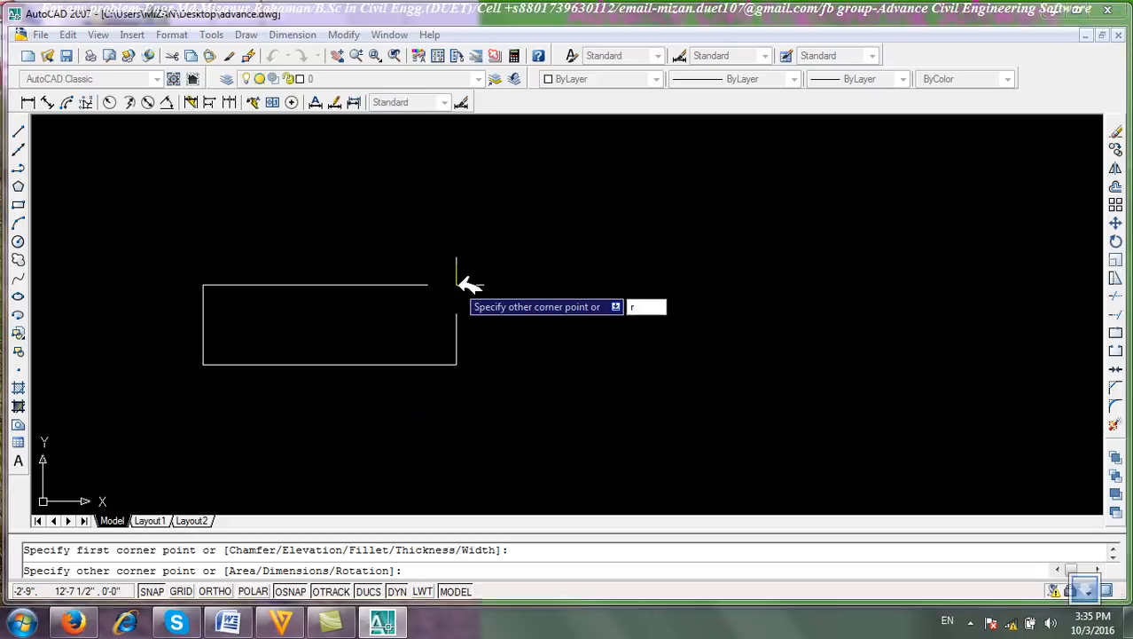
key(Return)
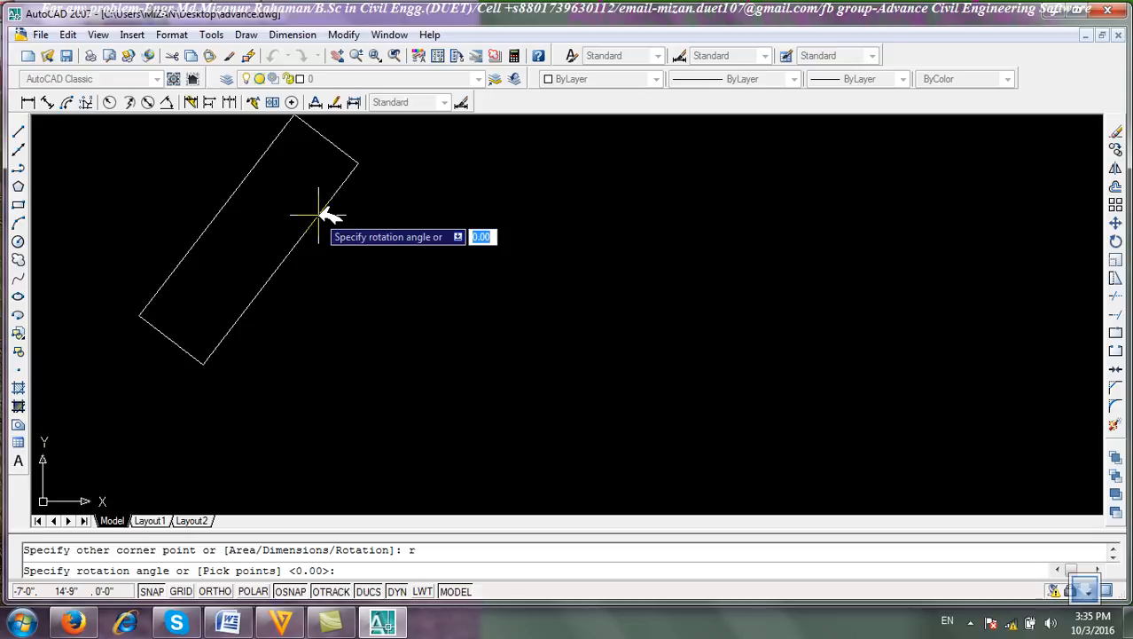
text(<)
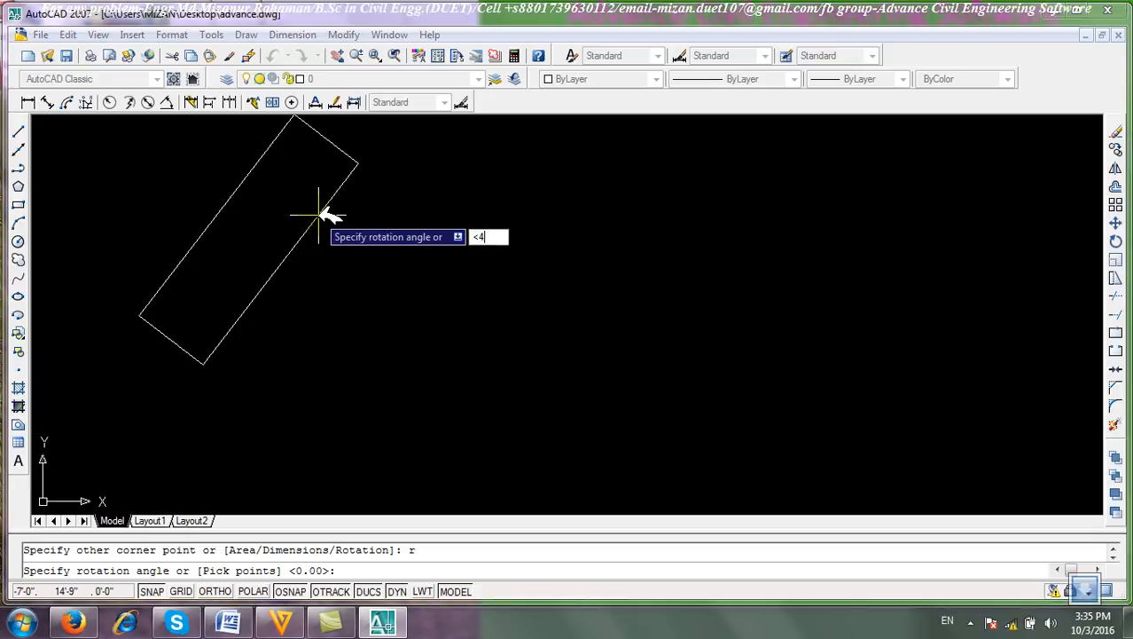
text(45)
key(Return)
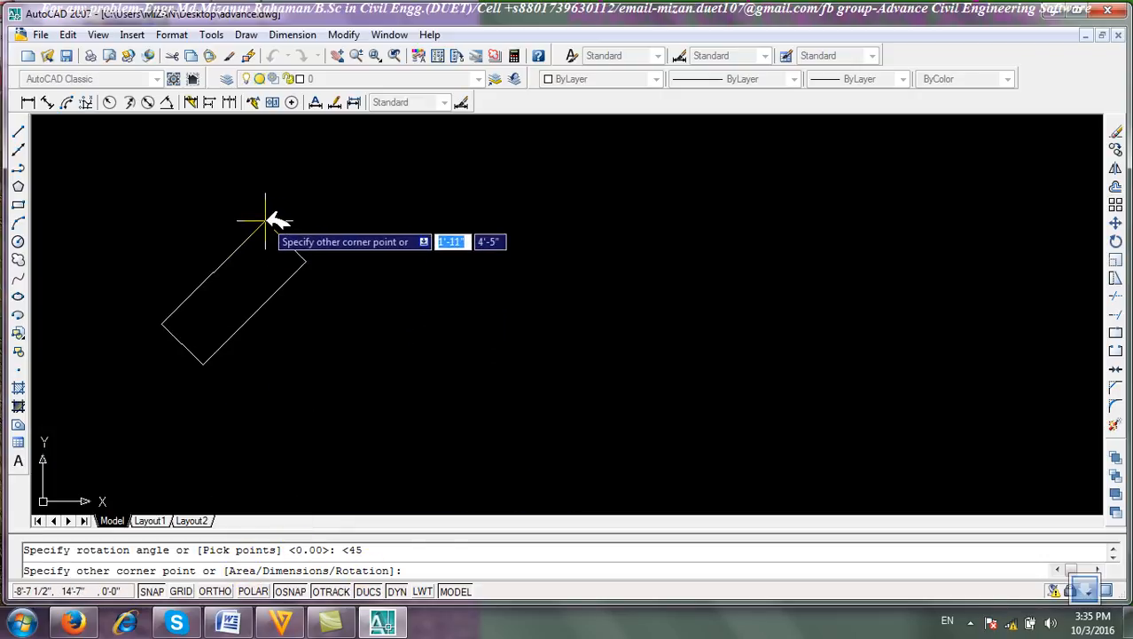
text(d)
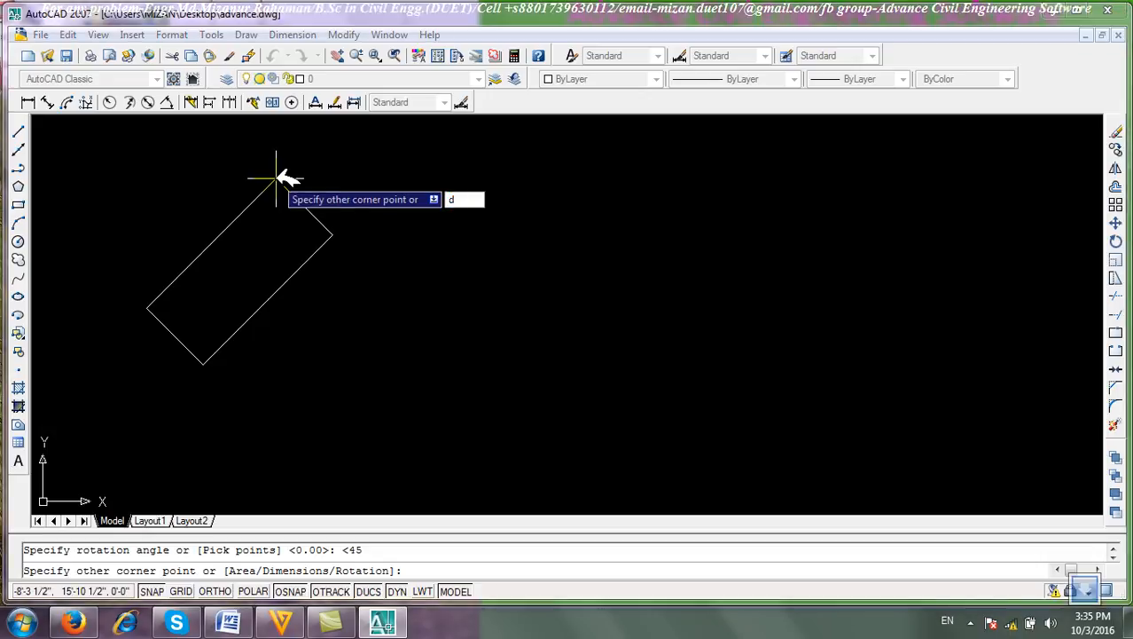
key(Return)
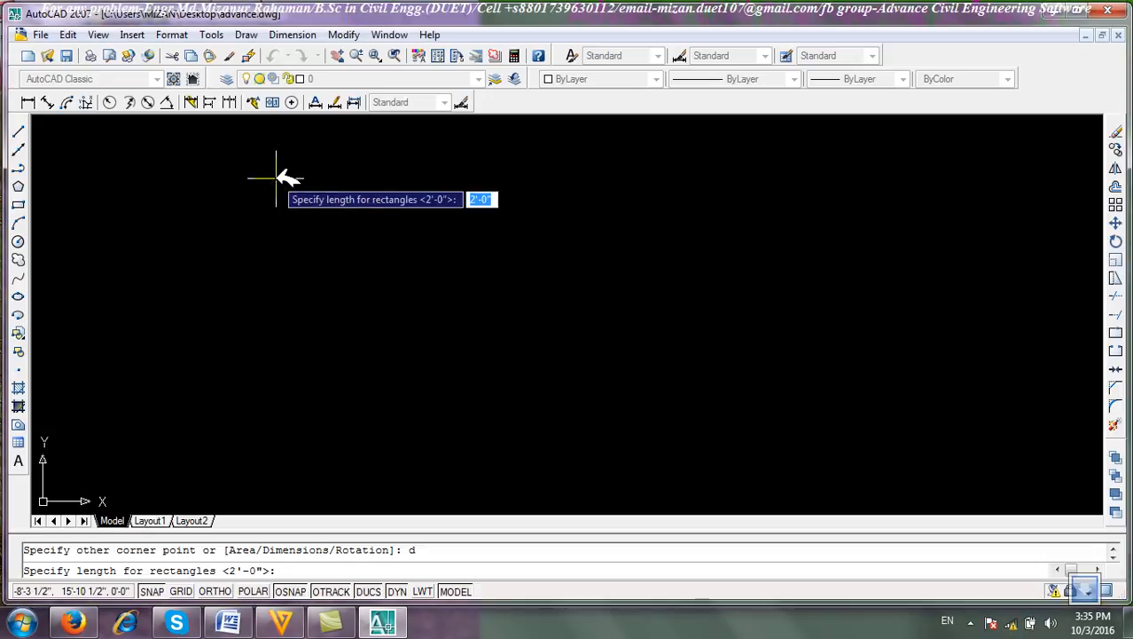
text(3)
key(Return)
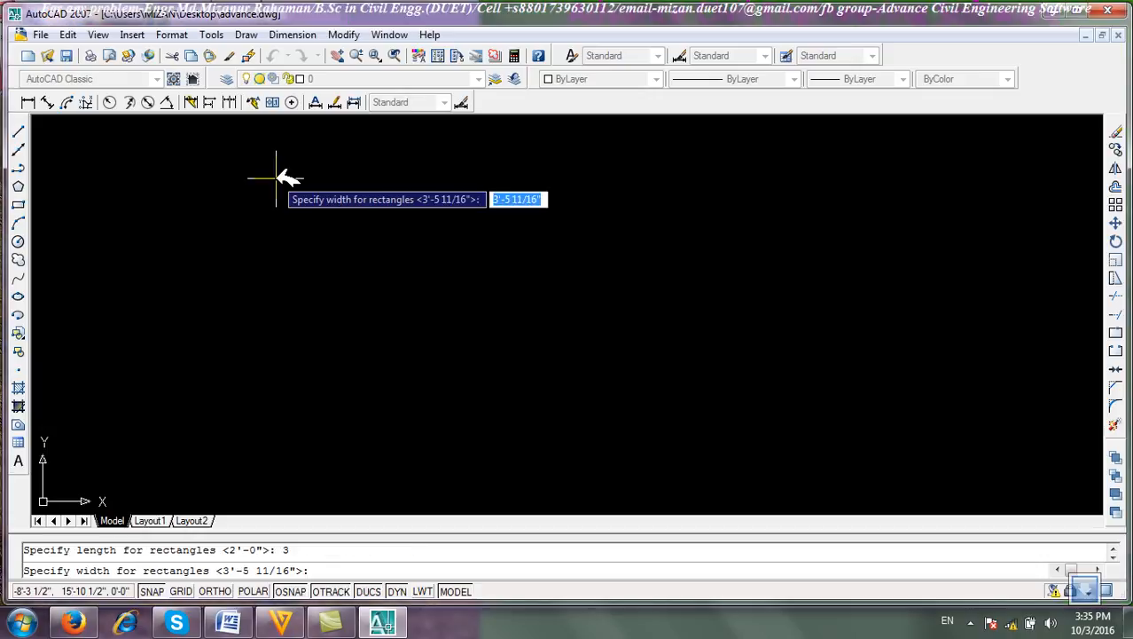
text(5')
key(Return)
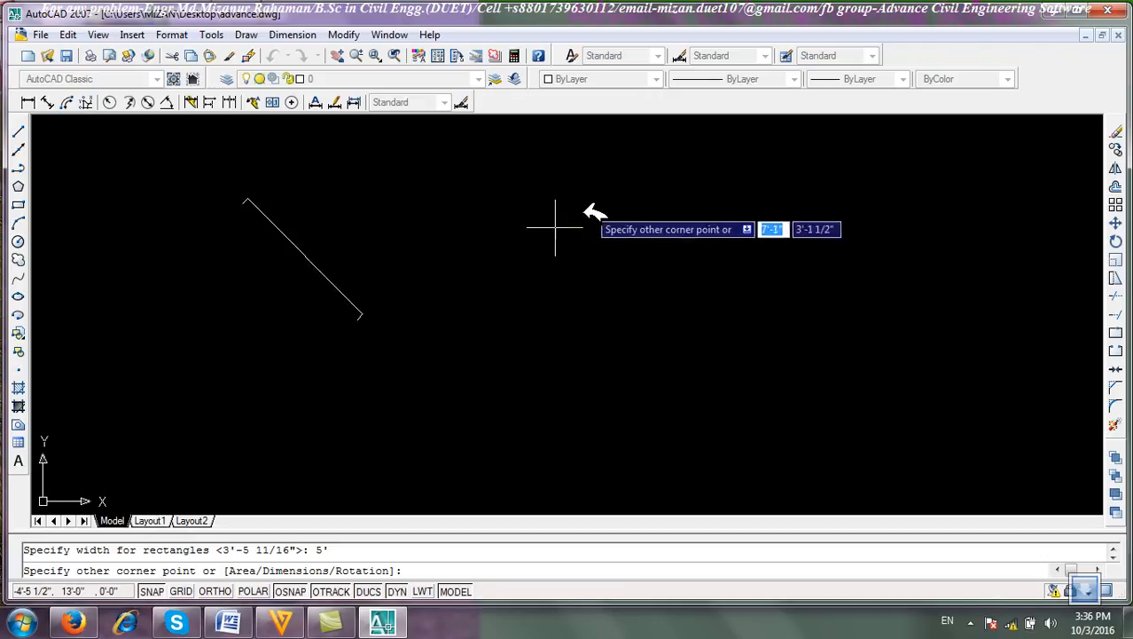
click(260, 241)
scroll(486, 258, up, 3)
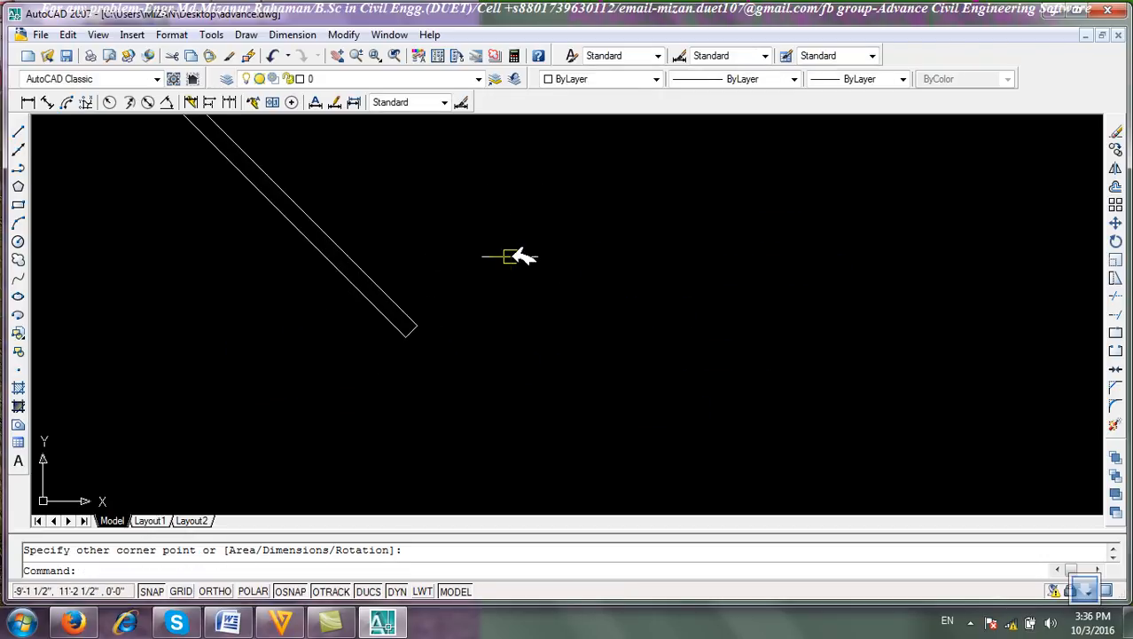
scroll(469, 316, down, 5)
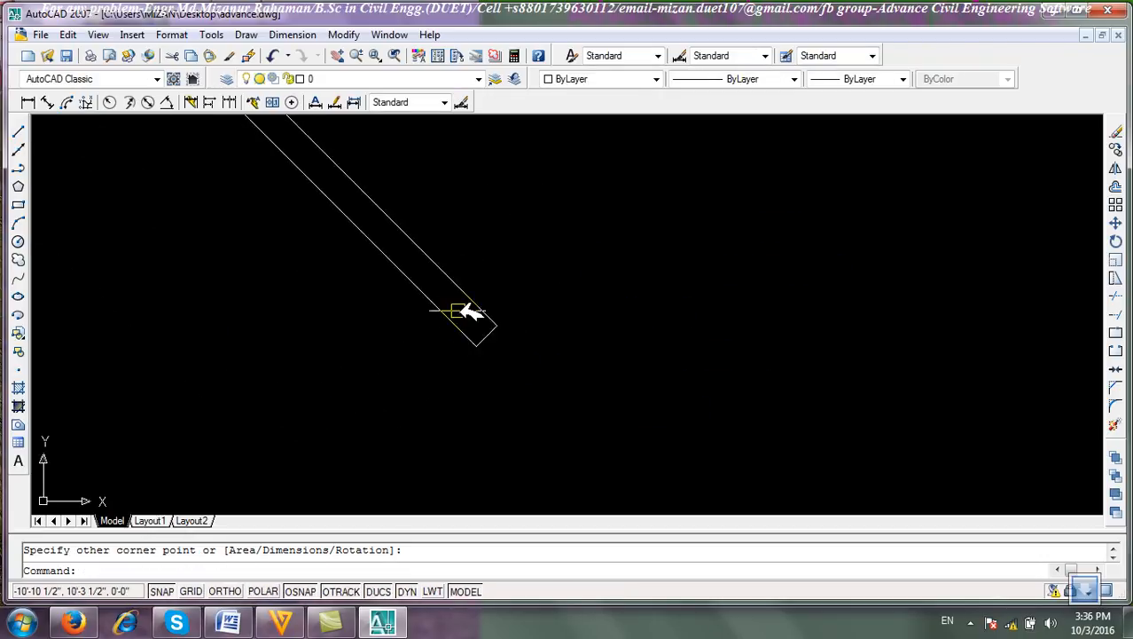
Window-select the rotated rectangle and erase it.
click(533, 353)
click(401, 261)
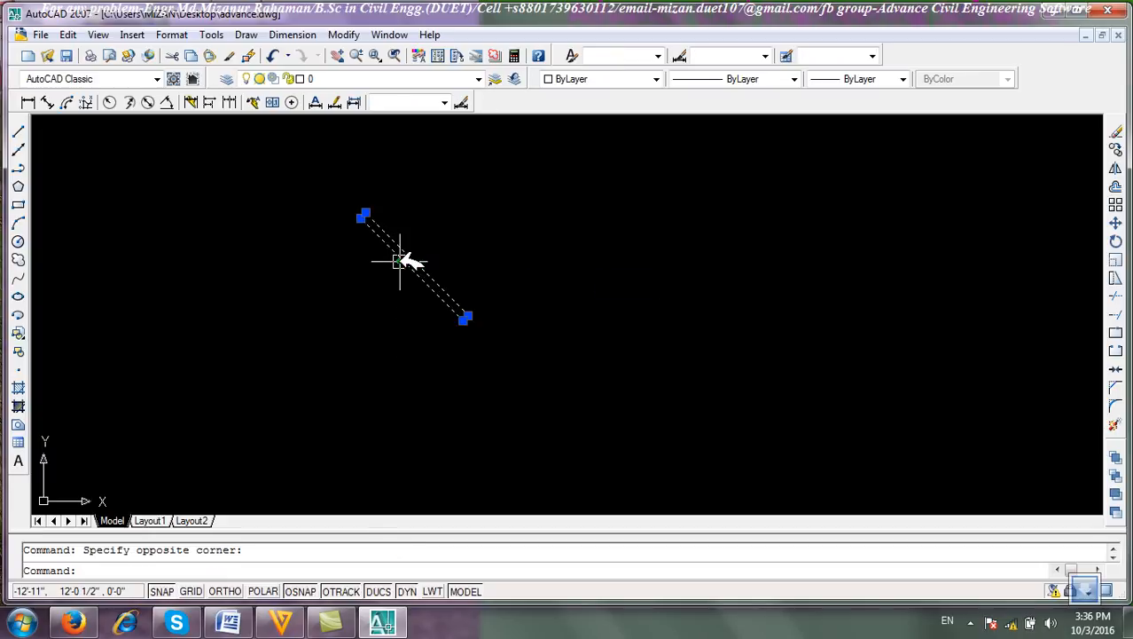
click(1116, 129)
Draw a rectangle with its rotation set back to 0°, picking both corners on screen.
click(18, 204)
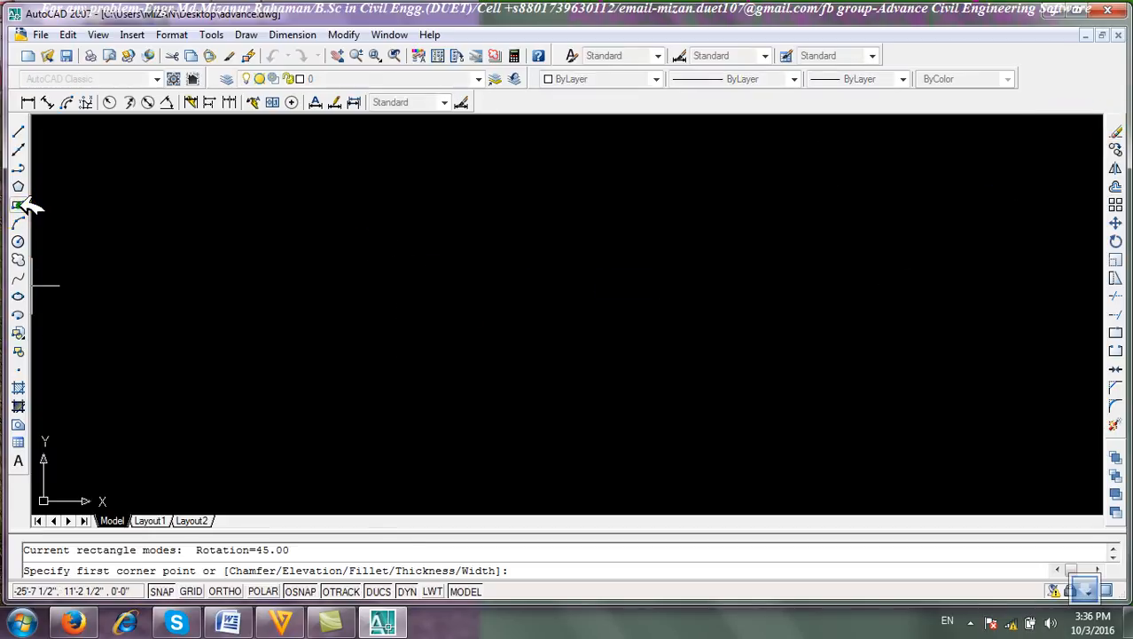
click(258, 317)
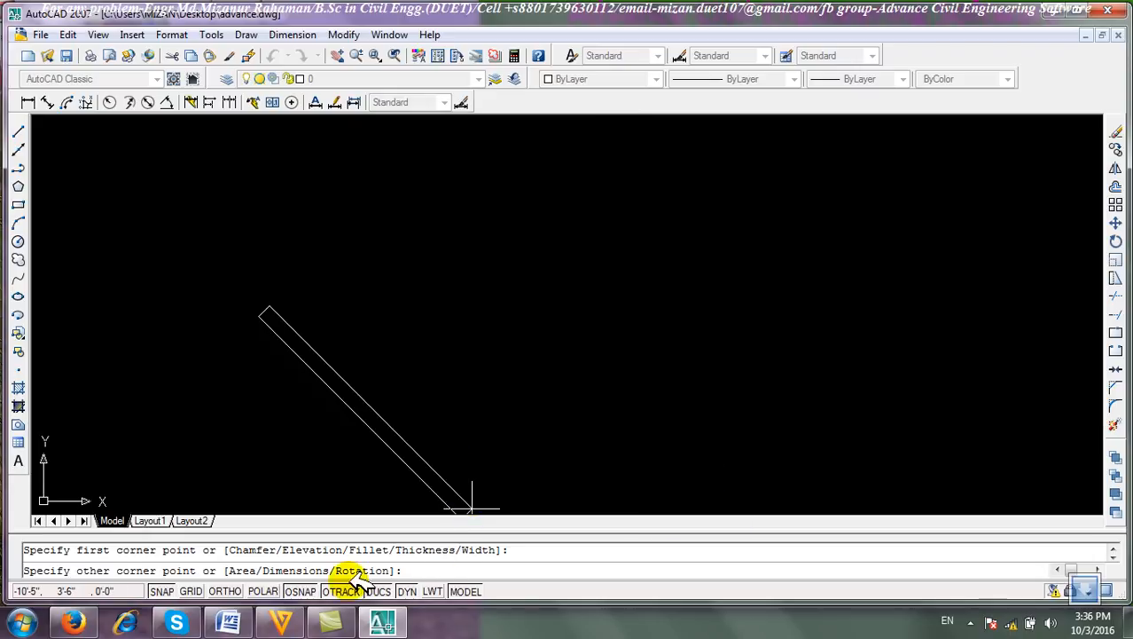
text(r)
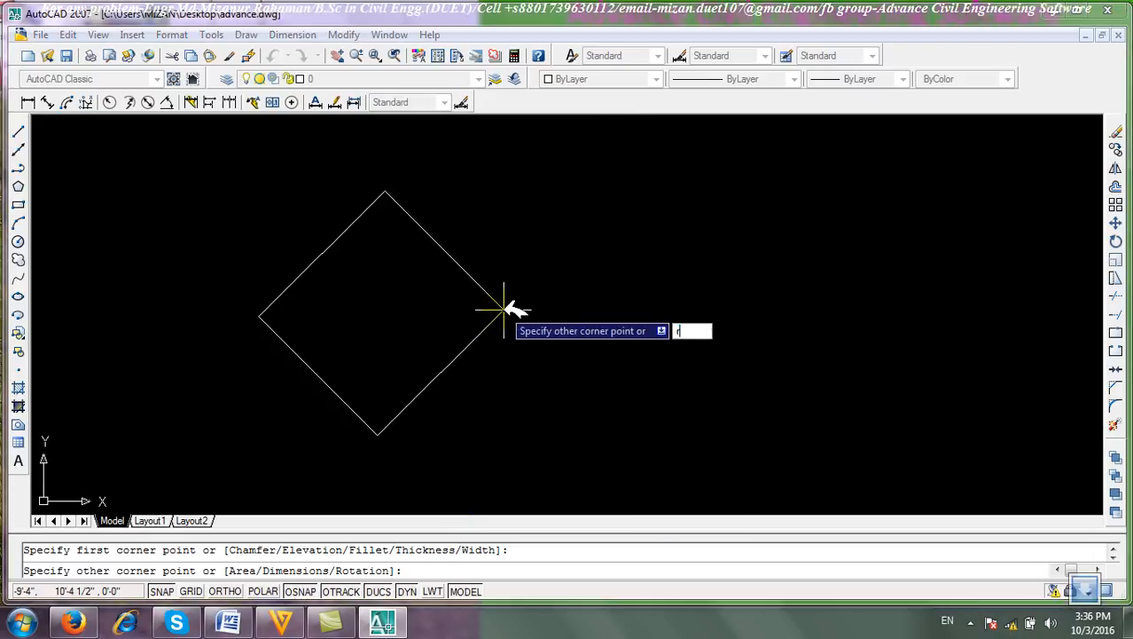
key(Return)
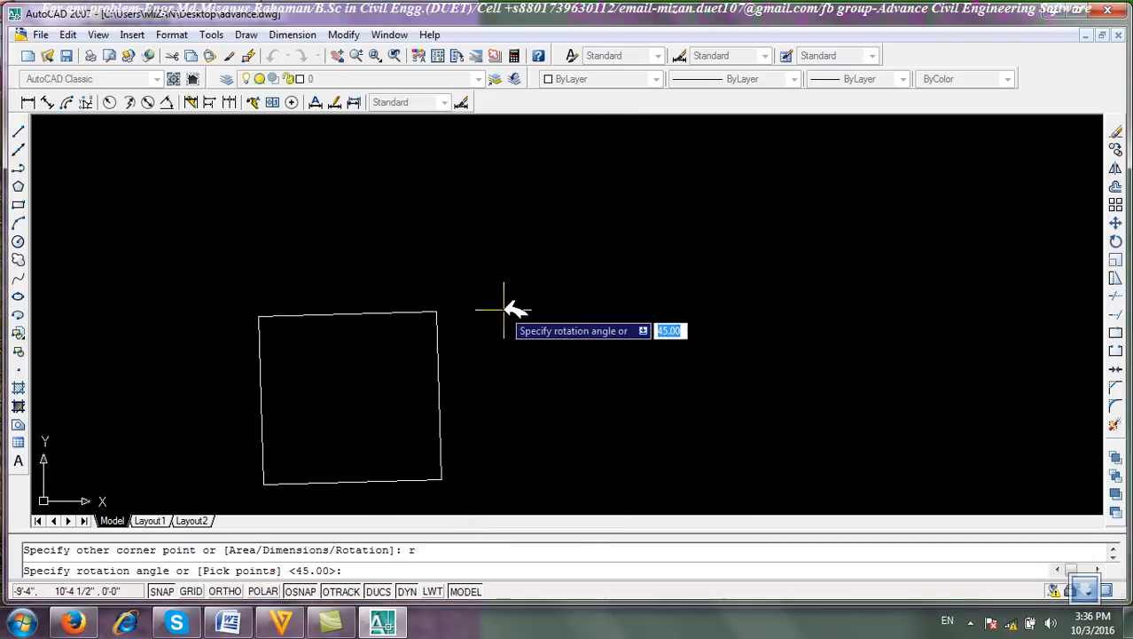
text(0)
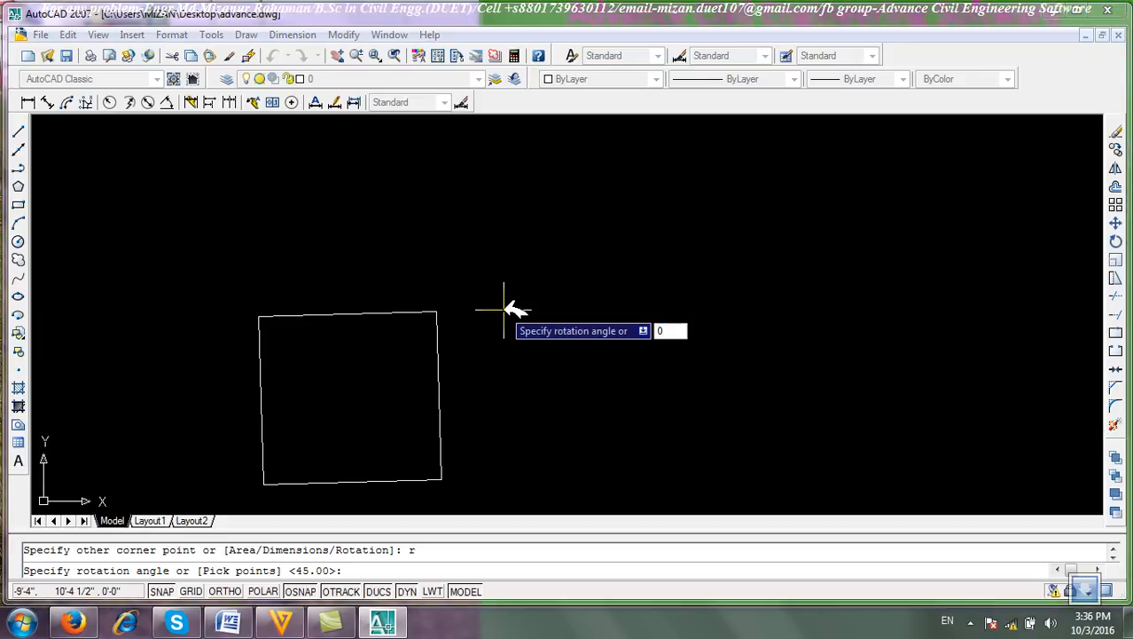
key(Return)
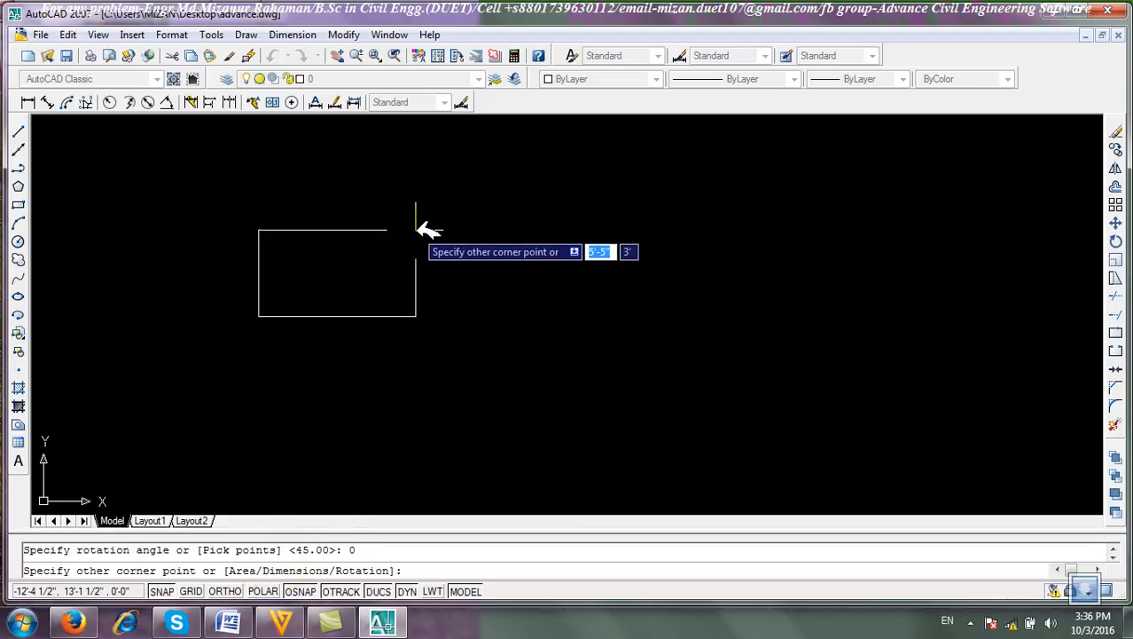
click(450, 187)
Window-select the rectangle and erase it.
right_click(564, 173)
click(527, 196)
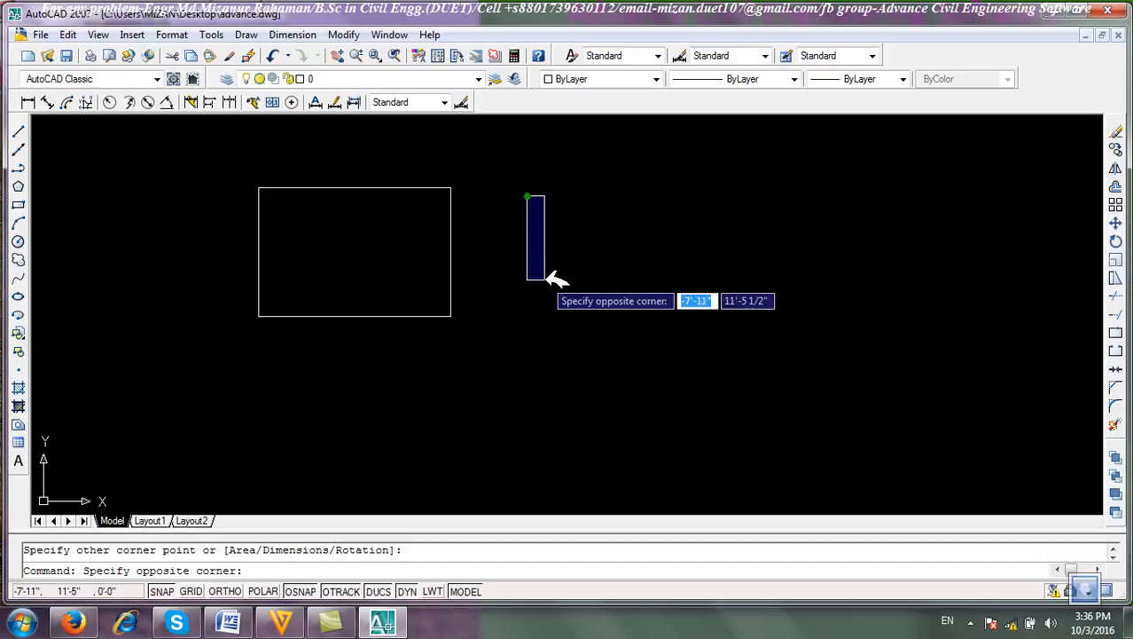
click(544, 257)
click(461, 426)
click(178, 239)
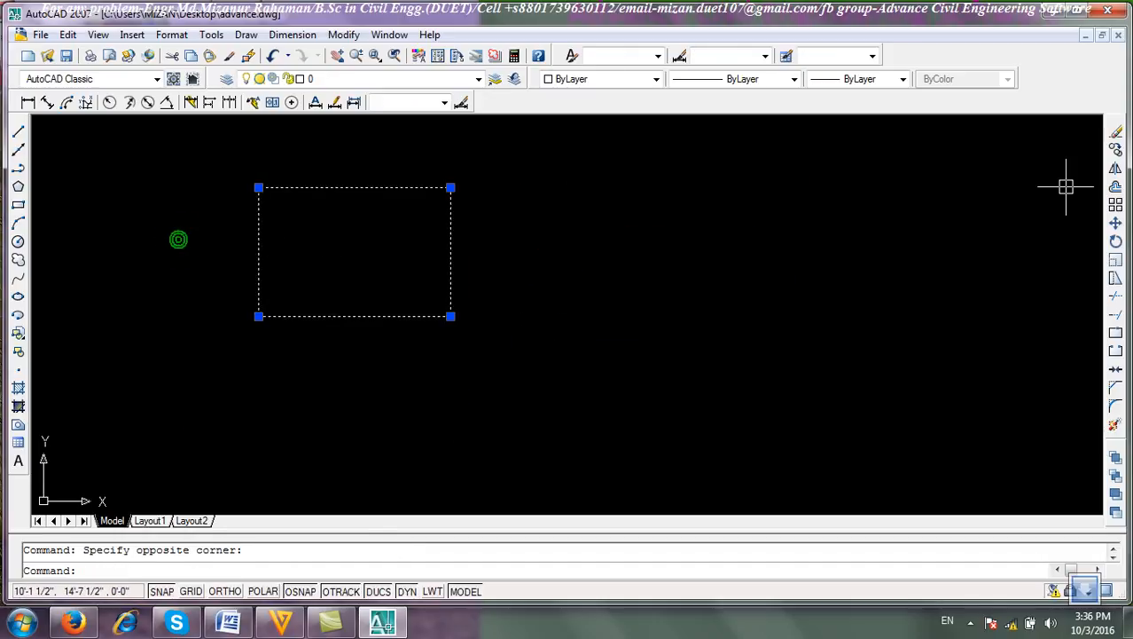
click(1116, 131)
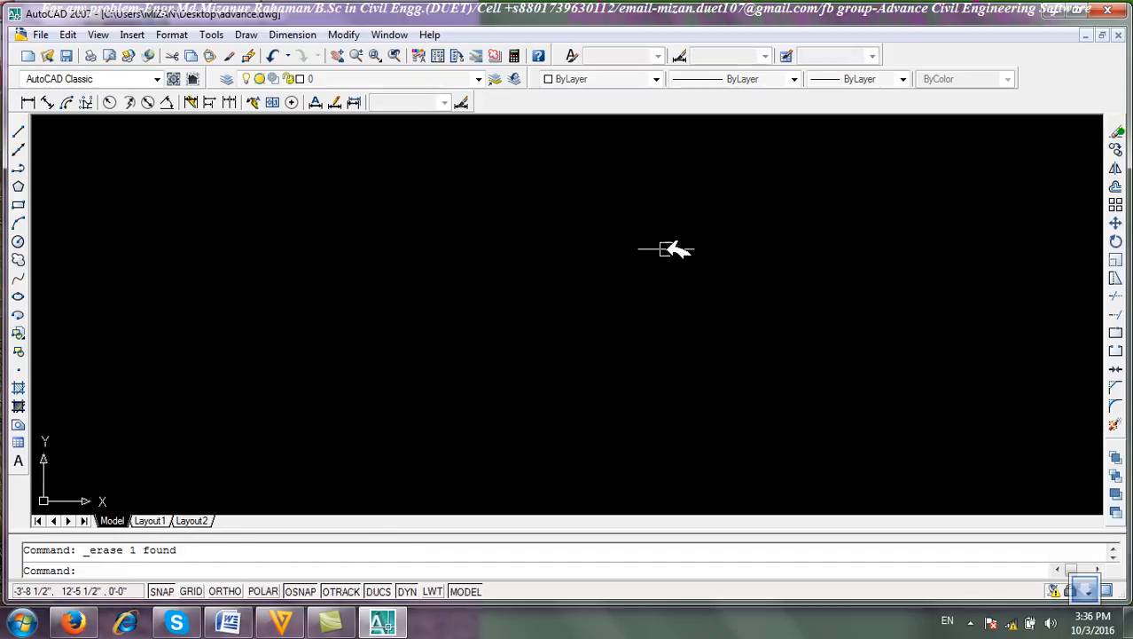
Draw a rectangle with the Chamfer option, first chamfer distance 5 and second 10, picking both corners.
click(20, 205)
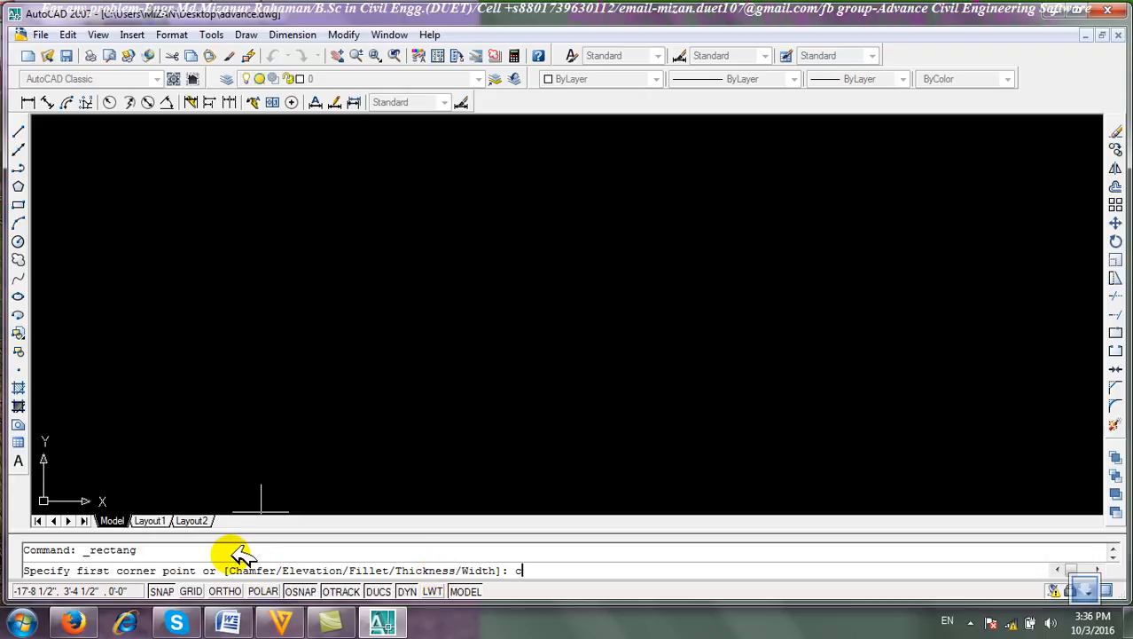
key(Return)
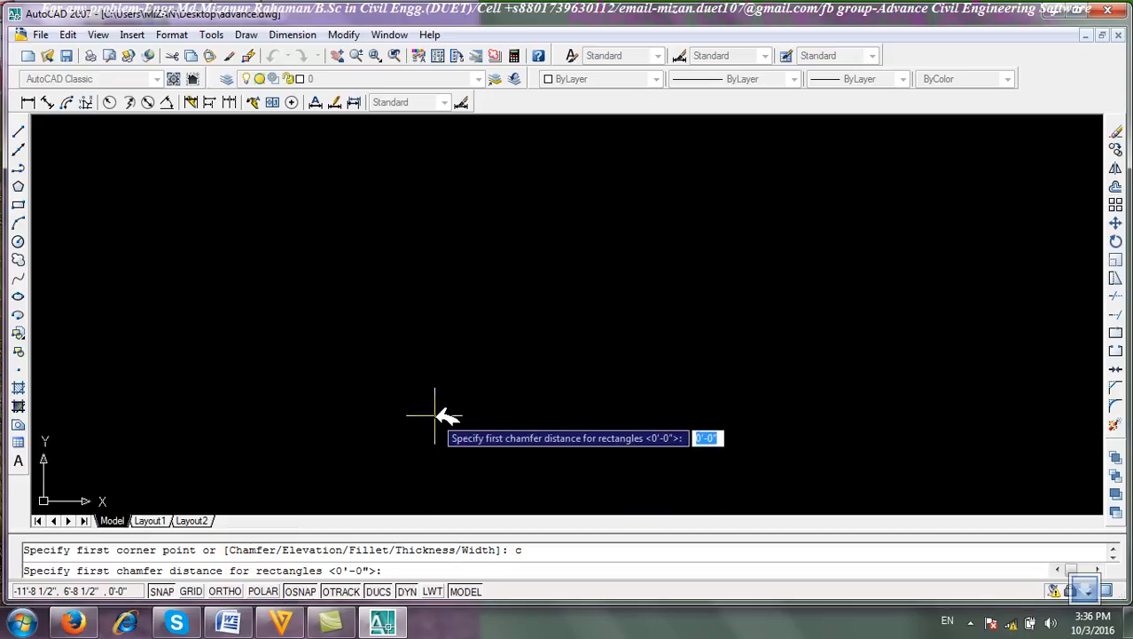
text(5)
key(Return)
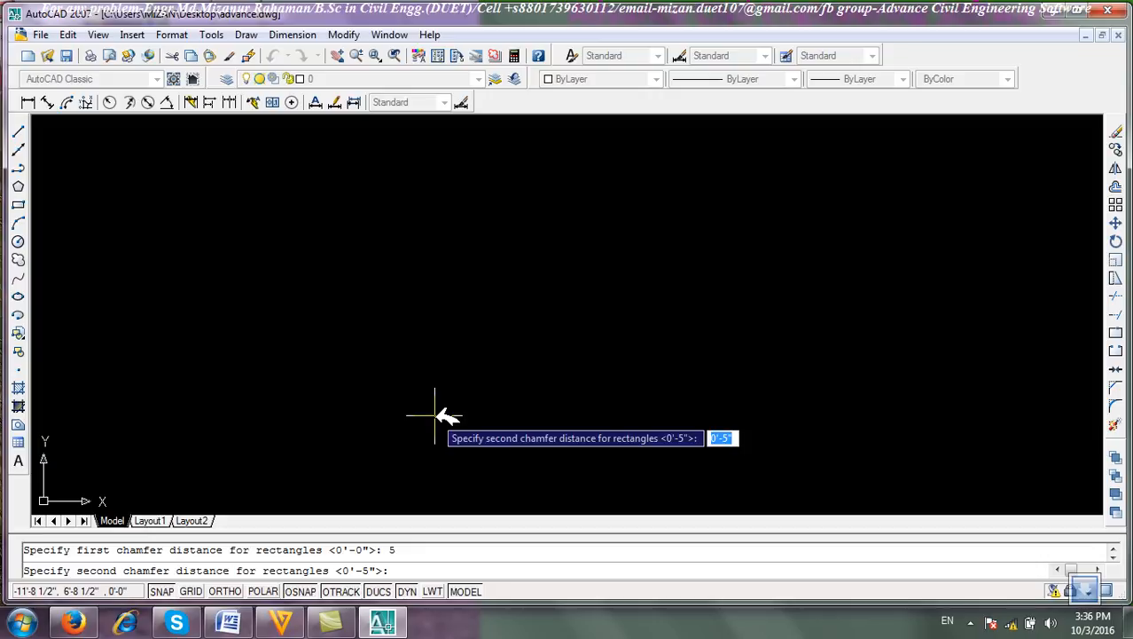
text(10)
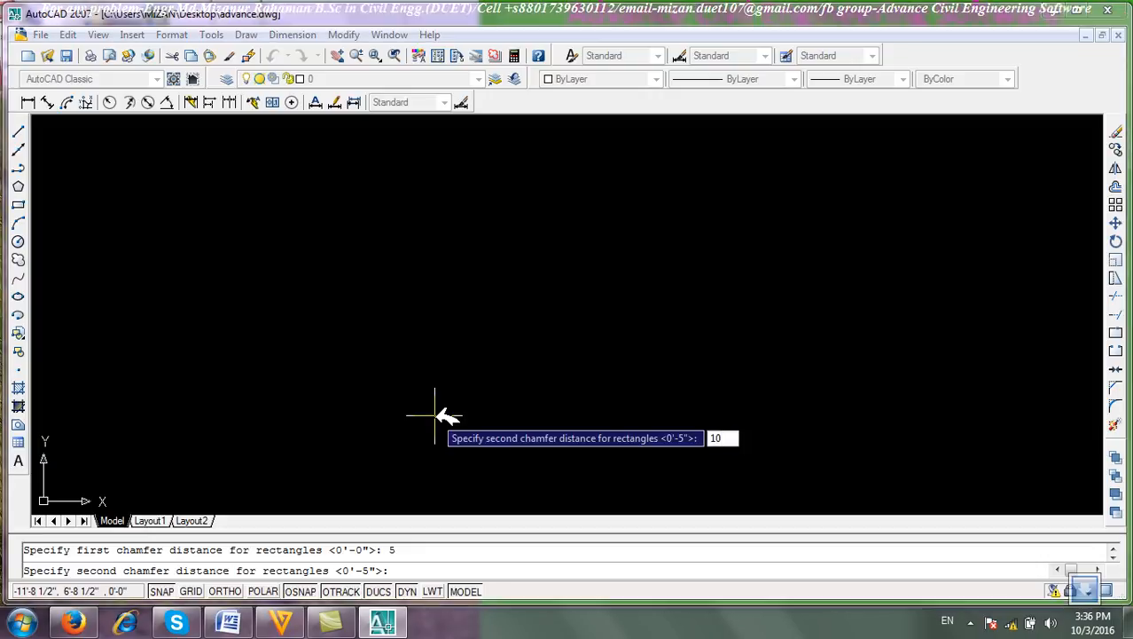
key(Return)
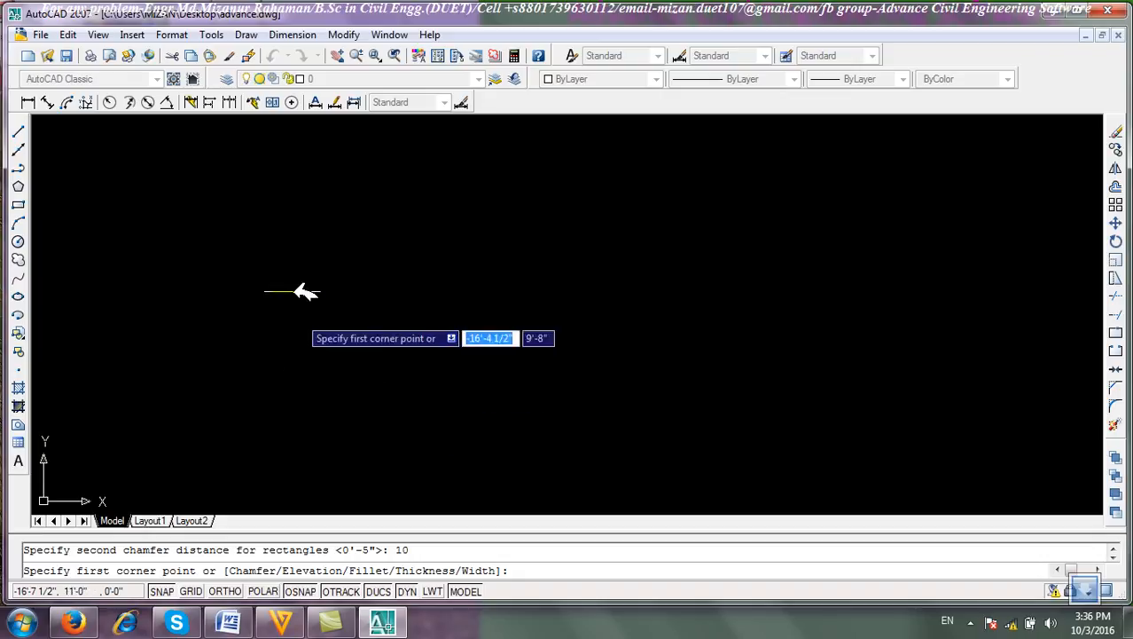
click(201, 213)
click(507, 348)
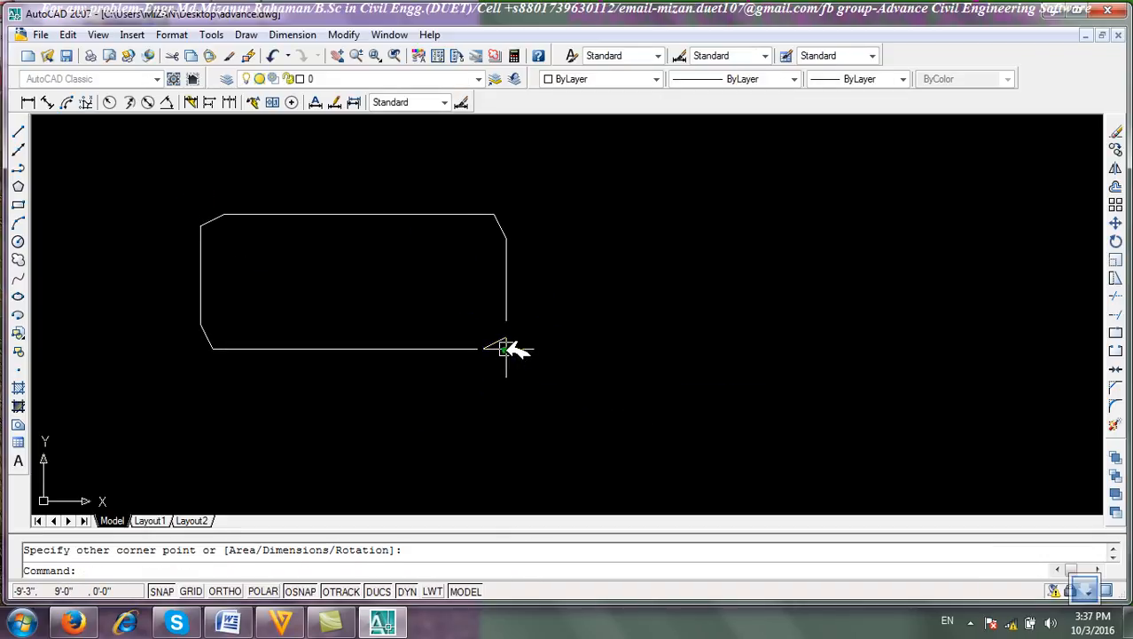
Draw two orthogonal lines from the chamfer's ends to the rectangle's missing top-left corner.
scroll(210, 253, up, 5)
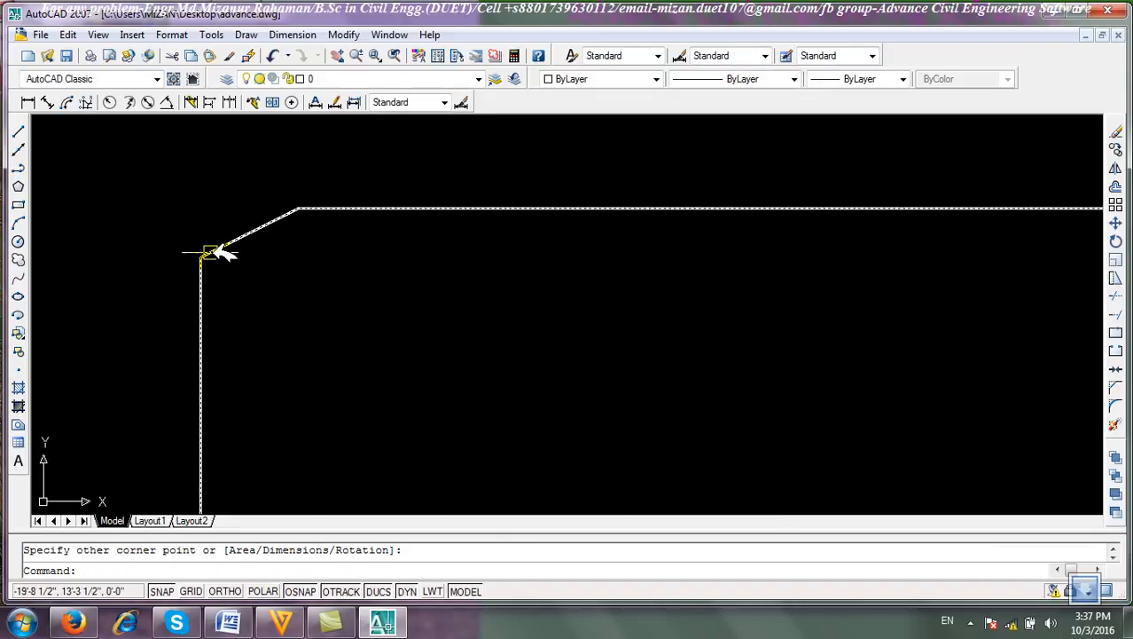
click(20, 130)
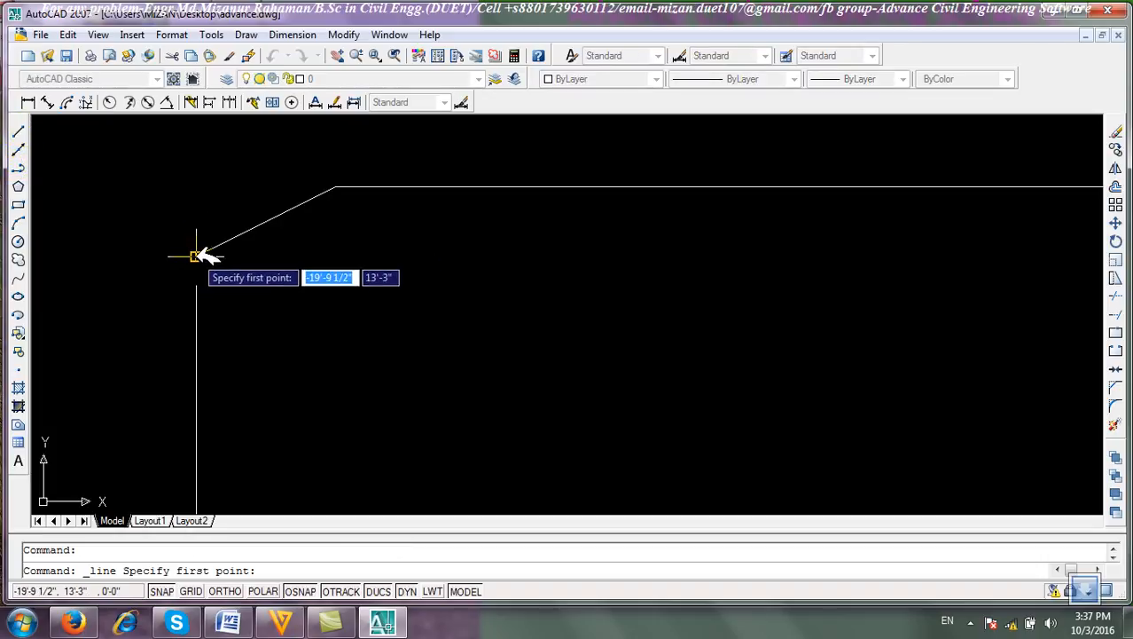
click(196, 256)
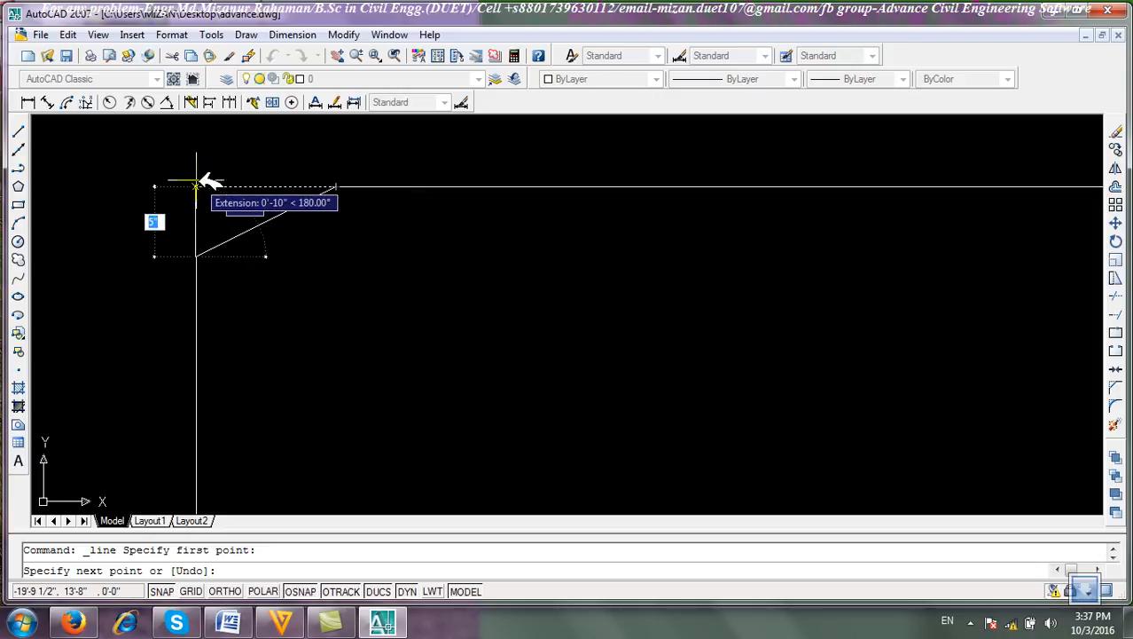
key(F8)
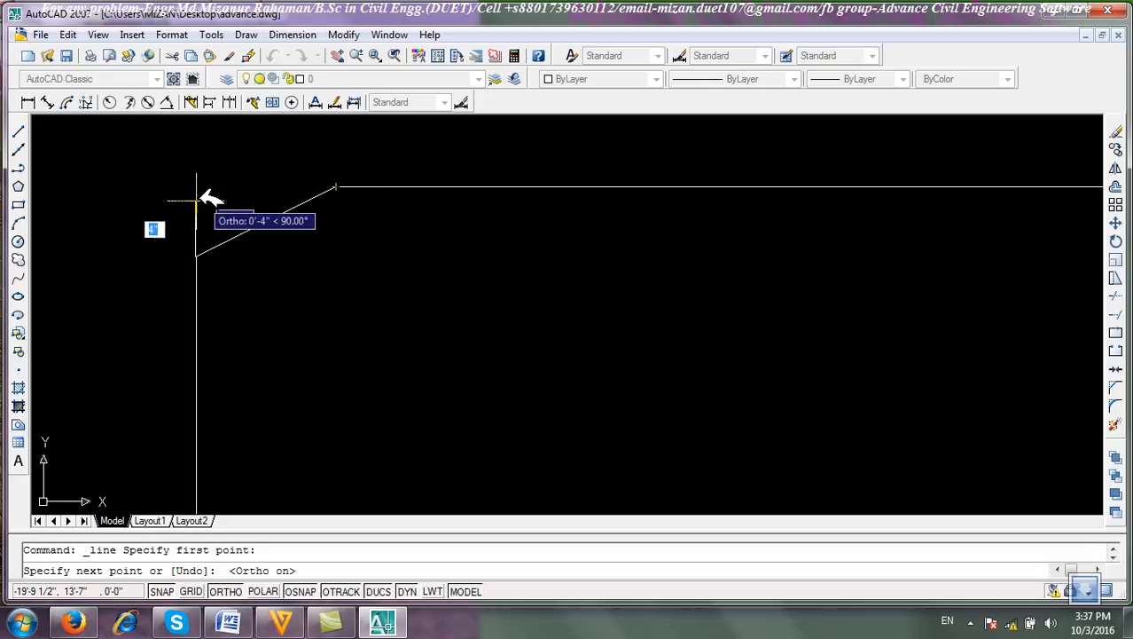
click(196, 187)
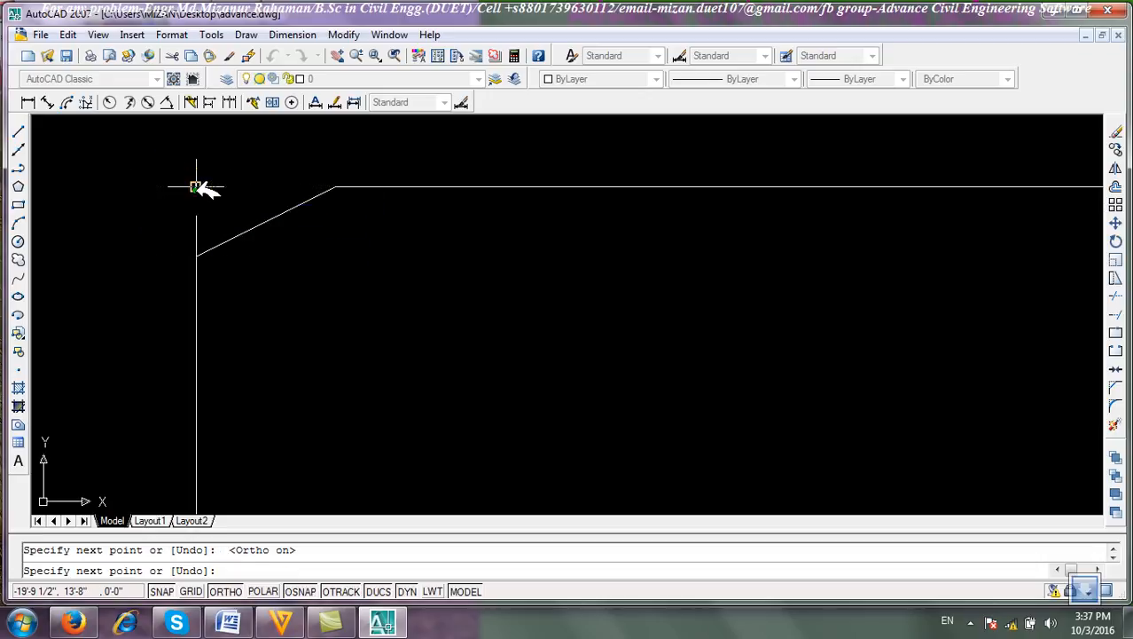
click(329, 187)
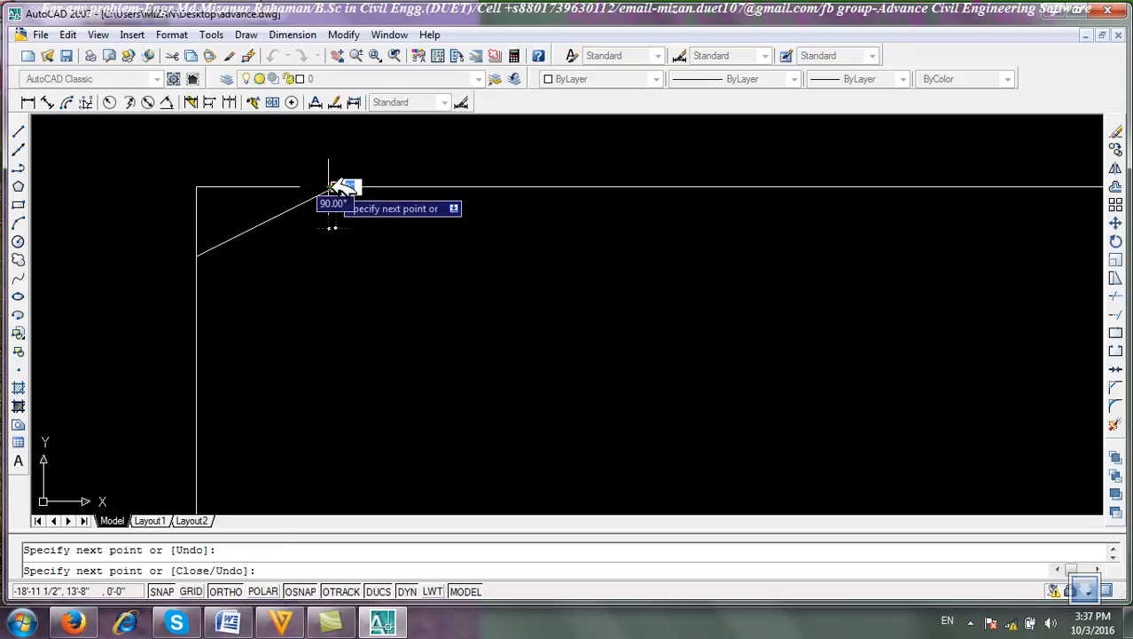
right_click(334, 184)
click(350, 178)
Examine the chamfered rectangle and the lines at its corner.
scroll(253, 253, up, 2)
scroll(249, 329, down, 2)
scroll(207, 309, up, 3)
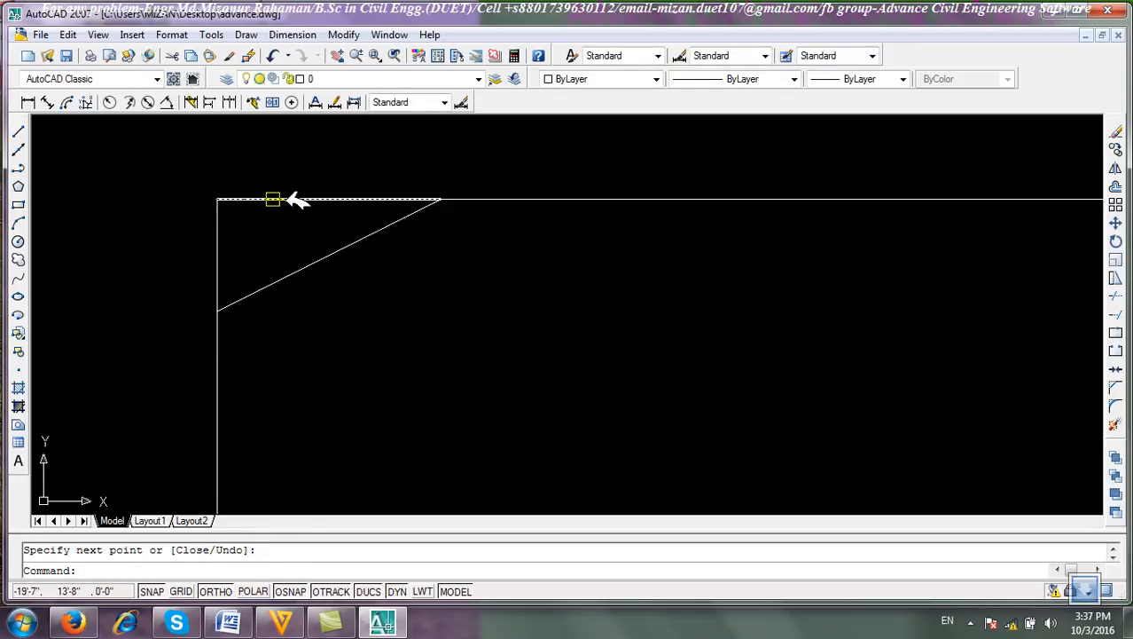
scroll(317, 264, down, 4)
scroll(311, 277, up, 3)
scroll(314, 390, down, 4)
middle_drag(314, 390, 370, 338)
scroll(364, 364, up, 2)
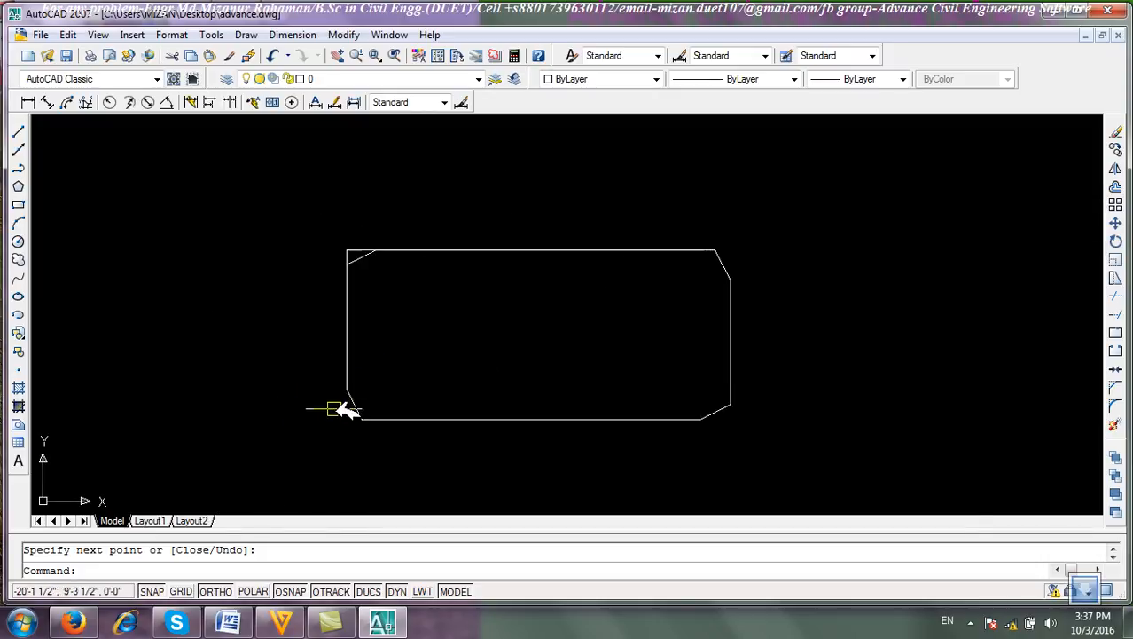
Add a linear dimension to the chamfer's vertical leg at the rectangle's top-left corner.
scroll(351, 409, up, 4)
scroll(483, 462, down, 4)
middle_drag(499, 462, 385, 417)
scroll(798, 429, up, 3)
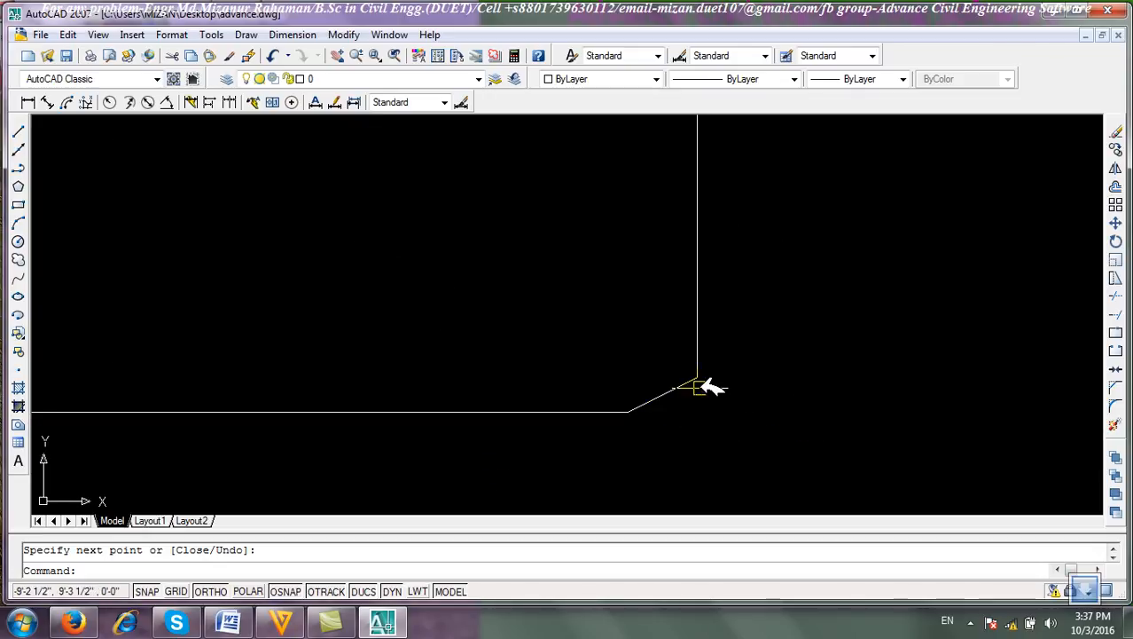
scroll(700, 388, down, 3)
scroll(701, 259, up, 3)
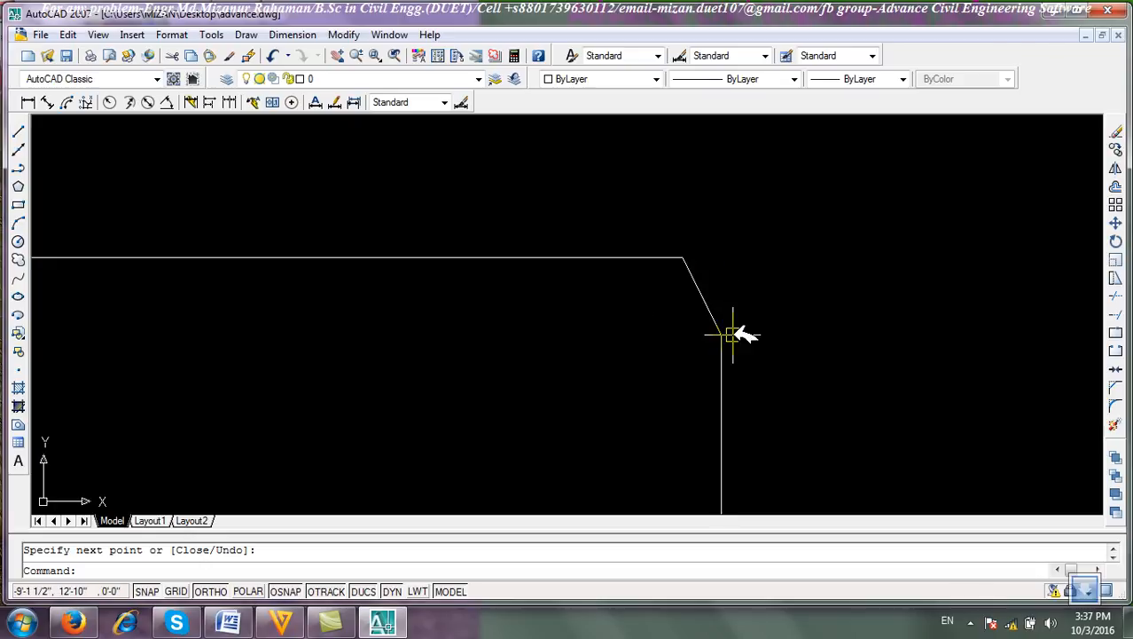
scroll(371, 312, up, 4)
scroll(249, 297, up, 5)
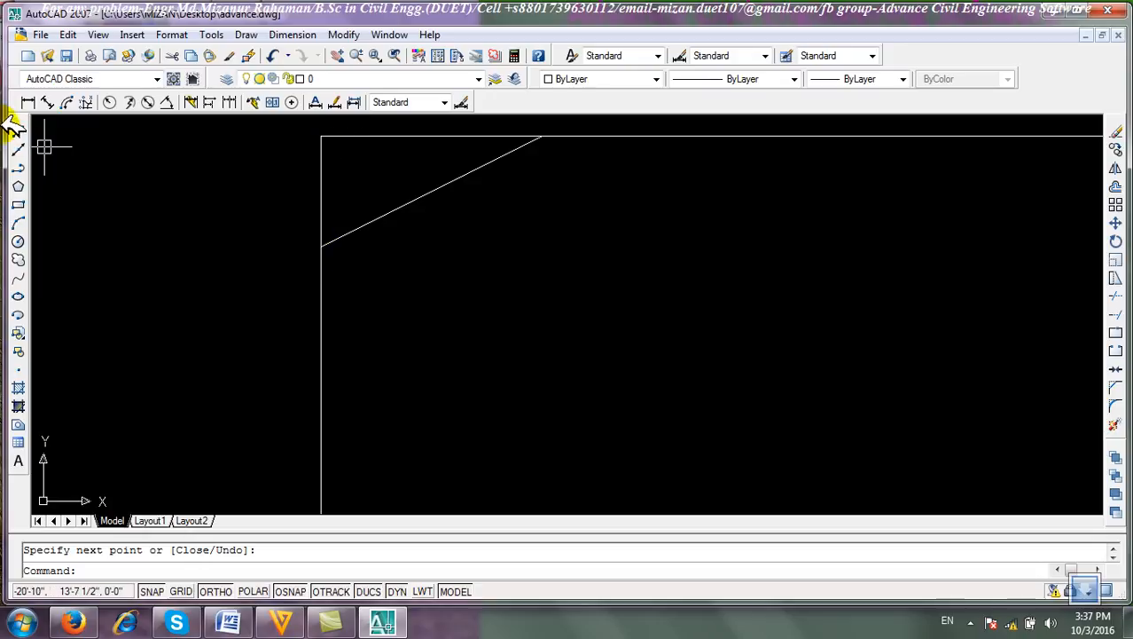
click(28, 102)
middle_drag(396, 242, 518, 383)
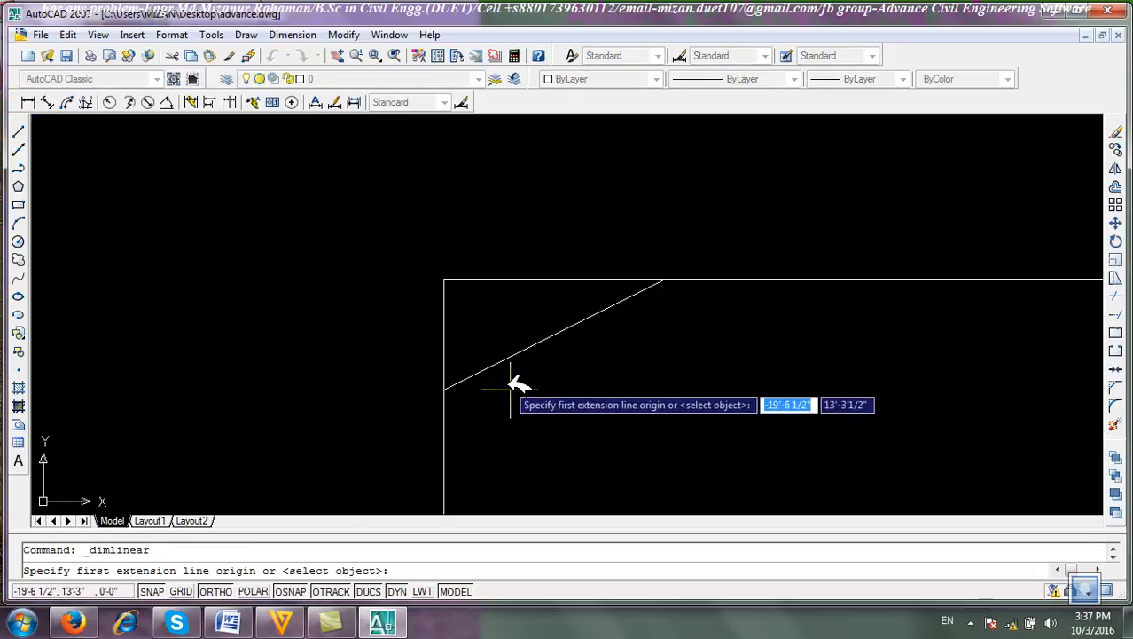
click(444, 388)
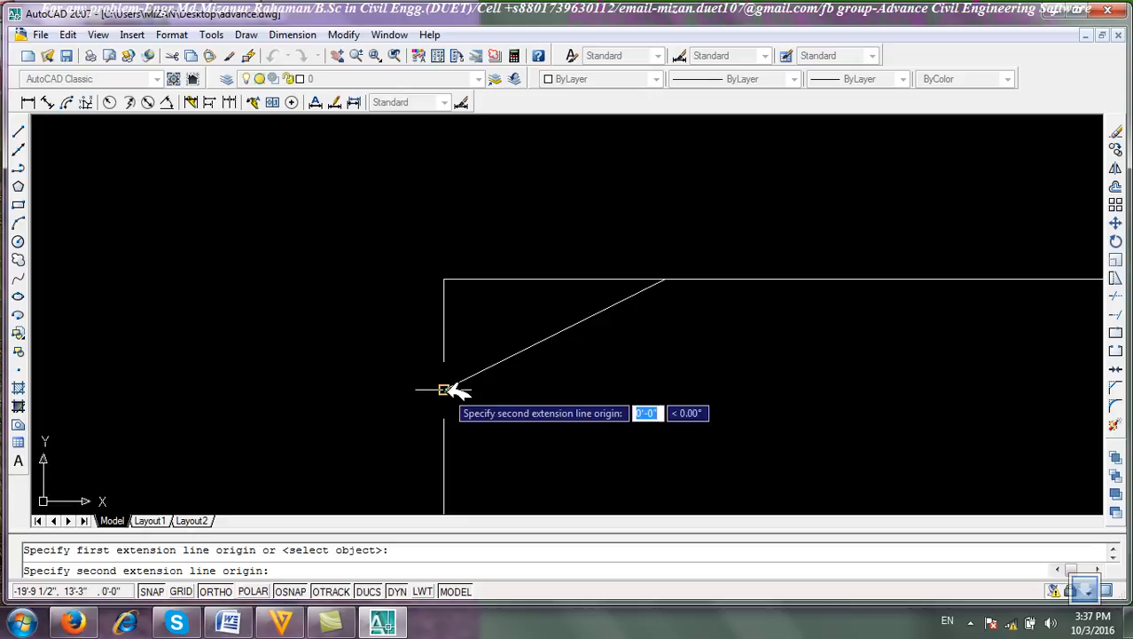
click(445, 279)
click(388, 344)
Add a second linear dimension to the chamfer's horizontal leg along the top edge.
scroll(398, 344, up, 4)
scroll(576, 317, down, 7)
right_click(497, 284)
click(523, 296)
scroll(468, 390, up, 3)
click(464, 382)
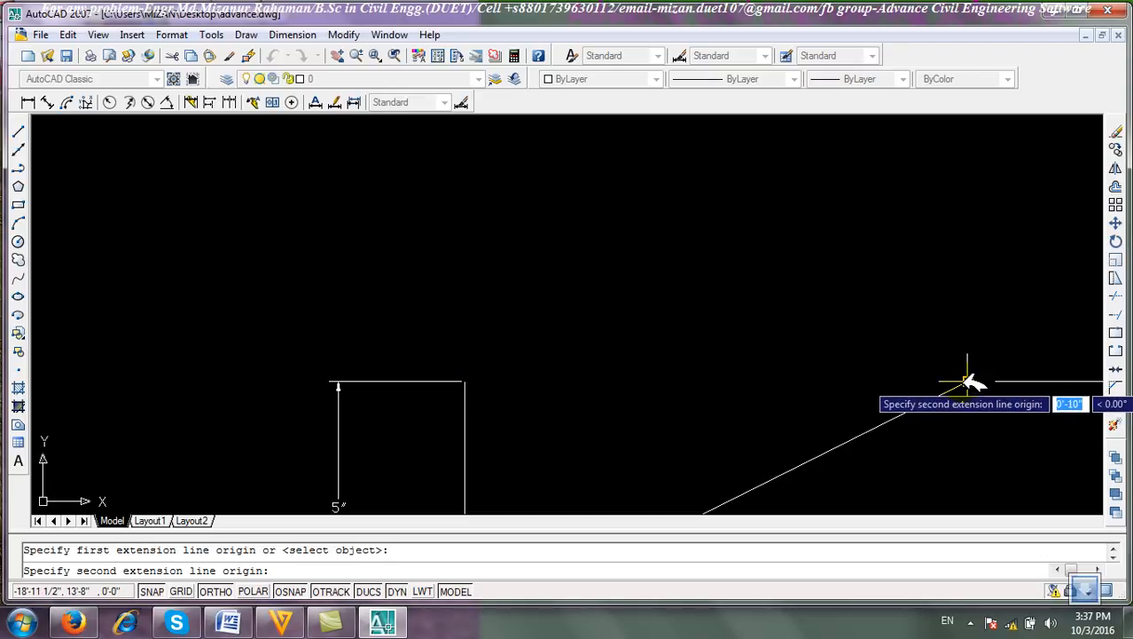
click(962, 381)
click(937, 326)
Window-select both chamfer dimensions and the corner lines and erase them.
scroll(789, 355, up, 2)
scroll(794, 352, down, 4)
middle_drag(793, 352, 804, 243)
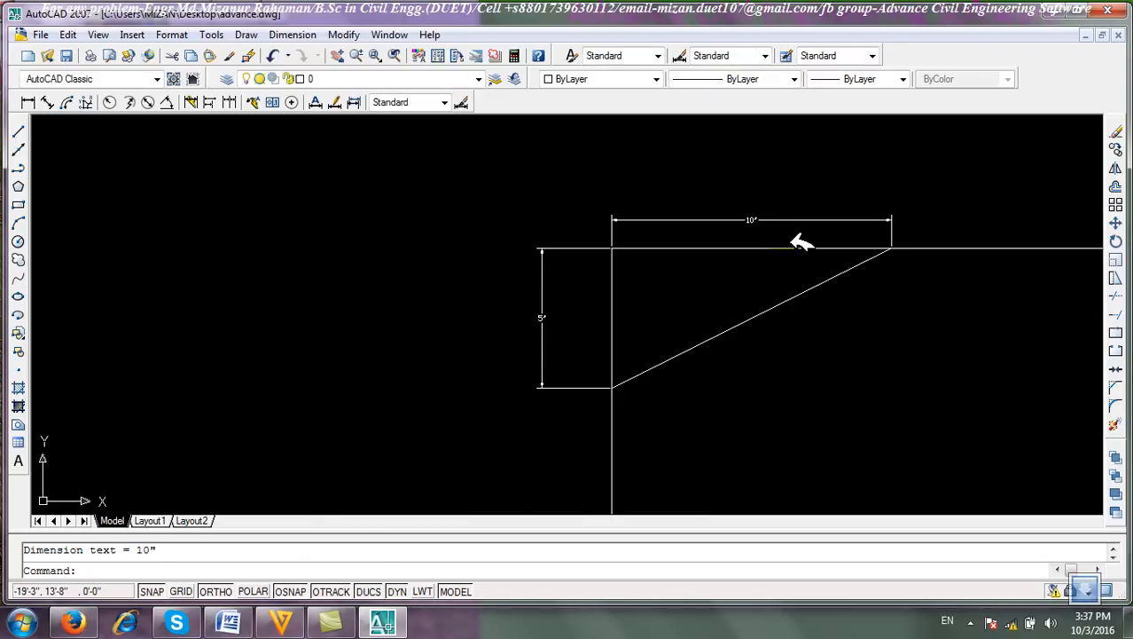
click(920, 231)
click(612, 192)
click(576, 413)
click(512, 303)
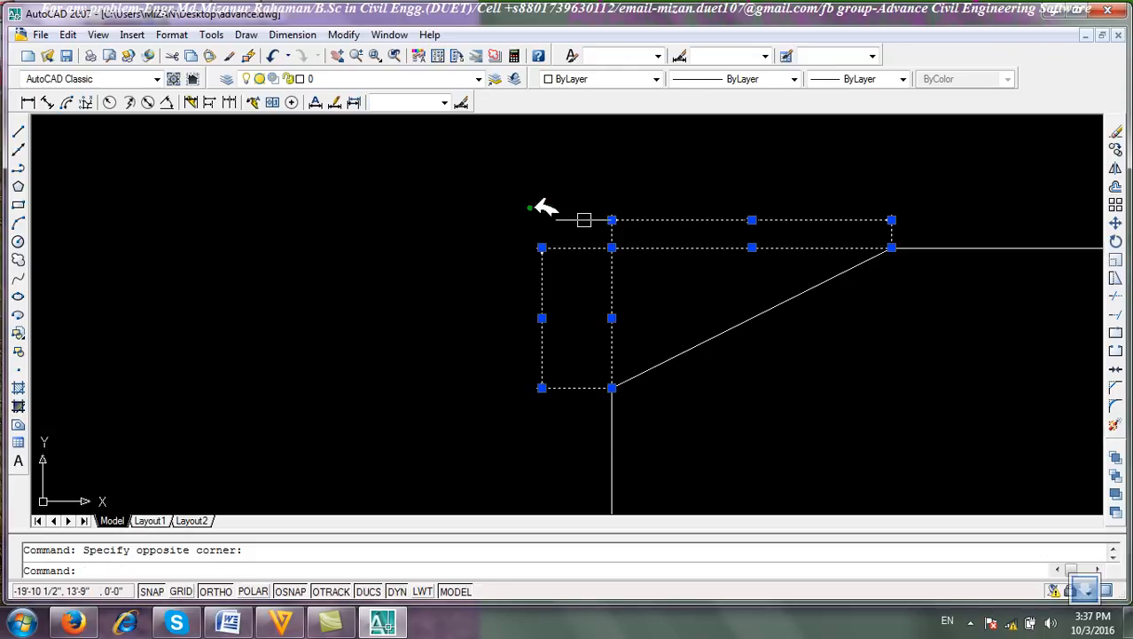
click(1115, 131)
Window-select the chamfered rectangle and erase it.
scroll(196, 363, down, 1)
scroll(514, 266, down, 4)
click(701, 379)
click(432, 218)
click(1115, 131)
Draw a rectangle with the Fillet option set to radius 5, picking both corners.
click(18, 204)
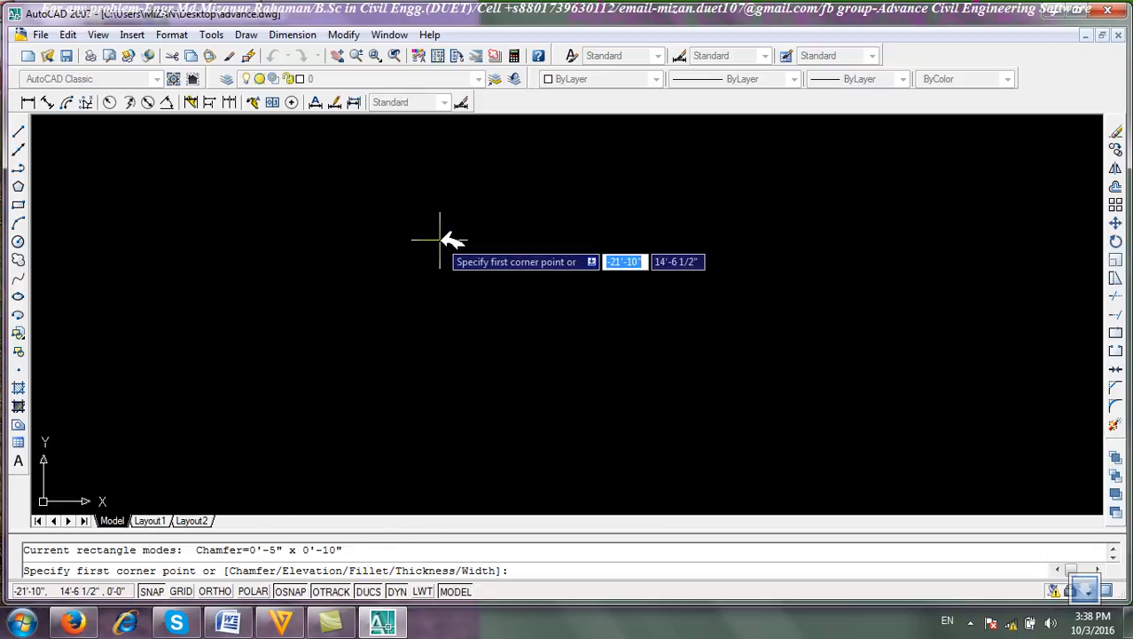
text(f)
key(Return)
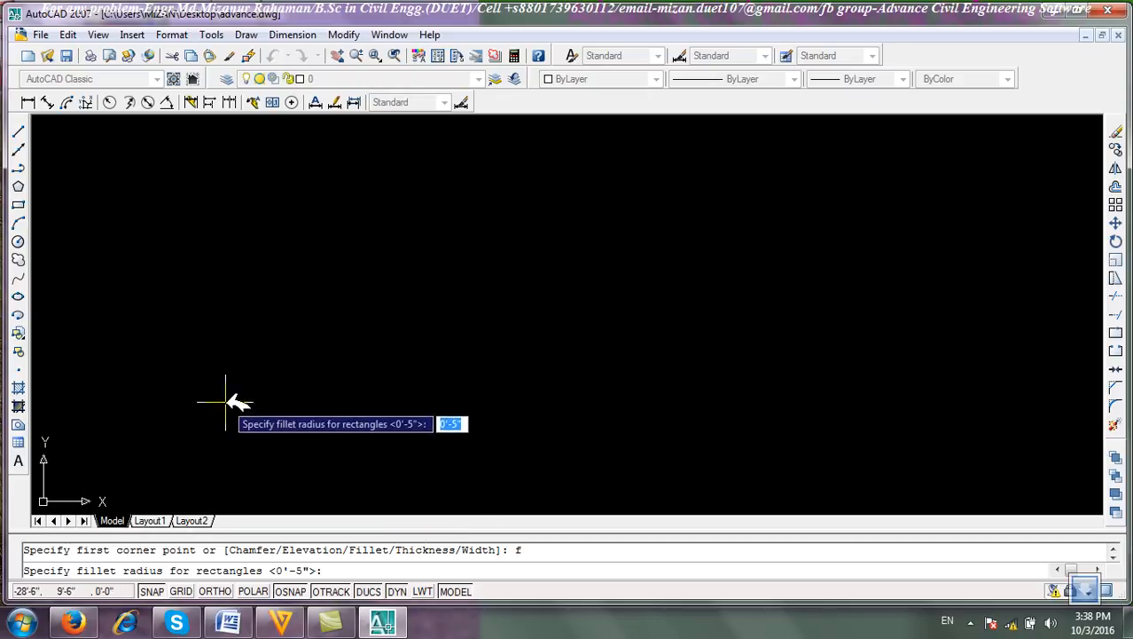
text(5)
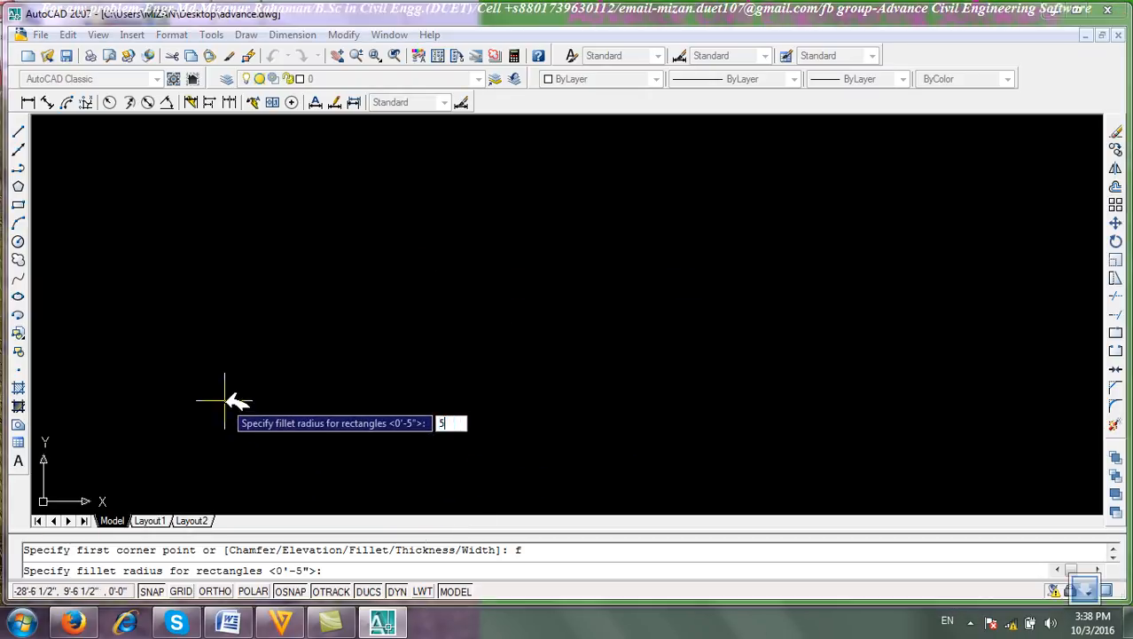
key(Return)
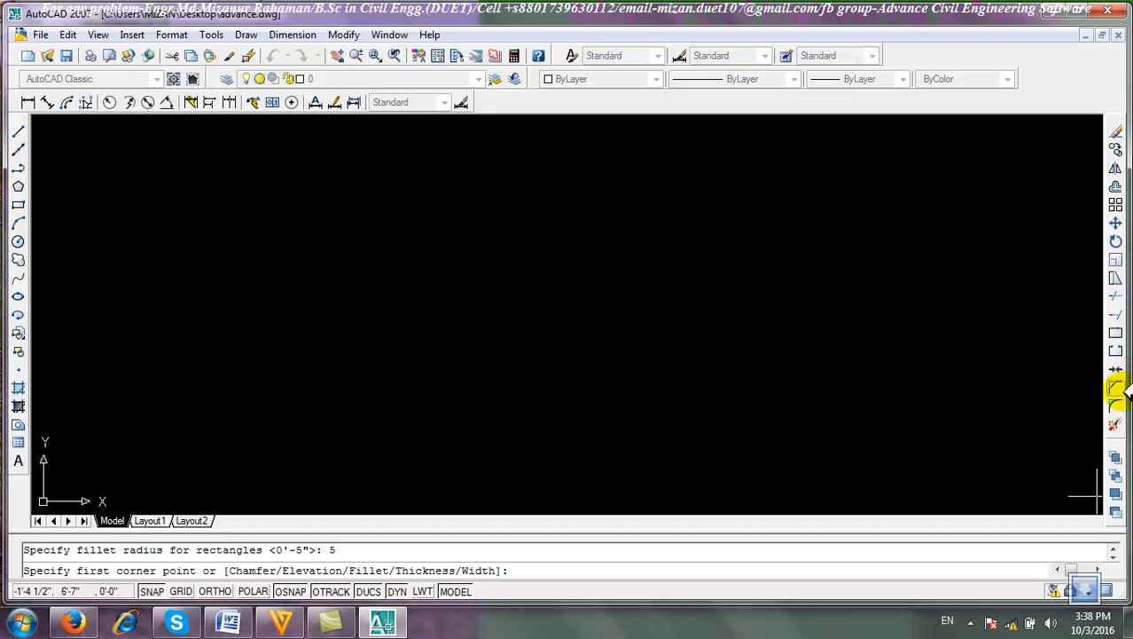
click(161, 229)
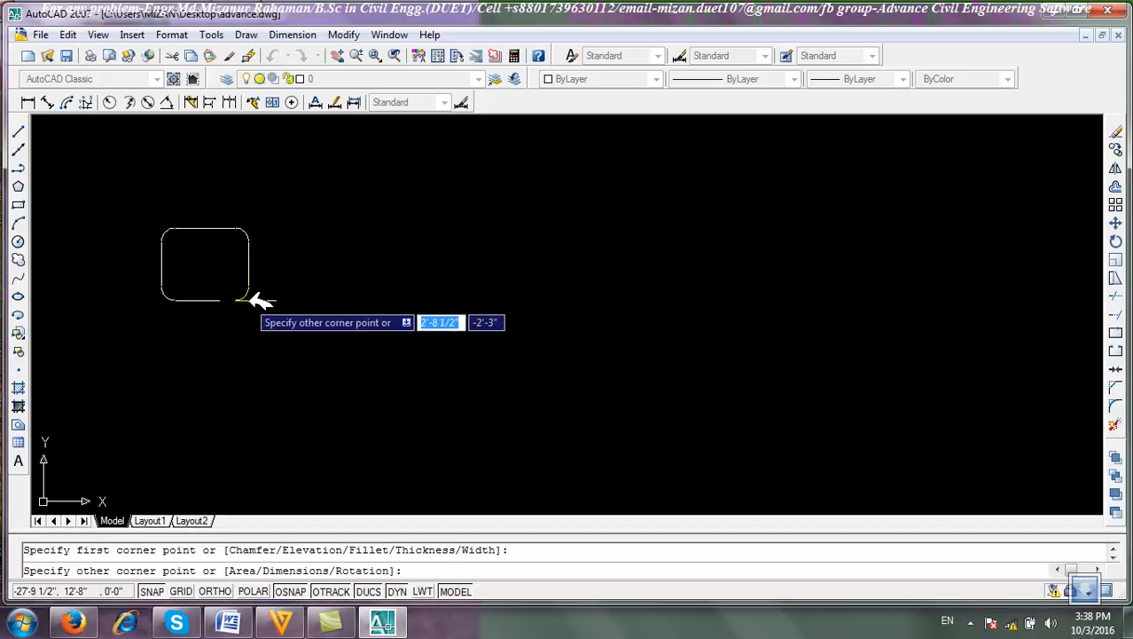
click(232, 290)
Draw a second, larger filleted rectangle to the left of the first one.
scroll(232, 290, up, 4)
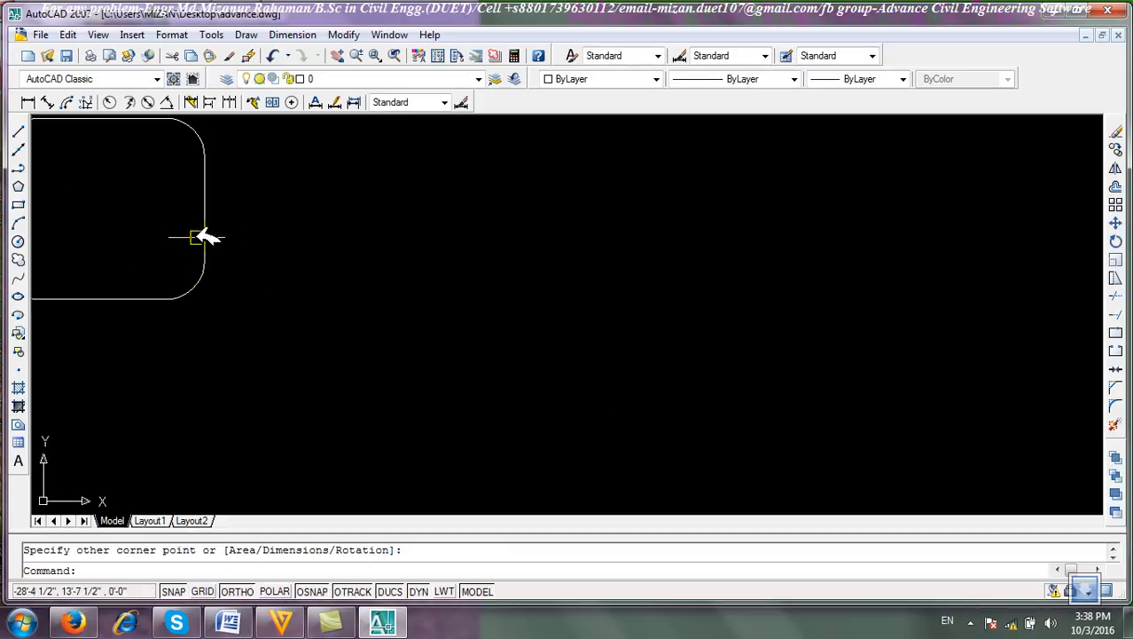
scroll(228, 387, down, 2)
middle_drag(228, 388, 651, 436)
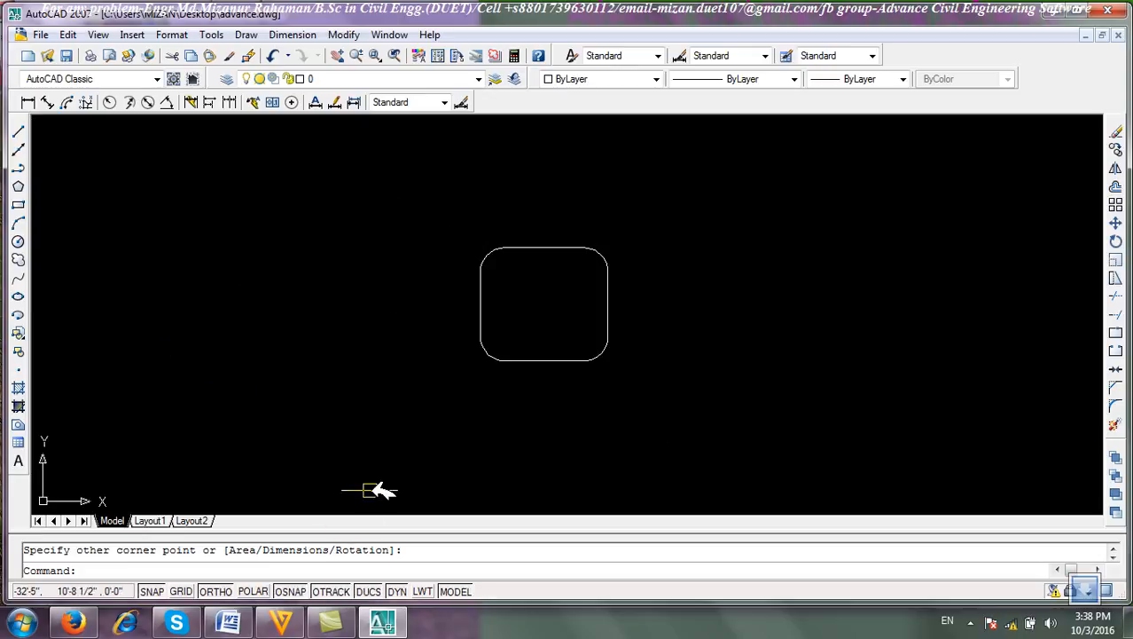
click(19, 204)
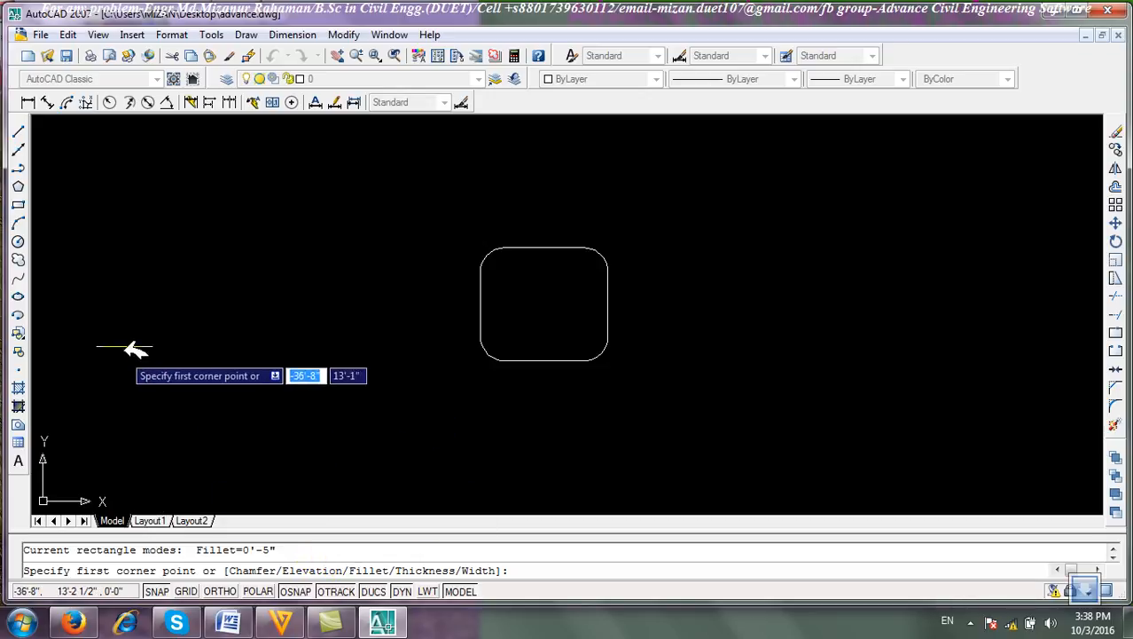
click(145, 214)
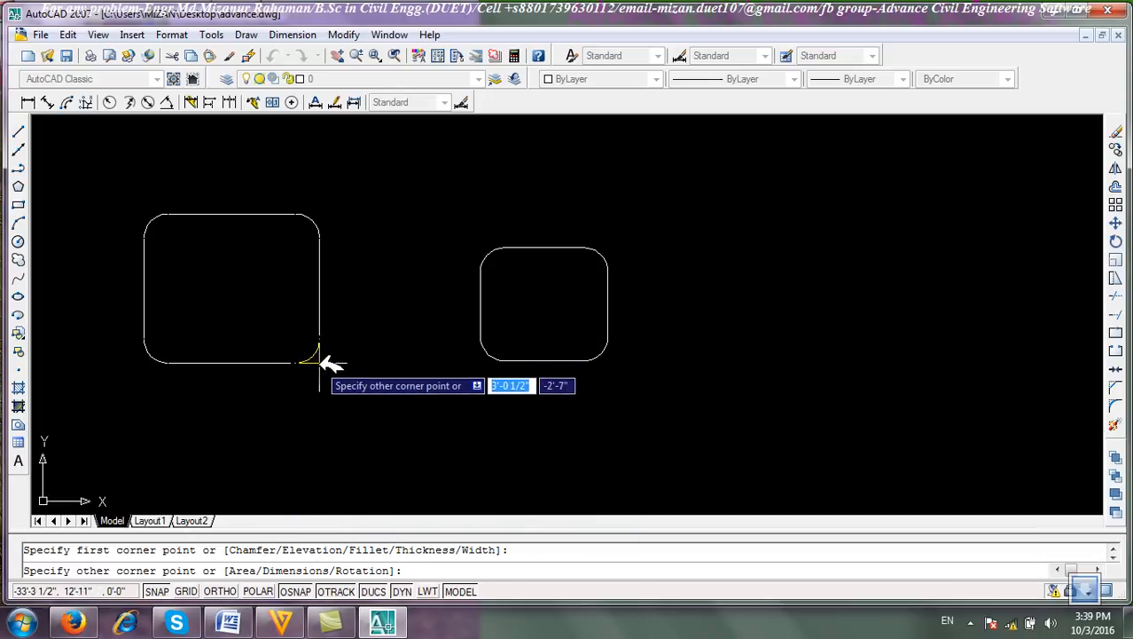
click(318, 343)
Crossing-select both filleted rectangles and erase them.
click(652, 403)
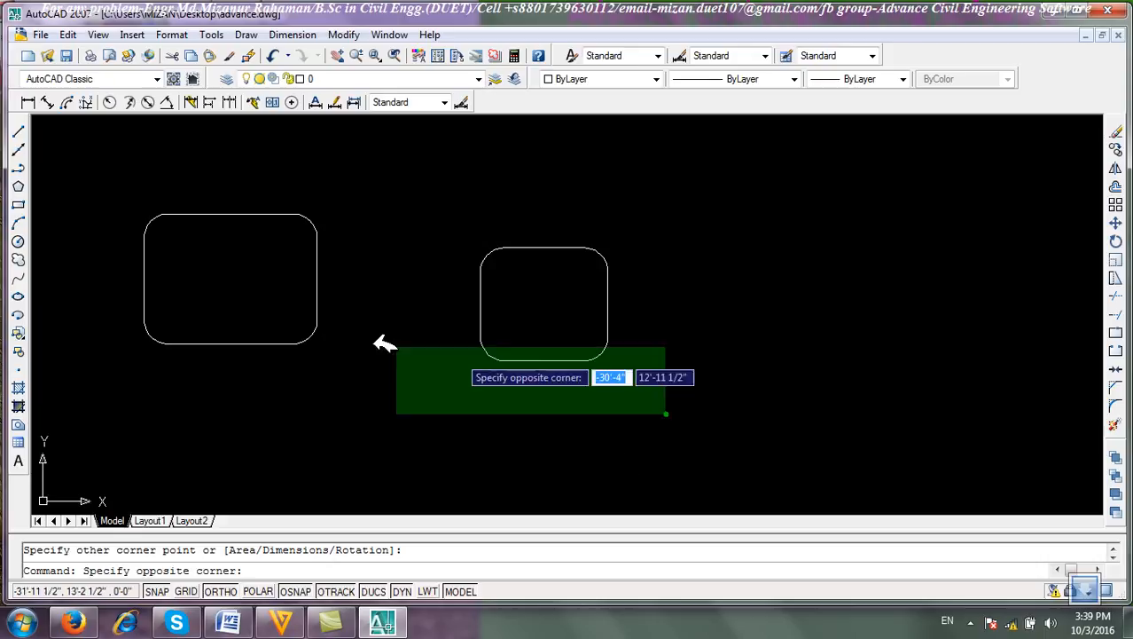
click(178, 296)
click(1116, 131)
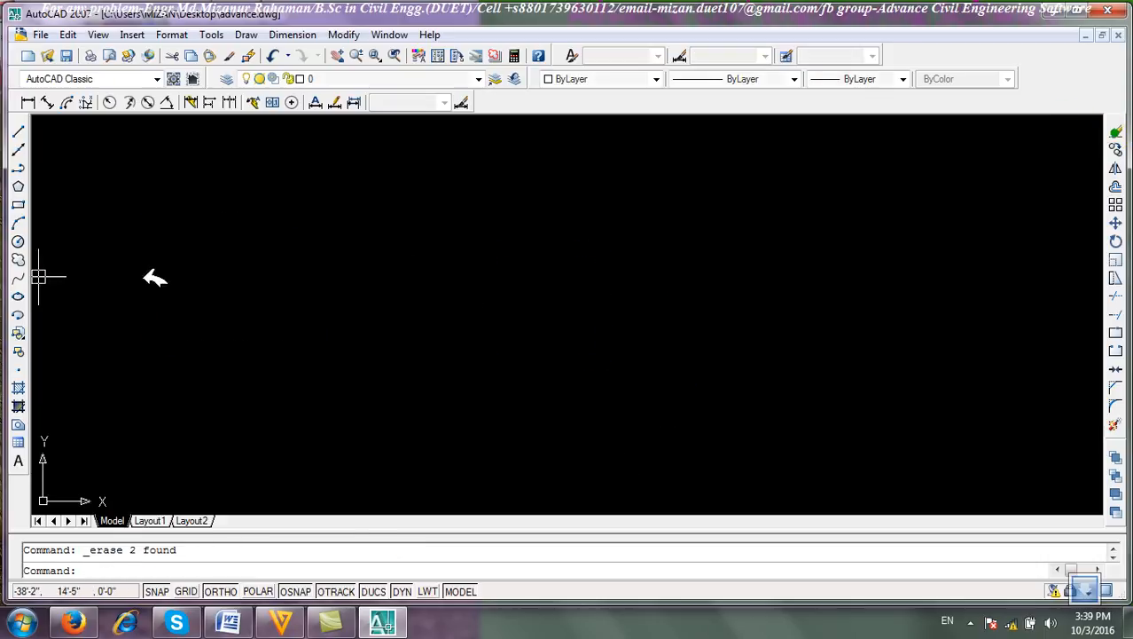
Draw a rectangle at elevation 10' using the Area option with 1000 square inches and length 5'.
click(18, 204)
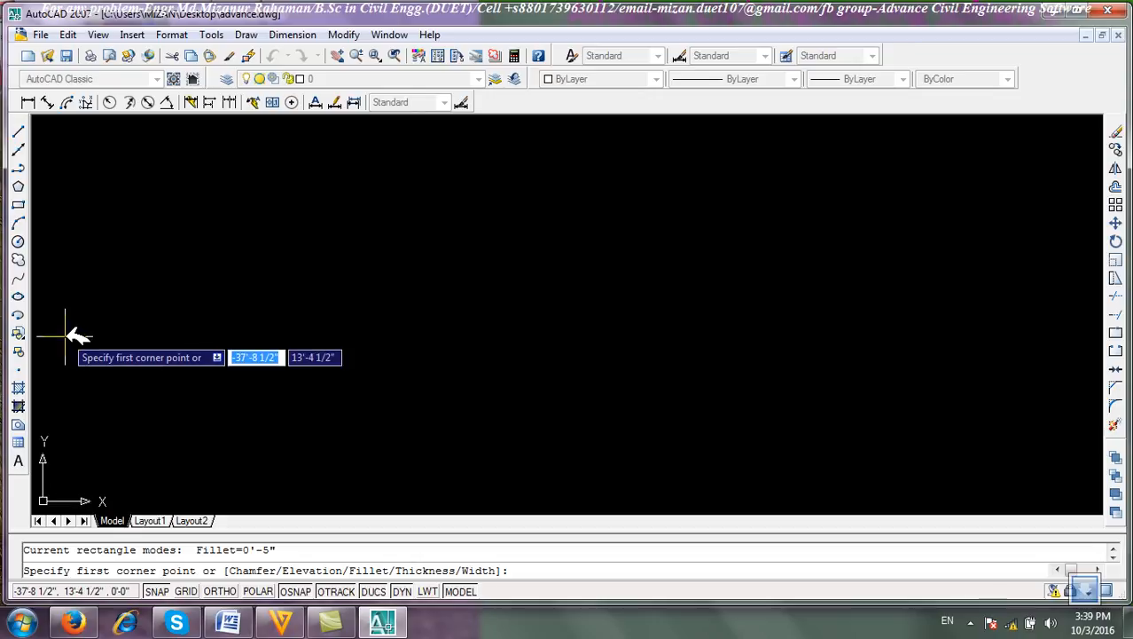
text(e)
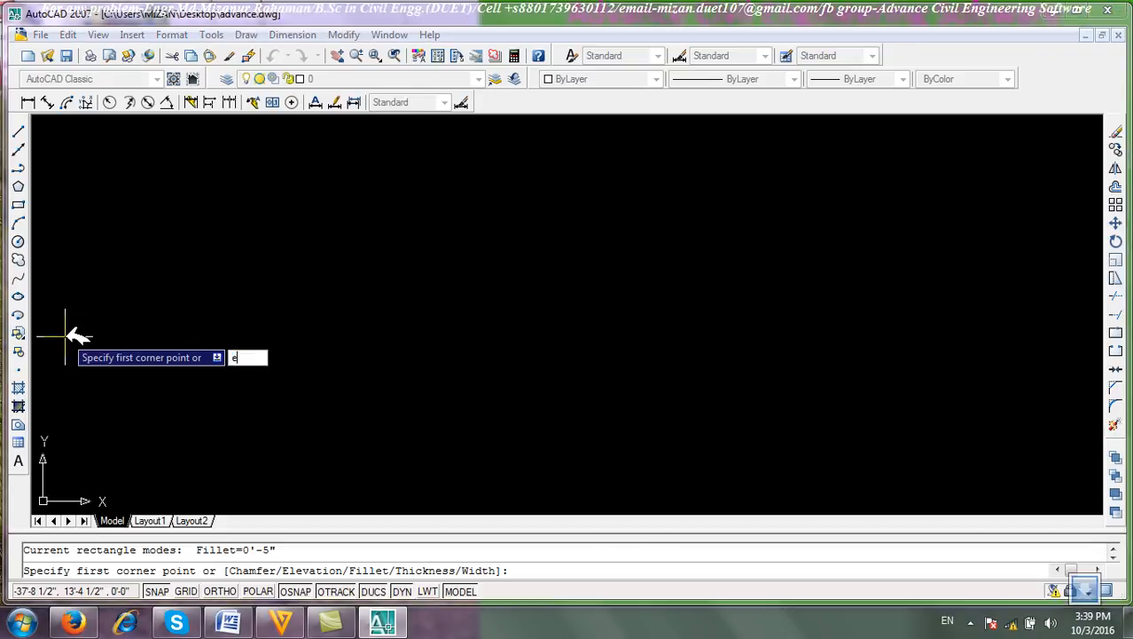
key(Return)
text(10')
key(Return)
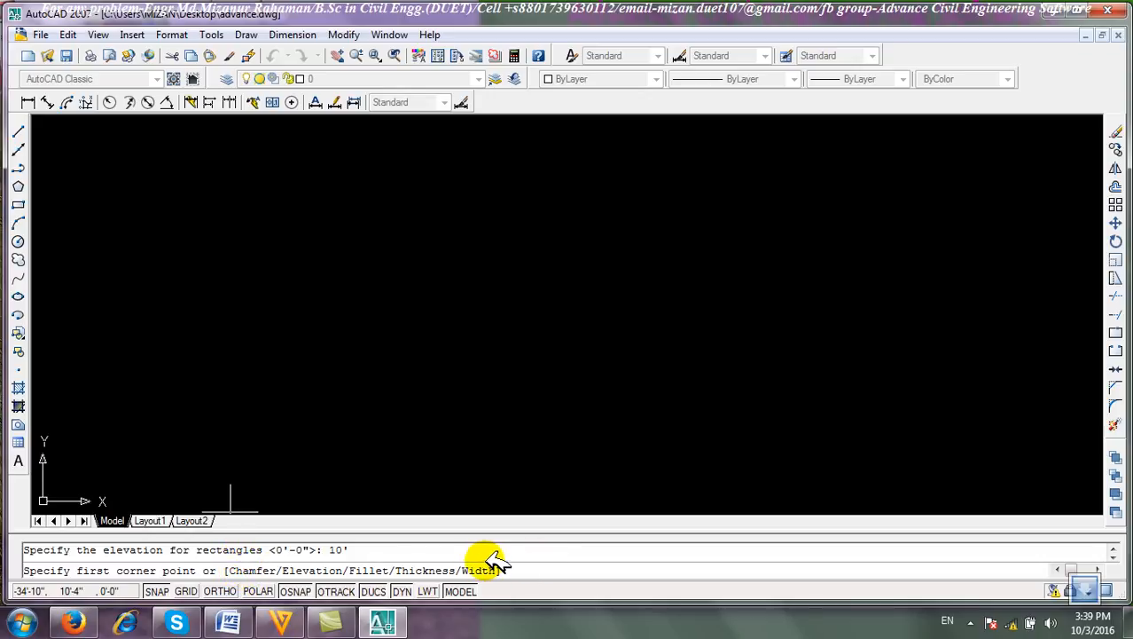
click(196, 290)
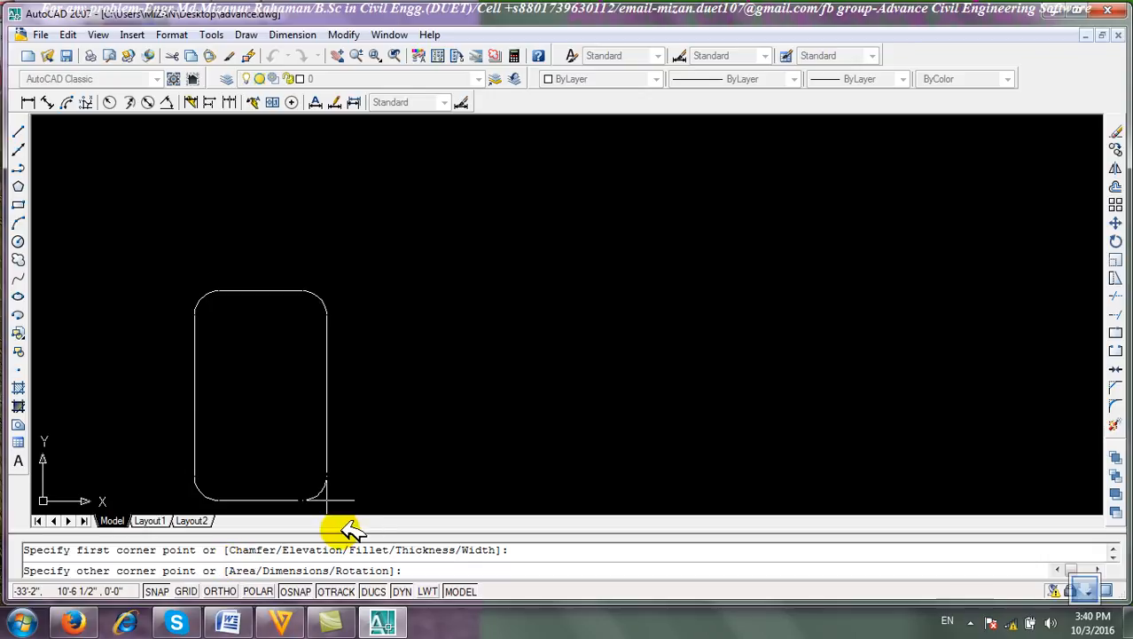
key(Return)
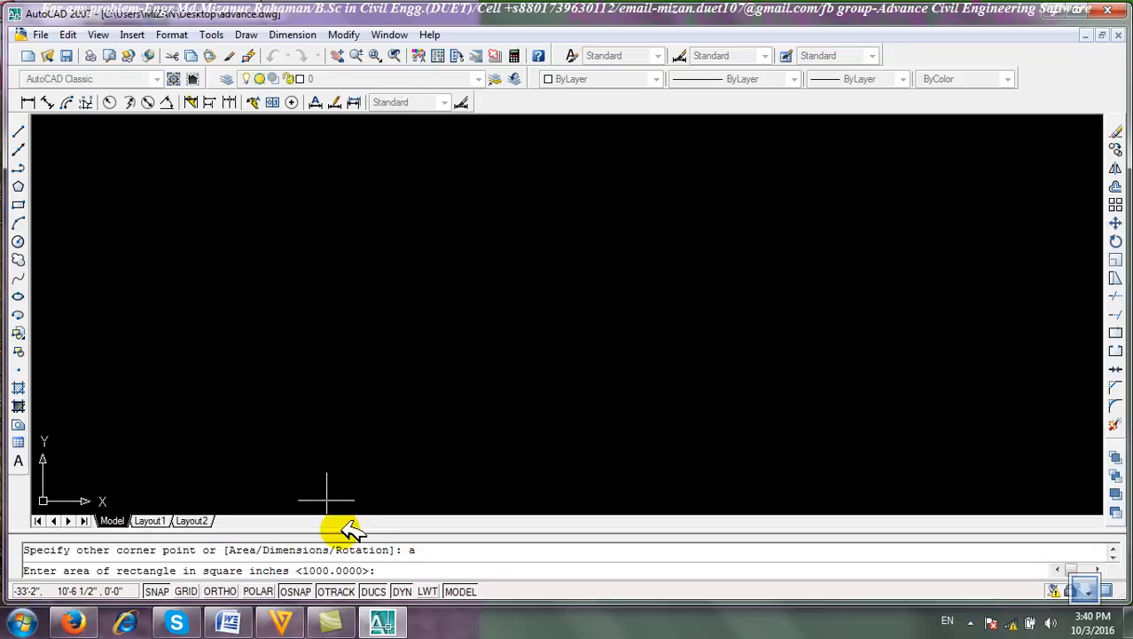
key(Return)
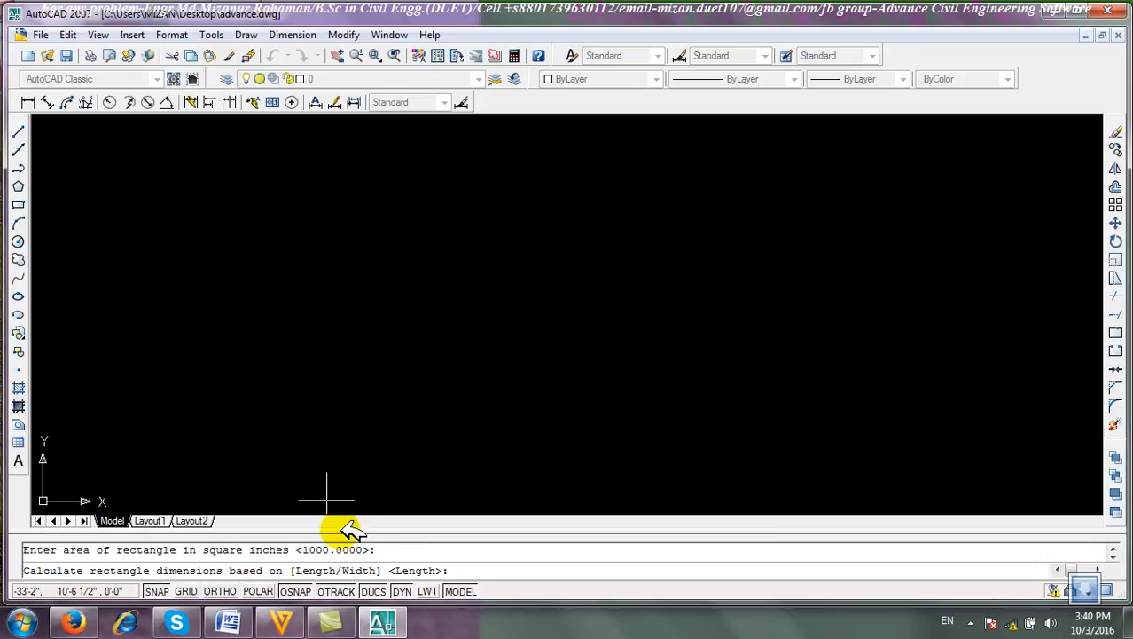
key(Return)
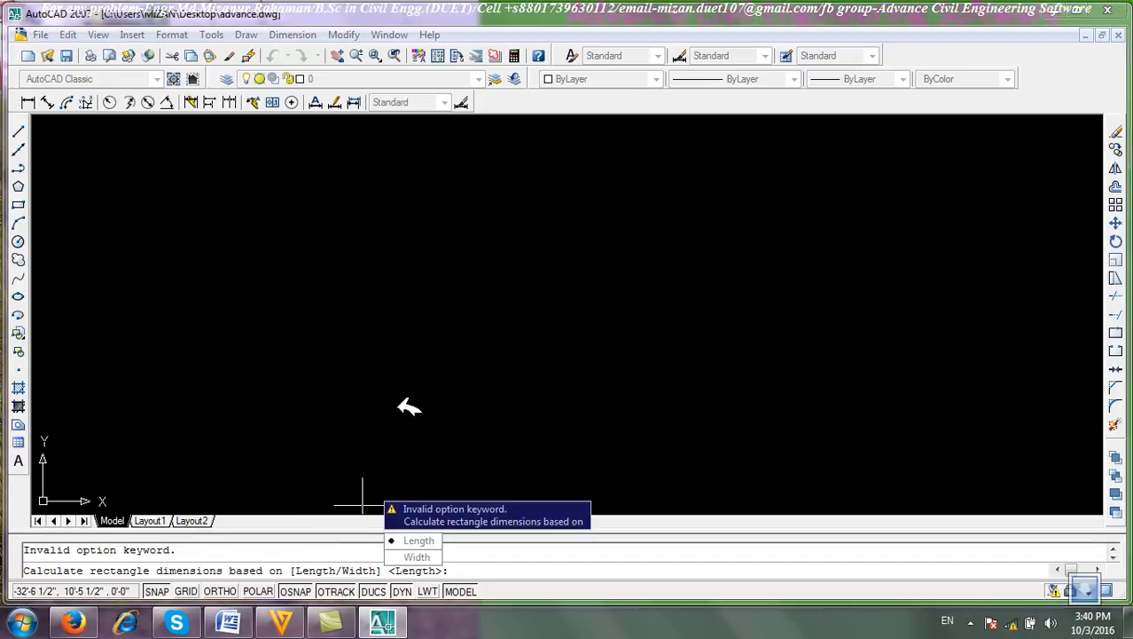
click(416, 541)
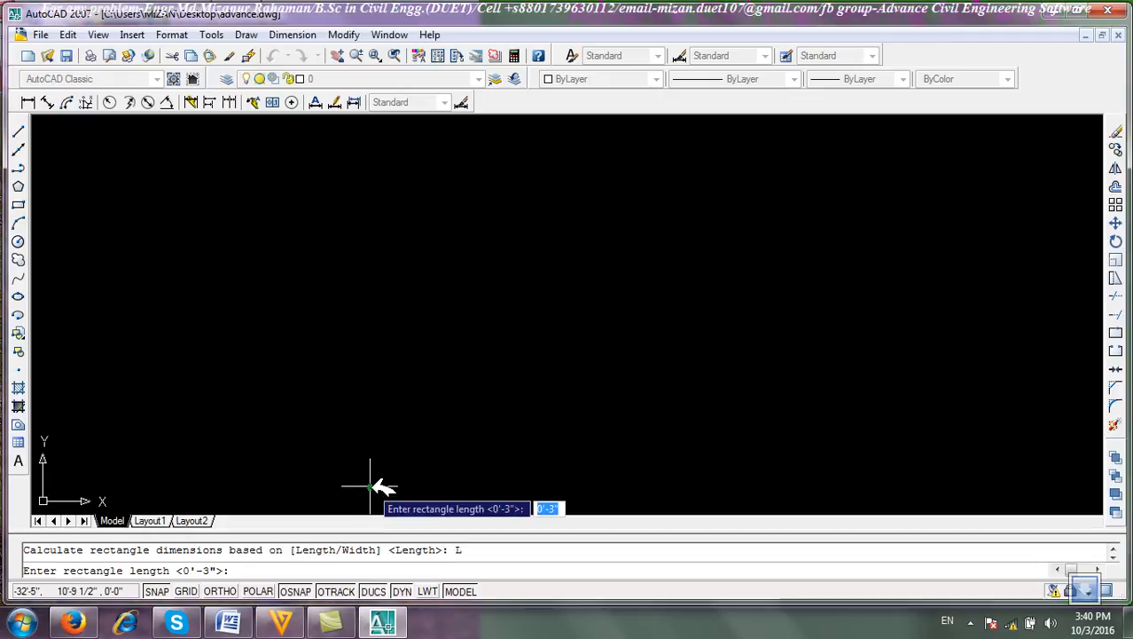
text(5')
key(Return)
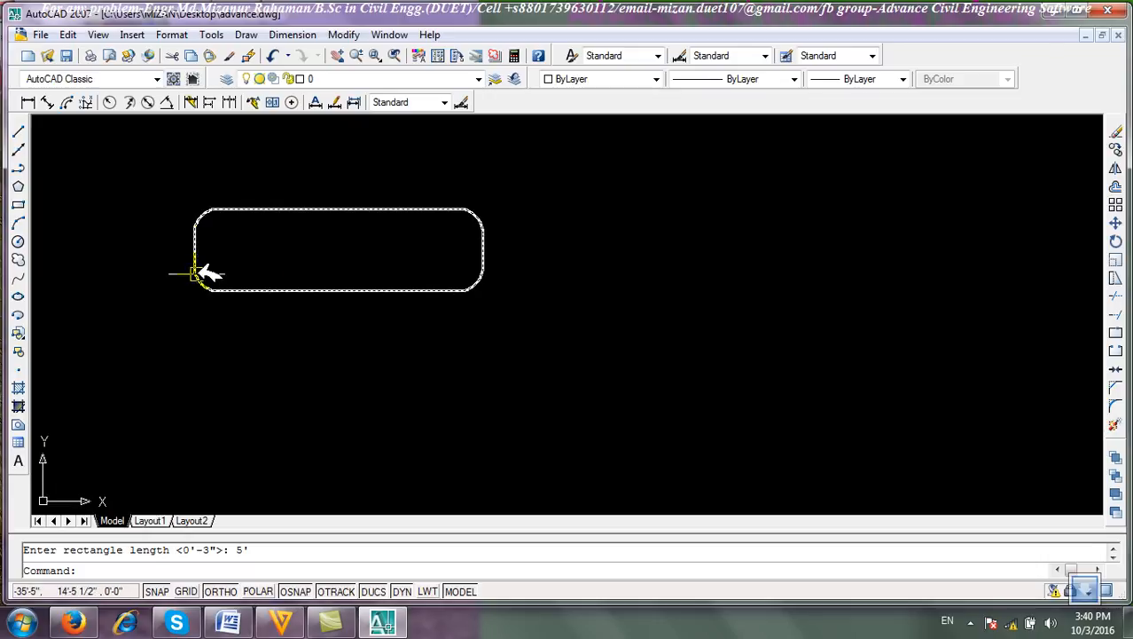
Window-select the area-based rectangle and erase it.
scroll(201, 284, up, 3)
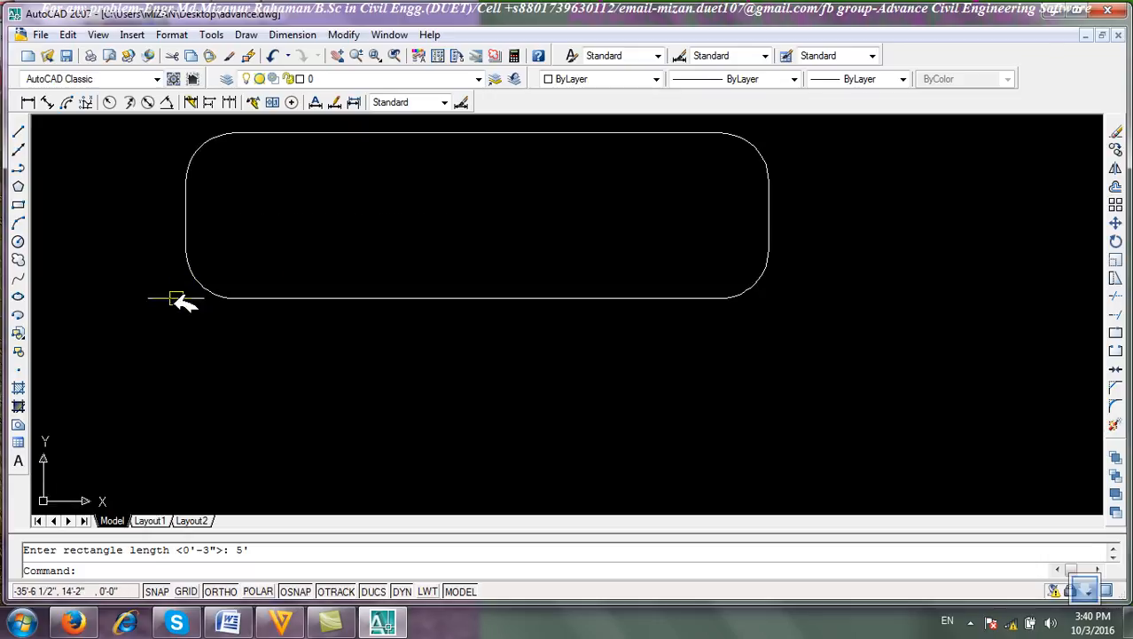
scroll(348, 308, down, 2)
middle_drag(401, 344, 489, 387)
click(642, 413)
click(445, 227)
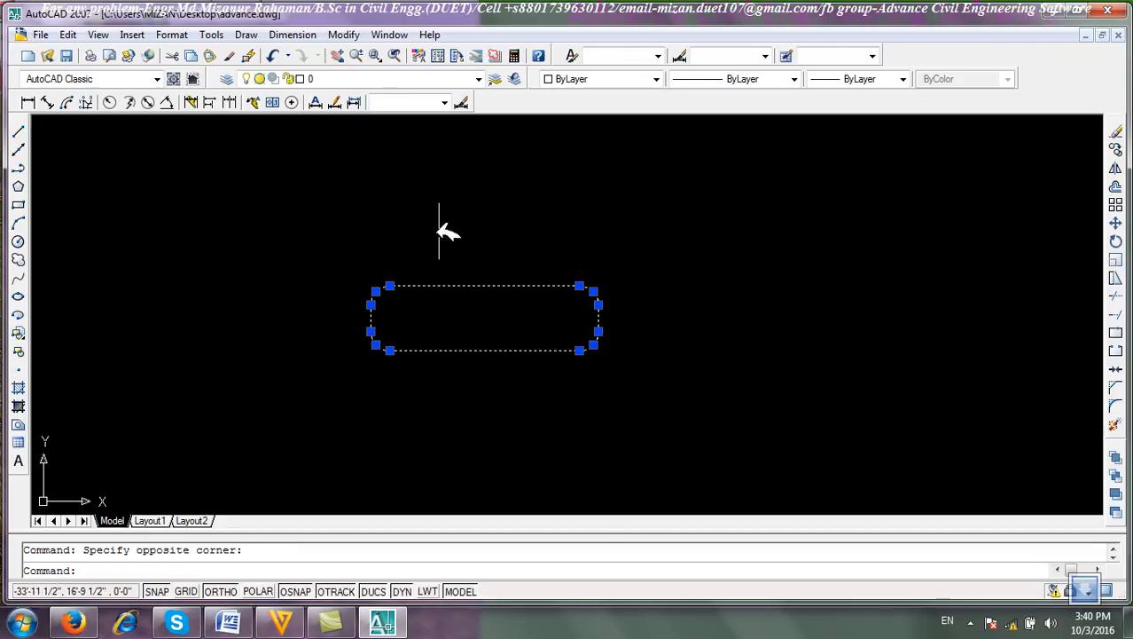
click(1116, 131)
Draw a rectangle with the fillet radius reset to 0, picking both corners.
click(18, 204)
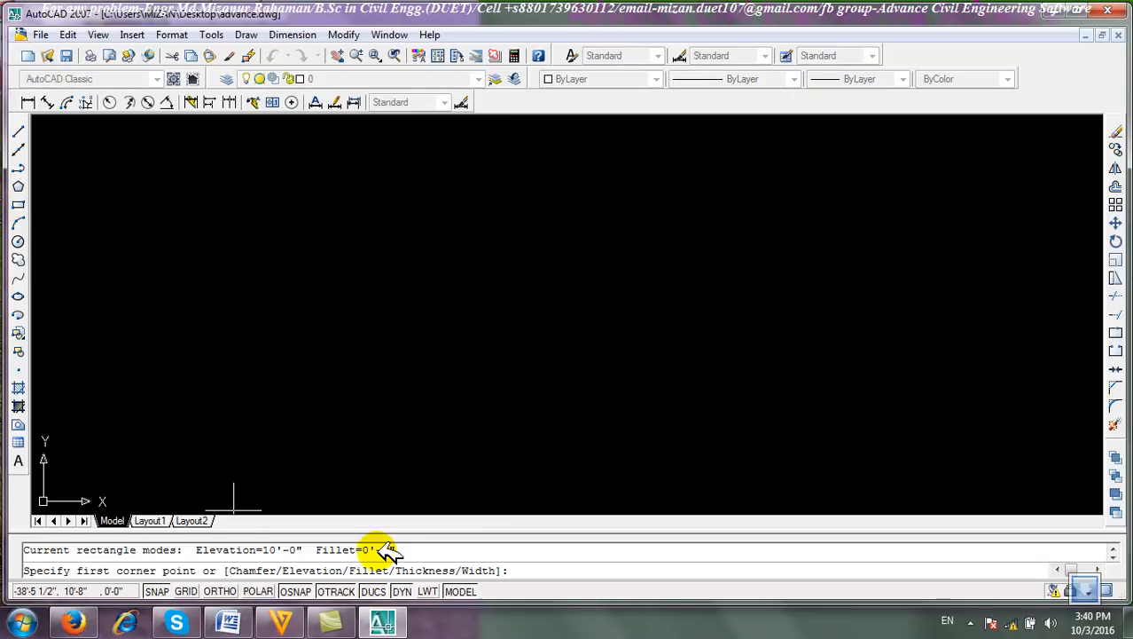
text(f)
key(Return)
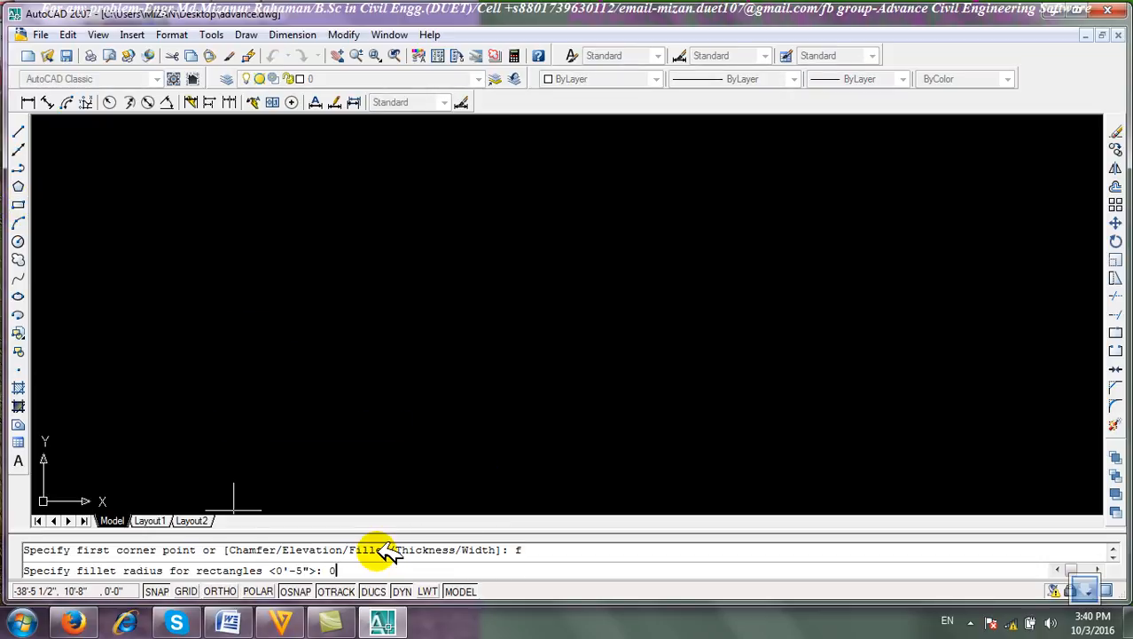
text(0)
key(Return)
click(202, 288)
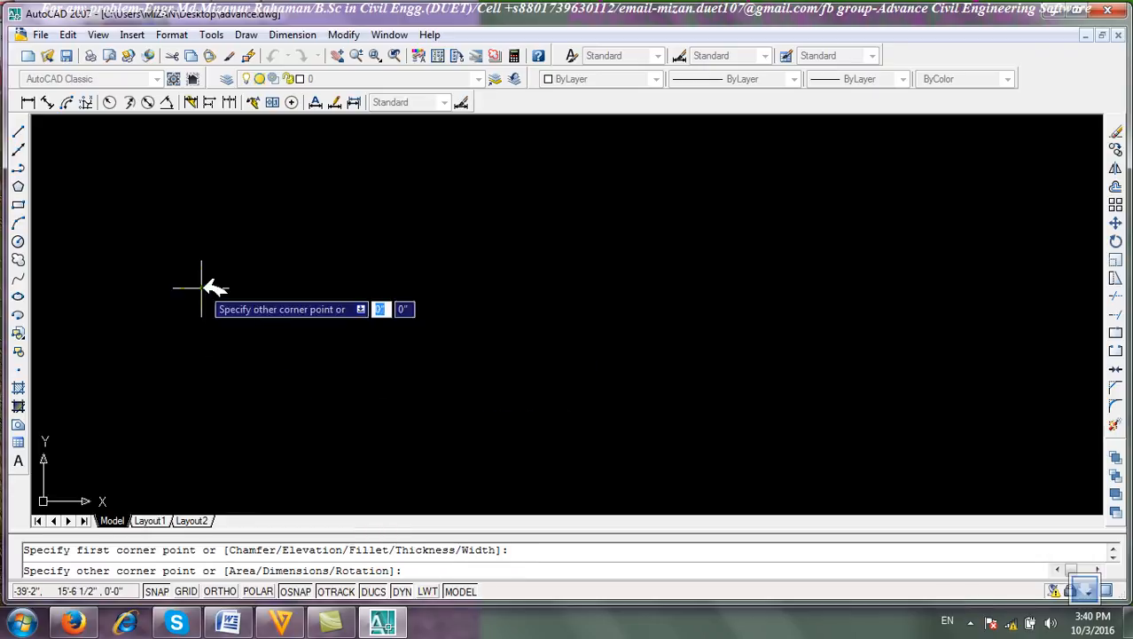
click(481, 422)
Crossing-select the plain rectangle and erase it.
click(582, 337)
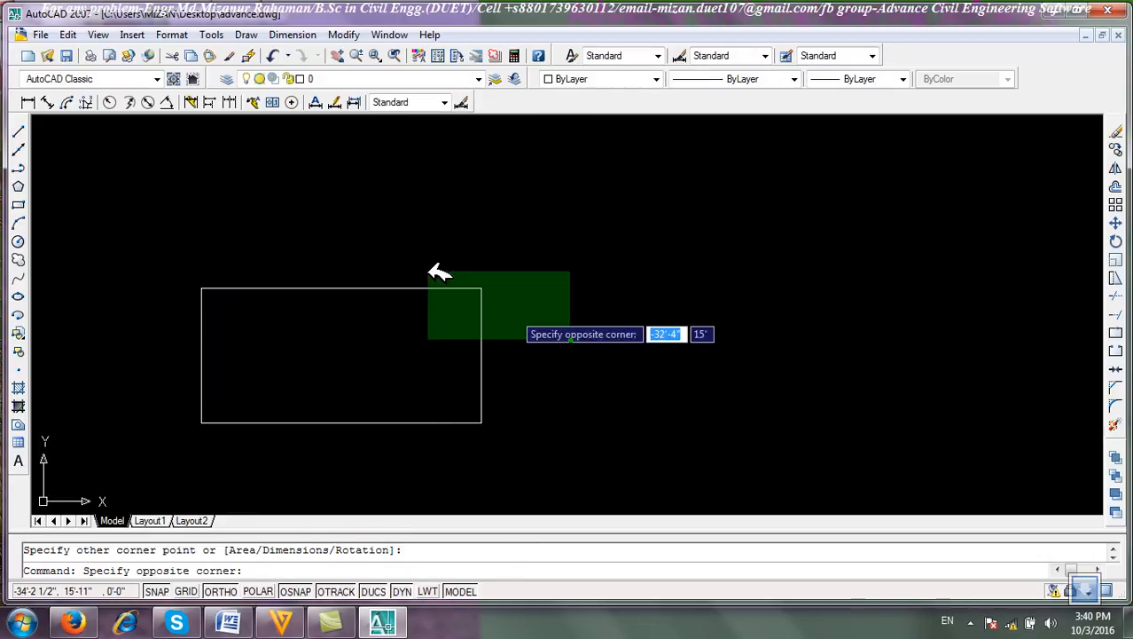
click(325, 190)
click(1115, 130)
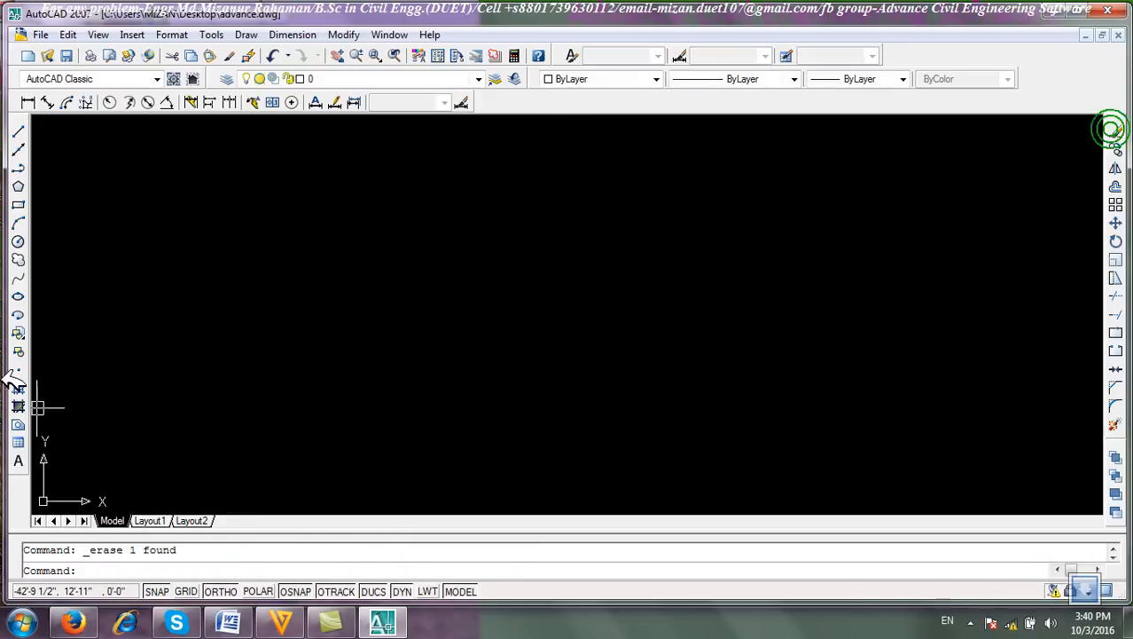
Start a three-point arc, picking its start point and, with Ortho off, its second point.
click(19, 222)
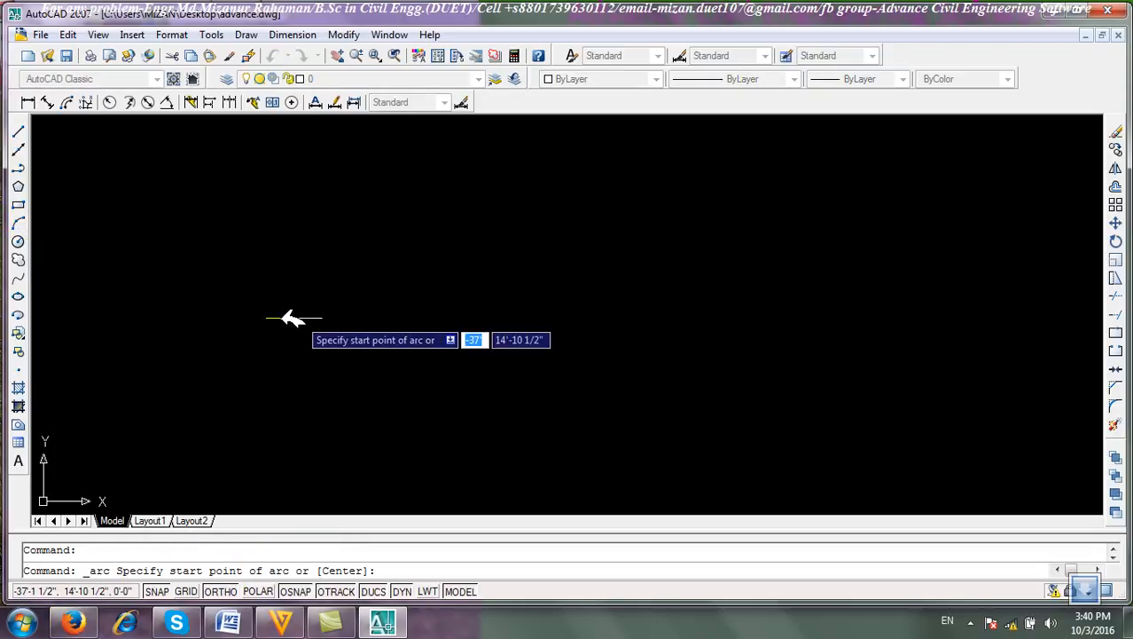
click(207, 334)
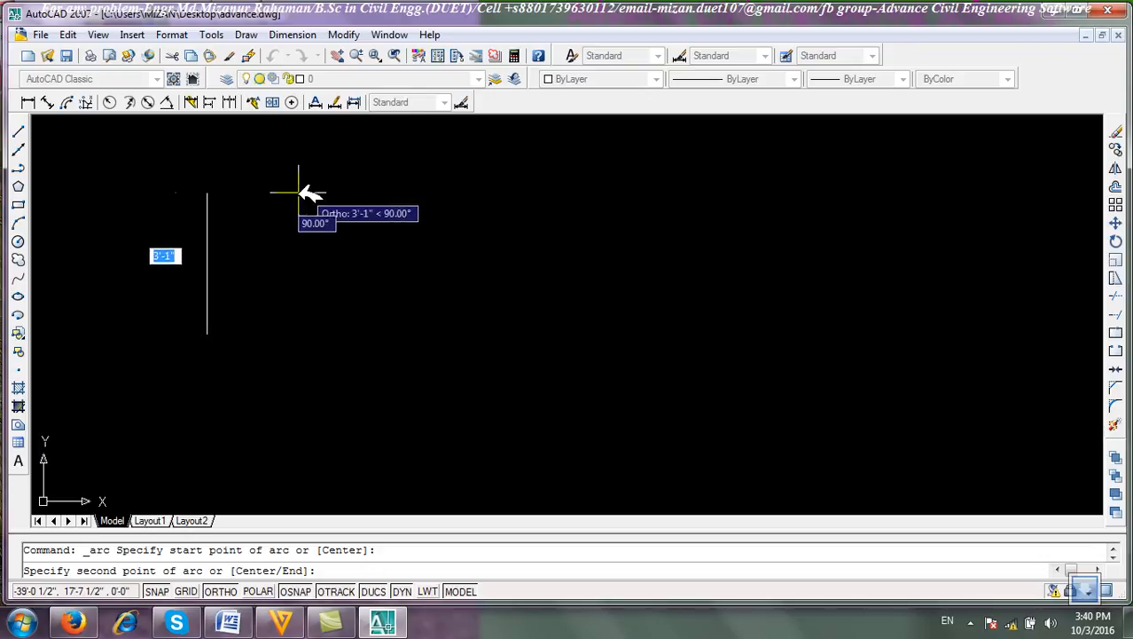
key(F8)
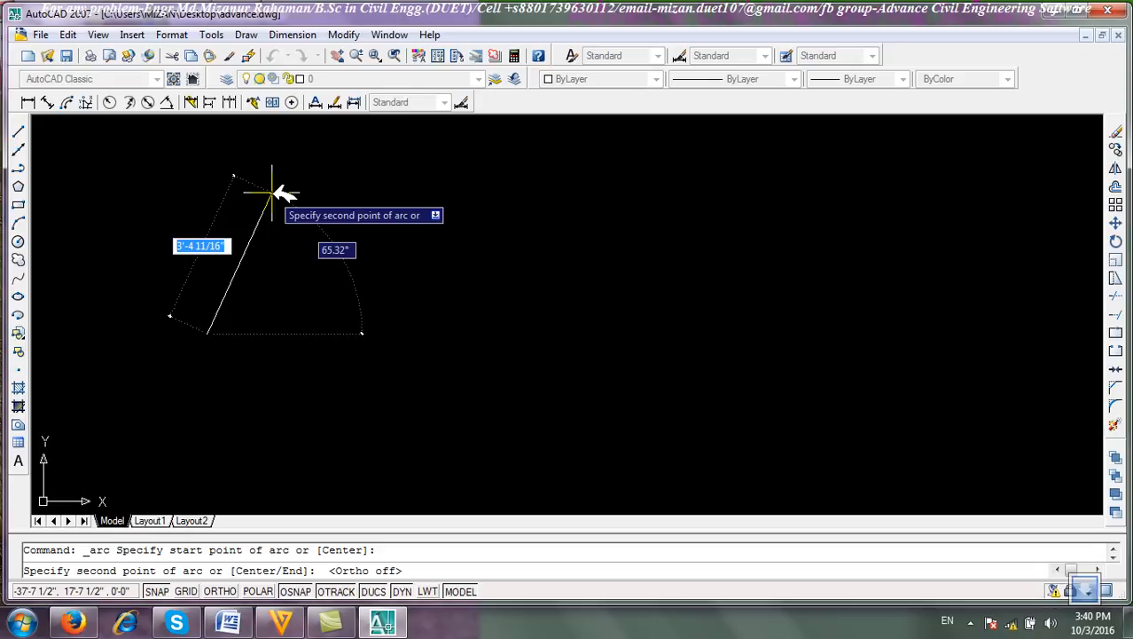
click(272, 190)
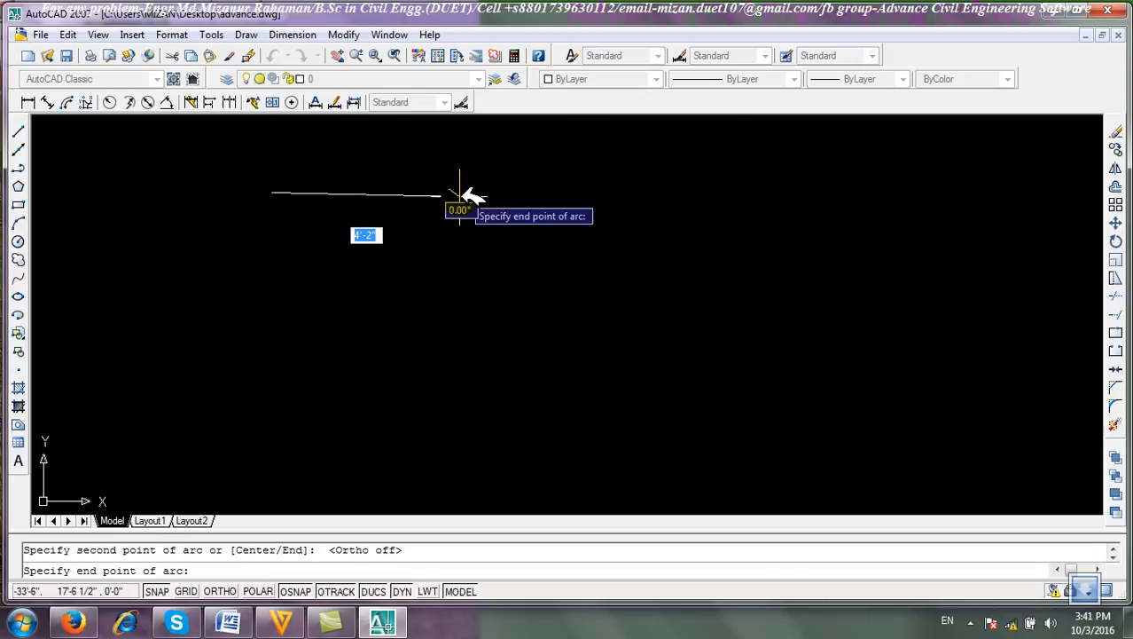
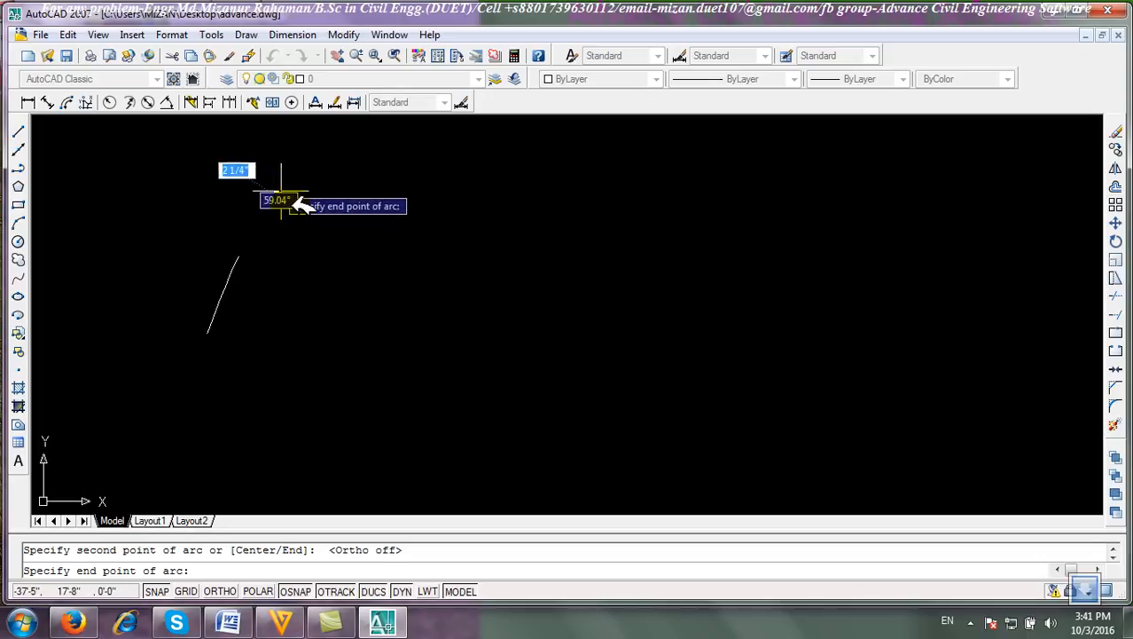
Pick the end point to complete the three-point arc.
click(564, 216)
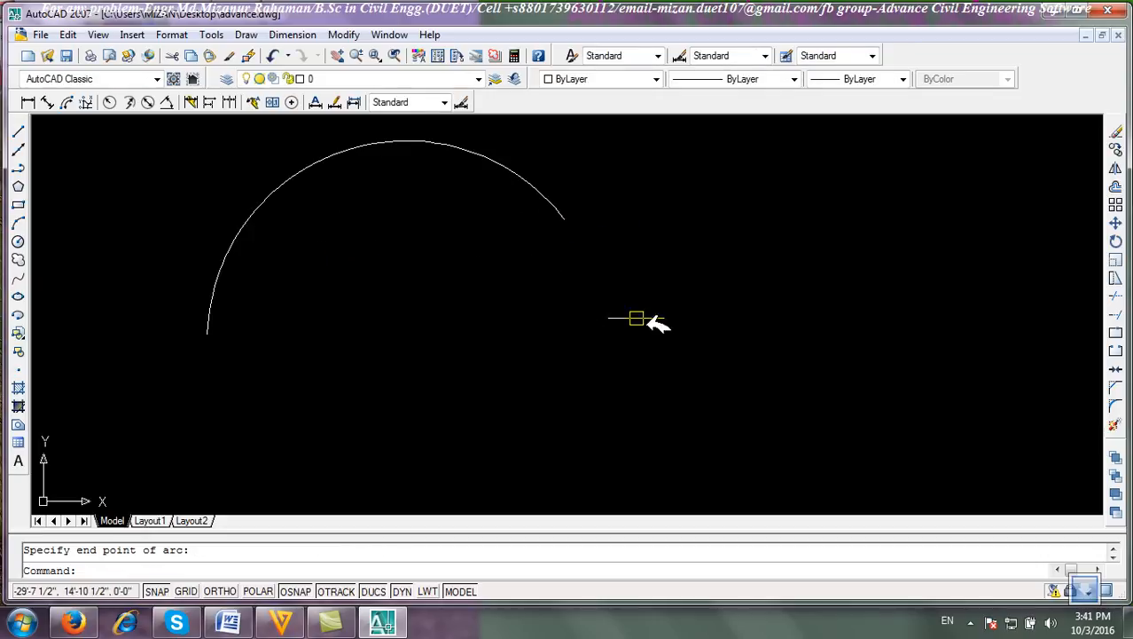
Window-select the arc and erase it.
click(538, 339)
click(202, 137)
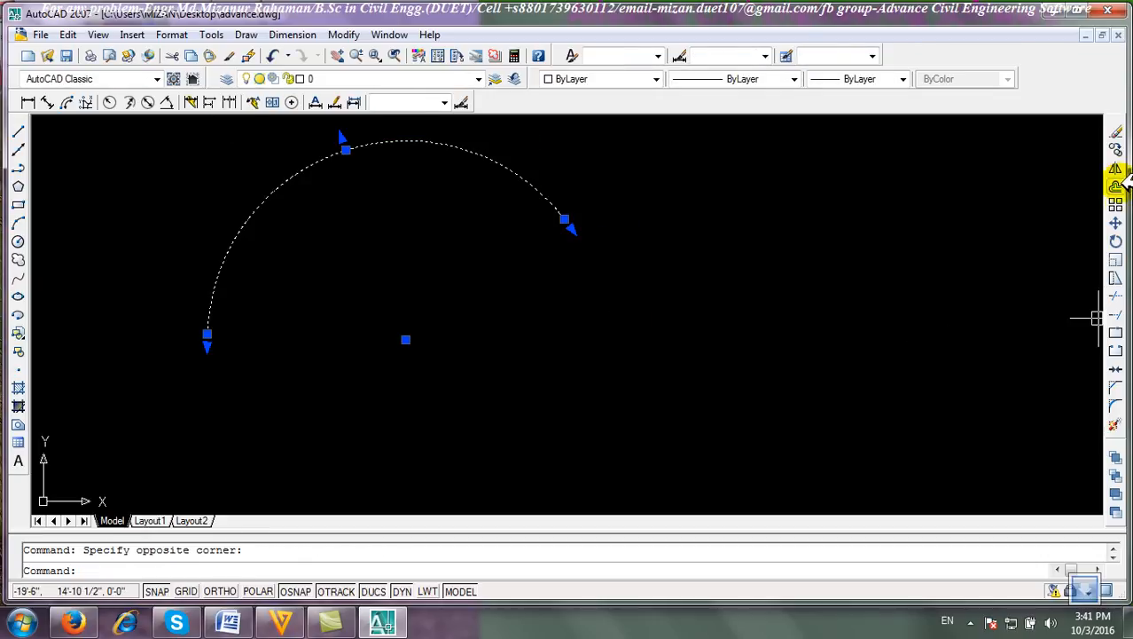
click(1116, 131)
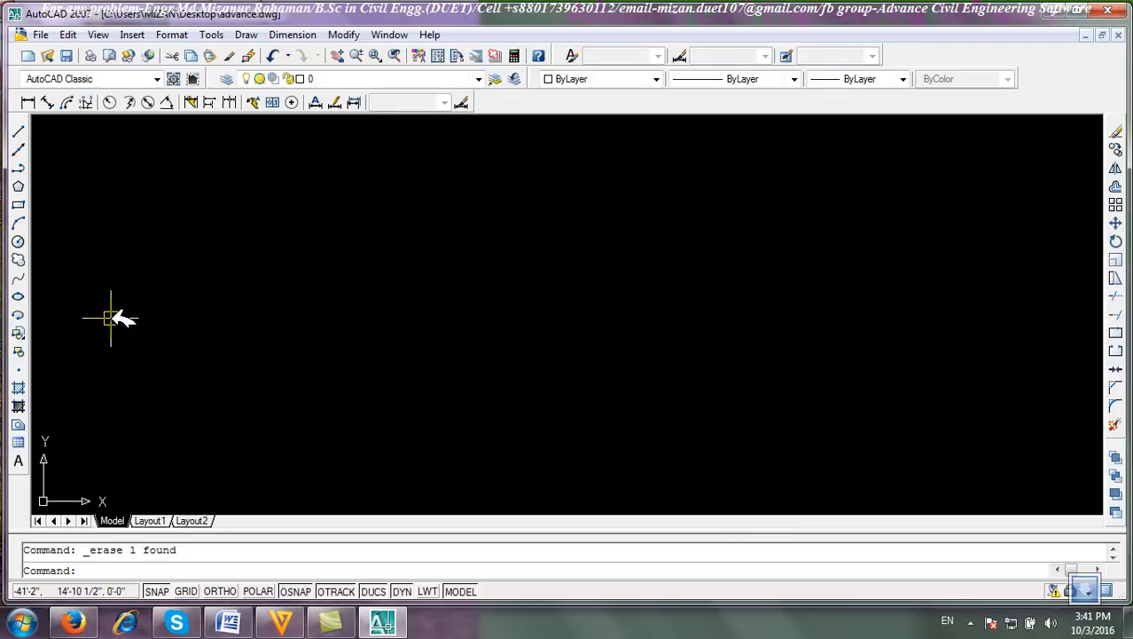
Draw a 3 Points arc by picking its start, second and end points.
click(246, 34)
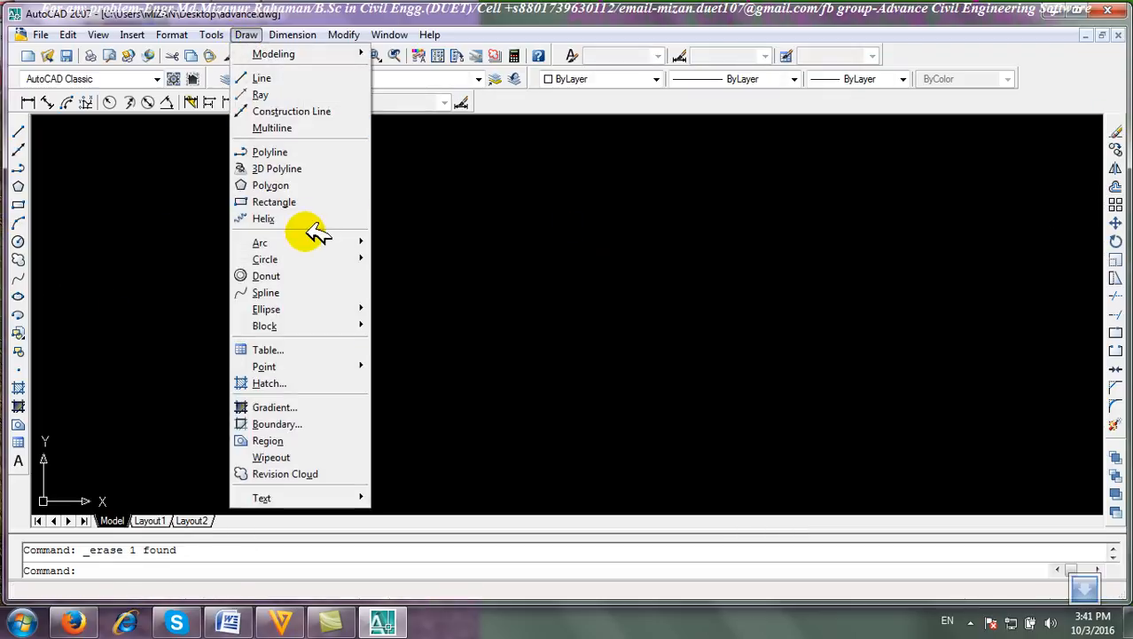
mouse_move(311, 242)
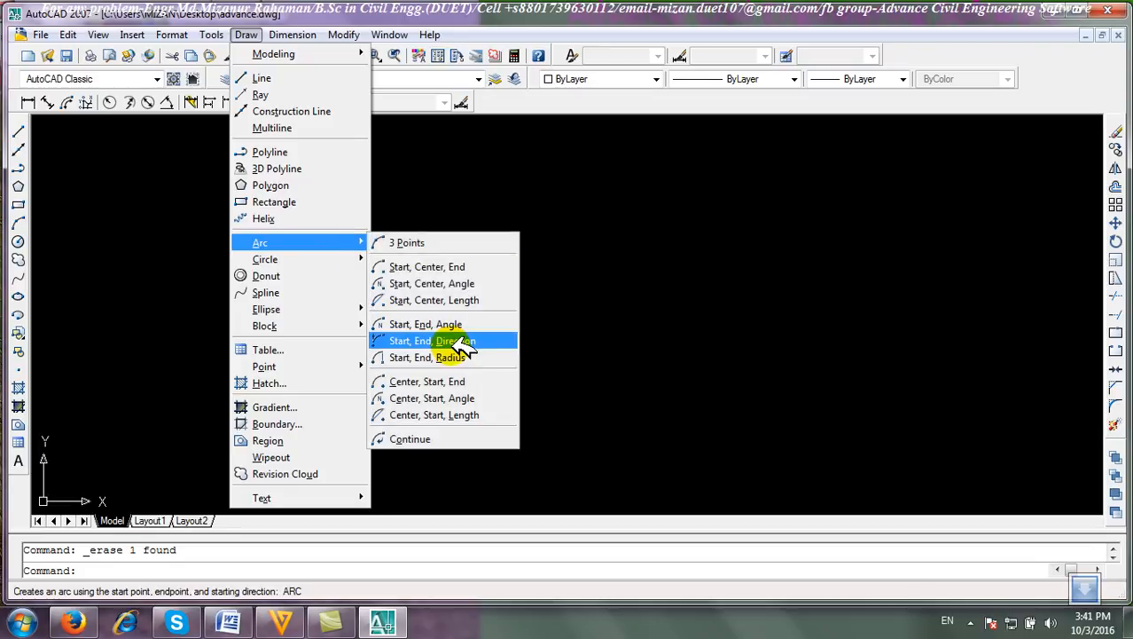
click(425, 242)
click(231, 381)
click(330, 233)
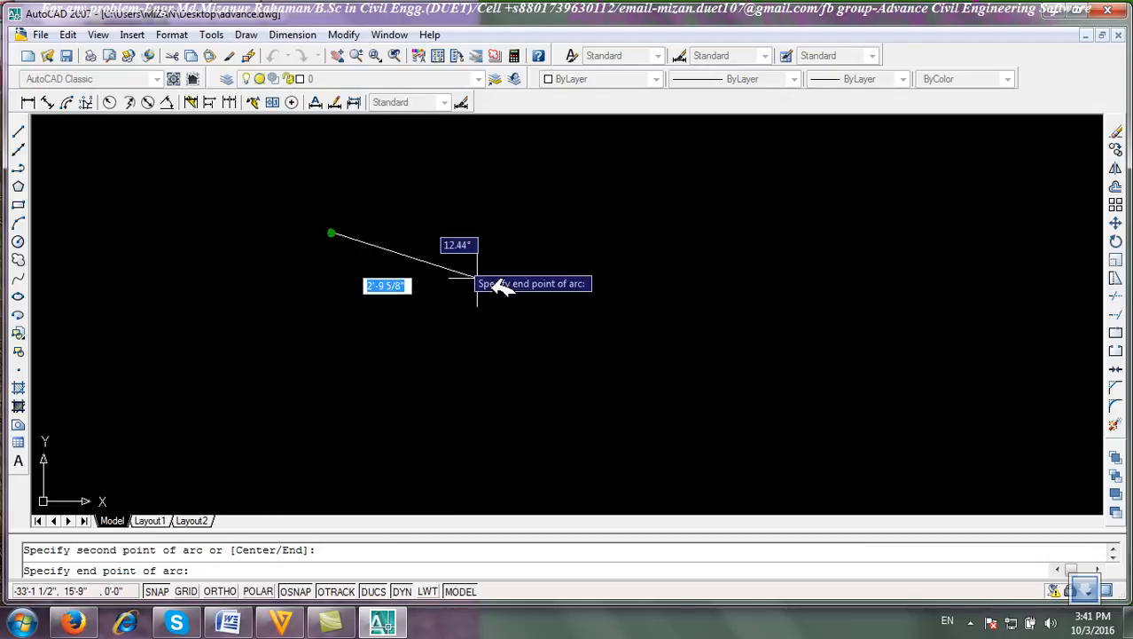
click(521, 302)
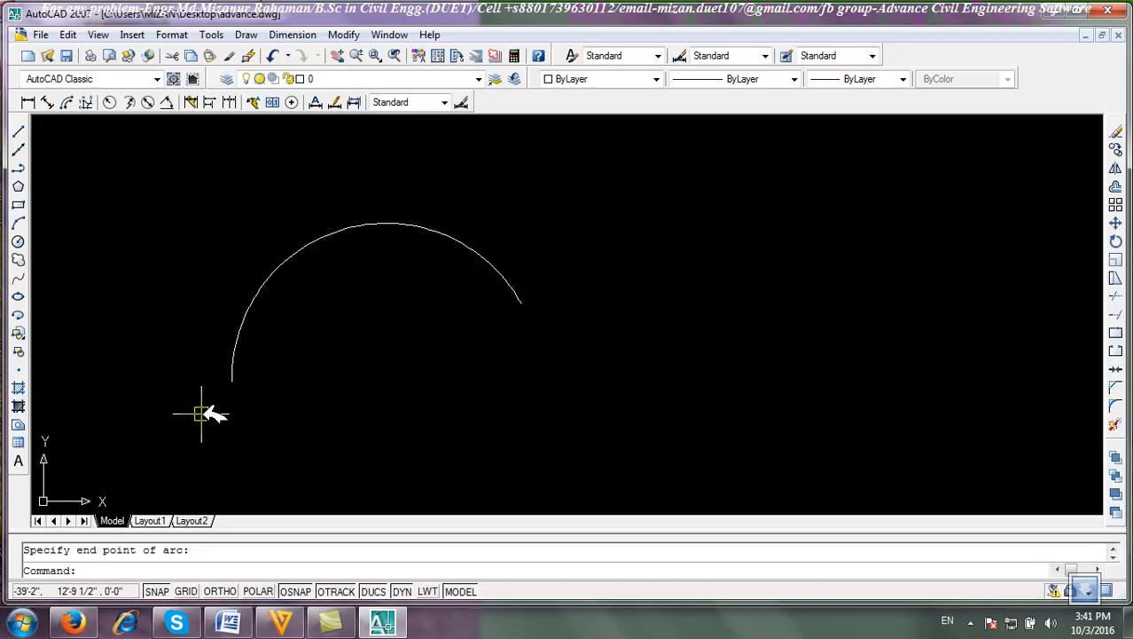
Draw a Start, Center, End arc by picking its start point, center and end point.
click(245, 34)
mouse_move(332, 241)
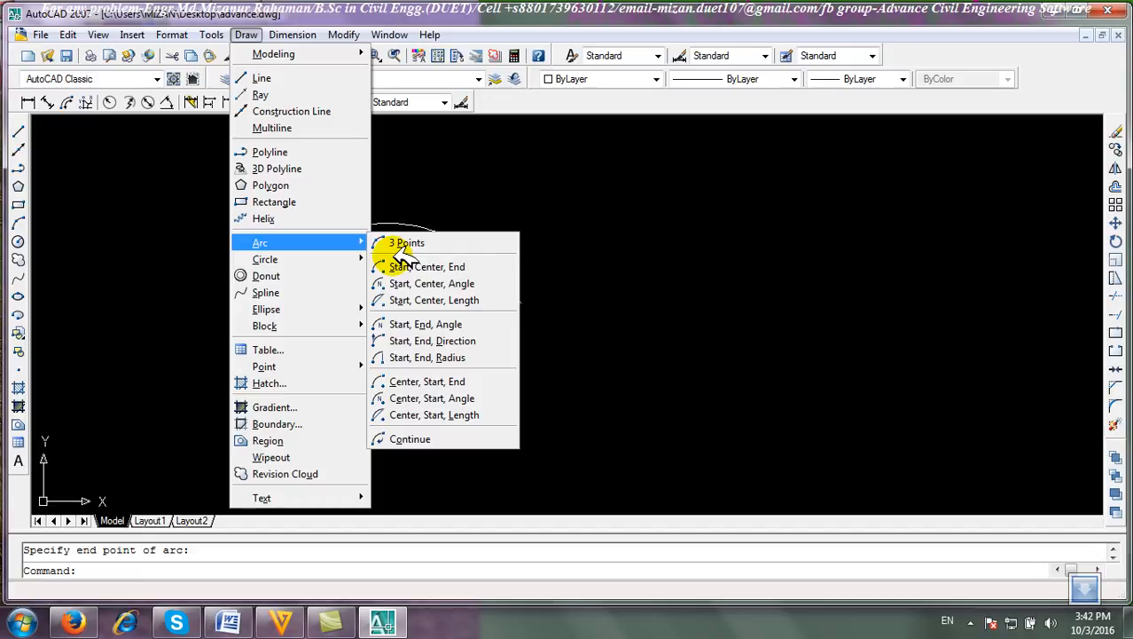
click(451, 268)
click(355, 407)
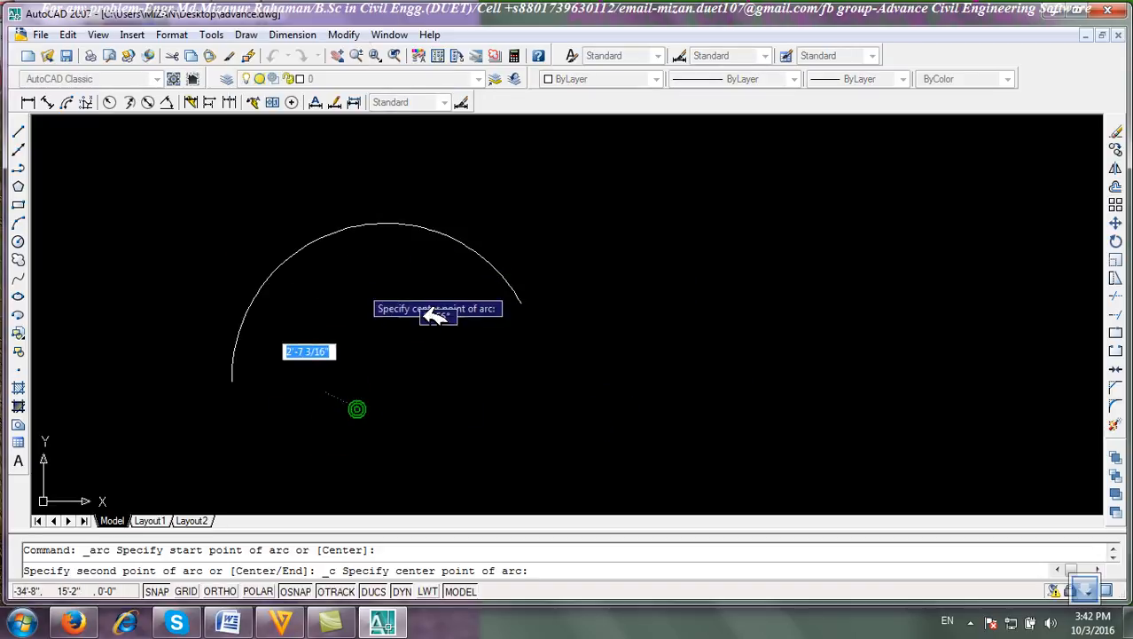
click(492, 400)
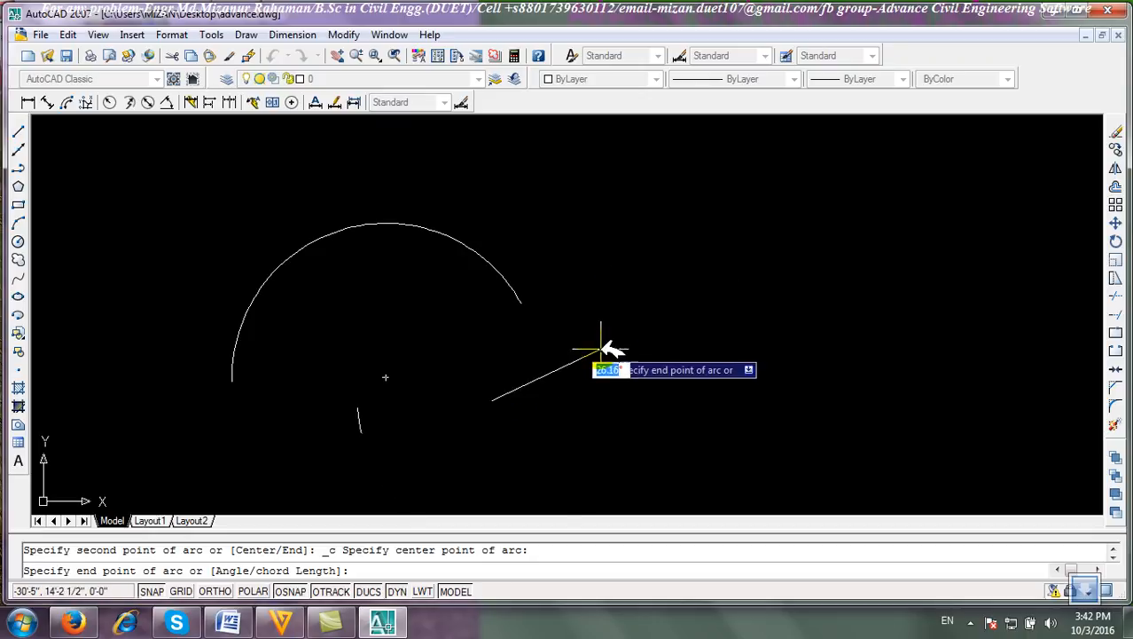
click(594, 312)
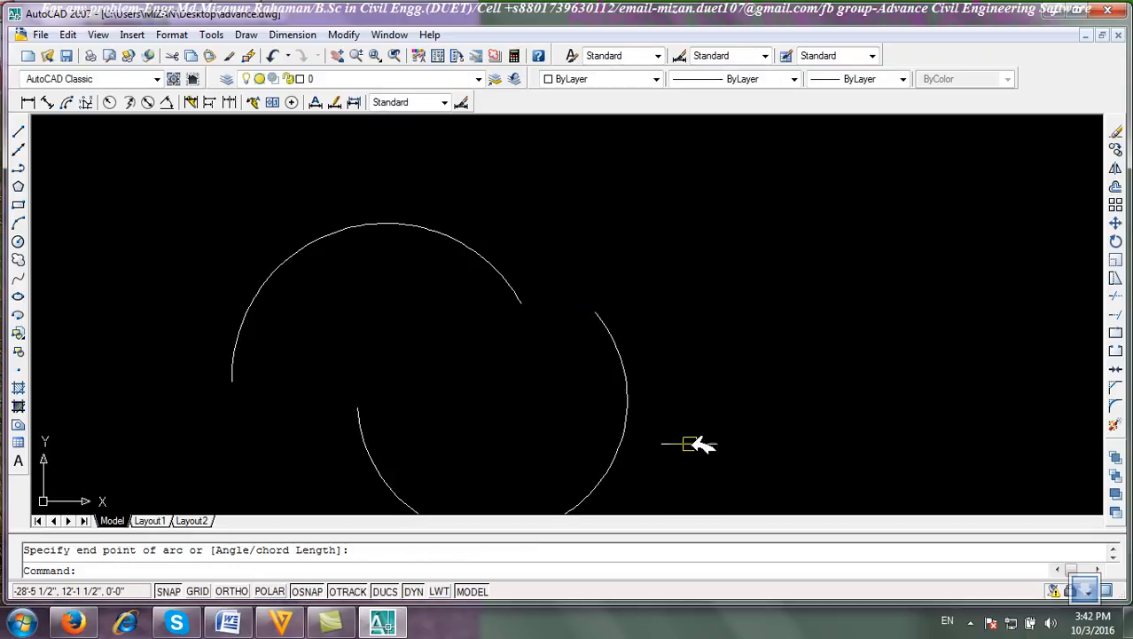
Draw a Start, Center, Length arc by picking start and center points, entering chord lengths of 5' and then 2'.
click(246, 35)
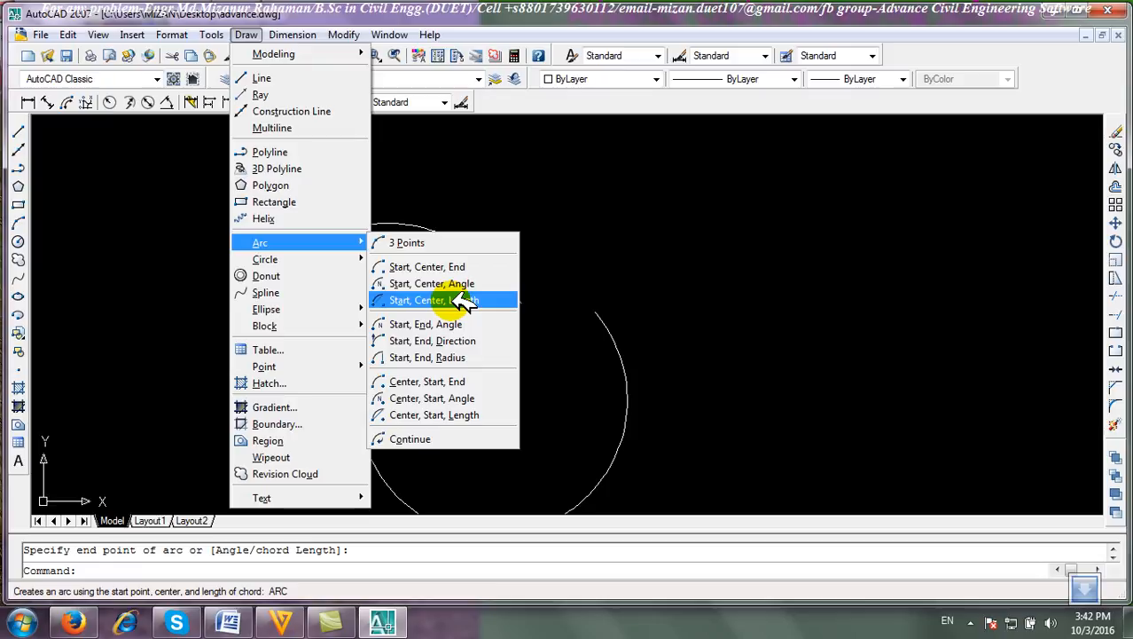
click(462, 301)
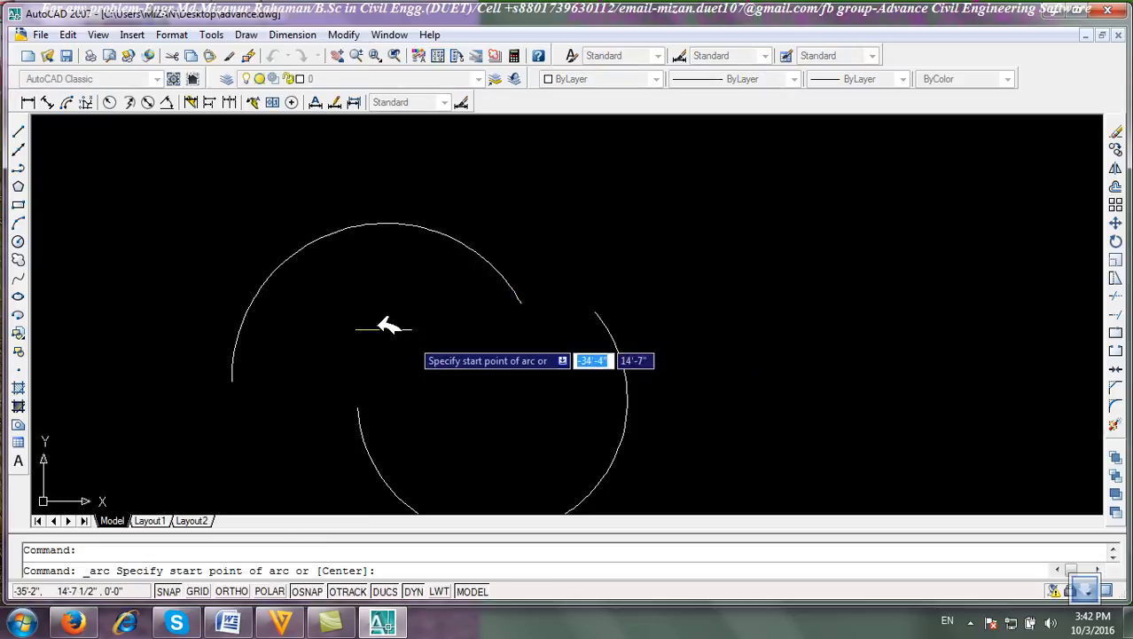
click(357, 299)
click(452, 310)
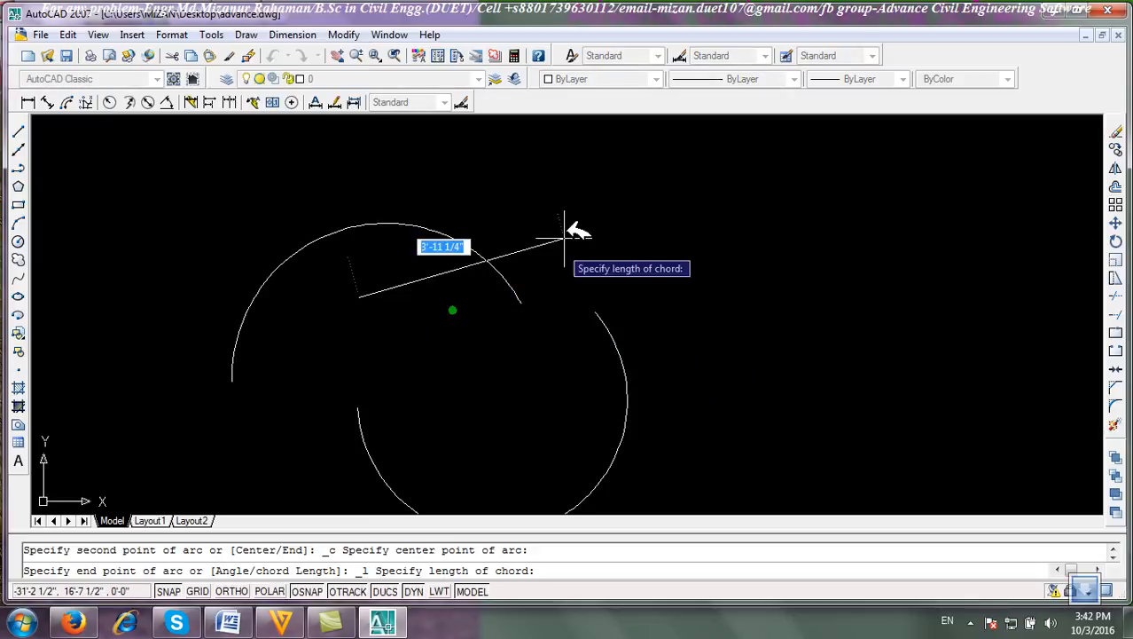
text(5)
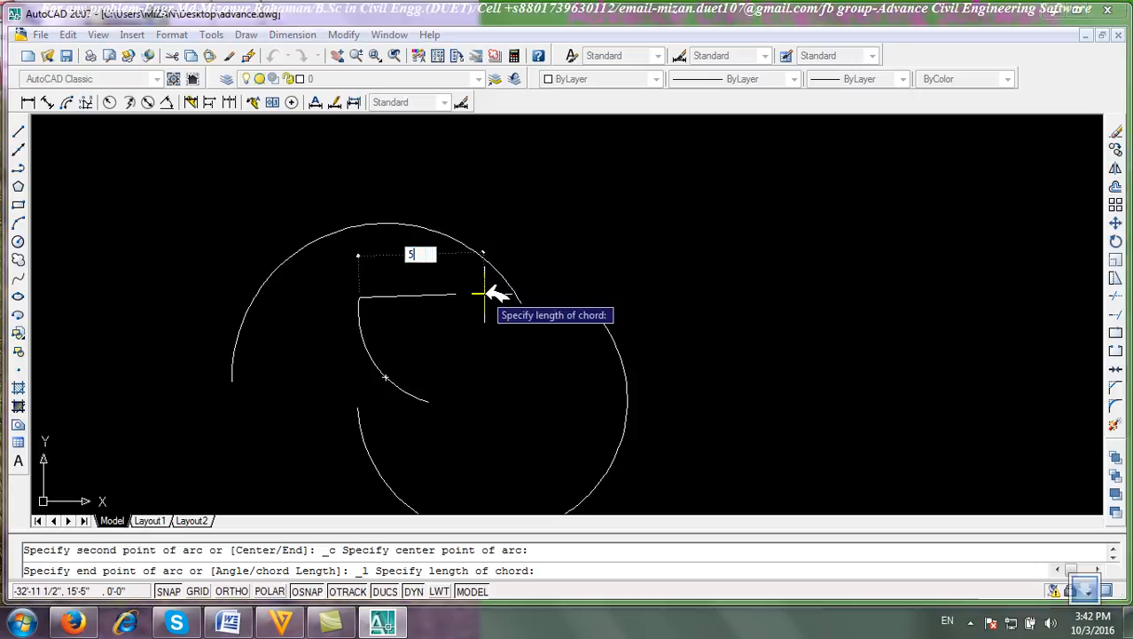
key(Return)
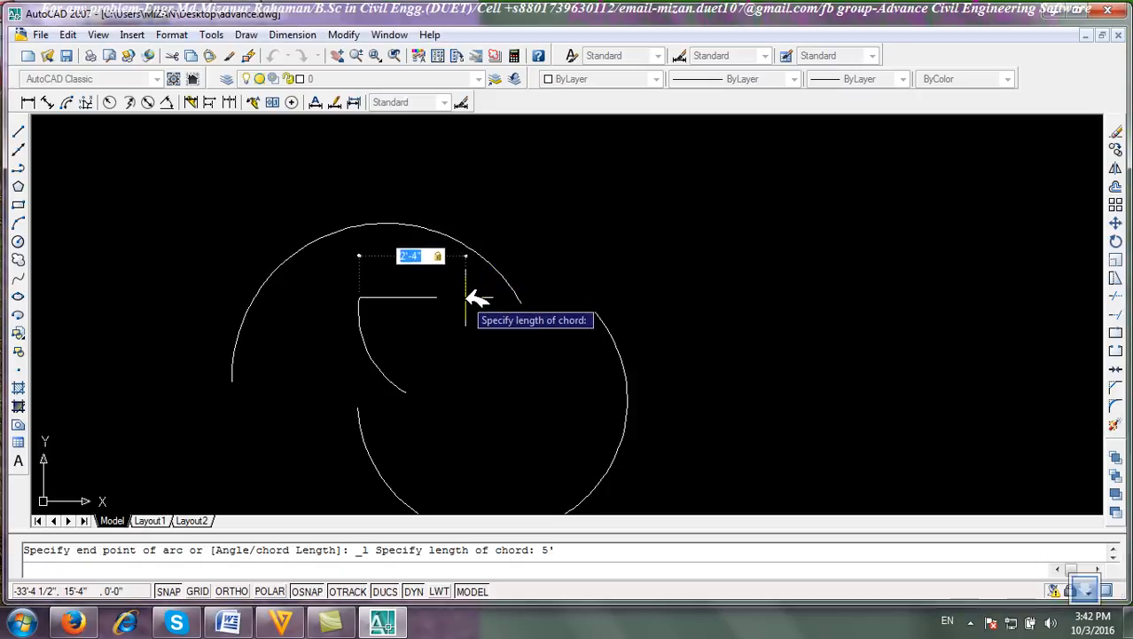
text(2)
key(Return)
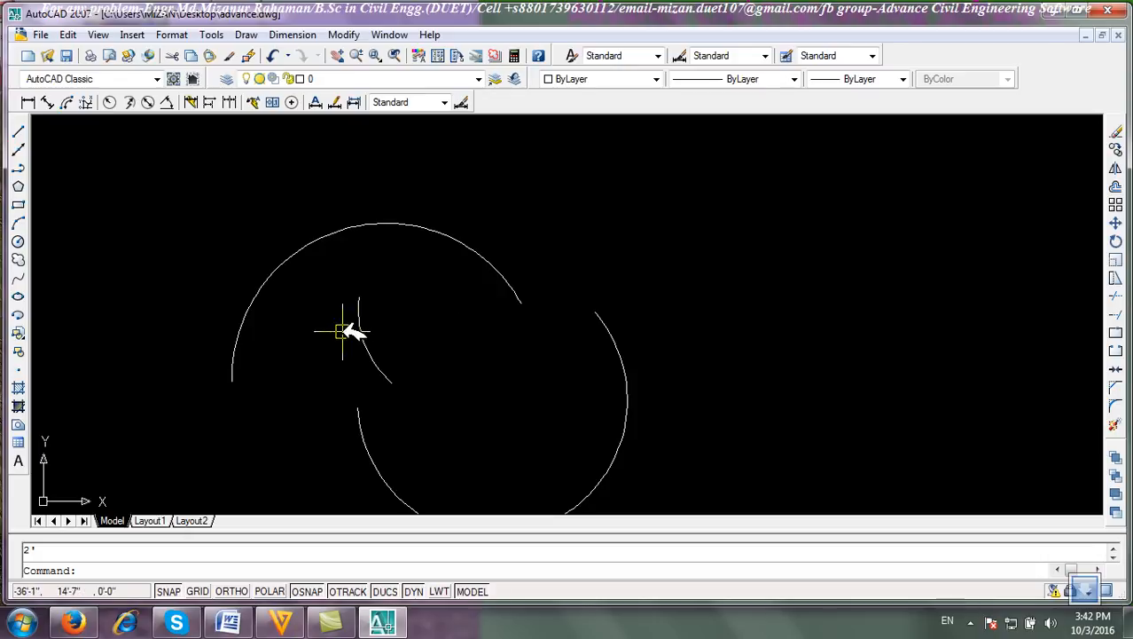
Select the three arcs and erase them.
scroll(356, 312, up, 2)
scroll(443, 427, down, 2)
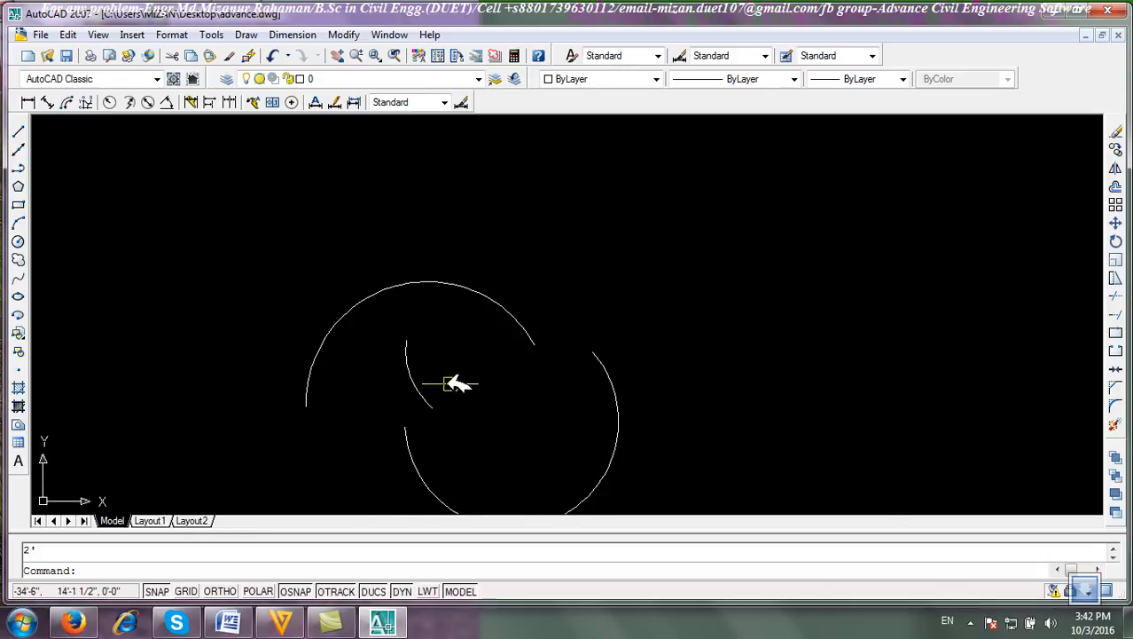
click(694, 412)
click(417, 270)
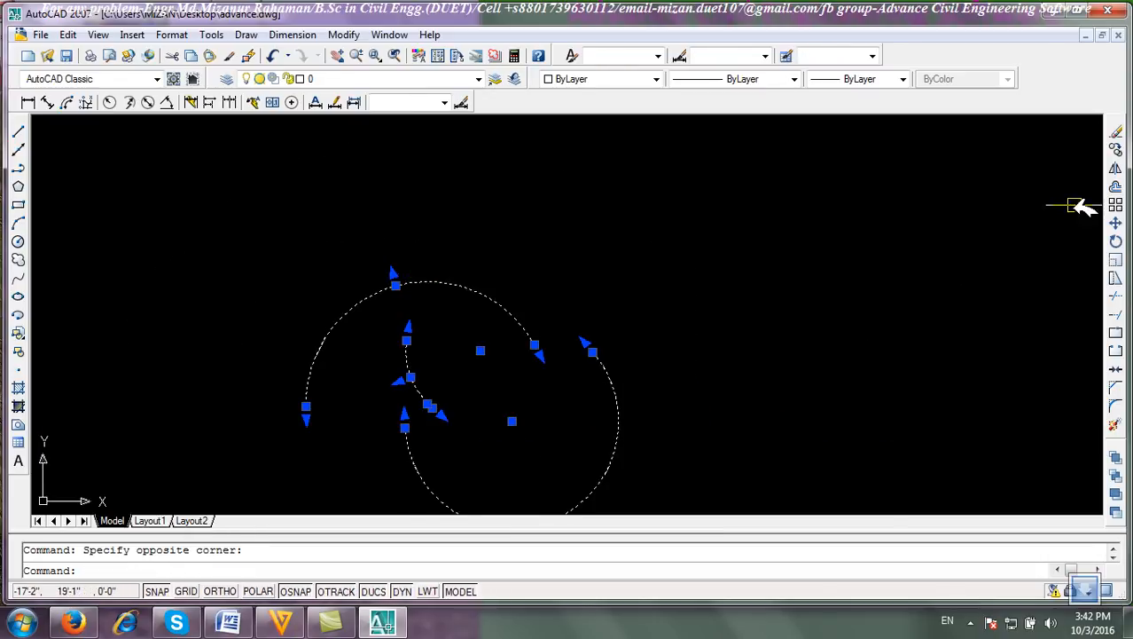
click(1118, 130)
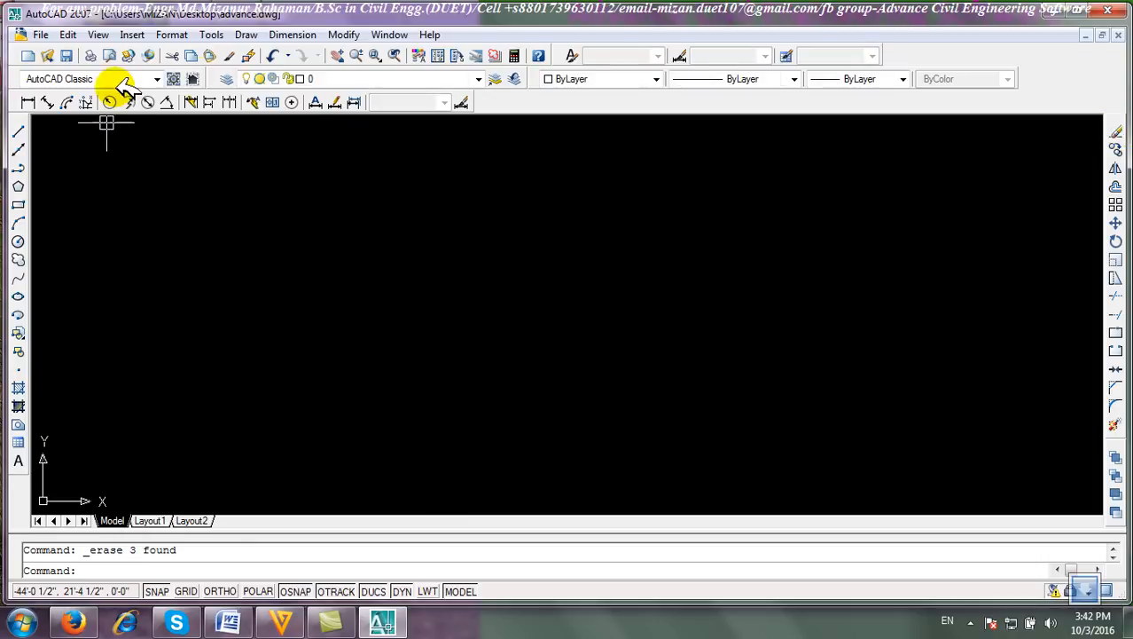
Draw a Center, Start, End arc by picking its center, start point and end point.
click(246, 34)
mouse_move(266, 243)
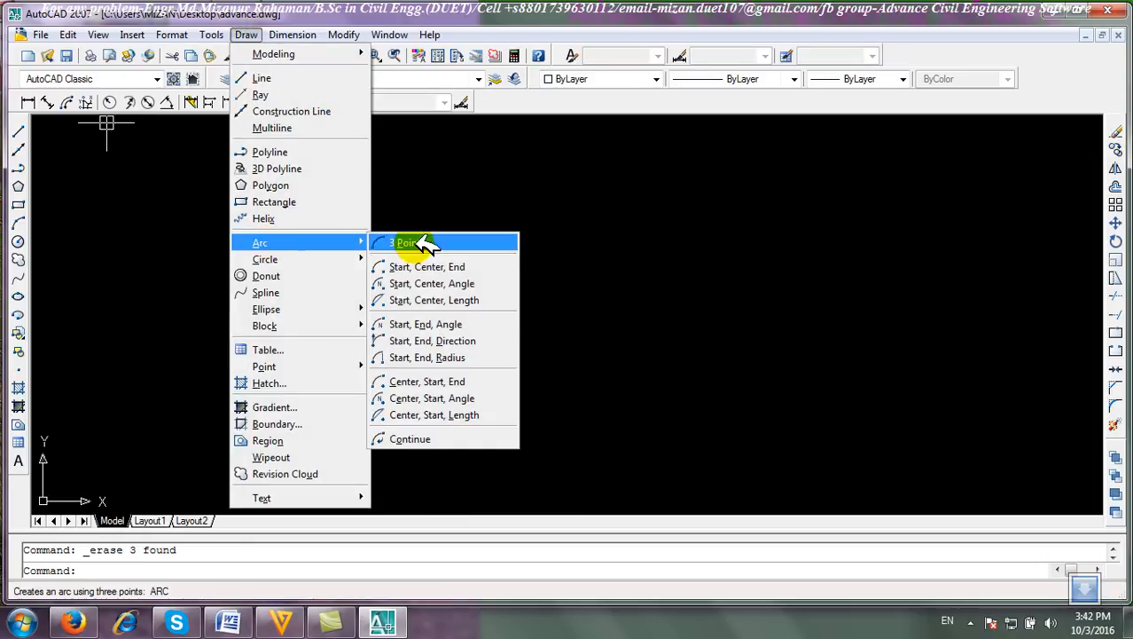
click(481, 381)
click(420, 353)
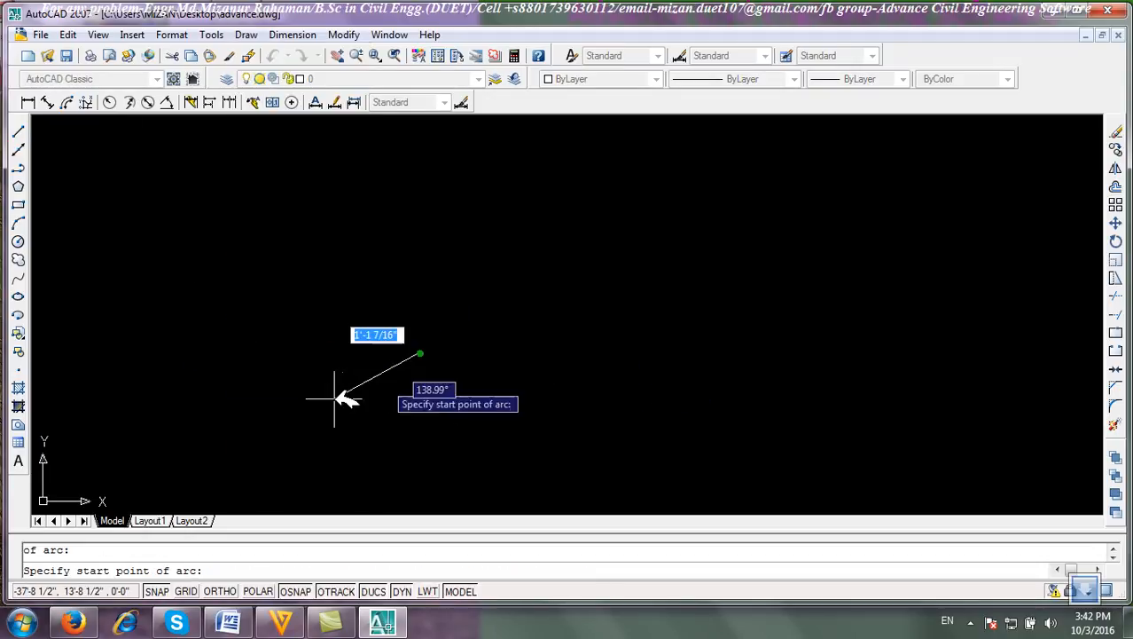
click(260, 413)
click(631, 289)
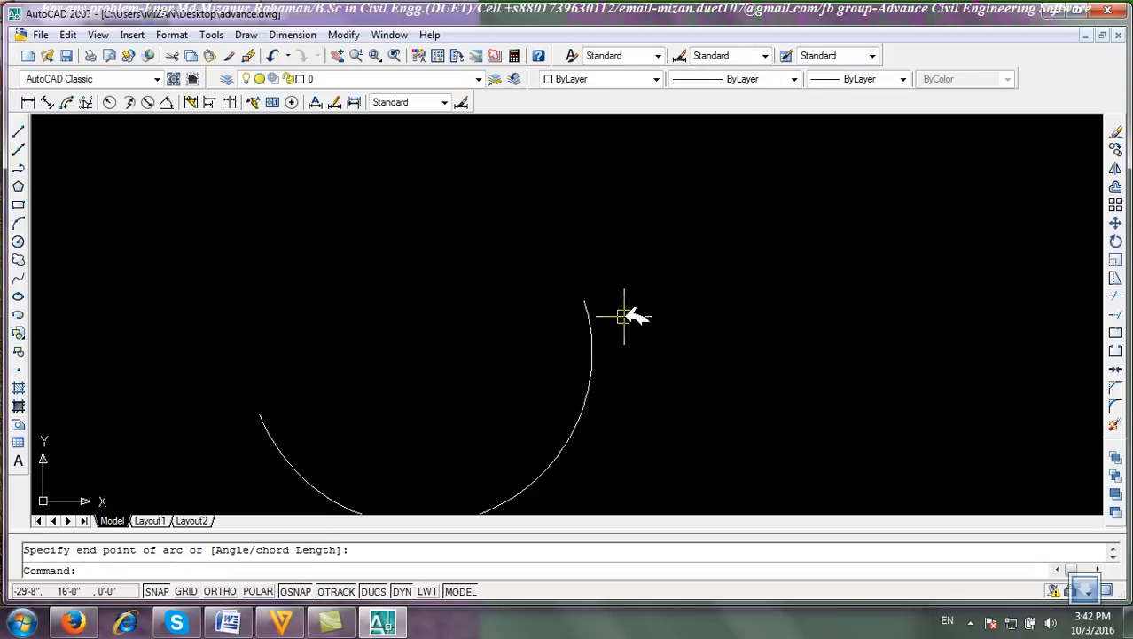
Draw a Continue arc tangent from the previous arc's end to a new end point.
click(244, 33)
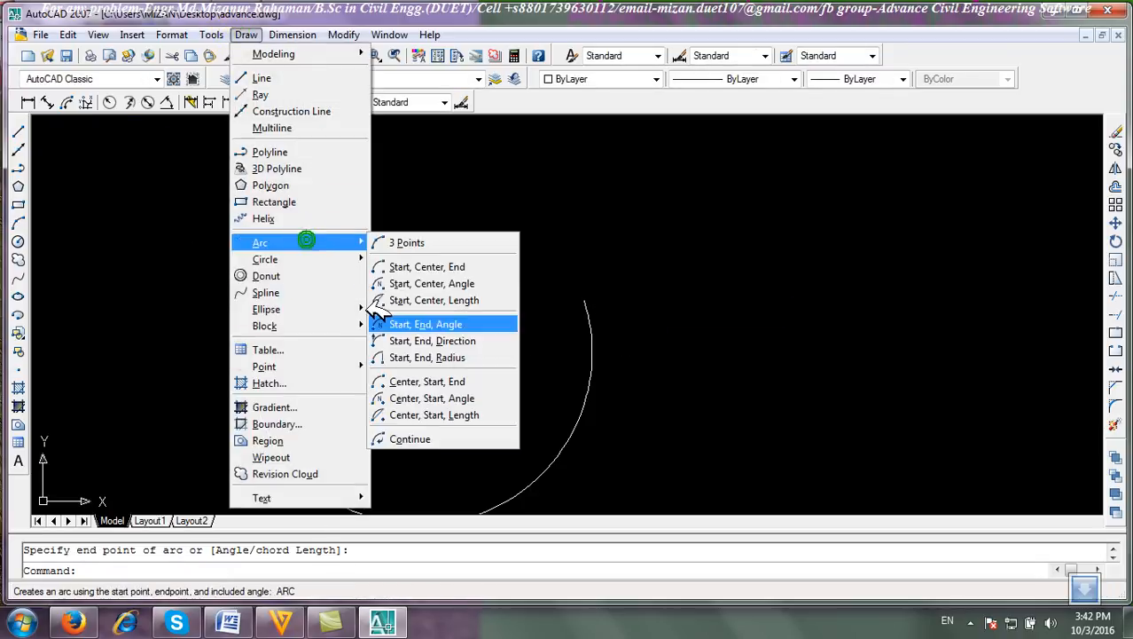
click(408, 437)
click(663, 168)
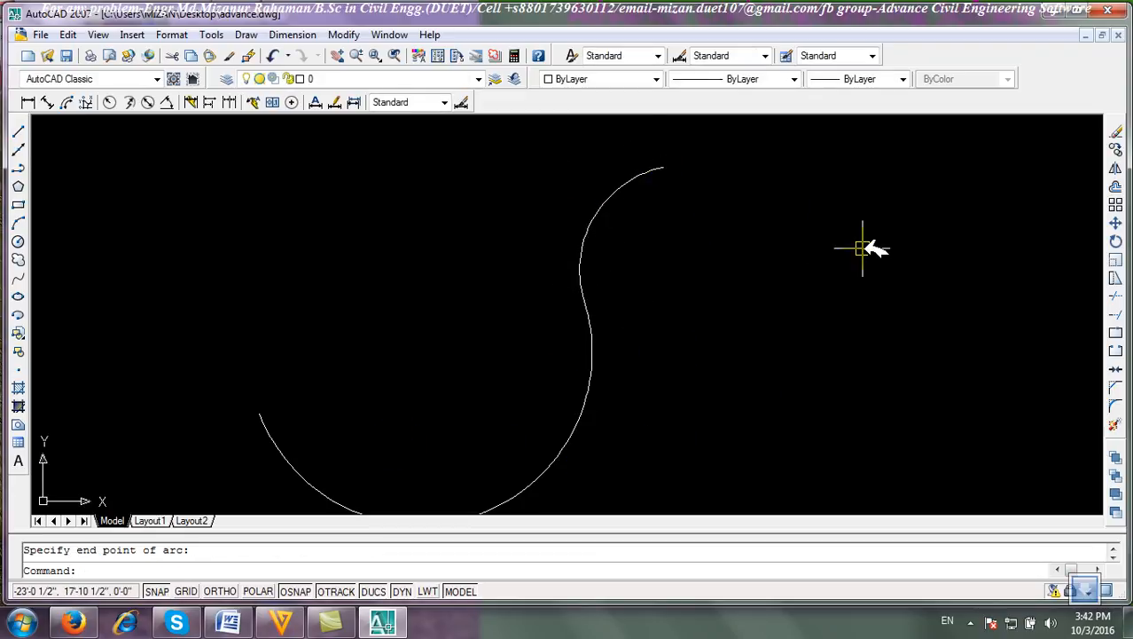
Crossing-select both arcs and erase them.
click(736, 400)
click(435, 122)
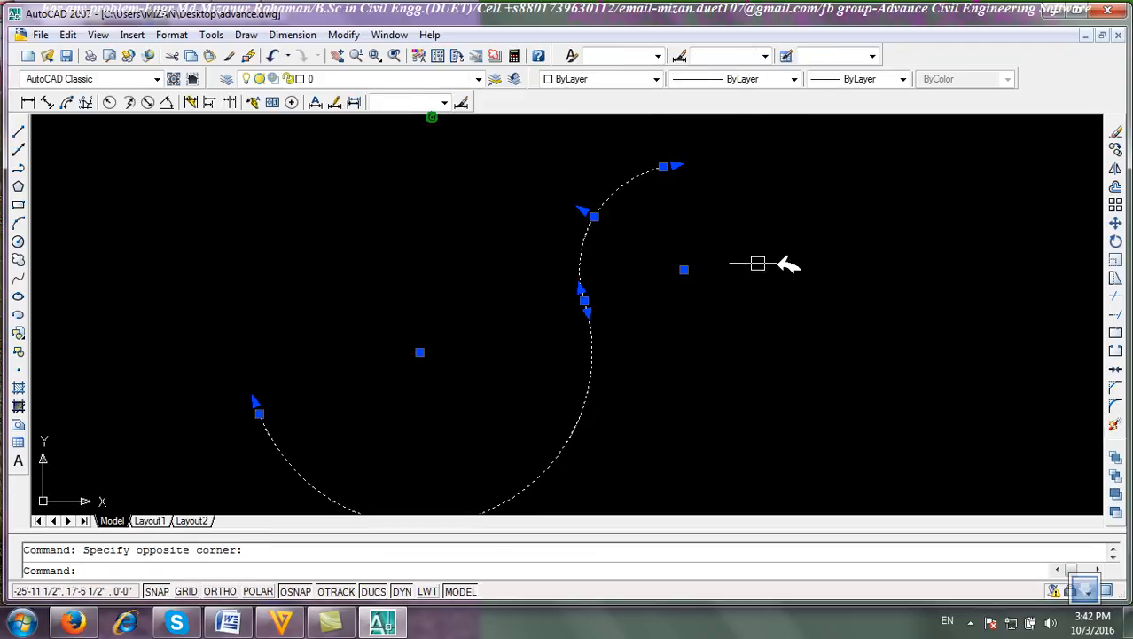
click(1116, 127)
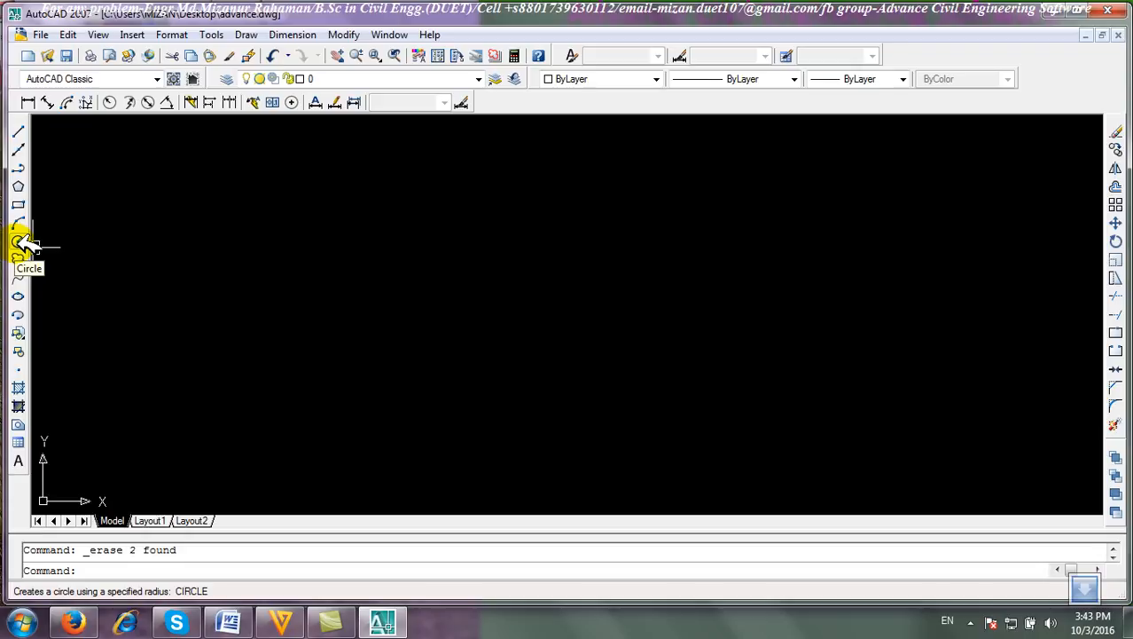
Draw a circle by picking its center and using the Diameter option with 4'.
click(18, 242)
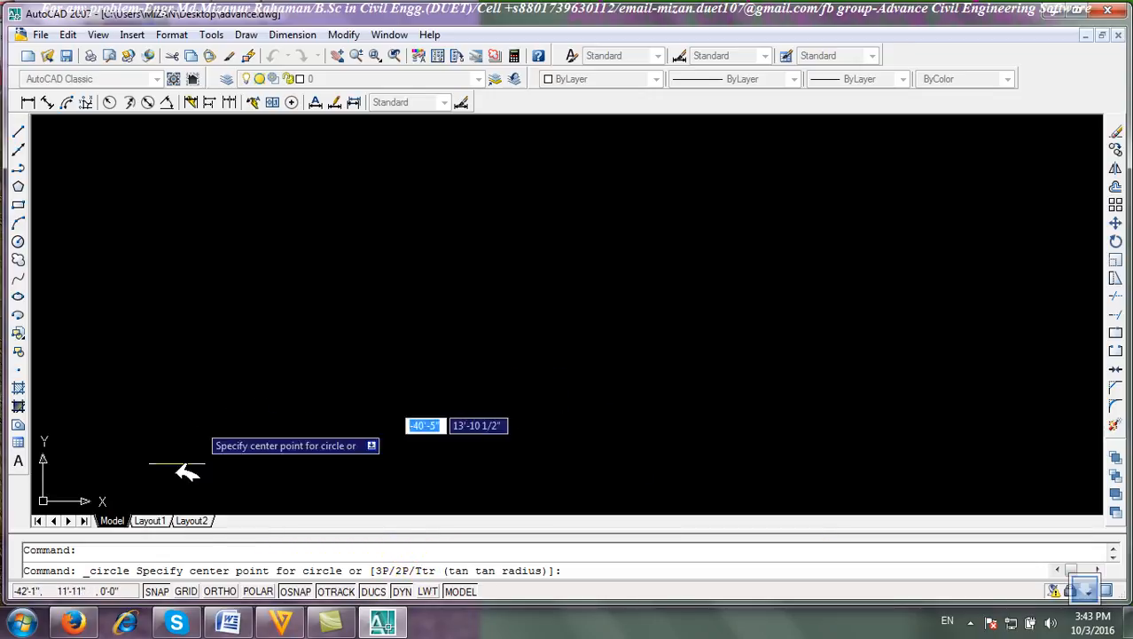
click(371, 340)
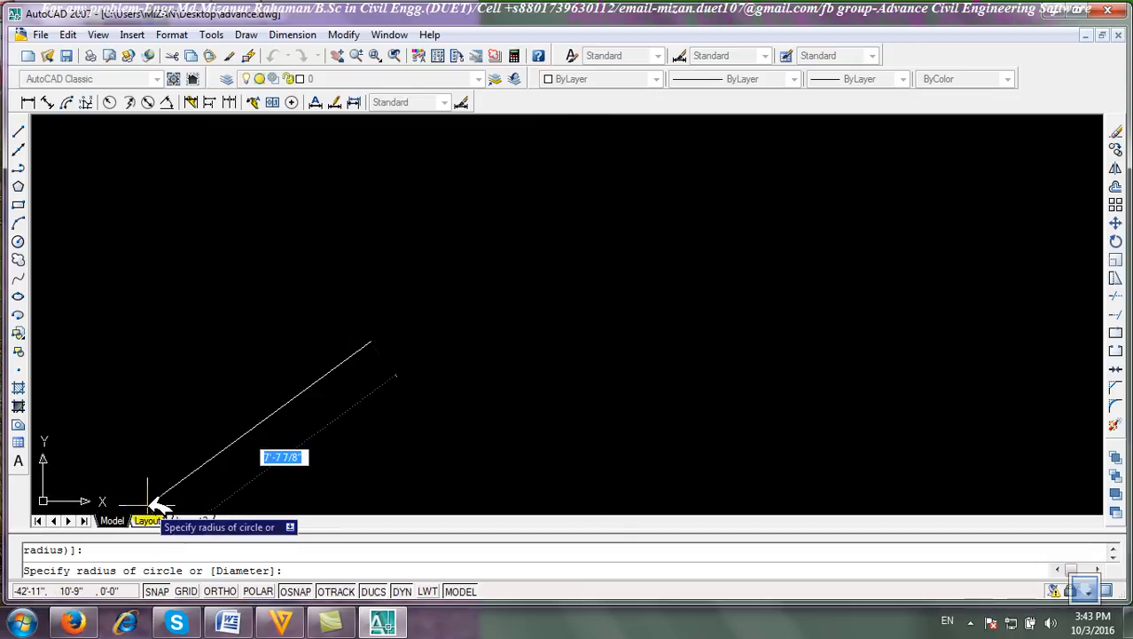
text(d)
key(Return)
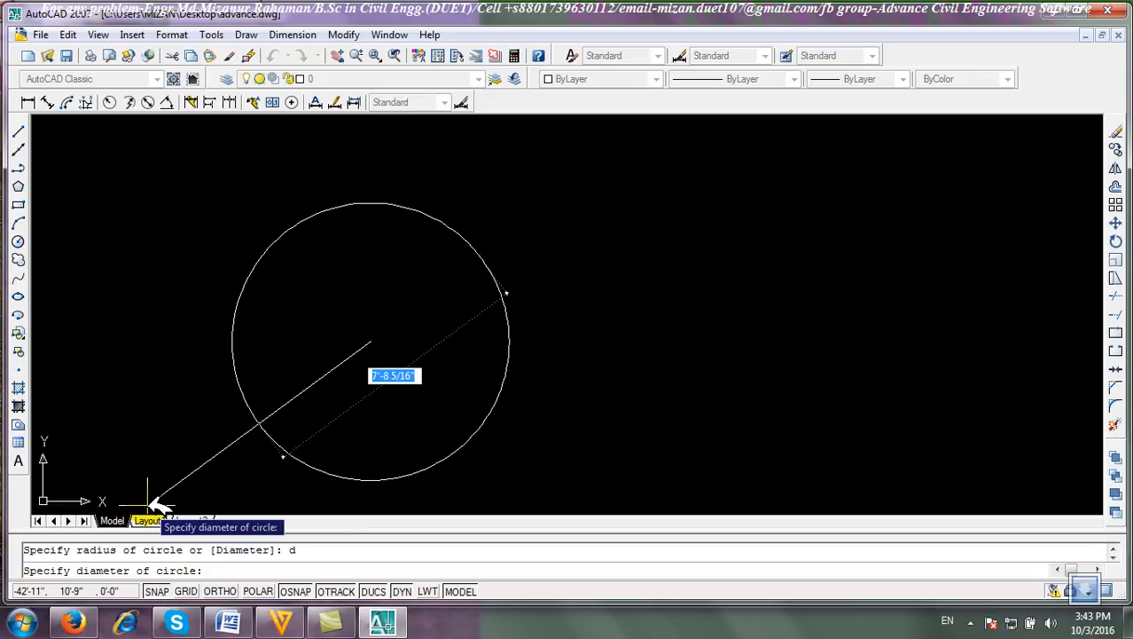
text(4')
key(Return)
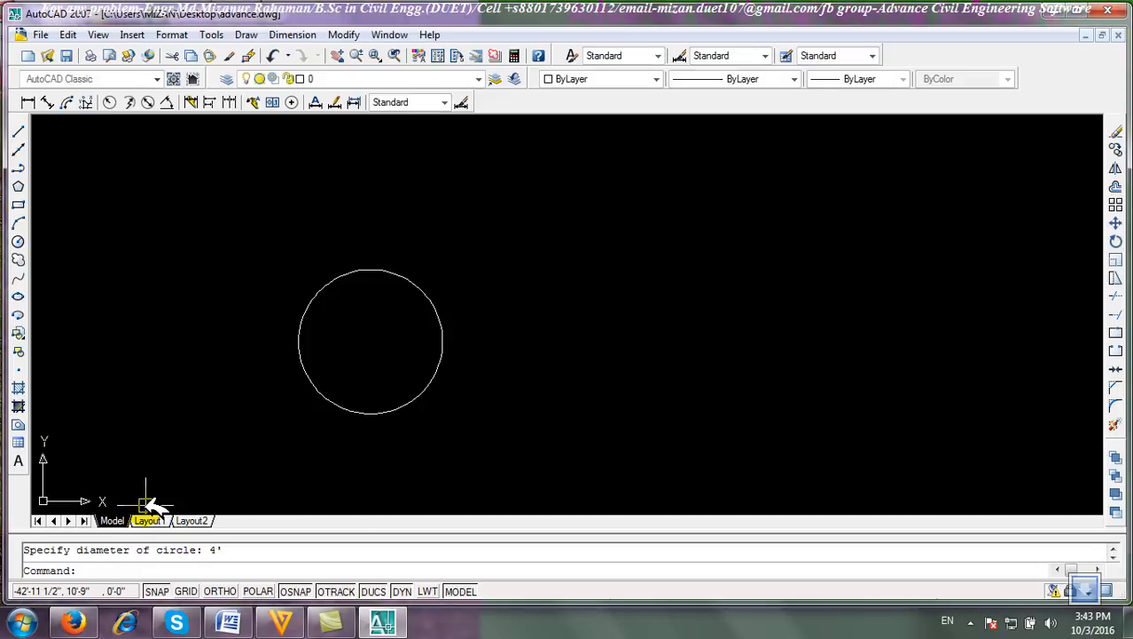
Window-select the circle and erase it.
click(469, 422)
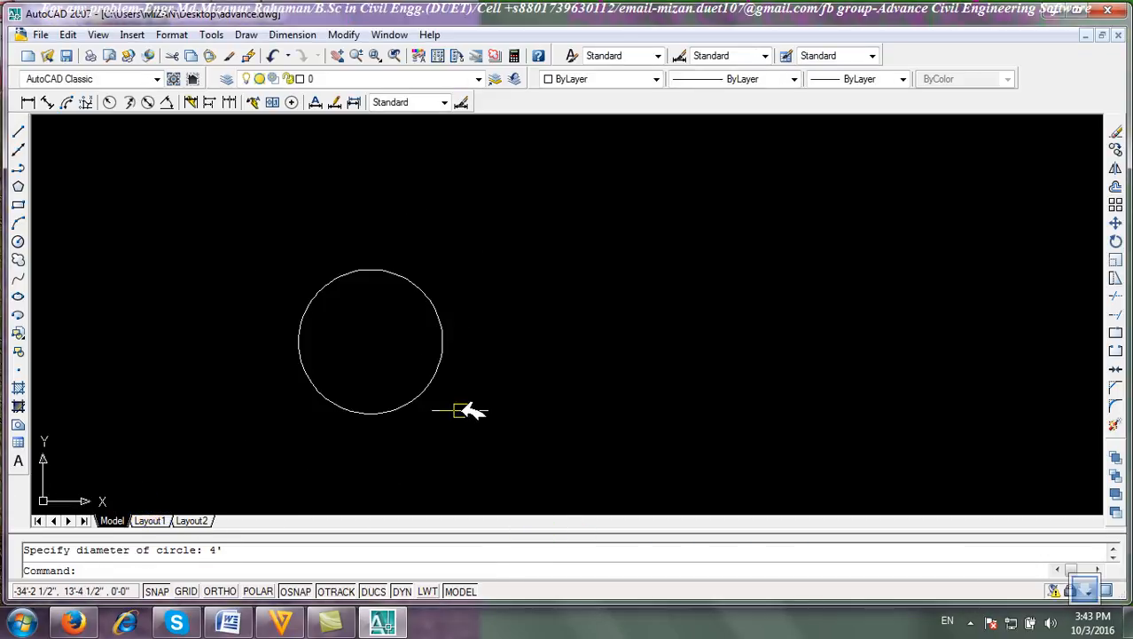
click(364, 332)
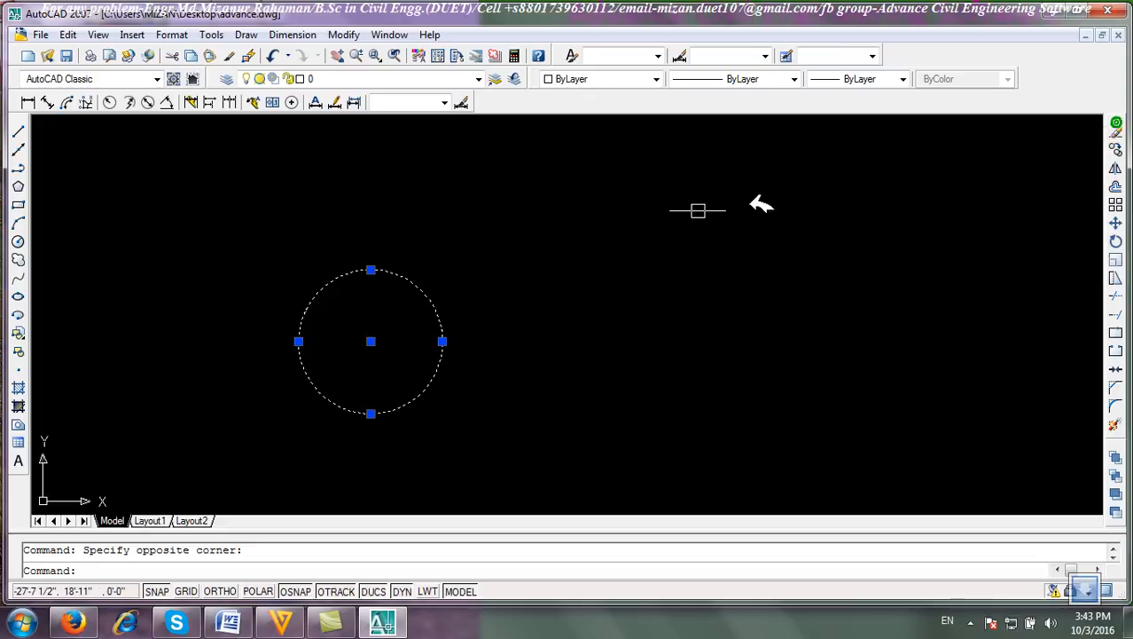
click(1116, 129)
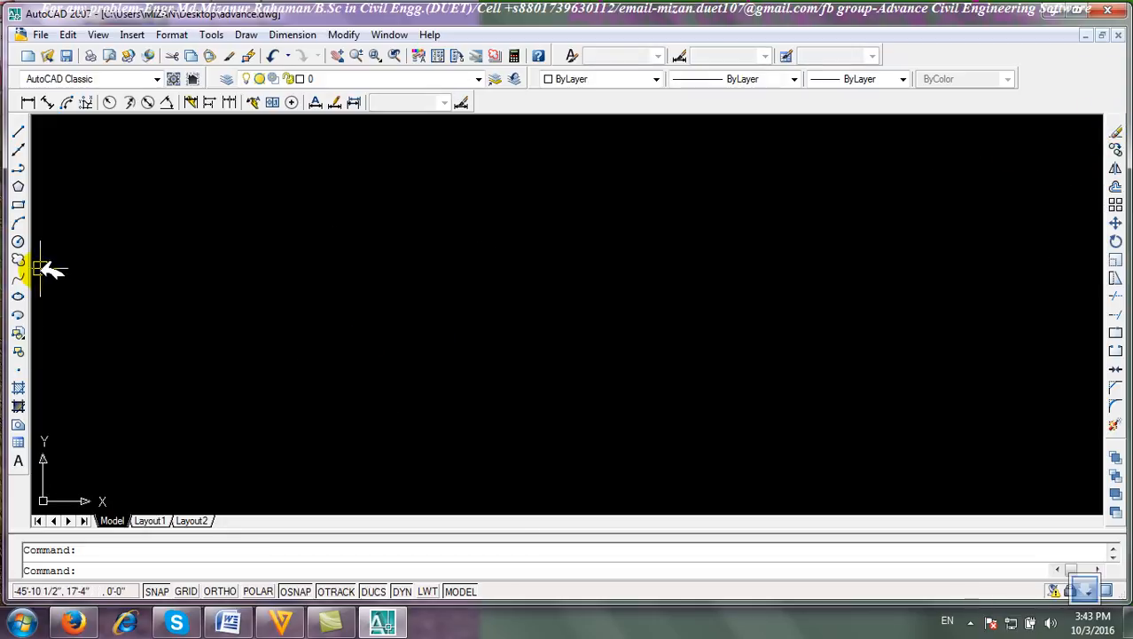
Draw a circle using the 2 Points method by picking the two ends of its diameter.
click(19, 240)
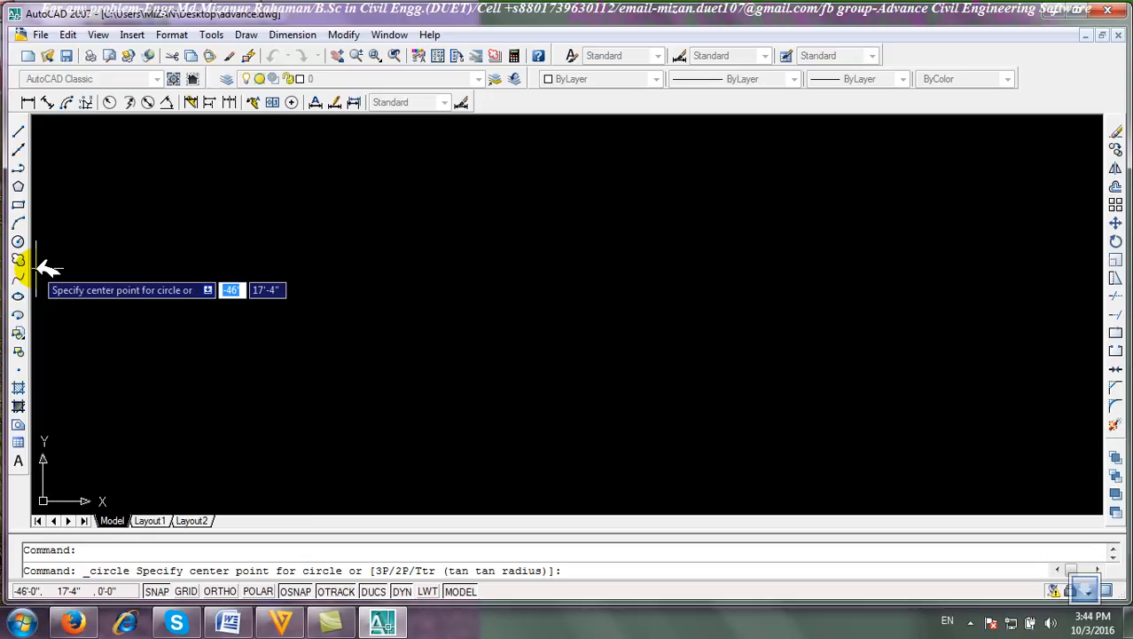
click(253, 34)
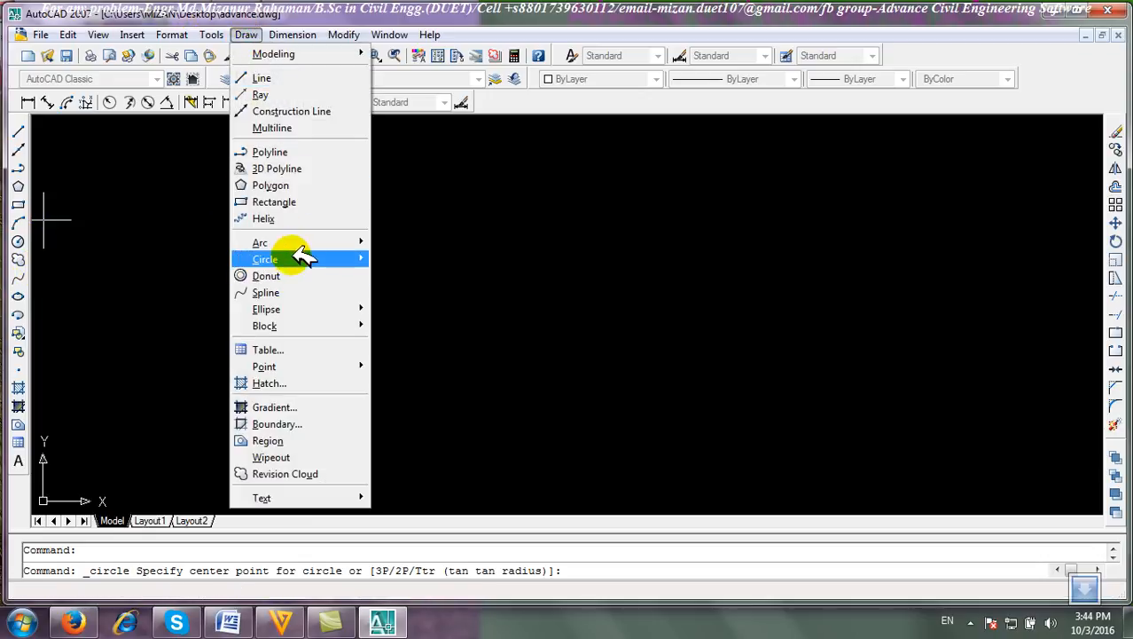
mouse_move(315, 258)
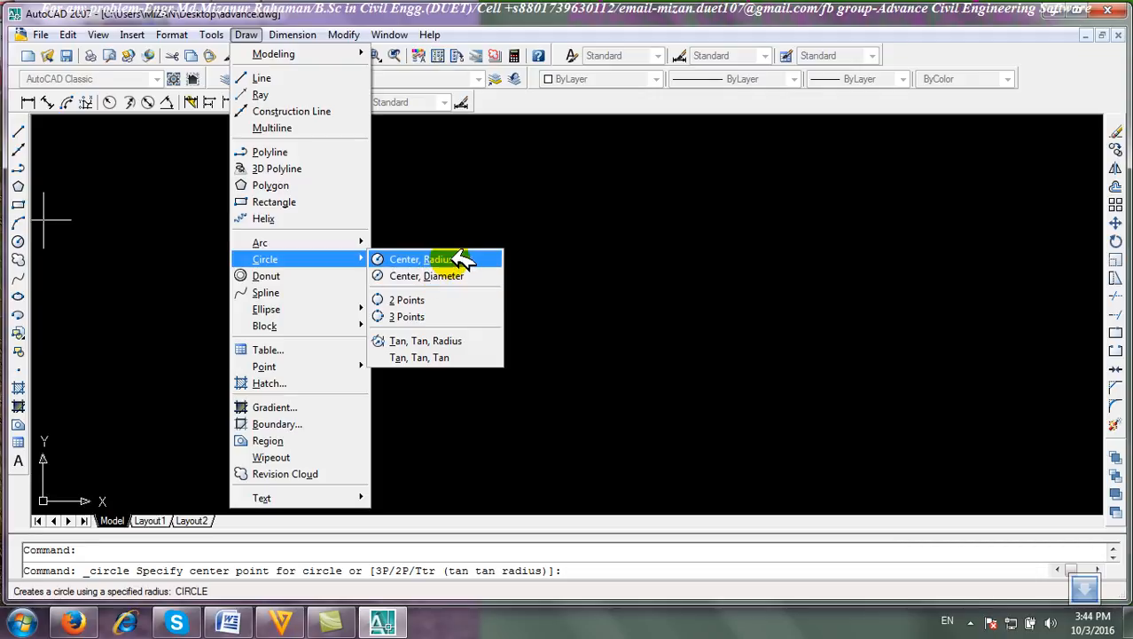
click(448, 302)
click(429, 333)
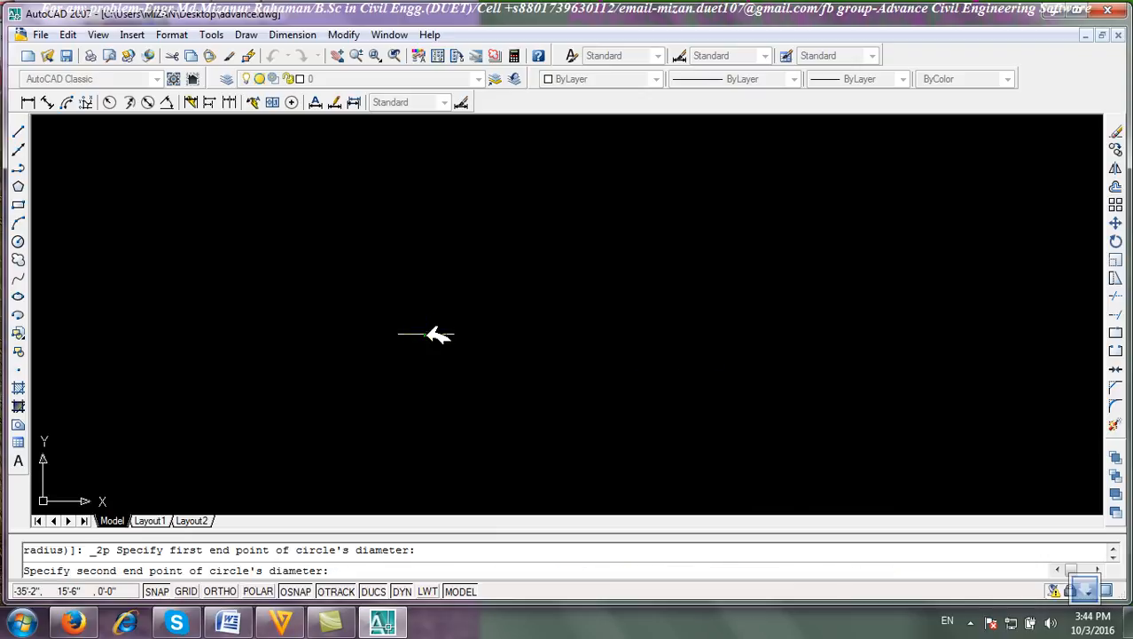
click(433, 209)
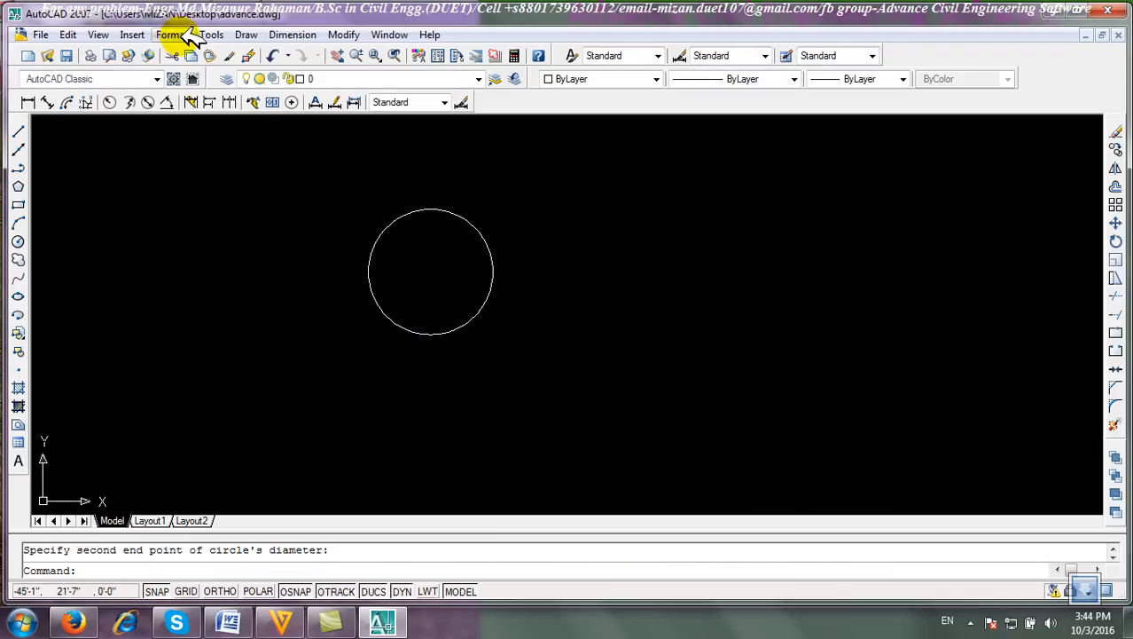
Draw a larger circle using the 3 Points method by picking three points on its circumference.
click(245, 34)
mouse_move(344, 266)
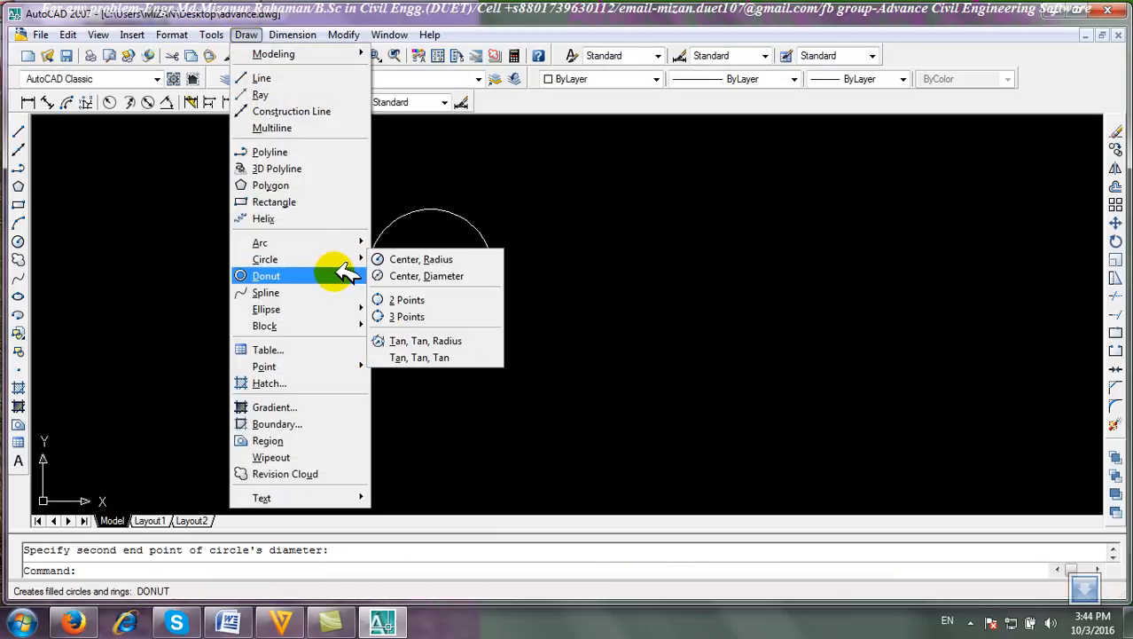
click(417, 317)
click(582, 341)
click(650, 198)
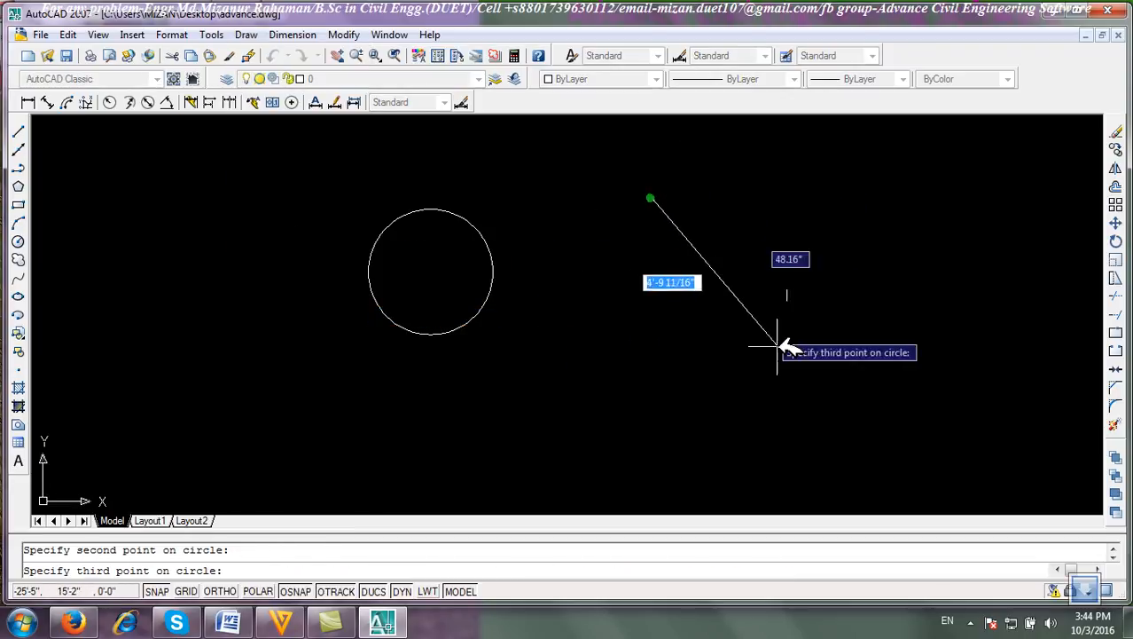
click(824, 357)
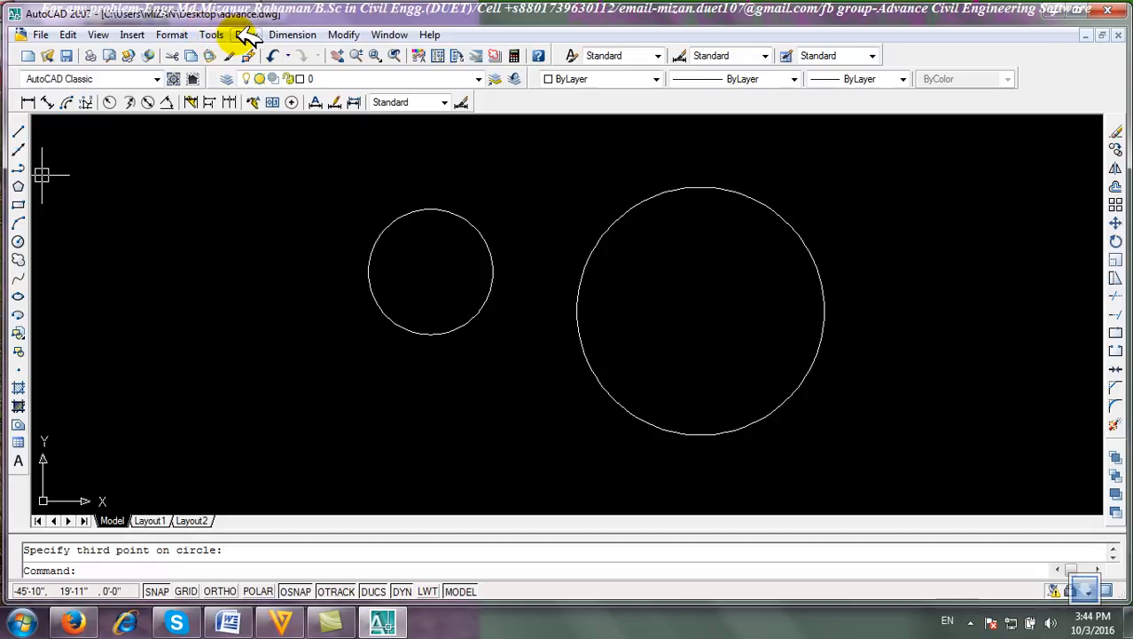
click(240, 34)
mouse_move(297, 258)
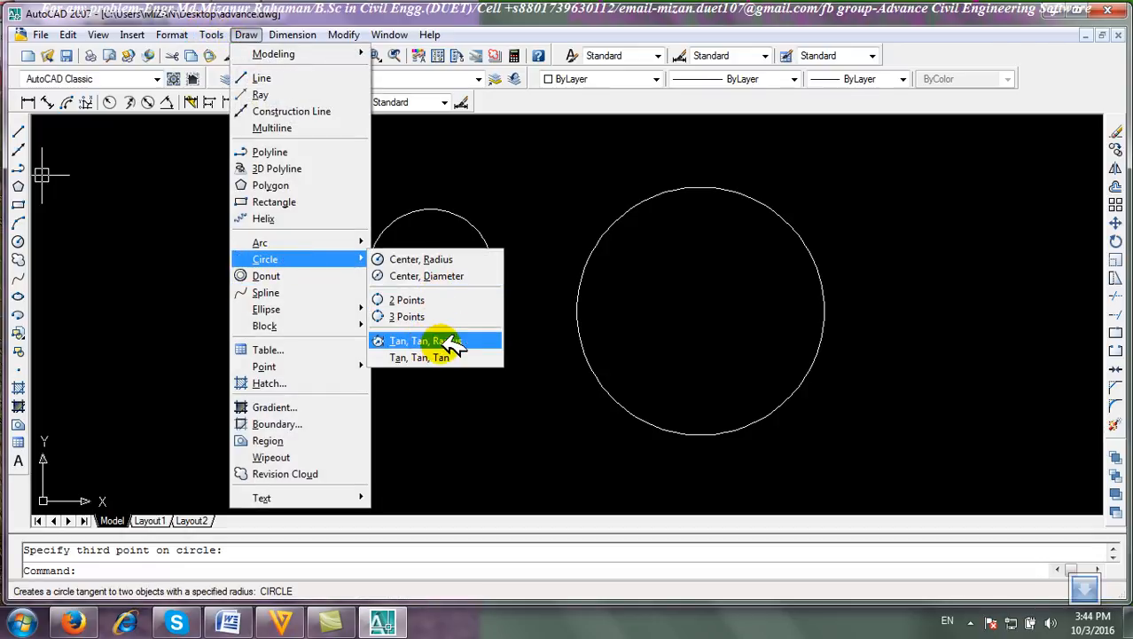
click(742, 336)
Select both circles and erase them.
click(717, 333)
click(677, 319)
click(655, 347)
click(425, 244)
click(1115, 132)
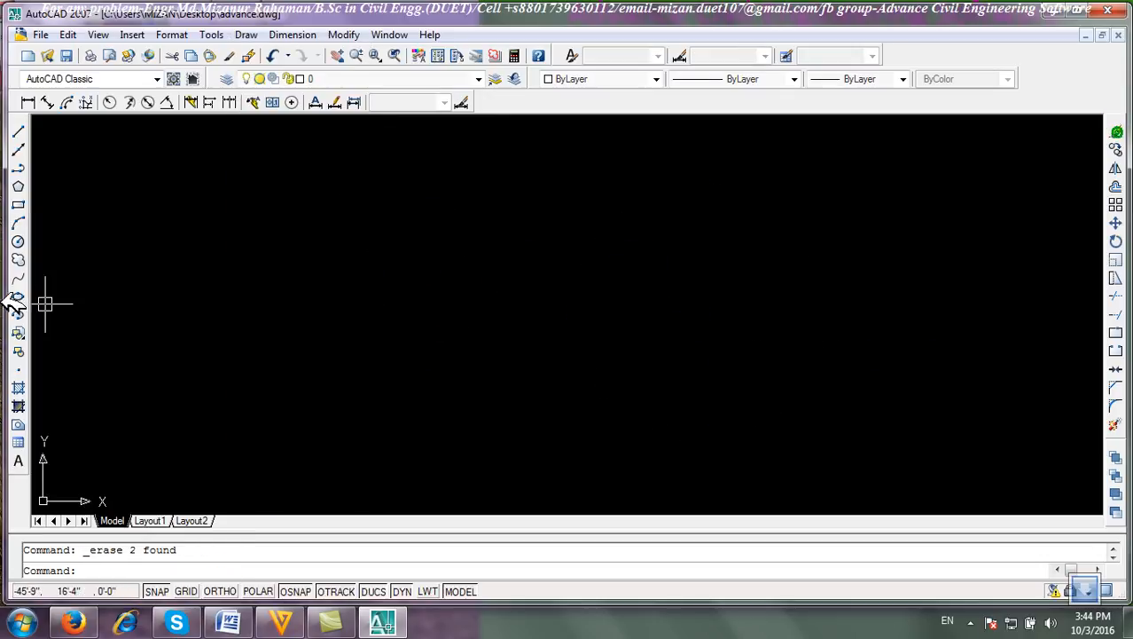
Draw two connected lines forming an open angle, a long horizontal one and a sloping one.
click(18, 131)
click(160, 371)
click(645, 384)
click(258, 156)
right_click(381, 168)
click(416, 181)
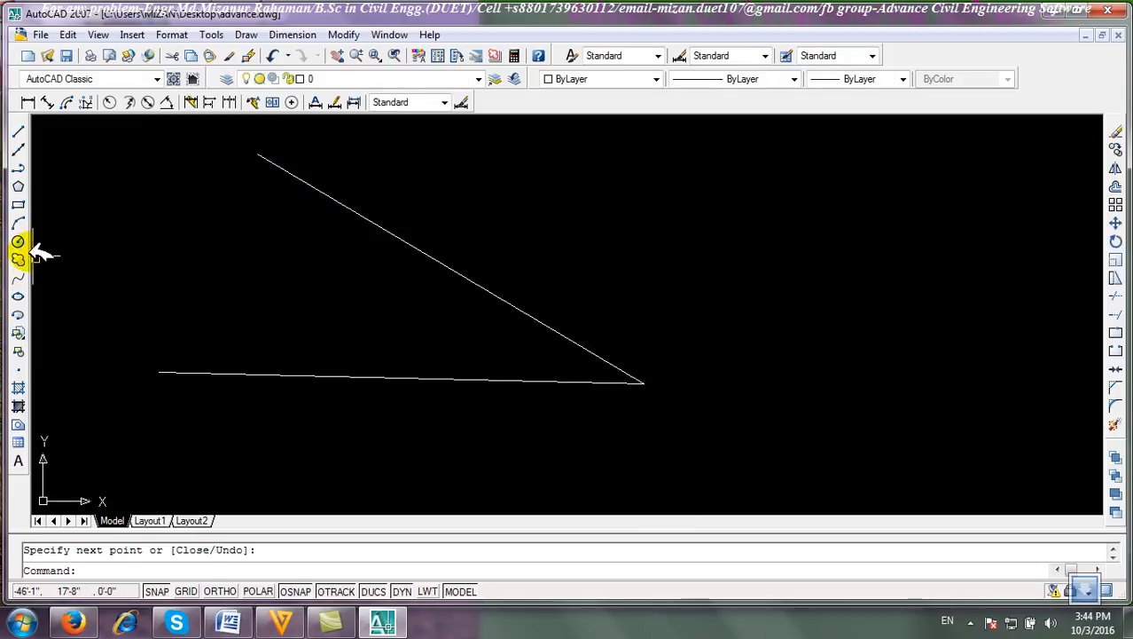
Draw a Tan, Tan, Radius circle tangent to both lines with a radius of 2'.
click(246, 35)
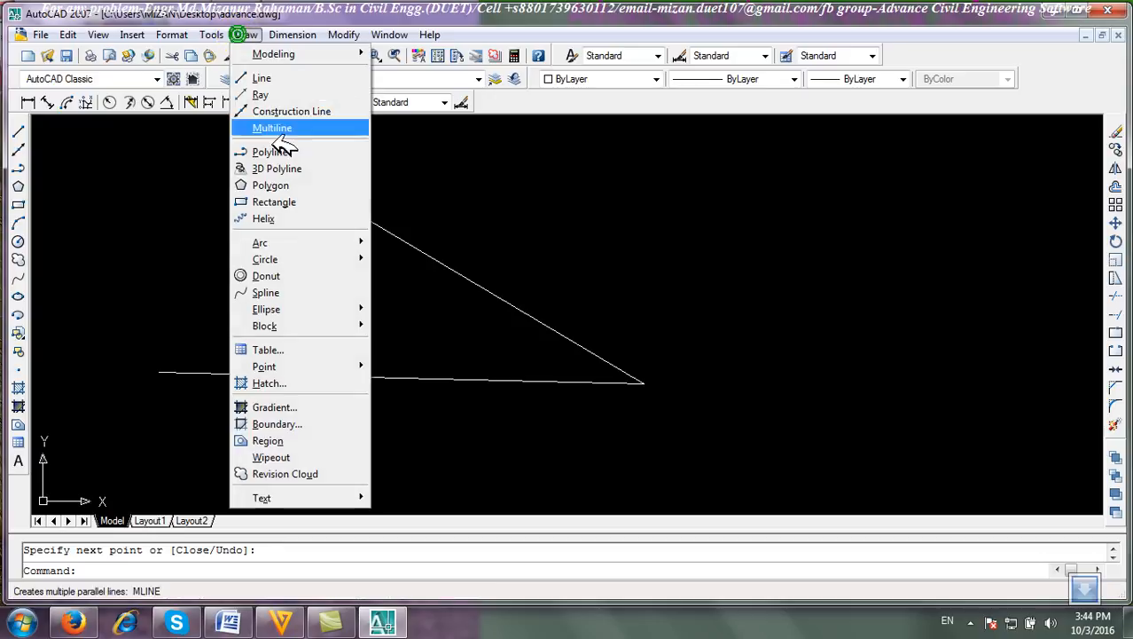
mouse_move(337, 256)
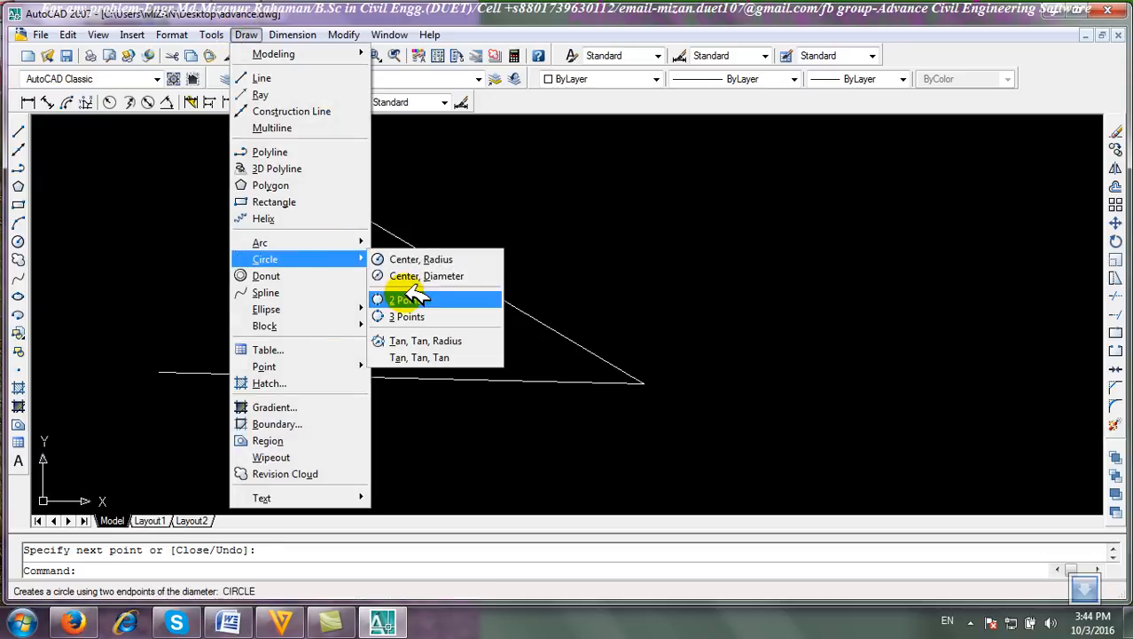
click(440, 342)
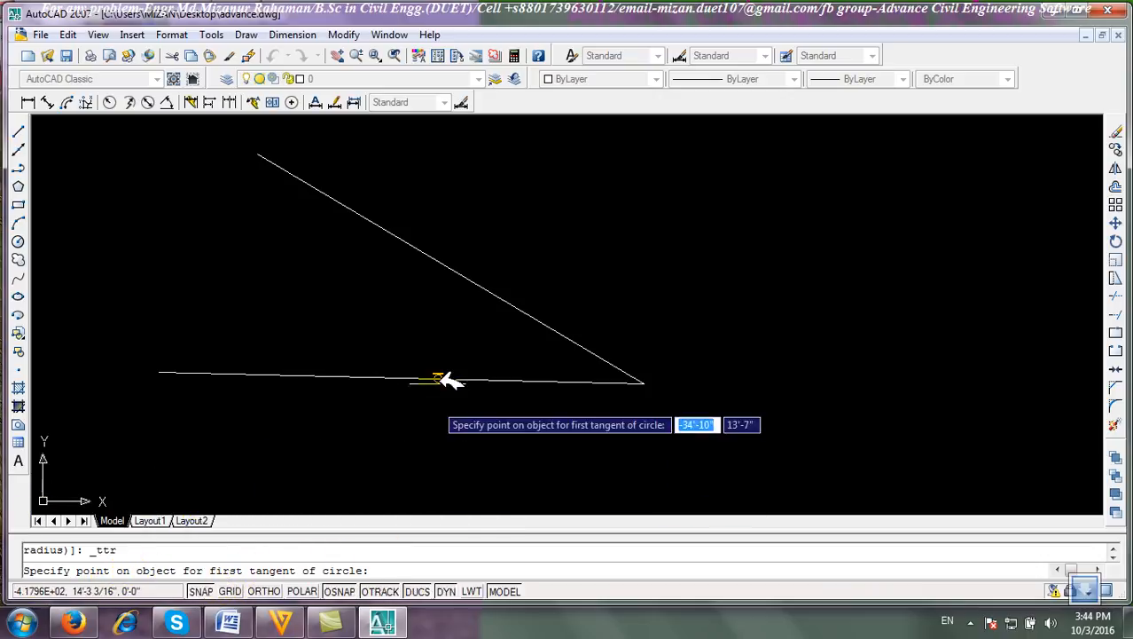
click(451, 267)
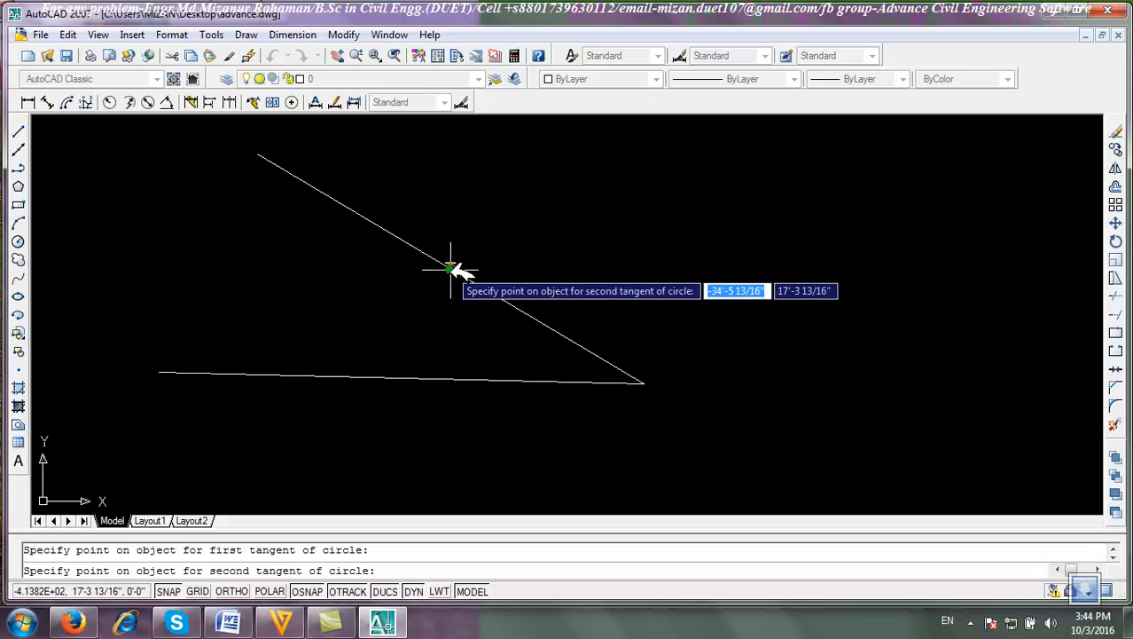
click(433, 375)
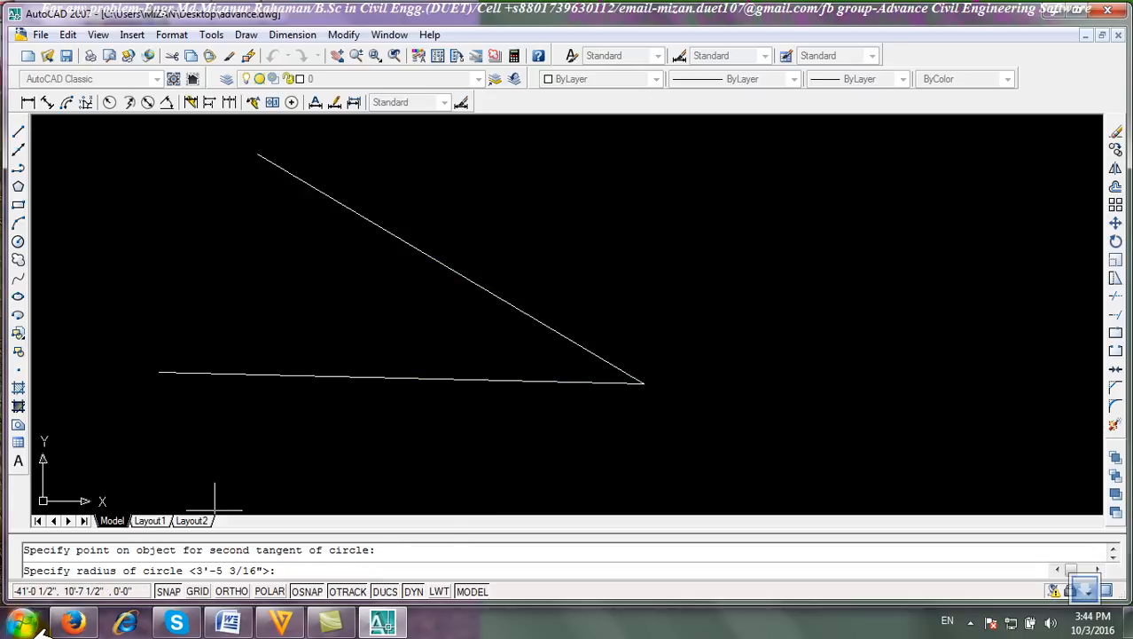
text(2')
key(Return)
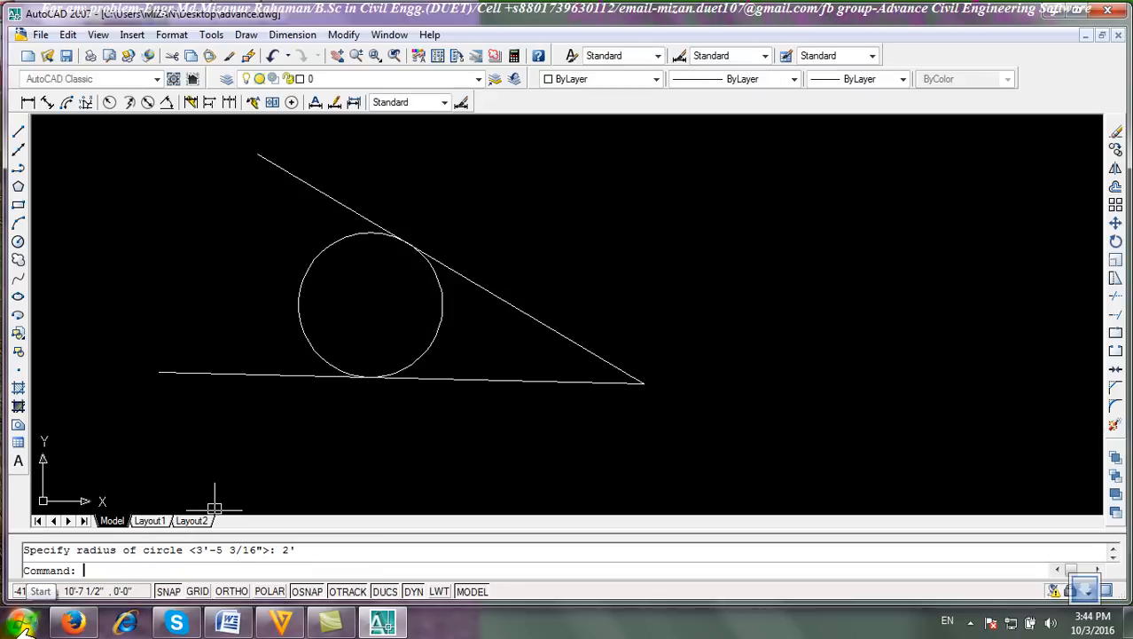
scroll(430, 363, up, 8)
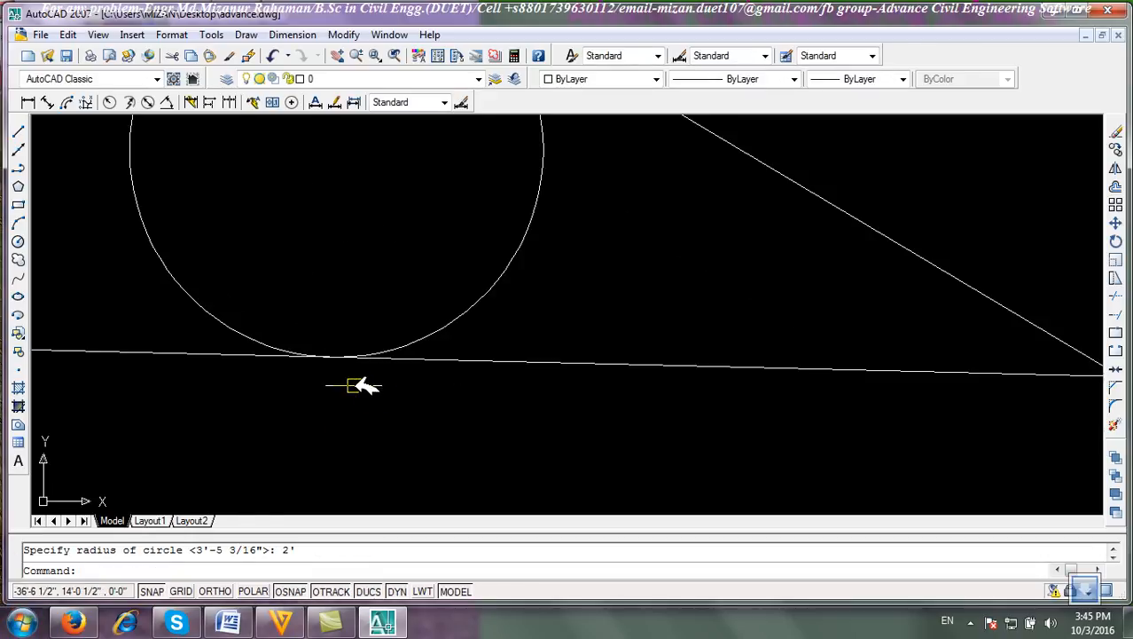
scroll(323, 347, down, 10)
scroll(448, 293, up, 5)
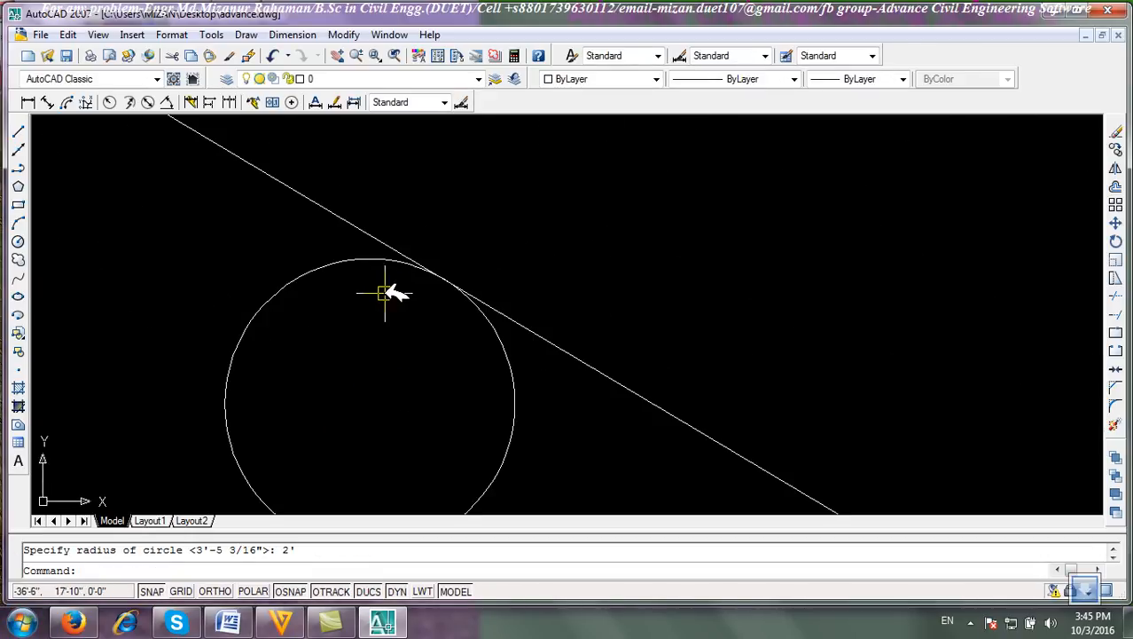
scroll(455, 296, down, 5)
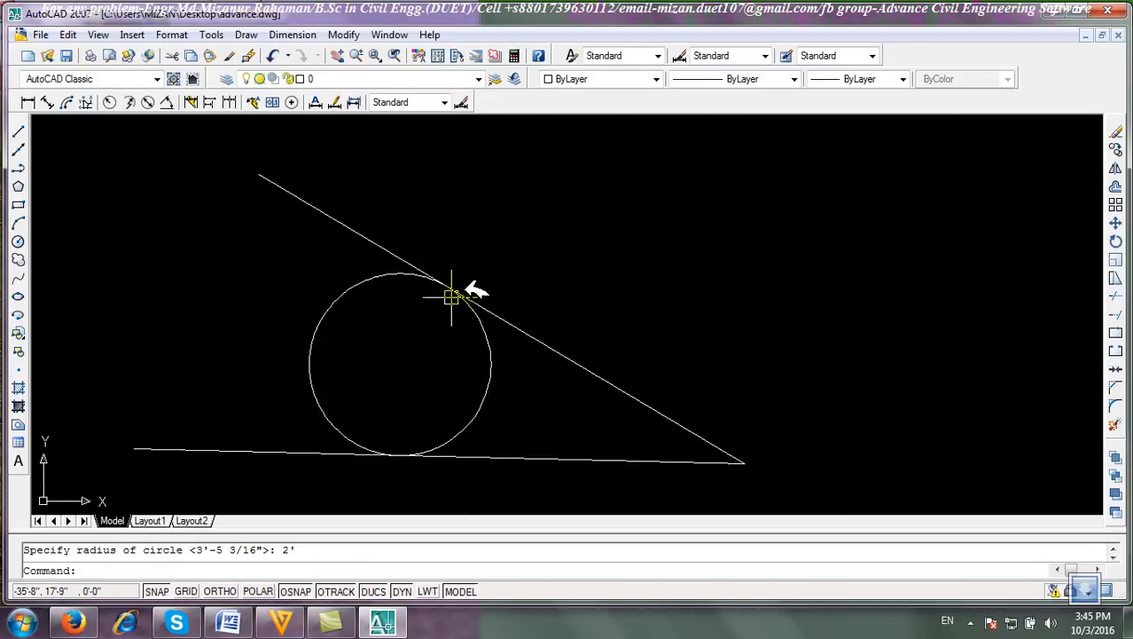
click(17, 239)
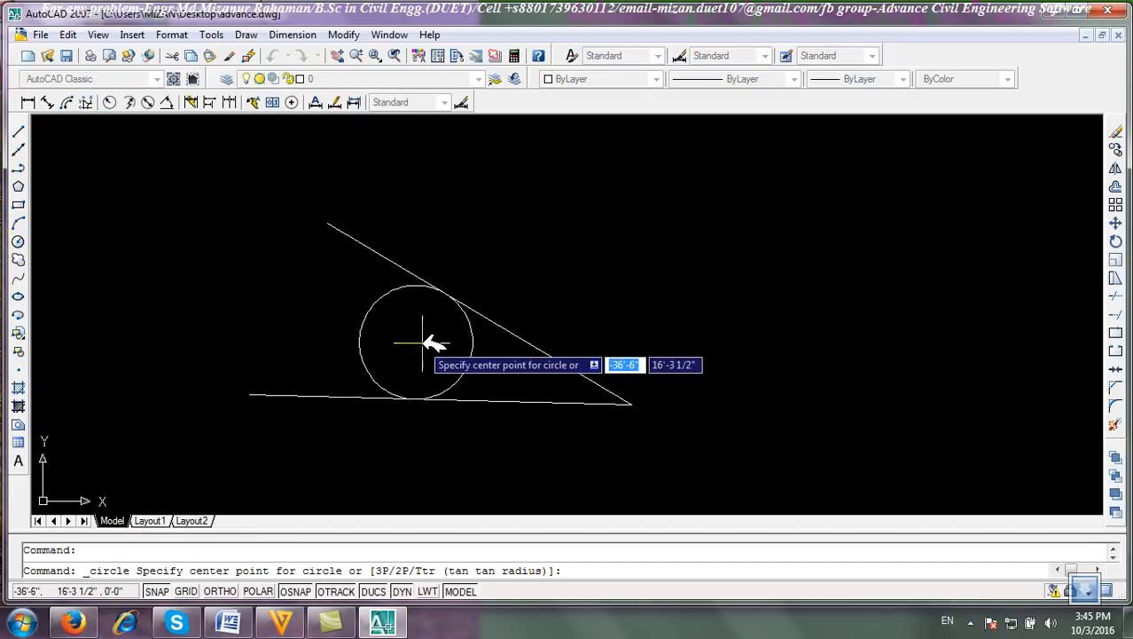
click(422, 342)
scroll(443, 288, up, 3)
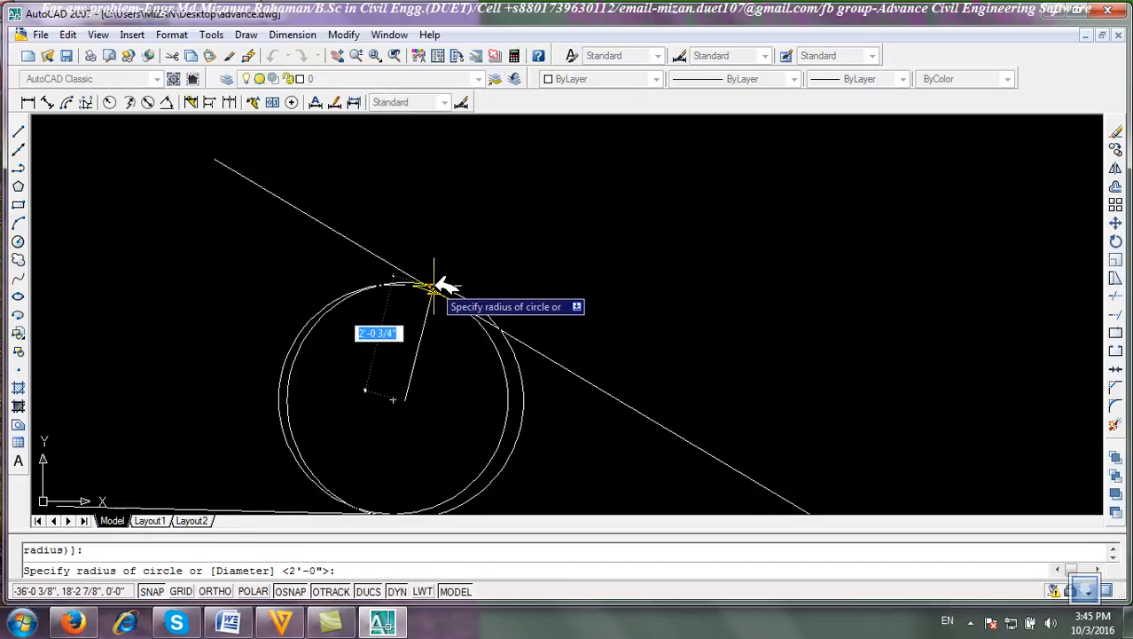
scroll(443, 295, up, 2)
scroll(434, 306, down, 5)
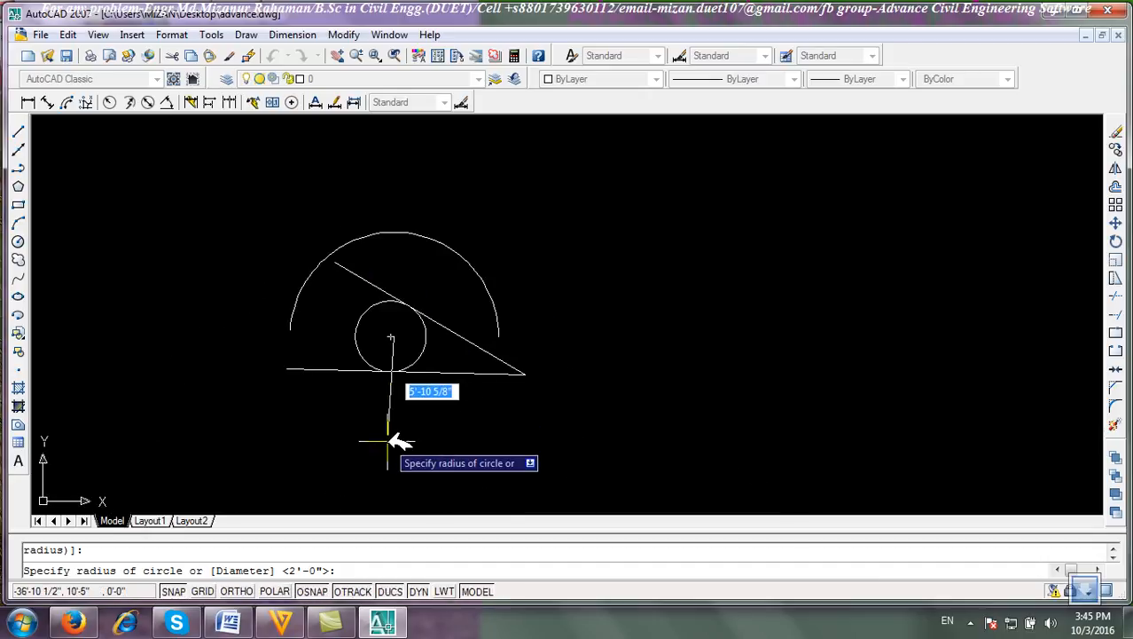
right_click(446, 235)
click(486, 260)
Select the tangent circle and erase it.
scroll(366, 371, up, 5)
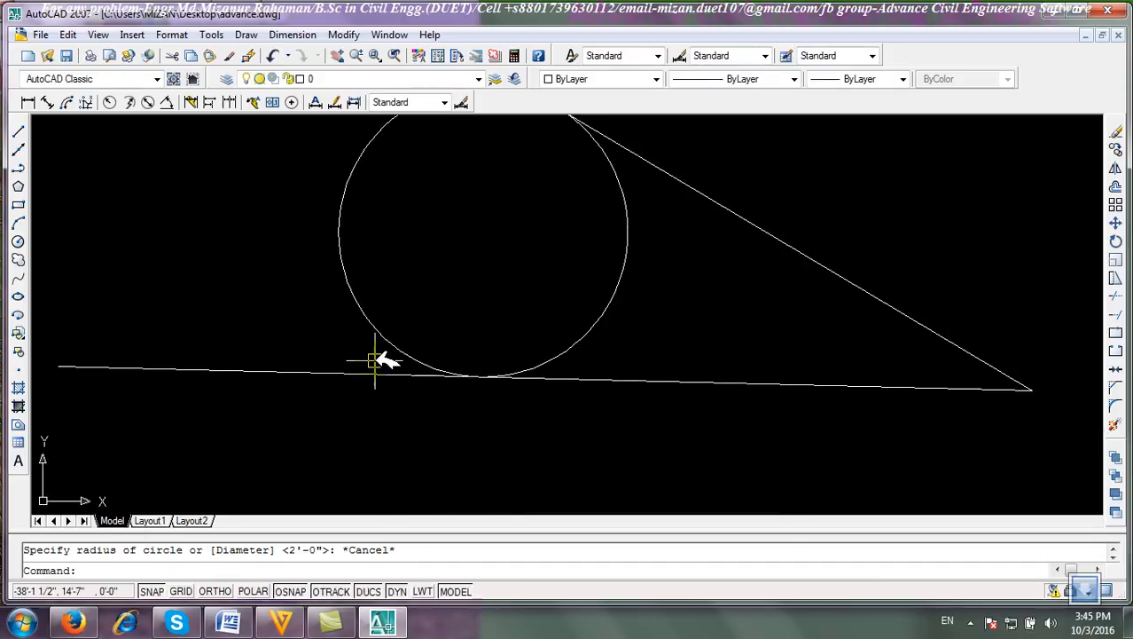
scroll(501, 359, up, 4)
scroll(594, 363, down, 4)
middle_drag(600, 354, 434, 481)
scroll(517, 341, down, 4)
middle_drag(518, 337, 477, 285)
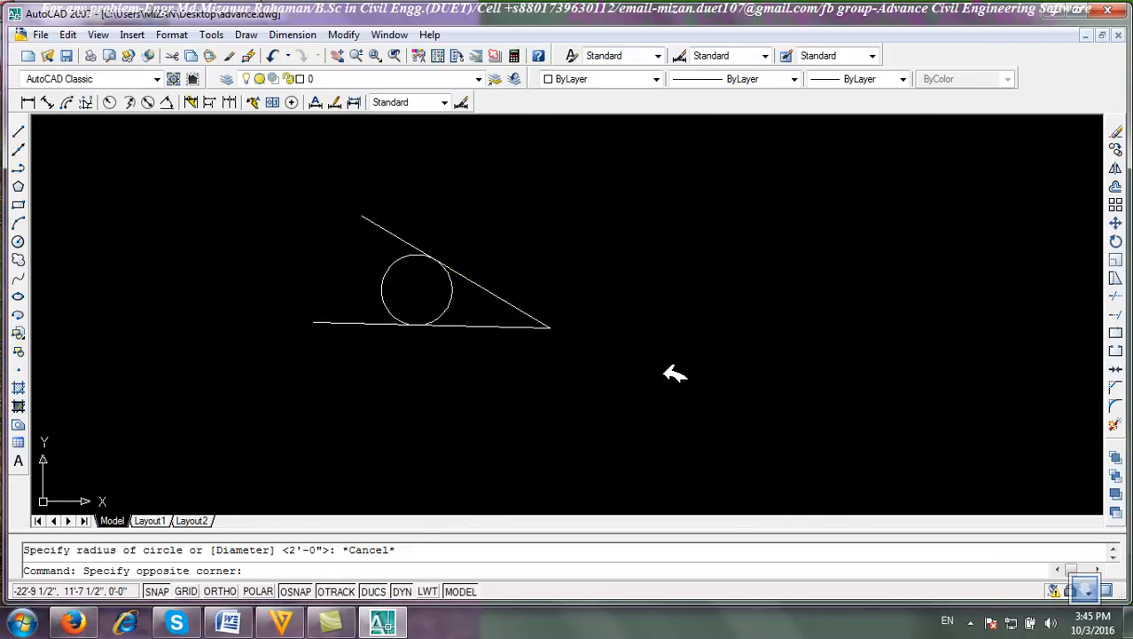
click(762, 377)
click(601, 359)
click(449, 304)
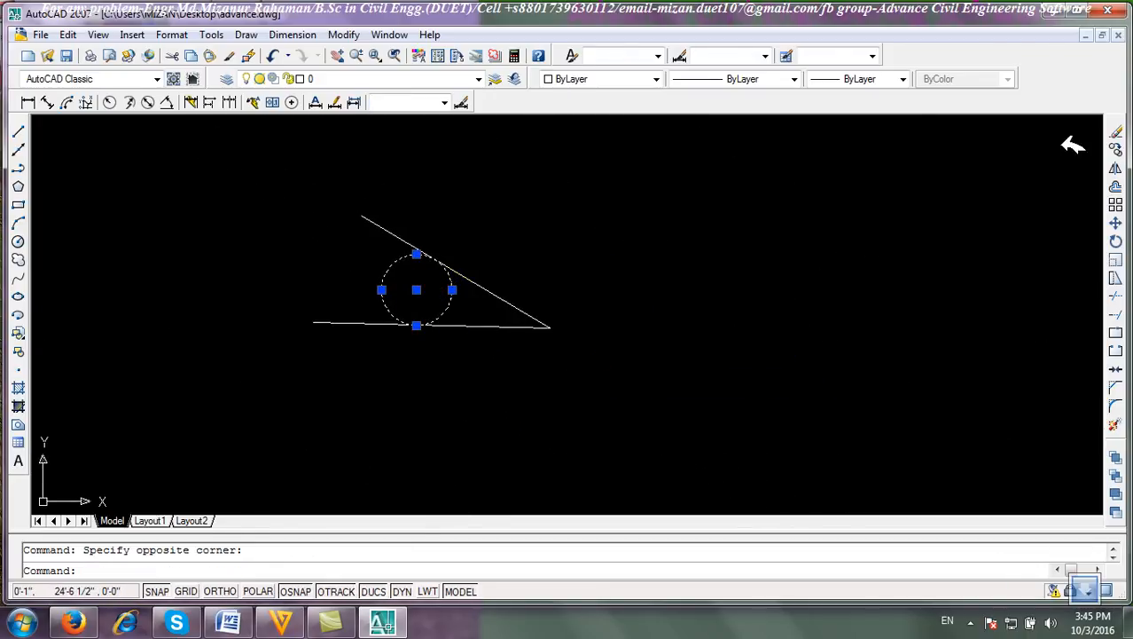
click(1116, 129)
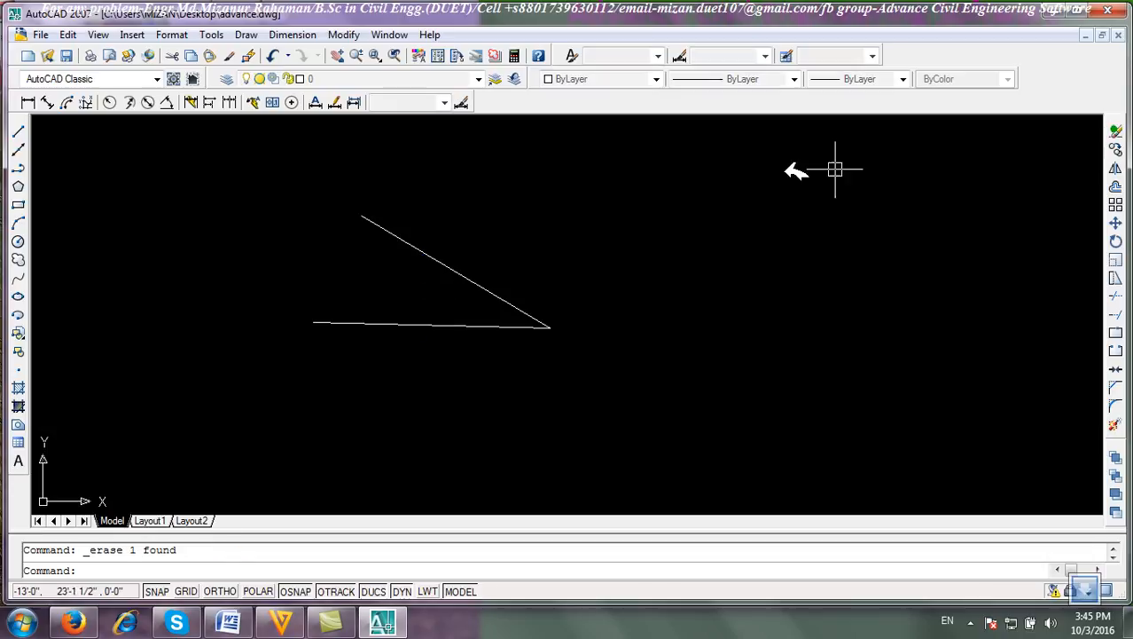
Draw a line joining the open ends of the two lines to close the triangle.
click(18, 131)
click(310, 317)
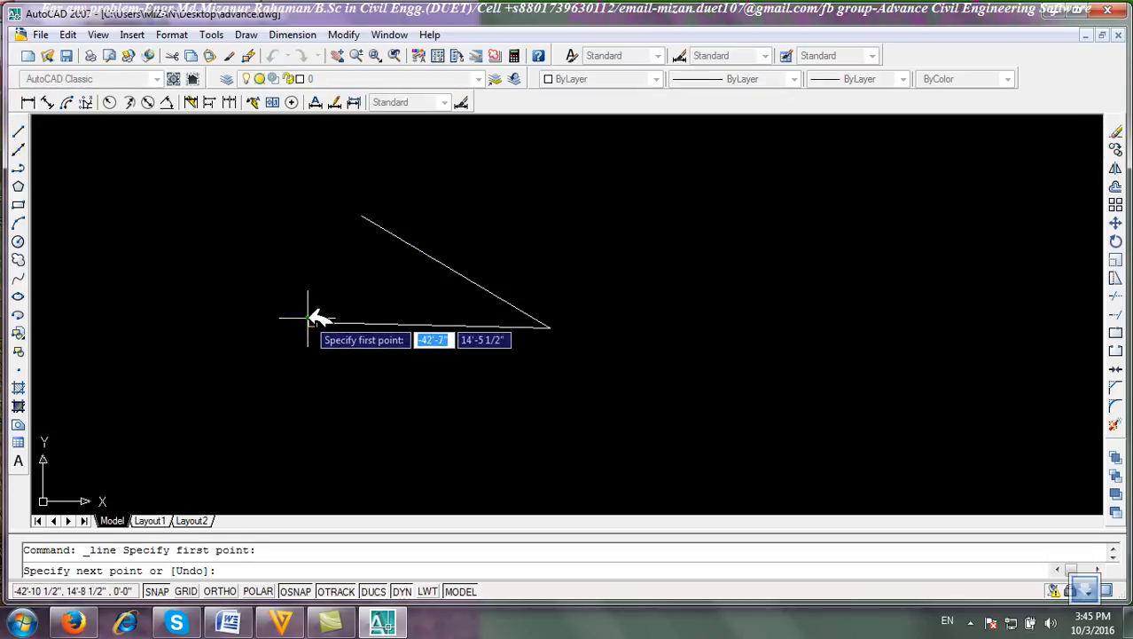
click(361, 216)
right_click(398, 194)
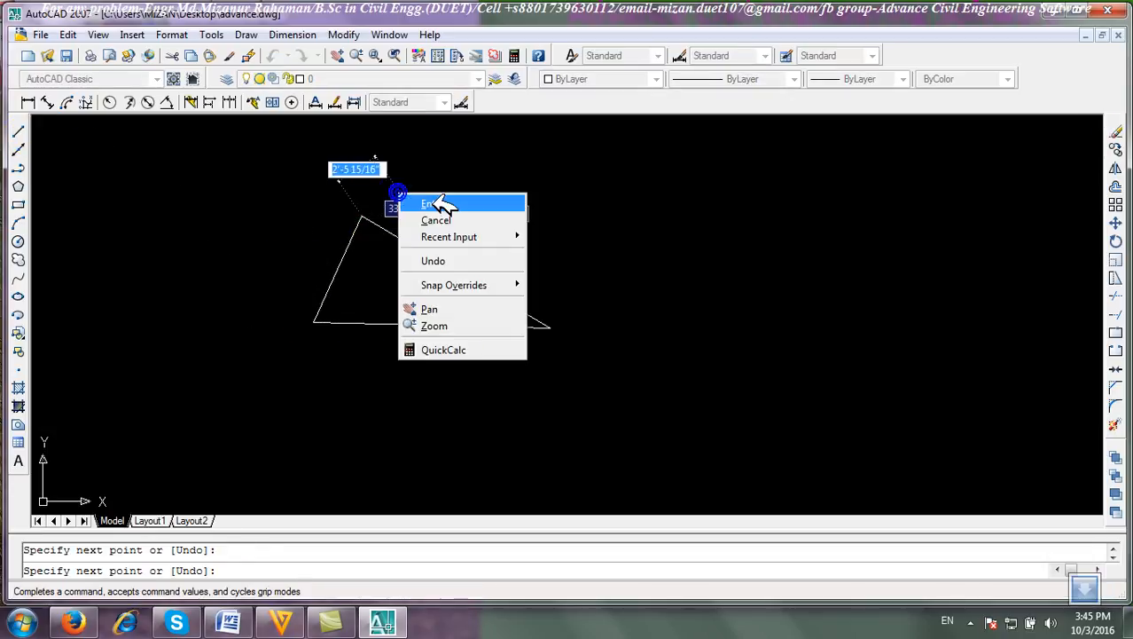
click(435, 204)
Draw a Tan, Tan, Tan circle inscribed in the triangle by picking its three sides.
click(246, 35)
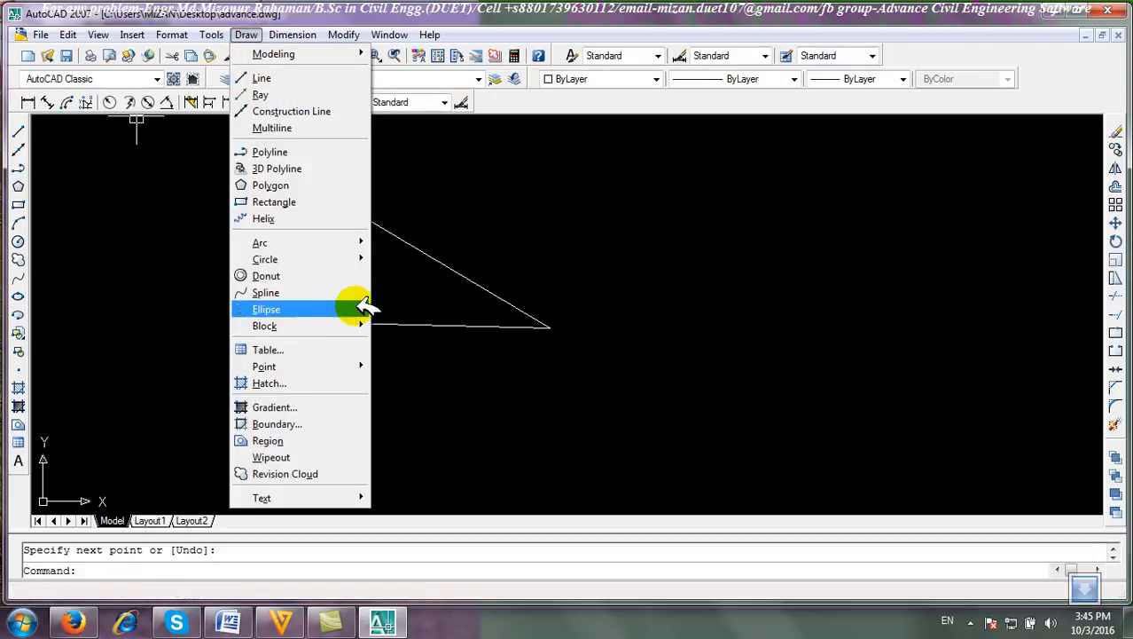
mouse_move(359, 259)
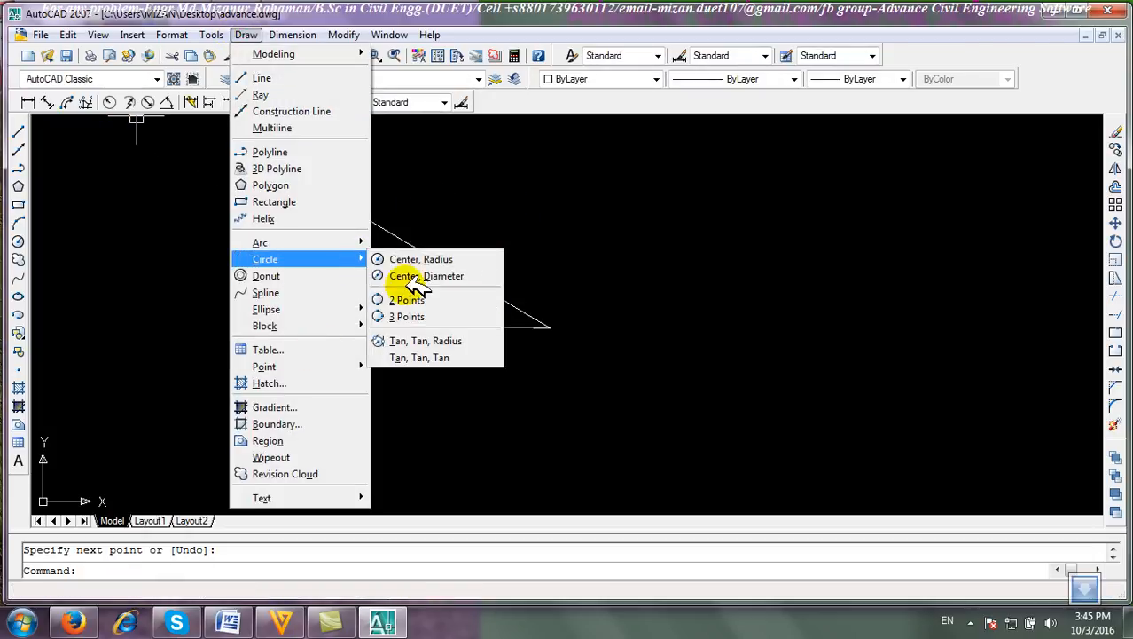
click(431, 357)
click(447, 269)
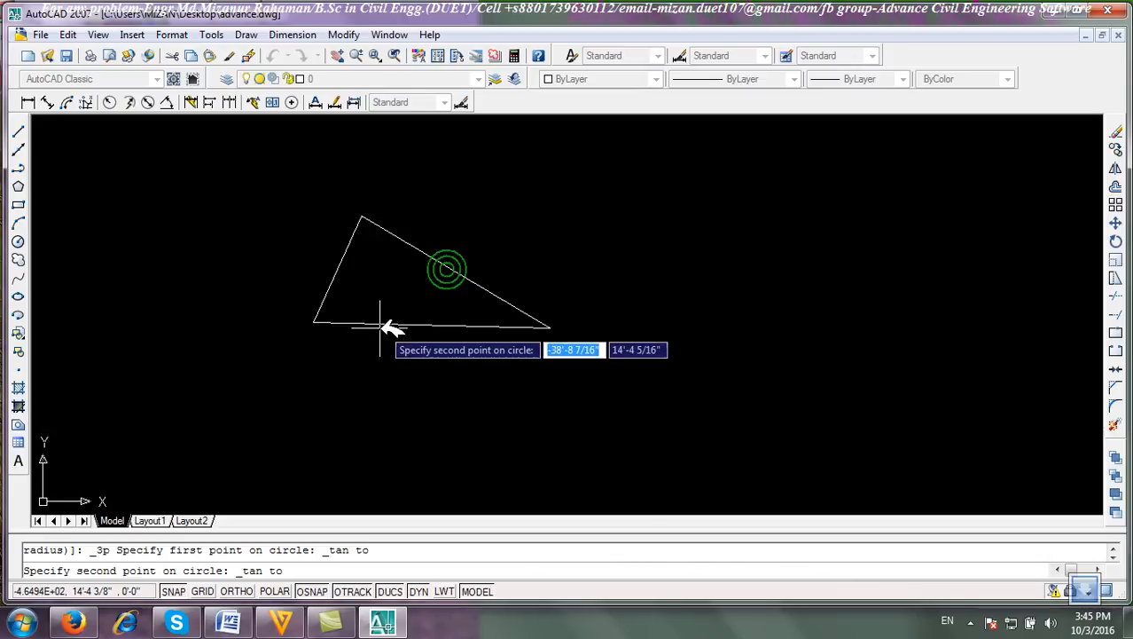
click(387, 324)
click(344, 254)
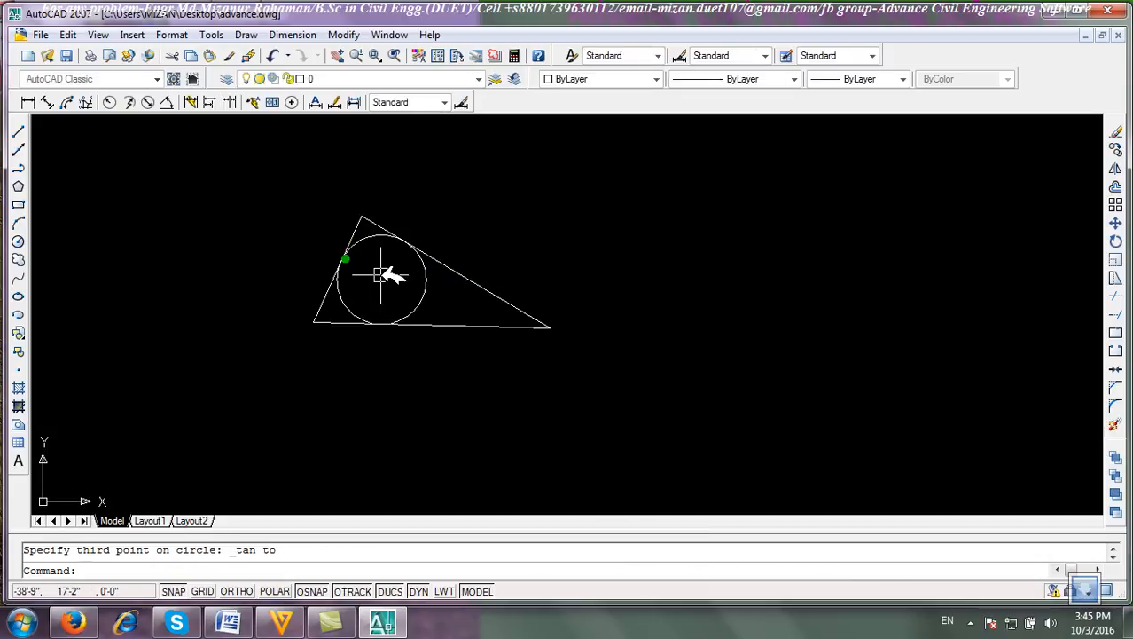
scroll(400, 270, up, 3)
scroll(401, 302, up, 2)
mouse_move(396, 307)
middle_down()
mouse_move(457, 368)
mouse_move(508, 367)
middle_up()
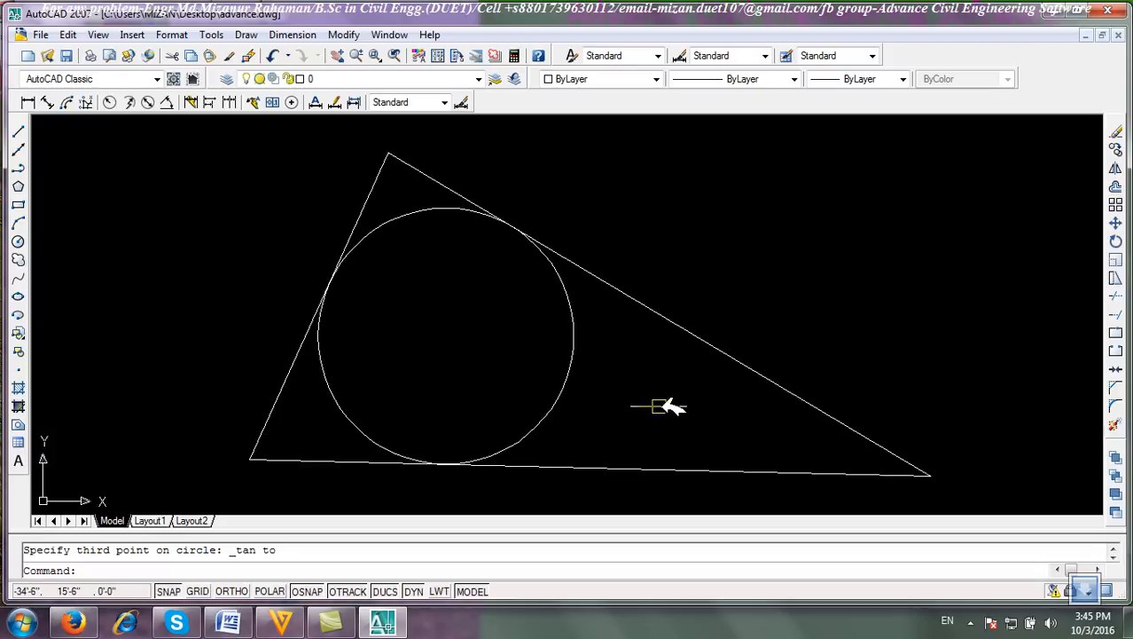
click(248, 36)
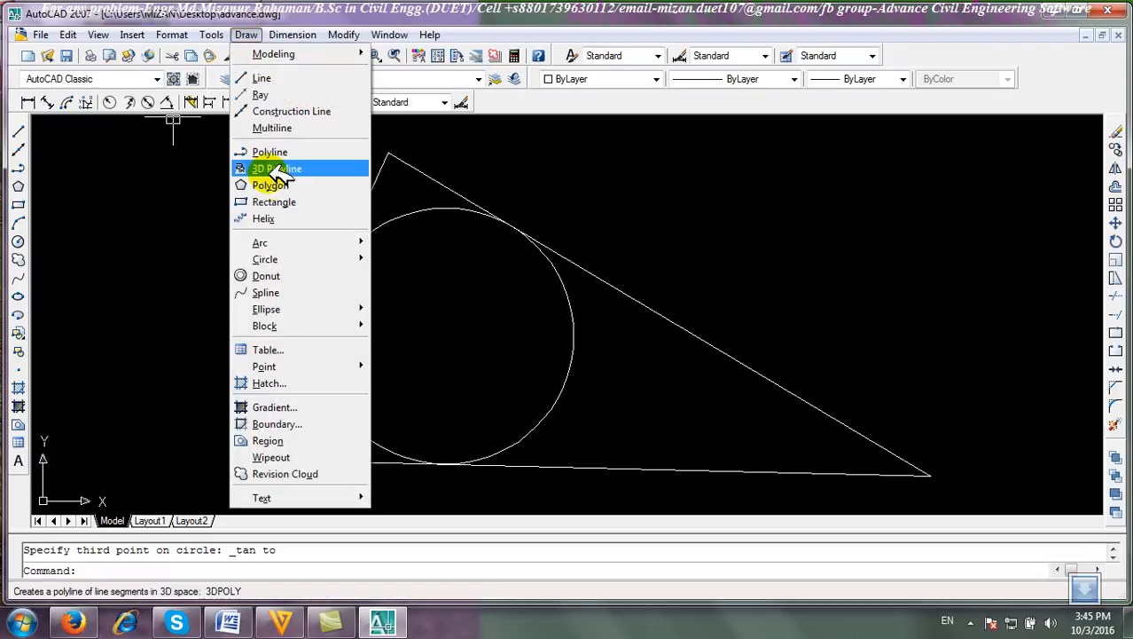
Draw another Tan, Tan, Tan circle inside the triangle by picking its three sides again.
mouse_move(334, 259)
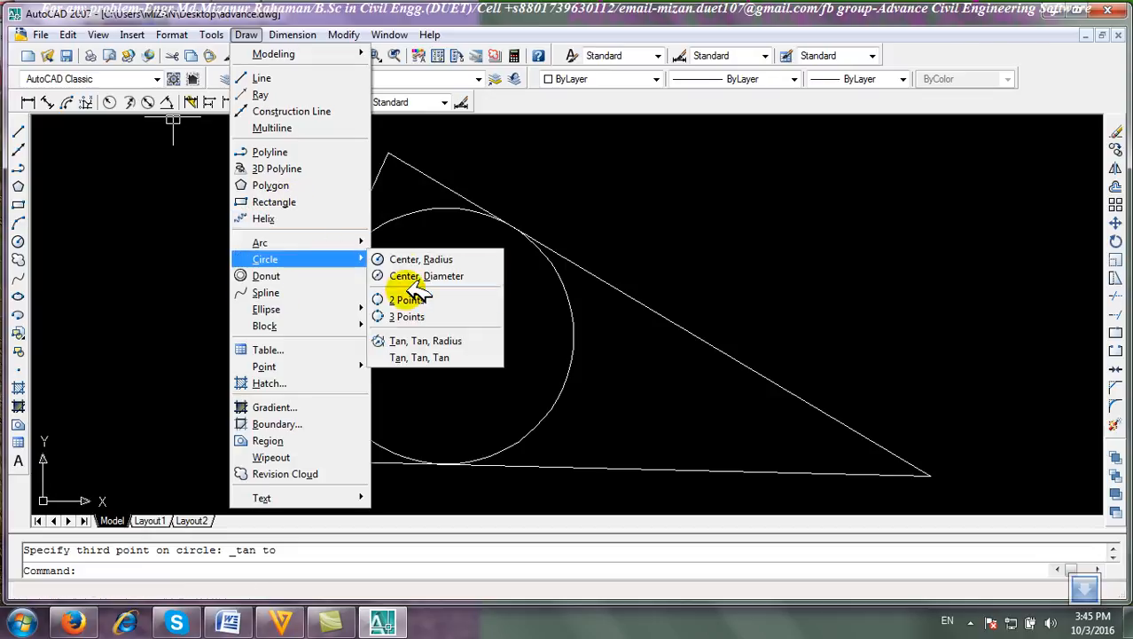
click(434, 357)
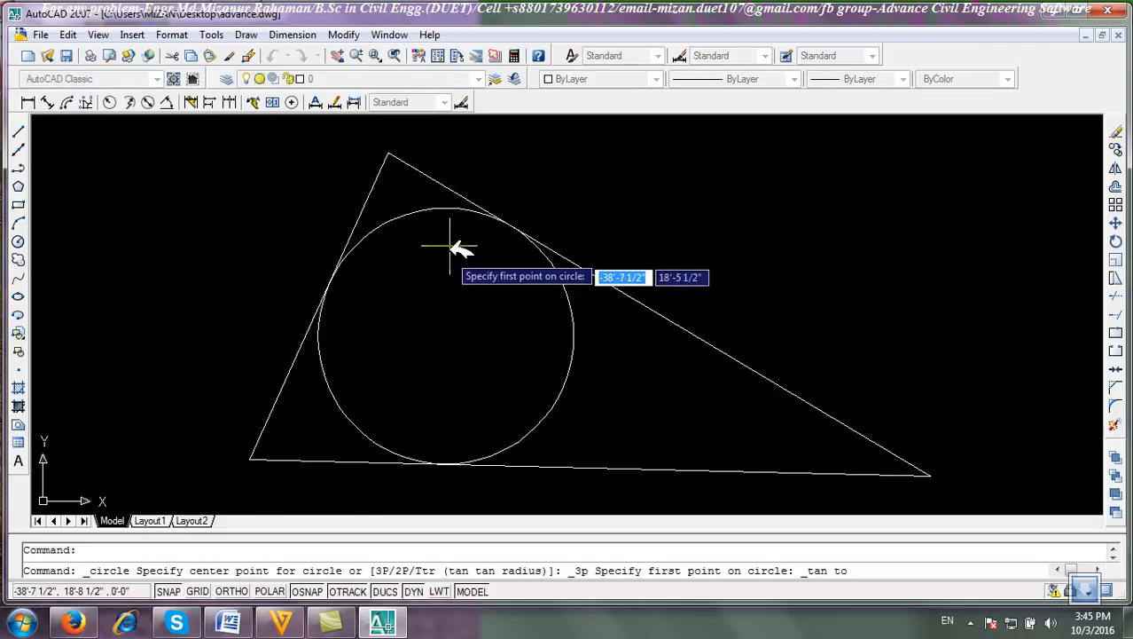
click(445, 184)
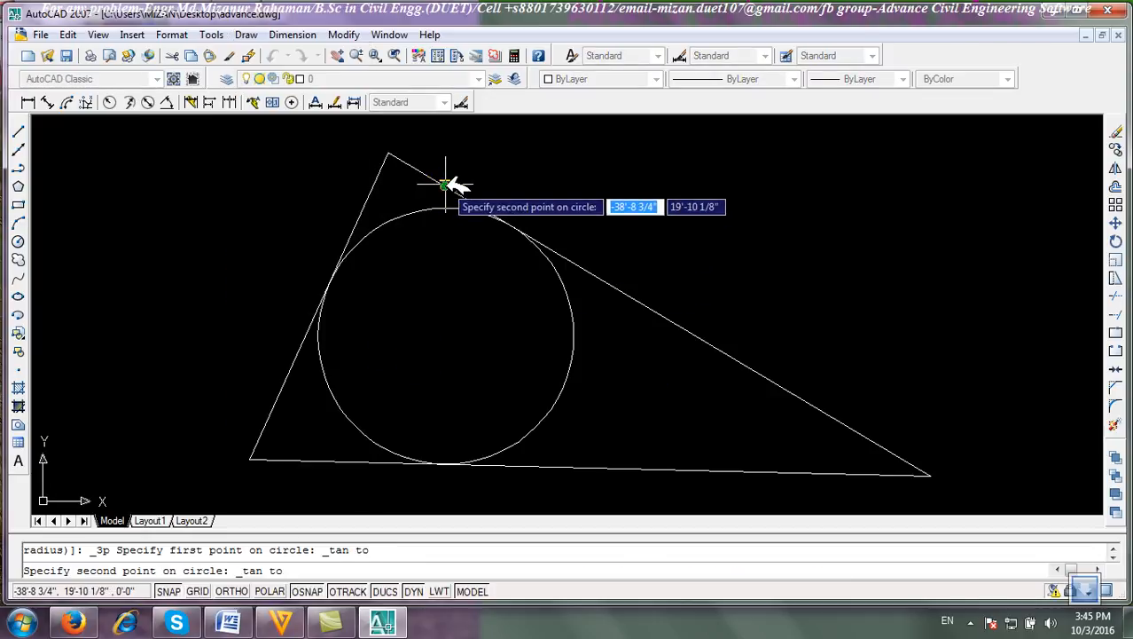
click(372, 192)
click(592, 466)
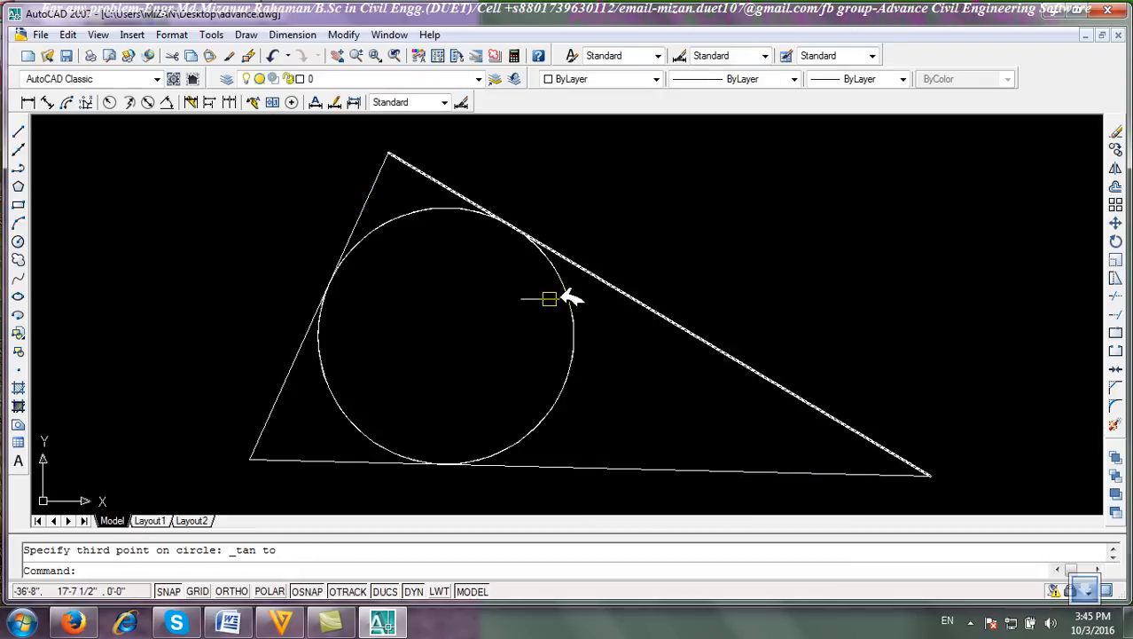
Select the triangle and both inscribed circles and erase them.
scroll(709, 400, down, 3)
click(825, 436)
click(435, 243)
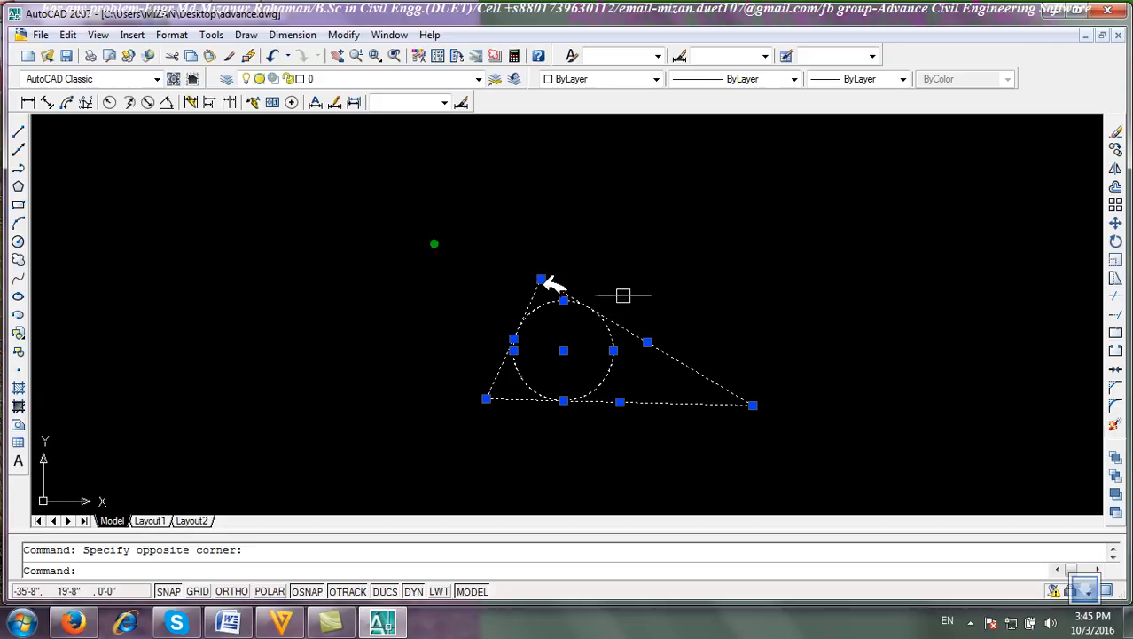
click(1116, 130)
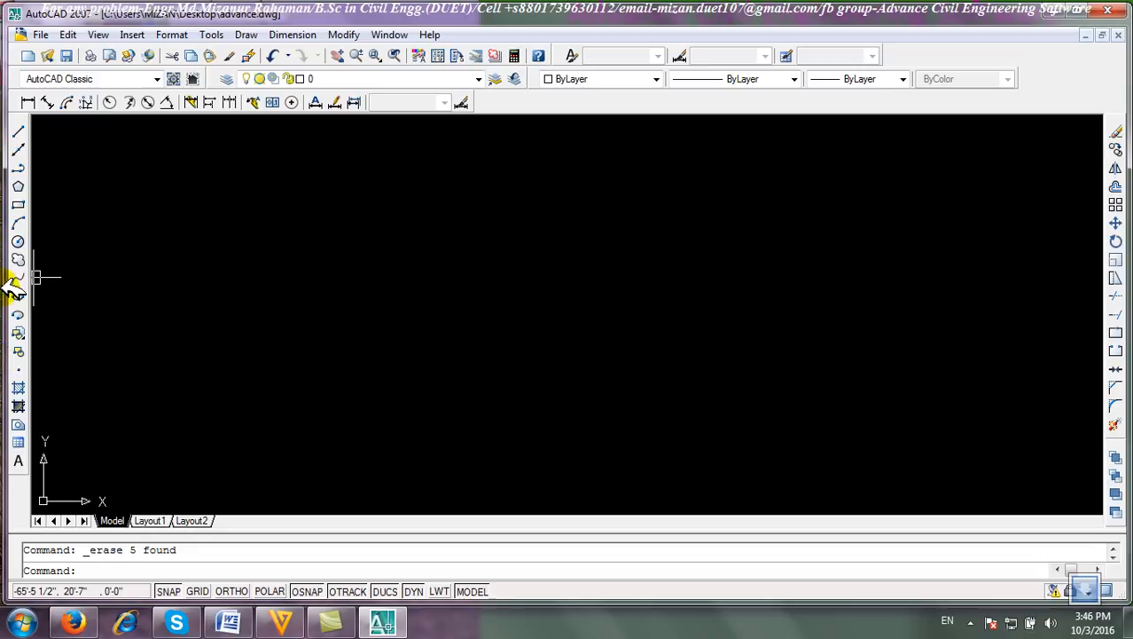
click(233, 270)
click(319, 293)
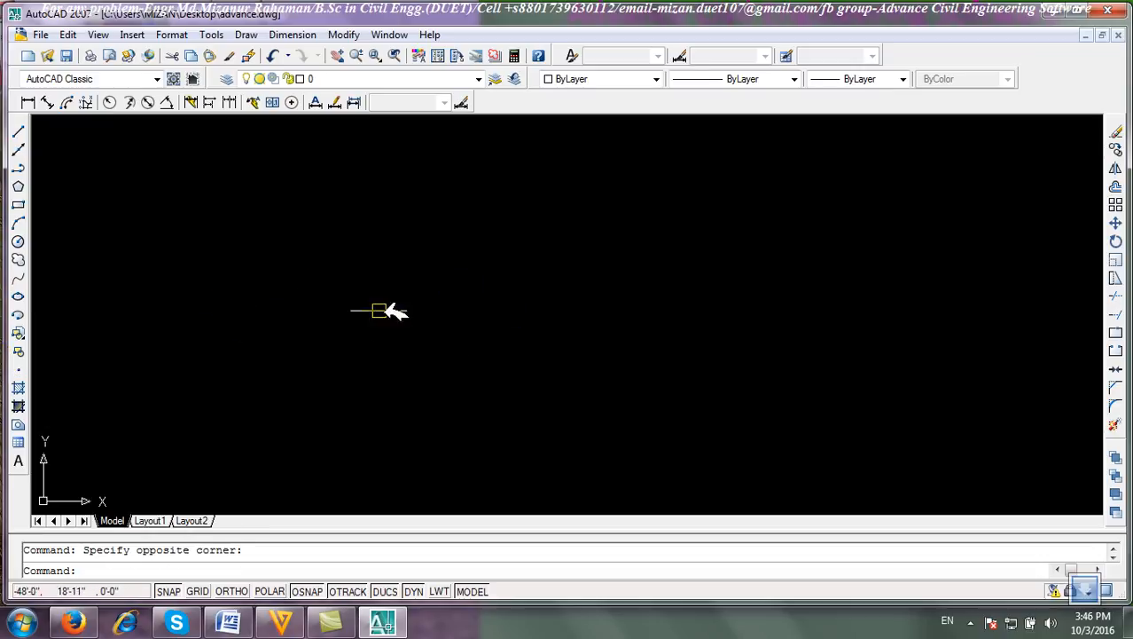
click(399, 202)
click(312, 342)
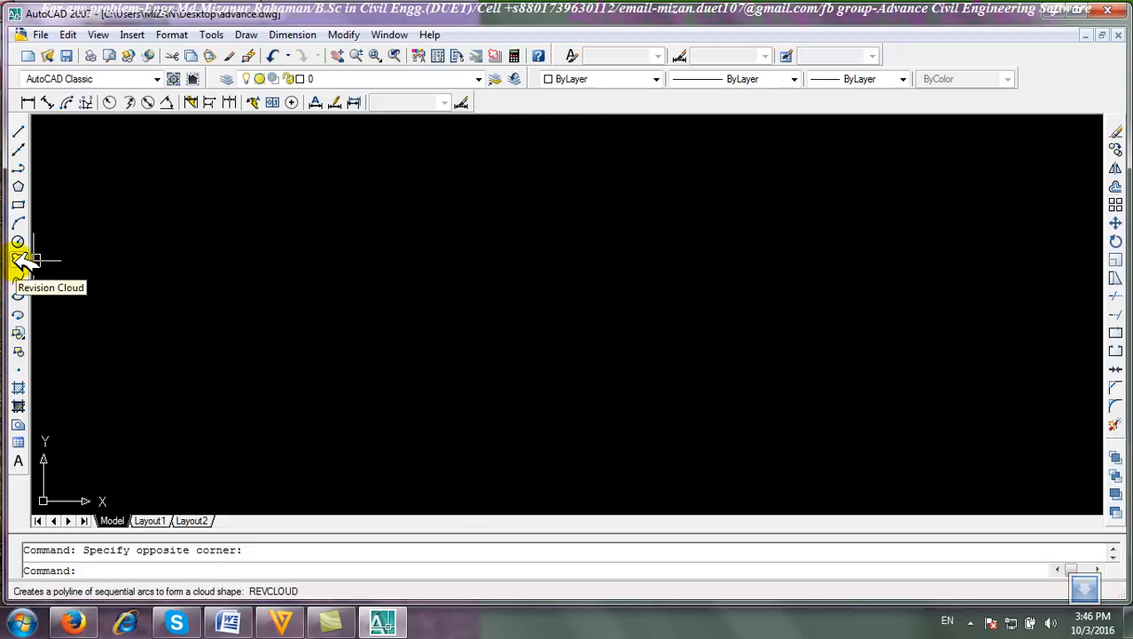
Draw a freehand revision cloud with the Revision Cloud tool, then select it and erase it.
click(19, 258)
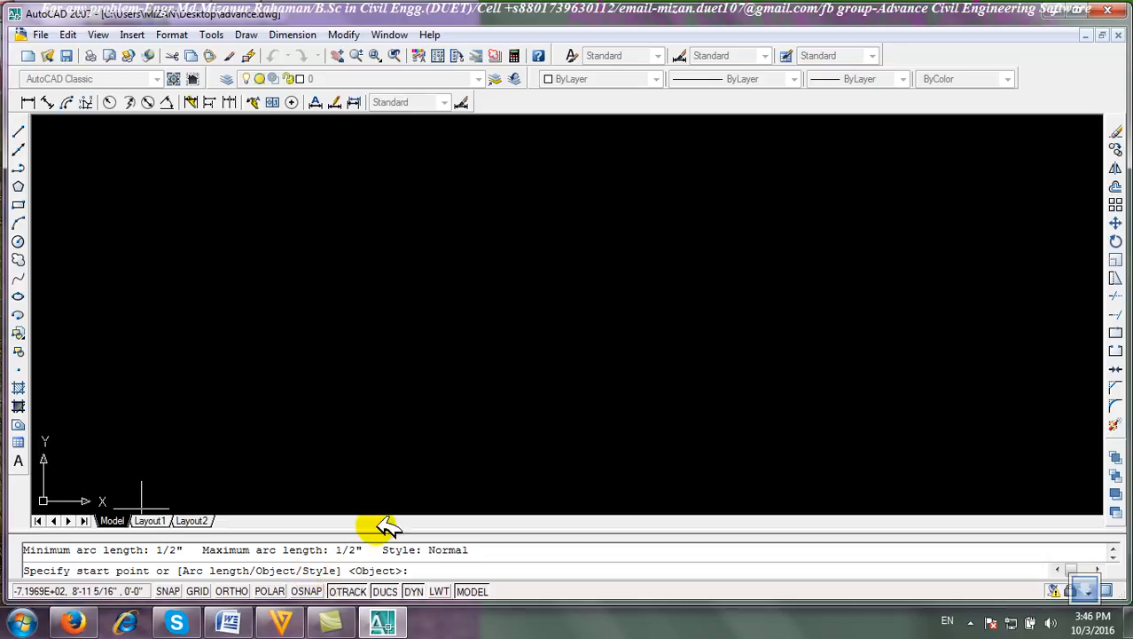
click(176, 371)
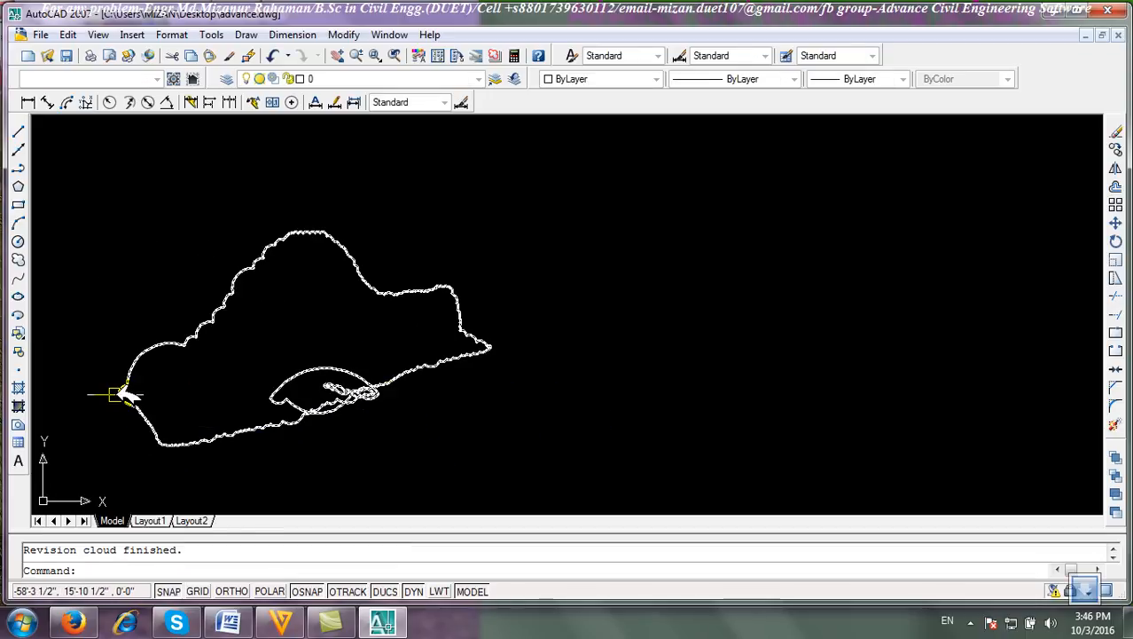
scroll(146, 404, up, 5)
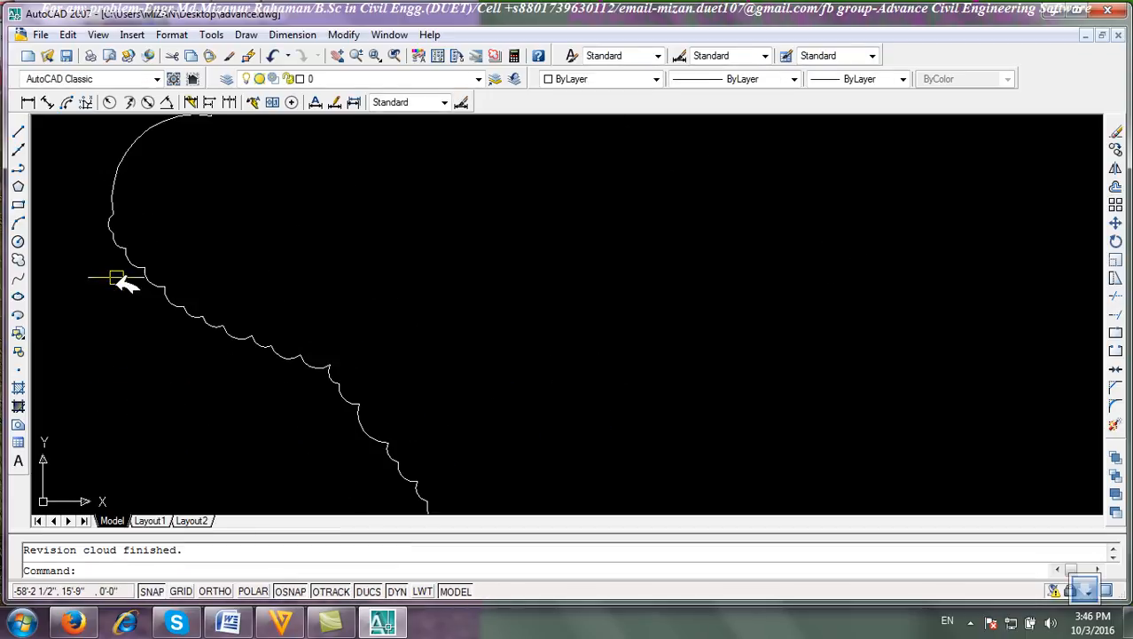
scroll(418, 343, down, 6)
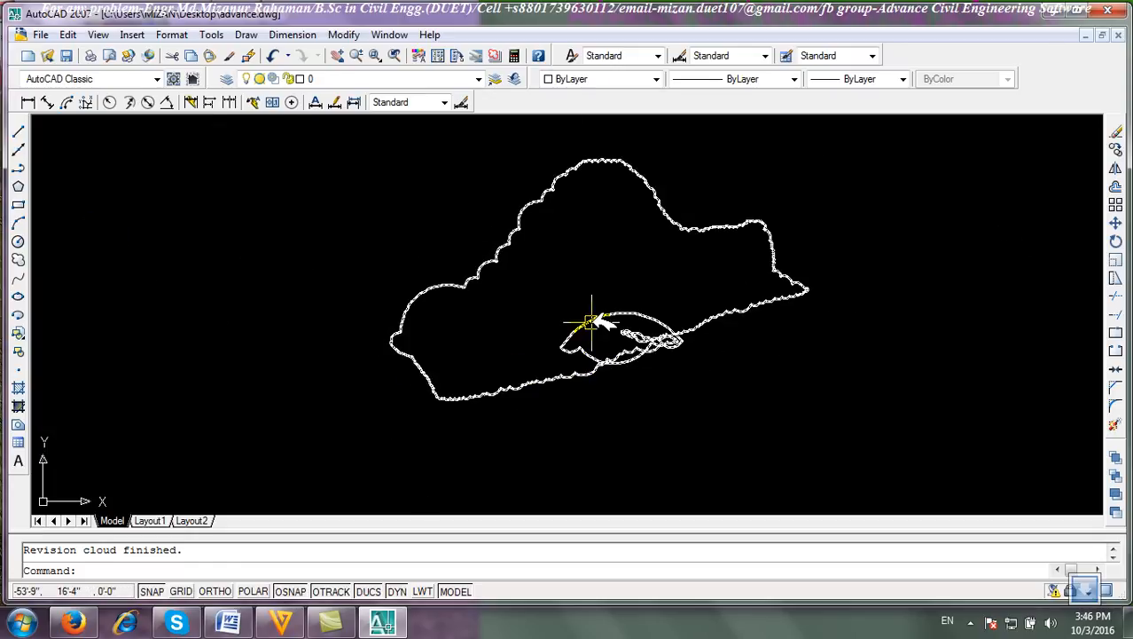
click(592, 321)
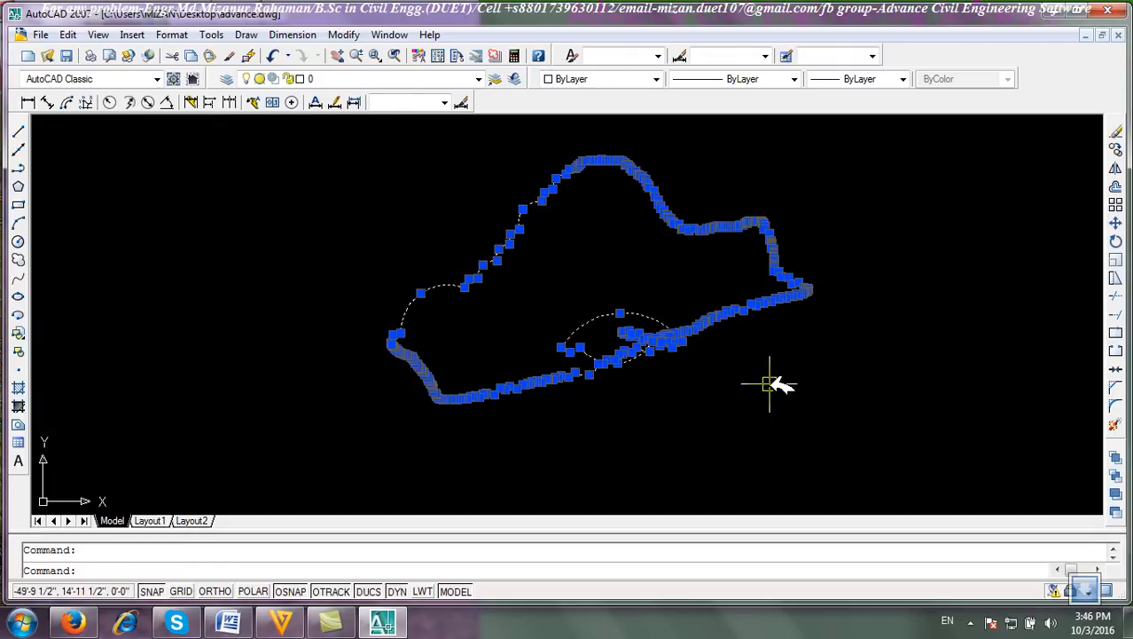
click(1115, 131)
Set the revision cloud minimum and maximum arc lengths to .25 and draw a freehand cloud.
click(18, 261)
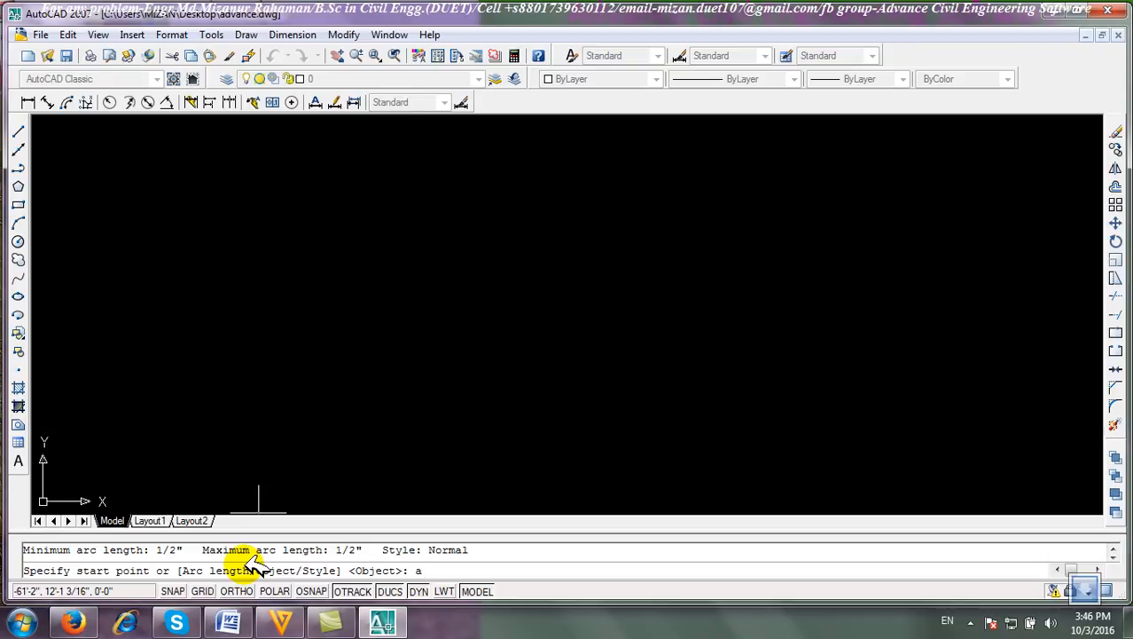
key(Return)
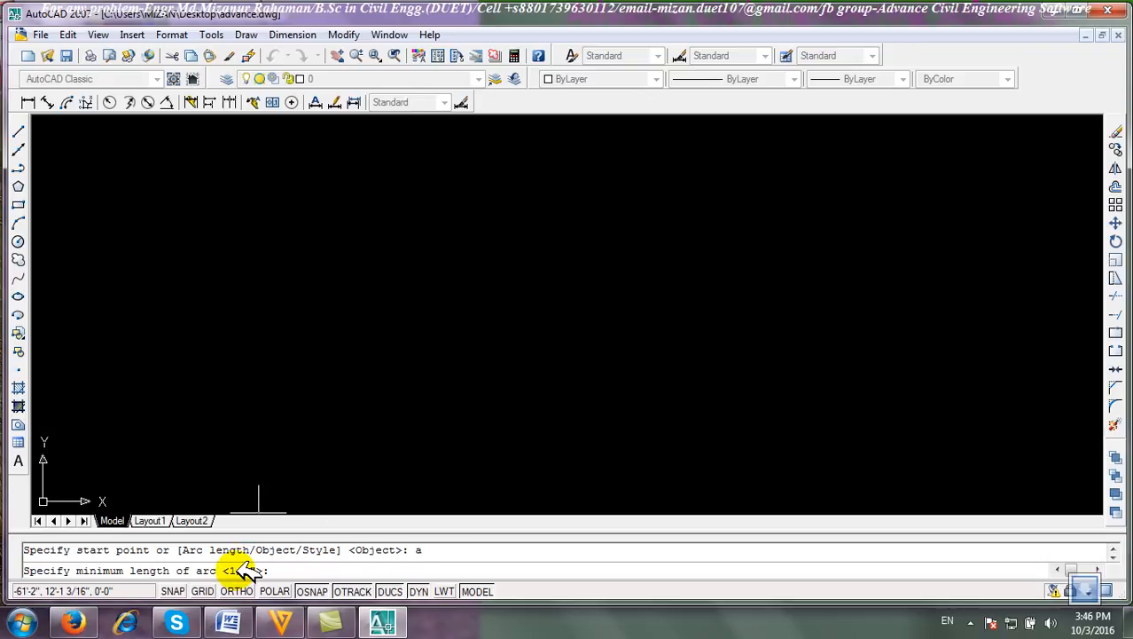
text(.25)
key(Return)
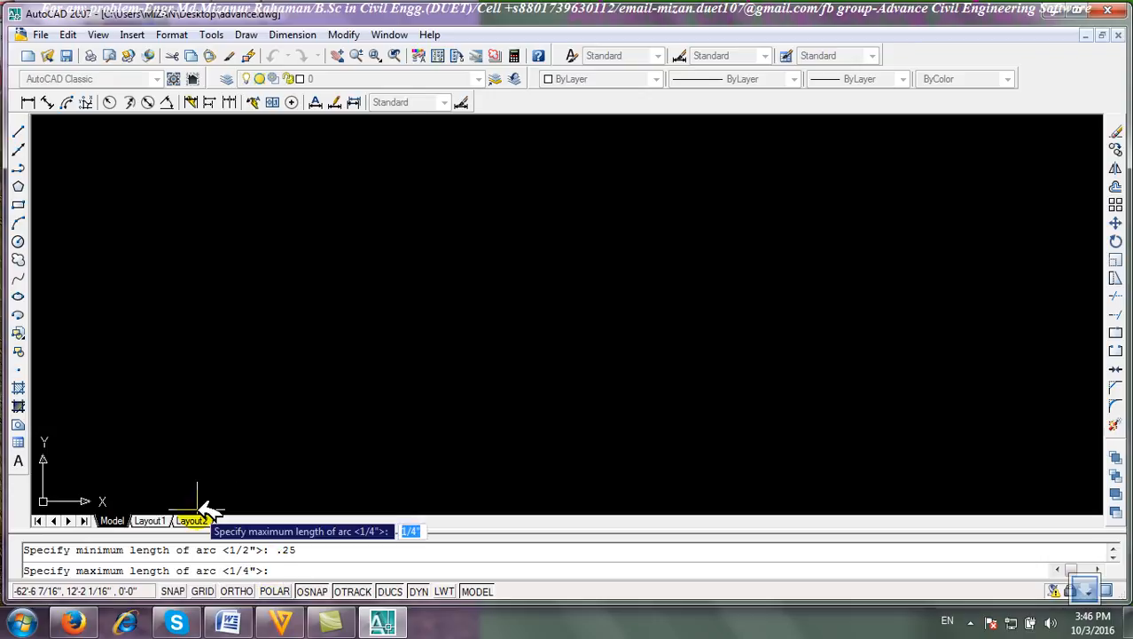
text(.25)
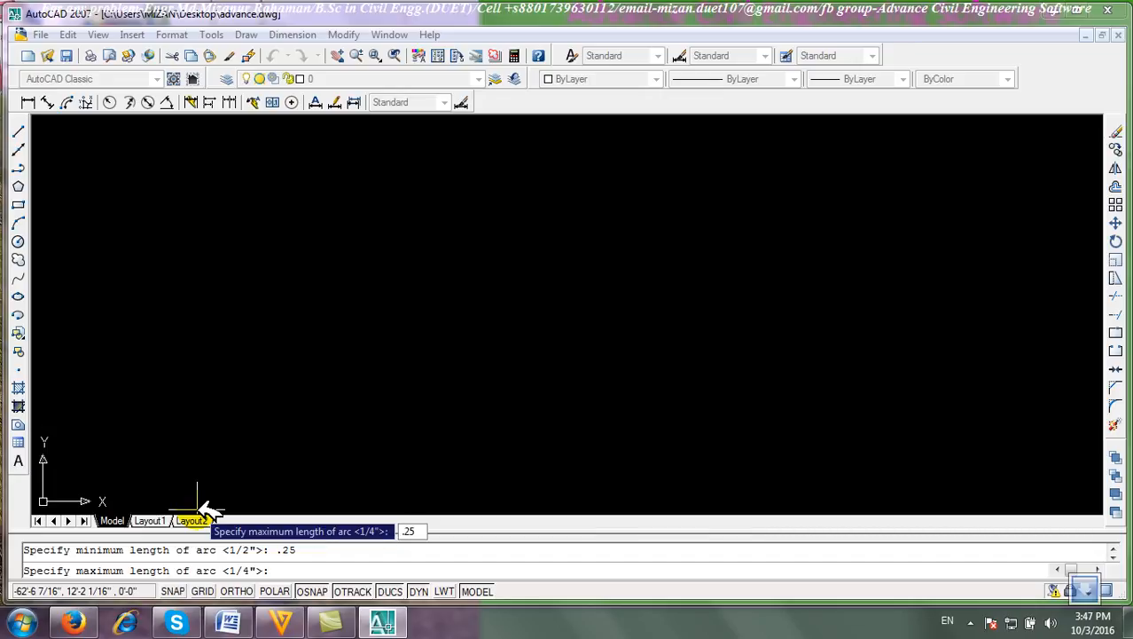
key(Return)
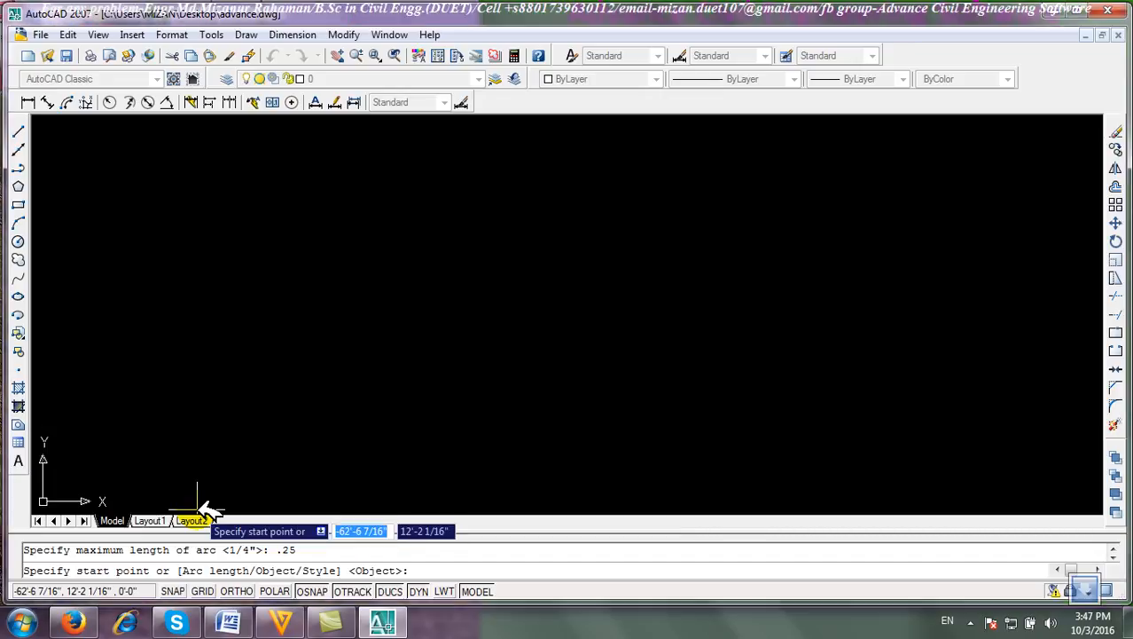
click(210, 390)
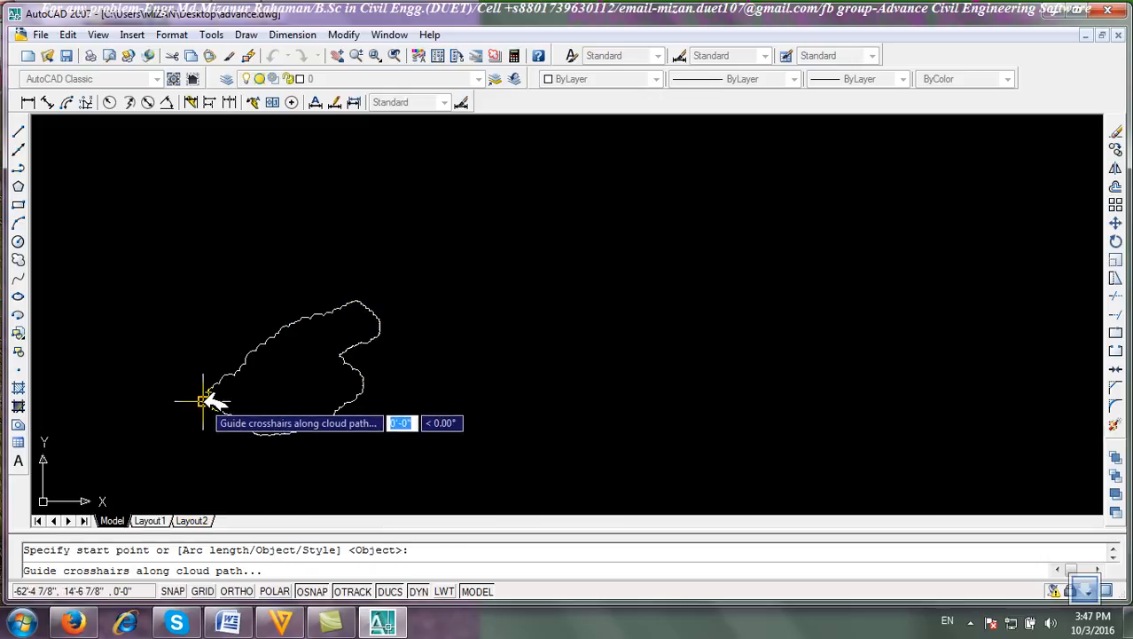
scroll(209, 395, up, 5)
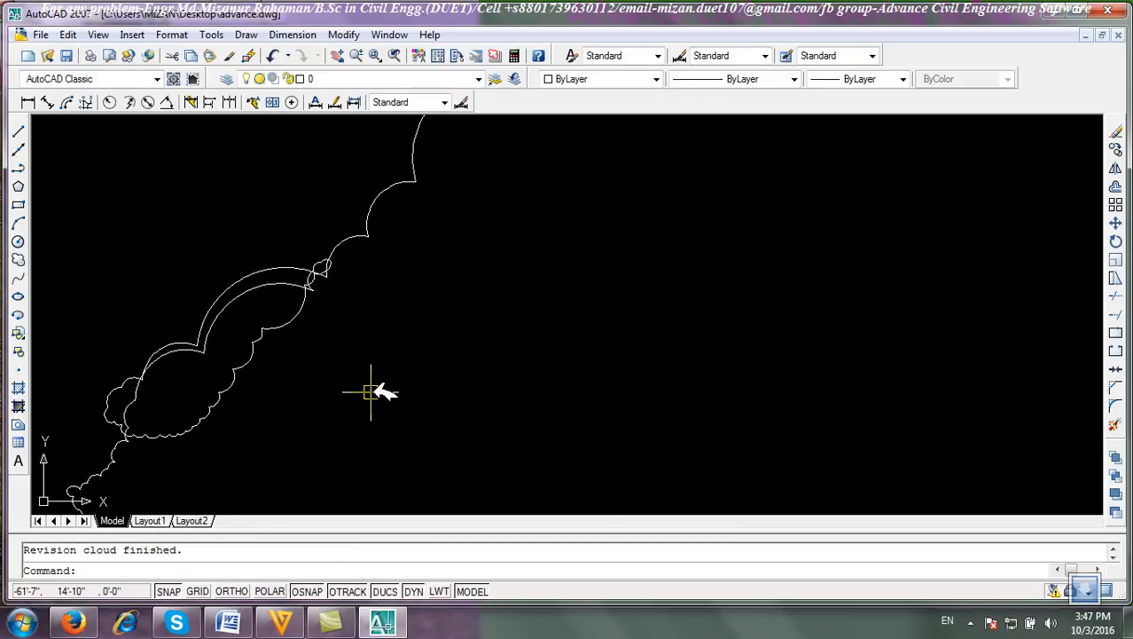
scroll(371, 391, down, 4)
Select the revision cloud and erase it.
click(644, 461)
click(312, 197)
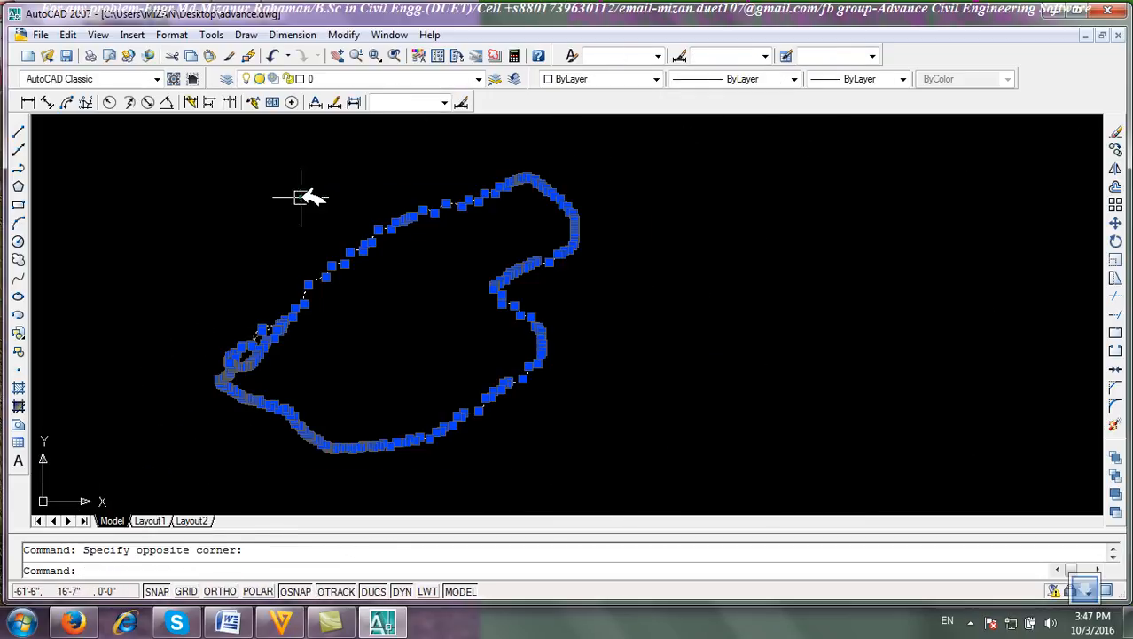
click(1115, 131)
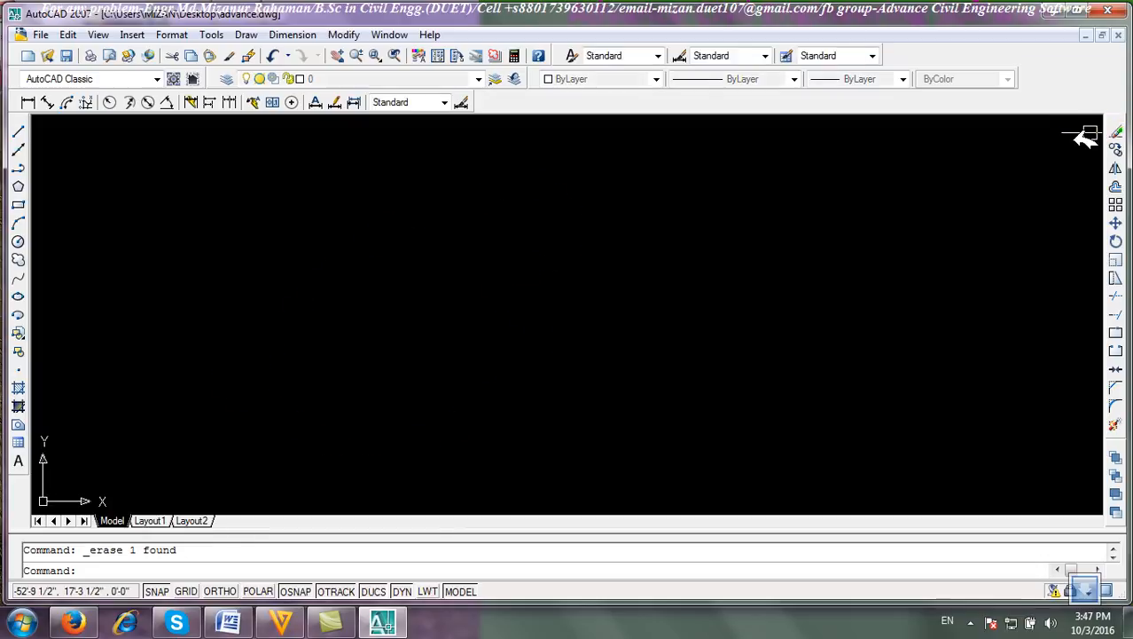
click(20, 259)
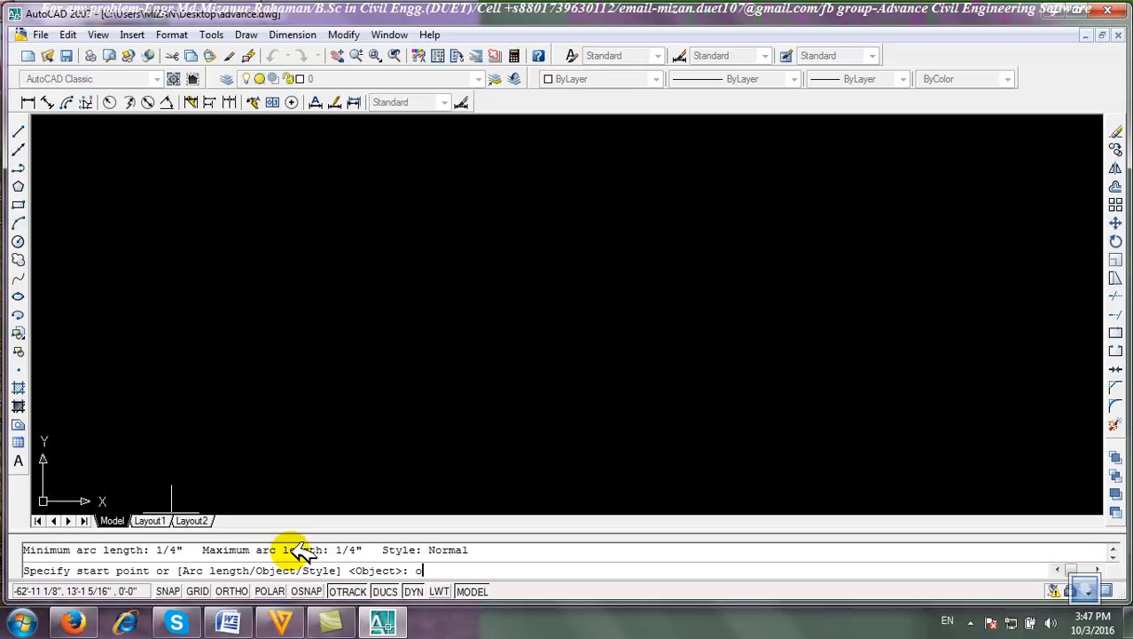
key(Return)
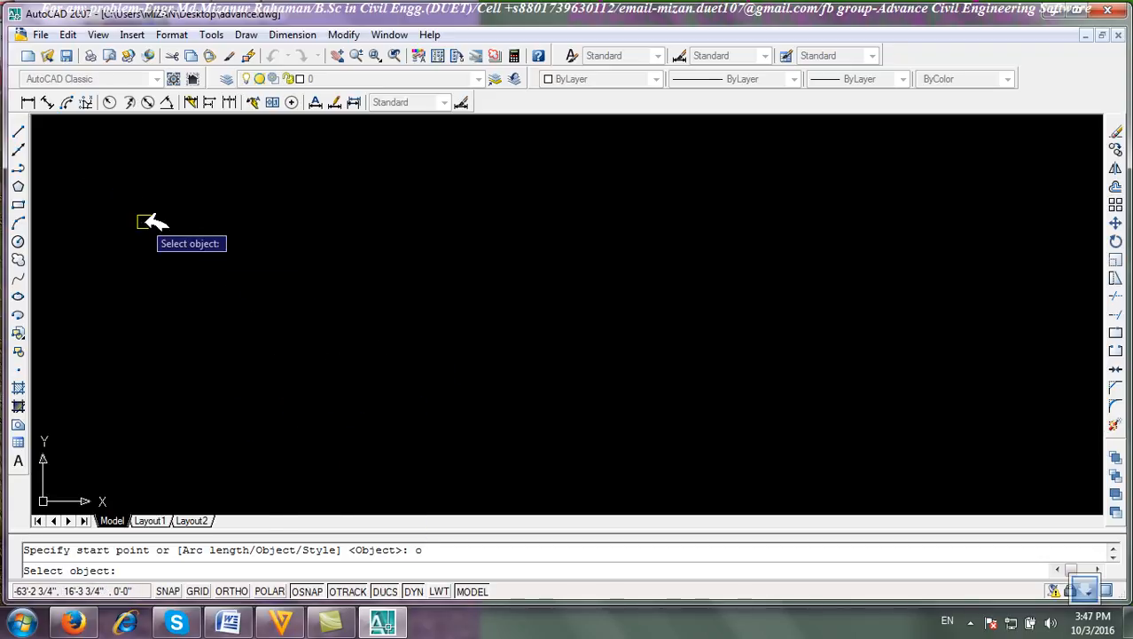
click(194, 277)
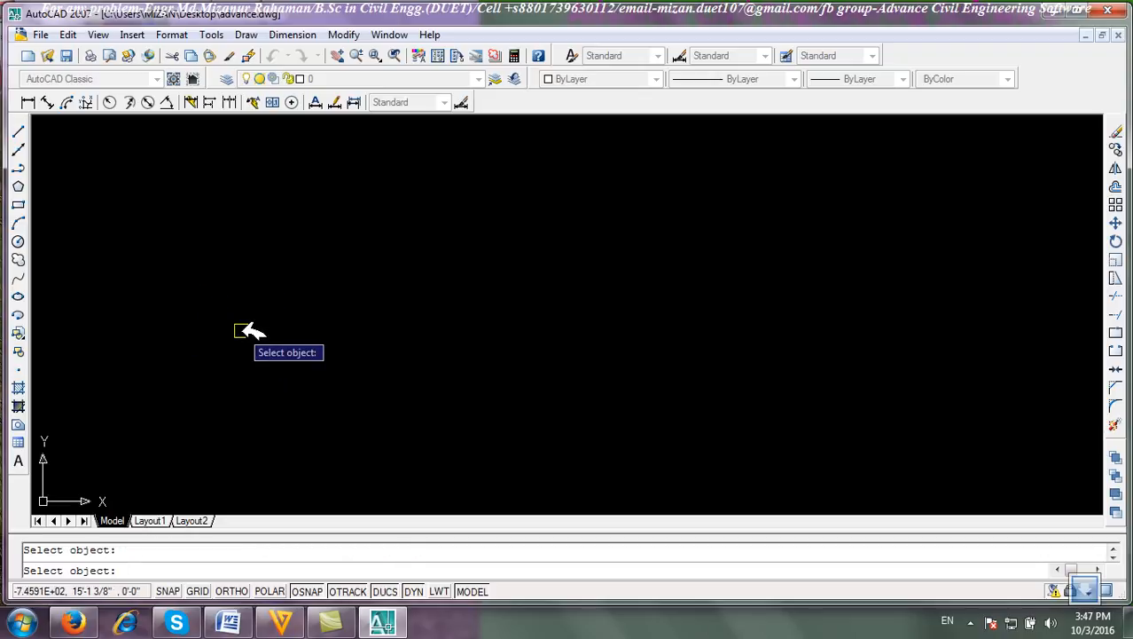
key(Escape)
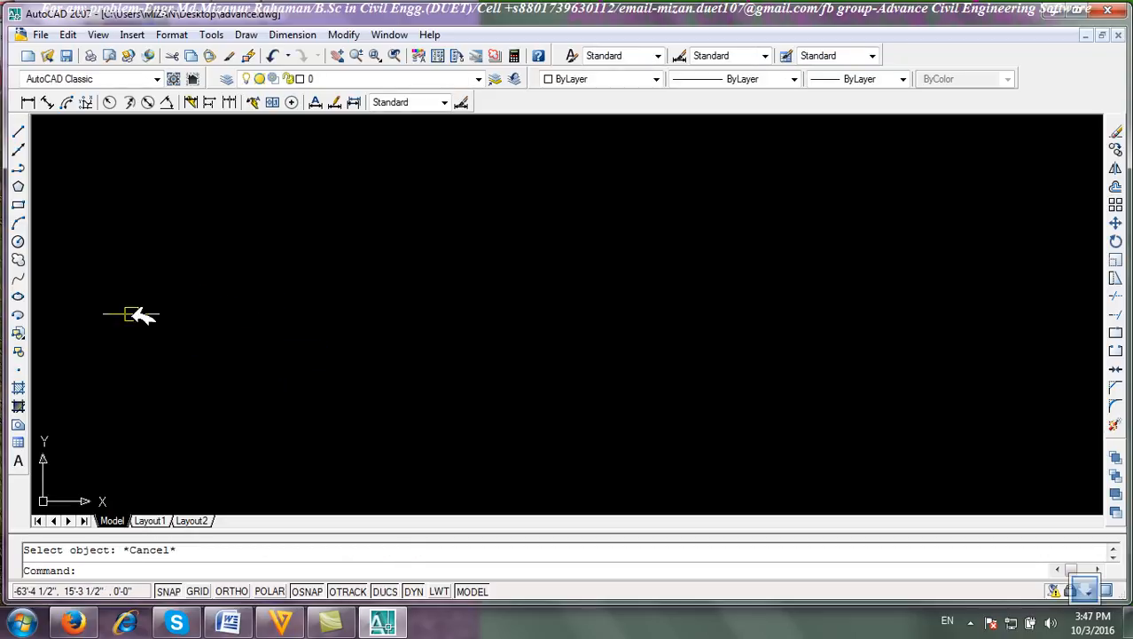
Set the revision cloud style to Calligraphy and draw a freehand calligraphy cloud.
click(20, 261)
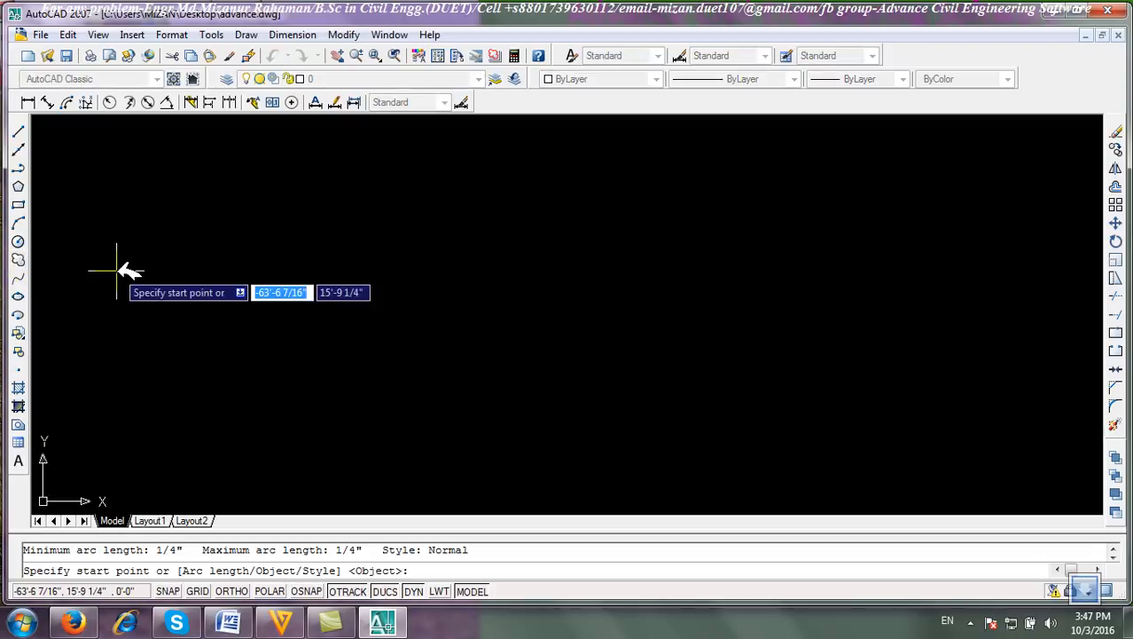
text(s)
key(Return)
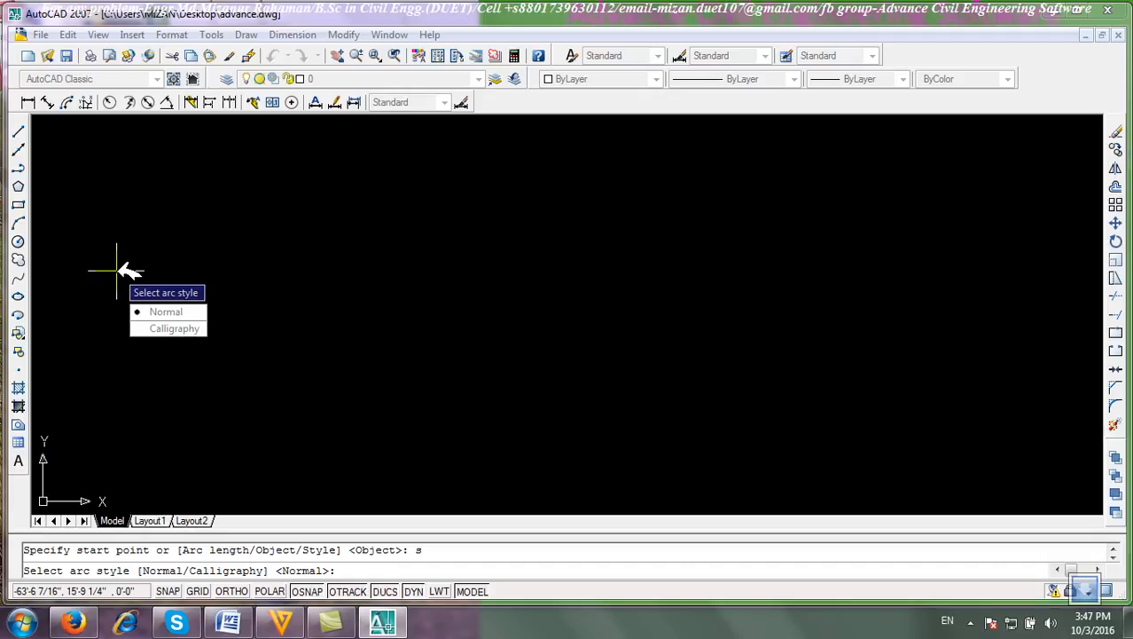
click(176, 328)
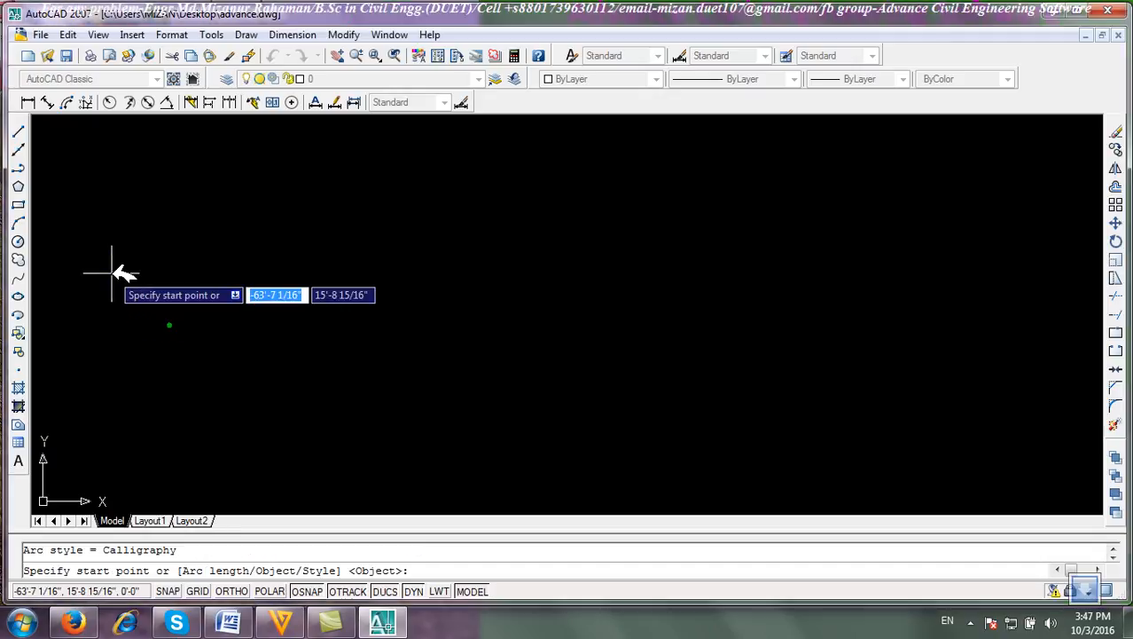
click(133, 362)
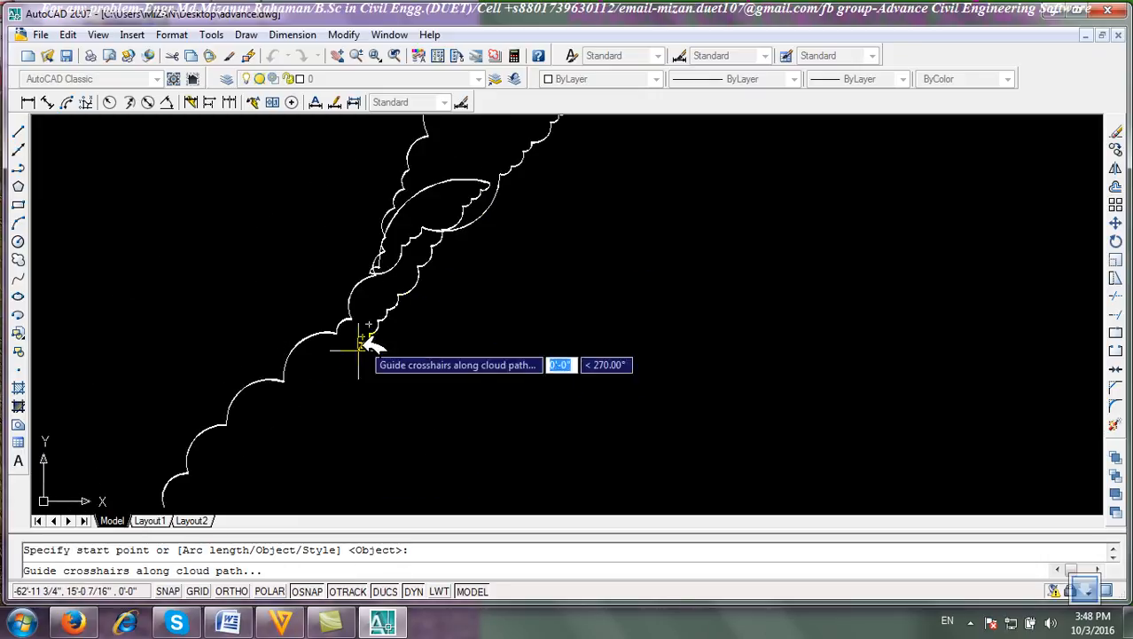
scroll(346, 323, up, 3)
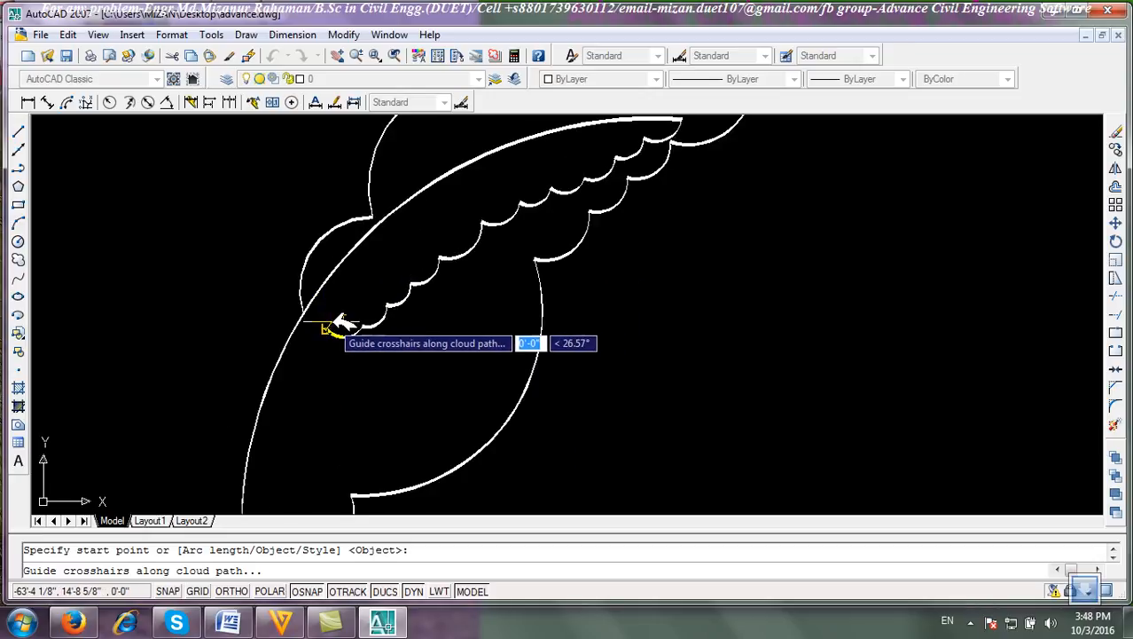
scroll(361, 228, up, 5)
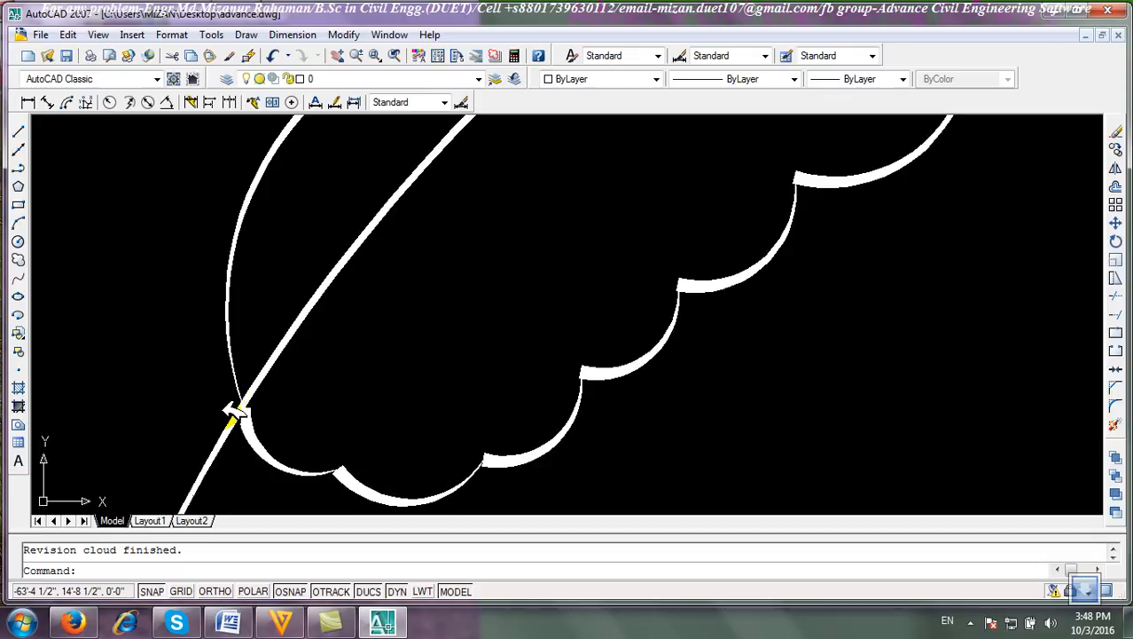
scroll(405, 266, down, 5)
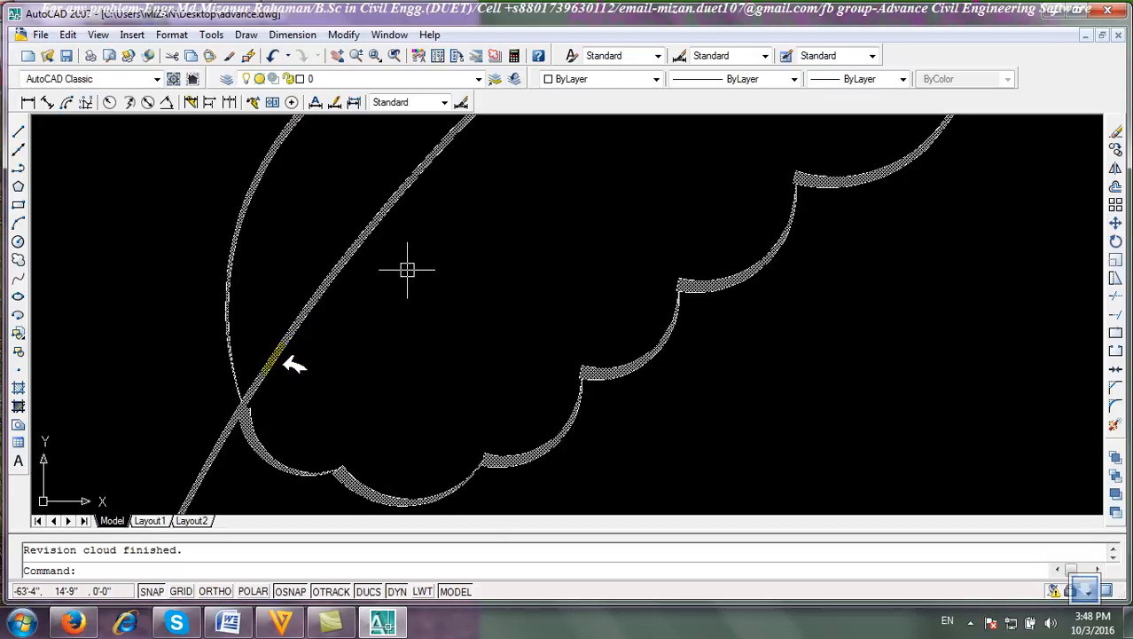
scroll(314, 384, up, 4)
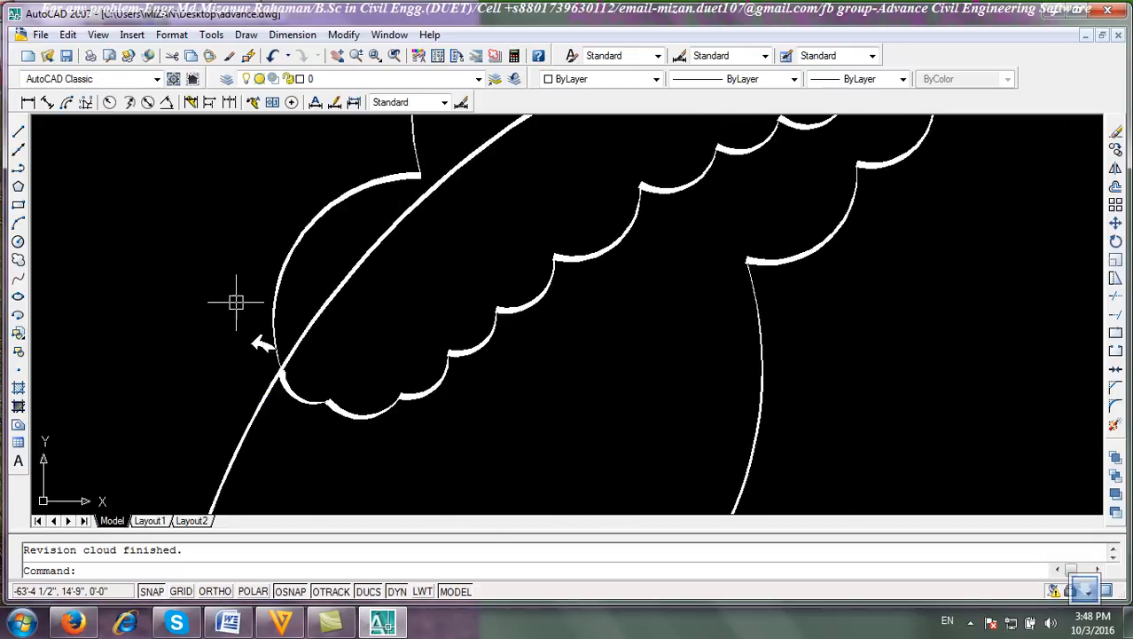
scroll(386, 227, down, 6)
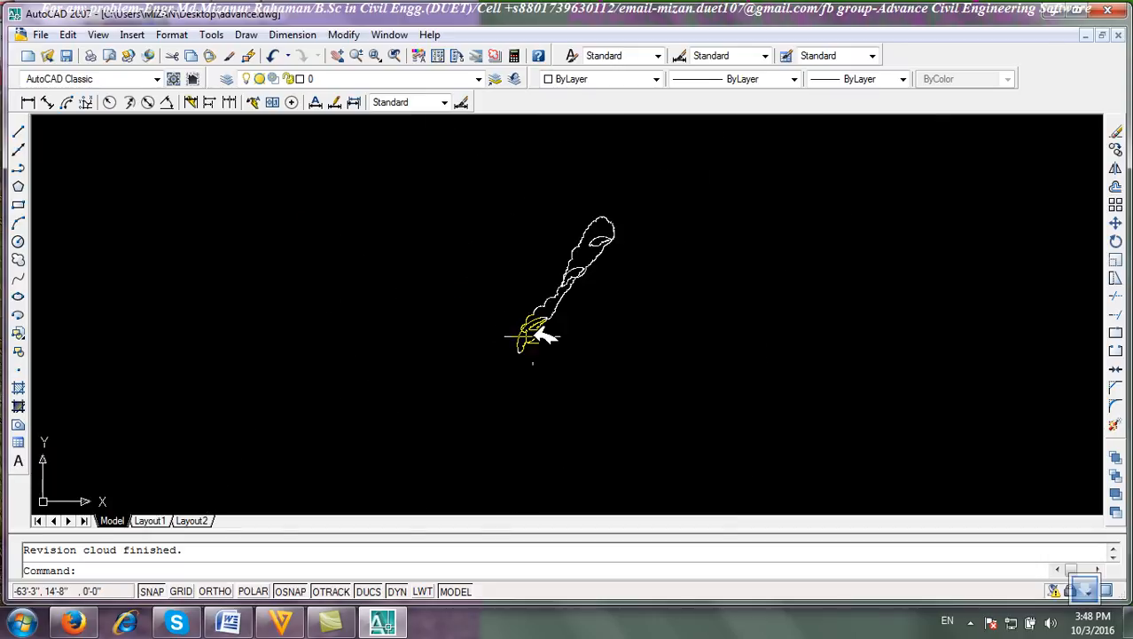
Select the calligraphy revision cloud and erase it.
click(739, 399)
click(417, 183)
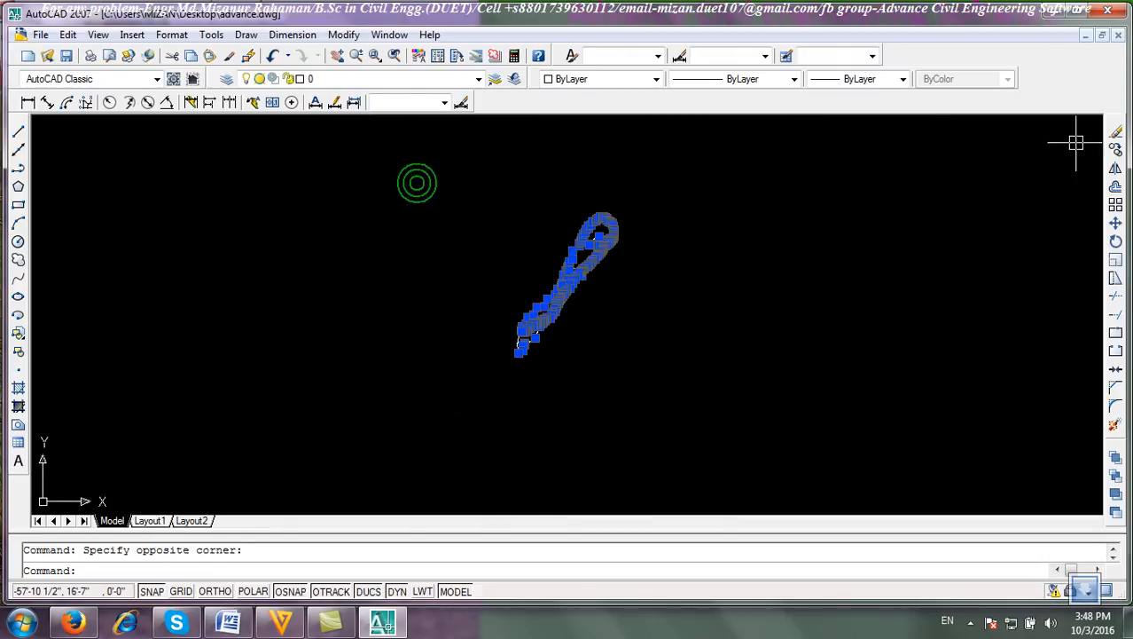
click(1116, 130)
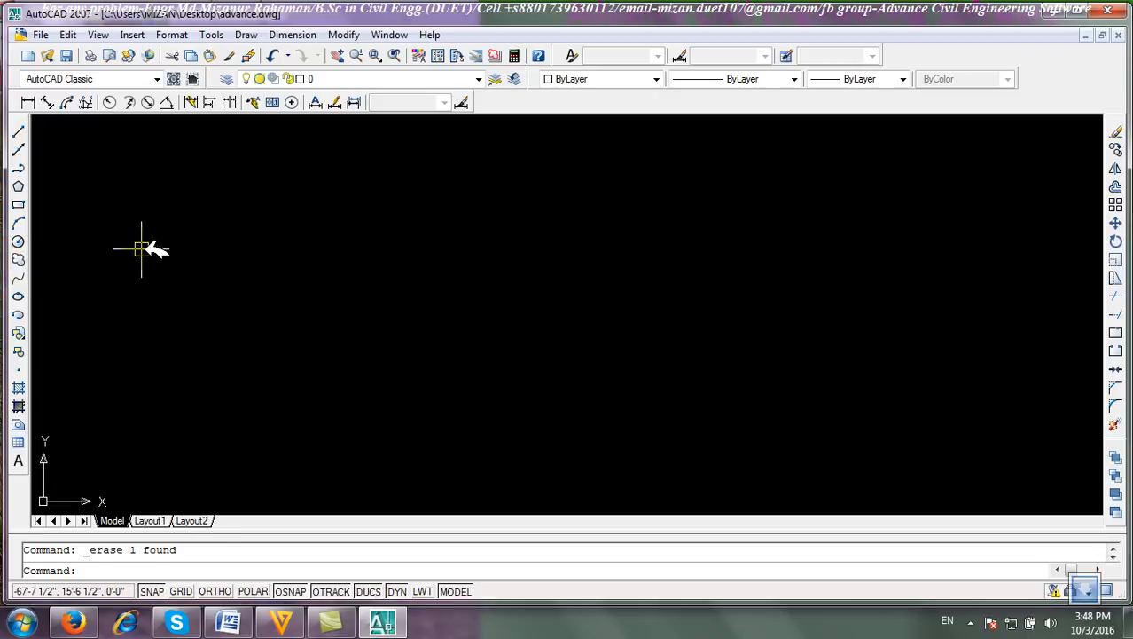
Draw another freehand revision cloud with the Revision Cloud tool.
click(616, 264)
click(381, 395)
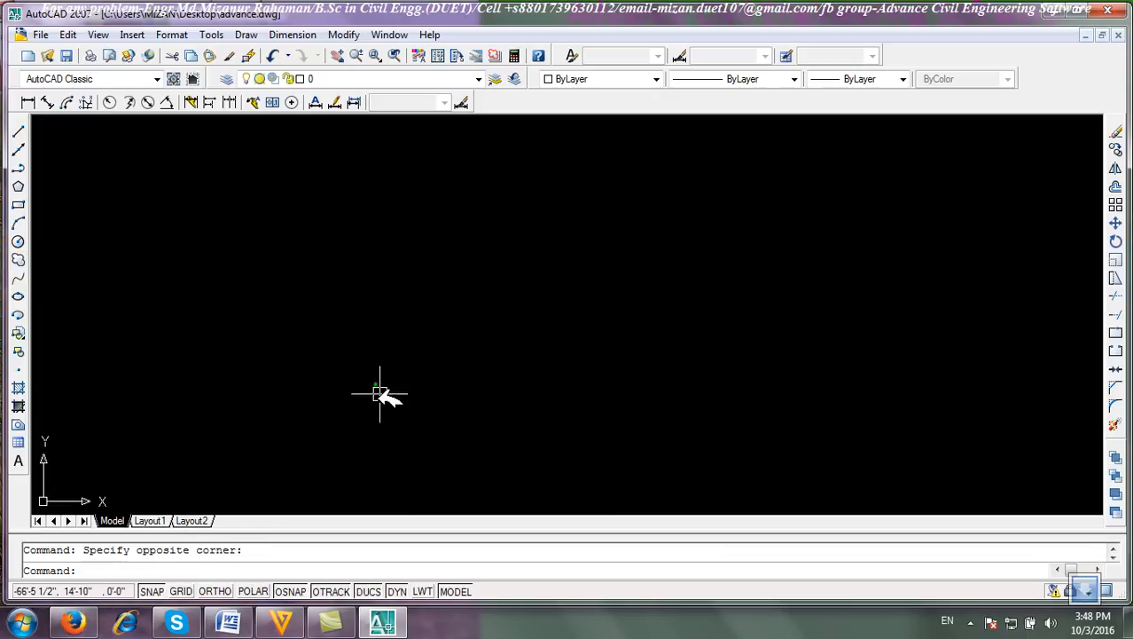
click(25, 258)
click(486, 402)
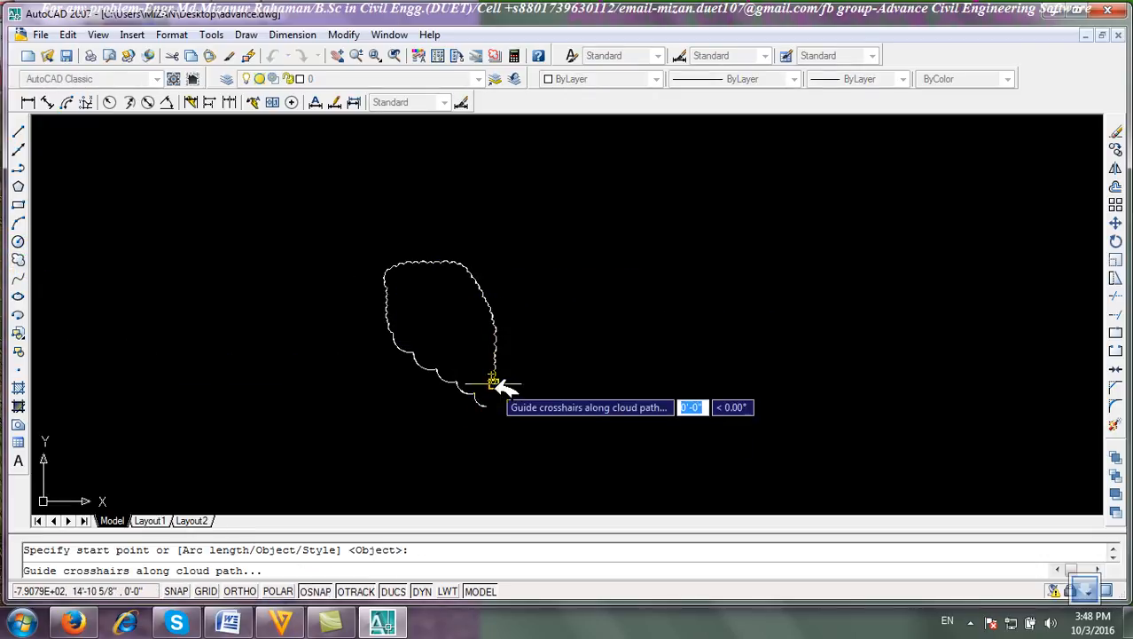
scroll(424, 307, up, 3)
scroll(443, 324, down, 3)
Select the new revision cloud and erase it.
click(680, 445)
click(283, 235)
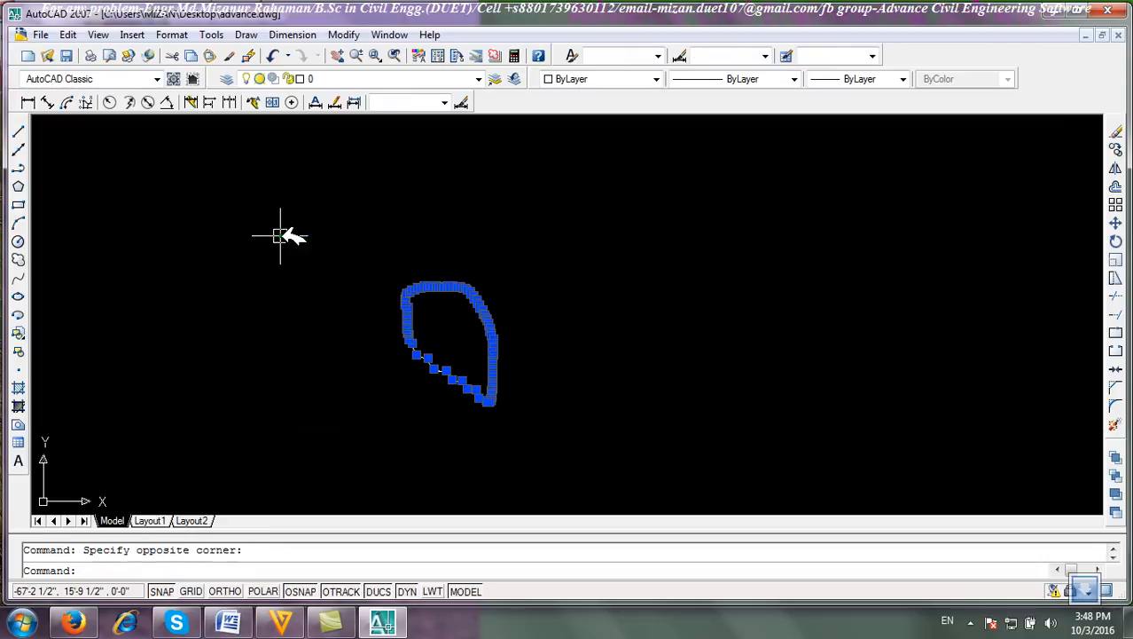
click(1116, 131)
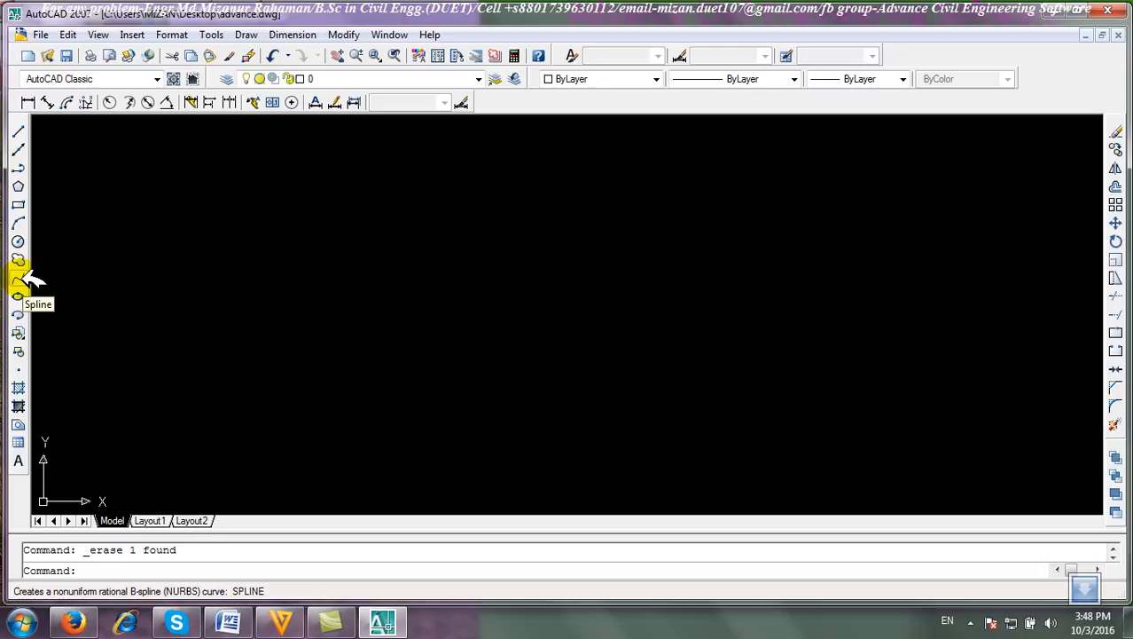
Draw a wavy five-point spline with the Spline tool, accepting the default start and end tangents.
click(24, 276)
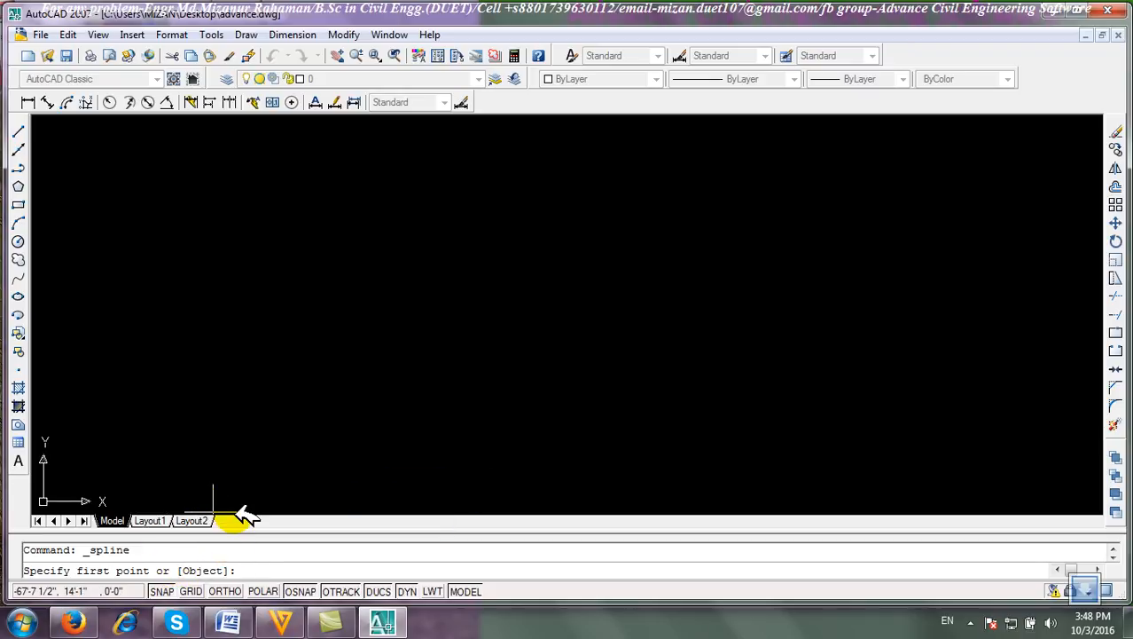
click(159, 322)
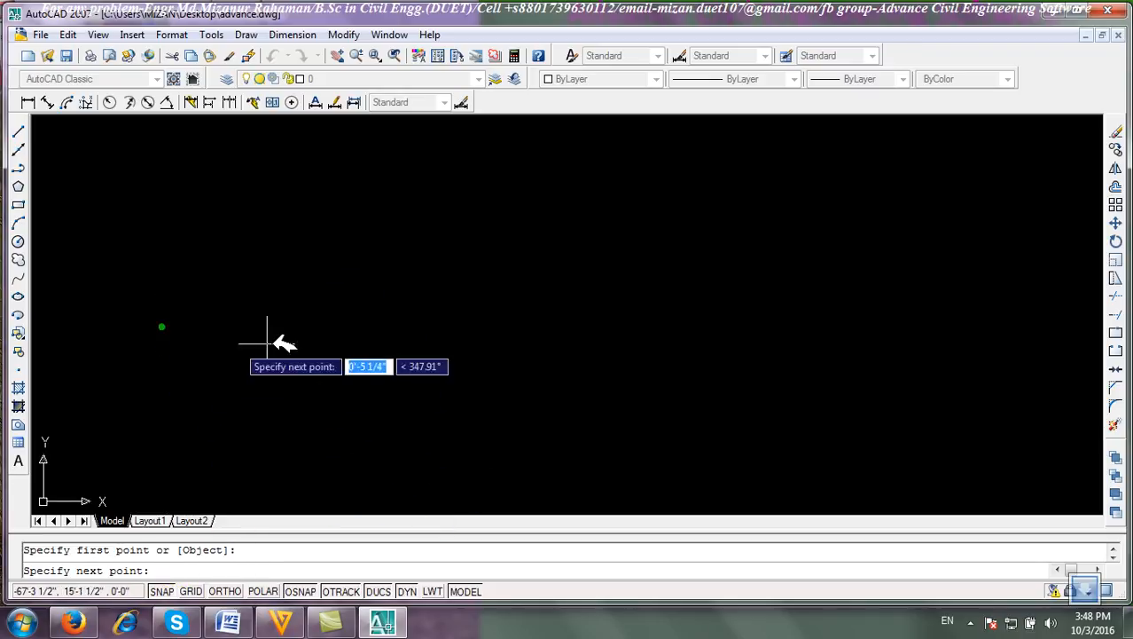
click(335, 257)
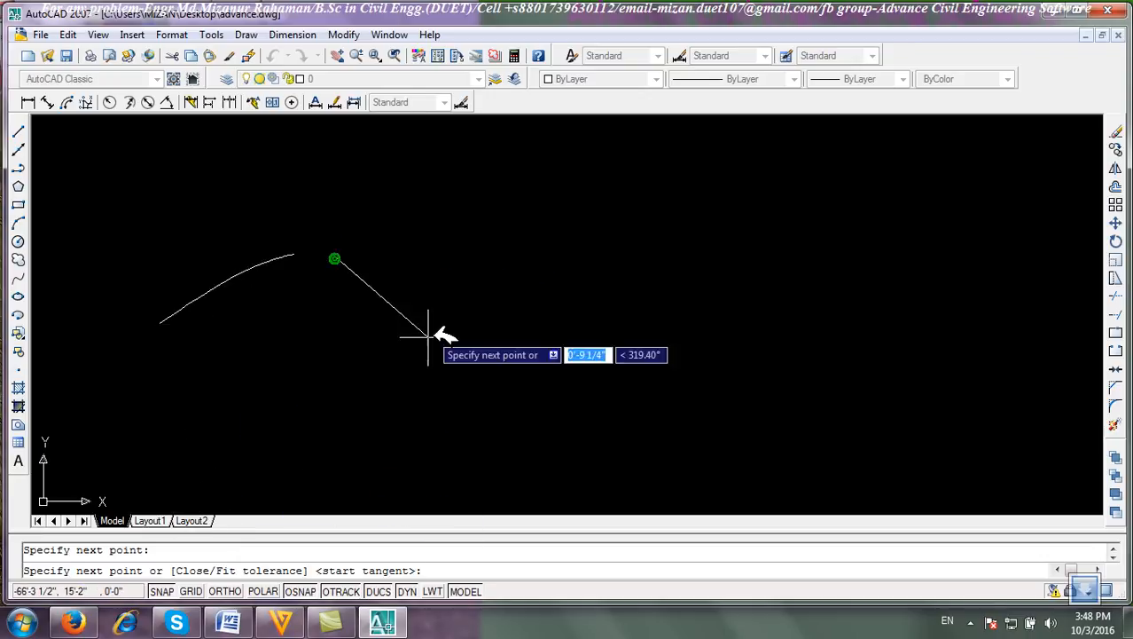
click(483, 368)
click(758, 258)
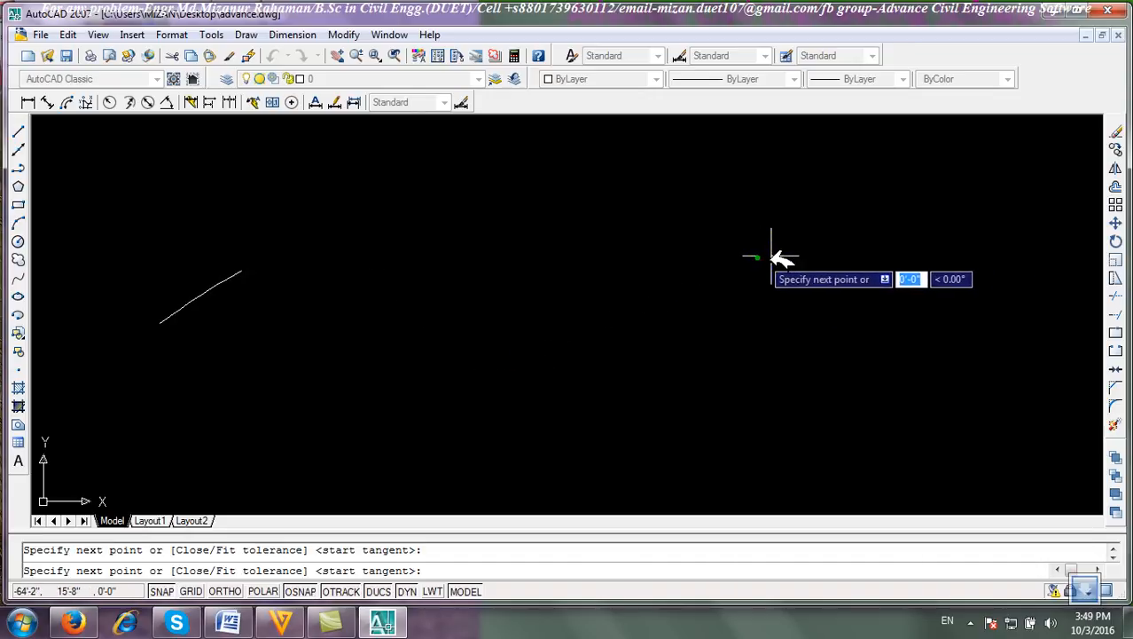
click(881, 409)
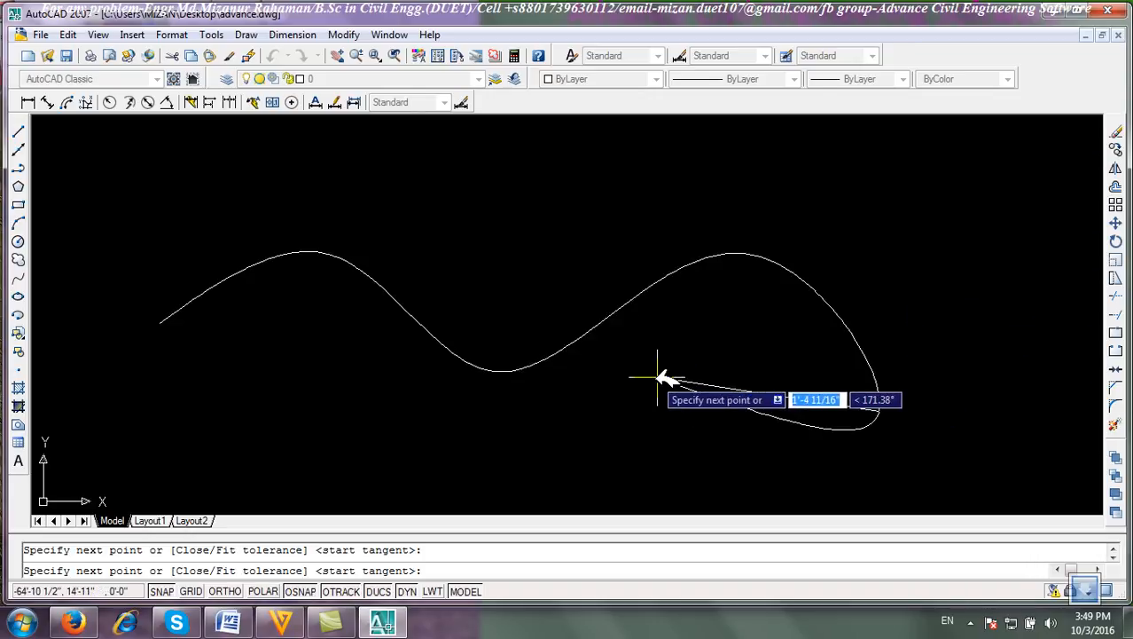
key(Return)
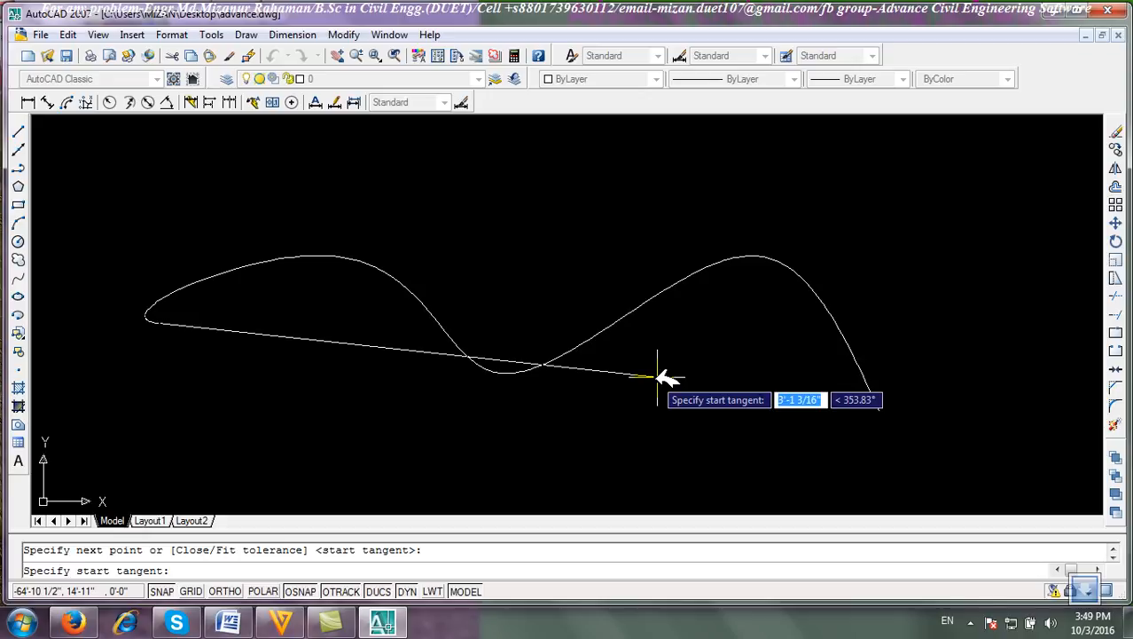
key(Return)
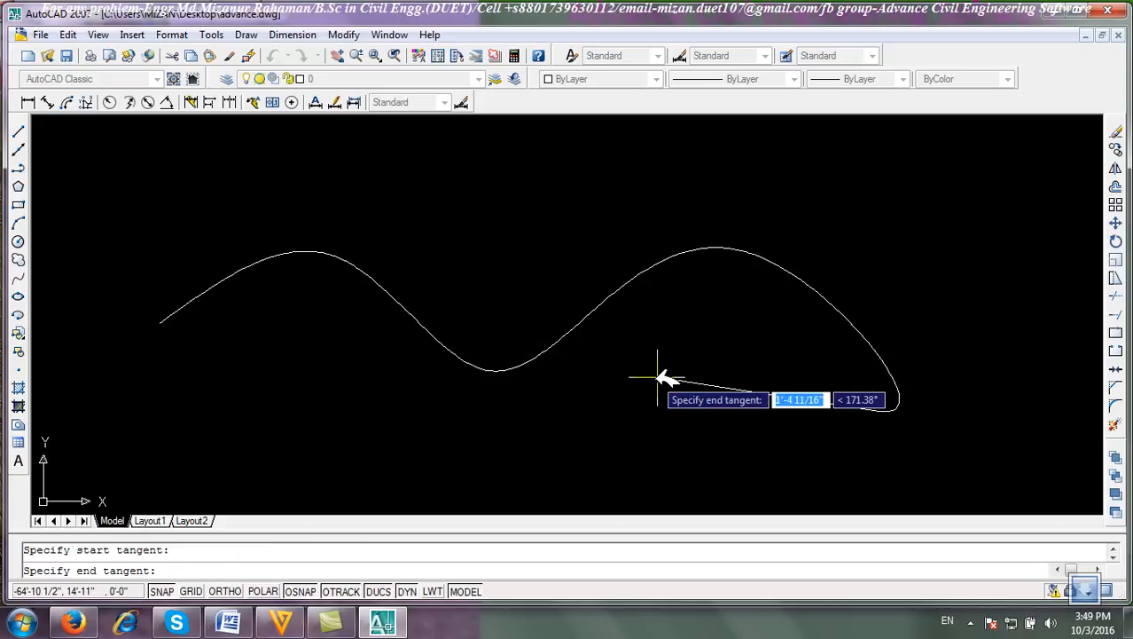
key(Return)
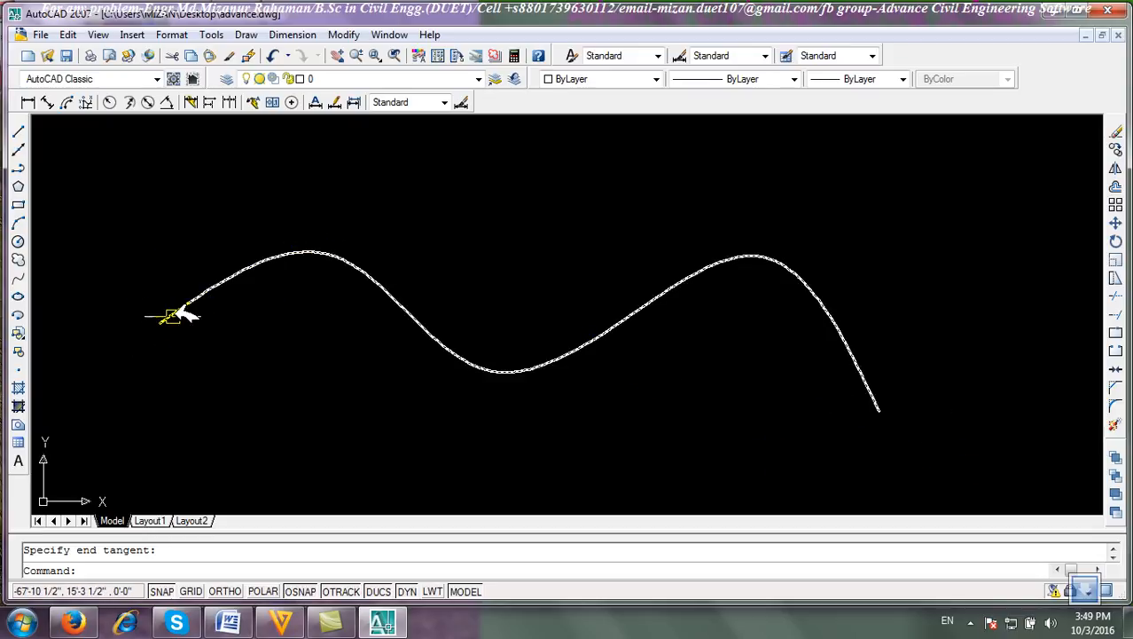
Select the spline and erase it.
click(986, 437)
click(420, 245)
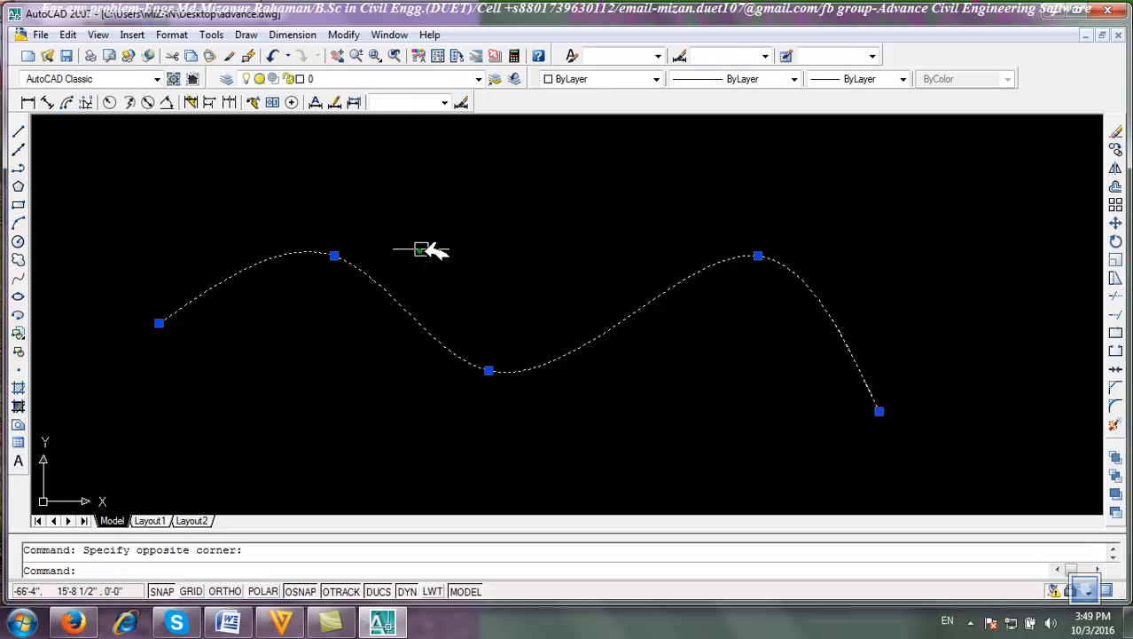
click(1116, 132)
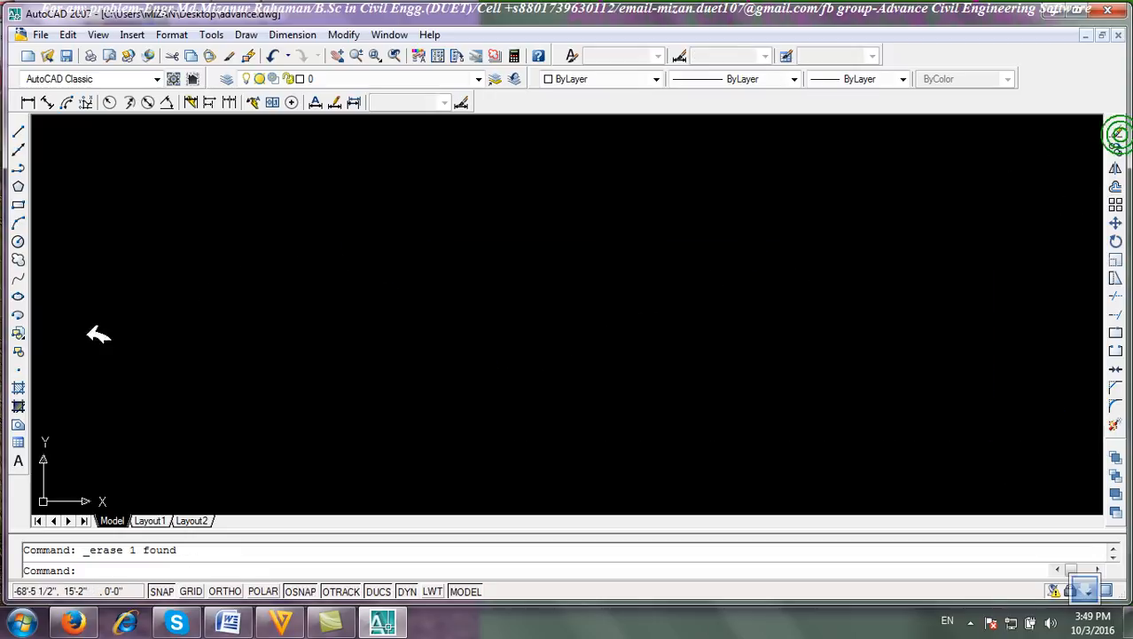
Draw an ellipse by picking both endpoints of one axis and the distance to the other axis.
click(20, 296)
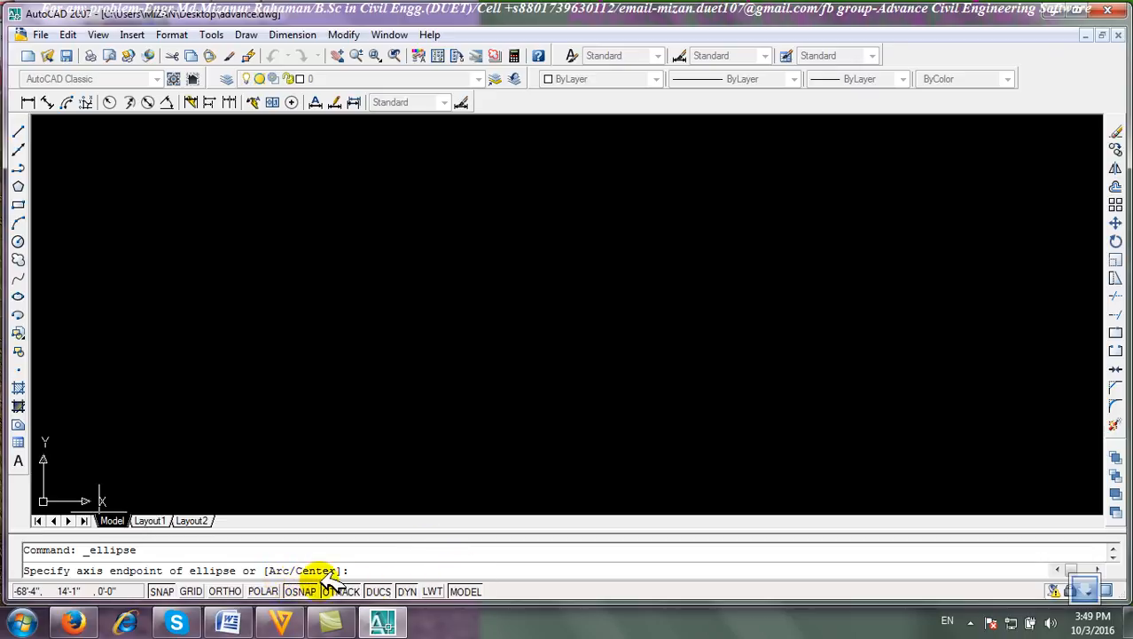
click(367, 345)
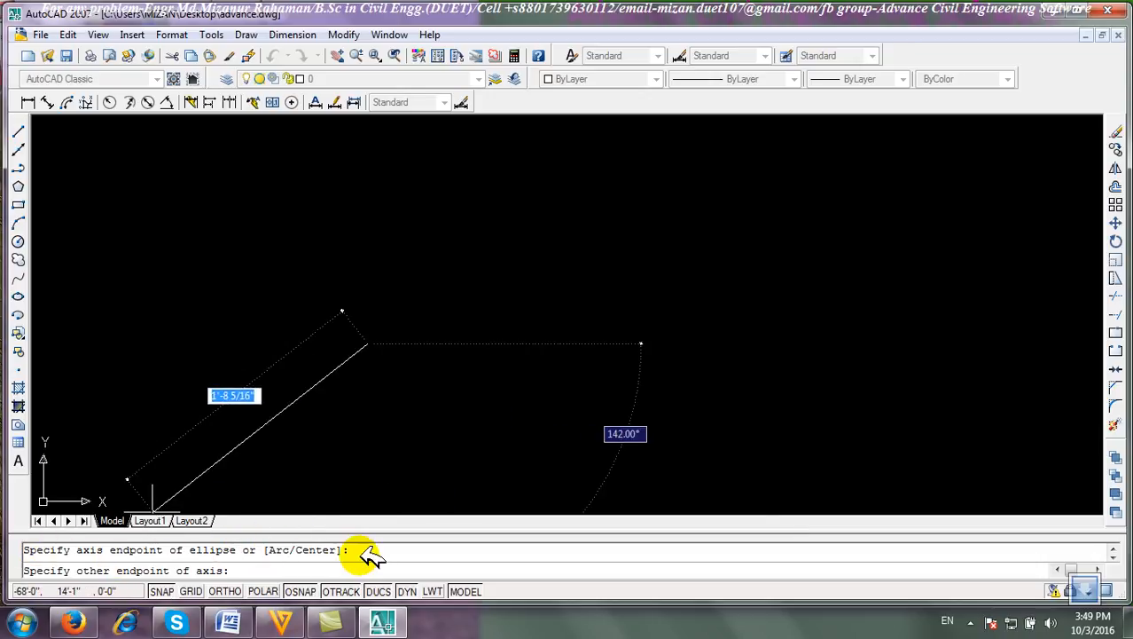
click(371, 178)
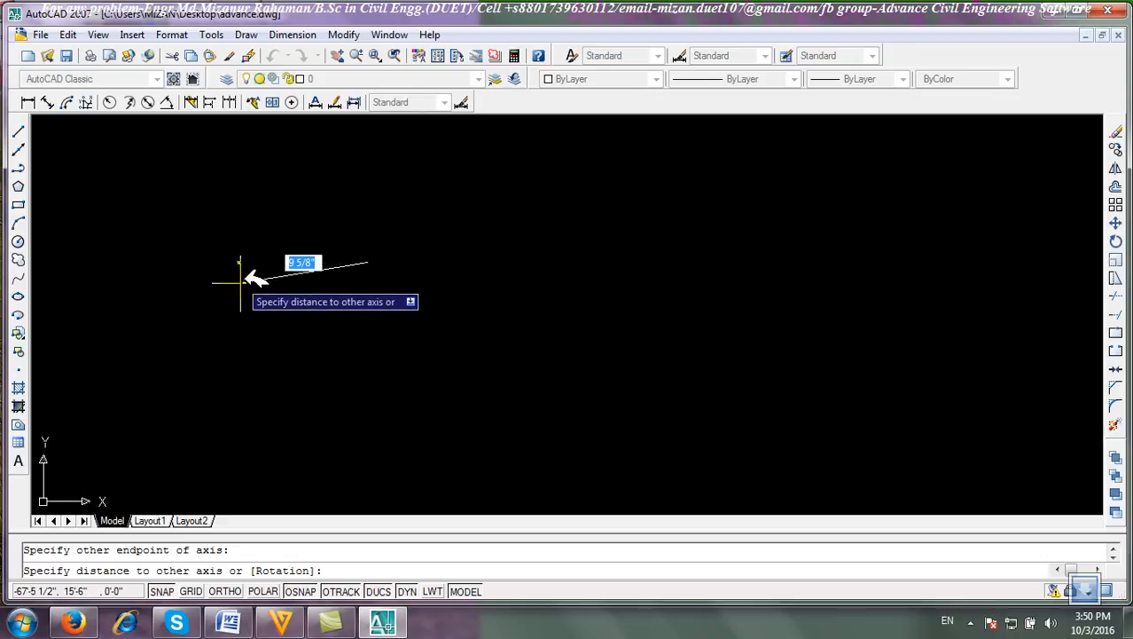
click(245, 263)
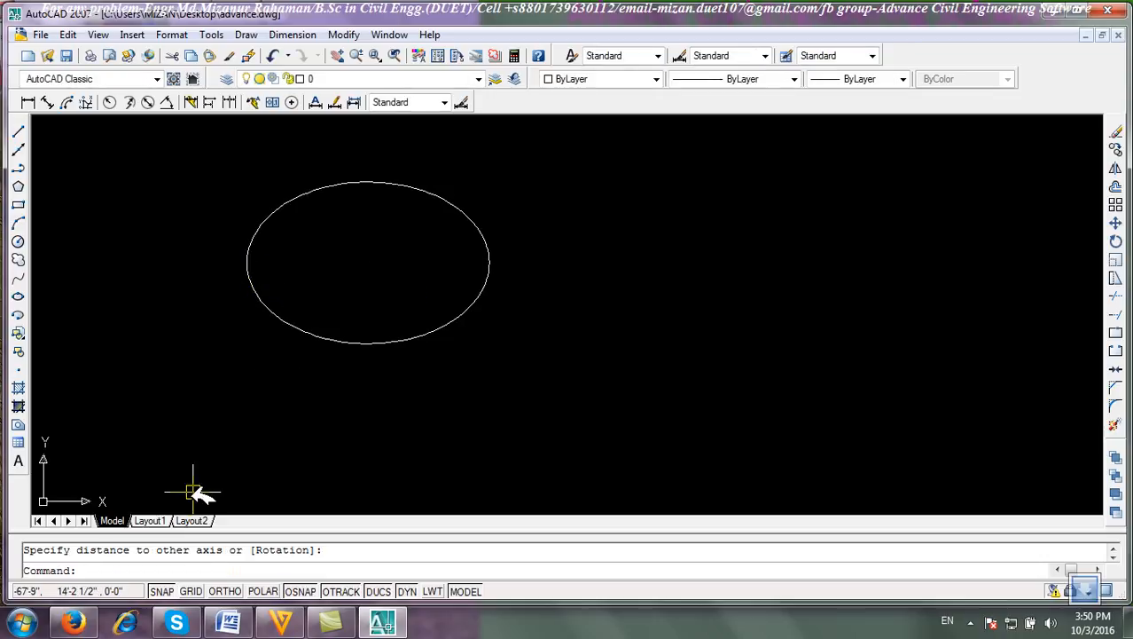
Select the ellipse and erase it.
click(523, 352)
click(423, 279)
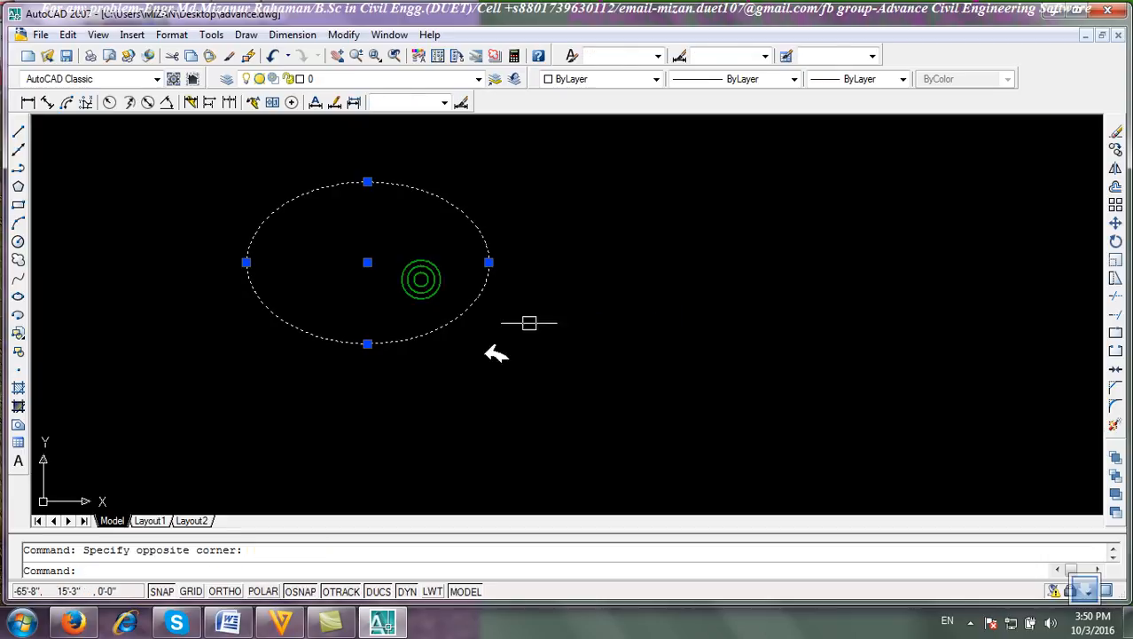
click(1116, 130)
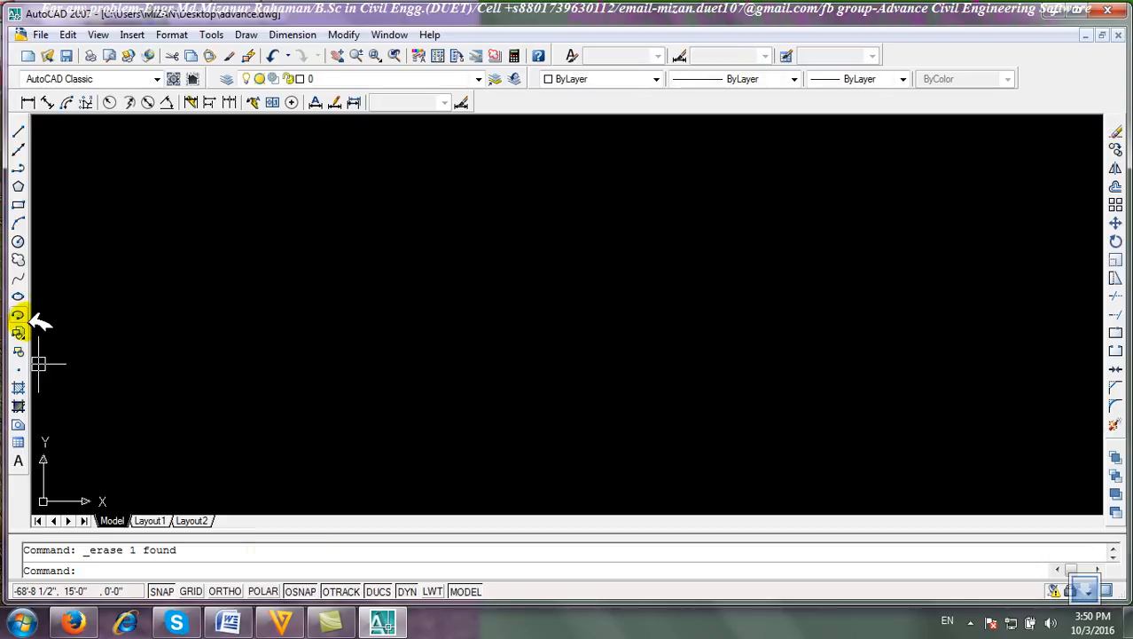
Draw an elliptical arc with the Ellipse Arc option, picking axis endpoints, other-axis distance, and start and end angles.
click(18, 296)
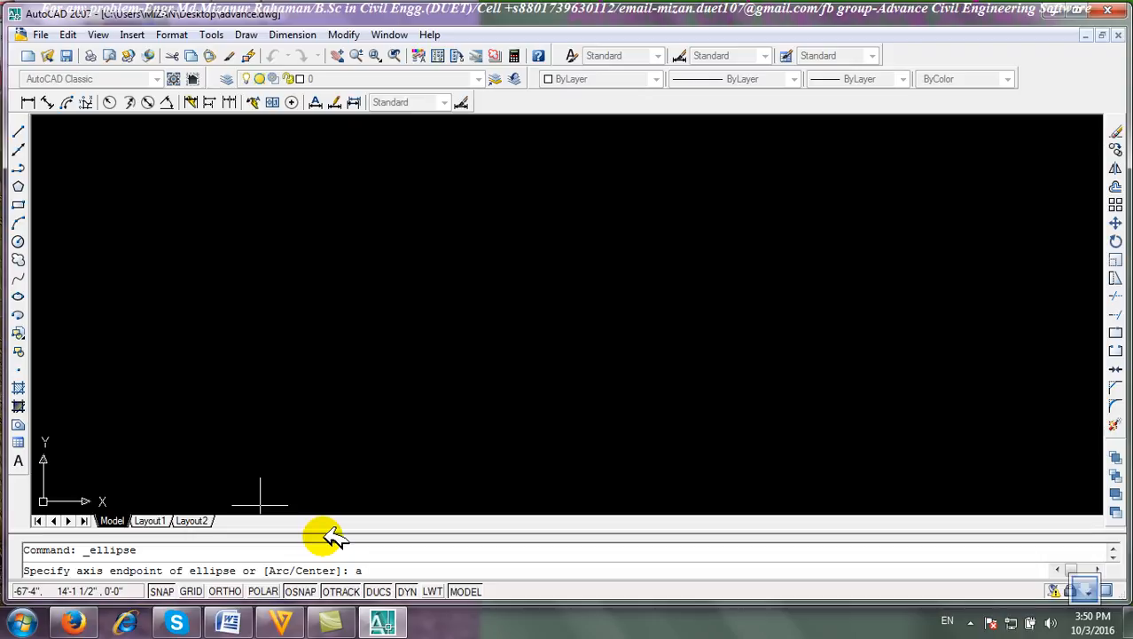
key(Return)
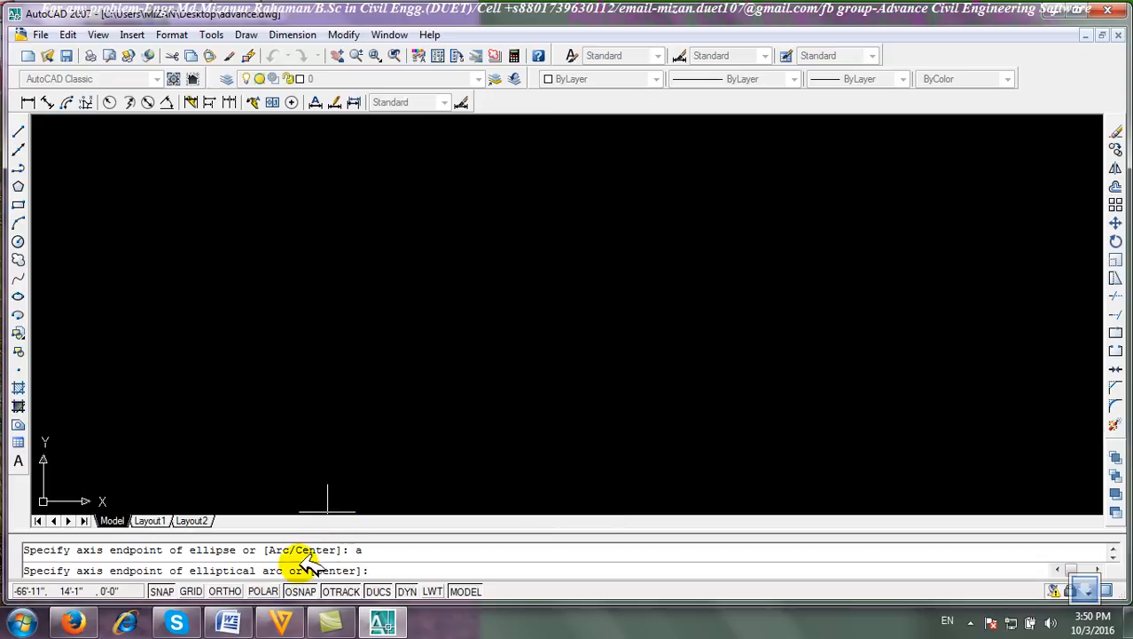
click(320, 288)
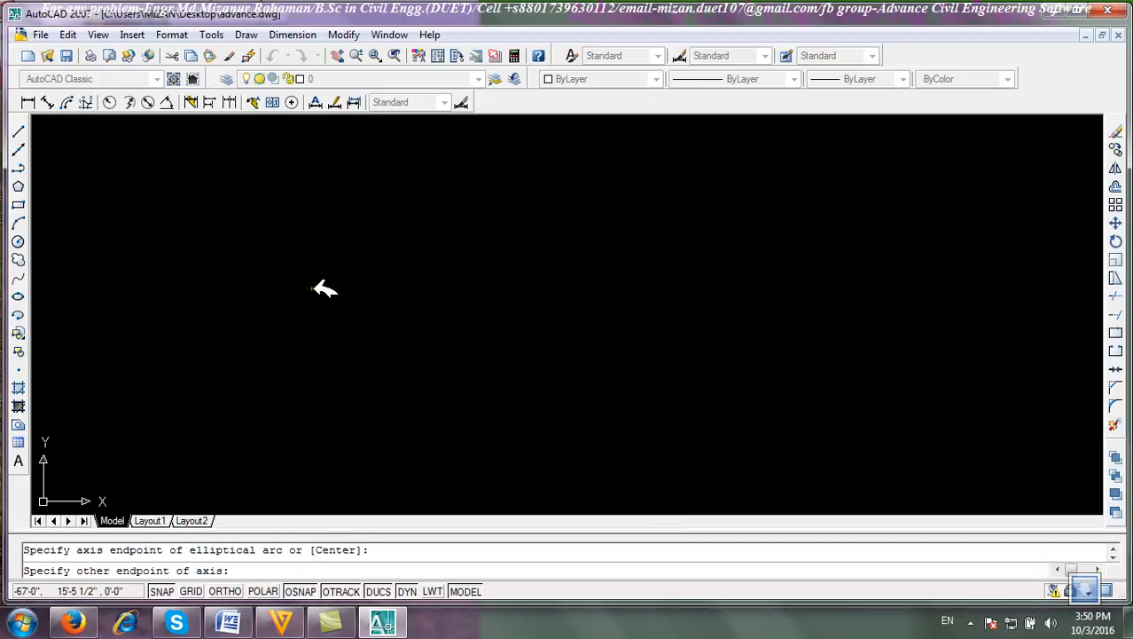
click(321, 182)
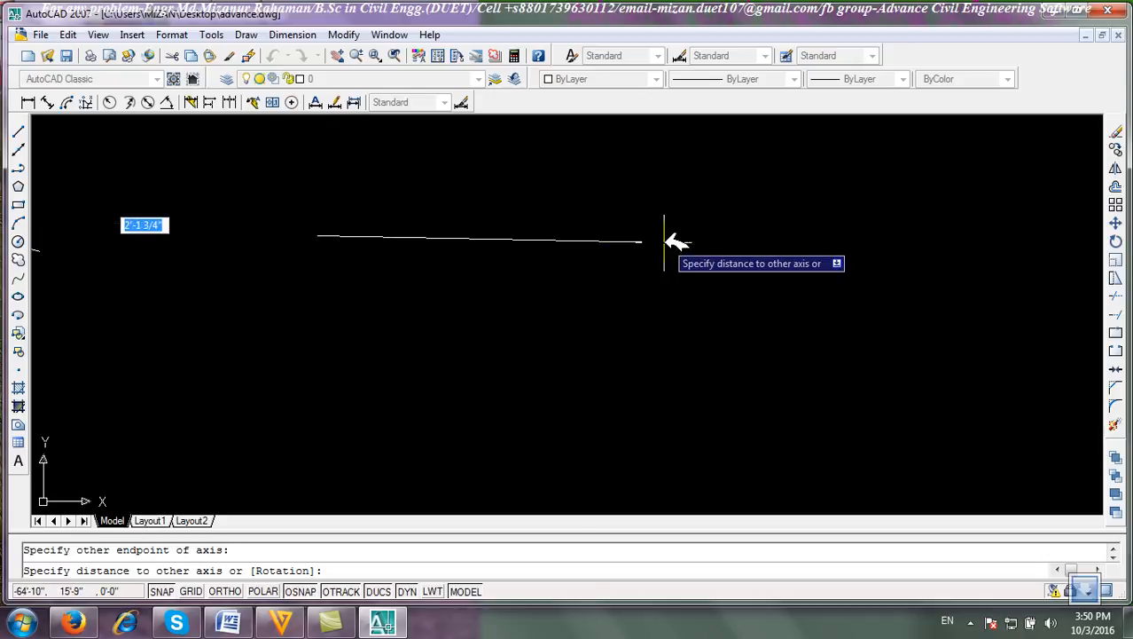
click(544, 241)
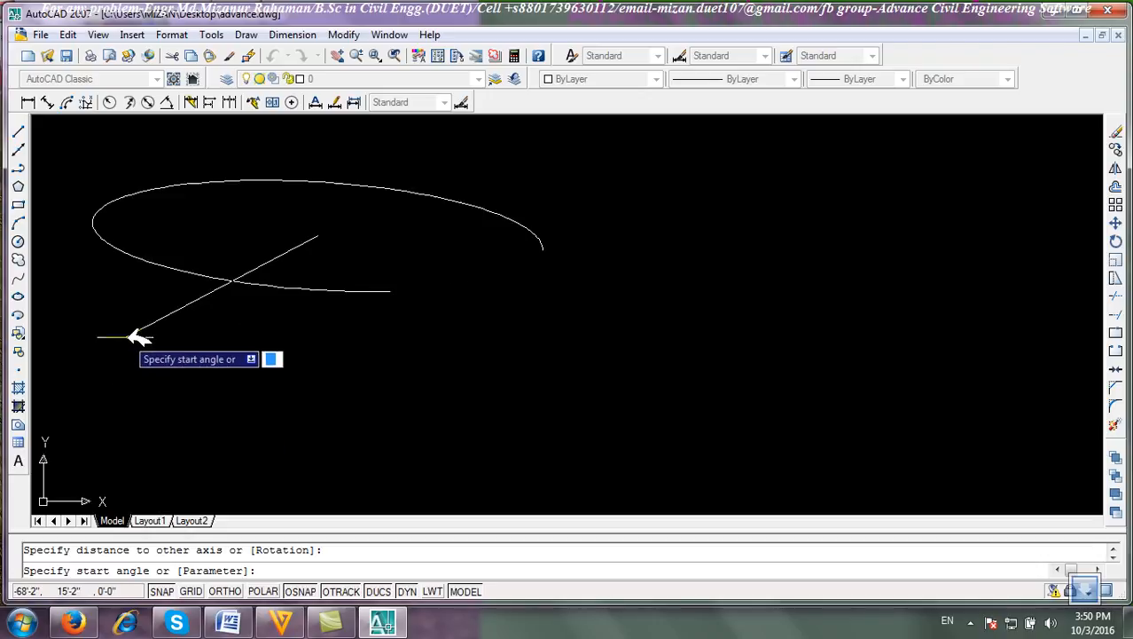
click(158, 262)
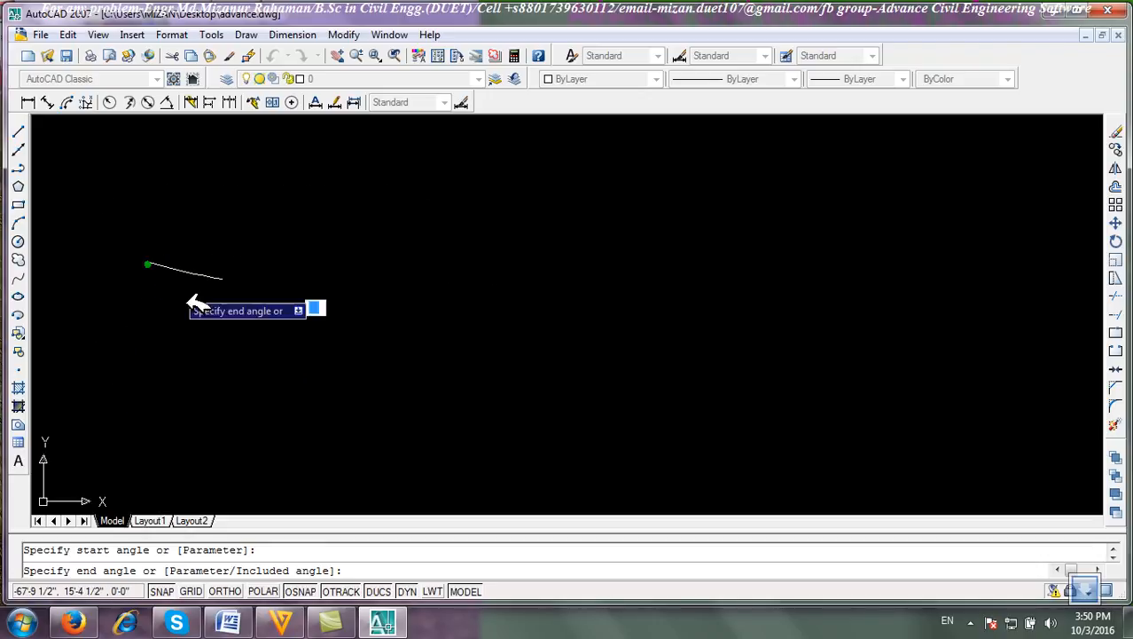
click(202, 183)
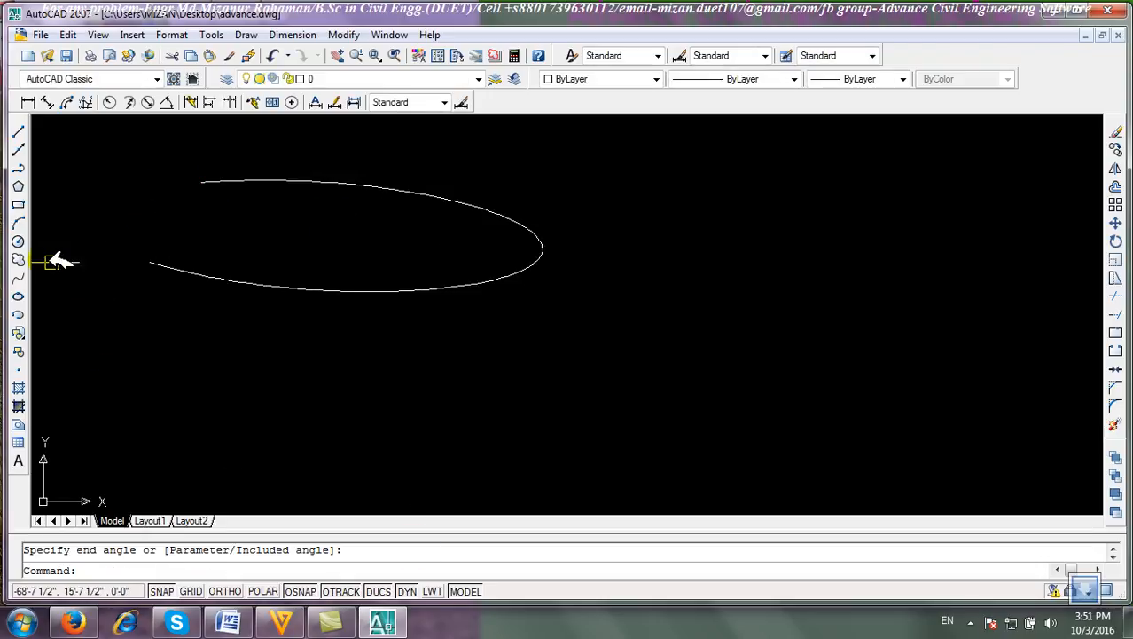
Draw an ellipse with the Center option, picking the center and one axis endpoint, then a rotation of 45 degrees around the major axis.
click(18, 296)
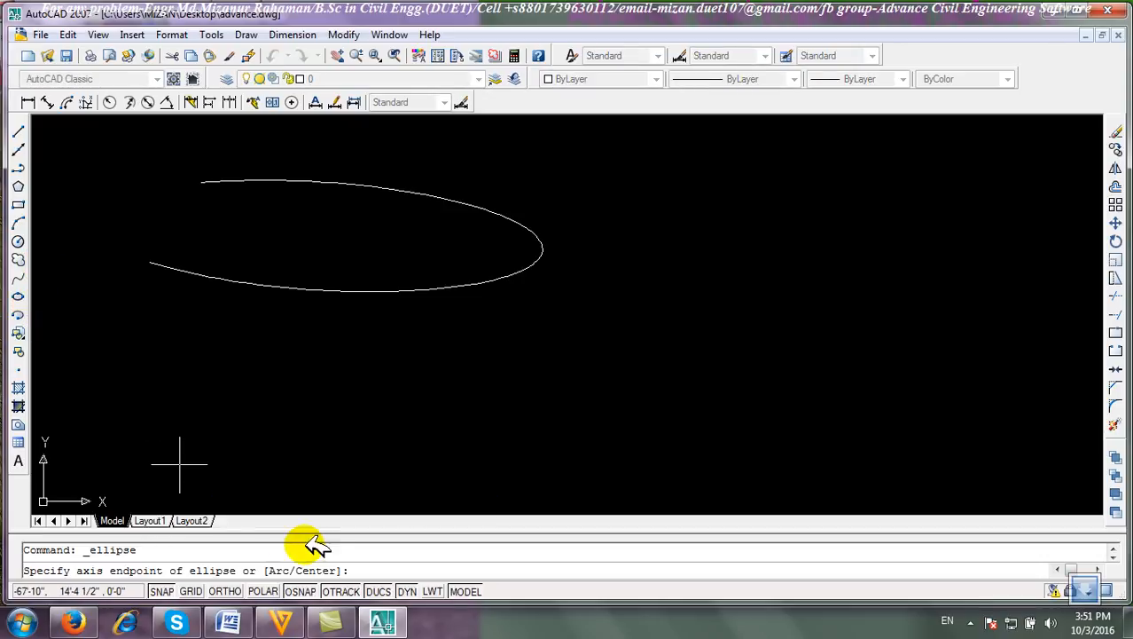
text(c)
key(Return)
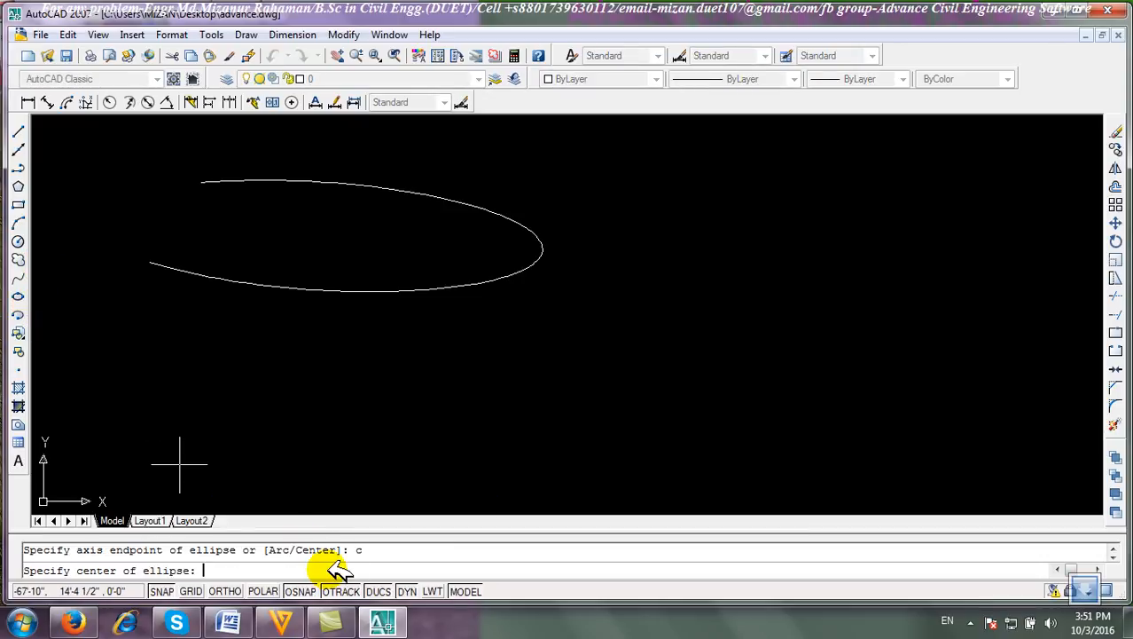
click(676, 354)
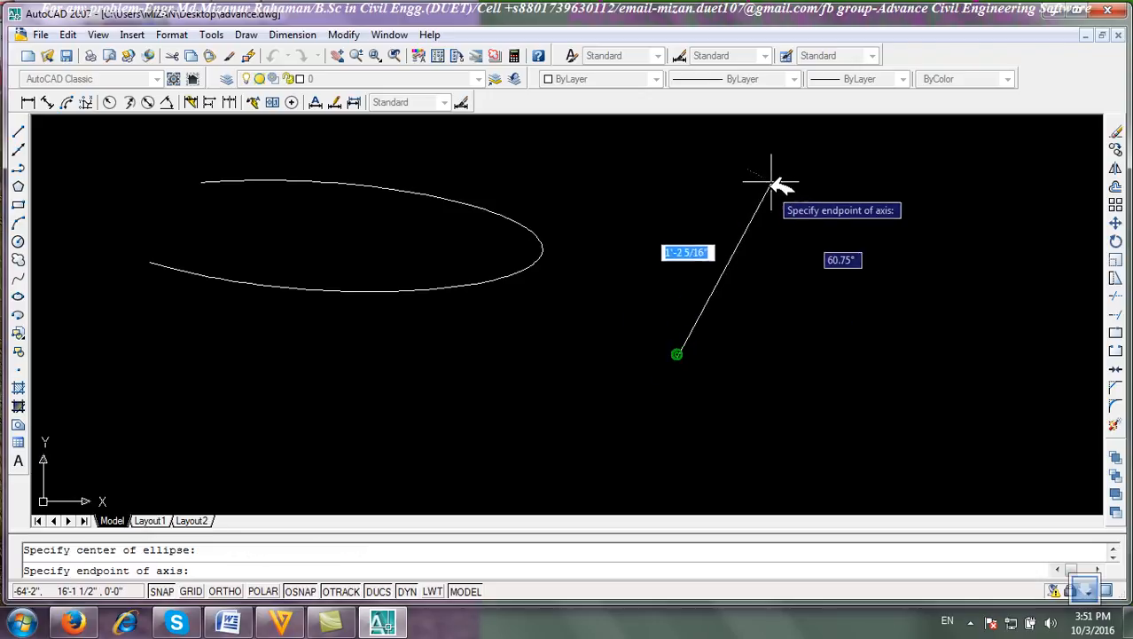
click(665, 181)
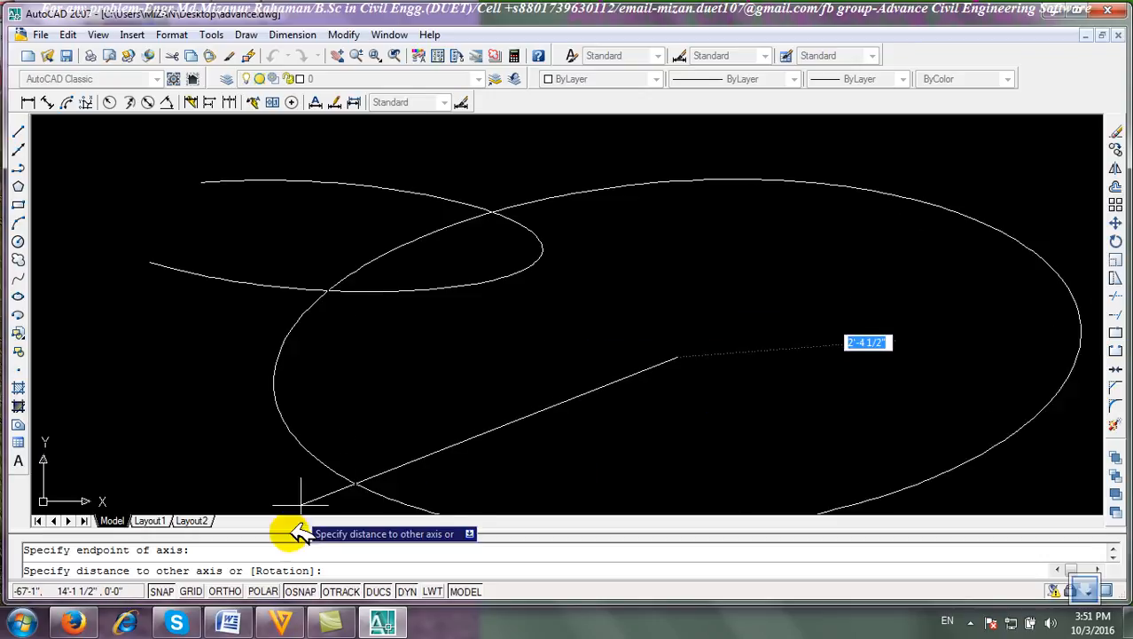
text(r)
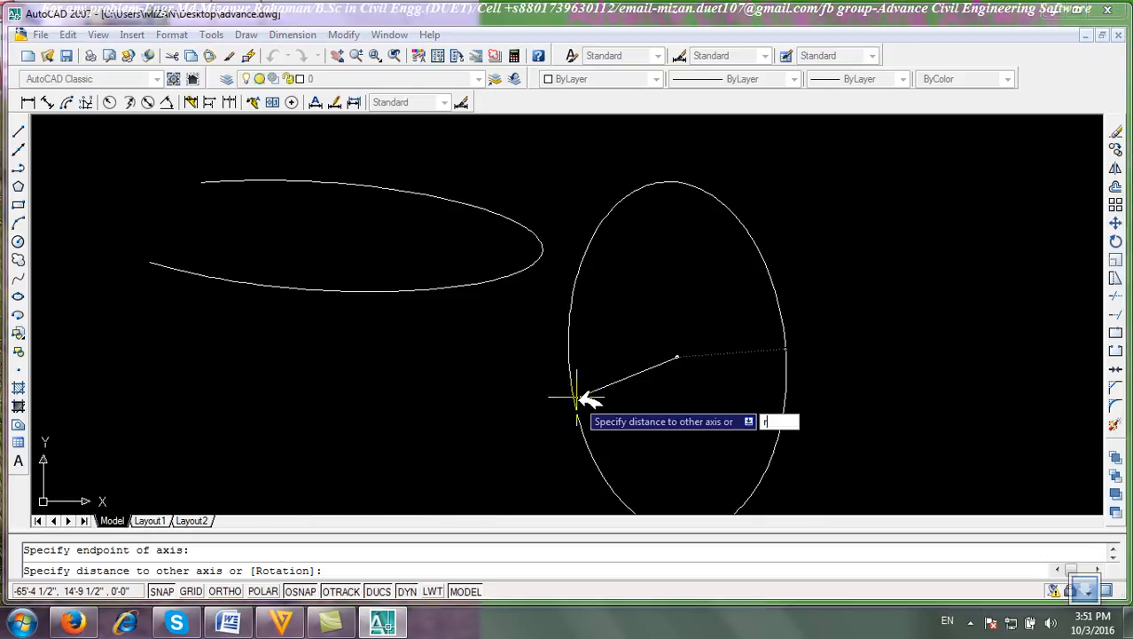
key(Return)
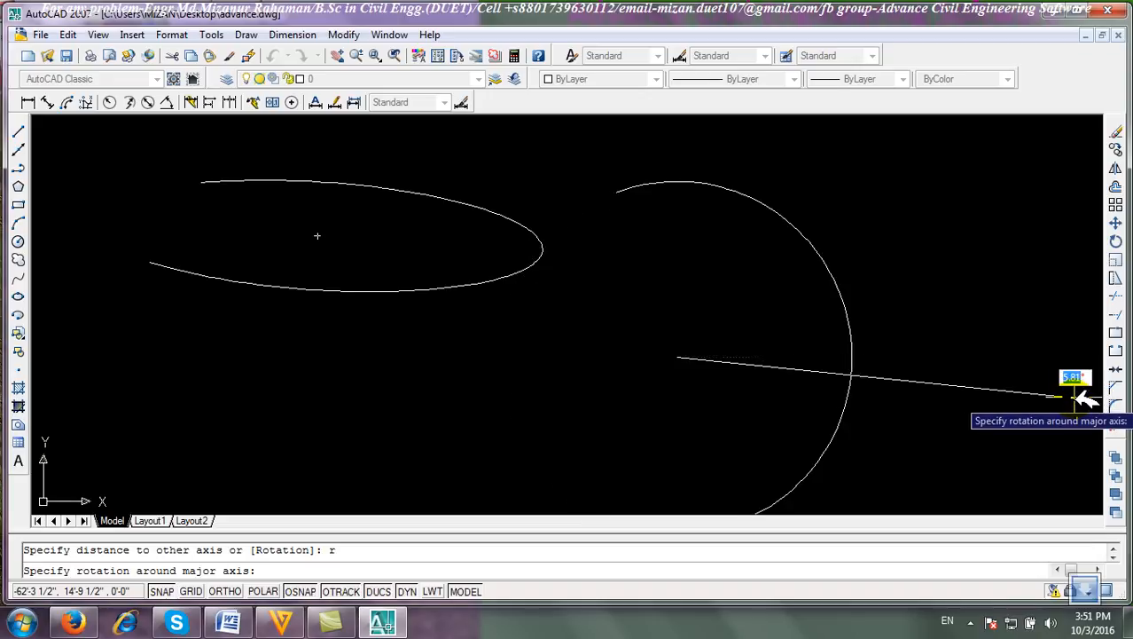
text(45)
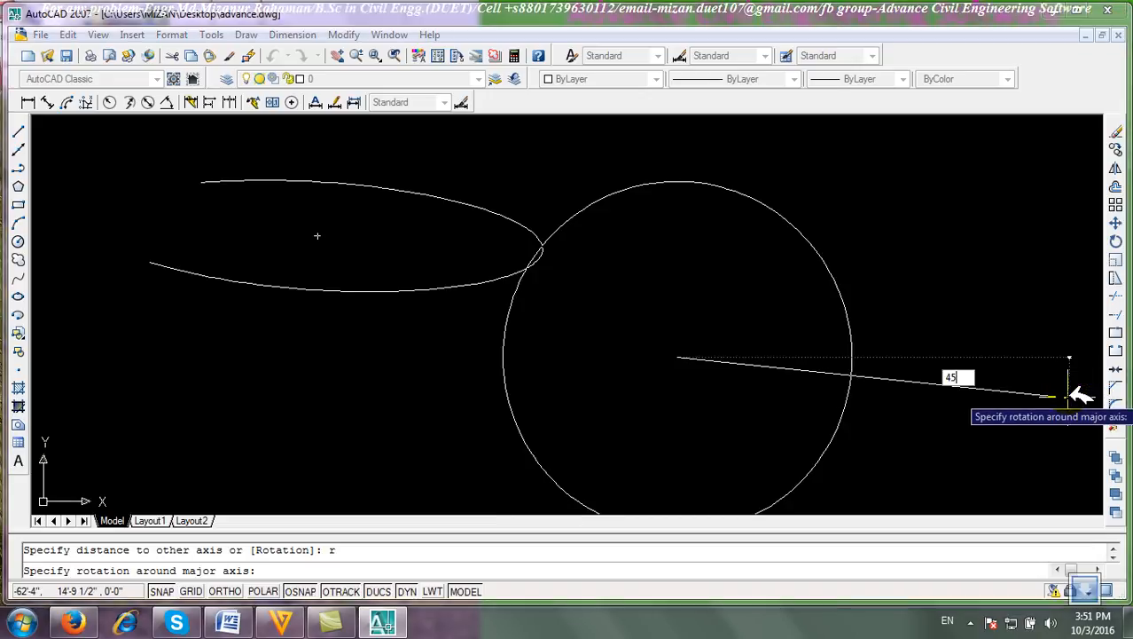
key(Return)
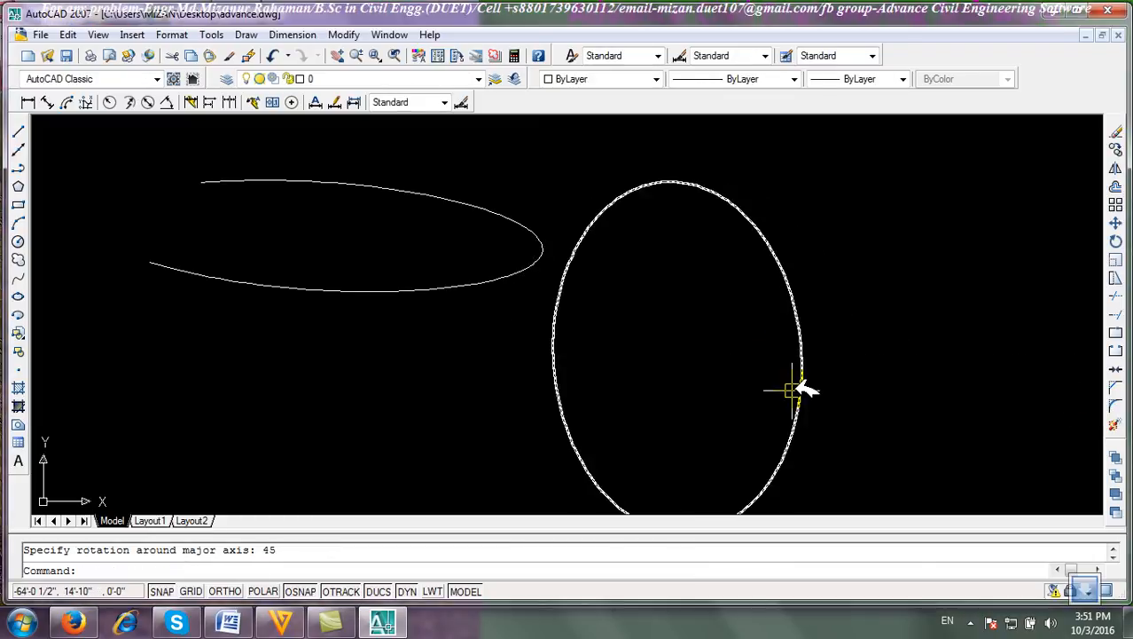
Select both ellipses with a selection window and erase them.
scroll(611, 283, down, 4)
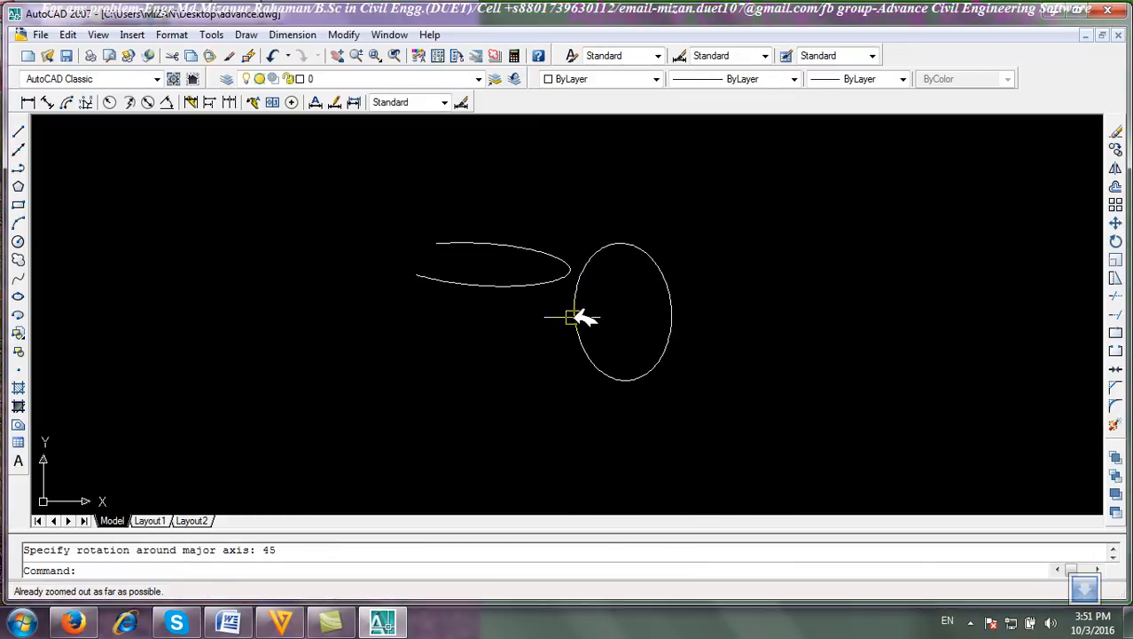
click(792, 432)
click(421, 204)
click(1115, 131)
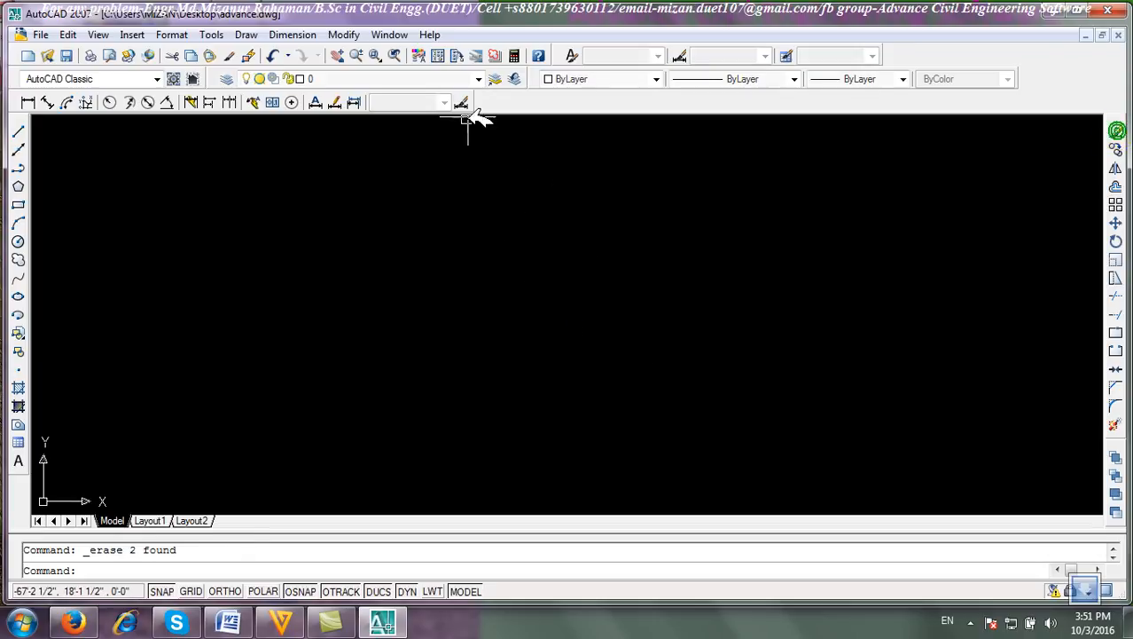
click(245, 35)
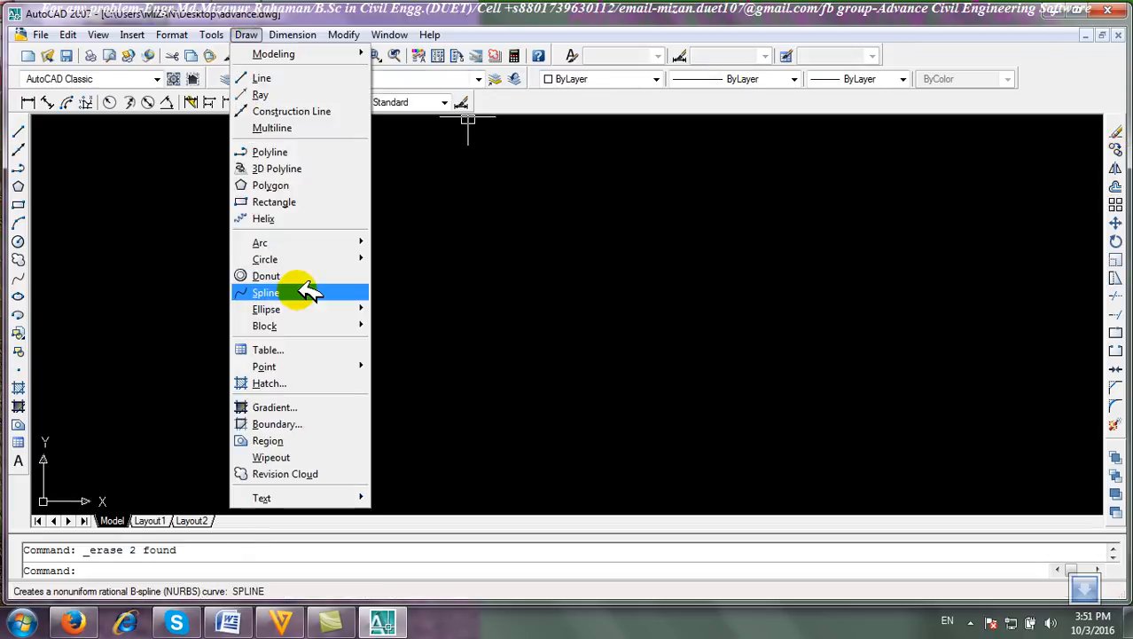
mouse_move(321, 310)
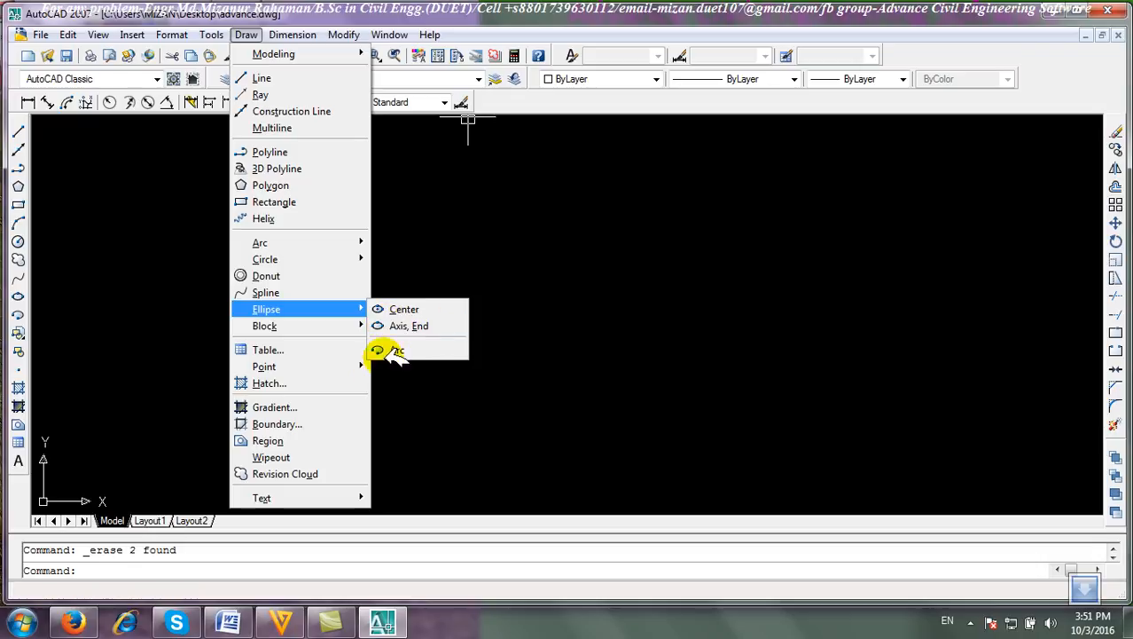
double_click(538, 210)
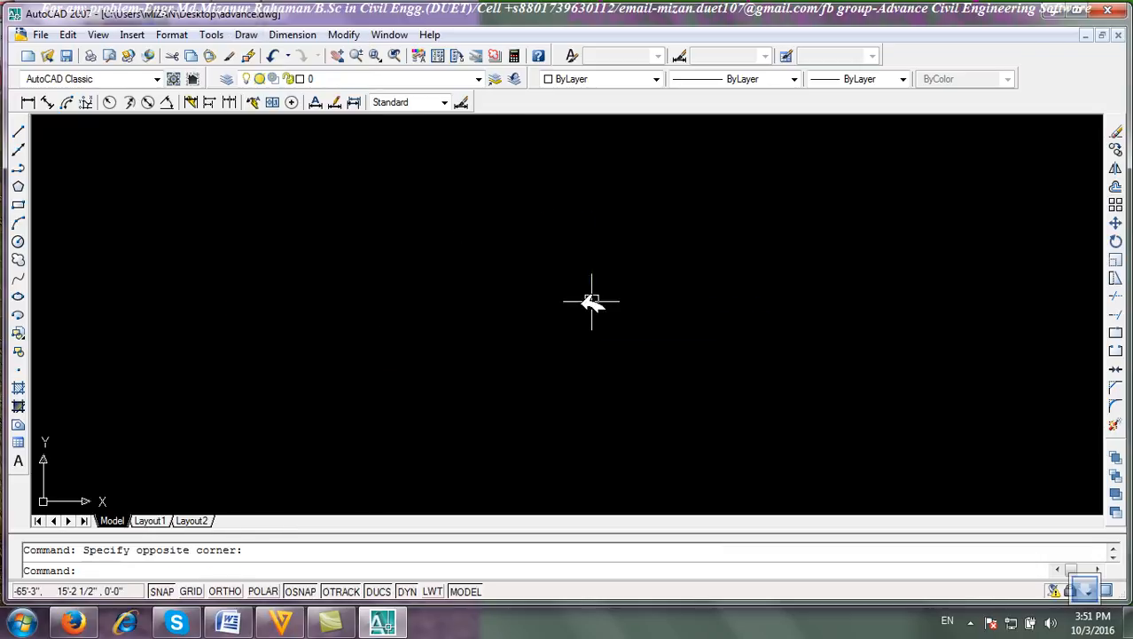
Draw an elliptical arc by picking both axis endpoints, the other-axis distance, and the start and end angles.
click(19, 315)
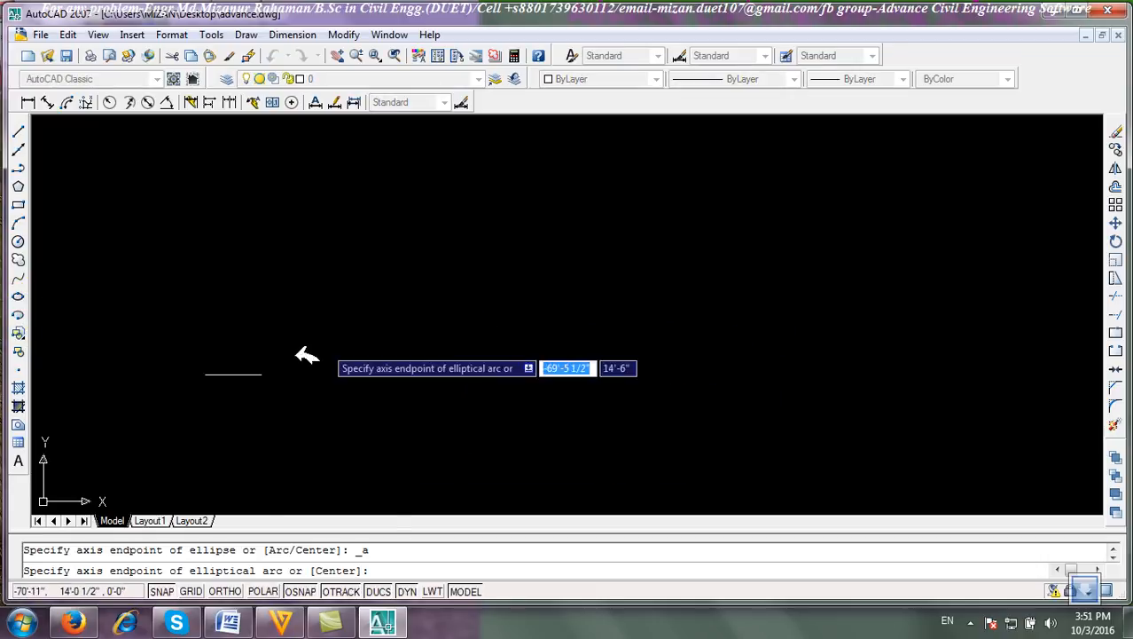
click(489, 330)
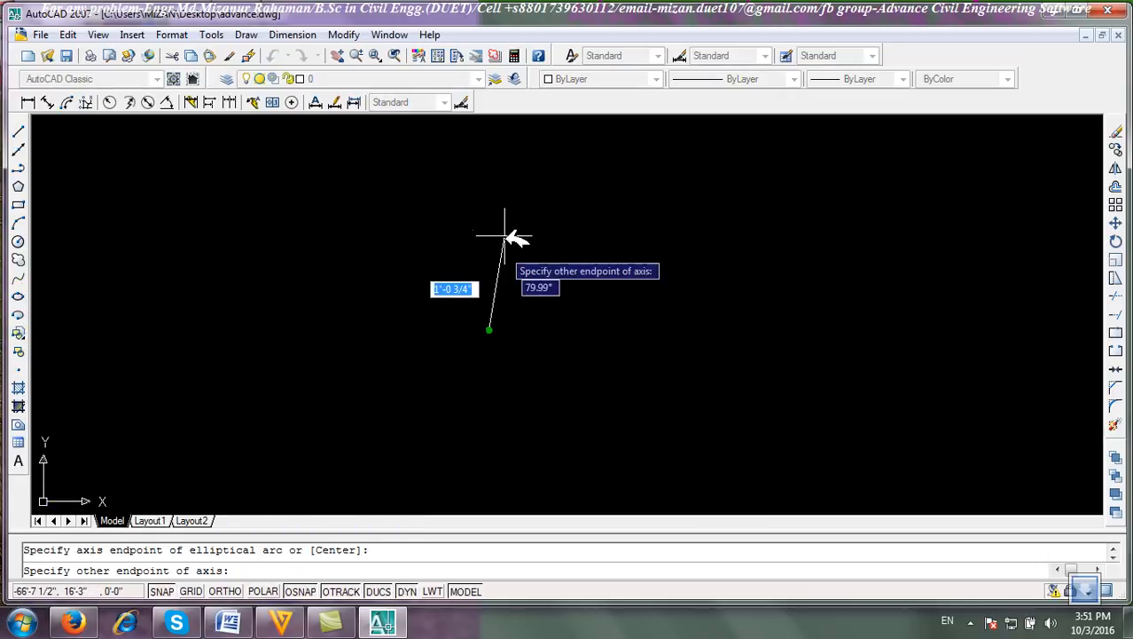
click(491, 187)
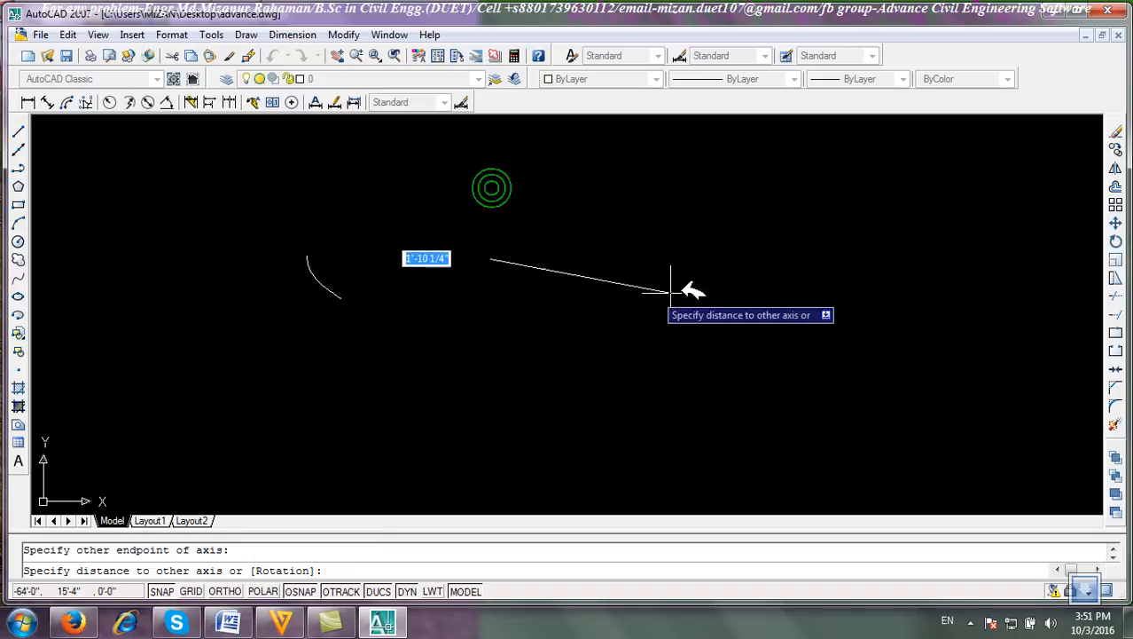
click(723, 259)
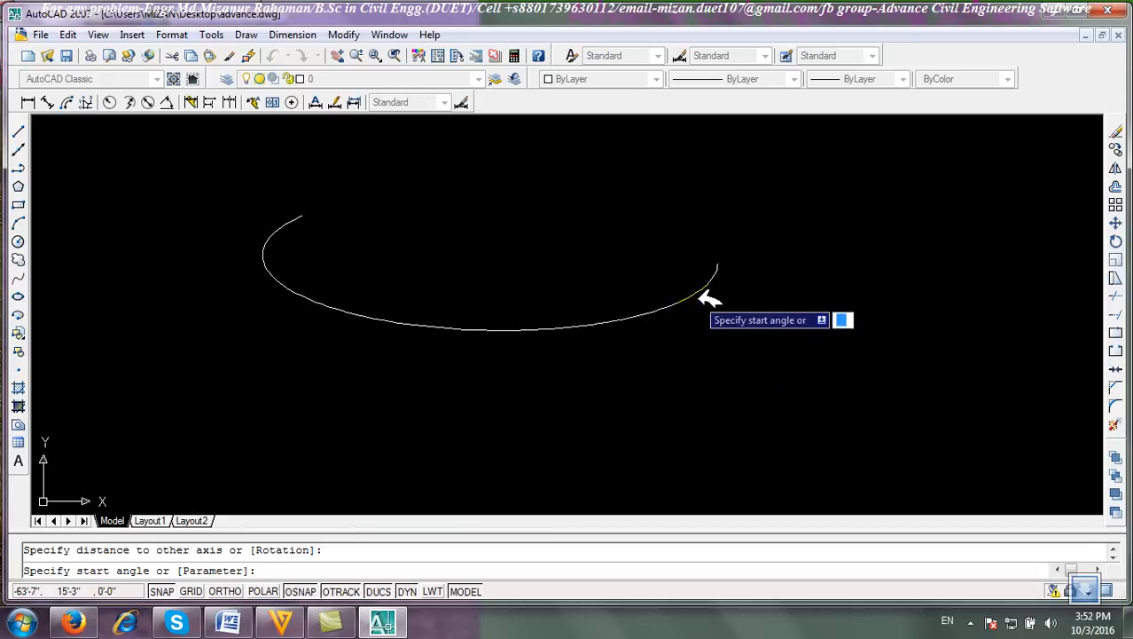
click(697, 298)
click(476, 188)
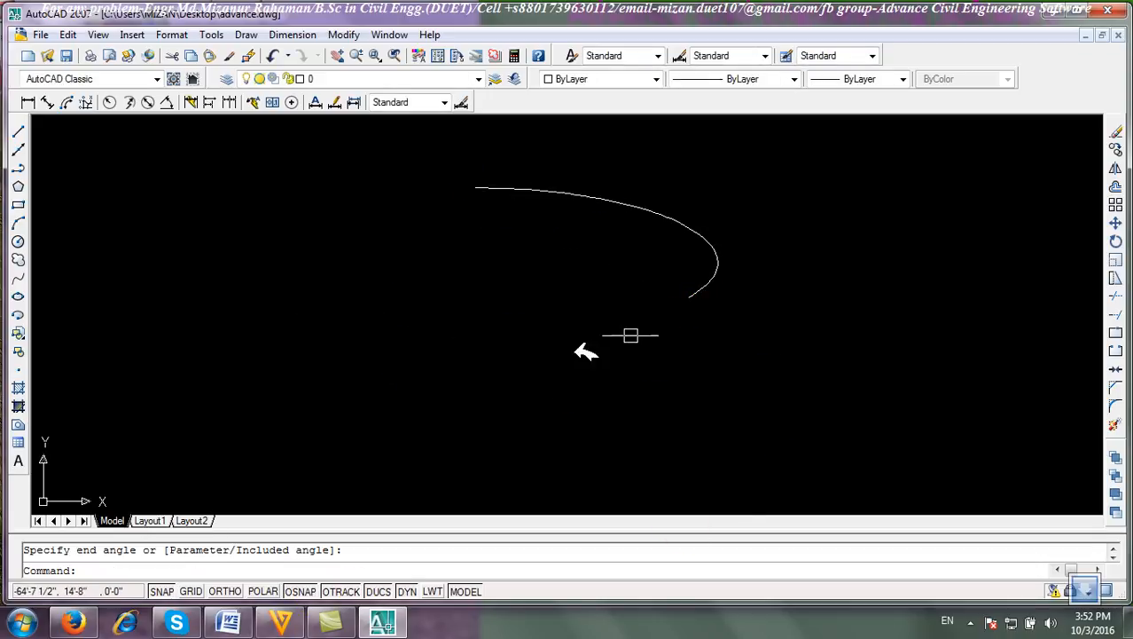
Select the elliptical arc and erase it.
click(796, 352)
click(607, 254)
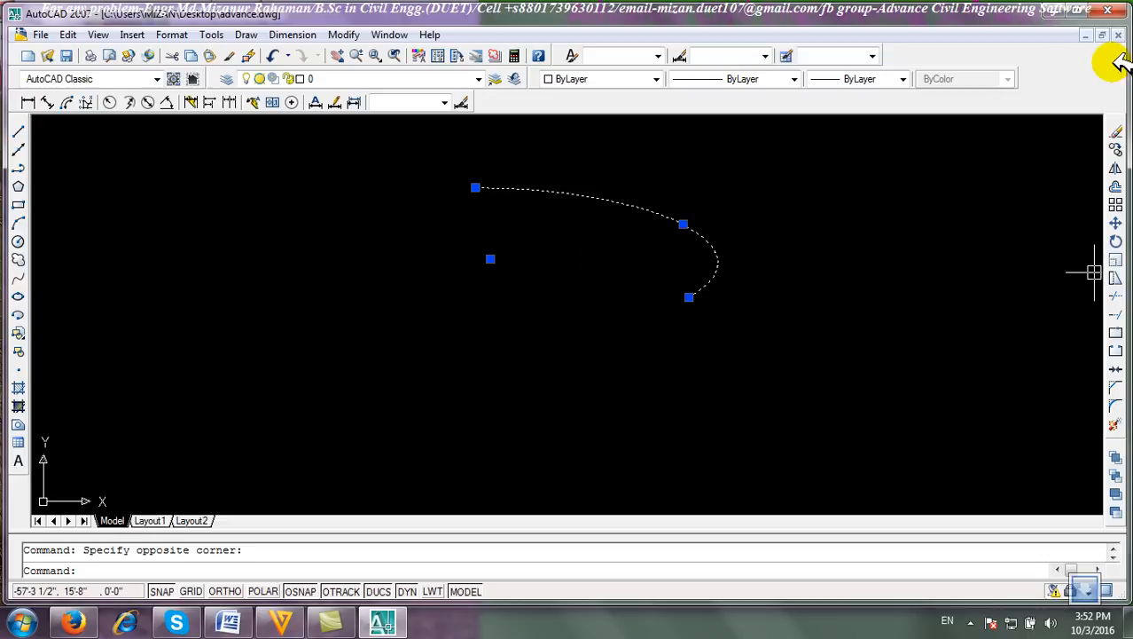
click(1116, 132)
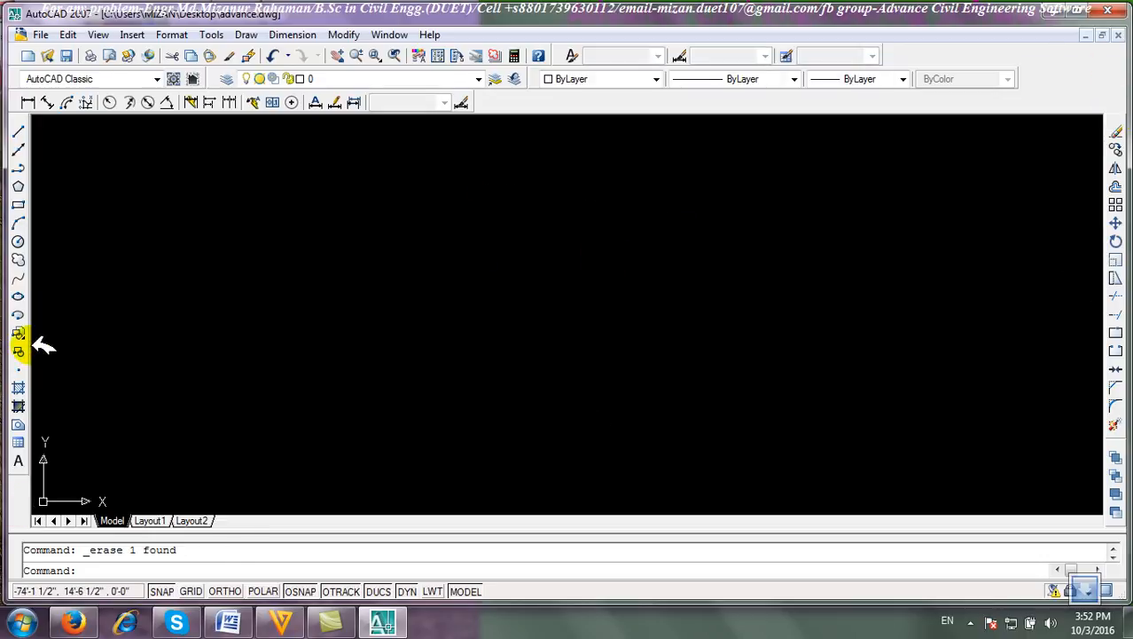
Save the drawing.
click(131, 307)
click(383, 321)
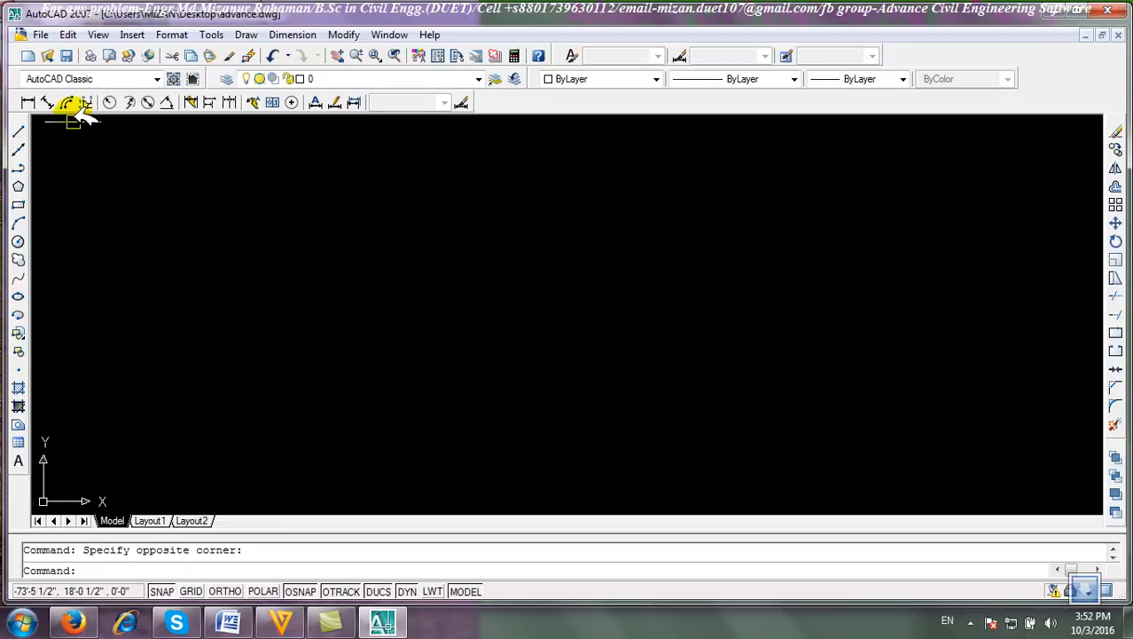
click(69, 58)
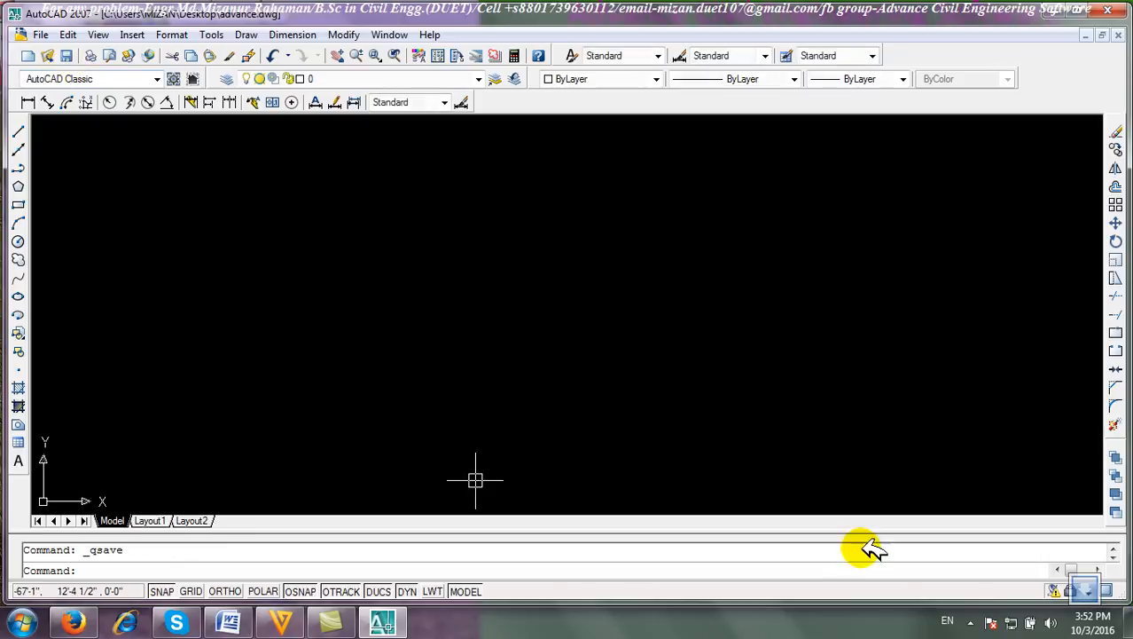
click(973, 621)
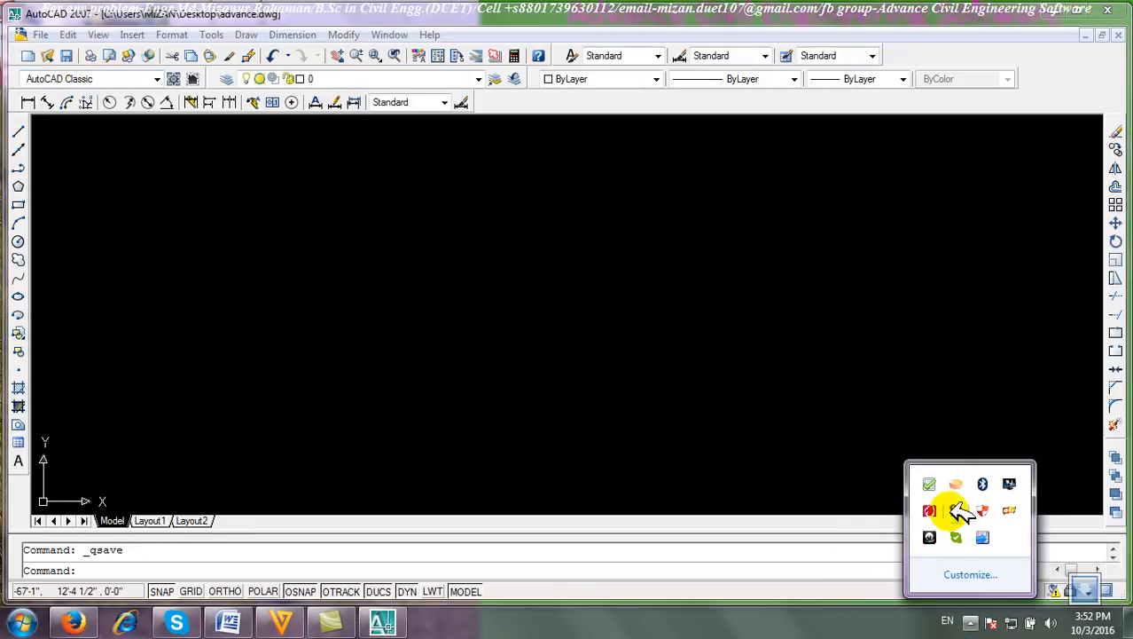
click(956, 509)
click(1053, 542)
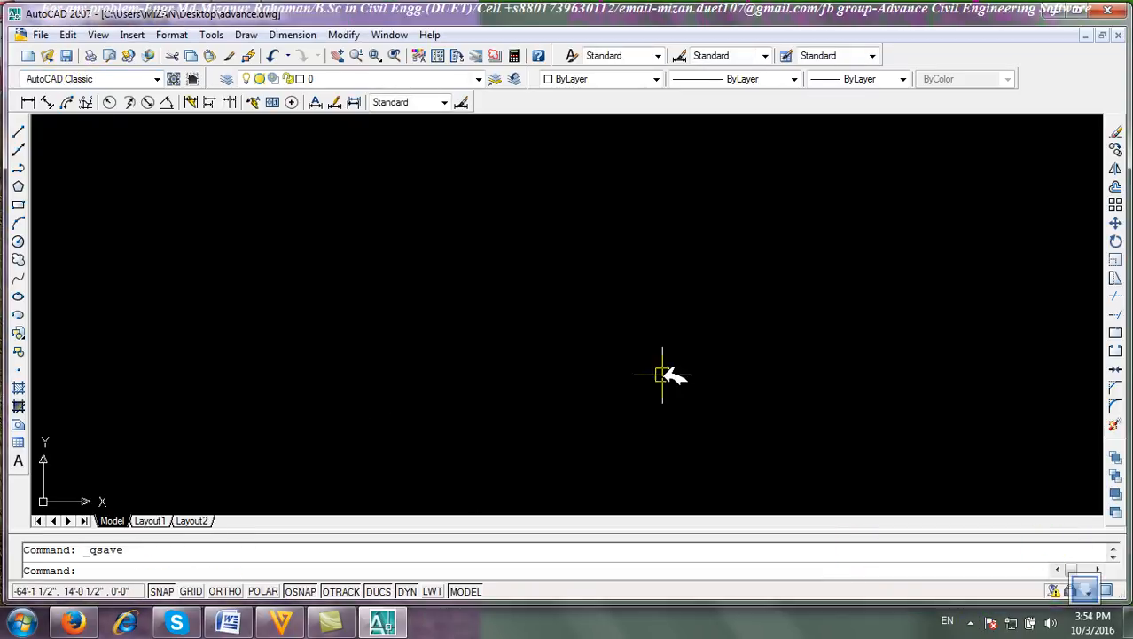
click(663, 374)
click(499, 316)
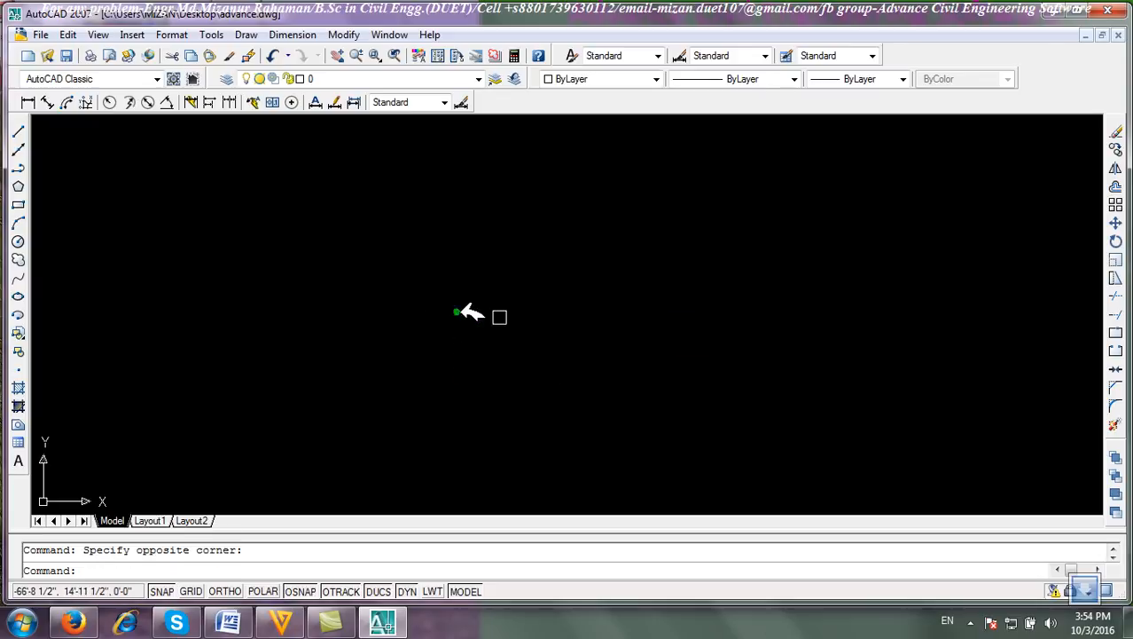
click(1055, 11)
right_click(584, 91)
click(650, 188)
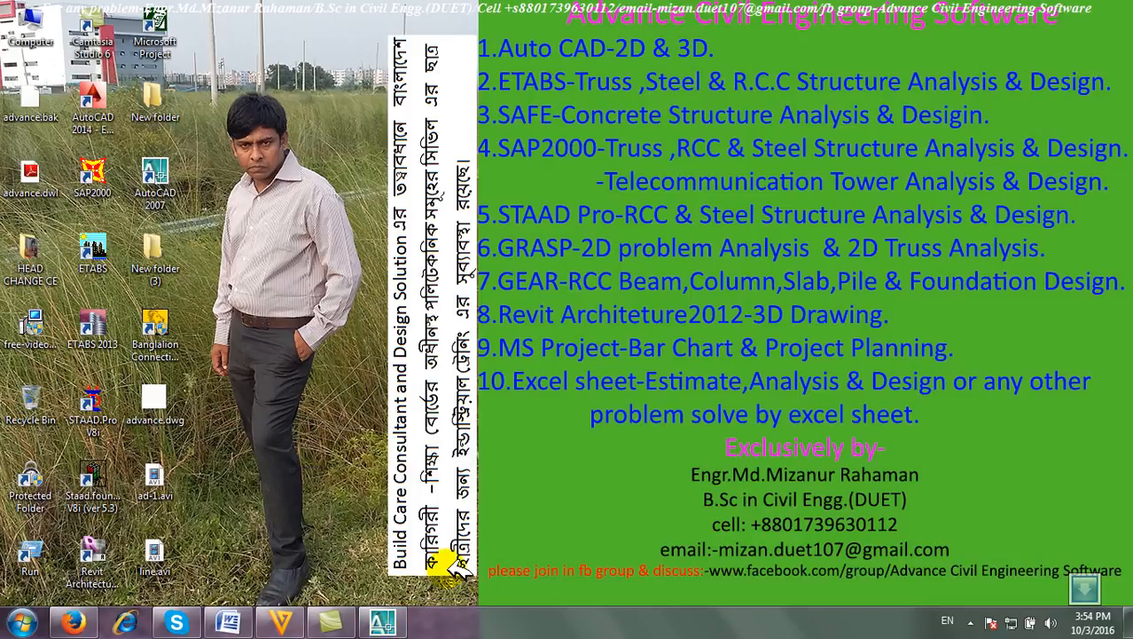
click(383, 623)
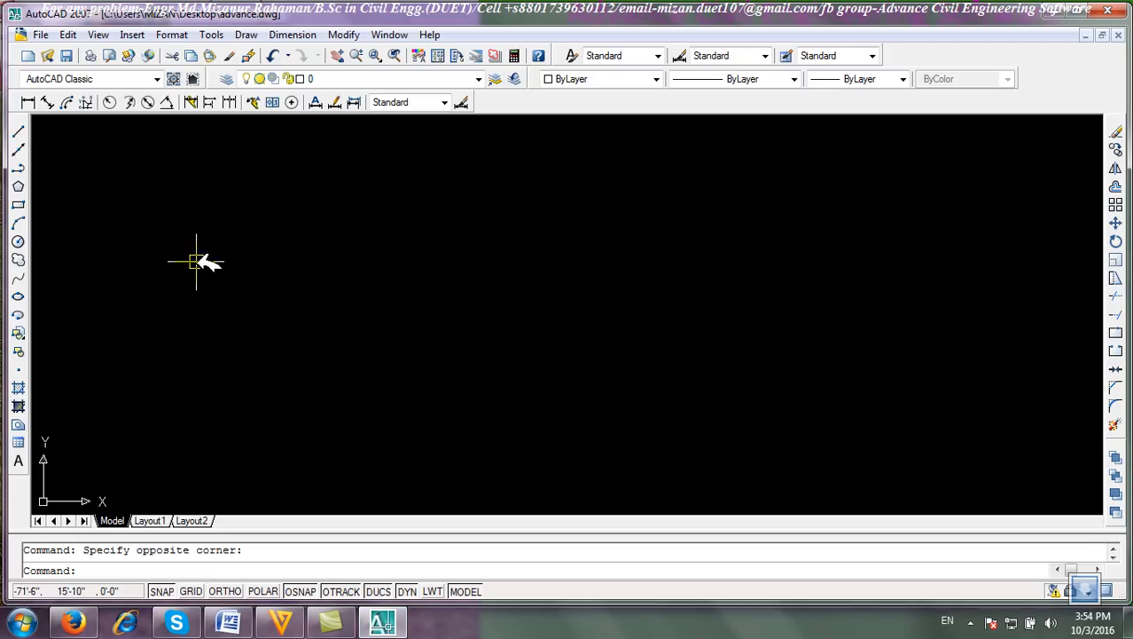
Draw three overlapping circles of similar size near the left of the drawing area.
click(22, 242)
click(189, 292)
click(218, 257)
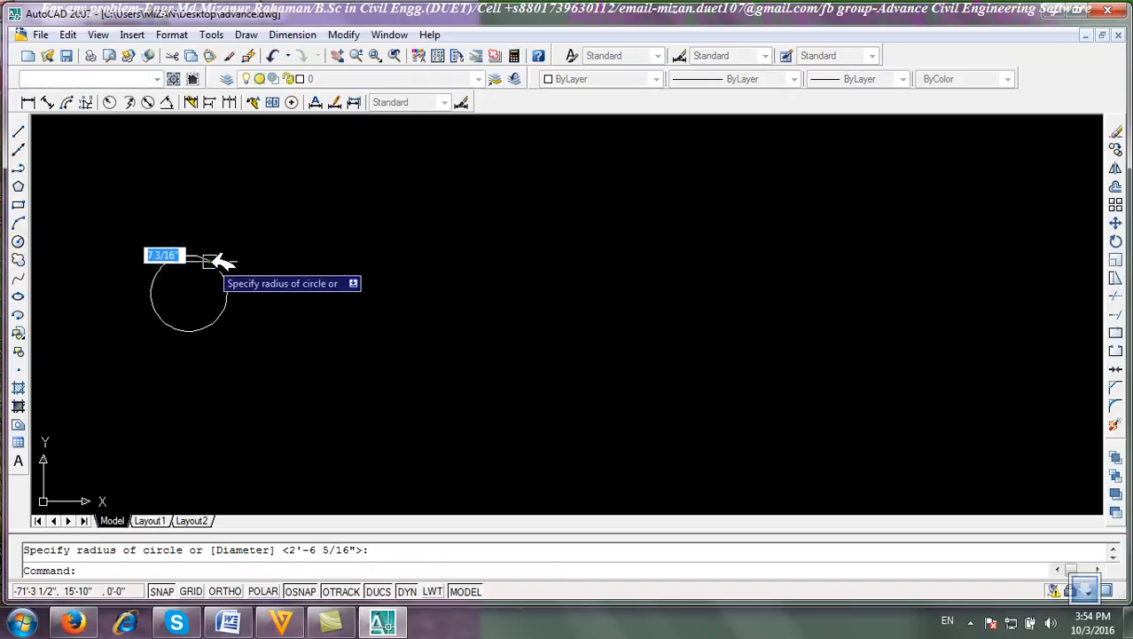
click(21, 242)
click(189, 292)
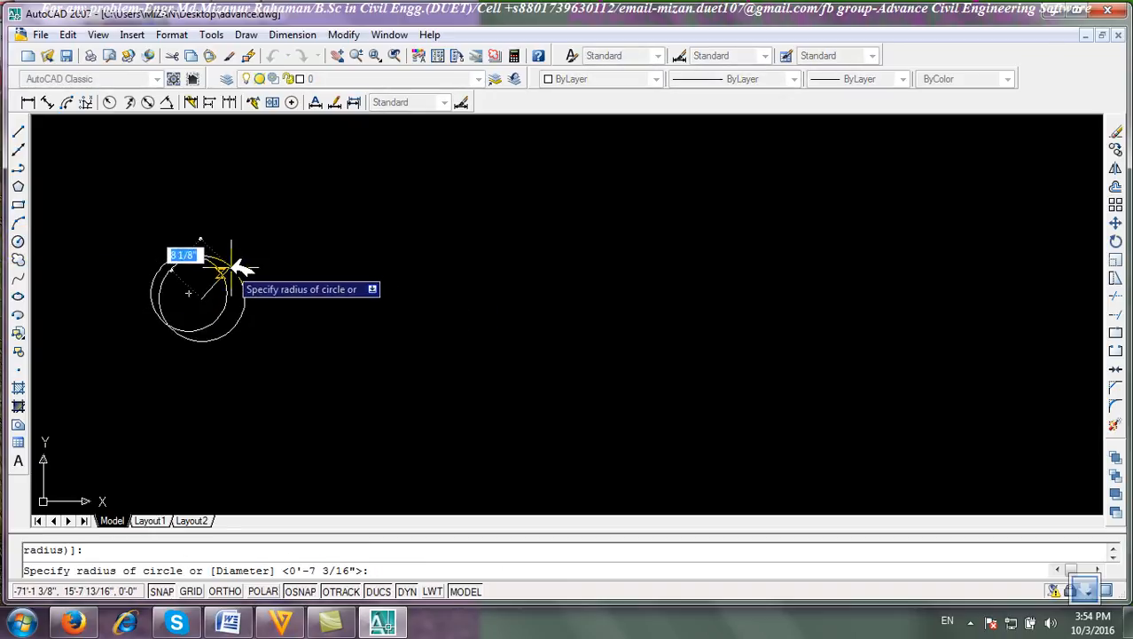
click(232, 265)
click(19, 241)
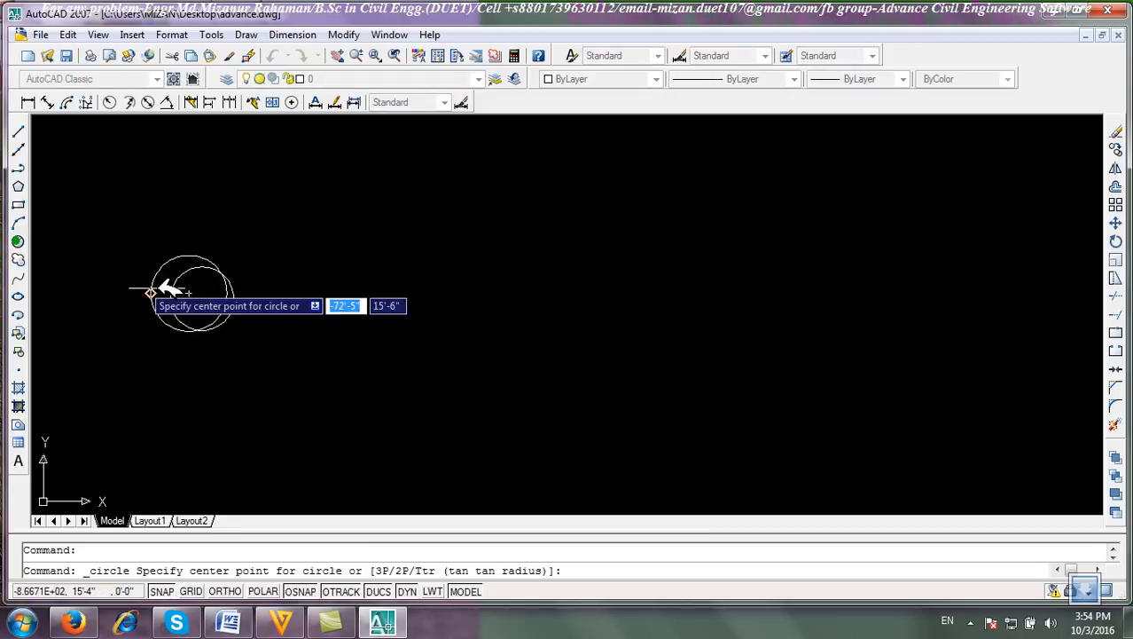
click(210, 282)
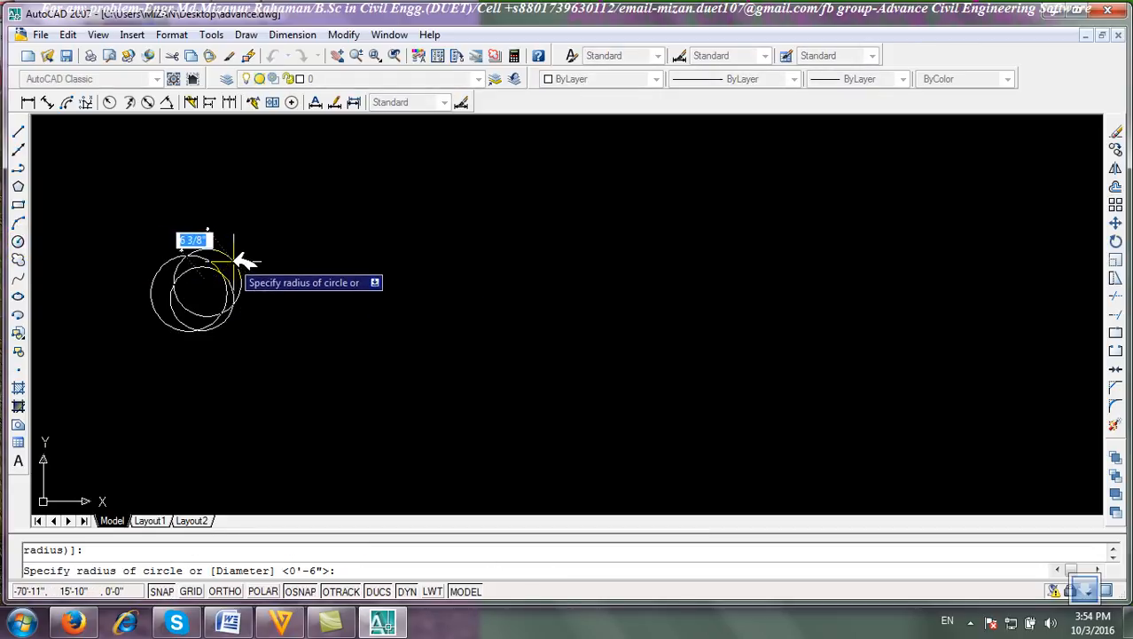
click(237, 261)
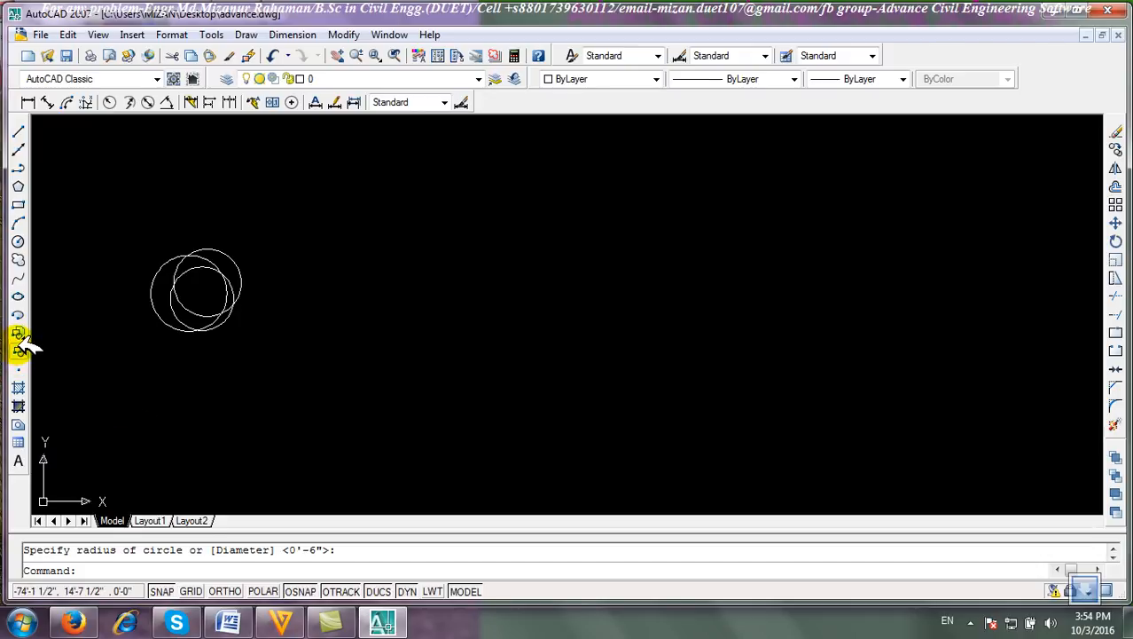
Create a block named logo from the three circles, picking its base point on the circles and converting them to a block.
click(21, 351)
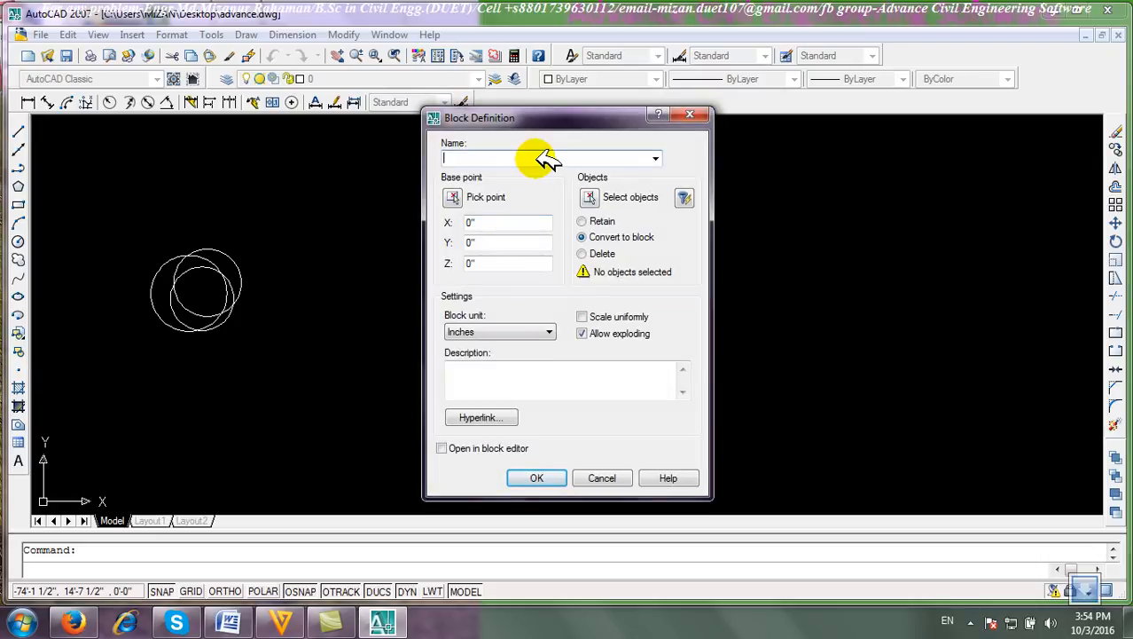
click(590, 197)
click(332, 367)
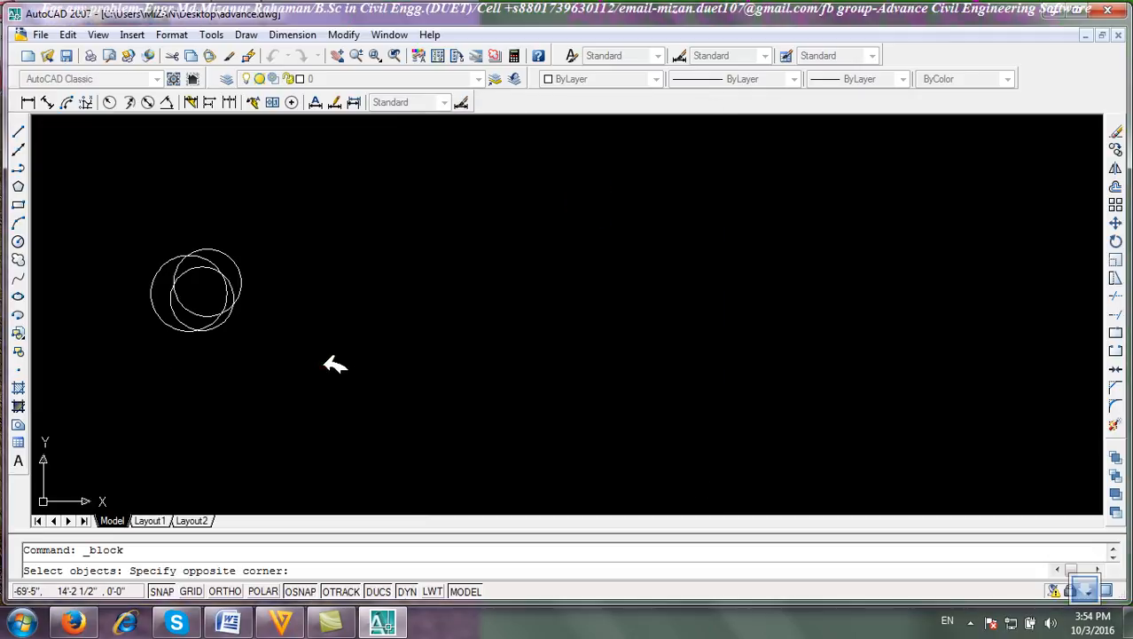
click(133, 192)
right_click(133, 198)
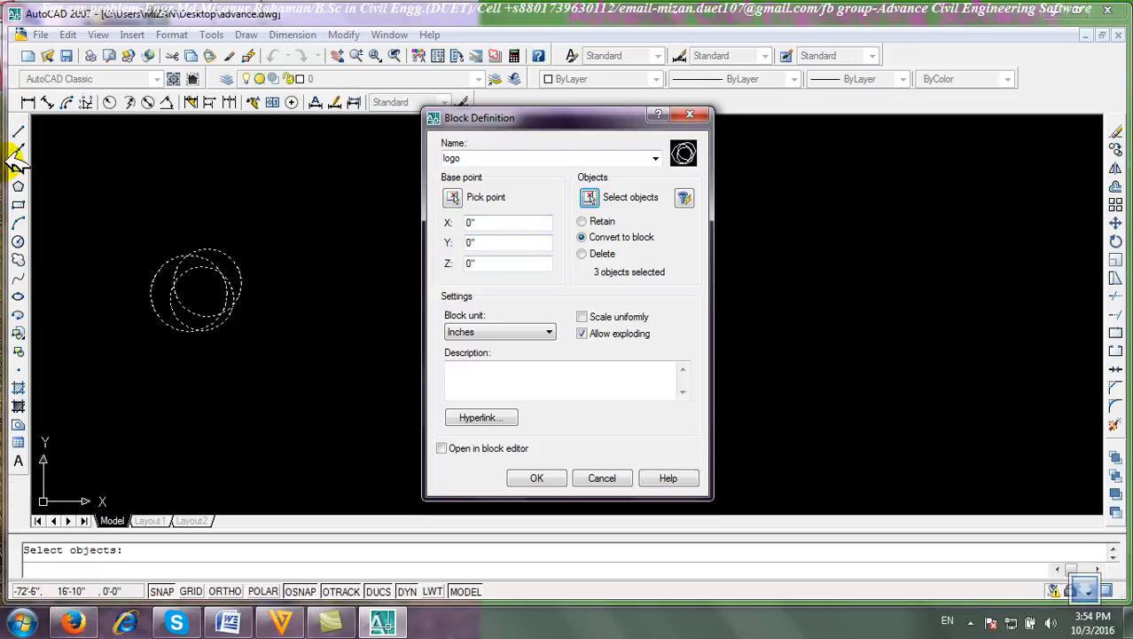
click(509, 222)
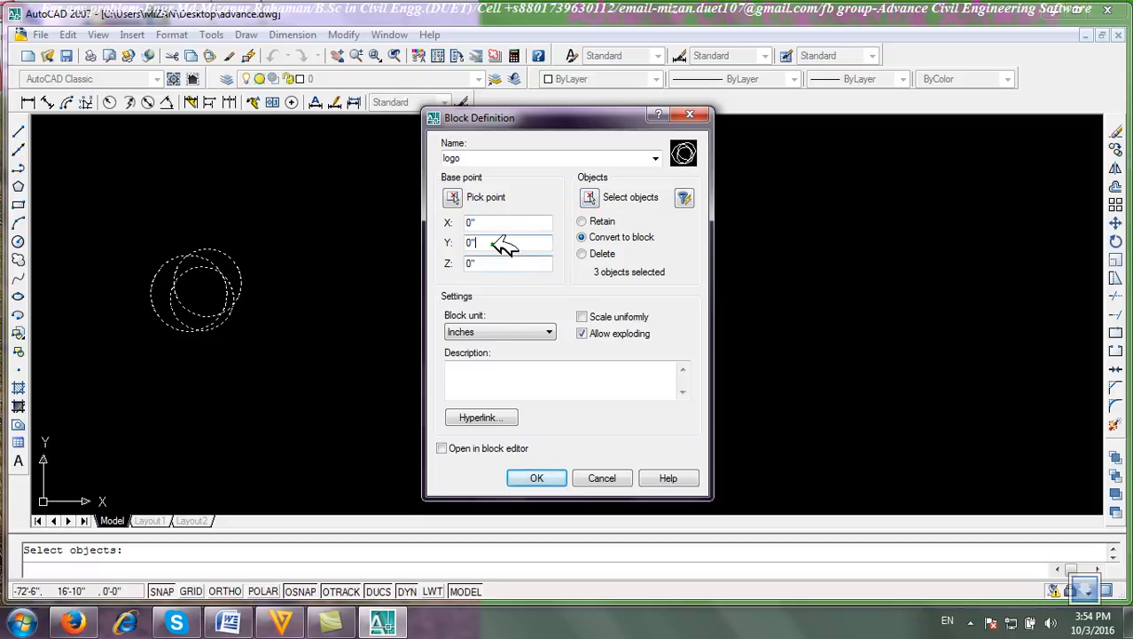
click(493, 247)
click(501, 220)
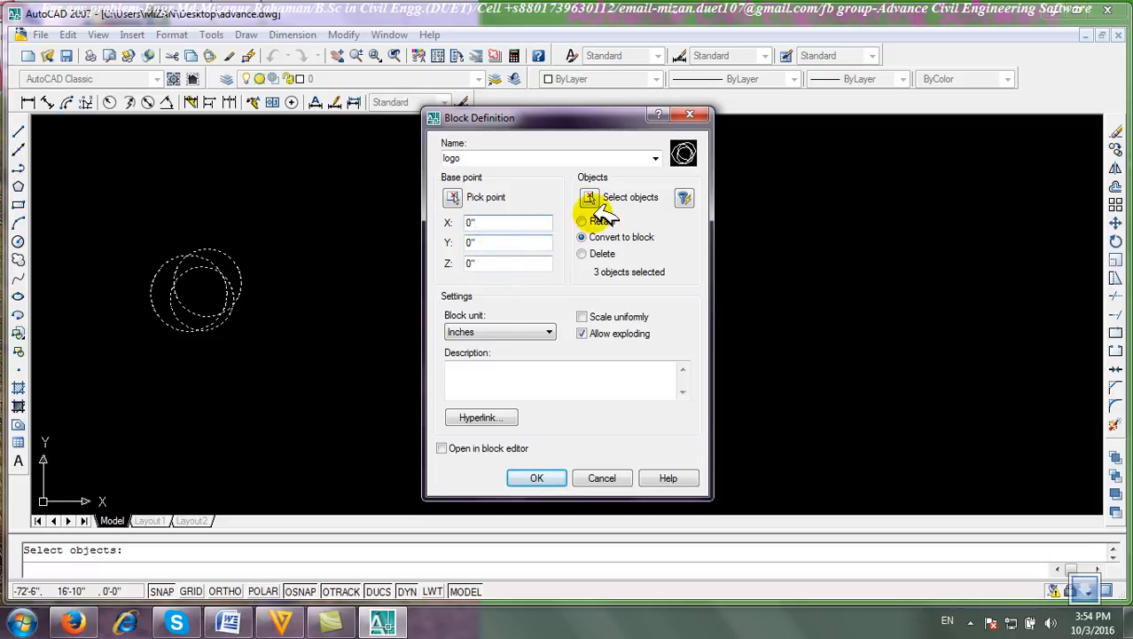
click(454, 197)
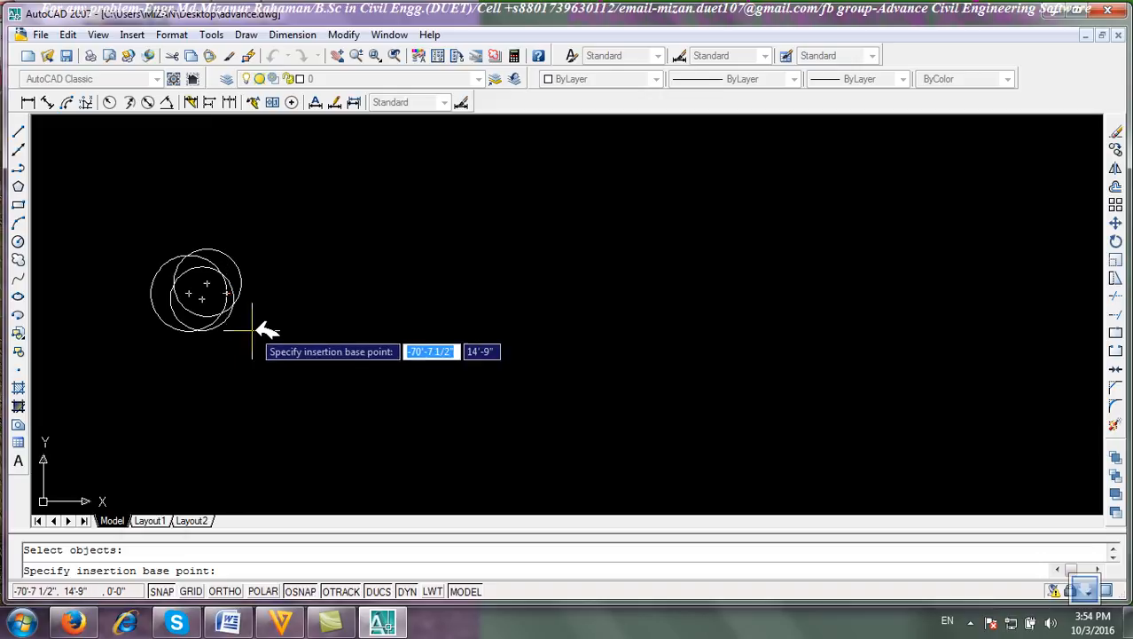
click(233, 304)
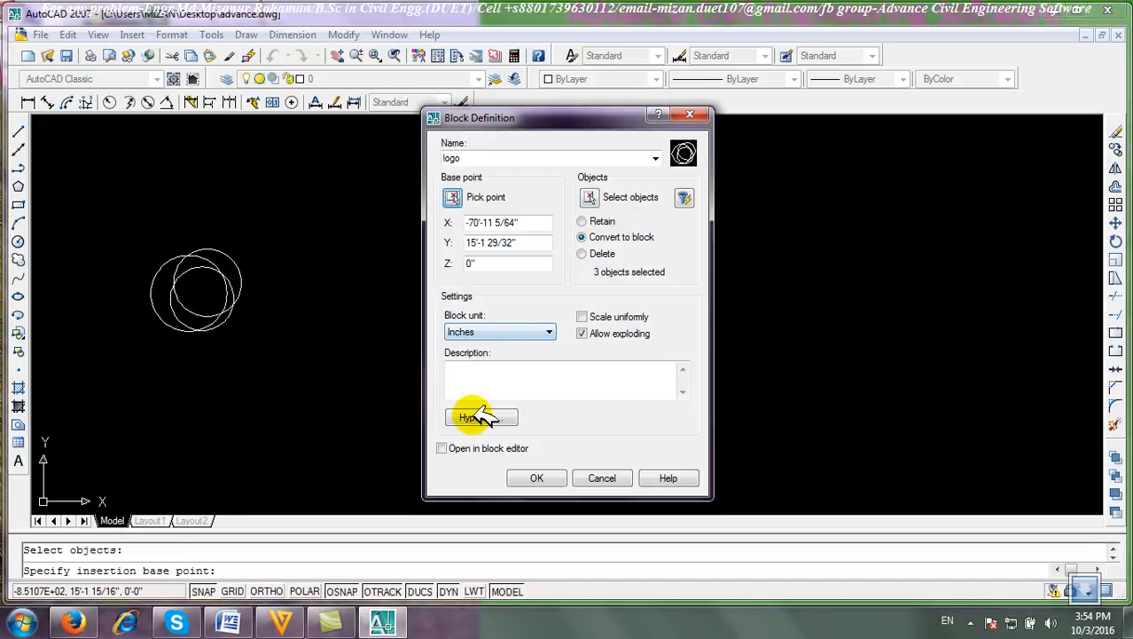
click(593, 220)
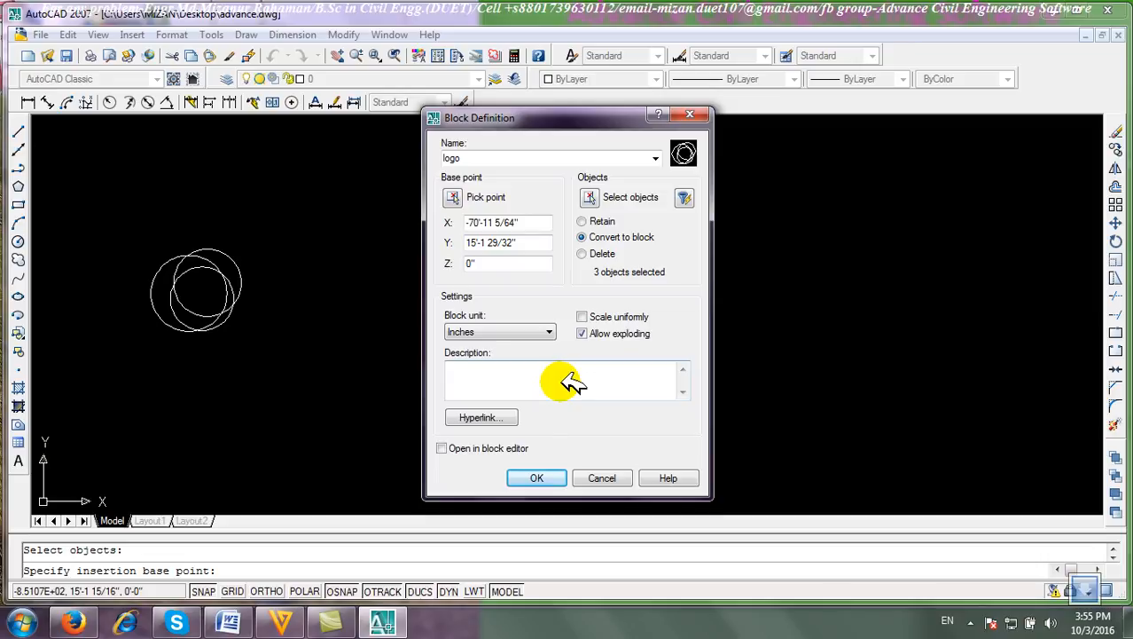
click(524, 478)
double_click(435, 379)
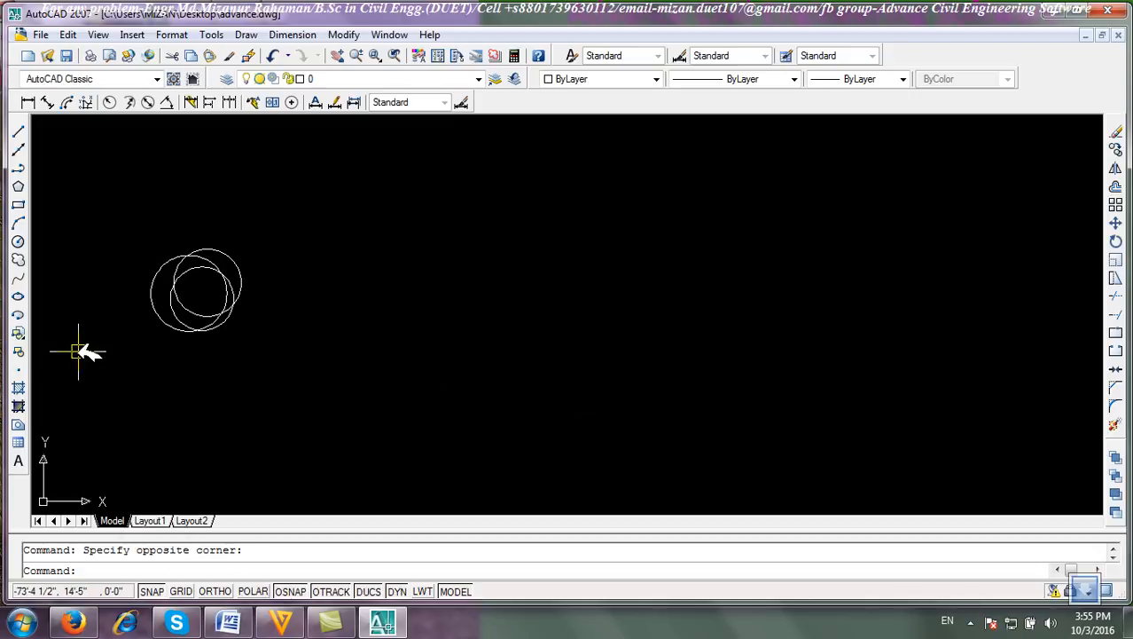
click(17, 351)
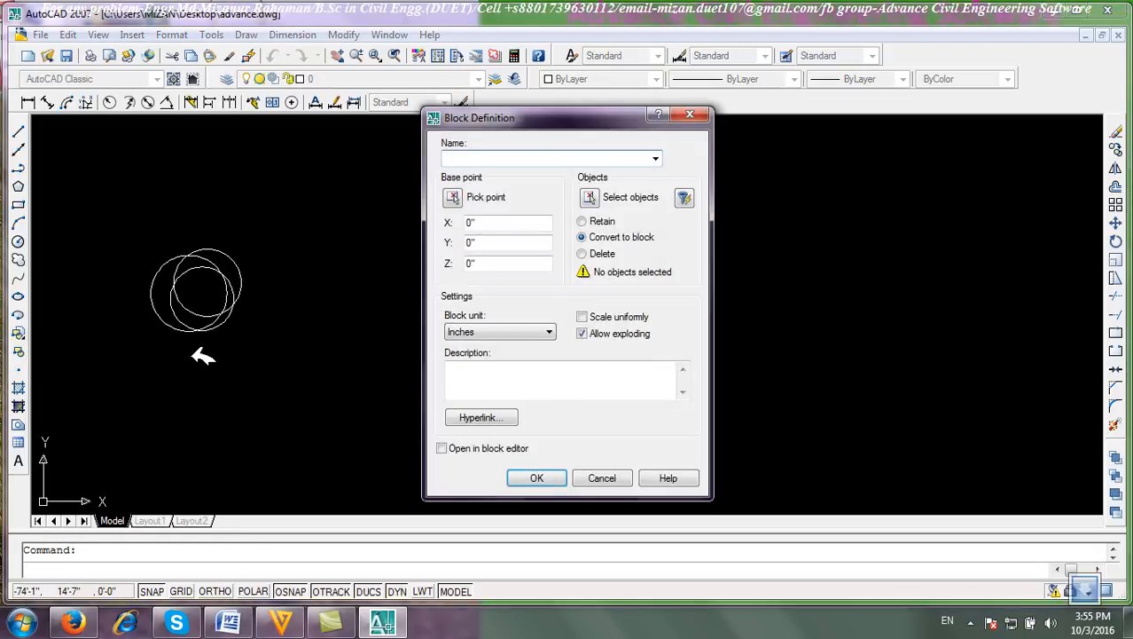
click(620, 478)
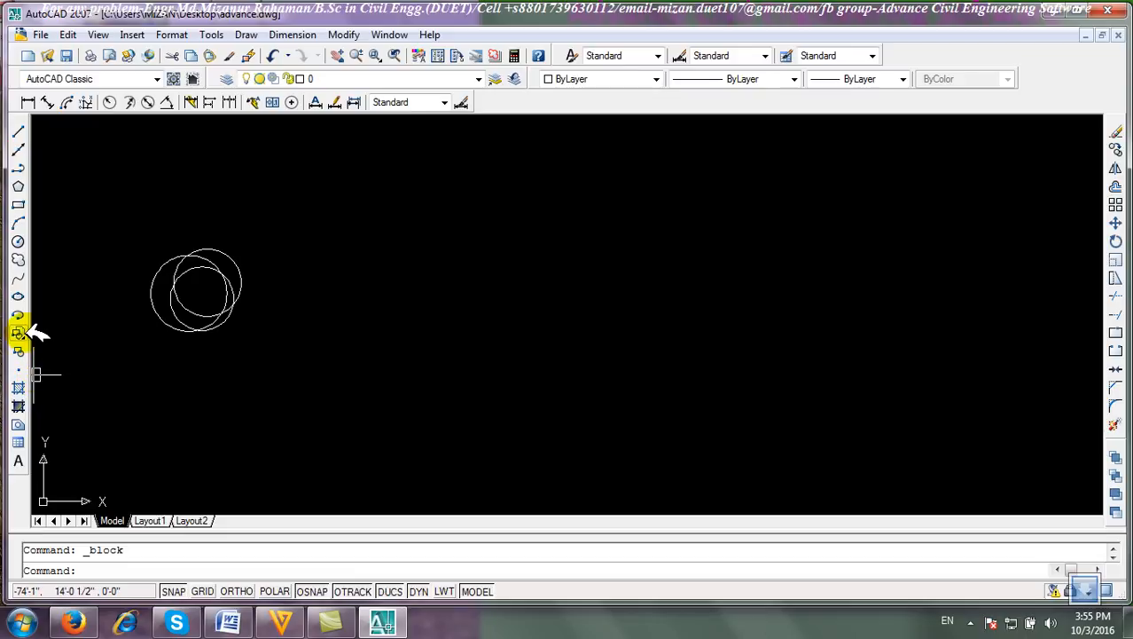
Insert the logo block at a point picked on screen to the right of the original circles.
click(19, 332)
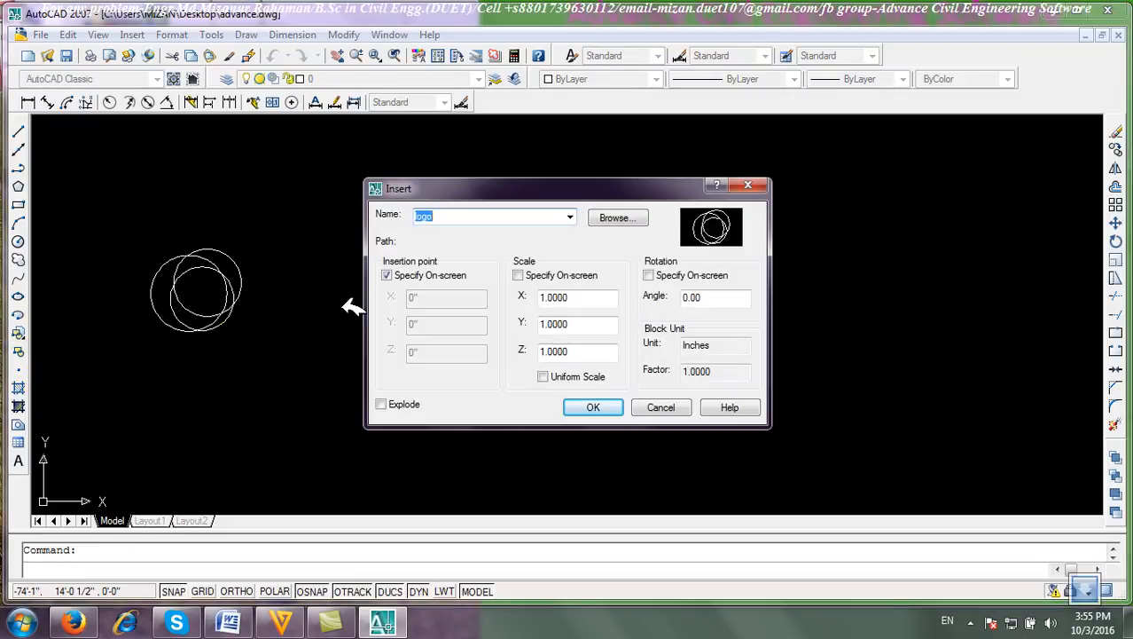
click(571, 217)
click(618, 215)
click(618, 217)
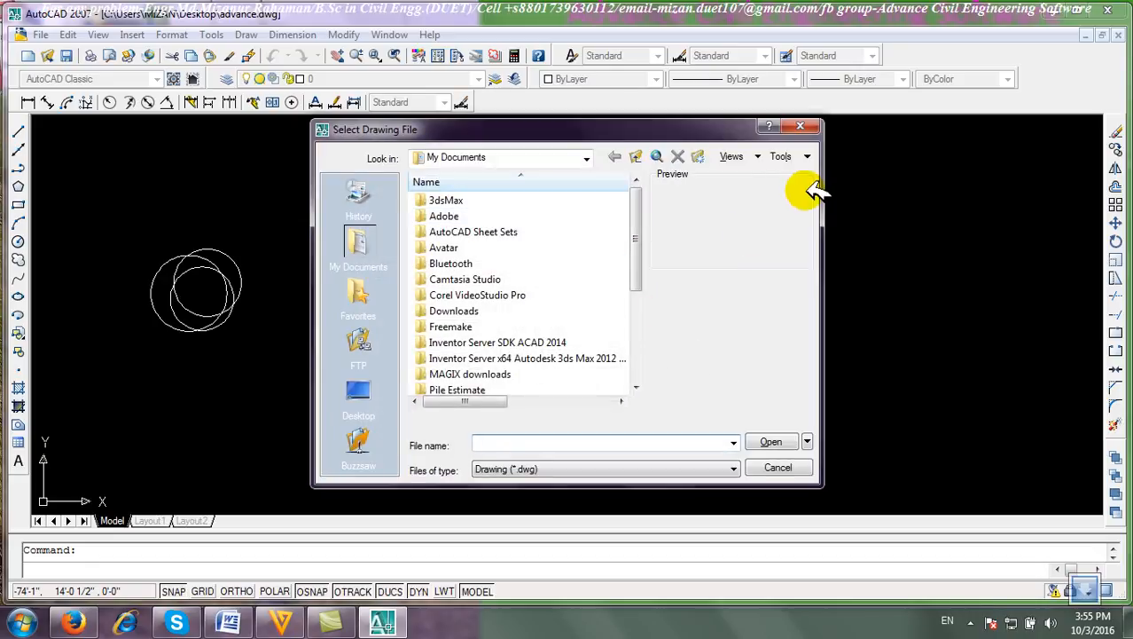
click(801, 126)
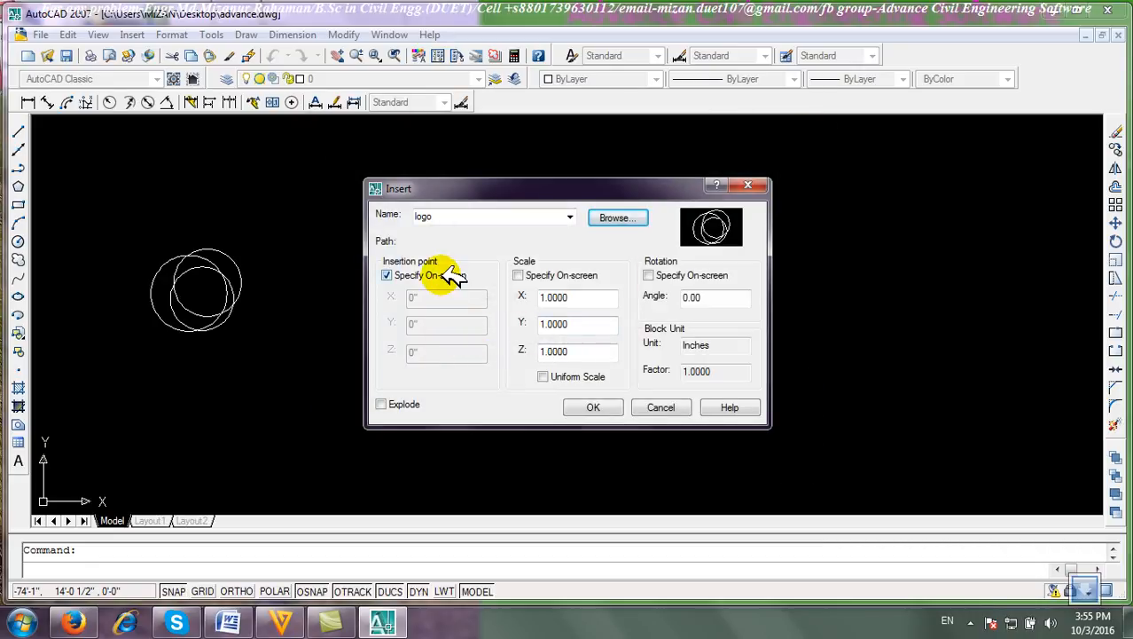
click(594, 407)
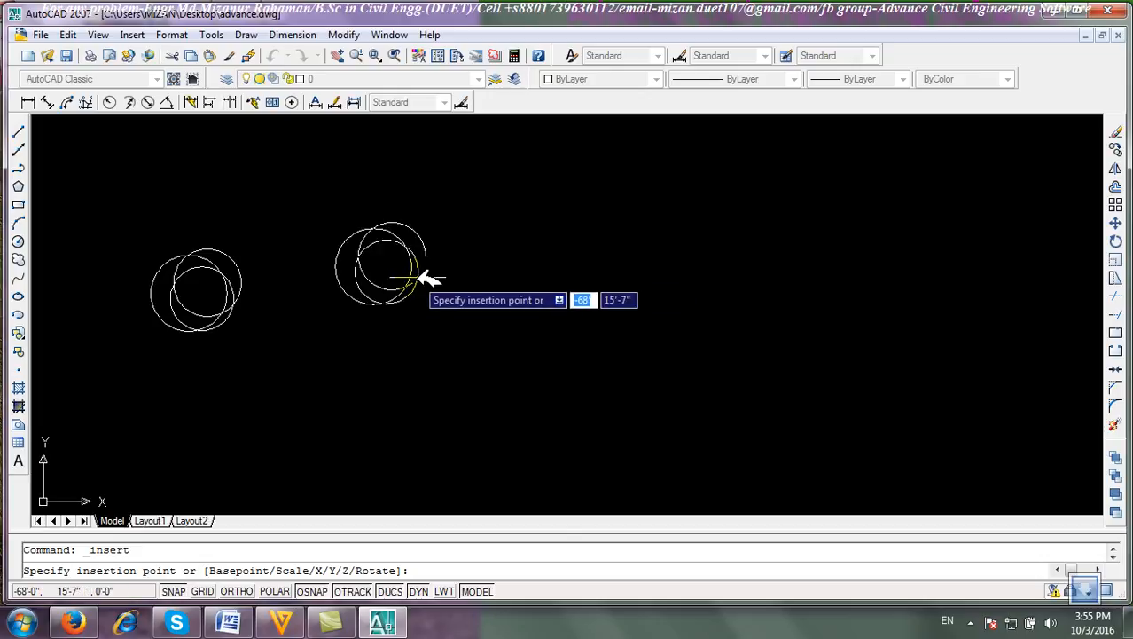
scroll(396, 252, up, 2)
scroll(397, 252, up, 5)
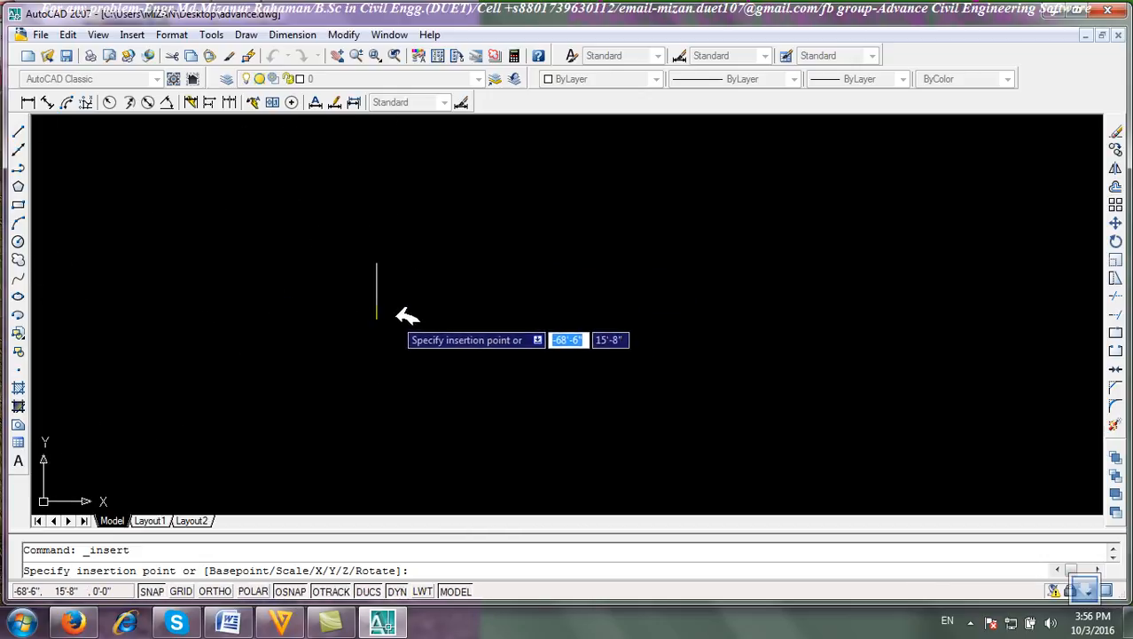
scroll(473, 300, down, 3)
scroll(426, 329, down, 3)
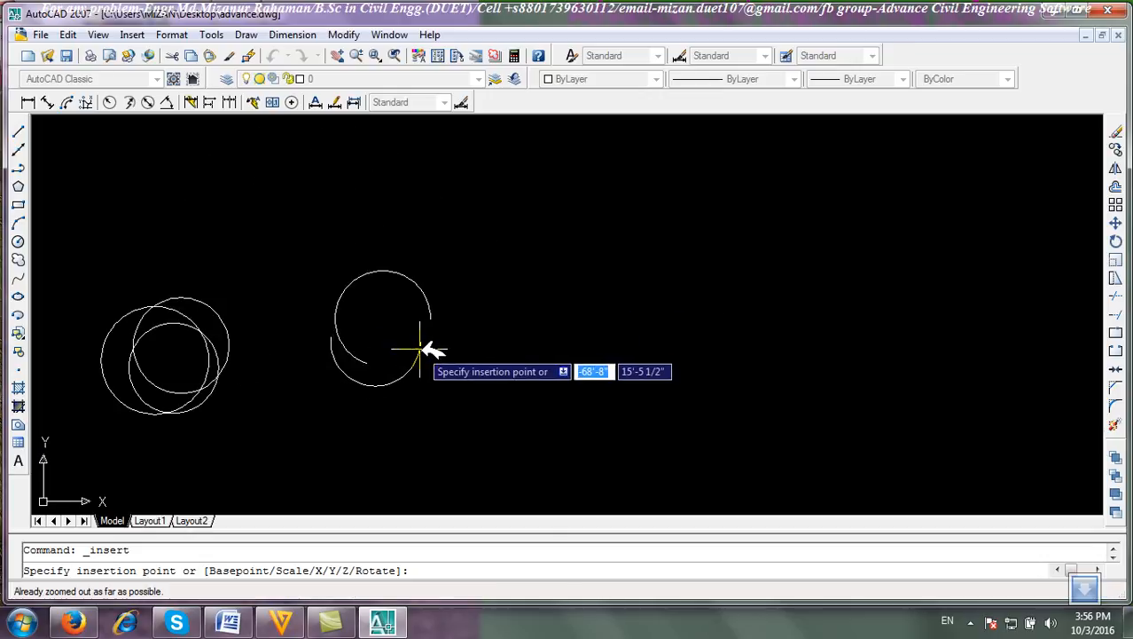
scroll(435, 347, up, 1)
click(412, 280)
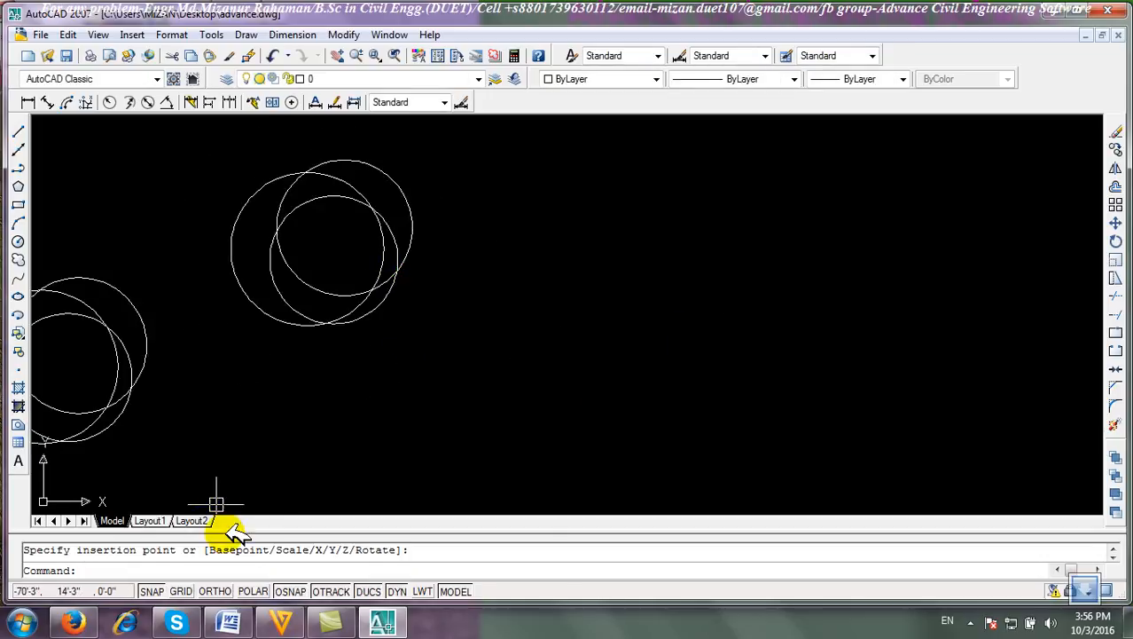
Insert the logo block with its insertion point entered as X 10" and Y 5".
click(20, 331)
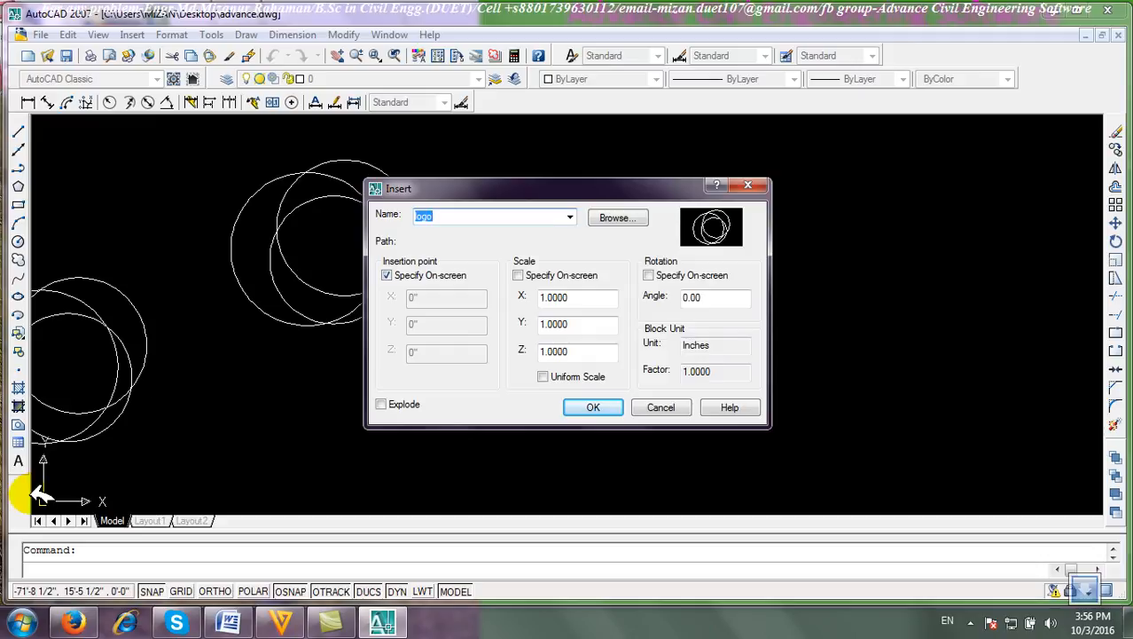
click(387, 276)
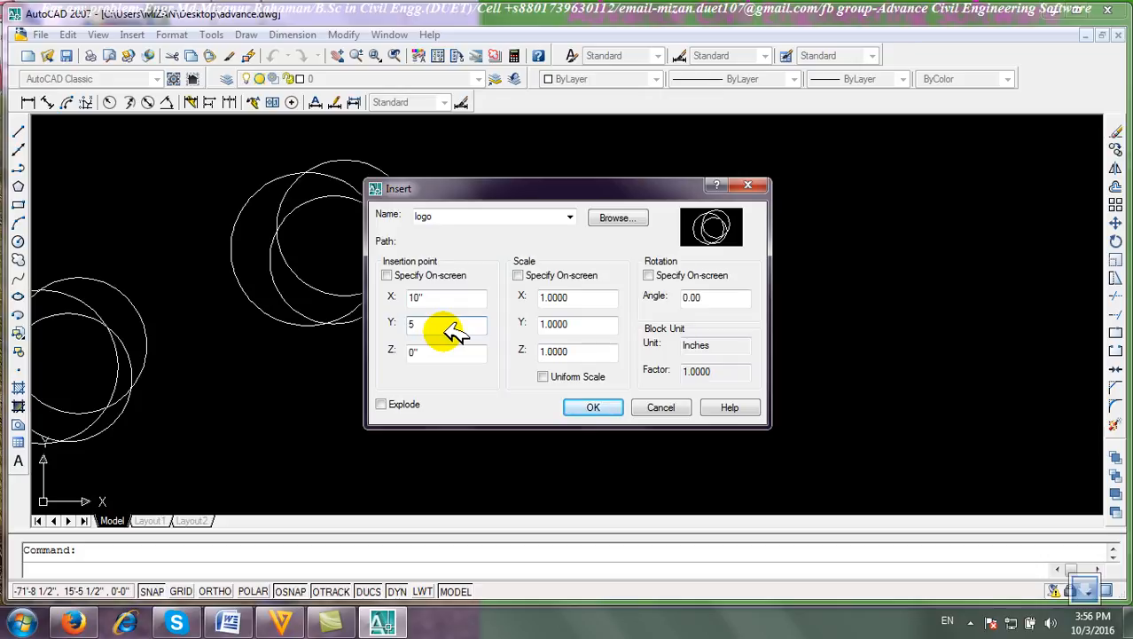
click(596, 408)
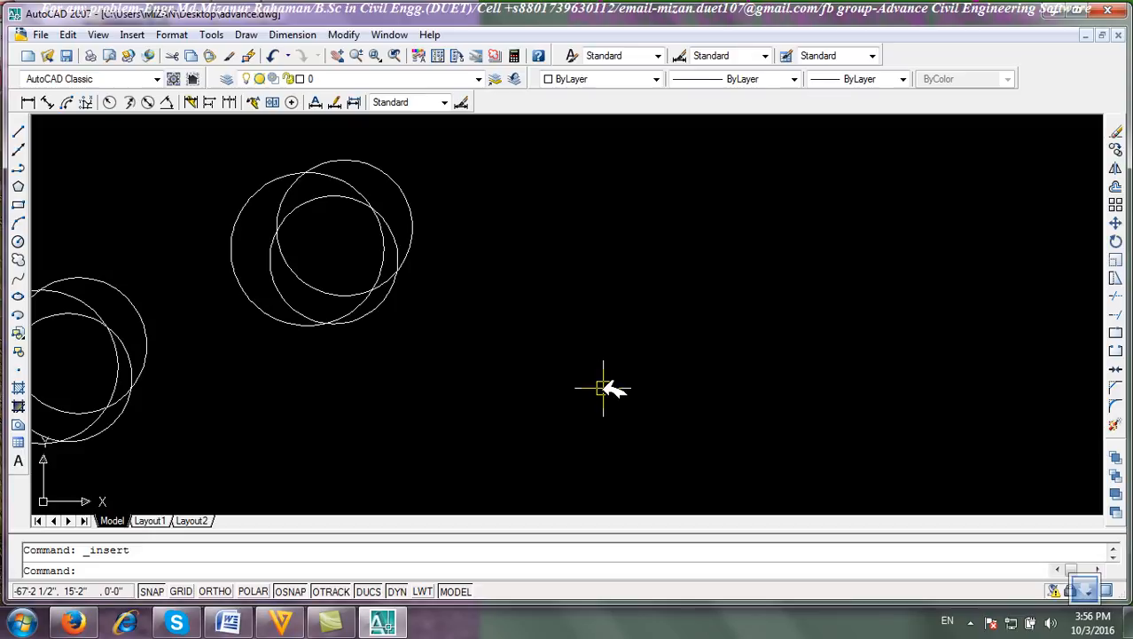
Erase the logo block that was inserted near the drawing origin.
middle_drag(371, 372, 683, 332)
scroll(565, 381, down, 1)
mouse_move(555, 406)
middle_down()
mouse_move(719, 240)
mouse_move(669, 244)
middle_up()
text(z)
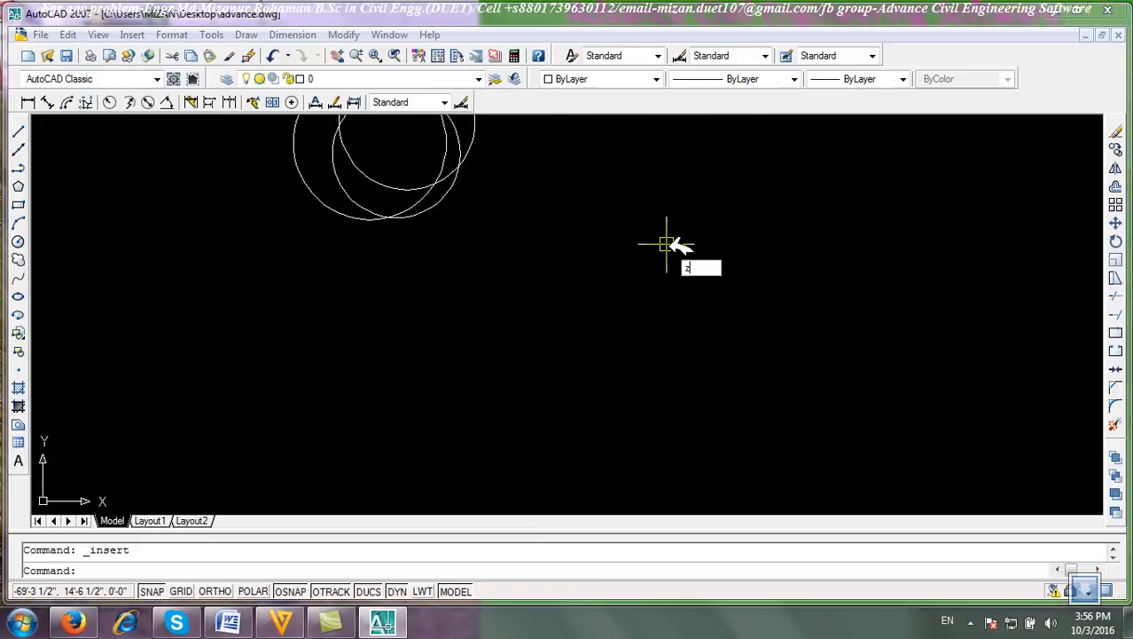
key(Return)
text(e)
key(Return)
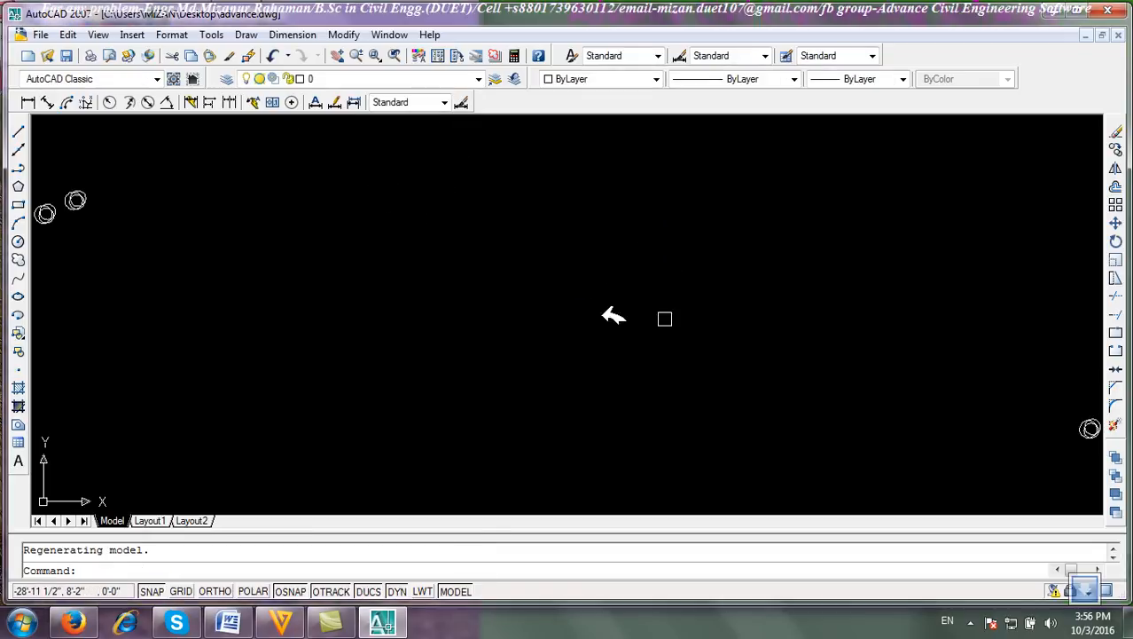
scroll(431, 263, down, 1)
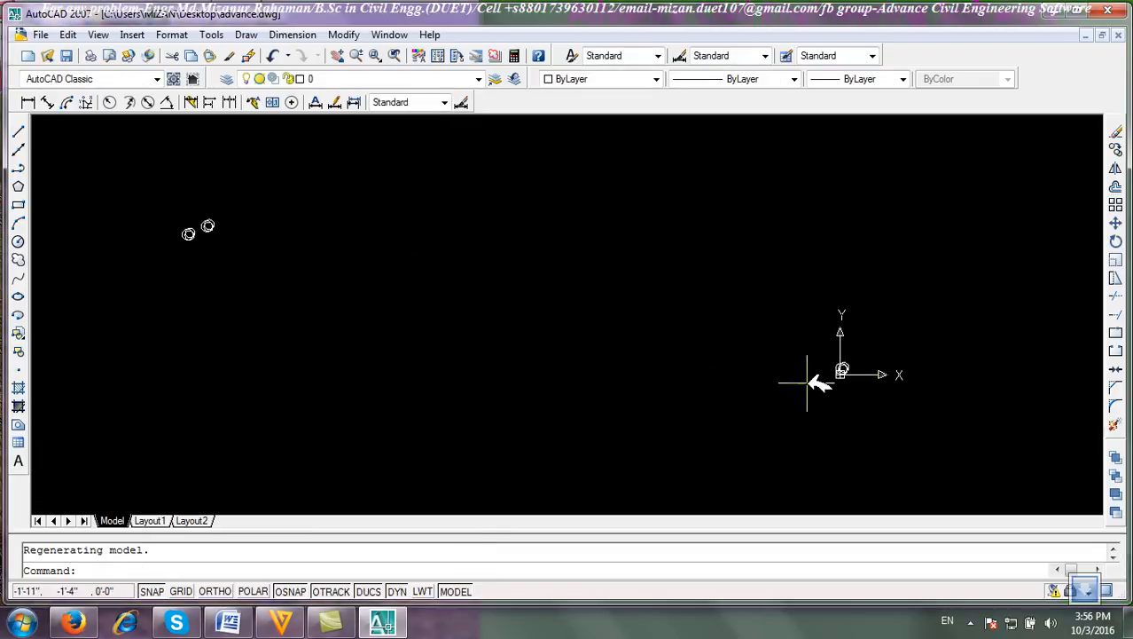
scroll(851, 372, up, 10)
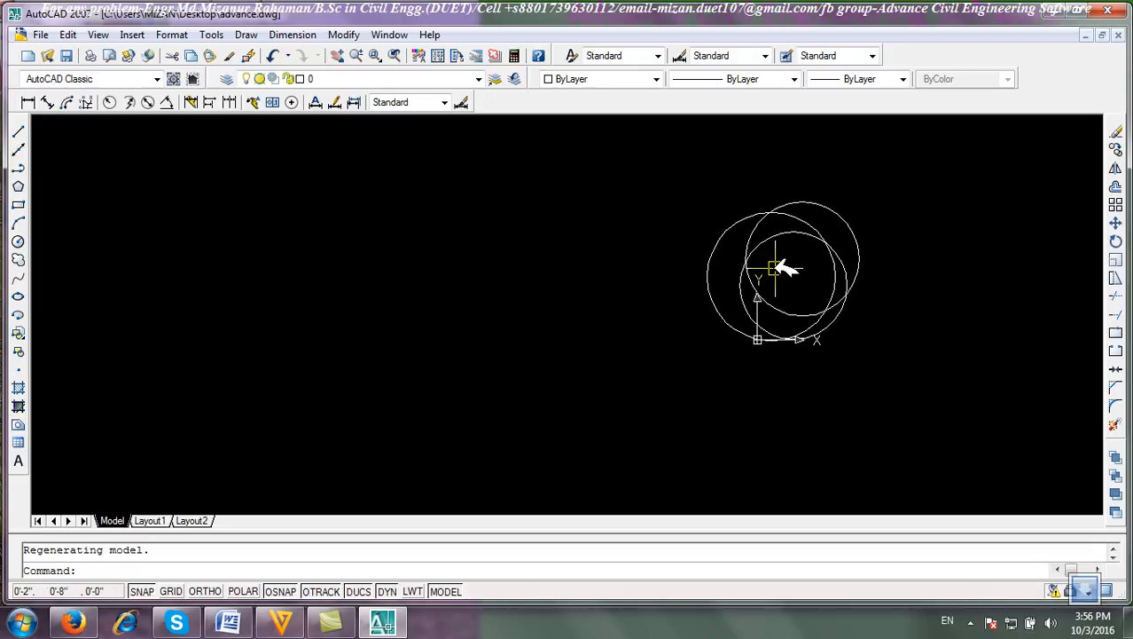
scroll(792, 271, down, 5)
scroll(799, 276, up, 3)
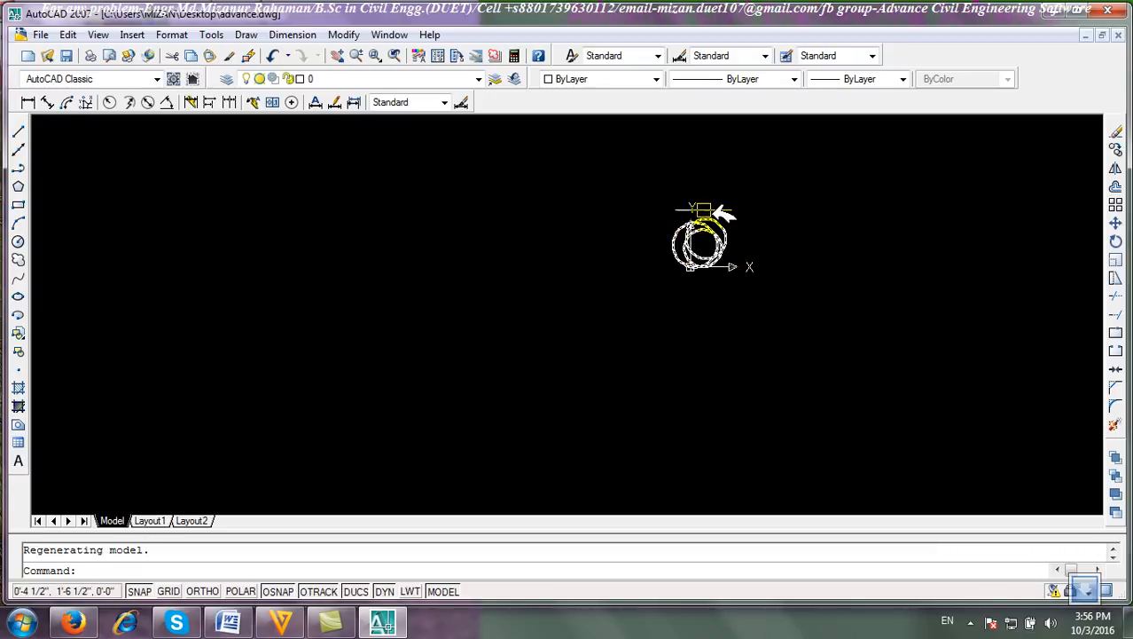
scroll(736, 324, down, 3)
click(823, 372)
click(672, 246)
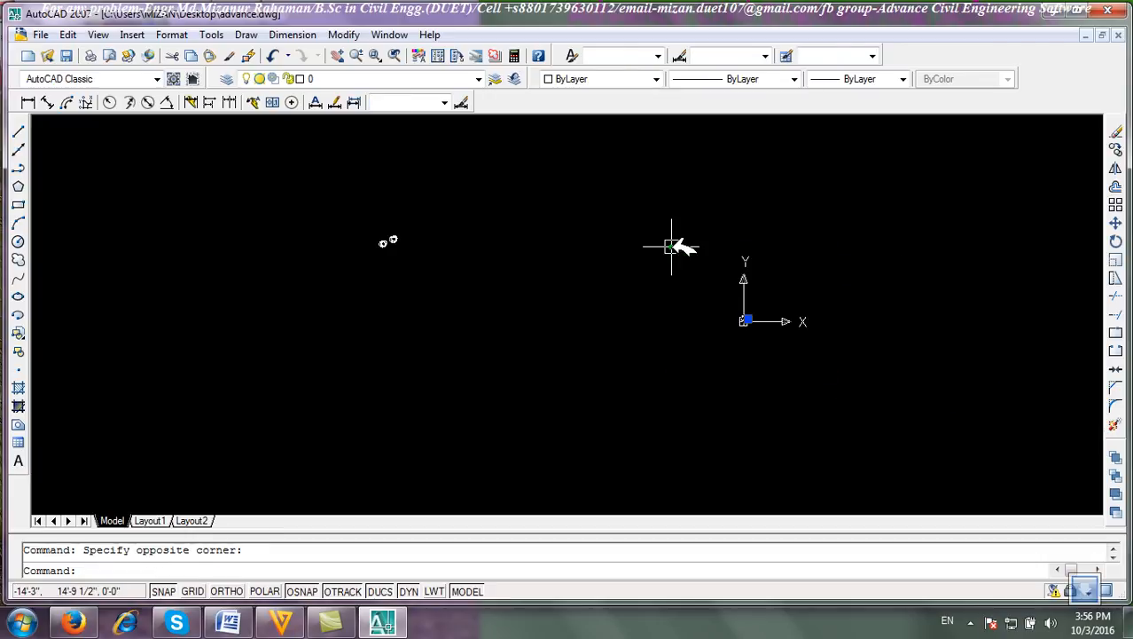
click(1115, 132)
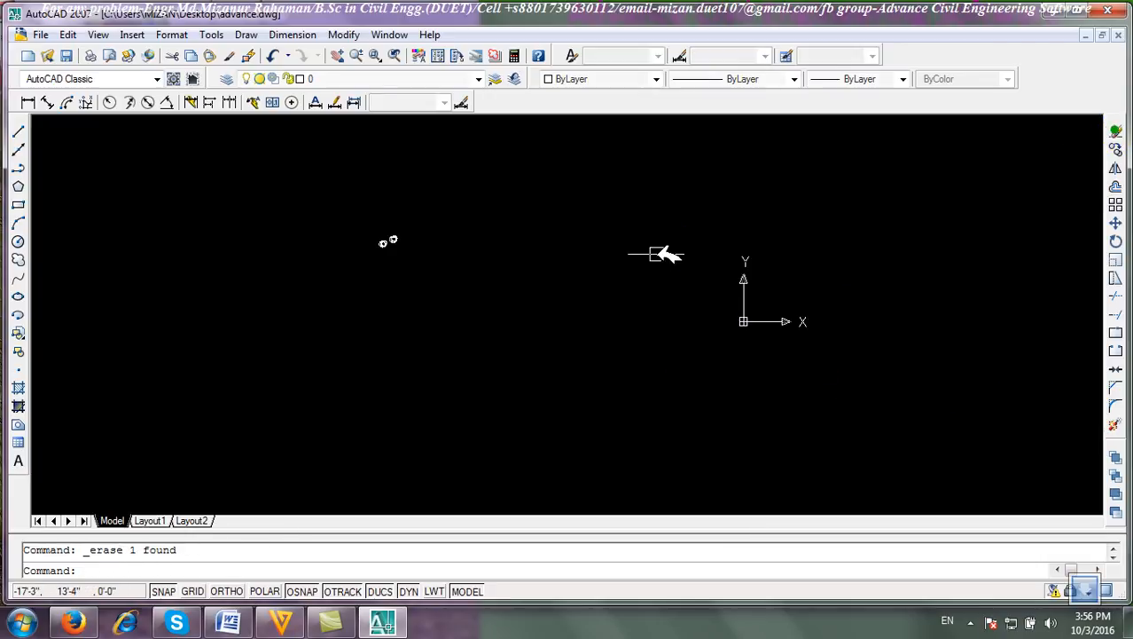
Insert the logo block at a picked point with a uniform scale factor of 2.
scroll(347, 246, up, 4)
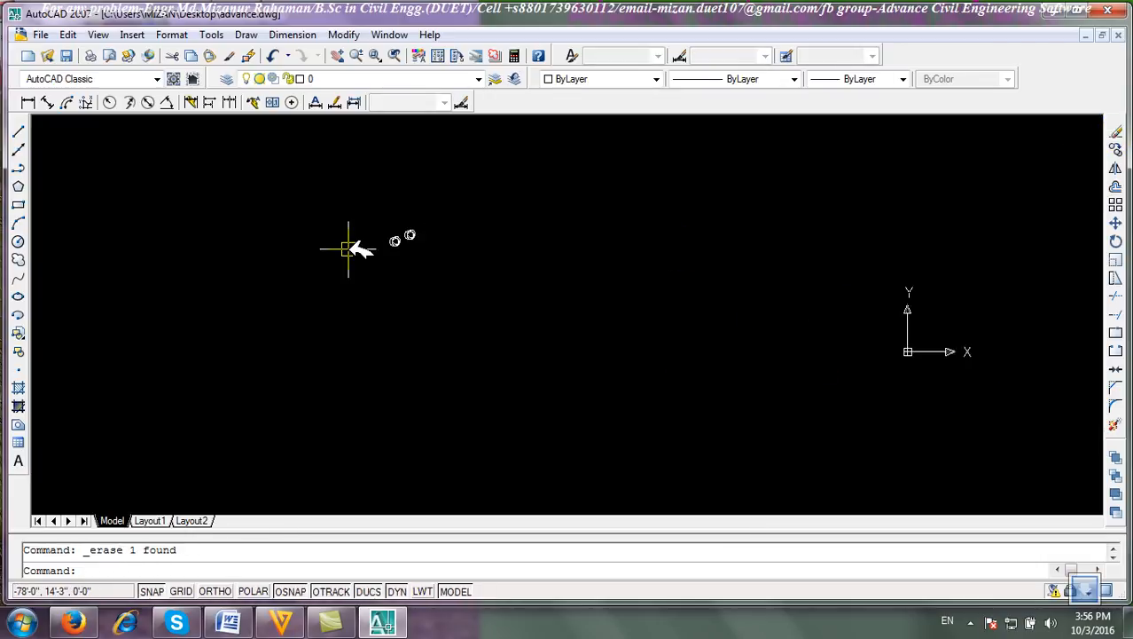
click(19, 332)
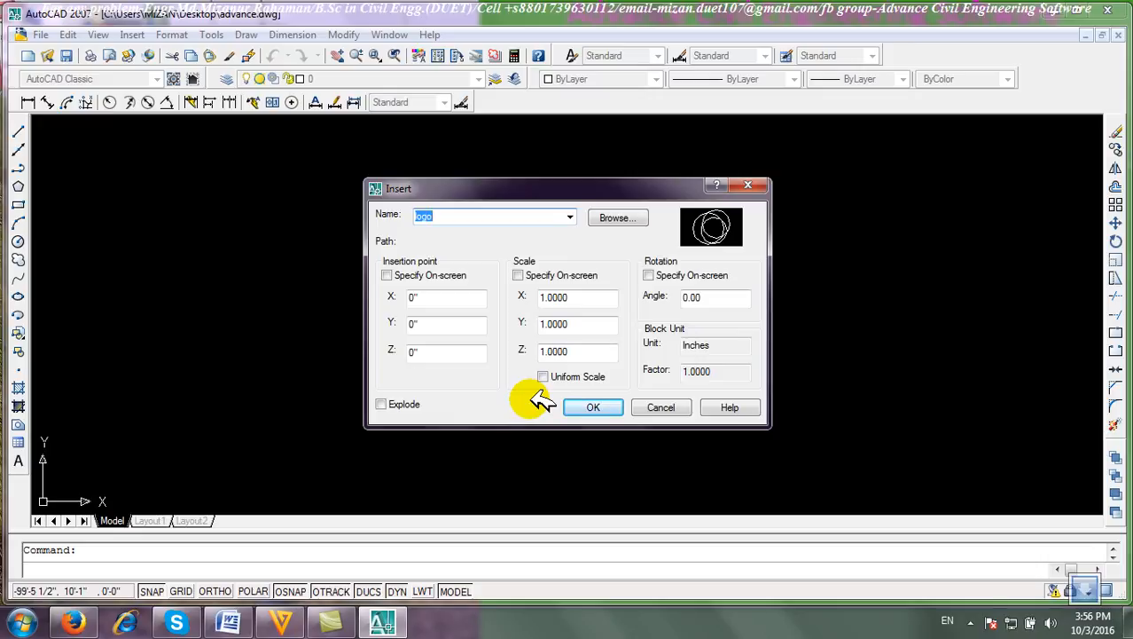
click(387, 275)
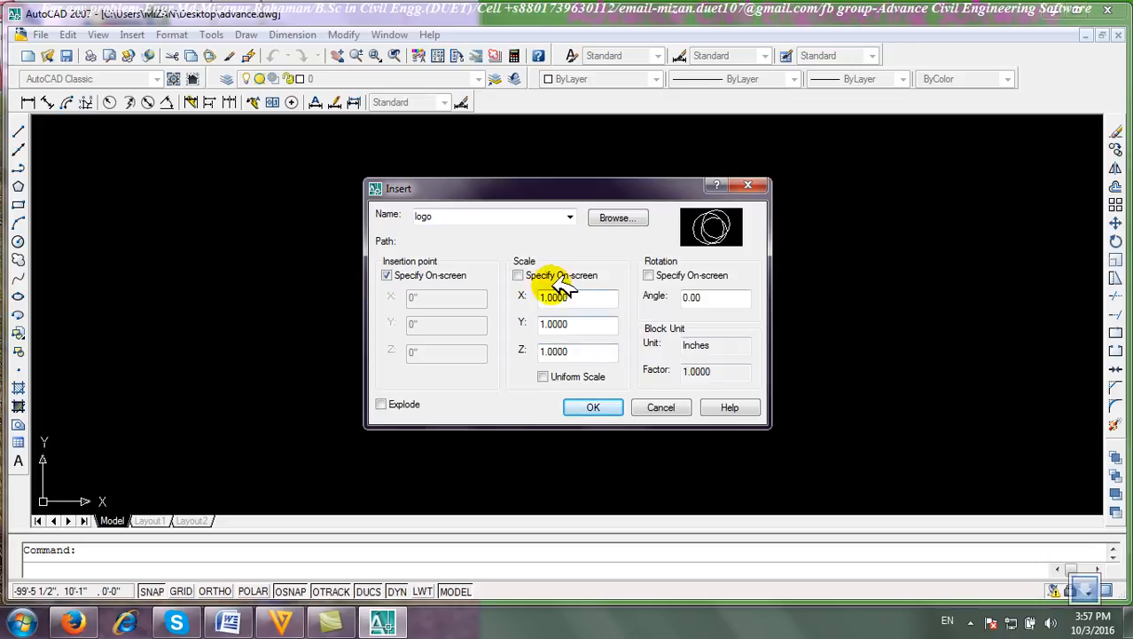
click(521, 276)
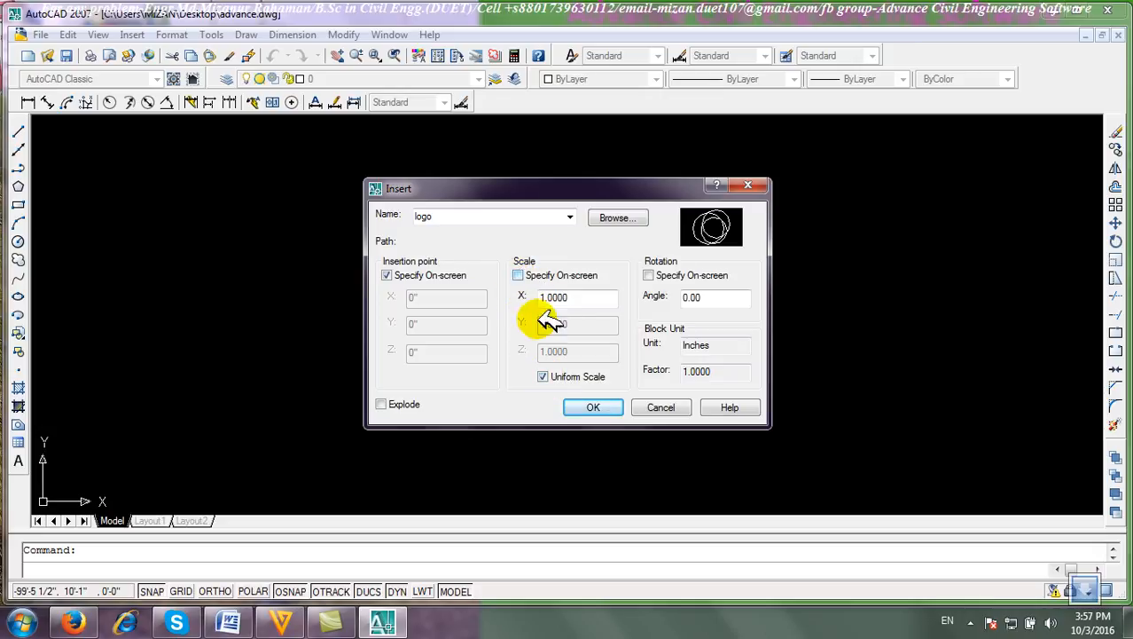
click(543, 377)
click(545, 377)
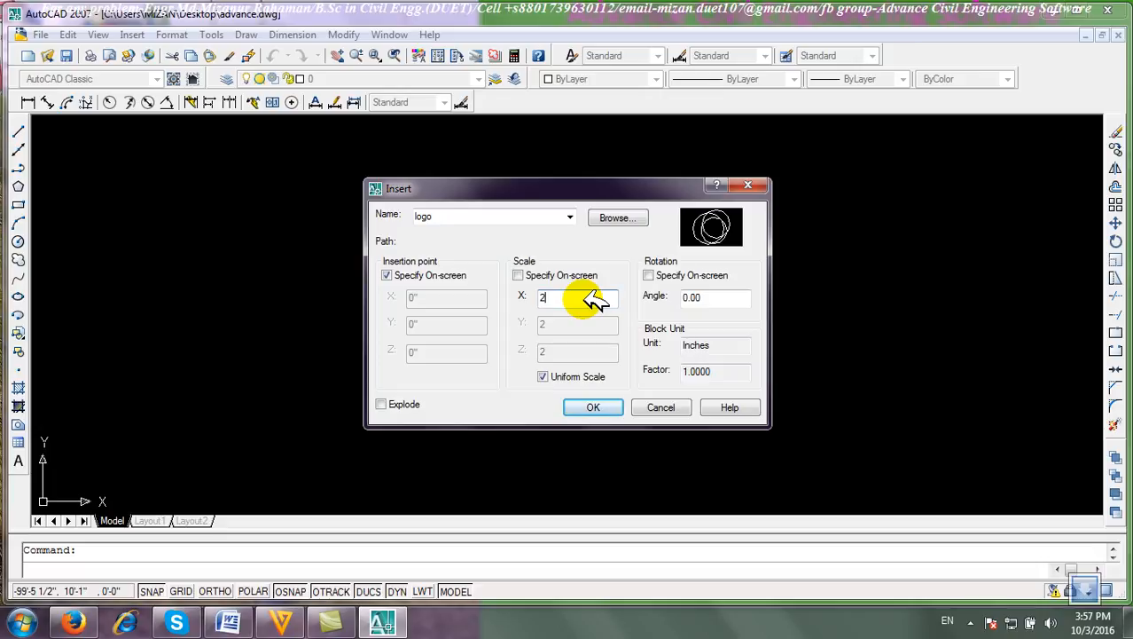
click(594, 404)
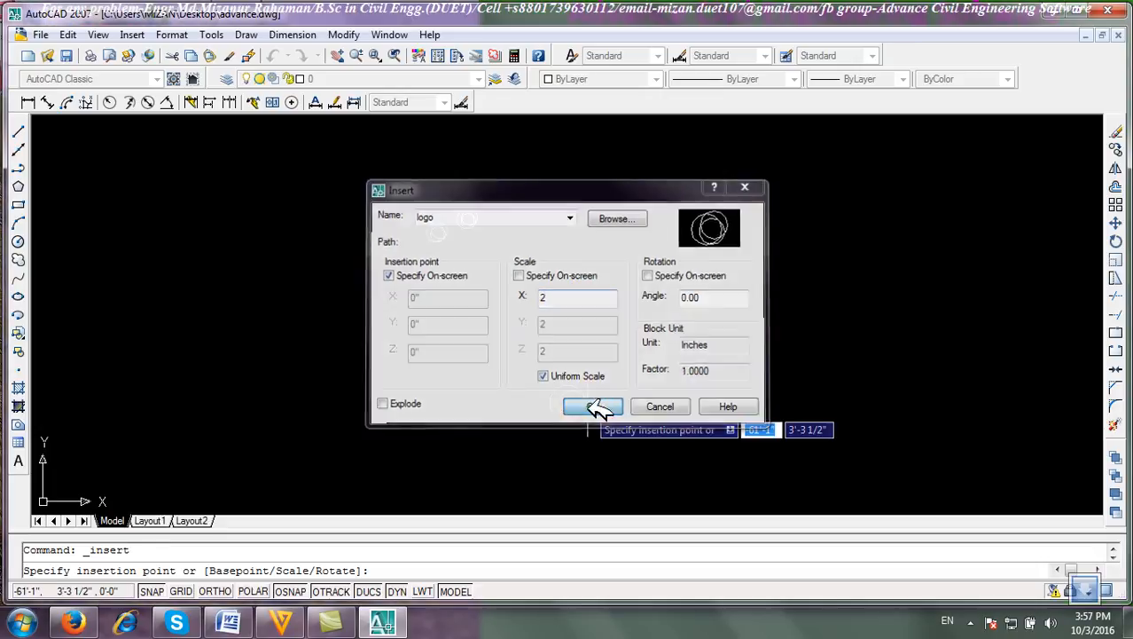
scroll(474, 257, up, 5)
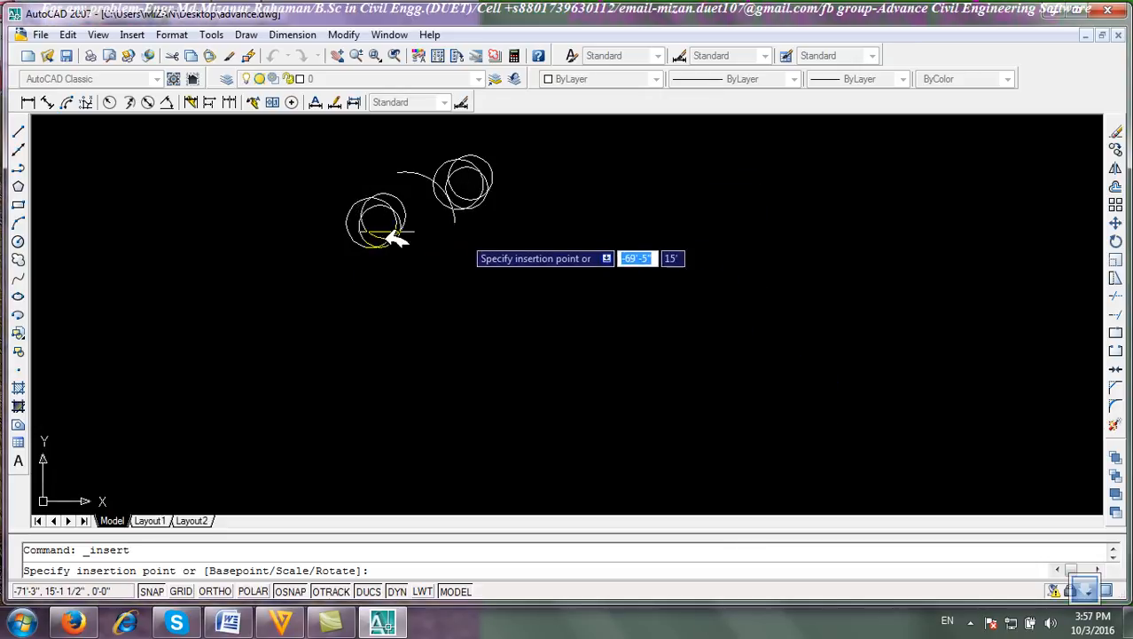
click(524, 303)
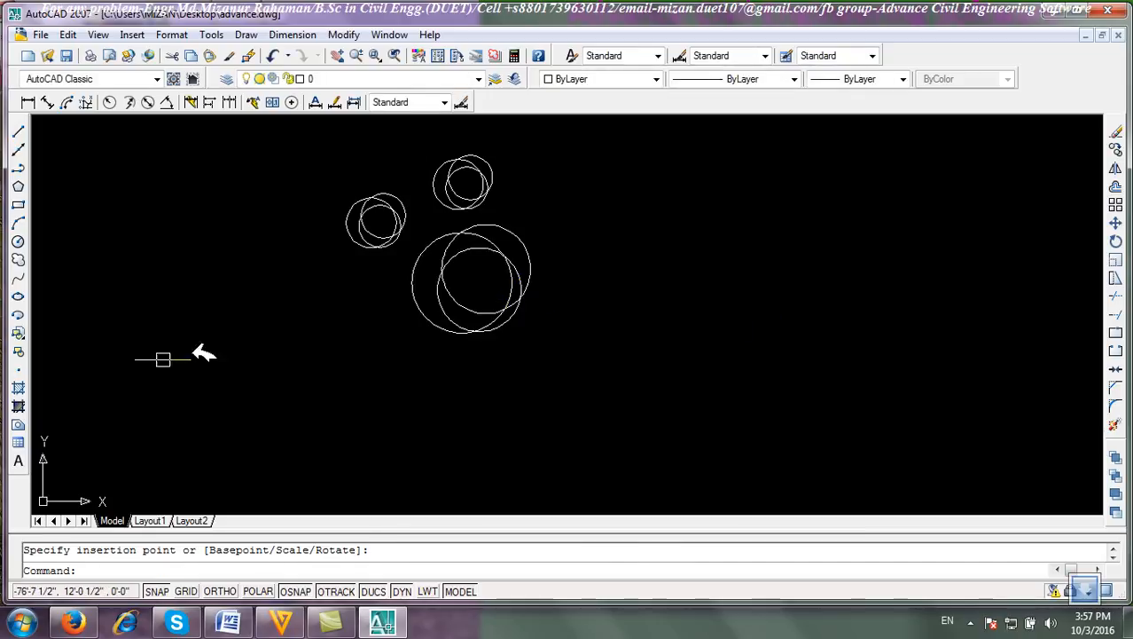
Insert the logo block at a picked point with non-uniform scale X 2, Y 1, Z 1.
click(20, 335)
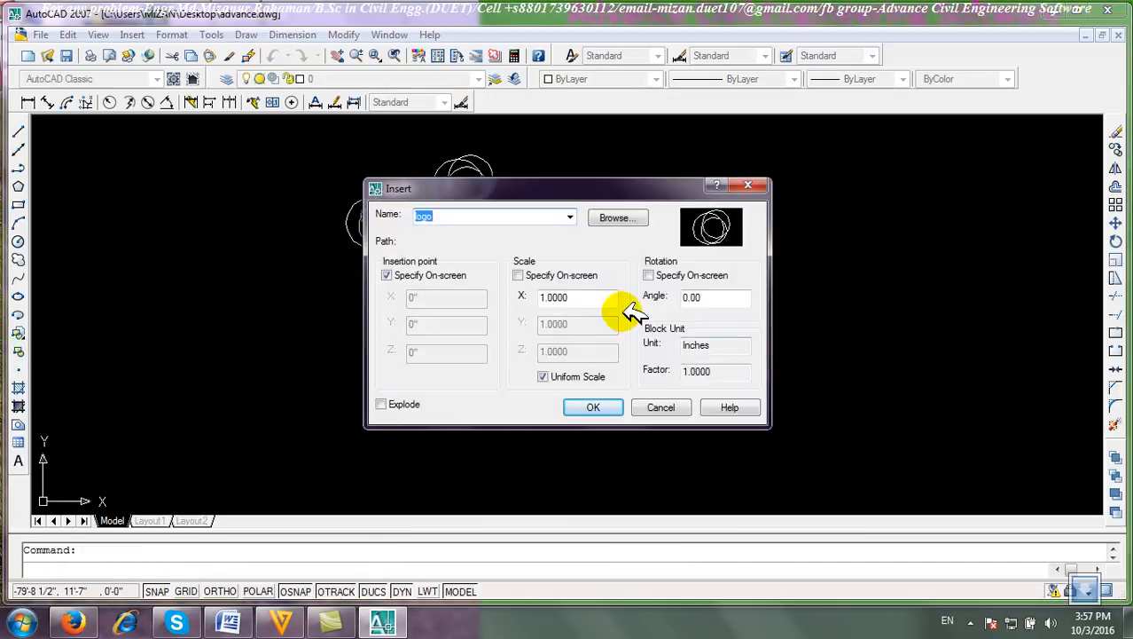
click(543, 376)
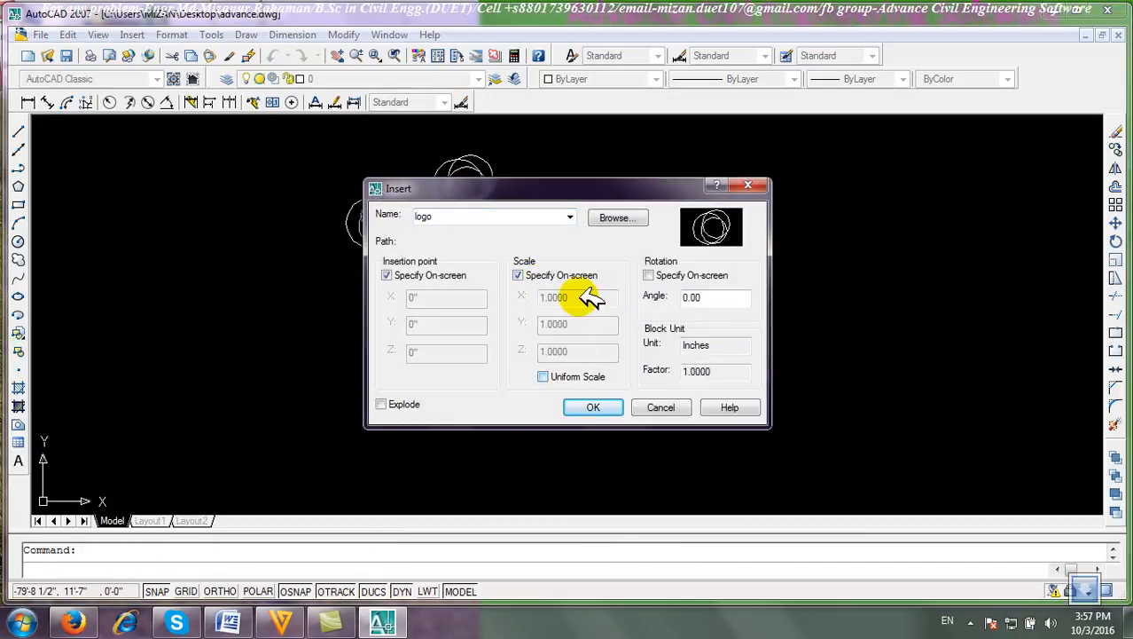
click(522, 277)
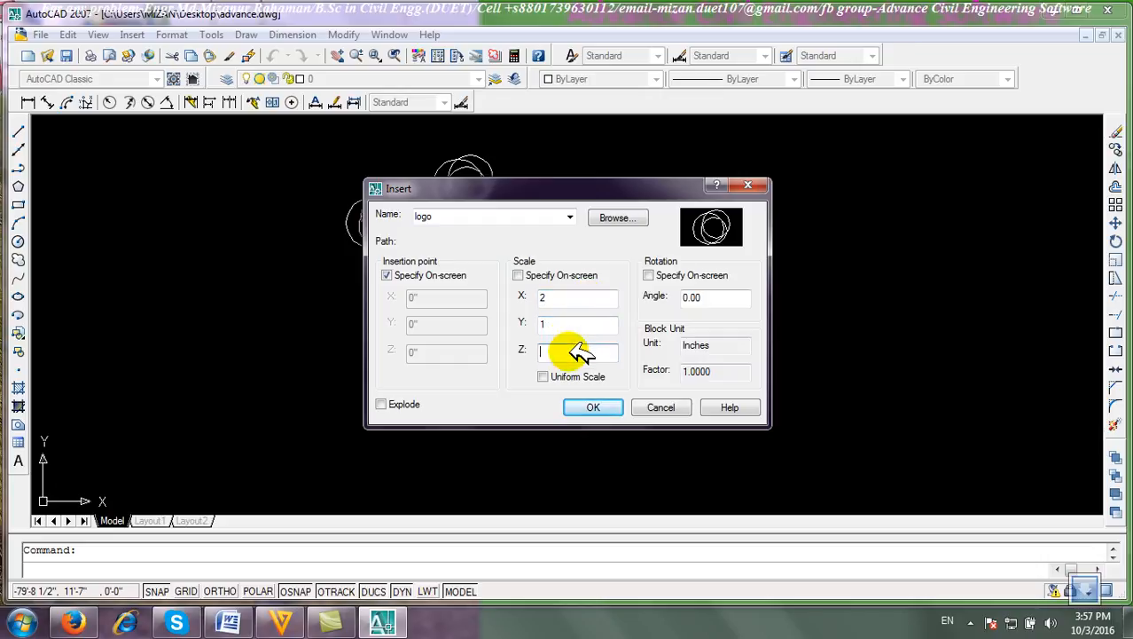
click(585, 408)
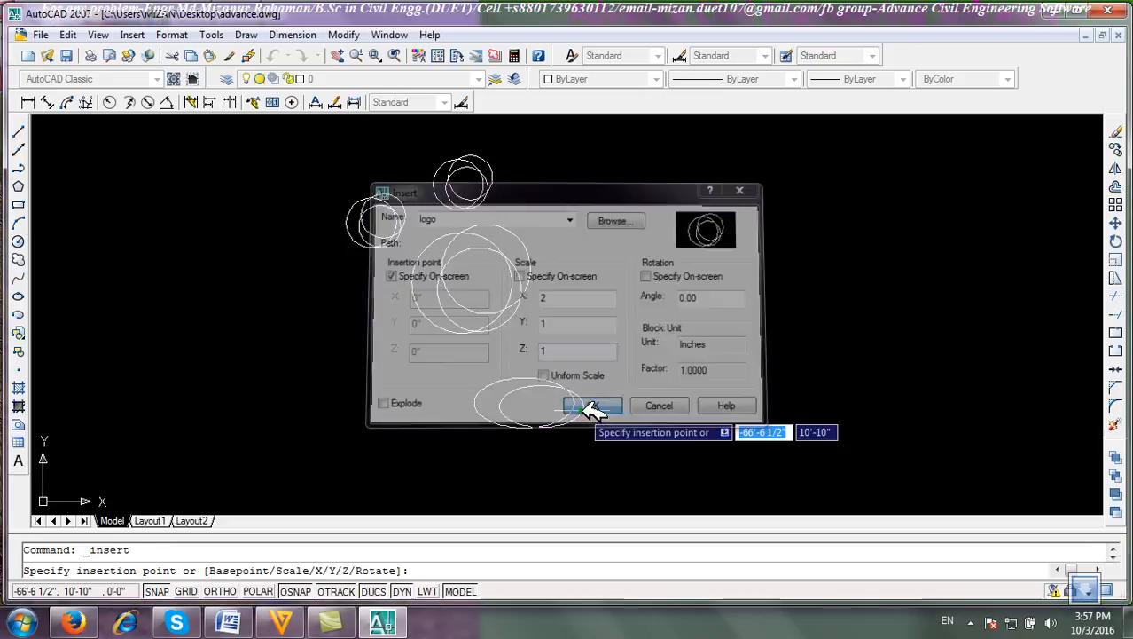
click(619, 234)
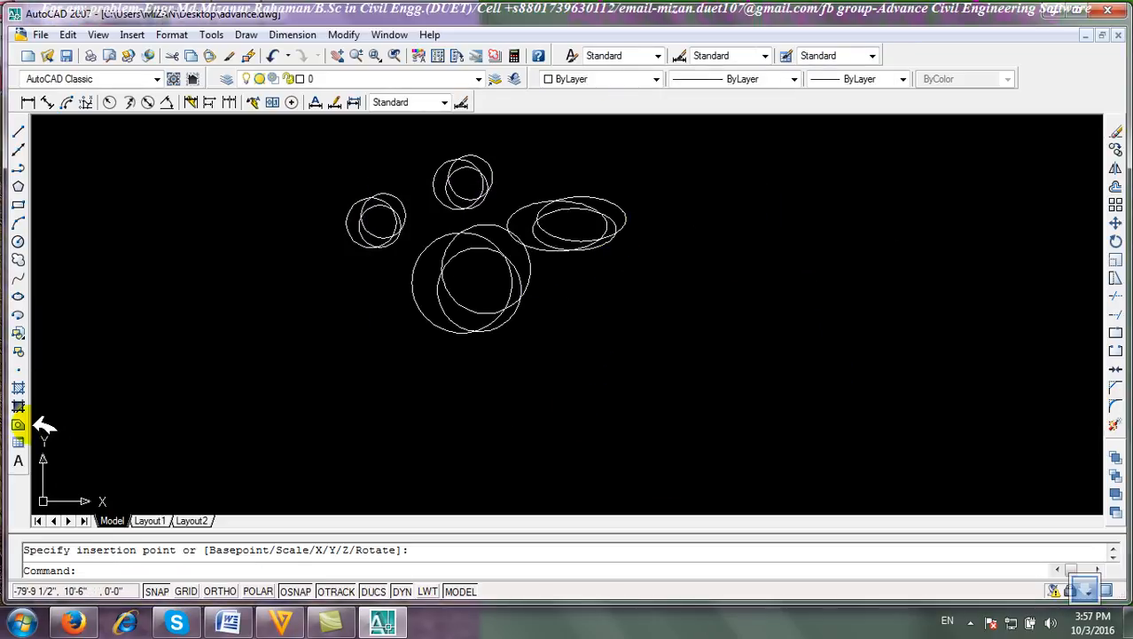
Insert the logo block at a picked point with a uniform scale factor of 3.
click(17, 331)
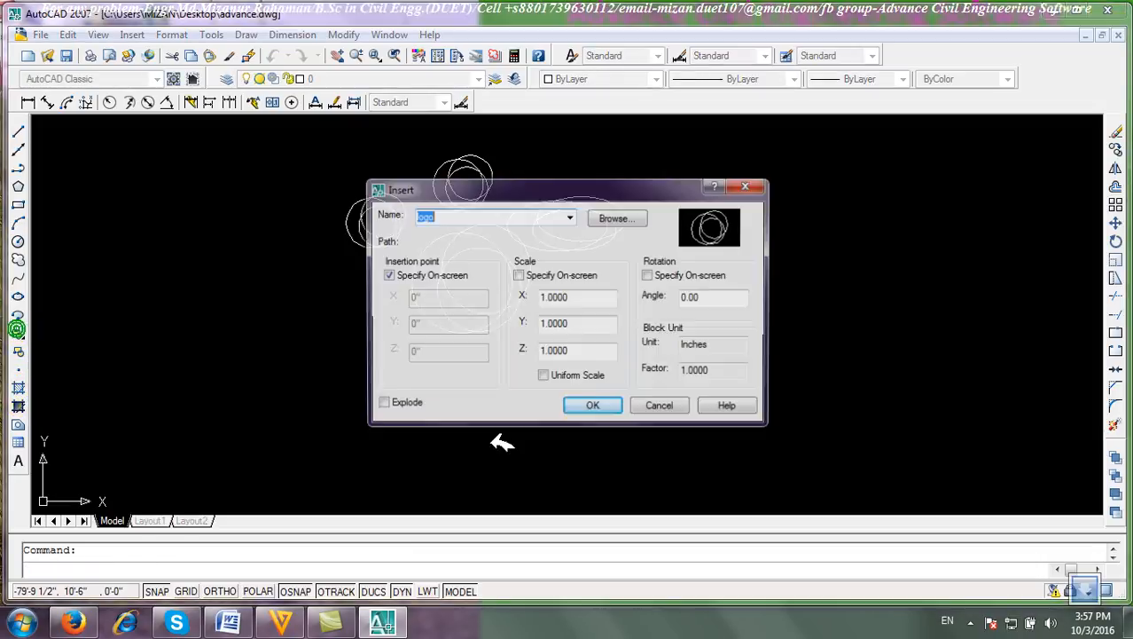
click(544, 376)
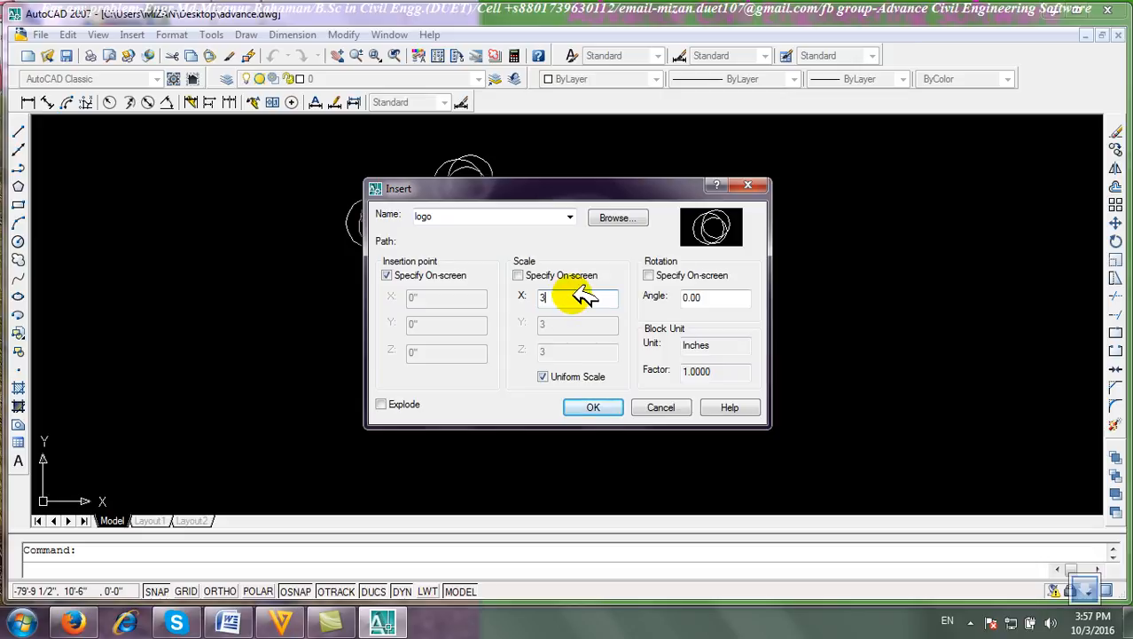
click(592, 407)
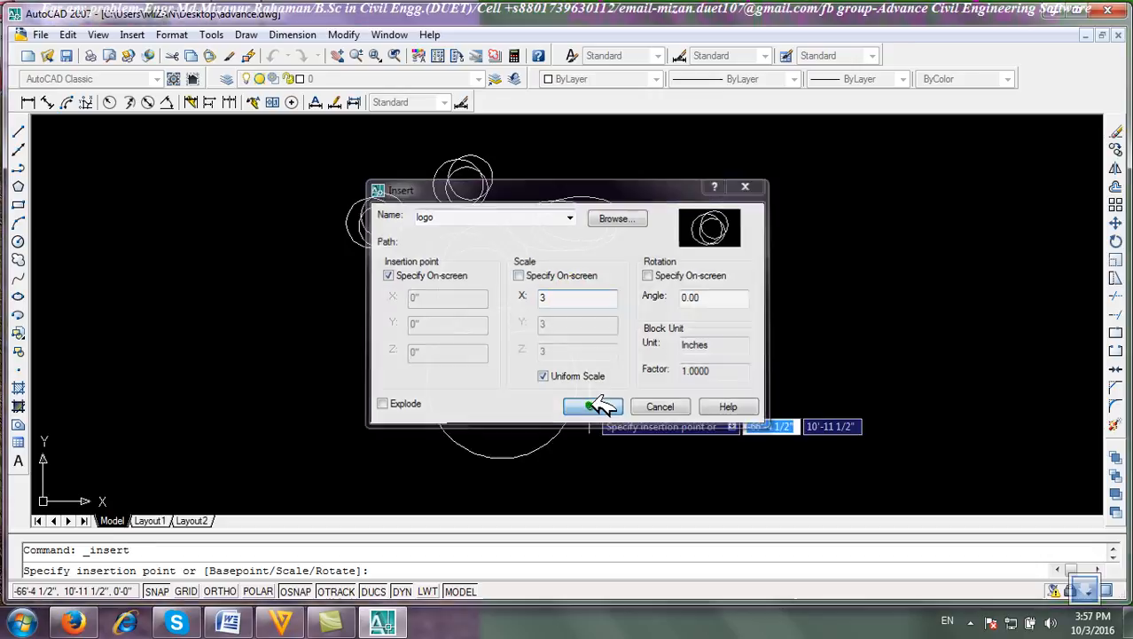
click(707, 384)
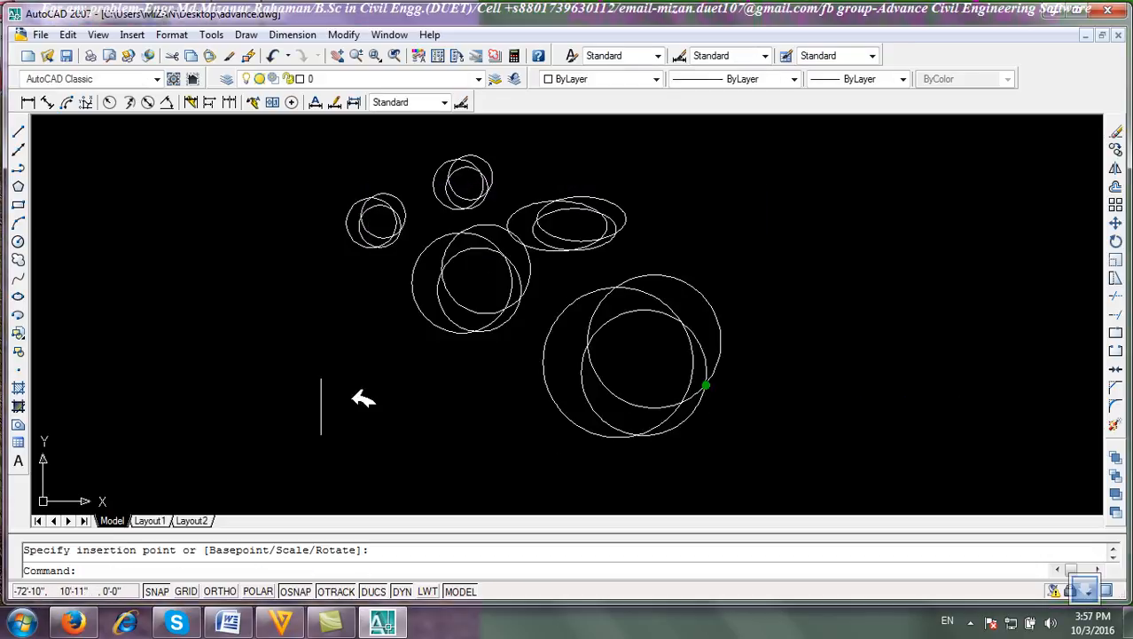
Insert the logo block at a picked point, entering a scale factor of 5 on screen.
click(17, 331)
click(518, 274)
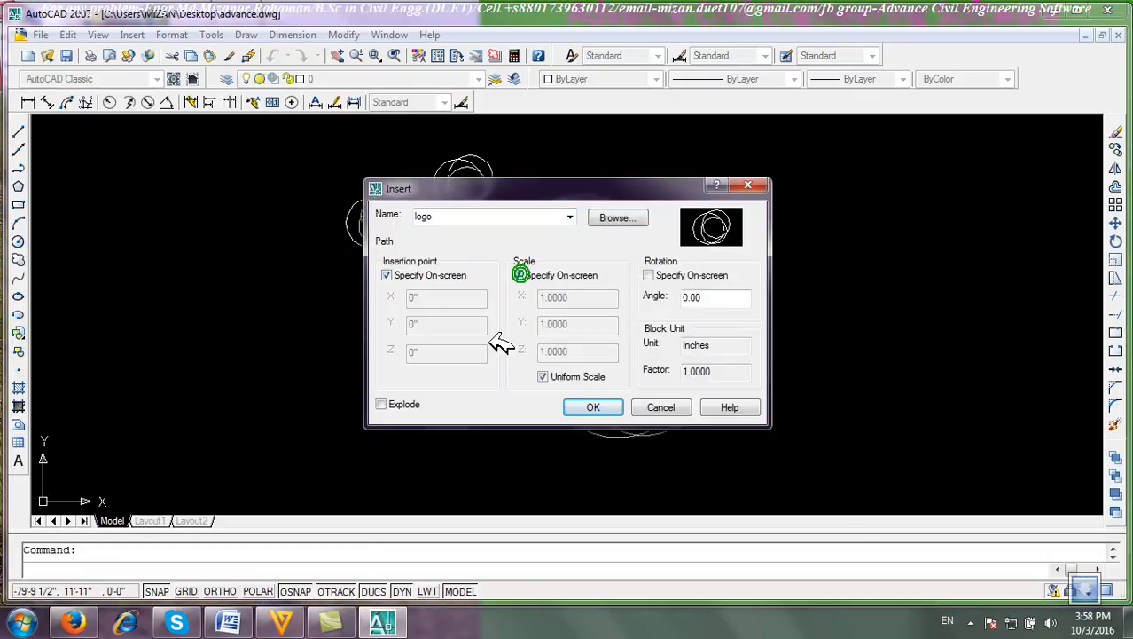
click(590, 405)
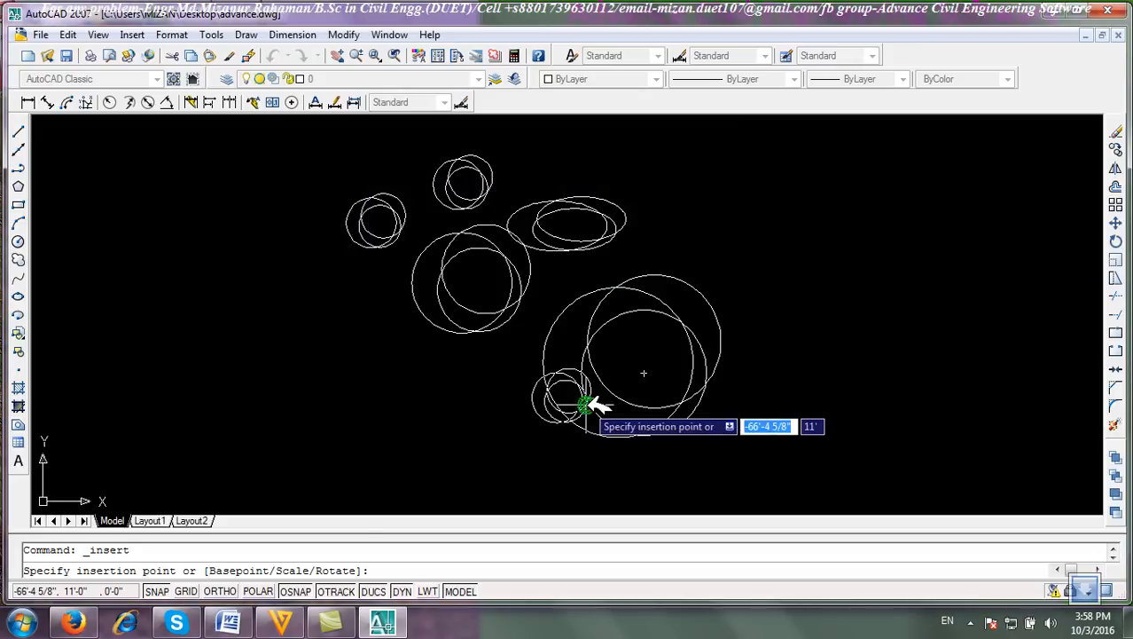
click(222, 383)
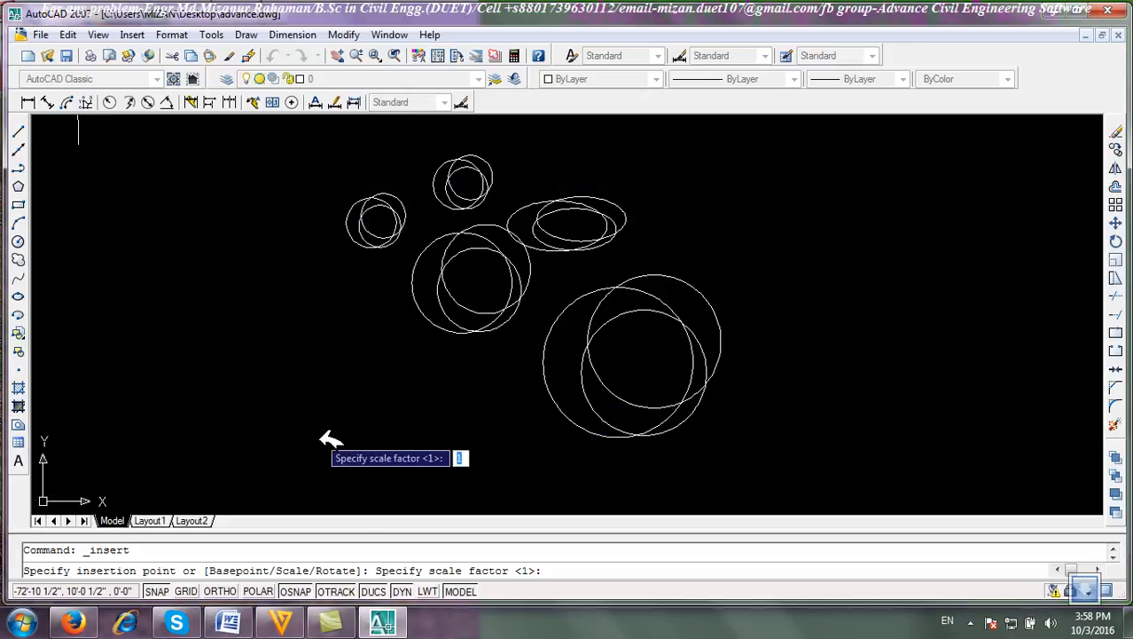
scroll(264, 331, down, 3)
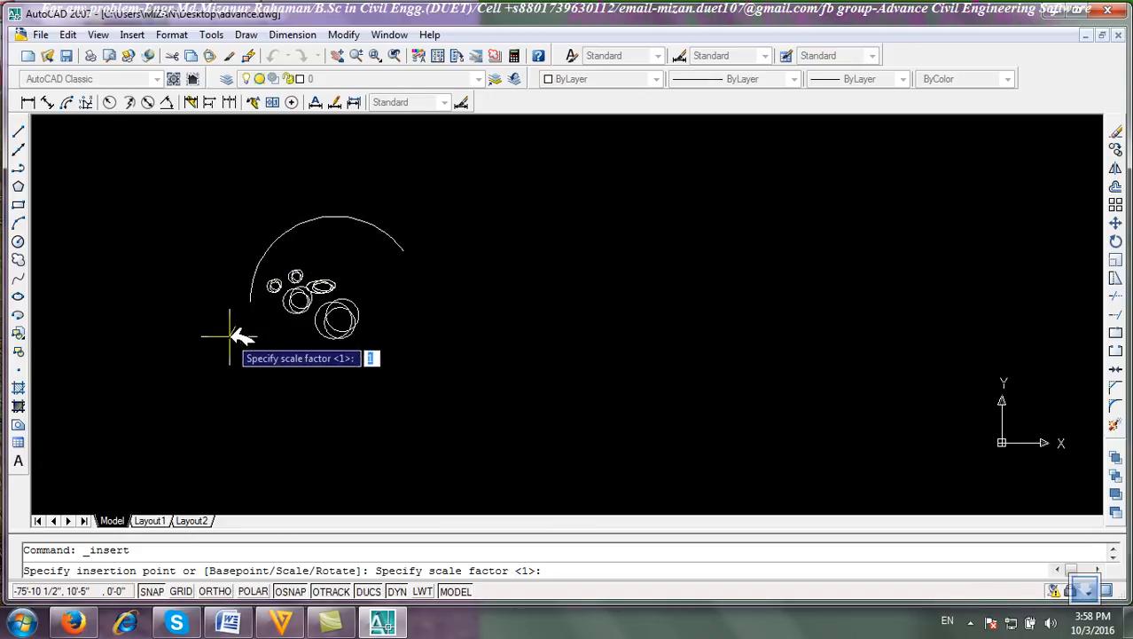
text(5)
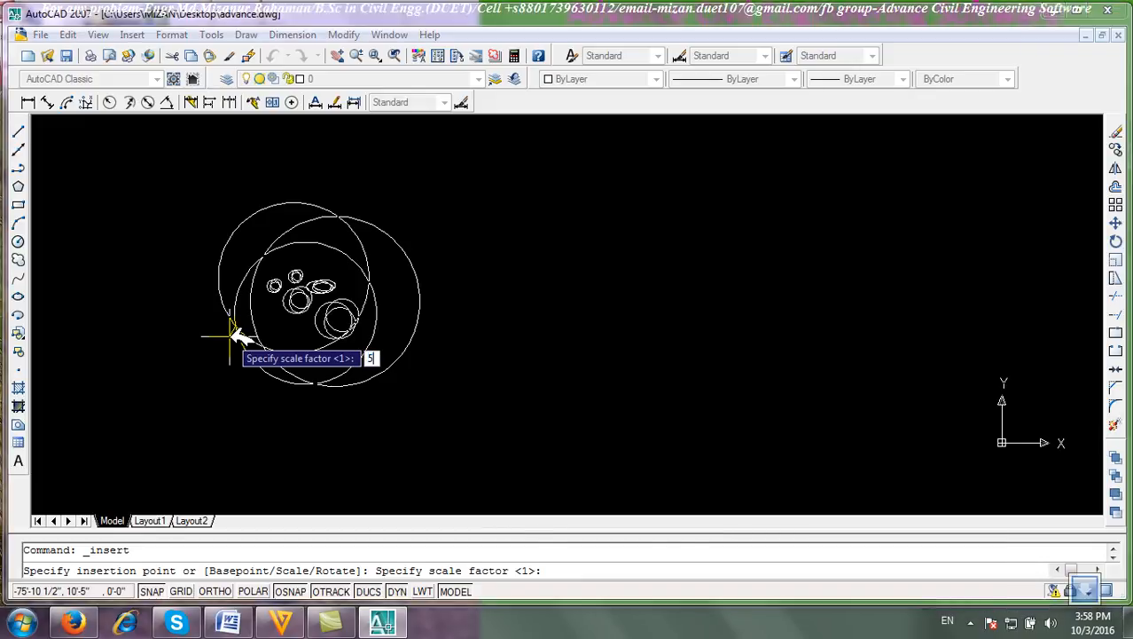
key(Return)
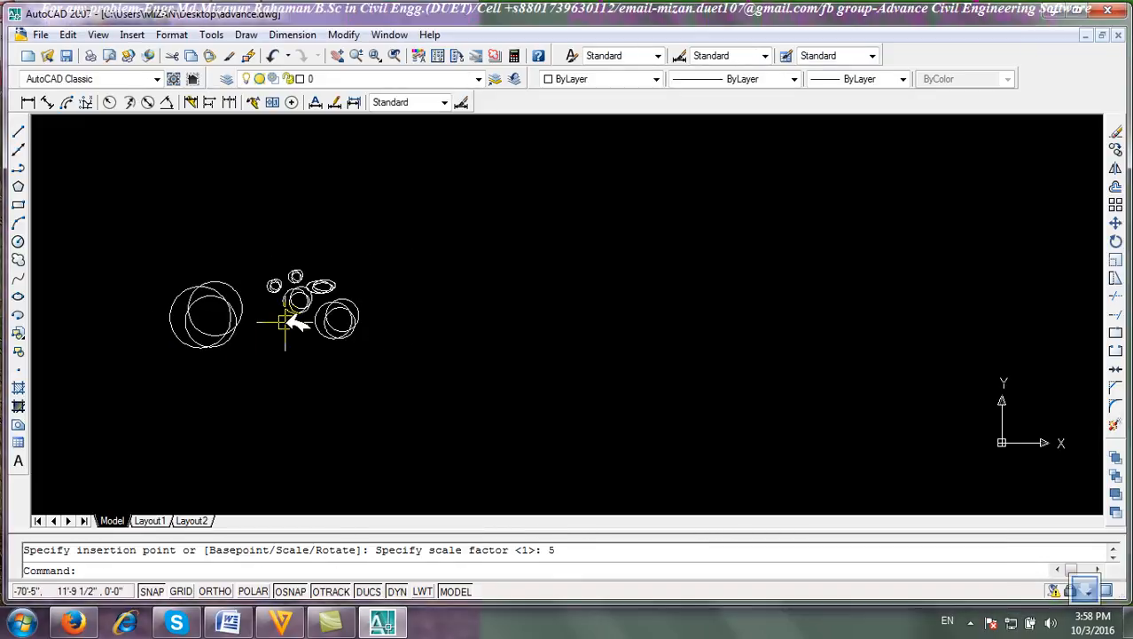
Insert the logo block at a picked point with a rotation angle of 45 degrees.
click(19, 332)
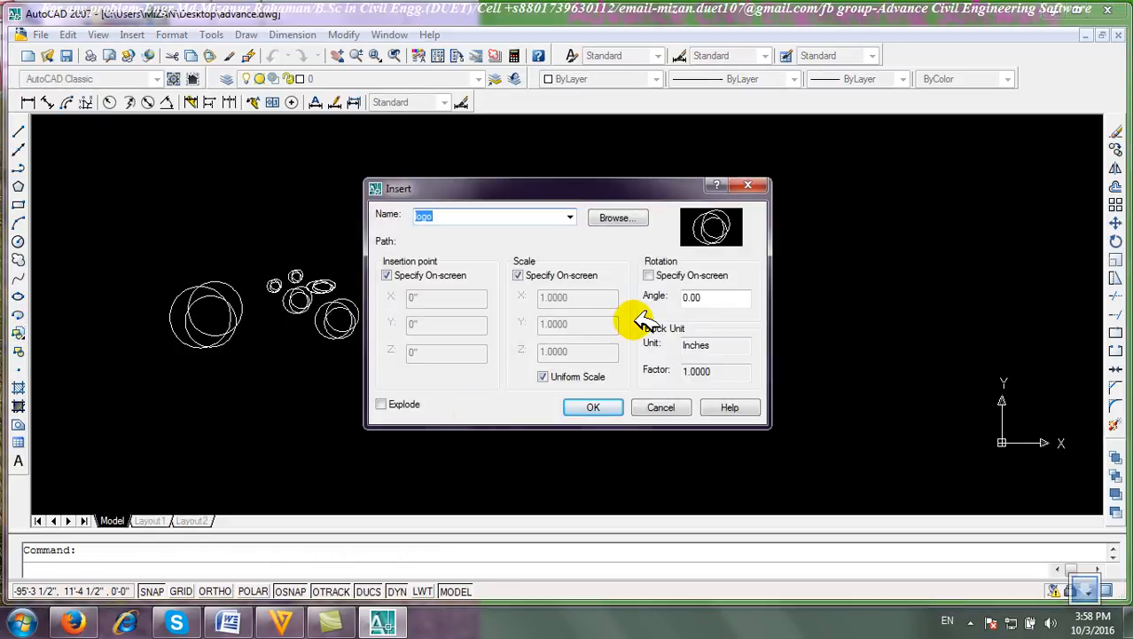
click(518, 275)
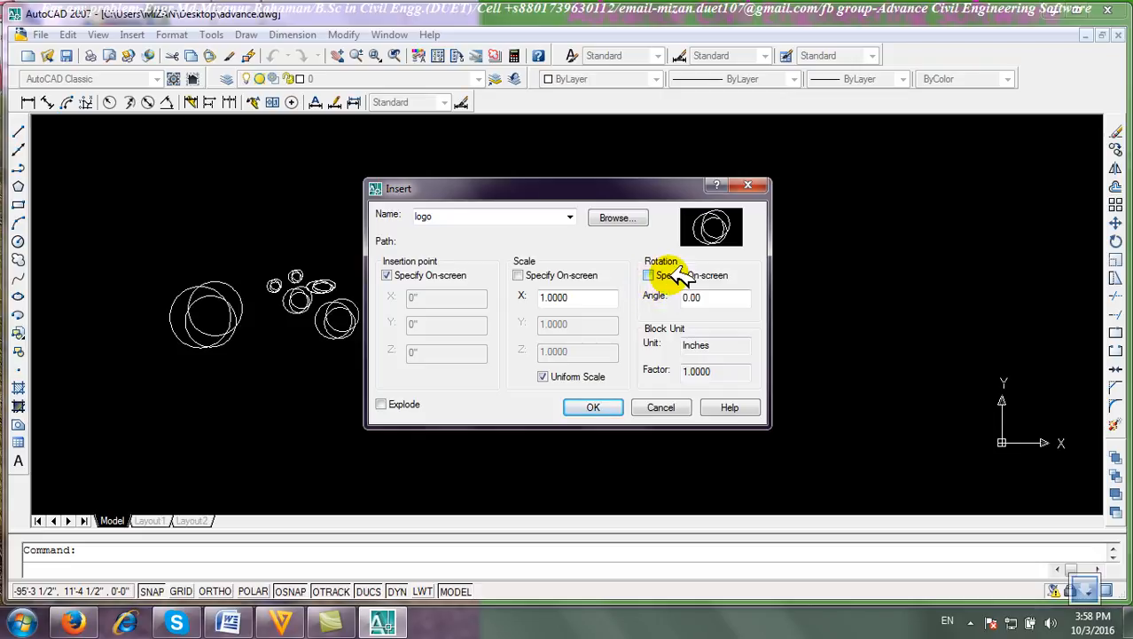
click(708, 298)
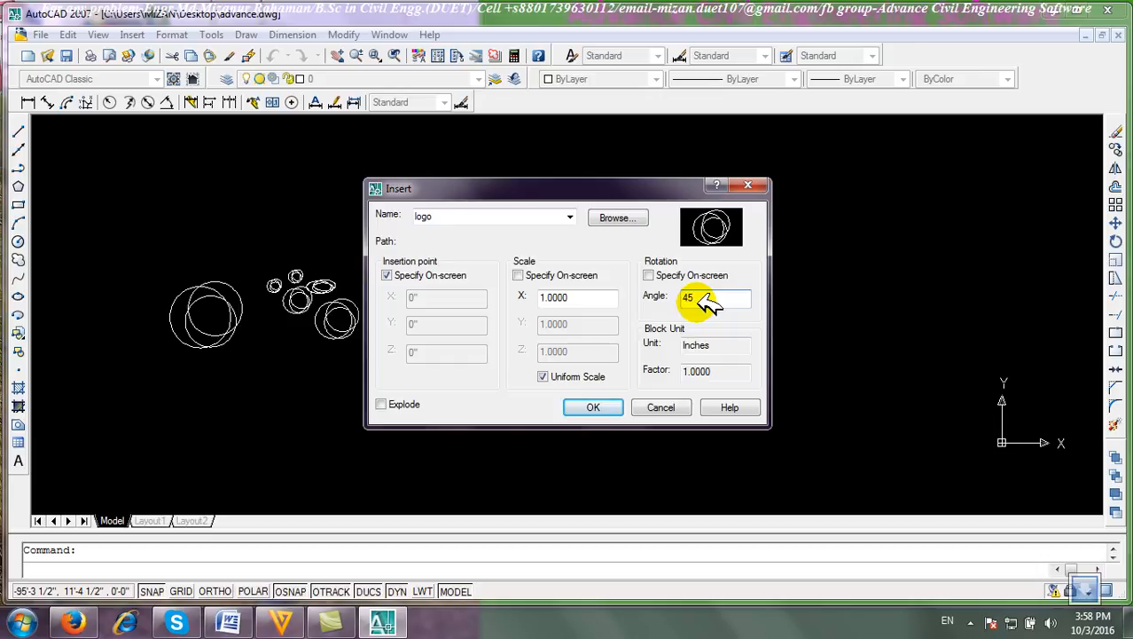
text(45)
click(594, 406)
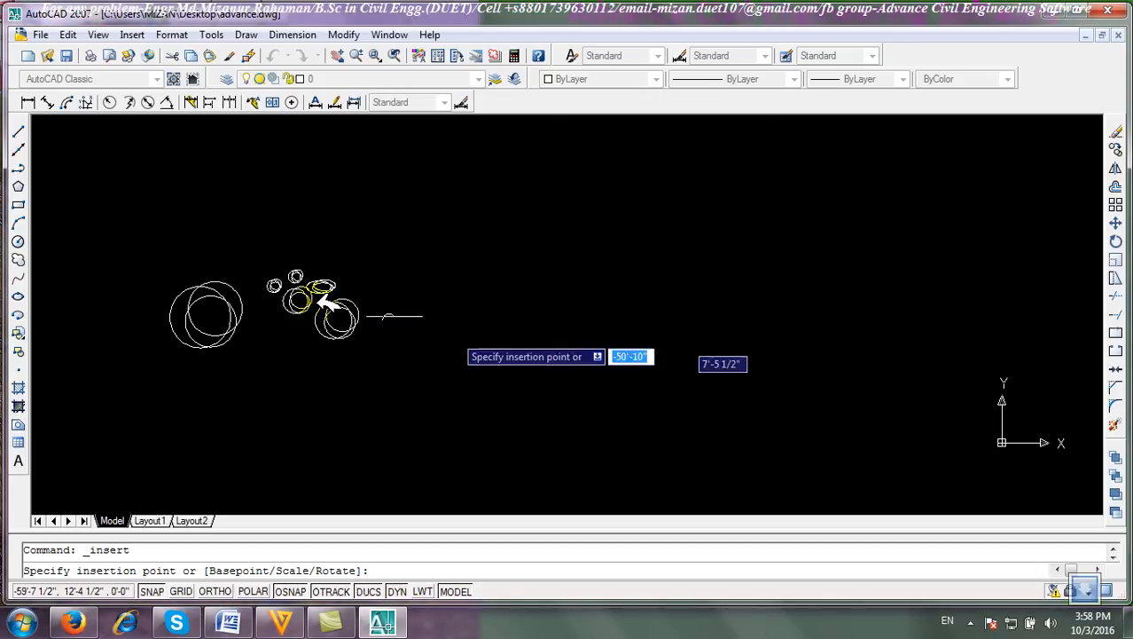
scroll(319, 292, up, 3)
scroll(374, 202, up, 3)
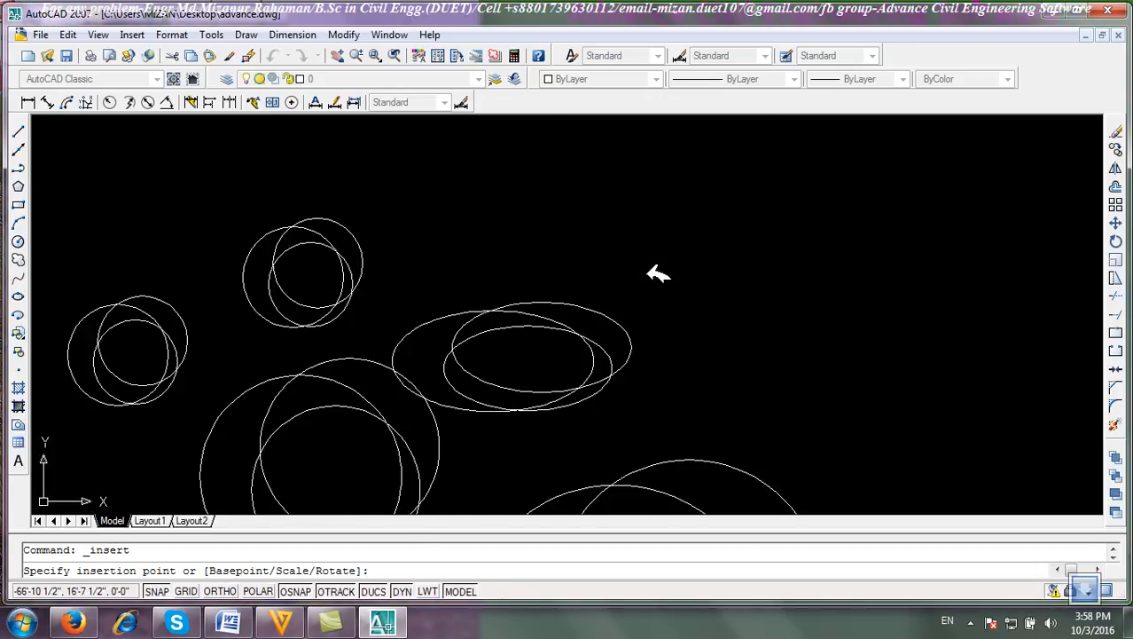
click(509, 205)
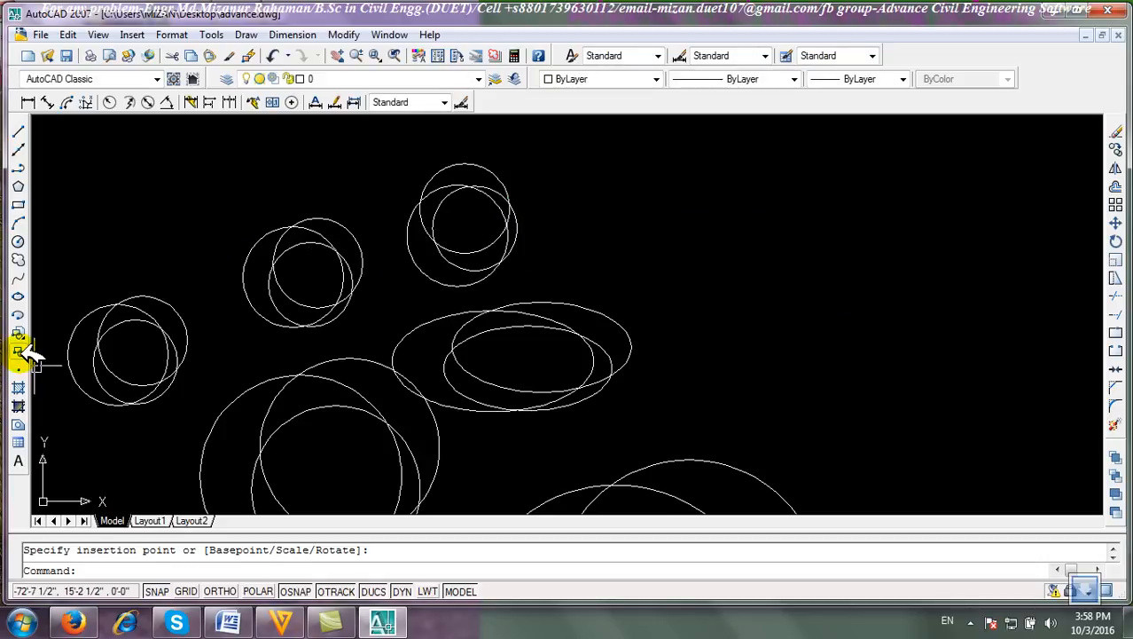
Insert the logo block at a picked point, entering a rotation angle of 60 degrees on screen.
click(18, 351)
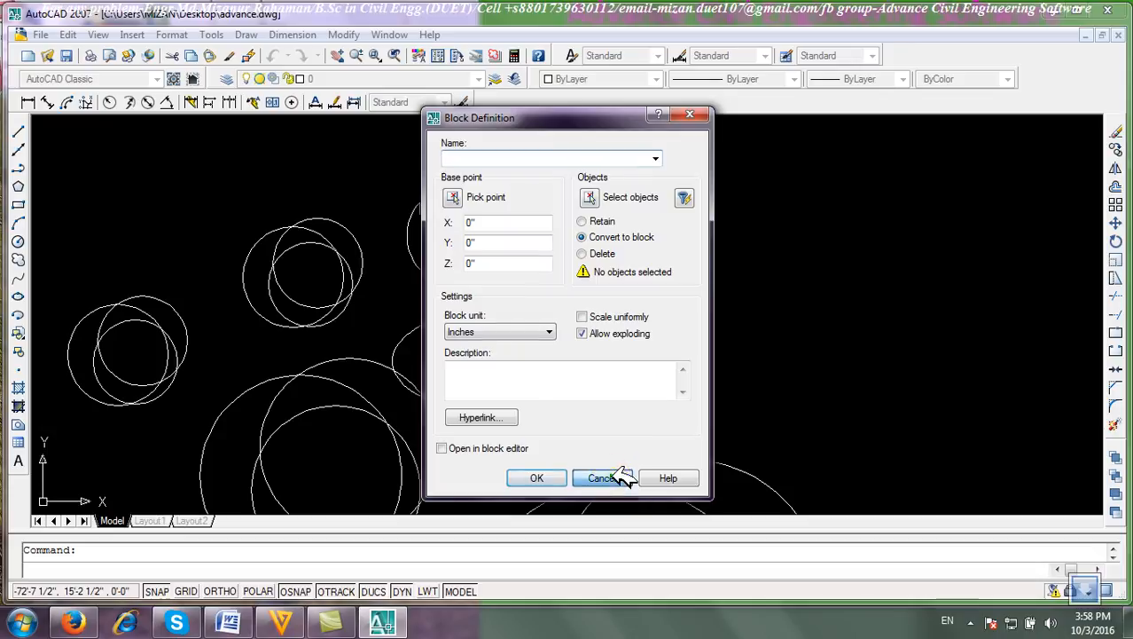
click(603, 478)
click(18, 332)
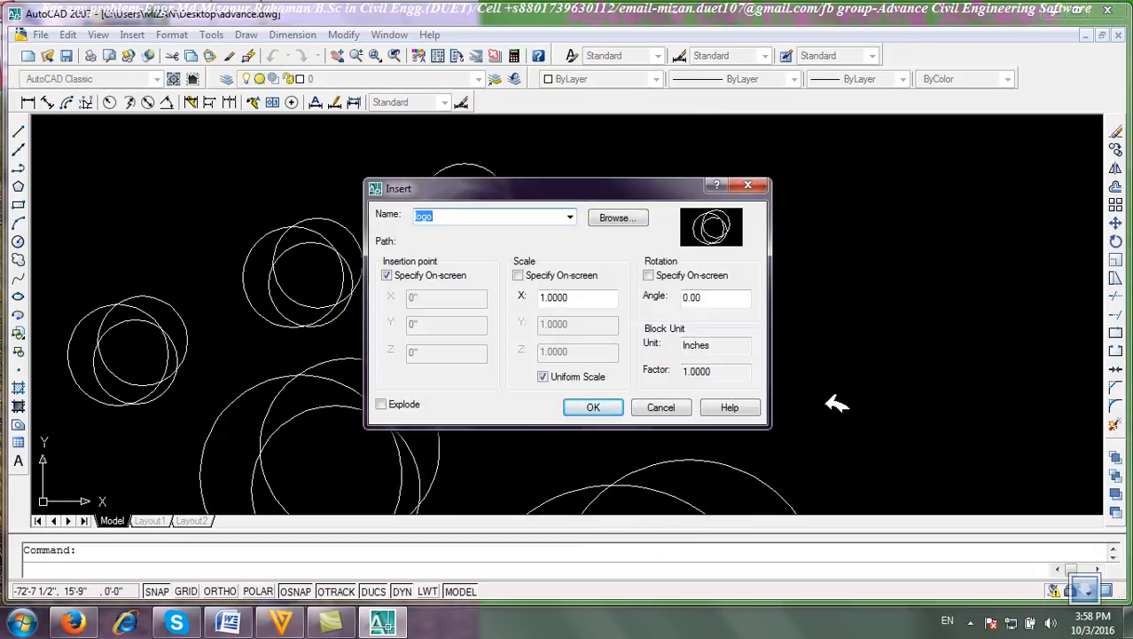
click(649, 276)
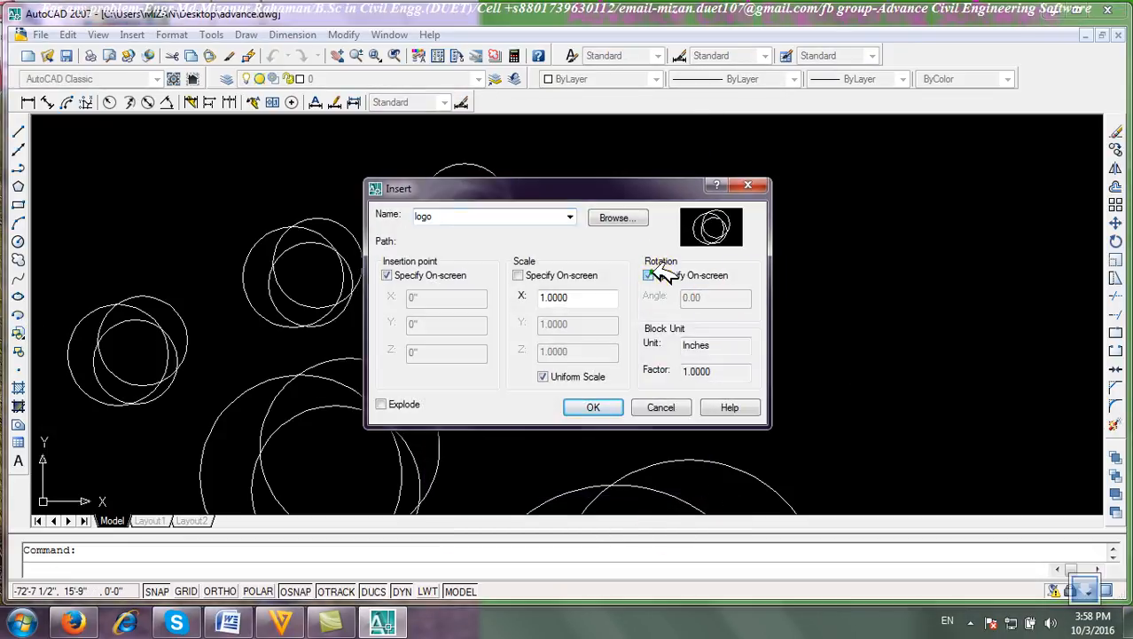
click(596, 408)
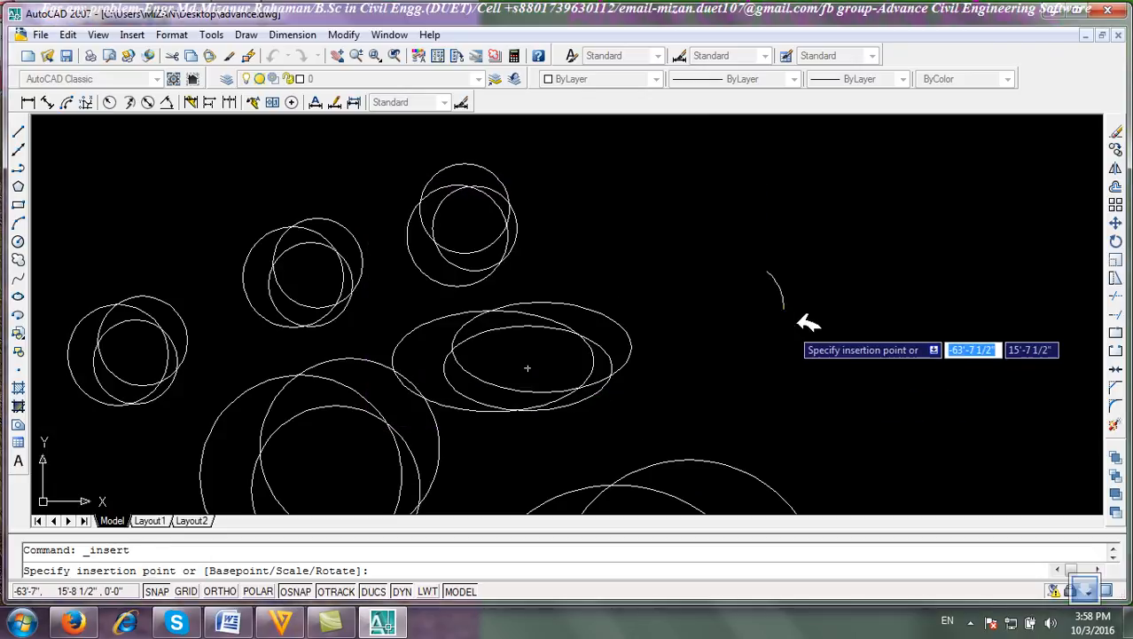
click(842, 327)
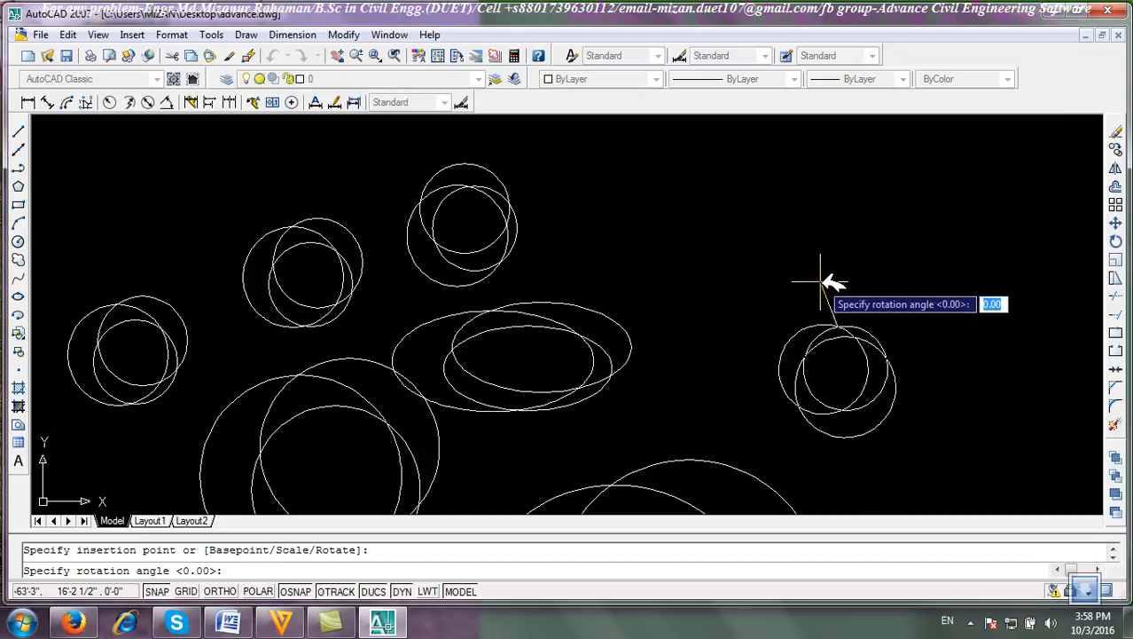
text(60)
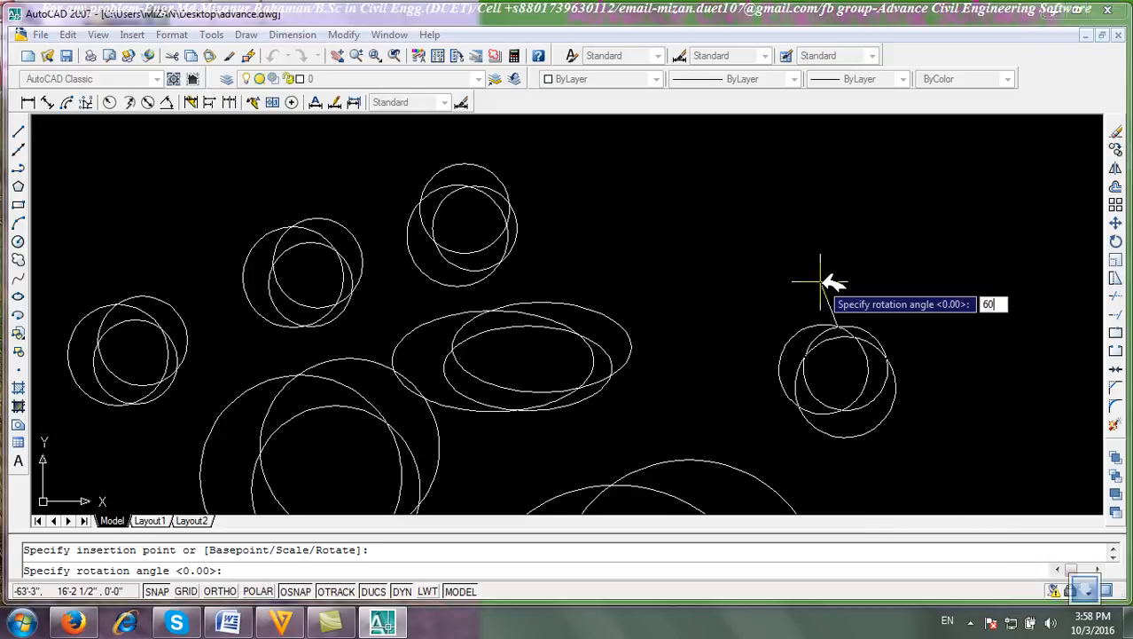
key(Return)
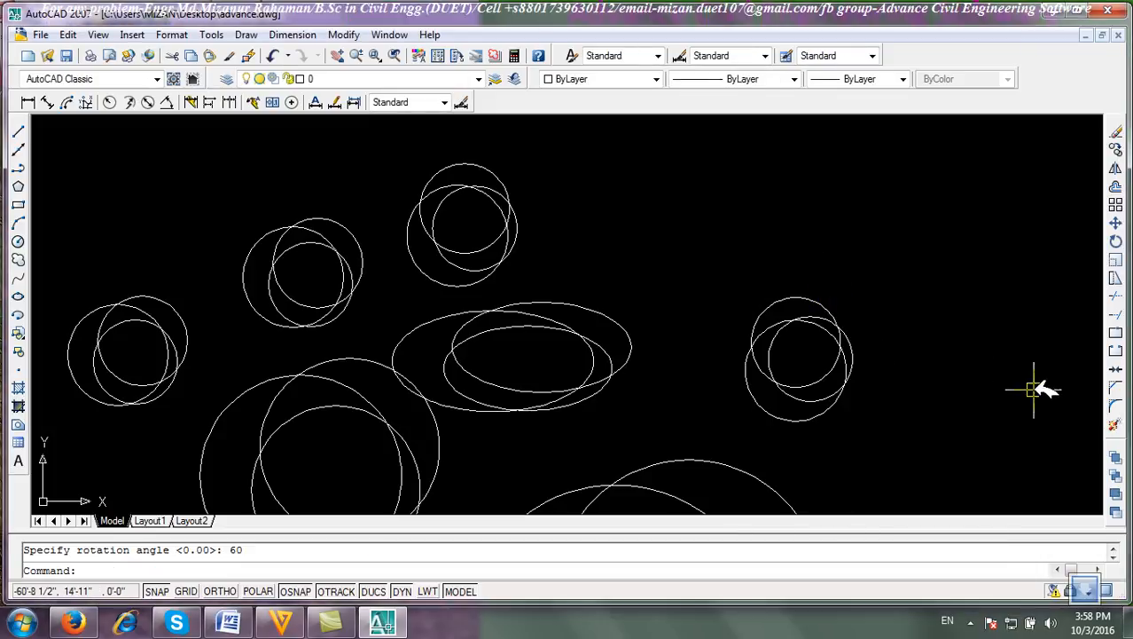
click(18, 333)
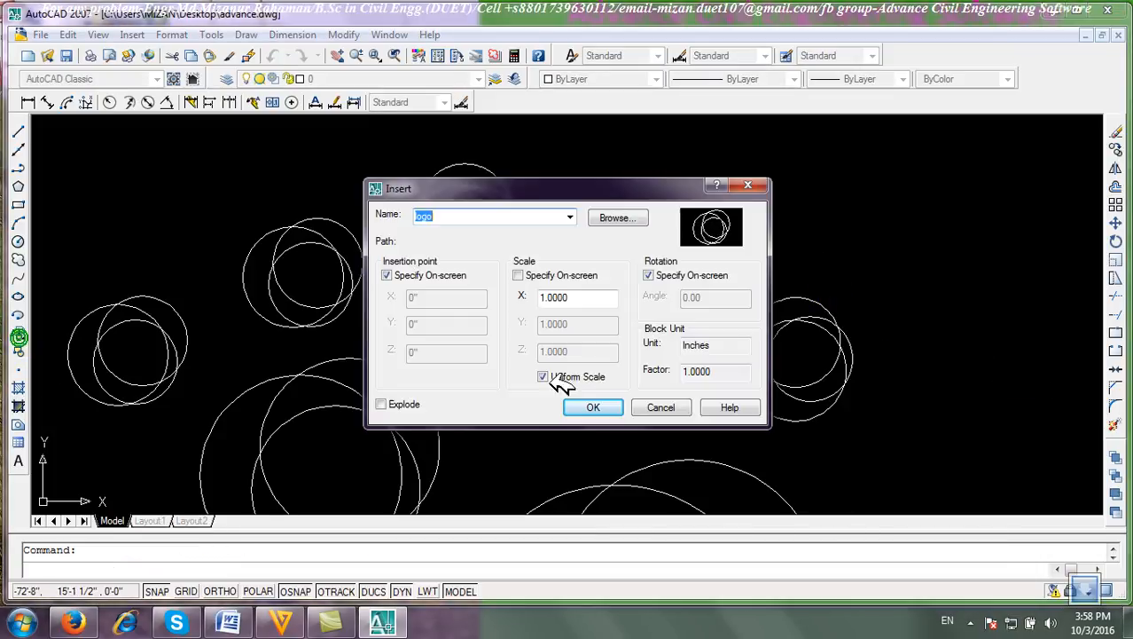
click(650, 276)
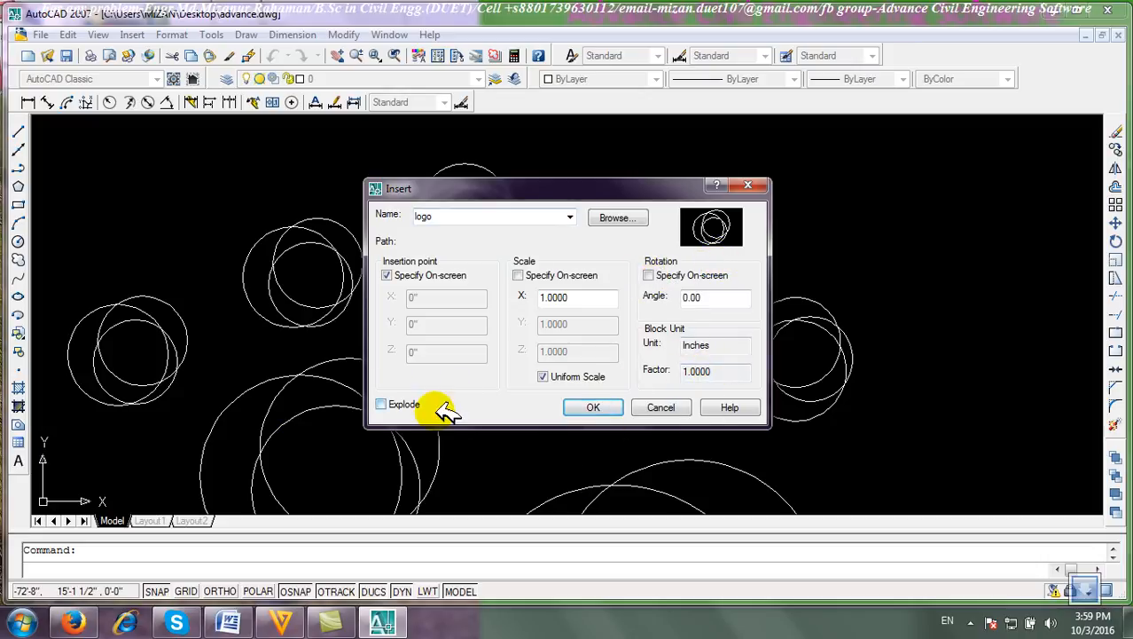
click(674, 406)
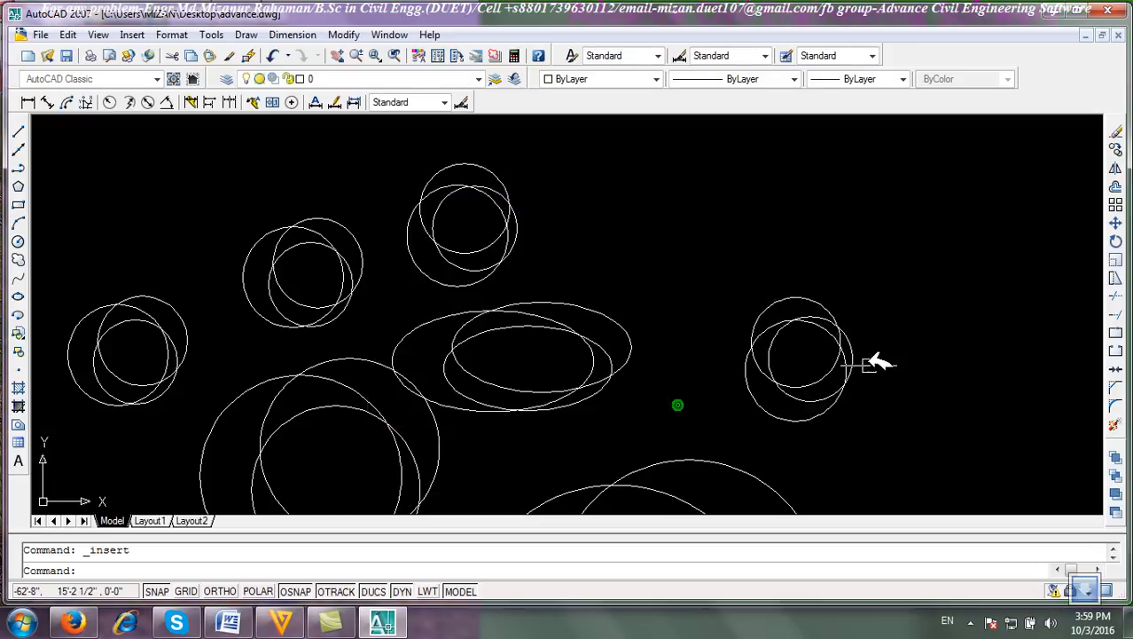
Erase the rotated logo block.
click(837, 327)
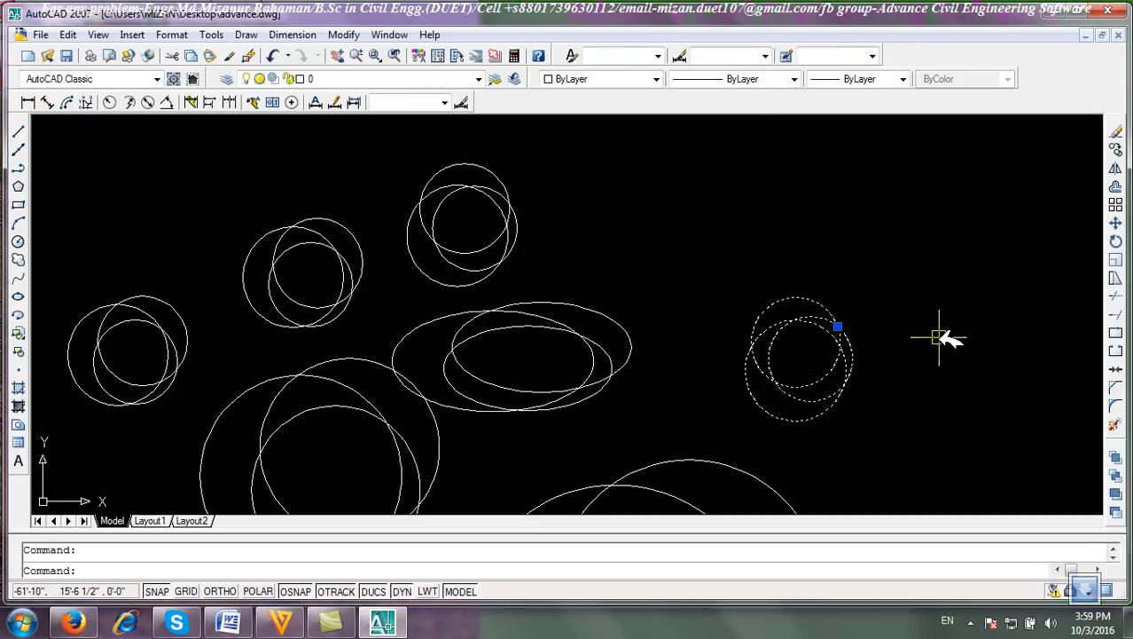
click(1116, 129)
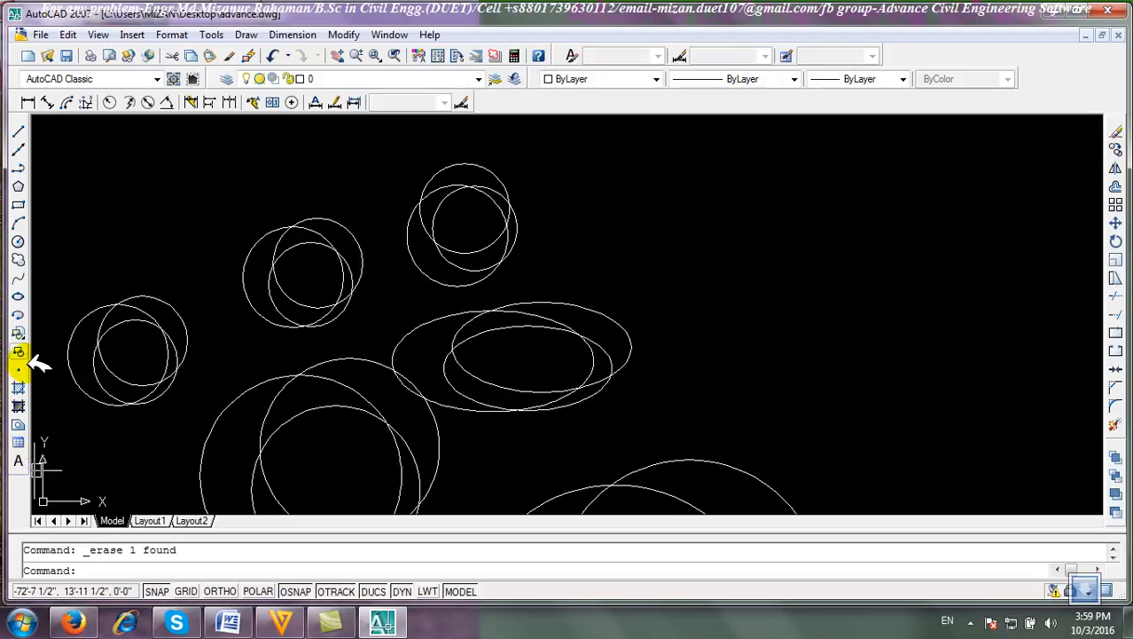
Insert the logo block exploded at a picked point near the upper right of the drawing.
click(19, 332)
click(390, 405)
click(593, 407)
click(778, 246)
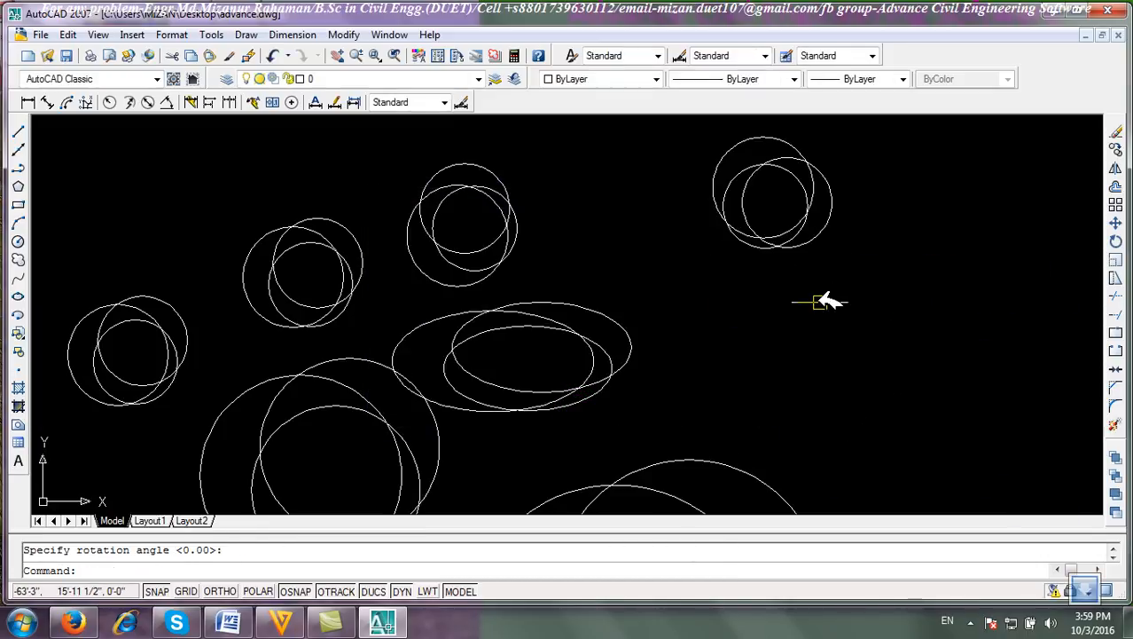
Select the exploded logo's individual circles and erase them.
click(791, 250)
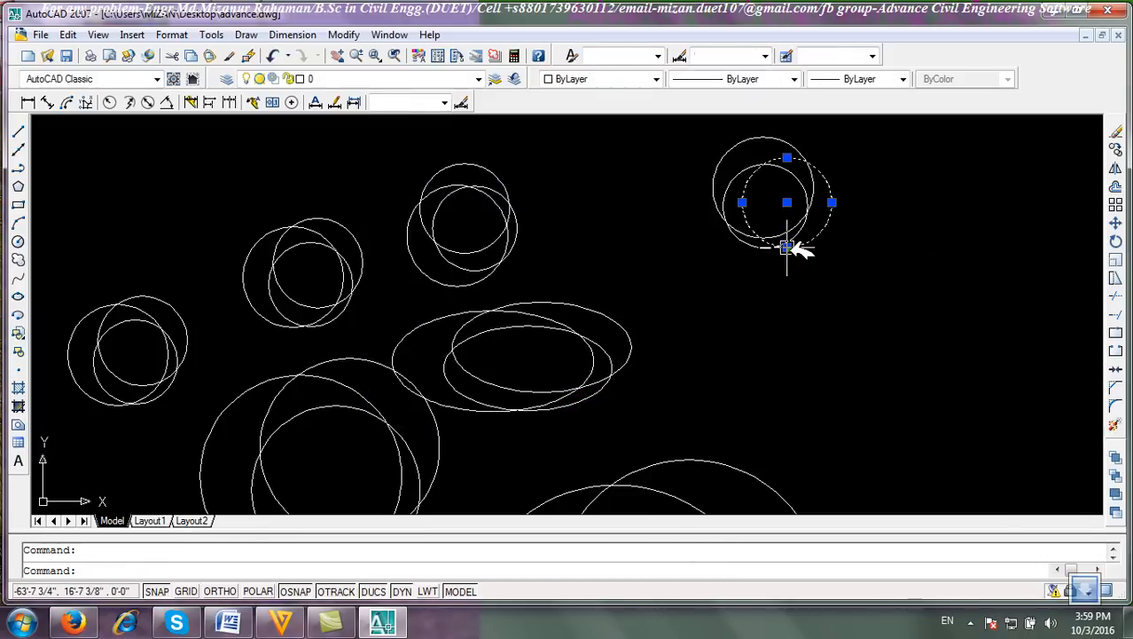
click(725, 180)
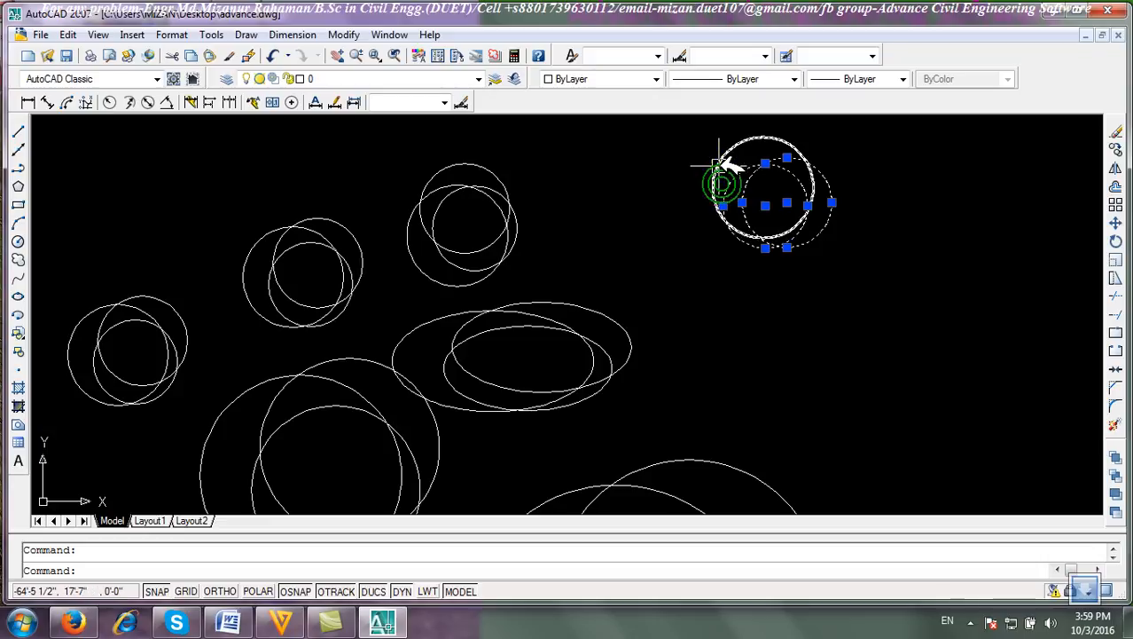
key(Escape)
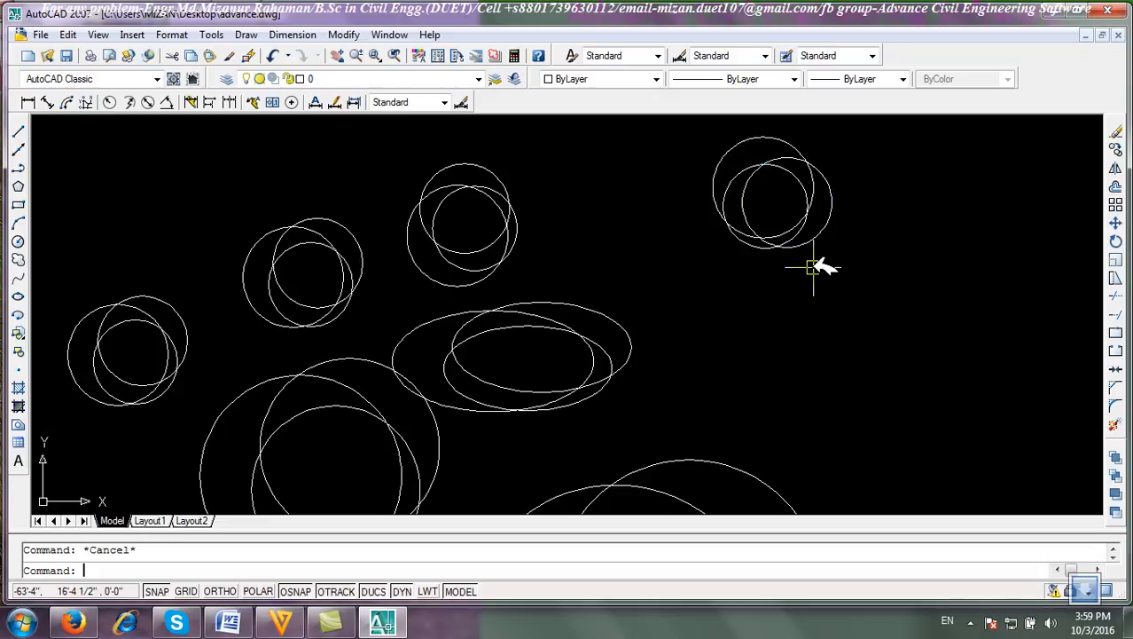
click(918, 329)
click(688, 191)
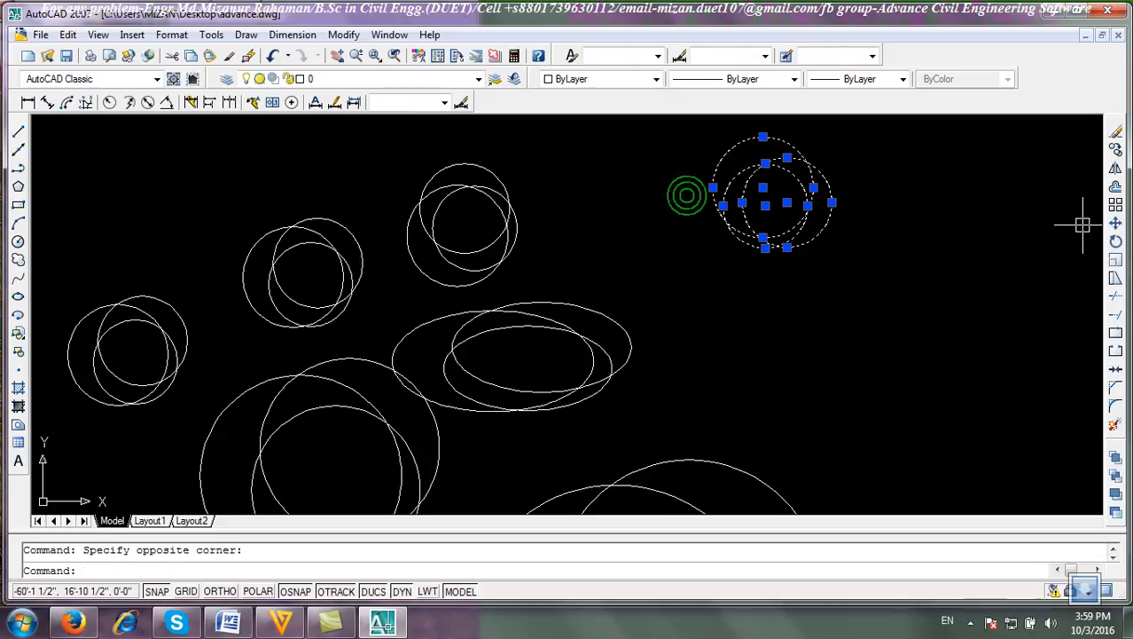
click(1118, 130)
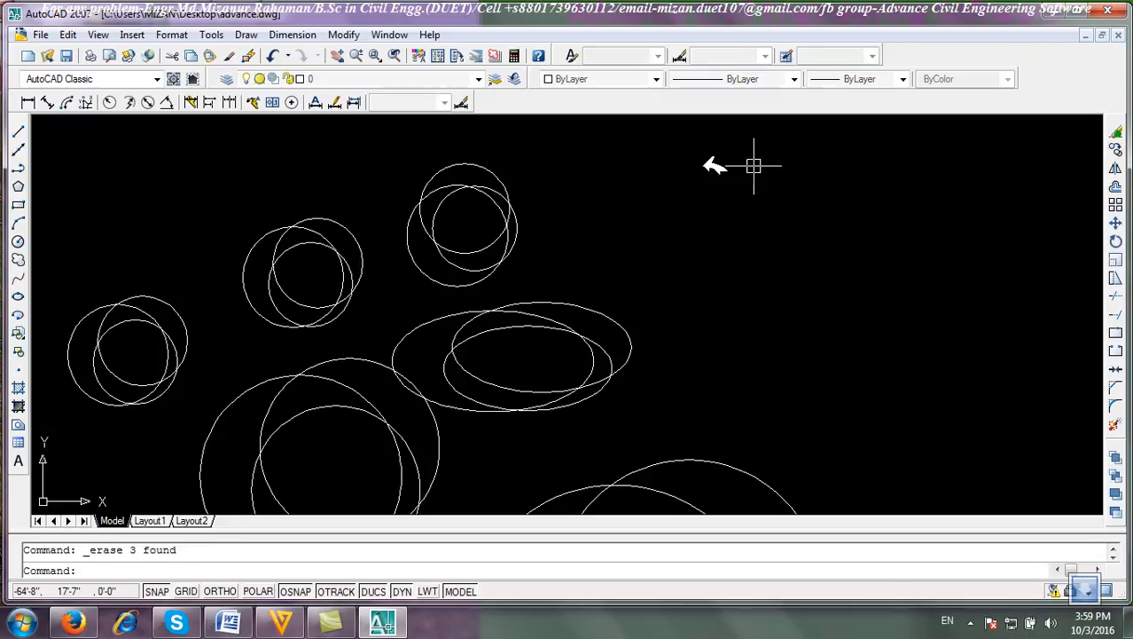
Insert the logo block at a picked point with uniform scale turned off and X, Y, Z of 1.
click(25, 330)
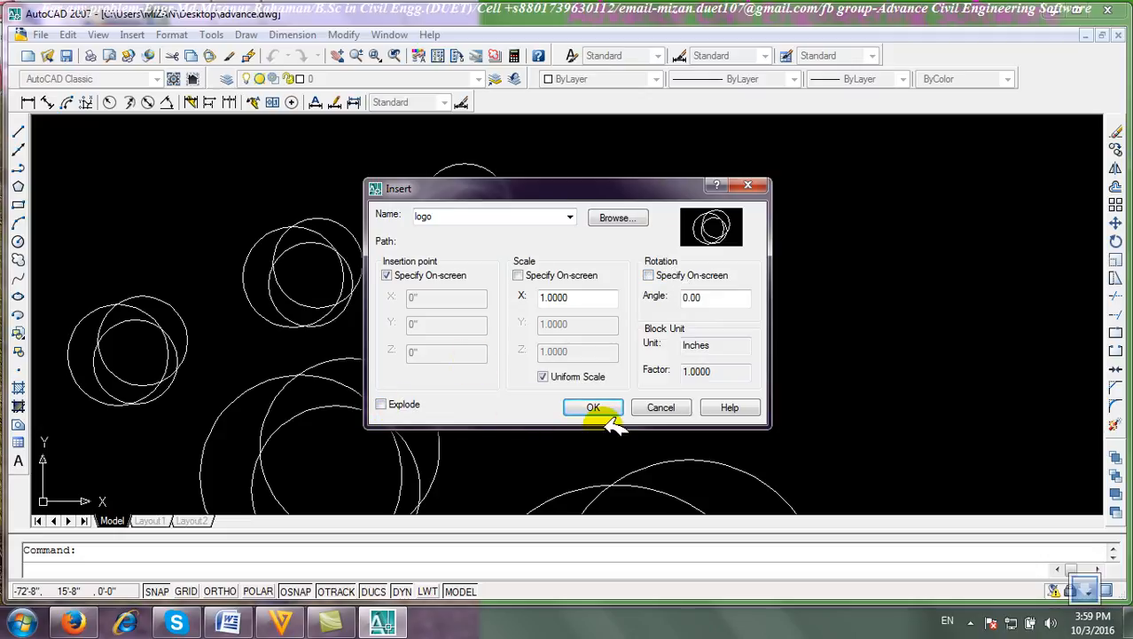
click(544, 376)
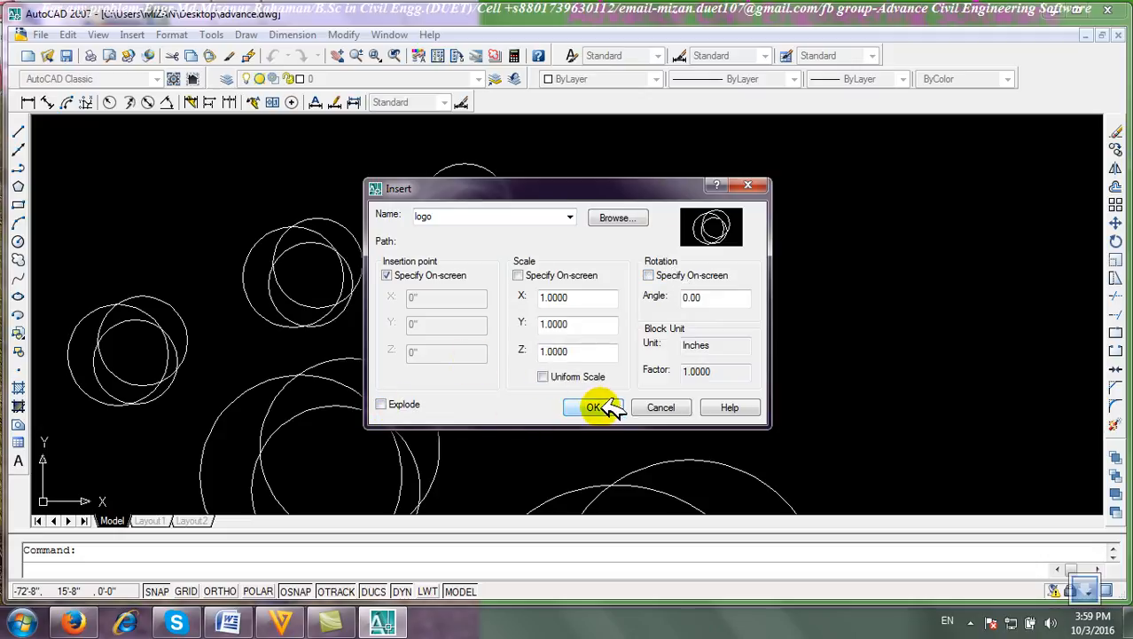
click(600, 406)
click(750, 307)
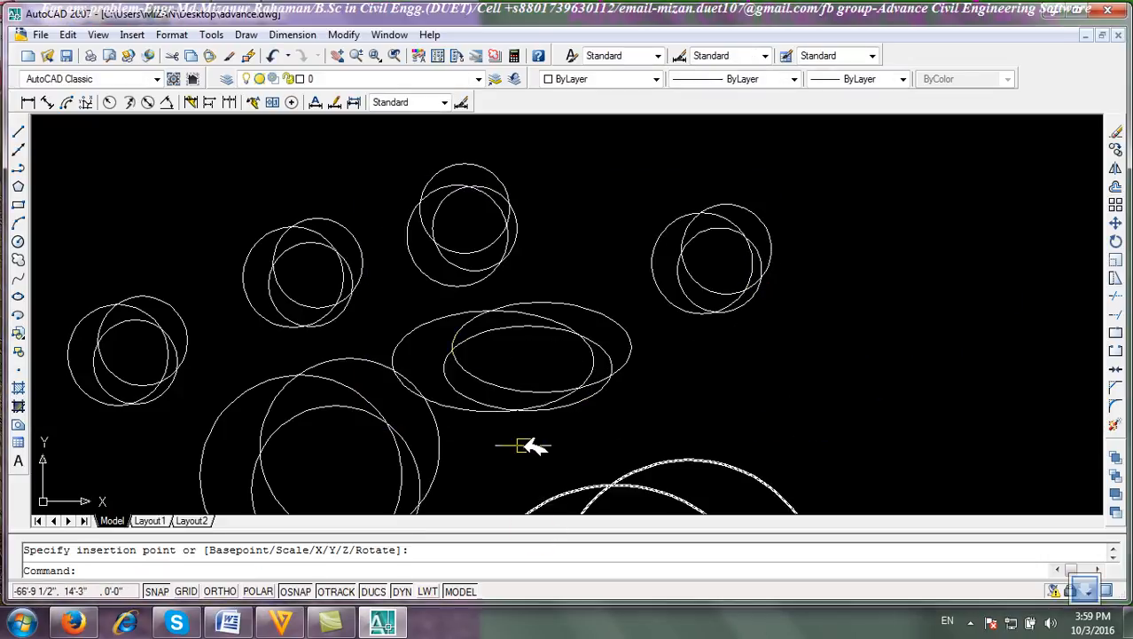
Select every object in the drawing and erase them all.
scroll(275, 397, down, 5)
middle_drag(359, 441, 464, 372)
click(587, 436)
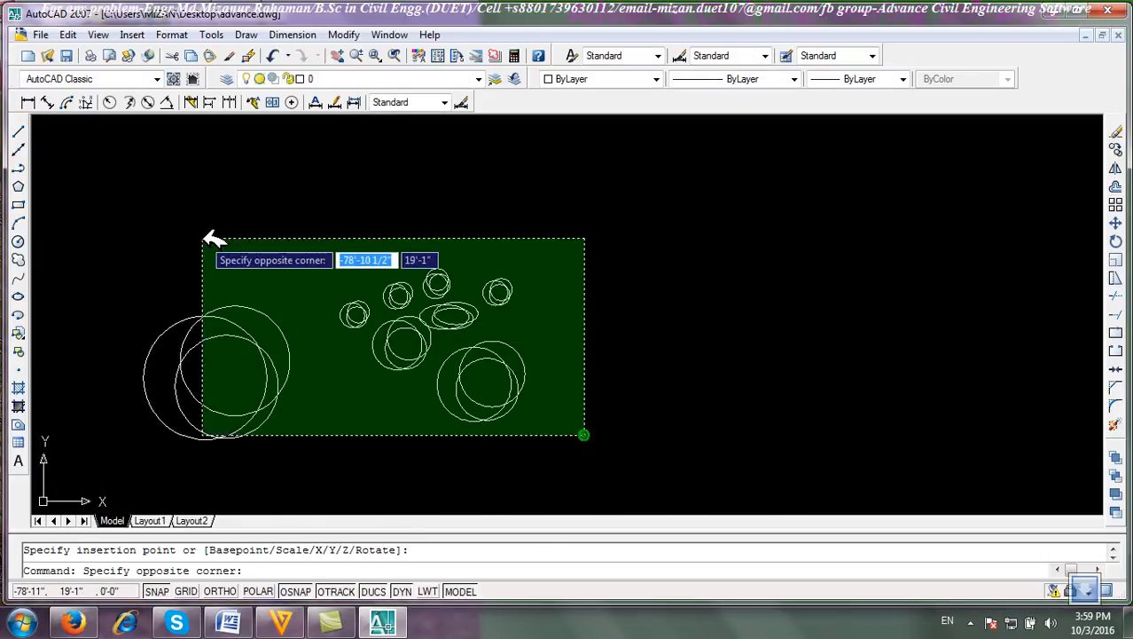
click(217, 240)
click(1115, 133)
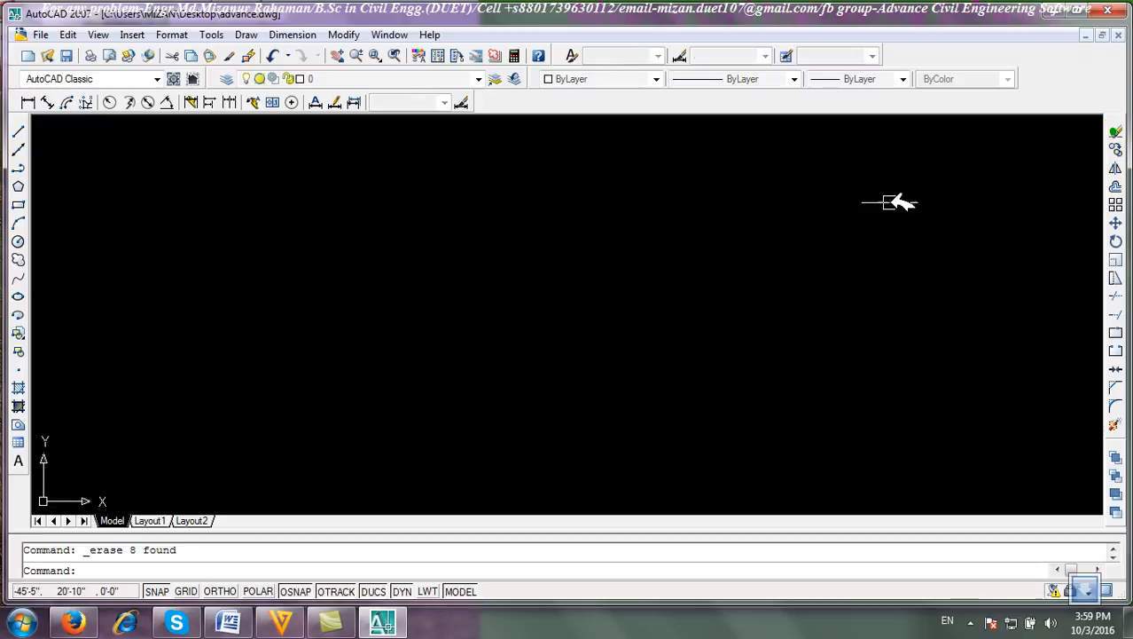
Place four points in the empty drawing with the Multiple Point tool.
click(19, 369)
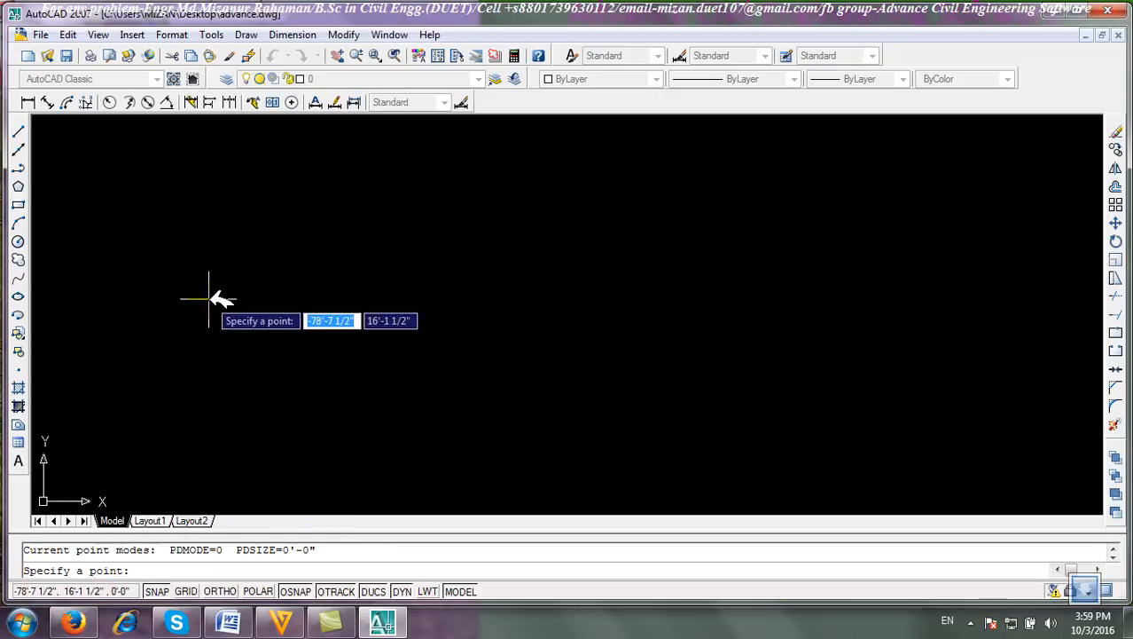
click(192, 349)
click(297, 349)
click(428, 375)
click(181, 327)
key(Return)
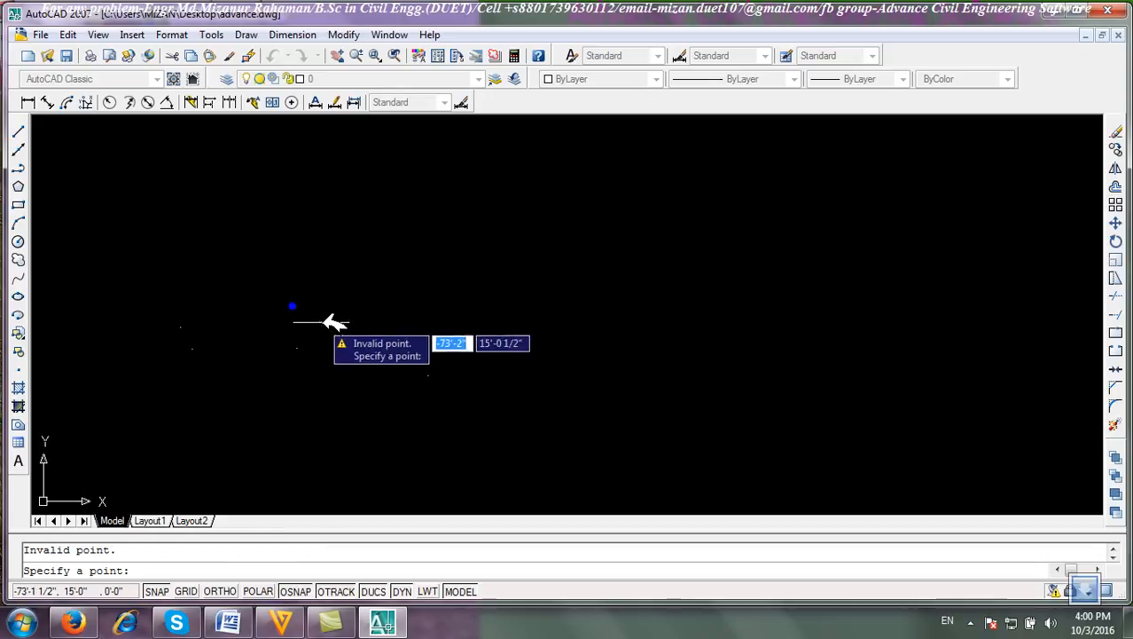
click(321, 324)
key(Escape)
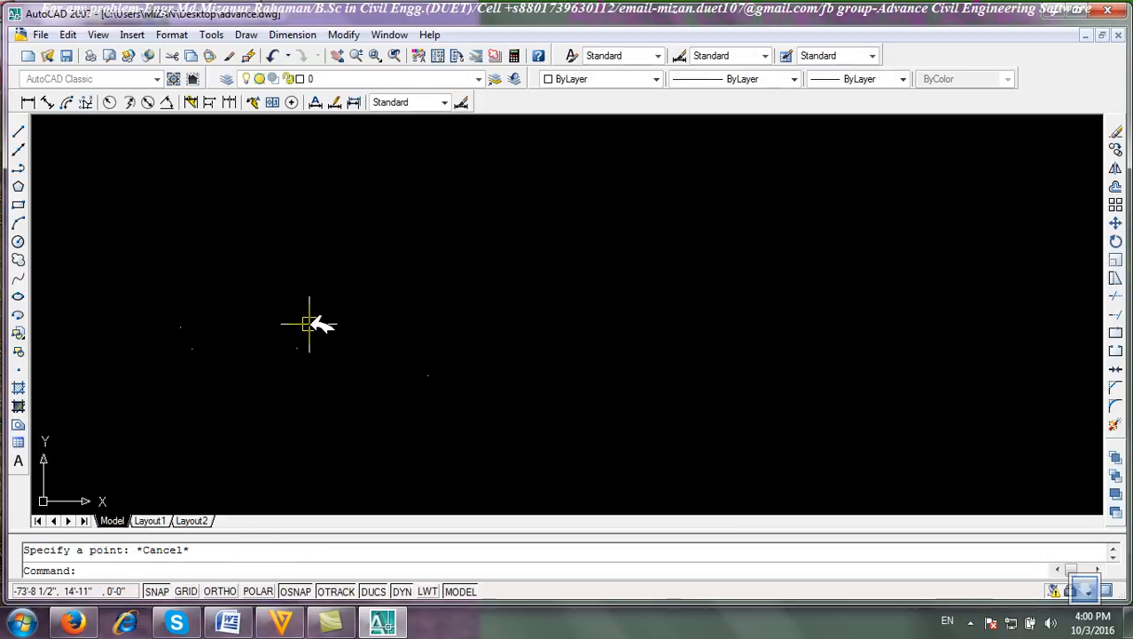
Select the placed points and erase them.
click(601, 447)
click(119, 241)
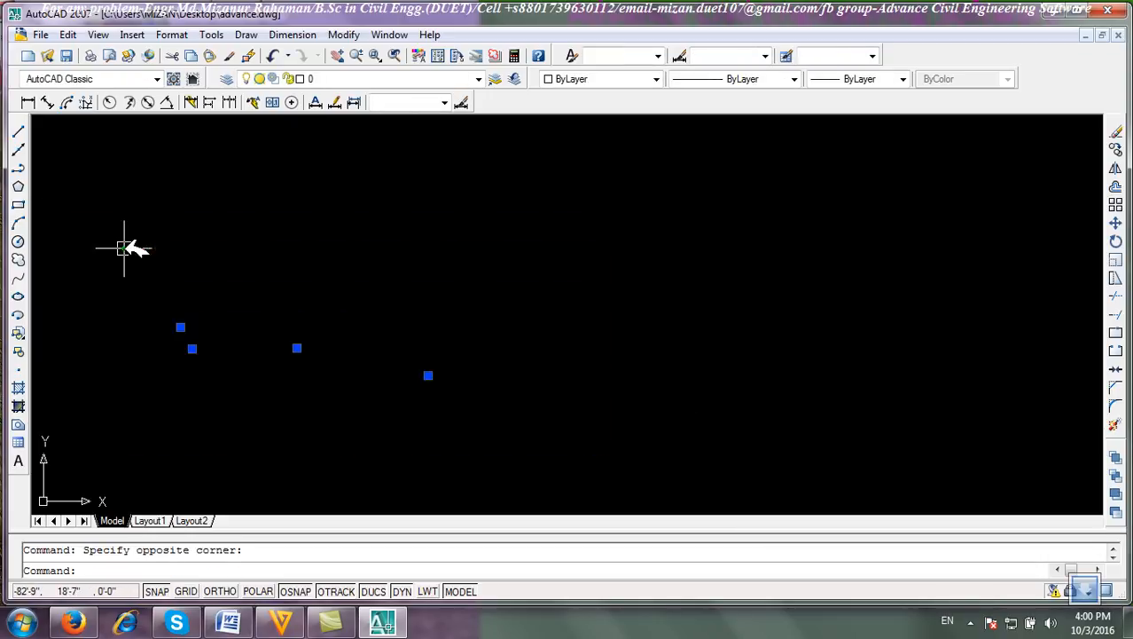
click(1116, 130)
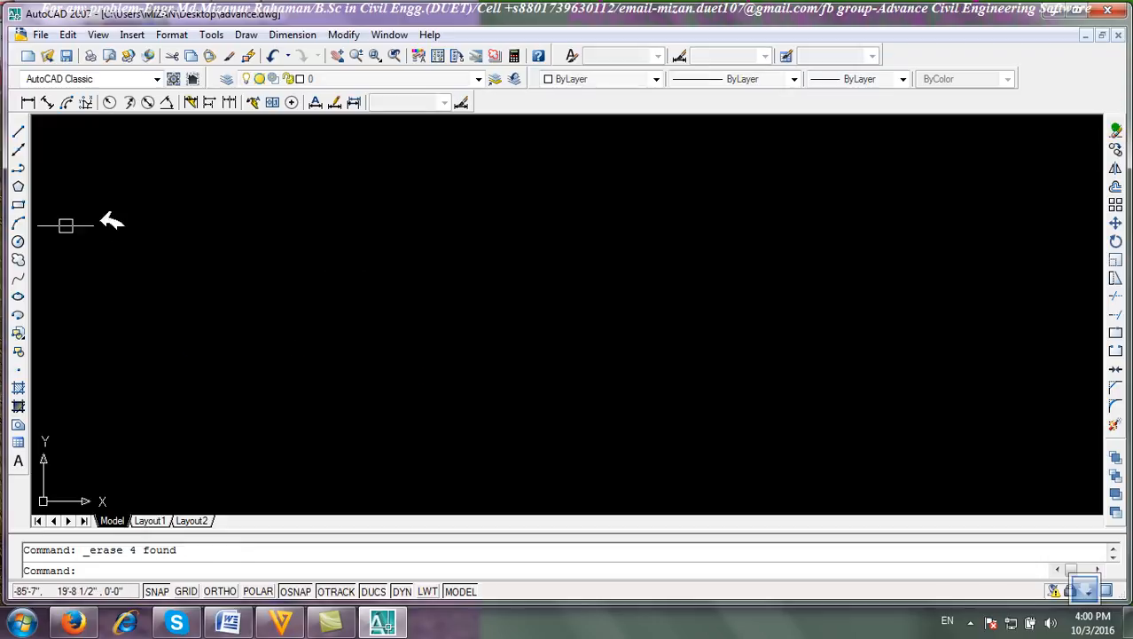
Draw a horizontal line 10' long with Ortho turned on.
click(20, 131)
click(114, 344)
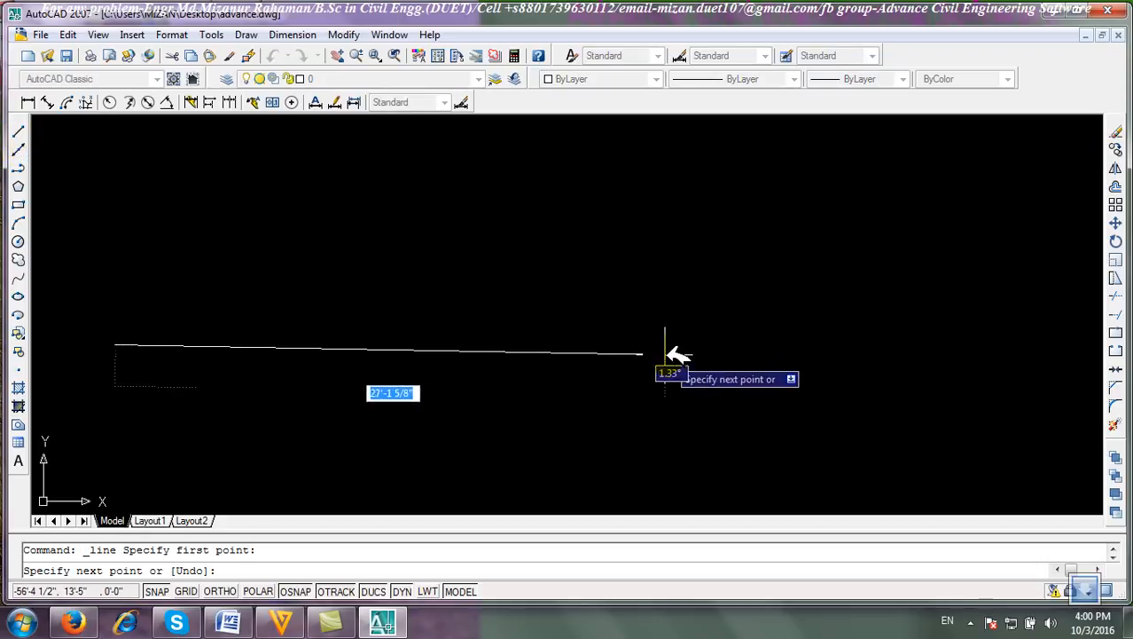
key(F8)
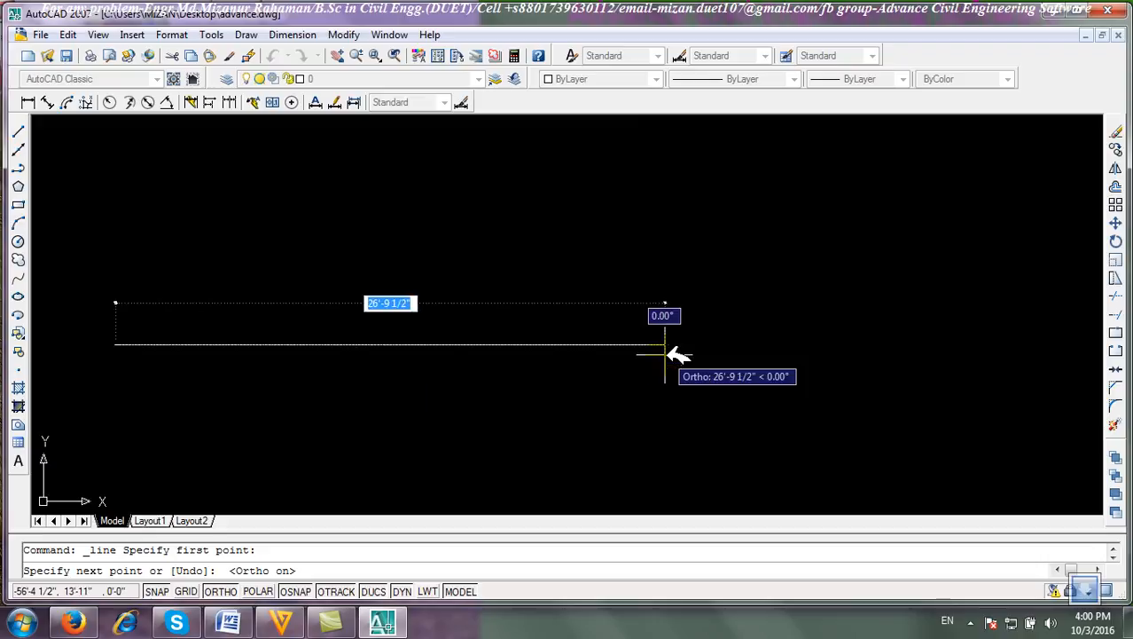
text(10')
key(Return)
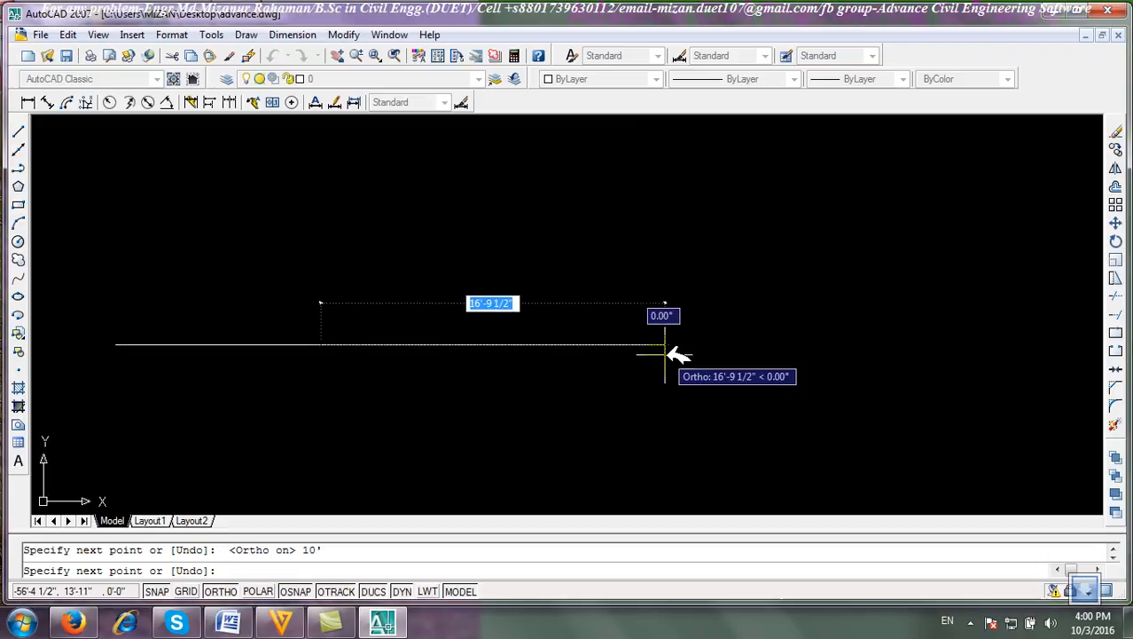
right_click(430, 271)
click(446, 282)
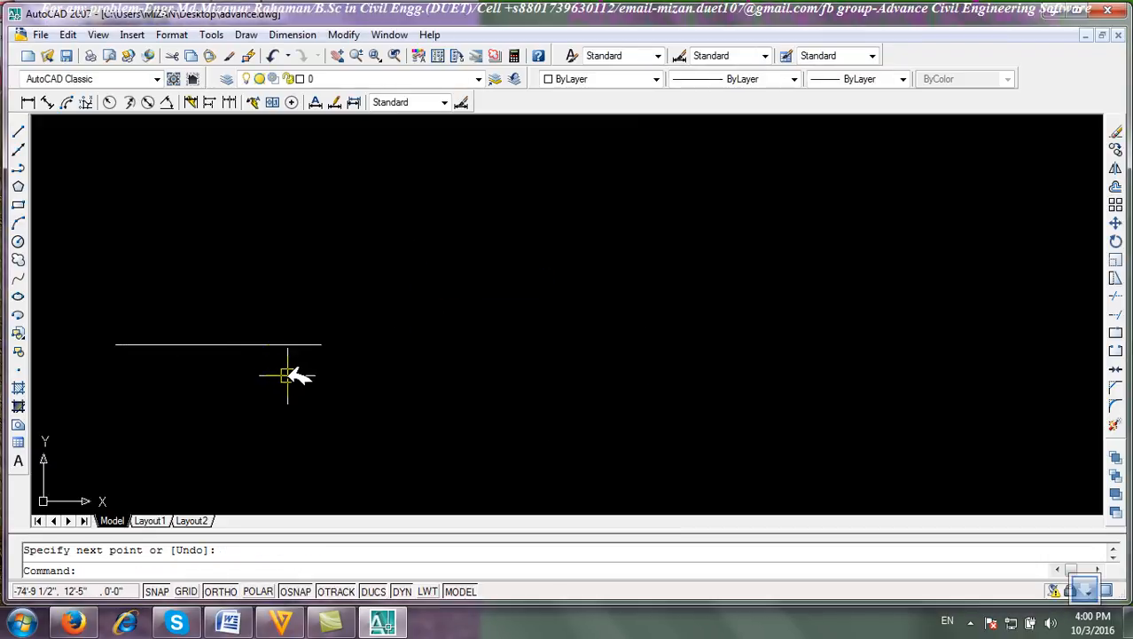
Divide the horizontal line into 10 equal segments with the Divide command.
click(247, 35)
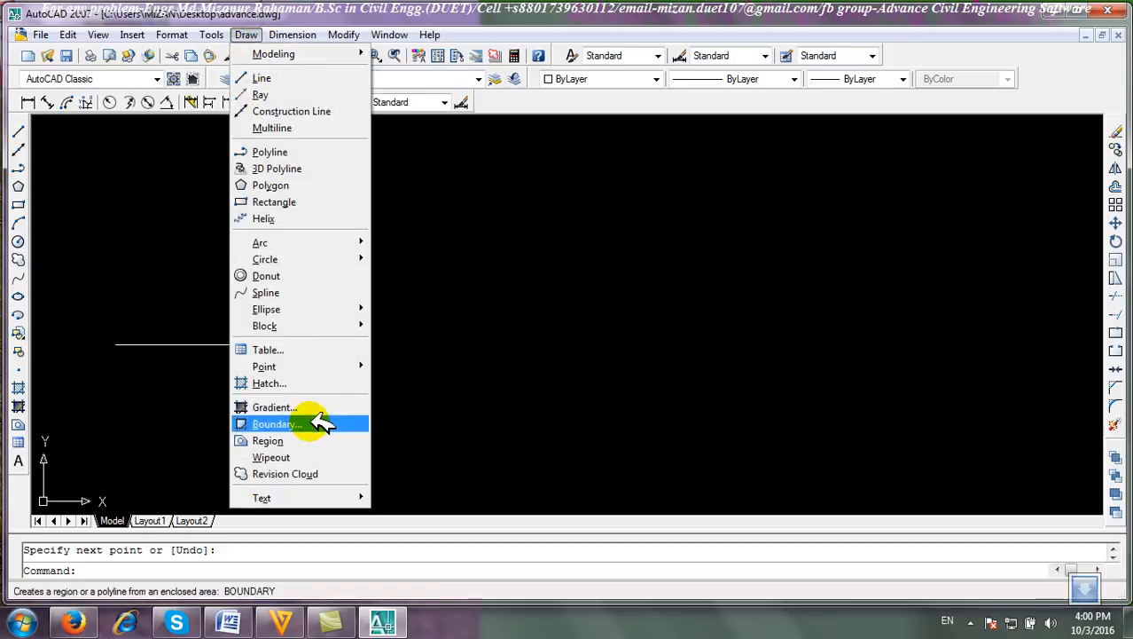
mouse_move(306, 366)
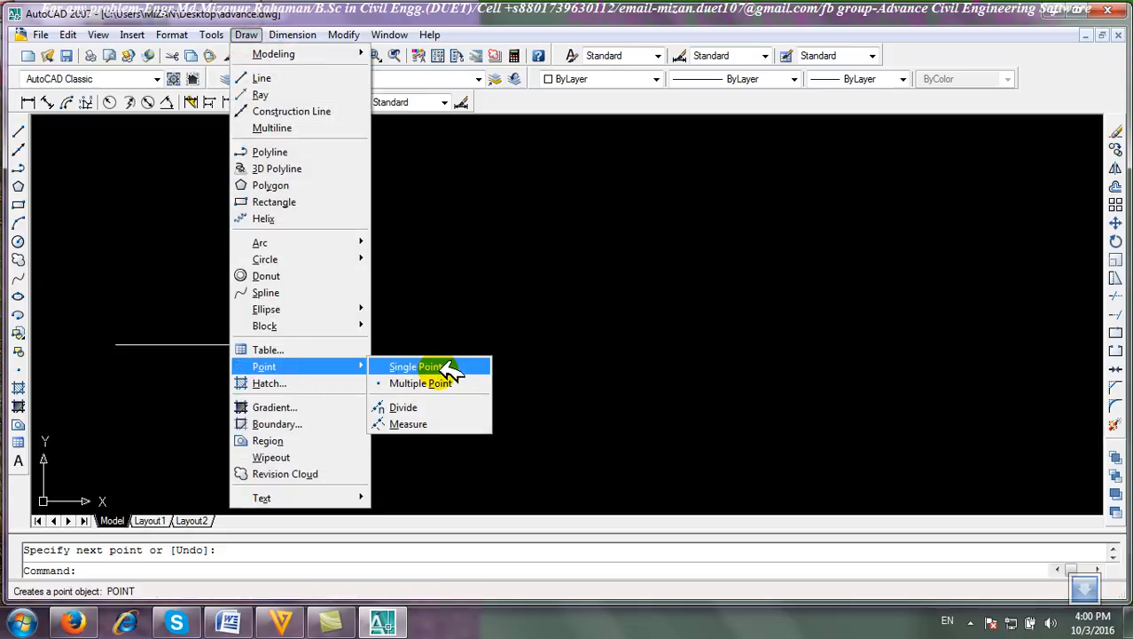
click(434, 409)
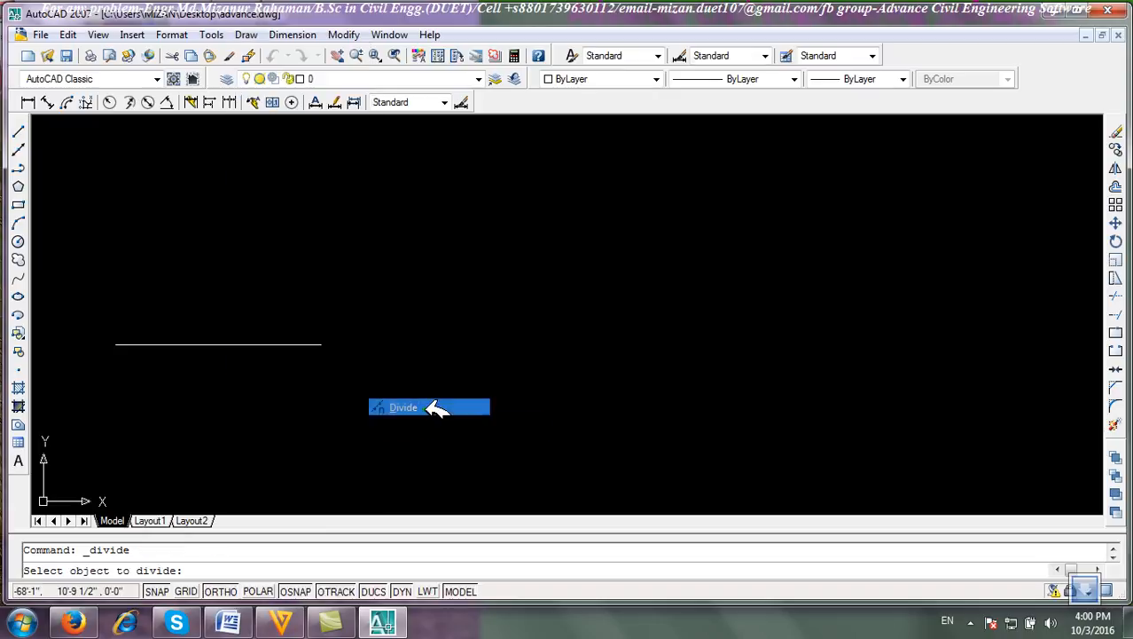
click(213, 345)
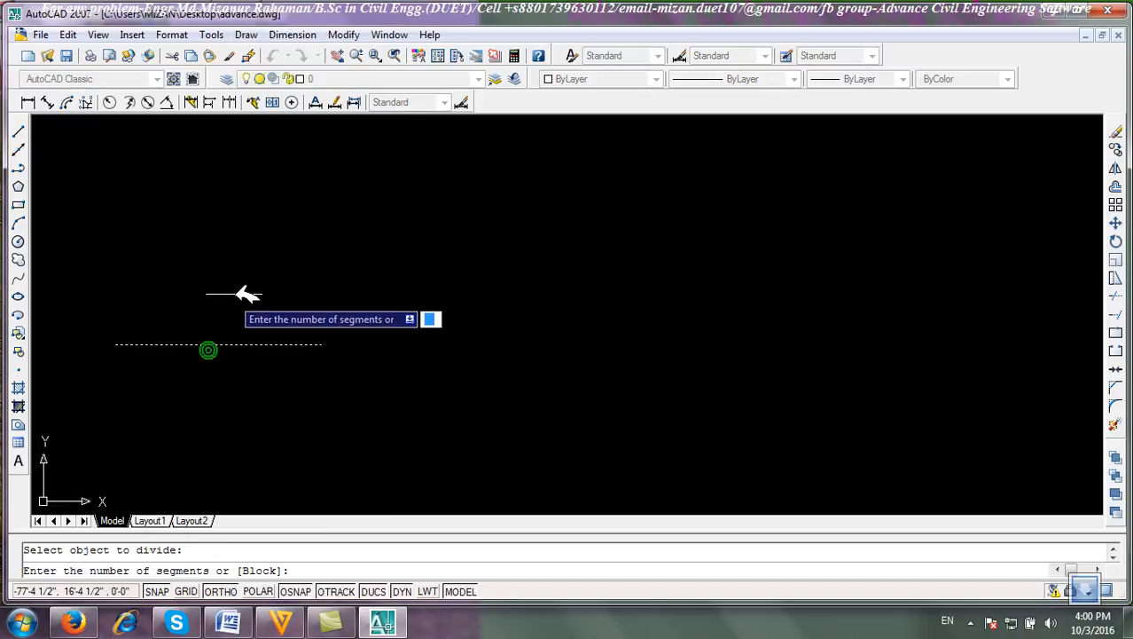
text(10)
key(Return)
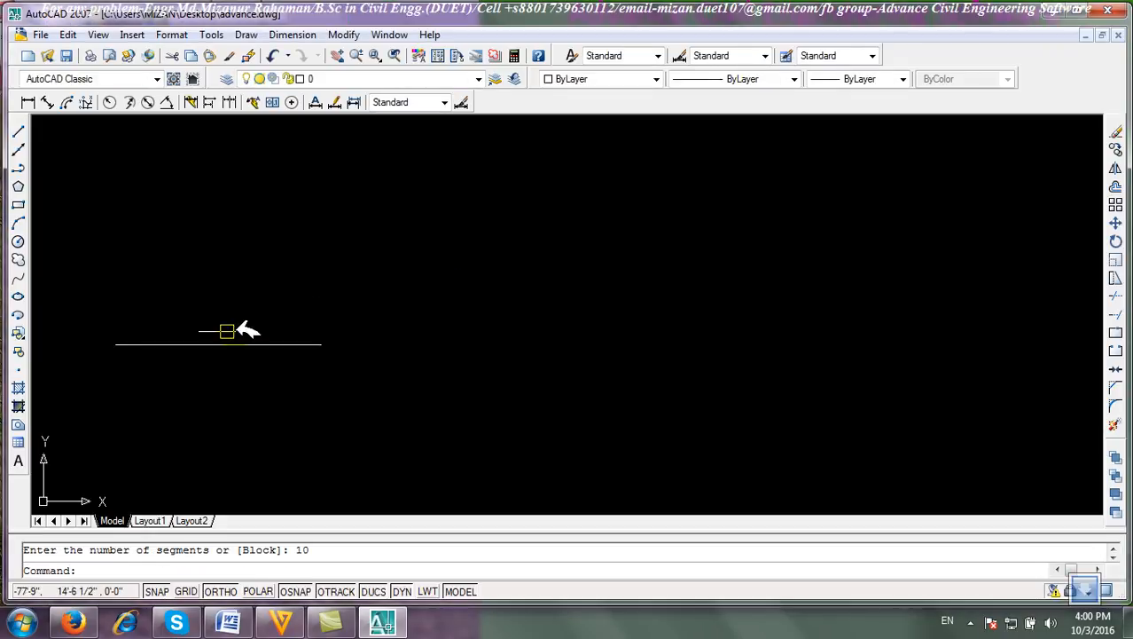
Draw a vertical line upward from the left end of the divided line.
click(18, 130)
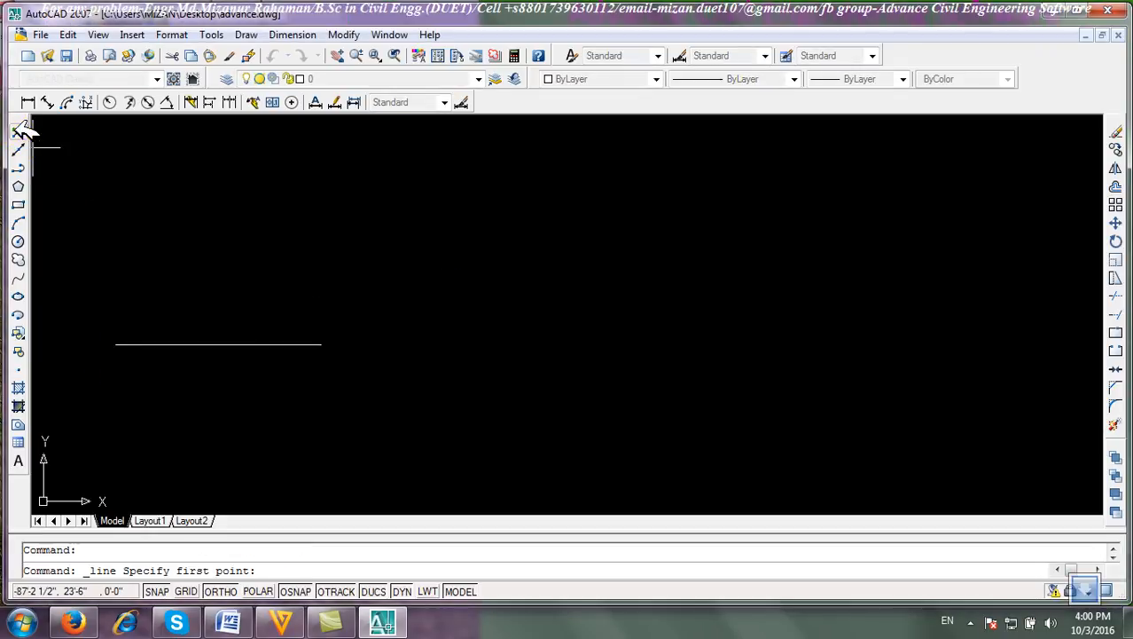
click(118, 343)
click(117, 278)
right_click(167, 224)
click(177, 228)
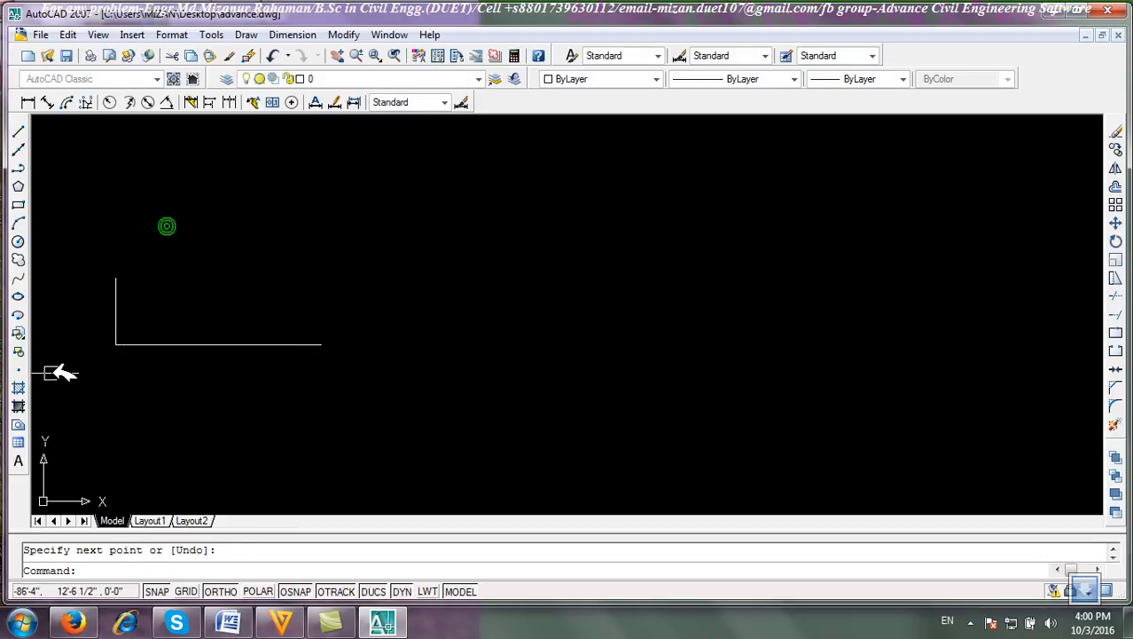
Draw a revision cloud at the top of the vertical line.
click(18, 258)
scroll(113, 296, up, 4)
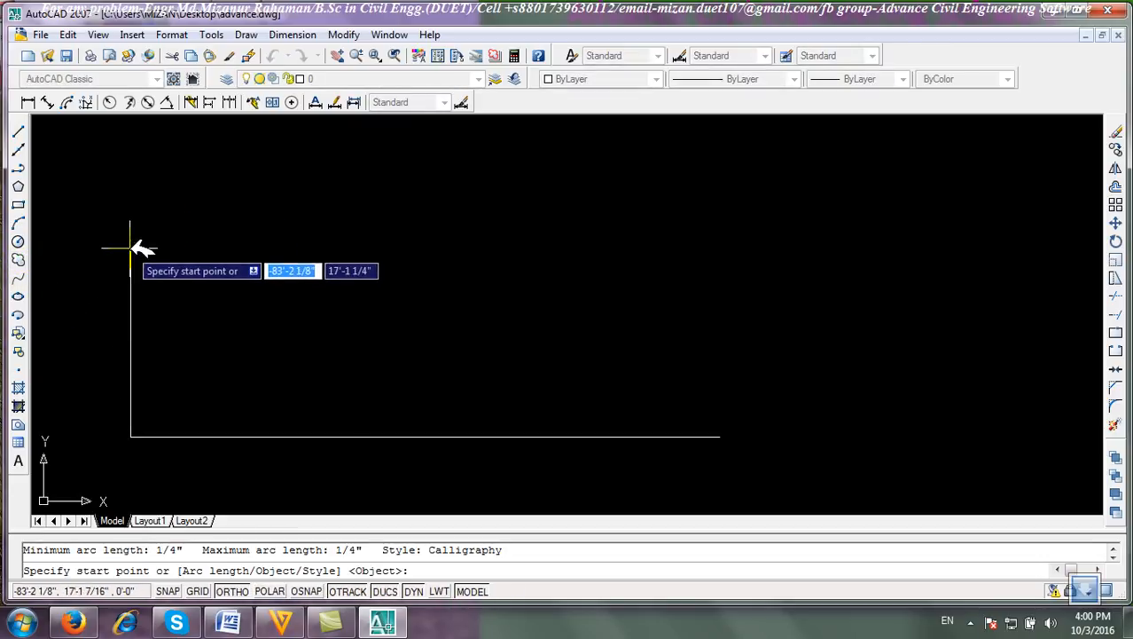
click(131, 249)
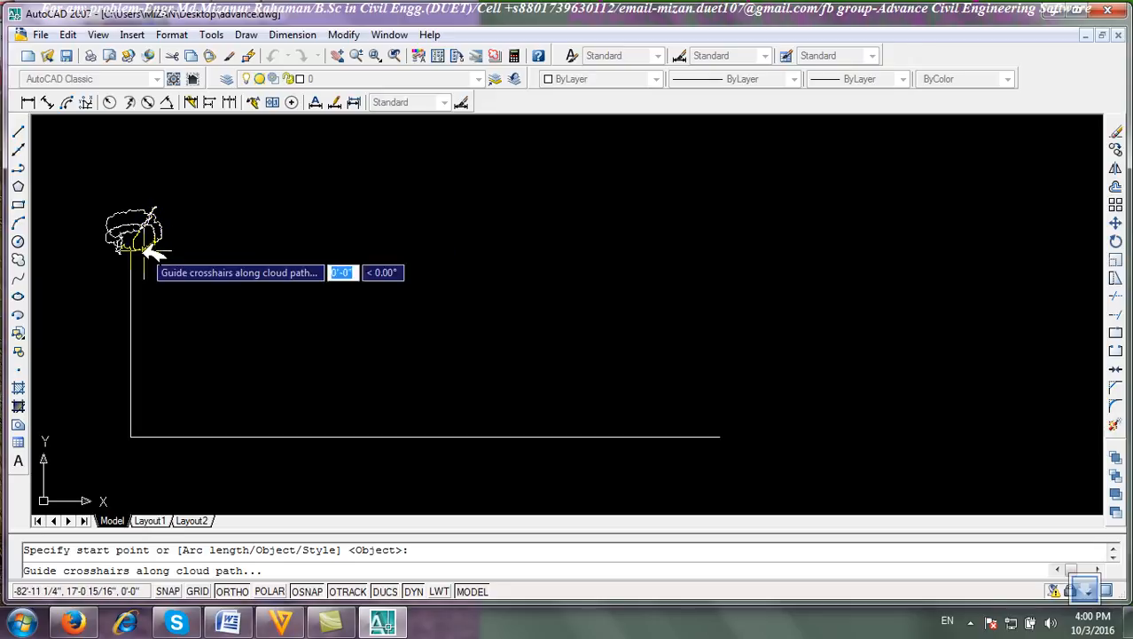
scroll(131, 253, up, 3)
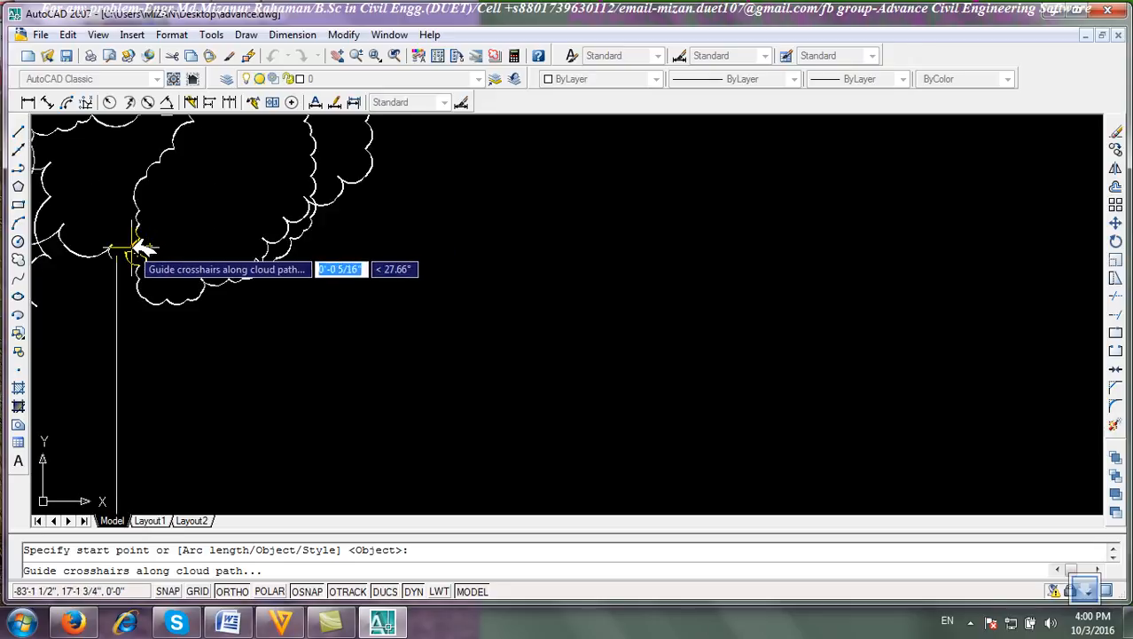
scroll(199, 210, down, 2)
scroll(223, 250, down, 6)
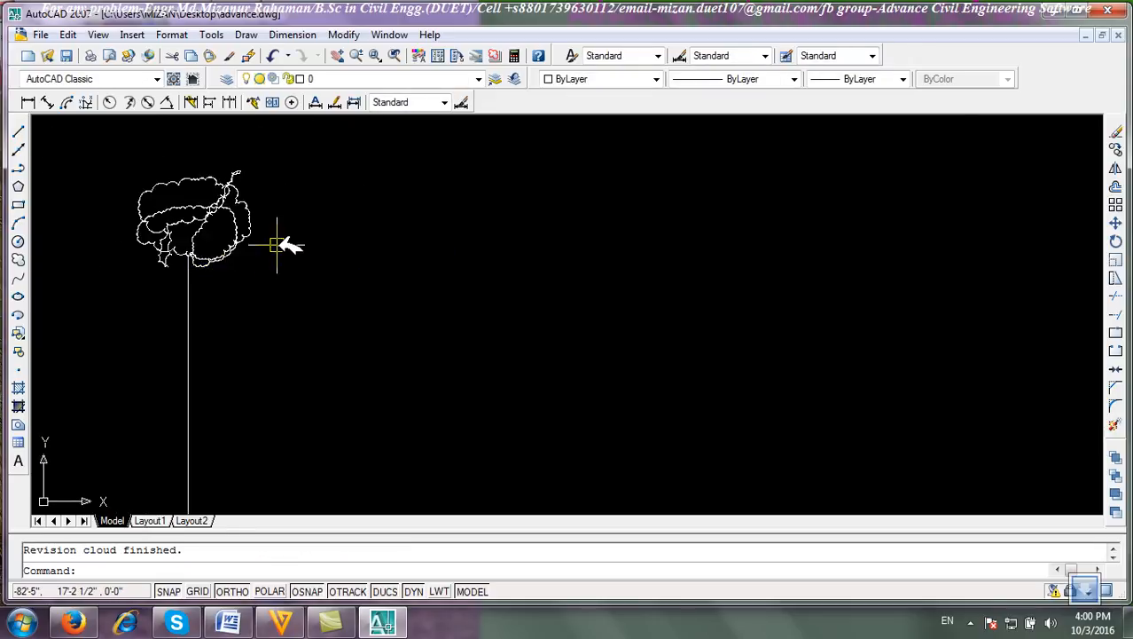
Copy the vertical line and revision cloud from the line's left end to several division points along the horizontal line.
click(1116, 149)
click(304, 337)
click(163, 179)
key(Return)
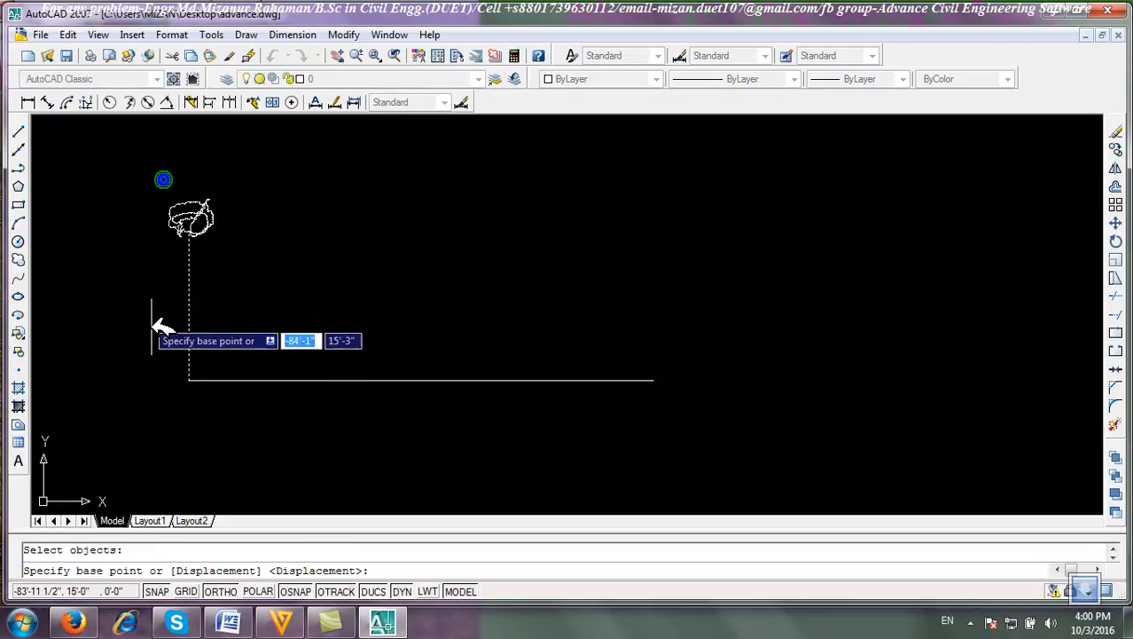
click(190, 380)
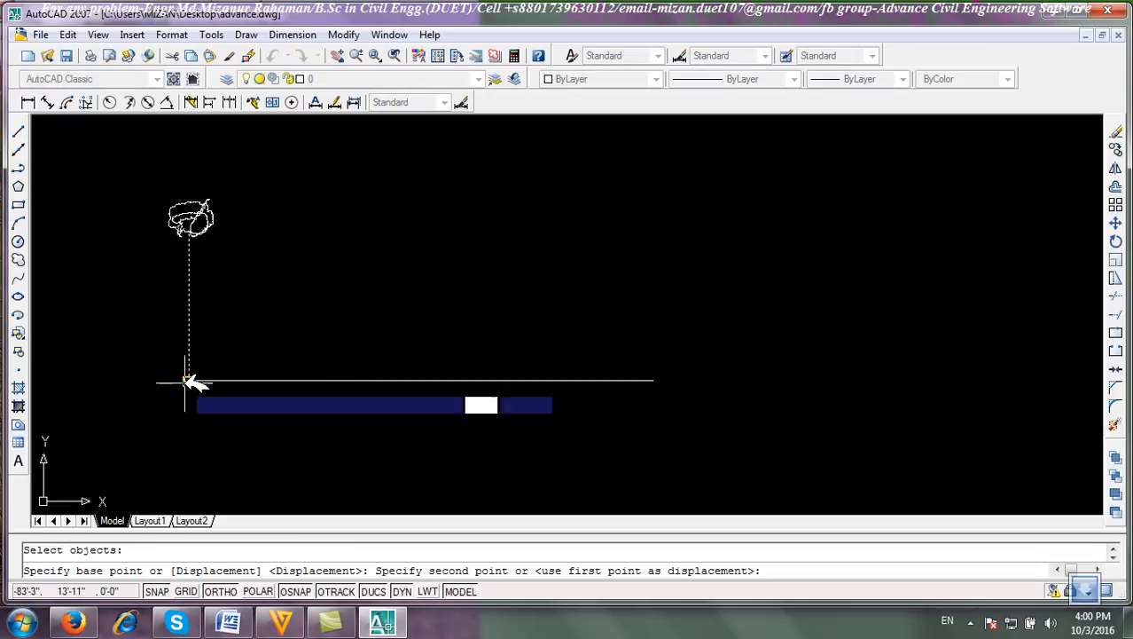
click(235, 381)
click(290, 380)
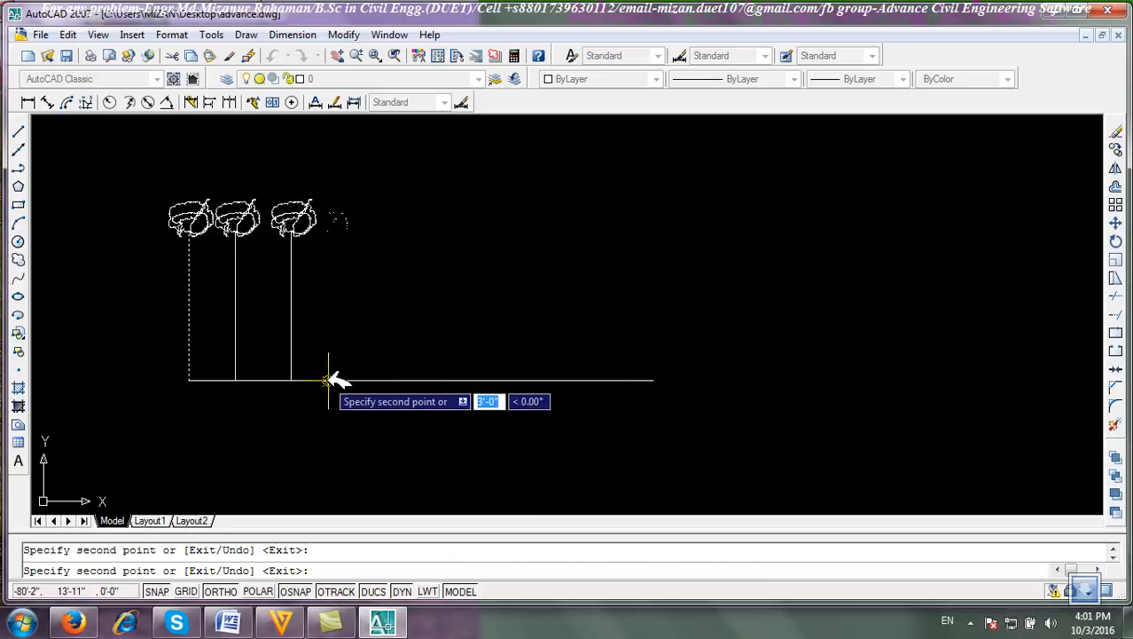
click(328, 381)
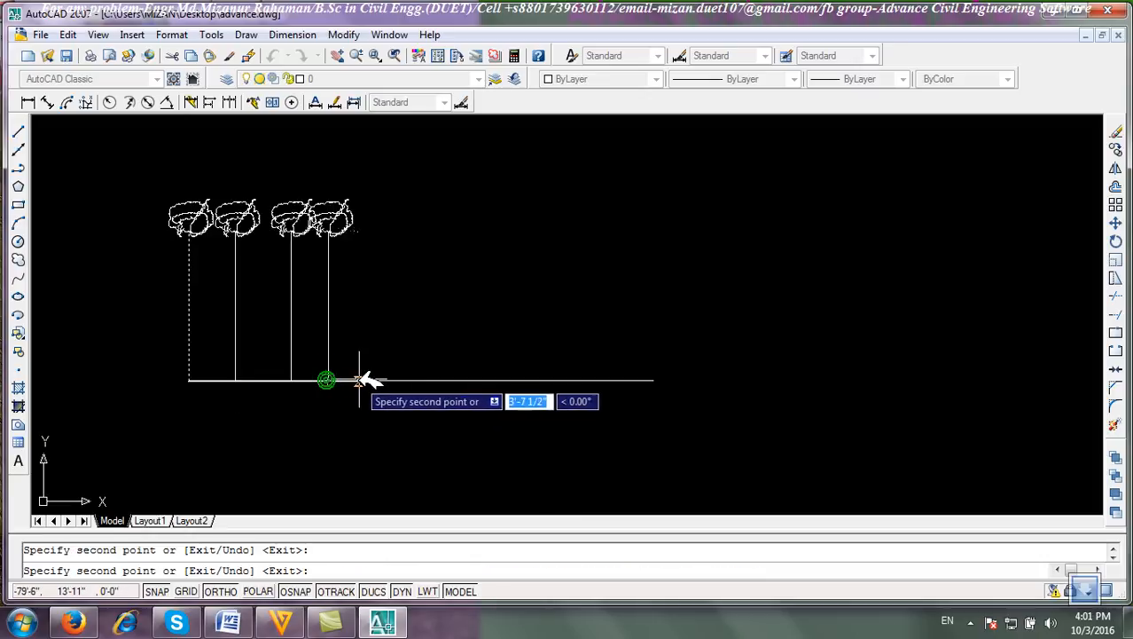
click(282, 380)
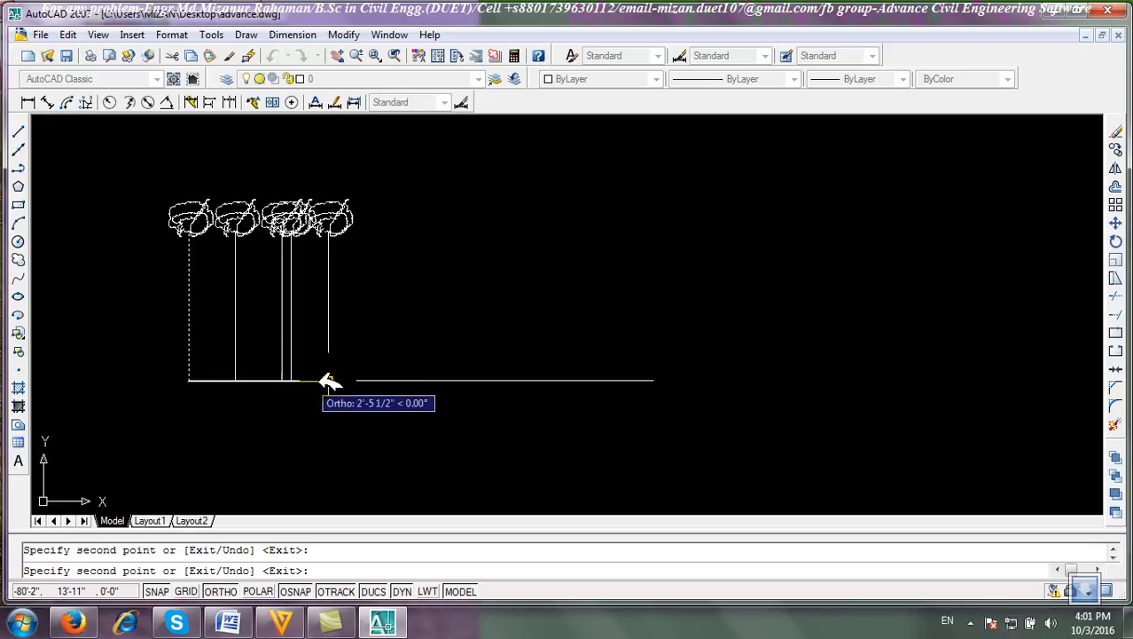
click(374, 381)
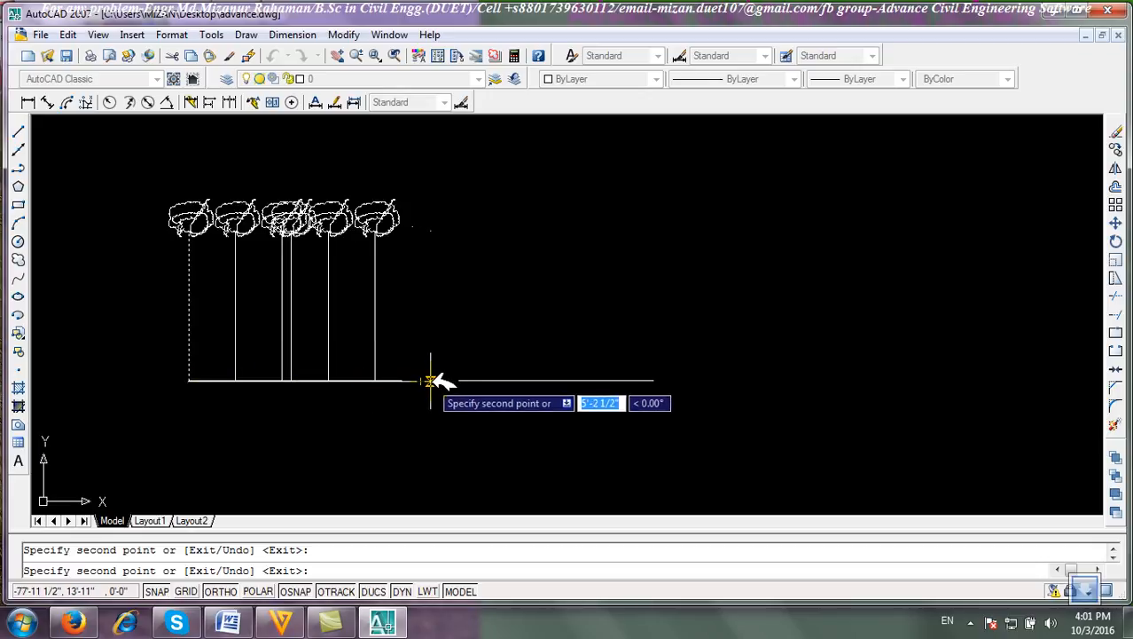
click(422, 380)
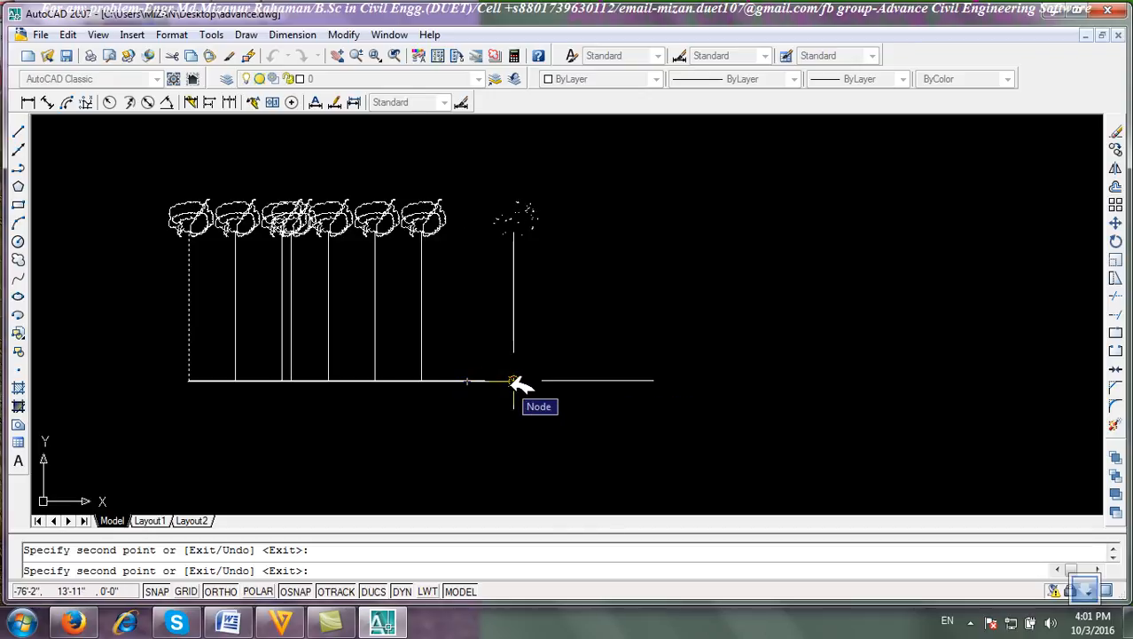
click(468, 380)
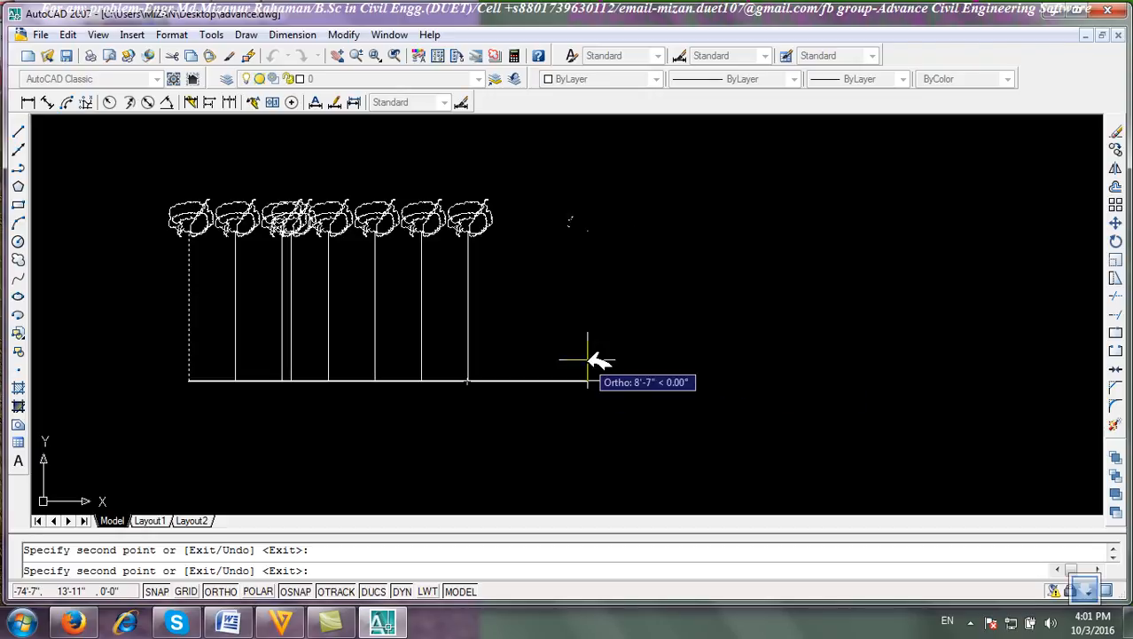
right_click(568, 250)
click(594, 274)
Select the copied vertical lines and revision clouds and erase them.
click(592, 317)
click(73, 153)
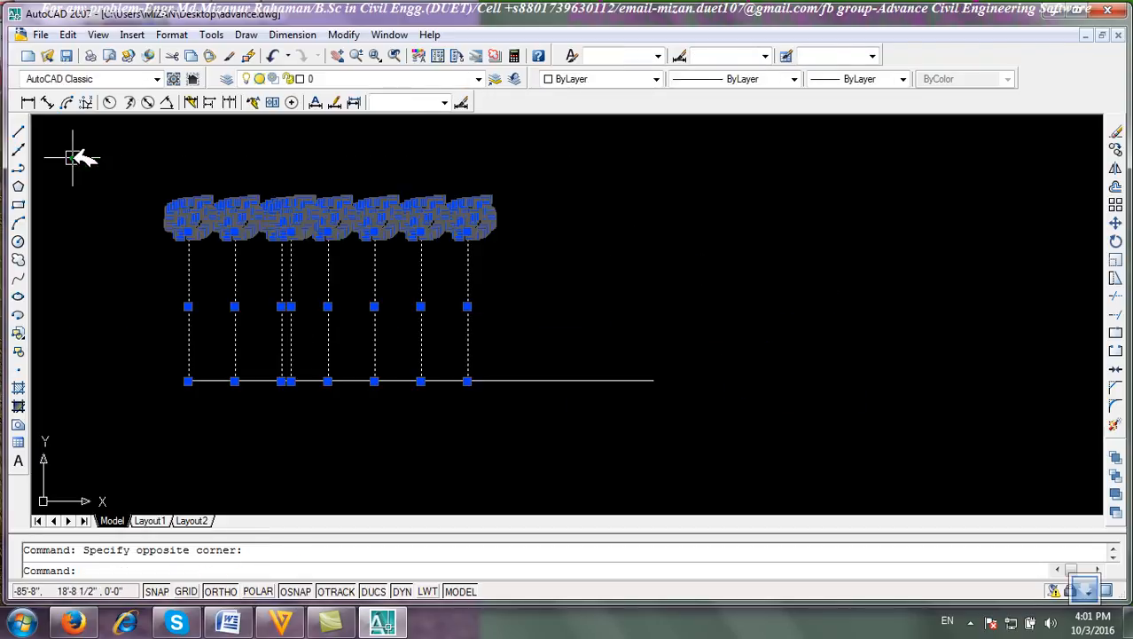
click(1117, 130)
Select the horizontal line and the remaining division points and erase them.
click(503, 433)
click(379, 341)
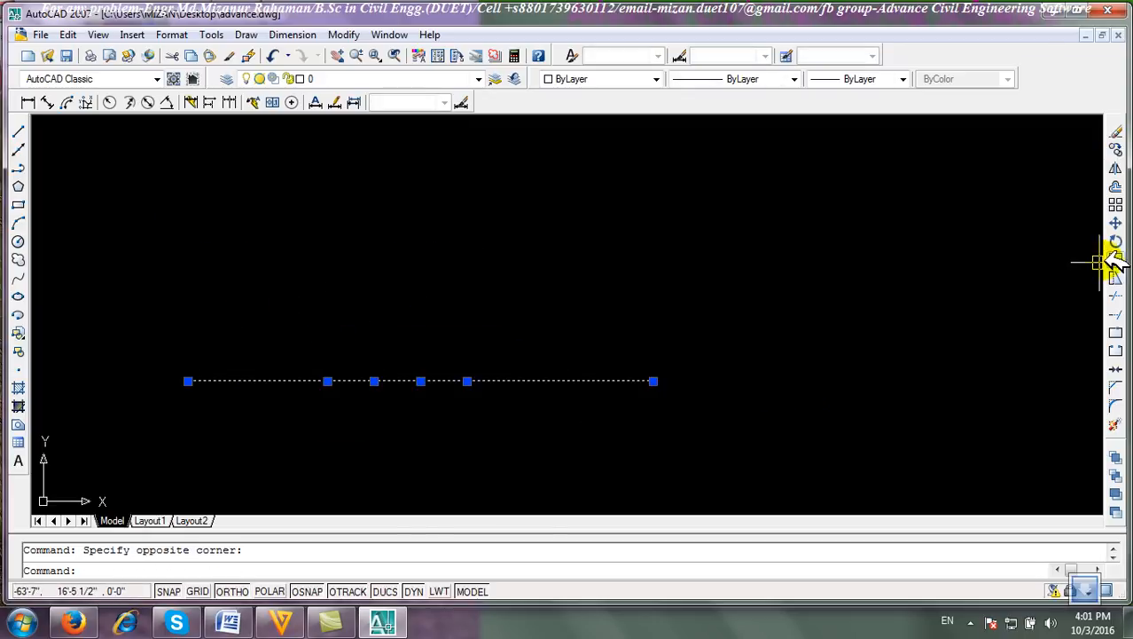
click(1116, 130)
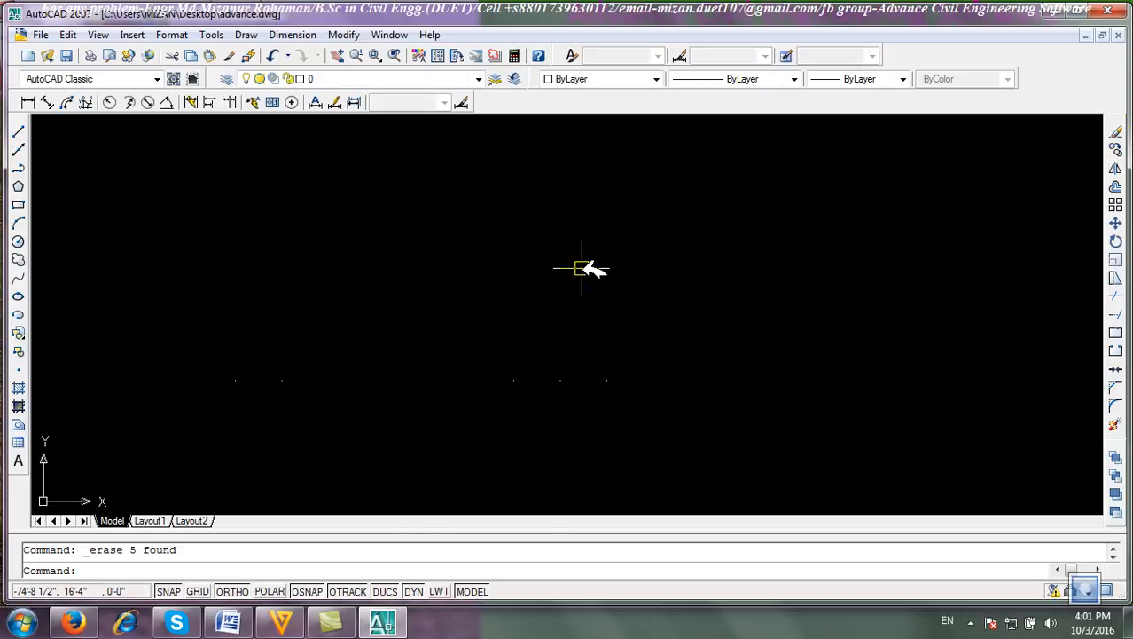
click(685, 442)
click(164, 256)
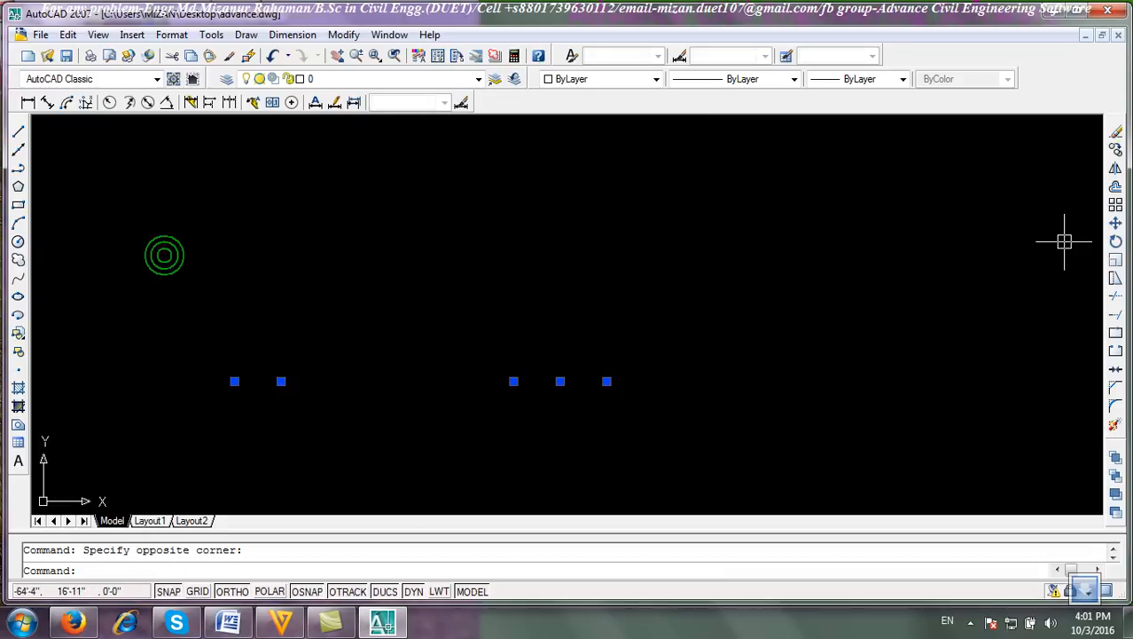
click(1116, 130)
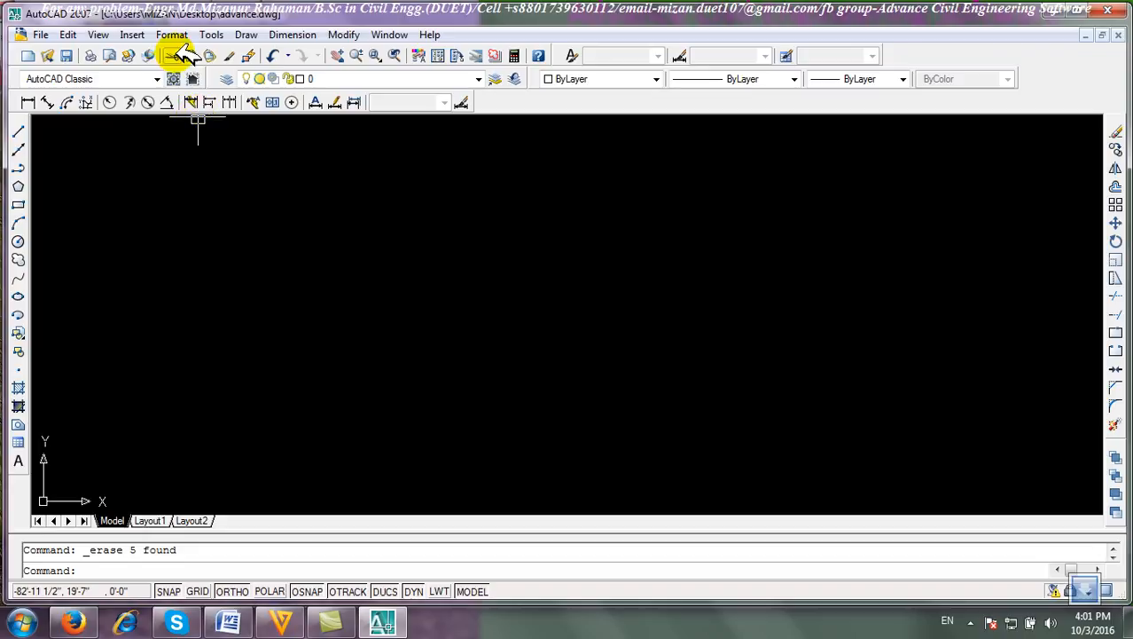
Draw a horizontal line 10' long.
click(18, 133)
click(272, 305)
text(10)
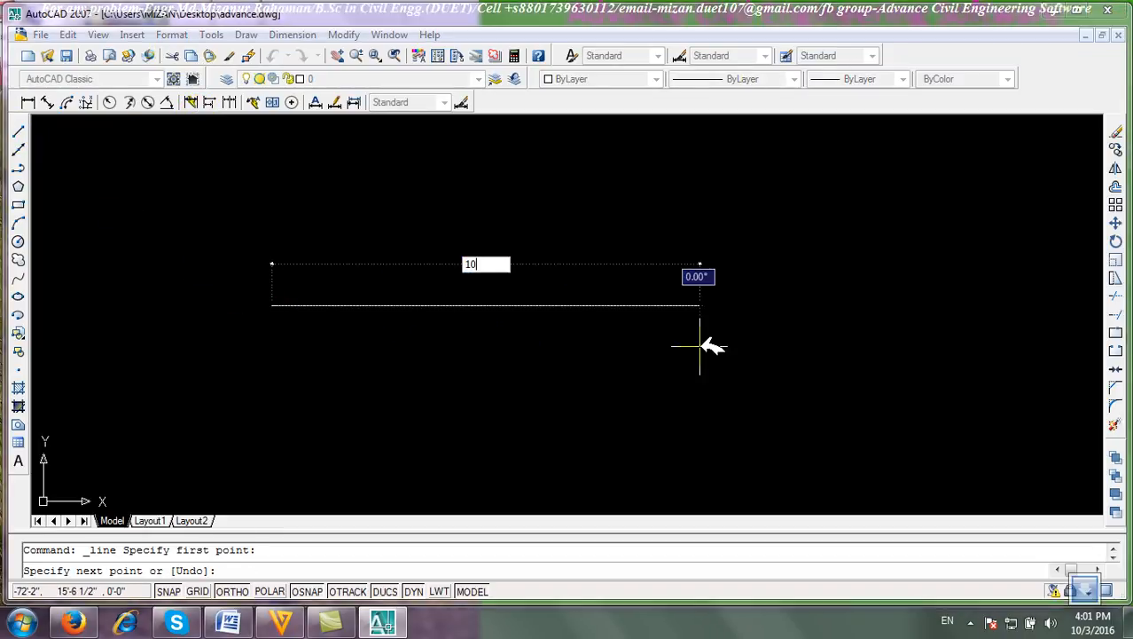
text(')
key(Return)
key(Return)
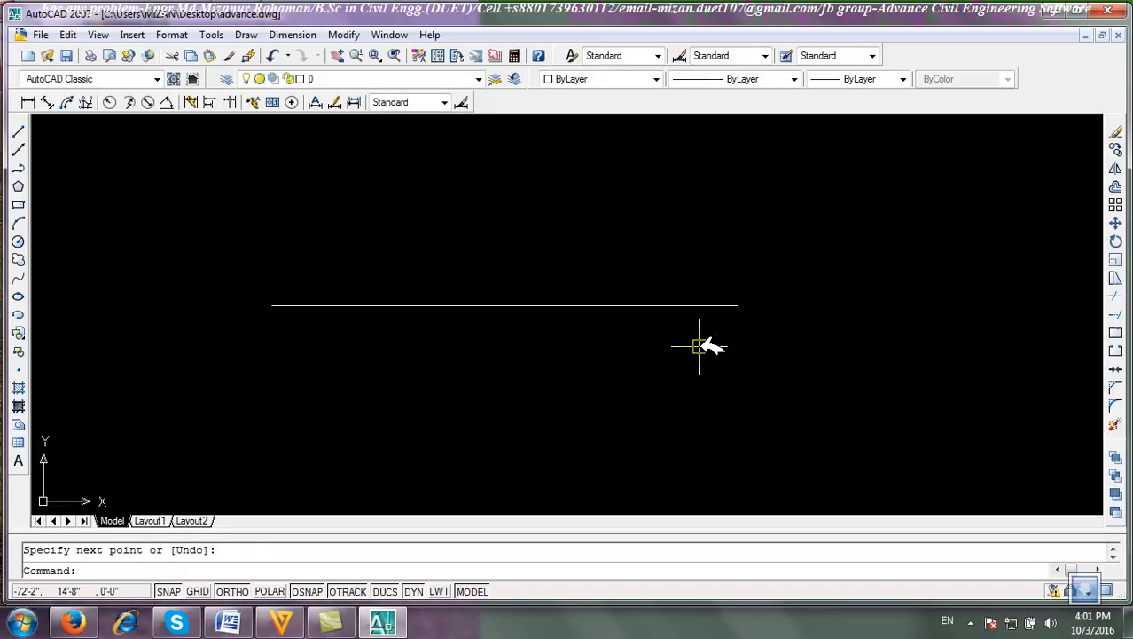
Measure the new line into 1.5' segments with the Measure command.
click(245, 35)
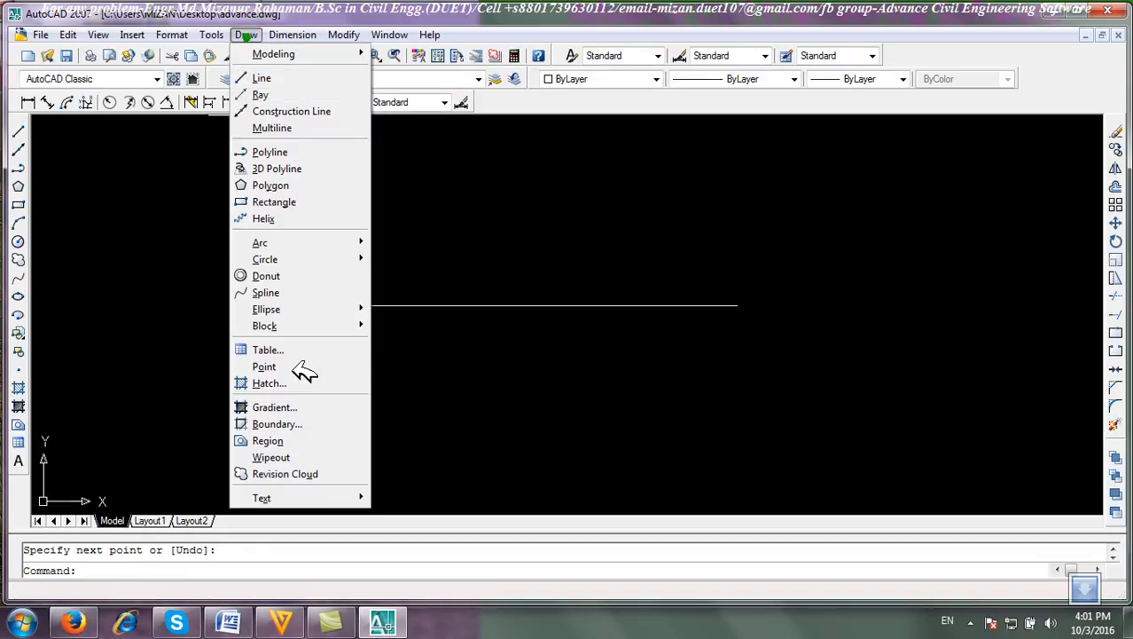
mouse_move(325, 366)
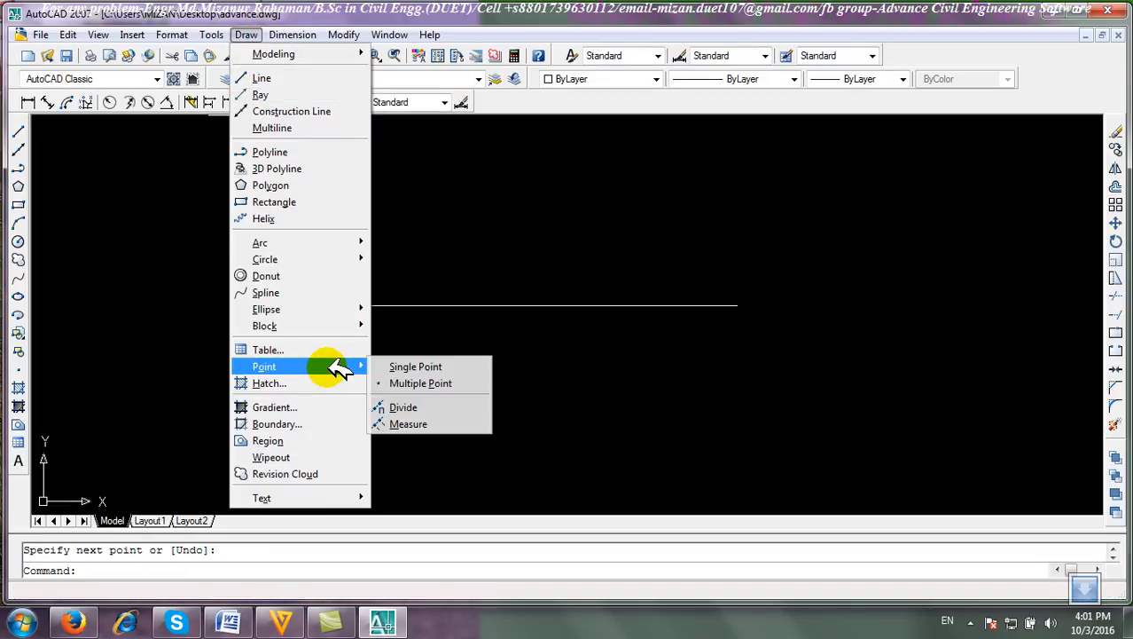
click(428, 423)
click(355, 305)
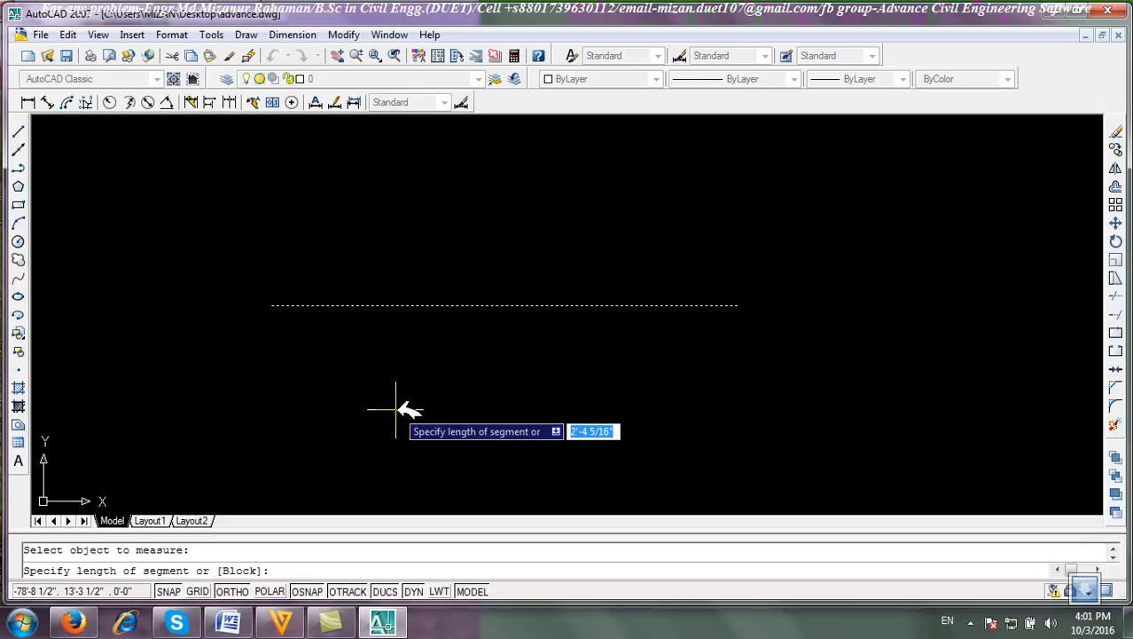
text(7)
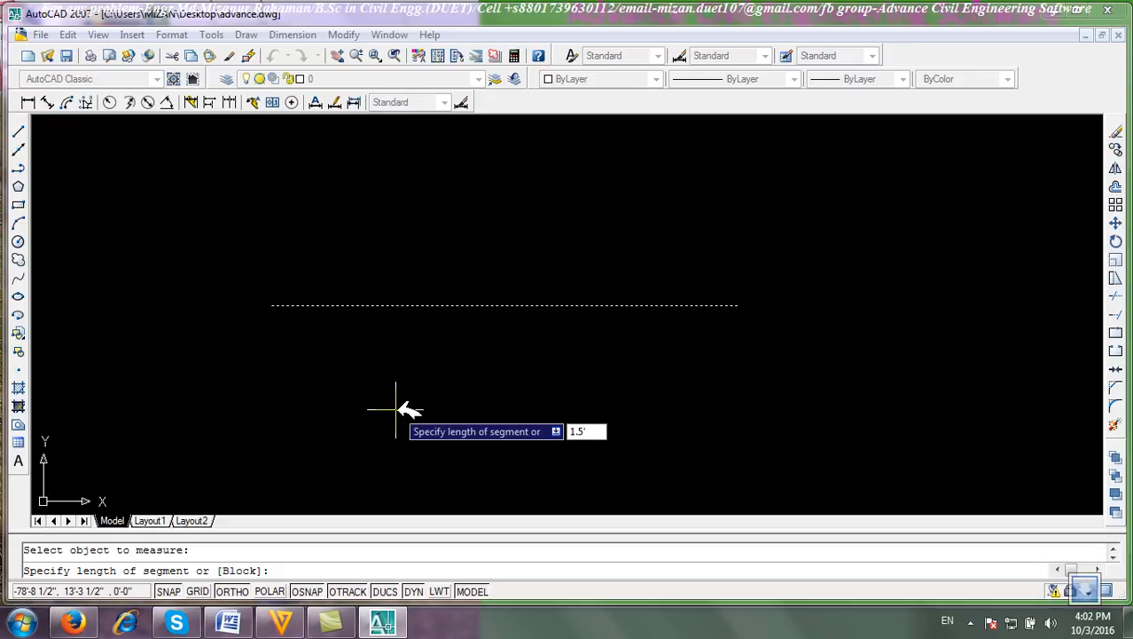
key(Return)
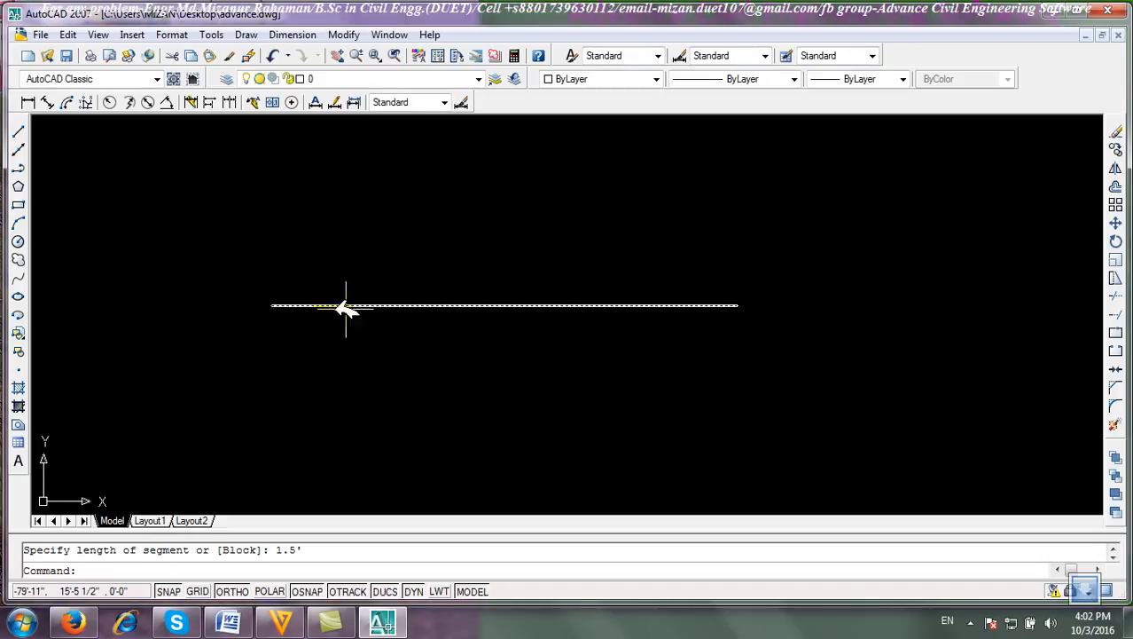
Draw a vertical line upward from the left end of the measured line.
click(18, 131)
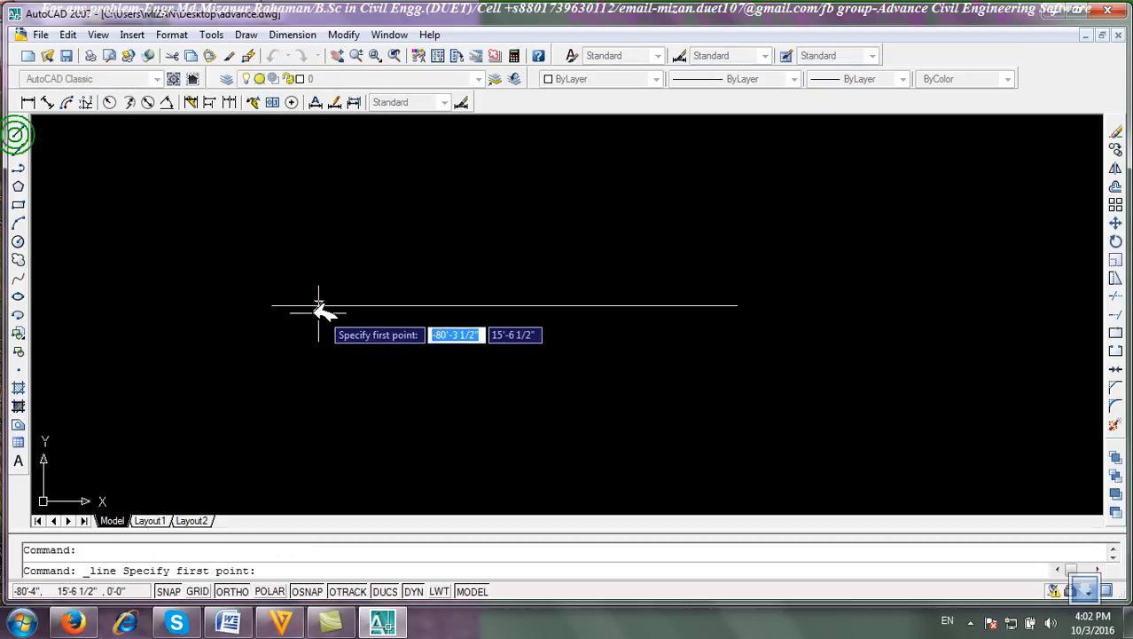
click(272, 304)
click(274, 202)
right_click(364, 206)
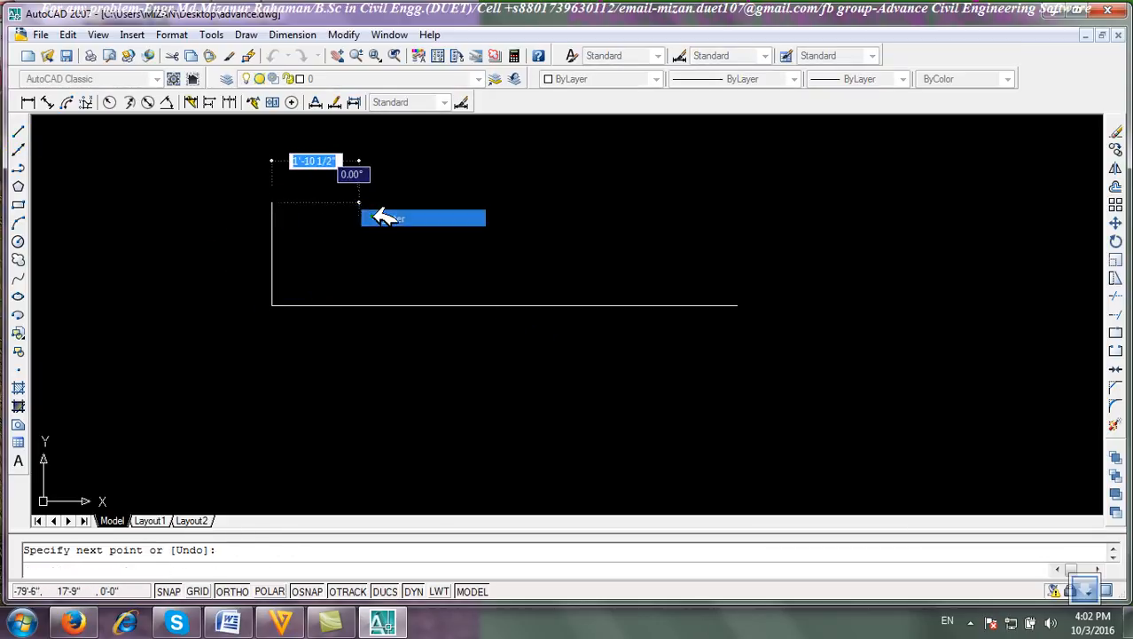
click(394, 217)
Copy the vertical line to each measured point and to the right end of the horizontal line.
click(1115, 149)
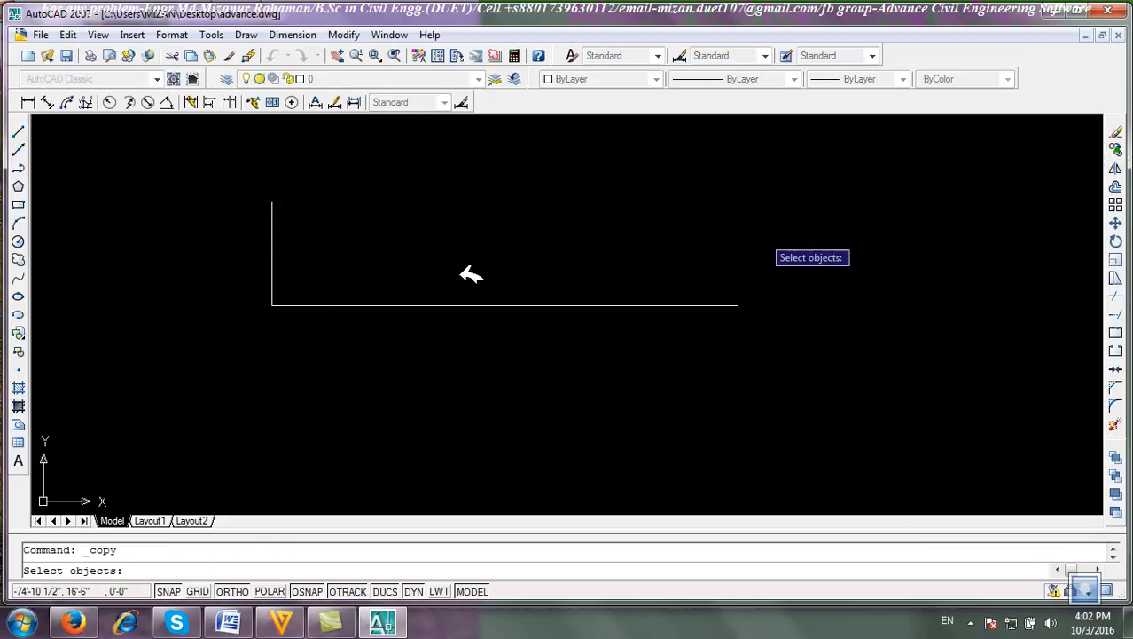
click(350, 271)
click(179, 179)
key(Return)
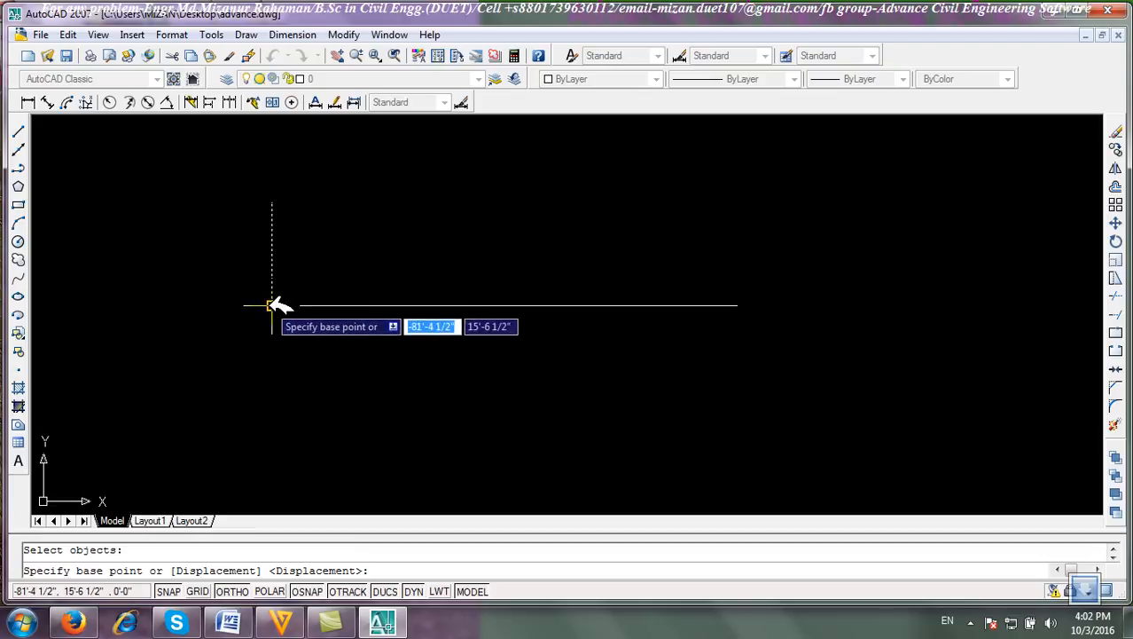
click(273, 305)
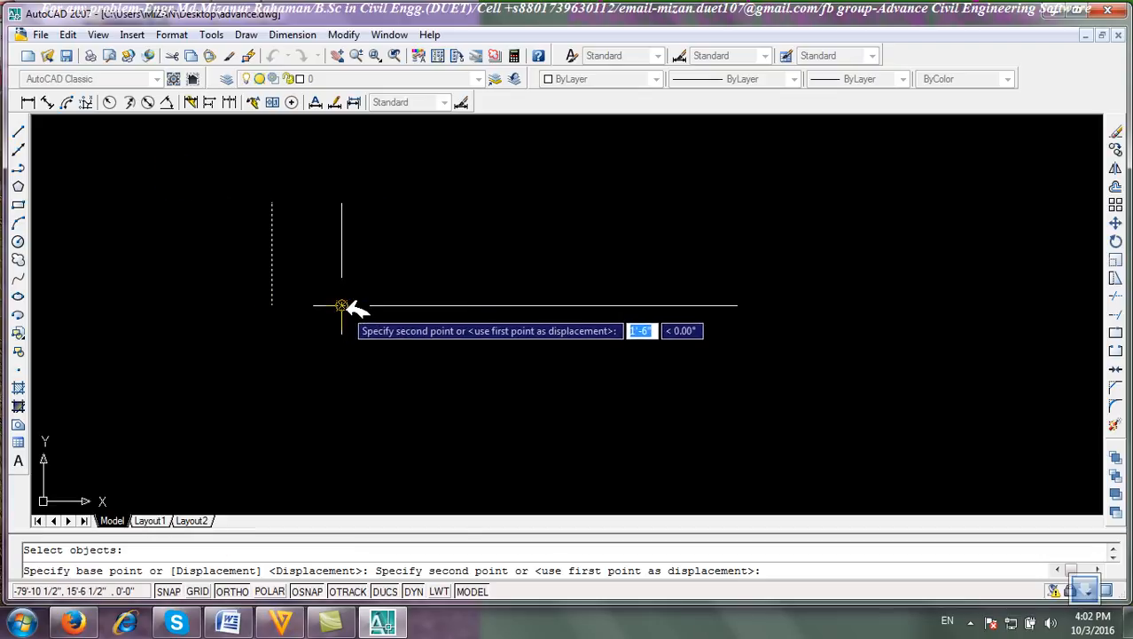
click(341, 306)
click(411, 306)
click(482, 306)
click(552, 306)
click(621, 306)
click(691, 306)
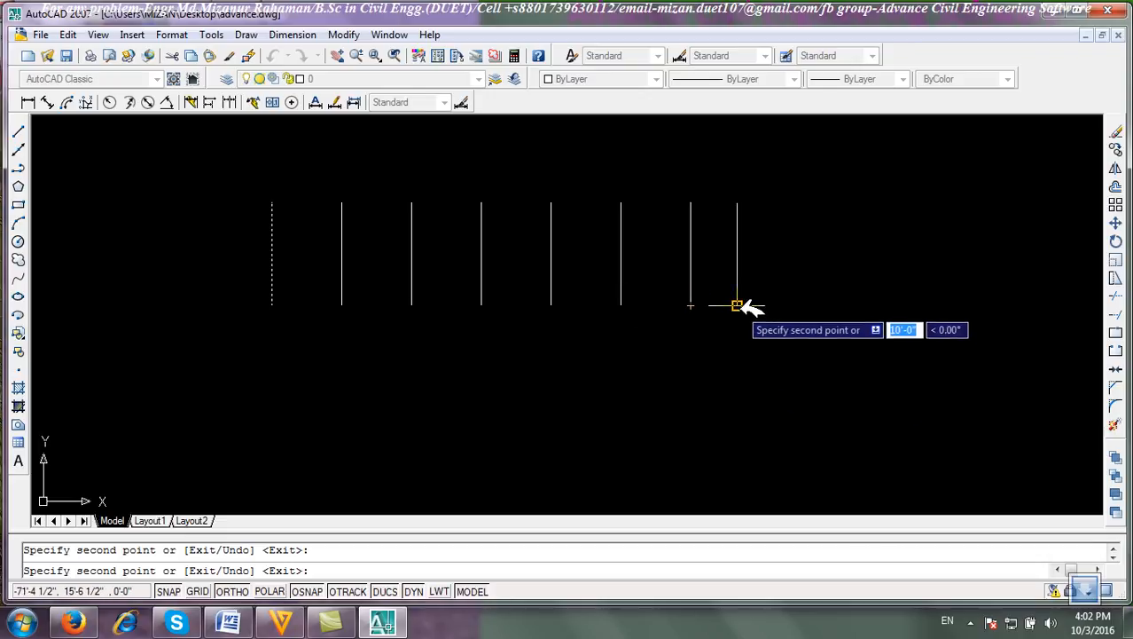
click(737, 306)
right_click(778, 304)
click(803, 311)
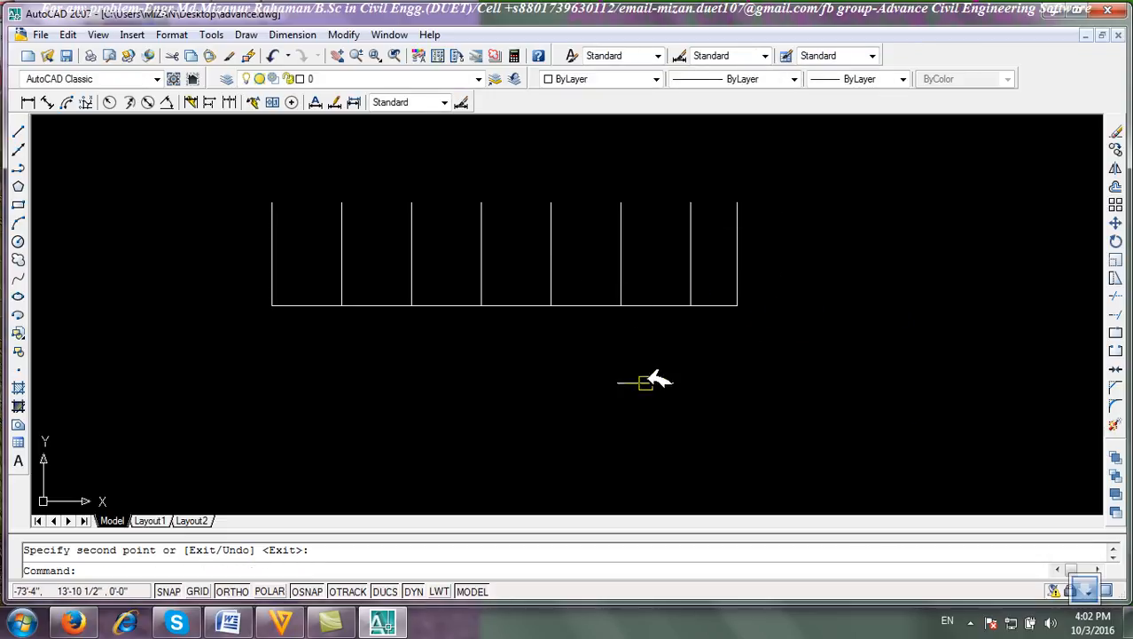
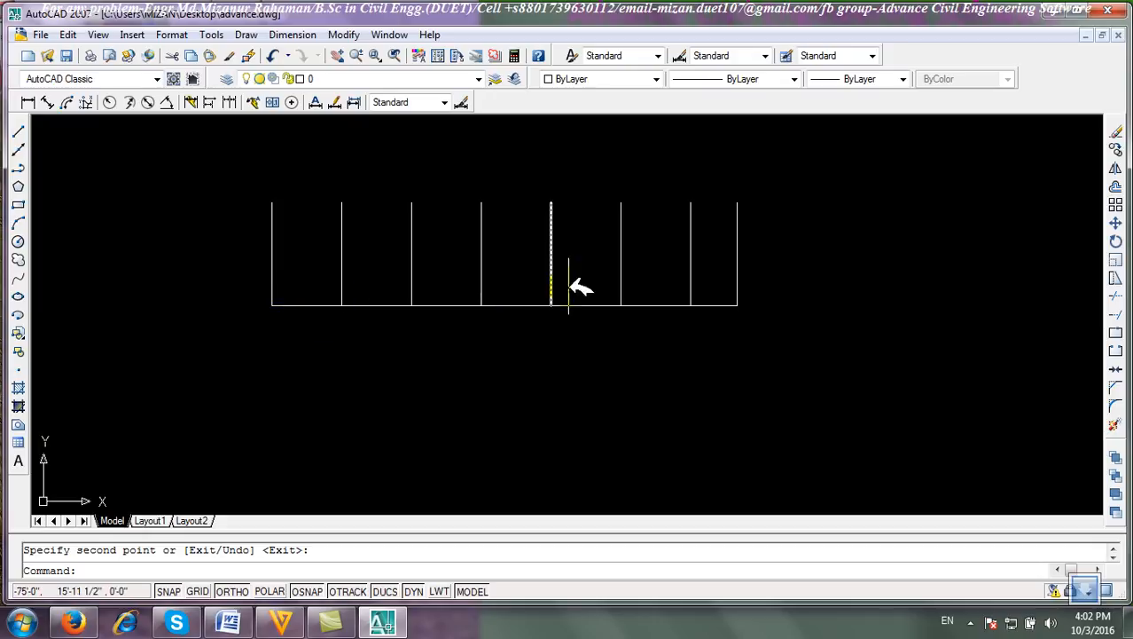
Select all the lines from the measuring example and erase them.
click(848, 385)
click(162, 246)
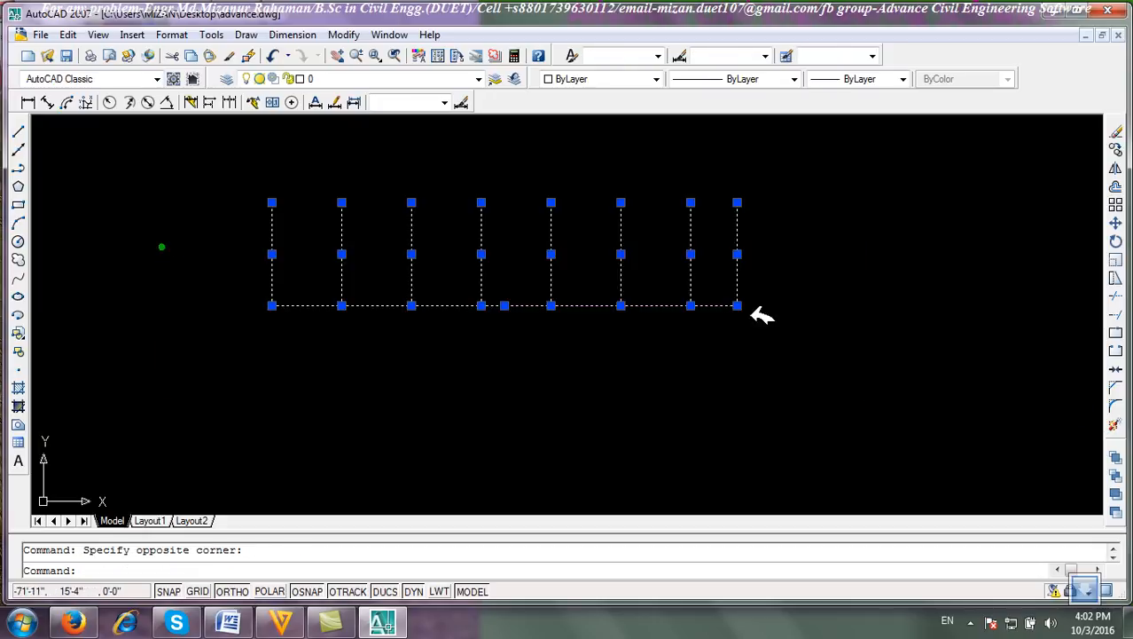
click(1115, 130)
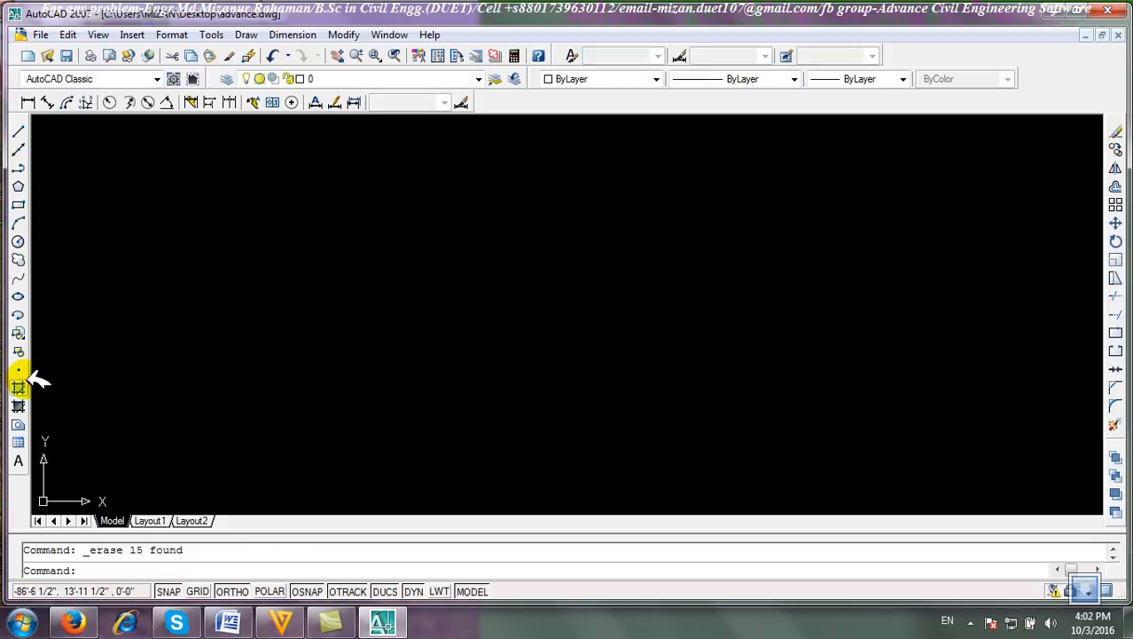
Draw a small circle with a radius of about 1' in the middle of the drawing area.
click(18, 240)
click(678, 409)
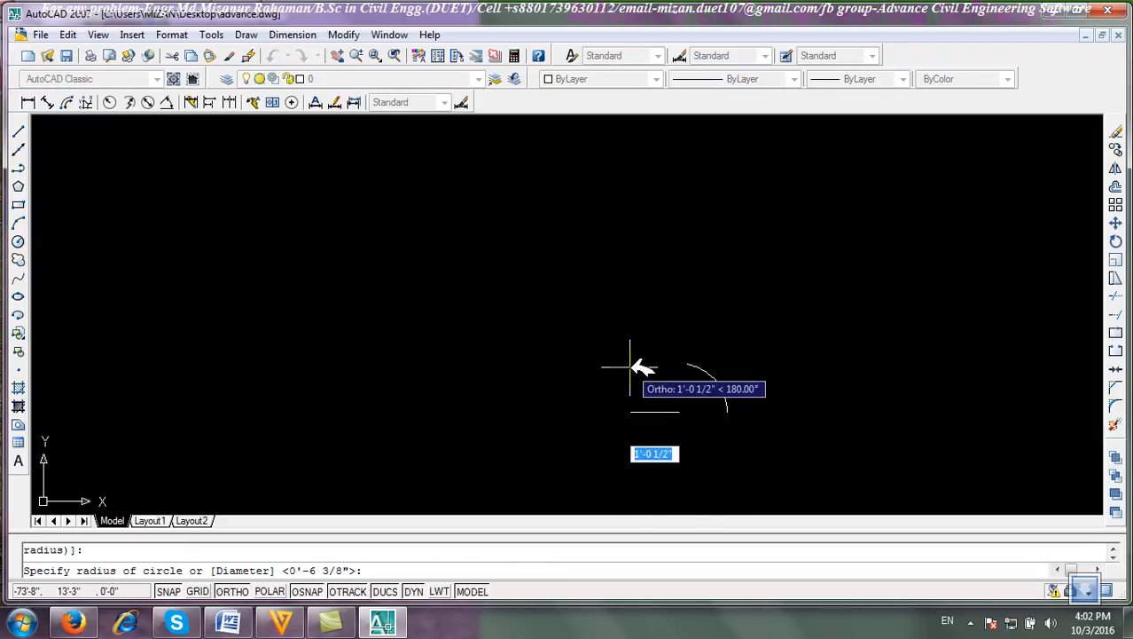
click(633, 364)
middle_drag(691, 400, 567, 268)
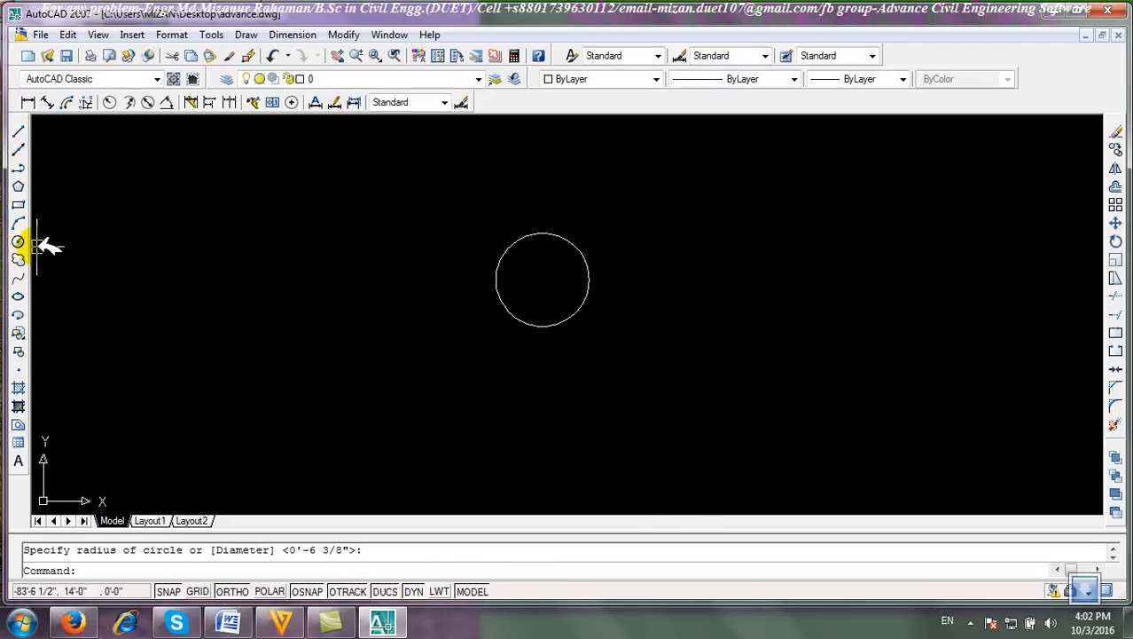
Draw a larger circle of about 2'-4" radius concentric with the small circle.
click(17, 239)
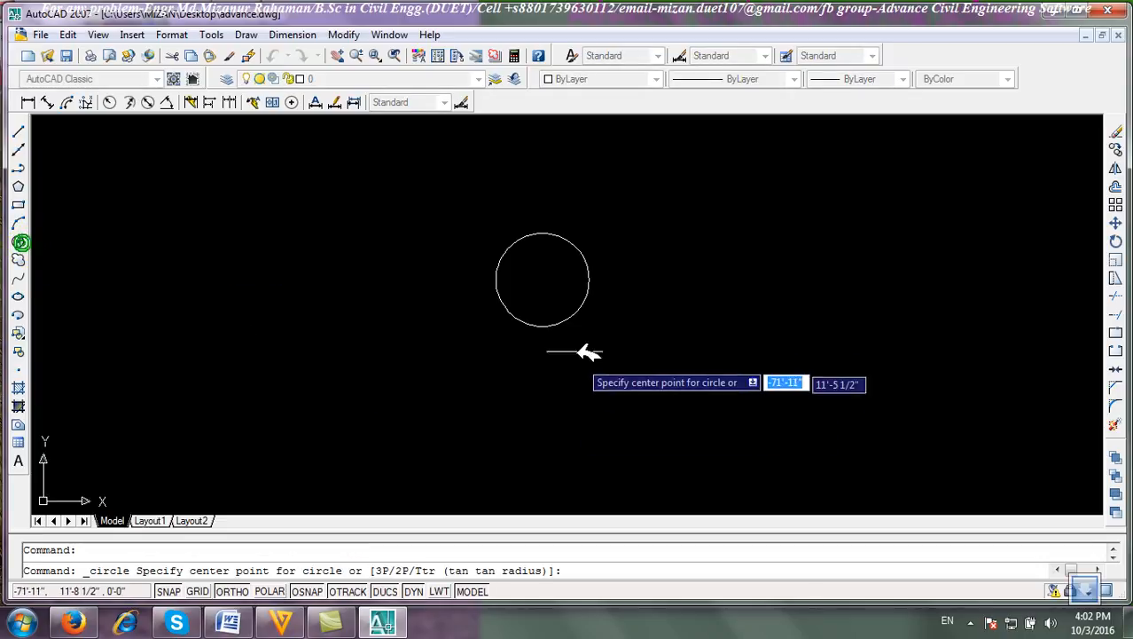
click(543, 280)
click(499, 169)
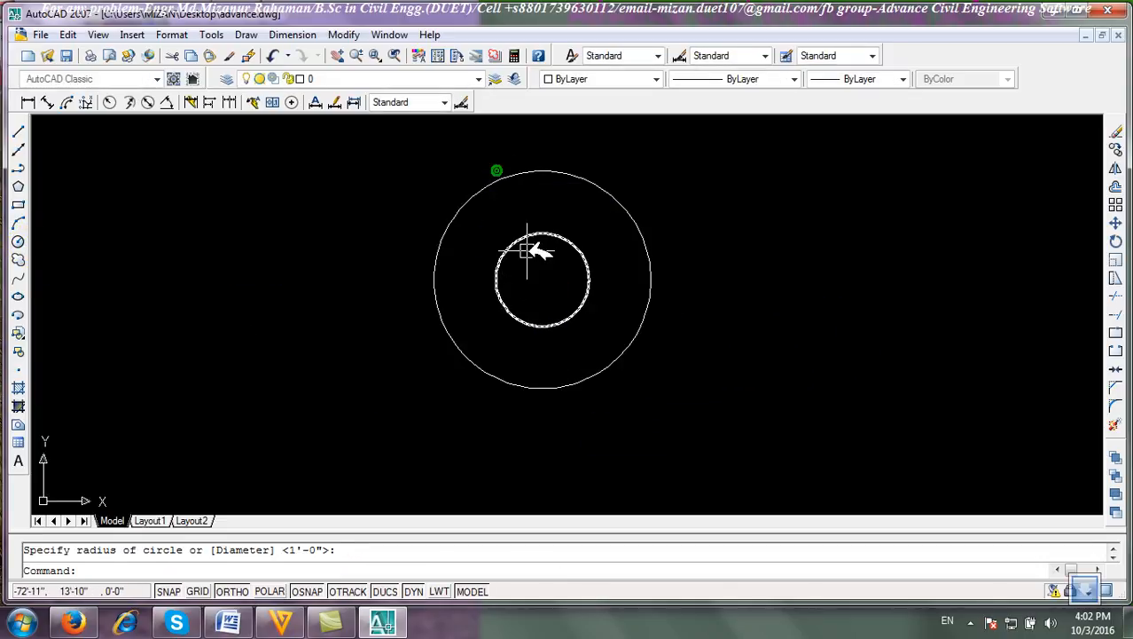
Draw a third concentric circle with a radius of about 3' around the other two.
click(18, 239)
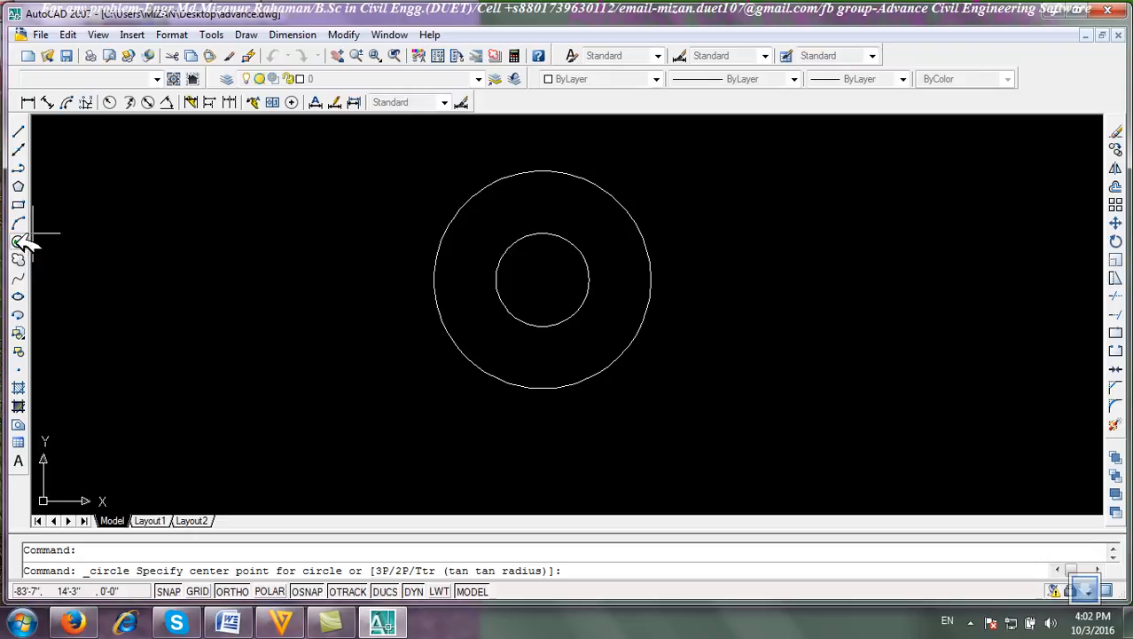
click(543, 280)
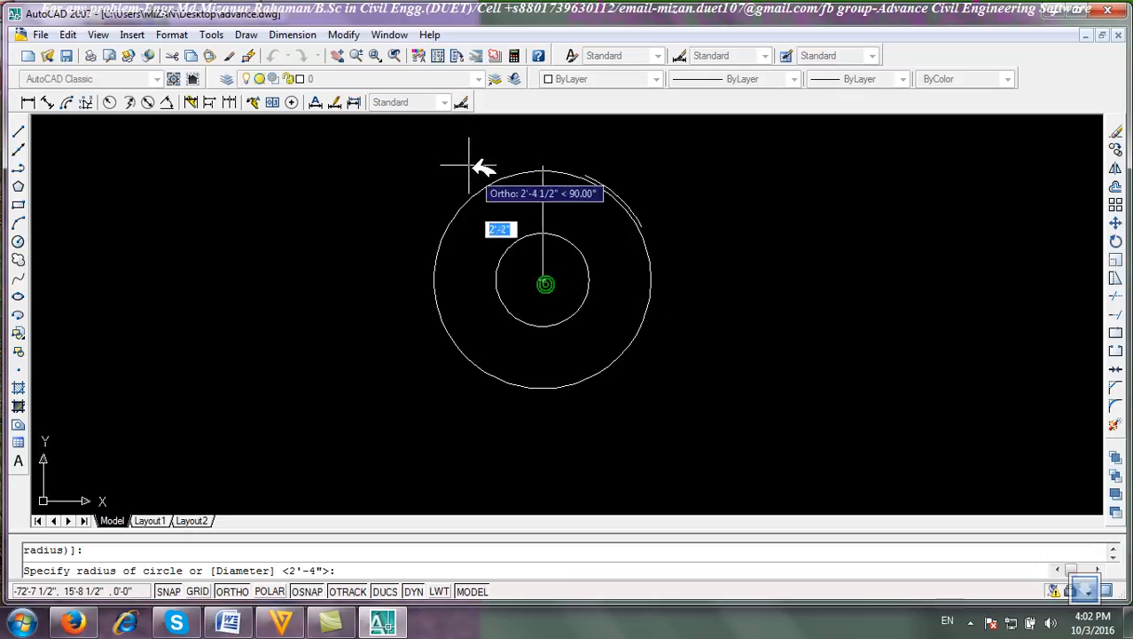
click(551, 132)
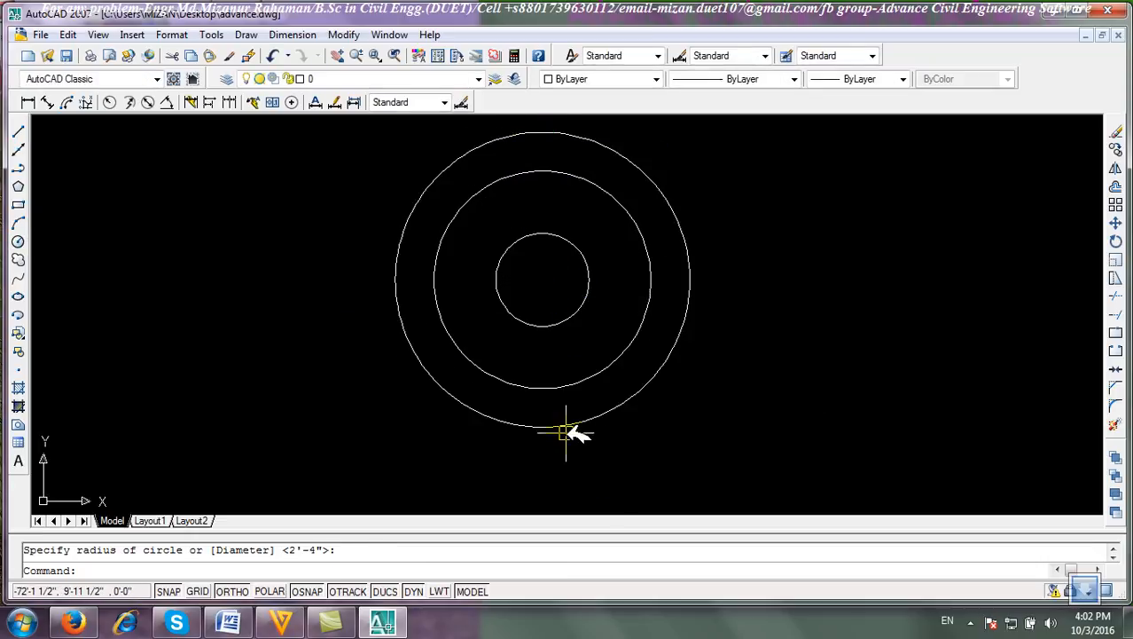
Start the Hatch command and choose the predefined AR-CONC pattern from the hatch pattern palette.
click(18, 388)
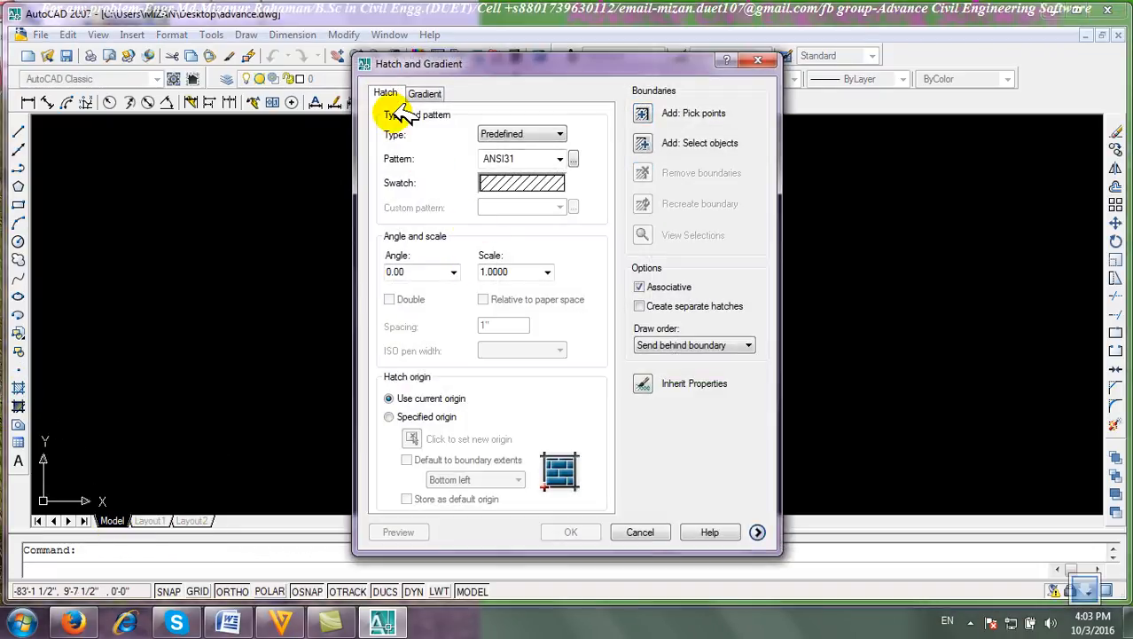
click(530, 133)
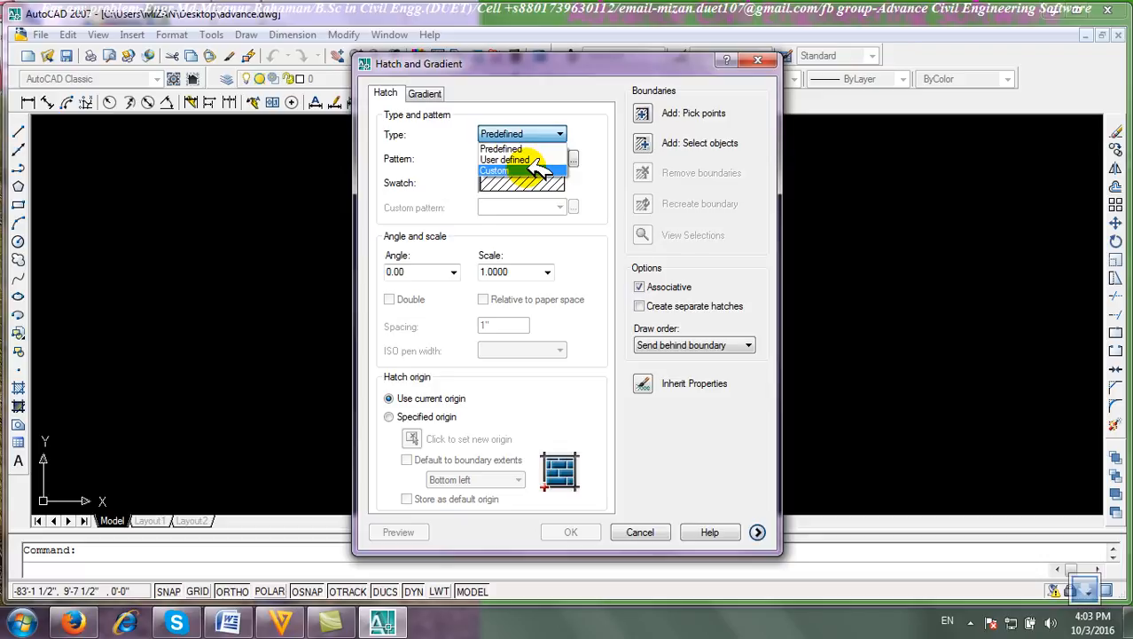
click(521, 149)
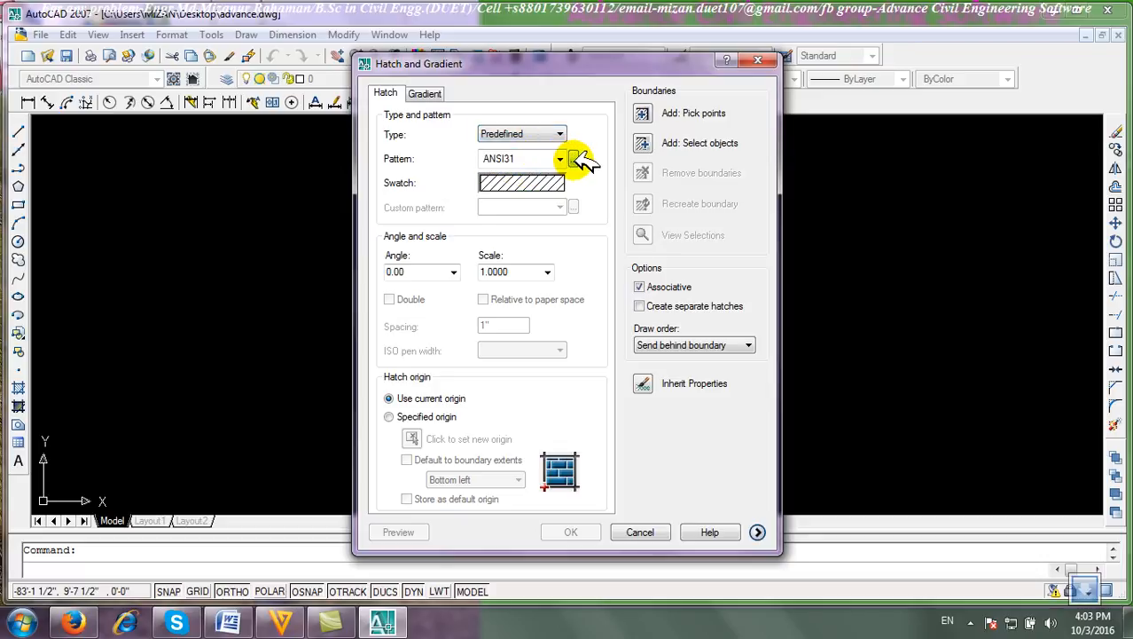
click(575, 158)
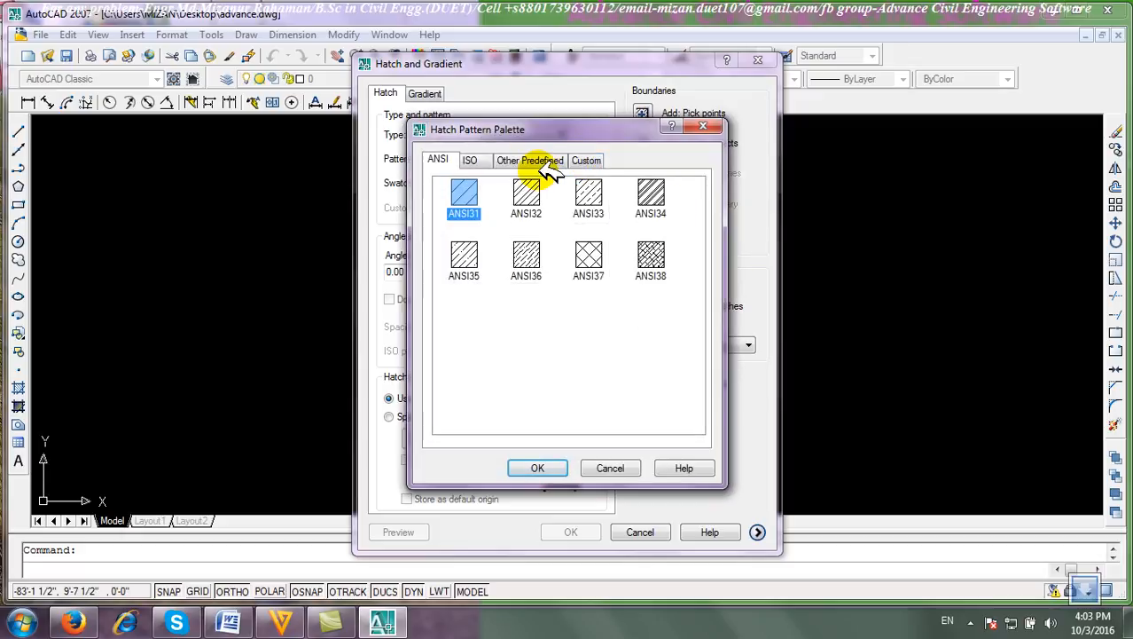
click(550, 163)
click(589, 163)
click(525, 159)
click(473, 159)
click(530, 161)
click(650, 257)
click(545, 463)
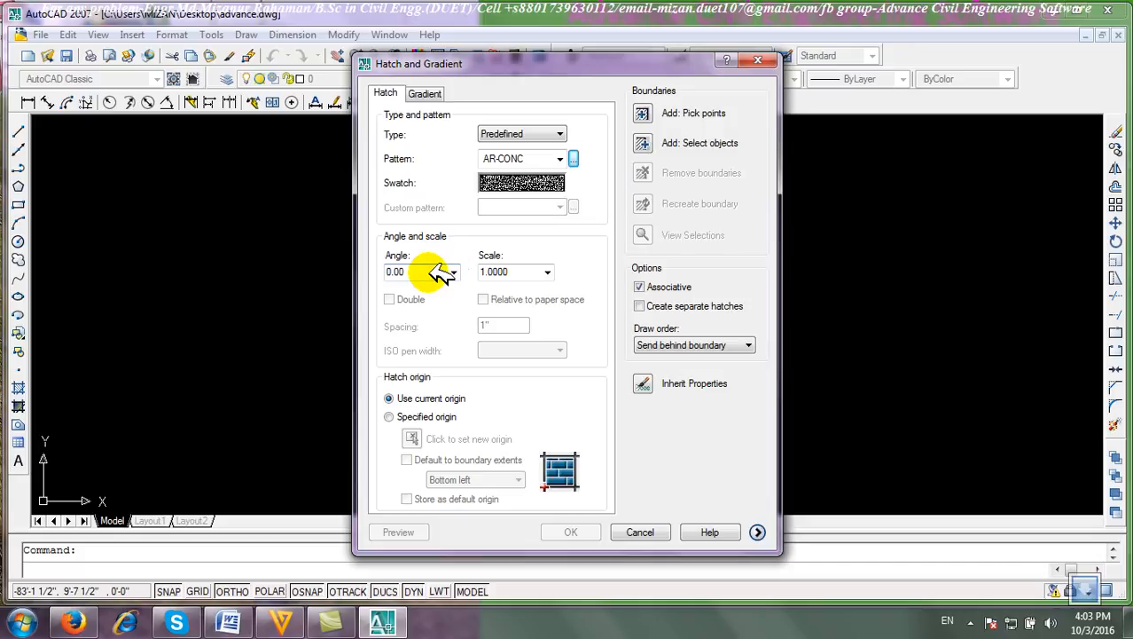
Hatch the ring between the outer and middle circles by picking an internal point, previewing and accepting it.
click(638, 113)
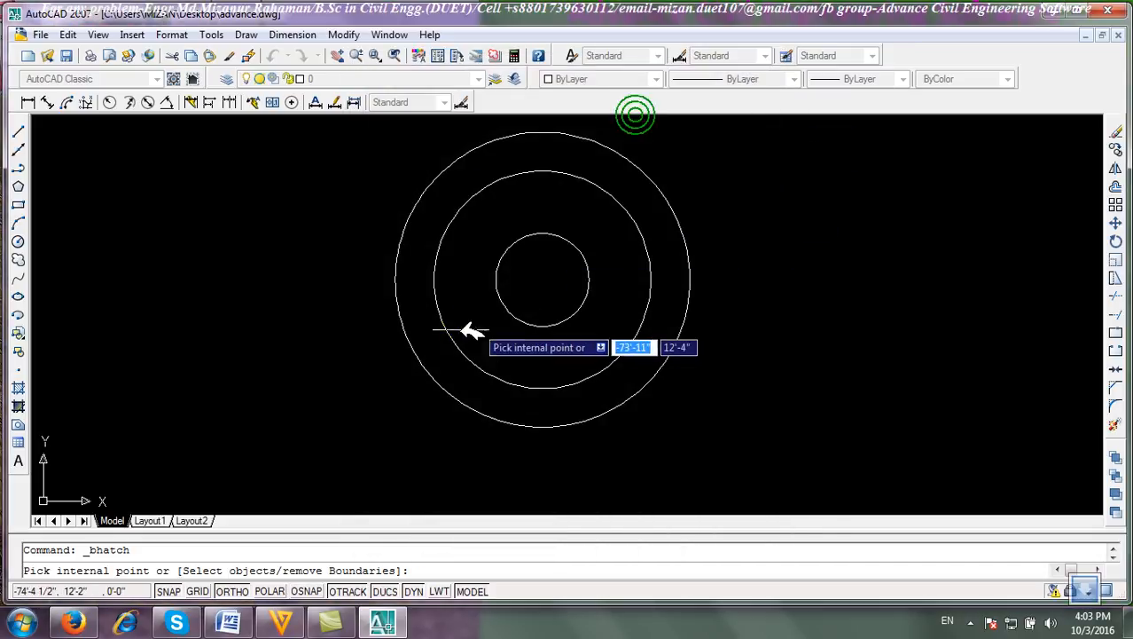
click(416, 257)
right_click(417, 259)
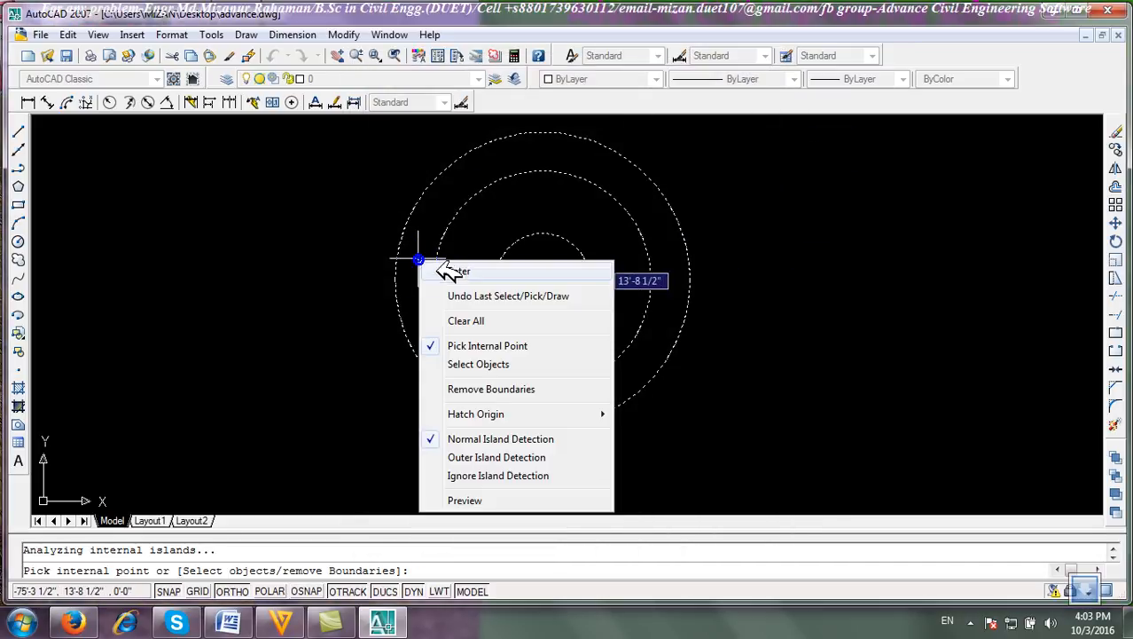
click(439, 270)
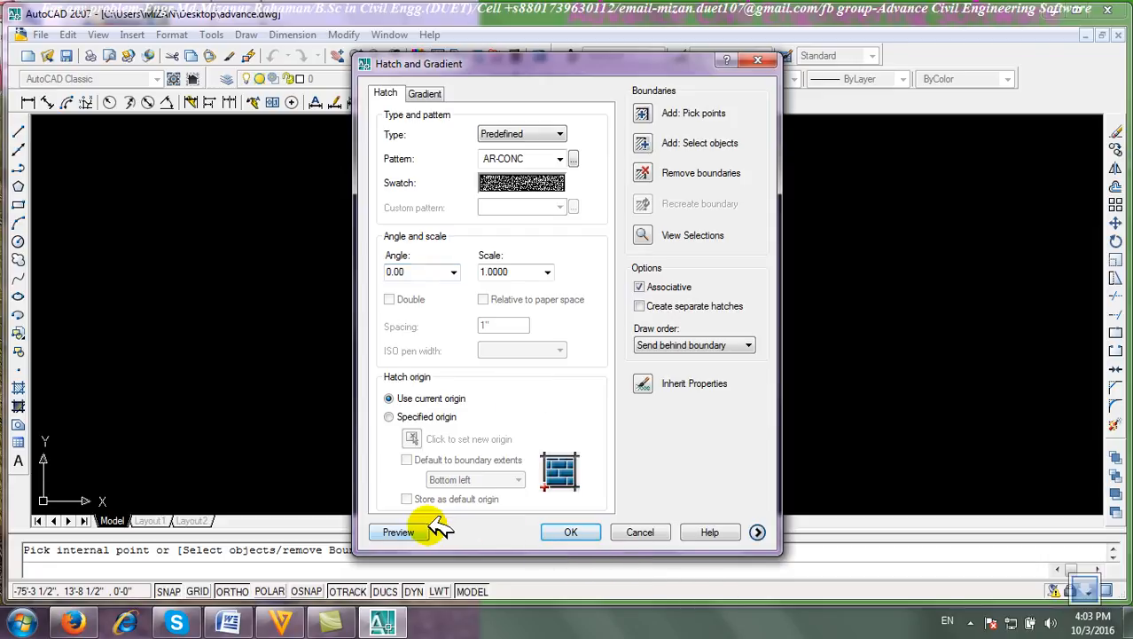
click(398, 532)
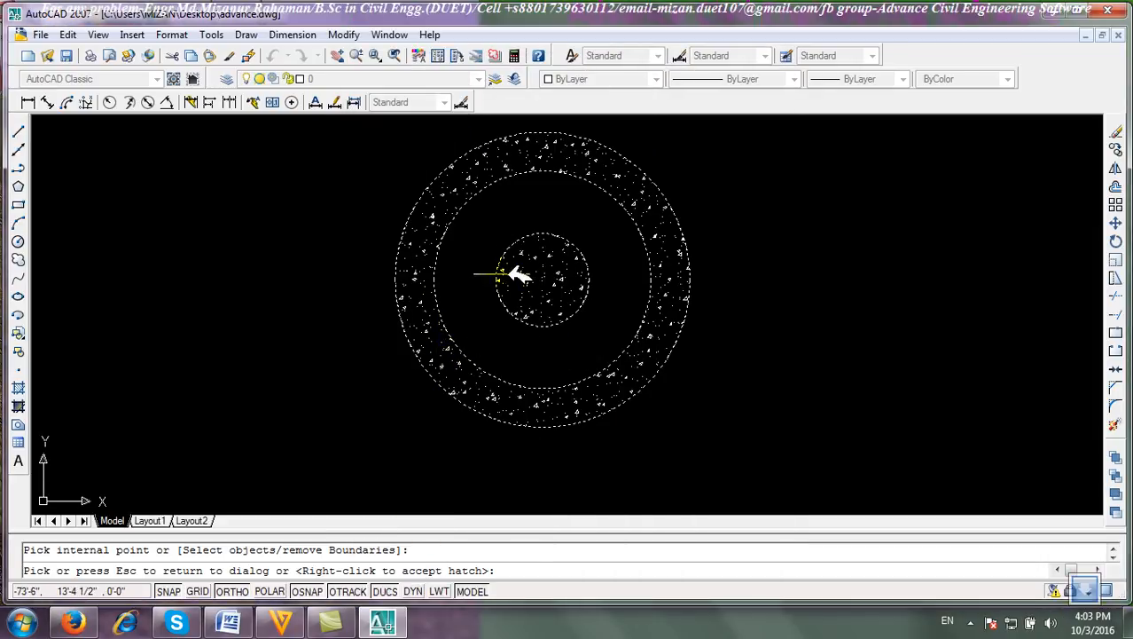
right_click(446, 264)
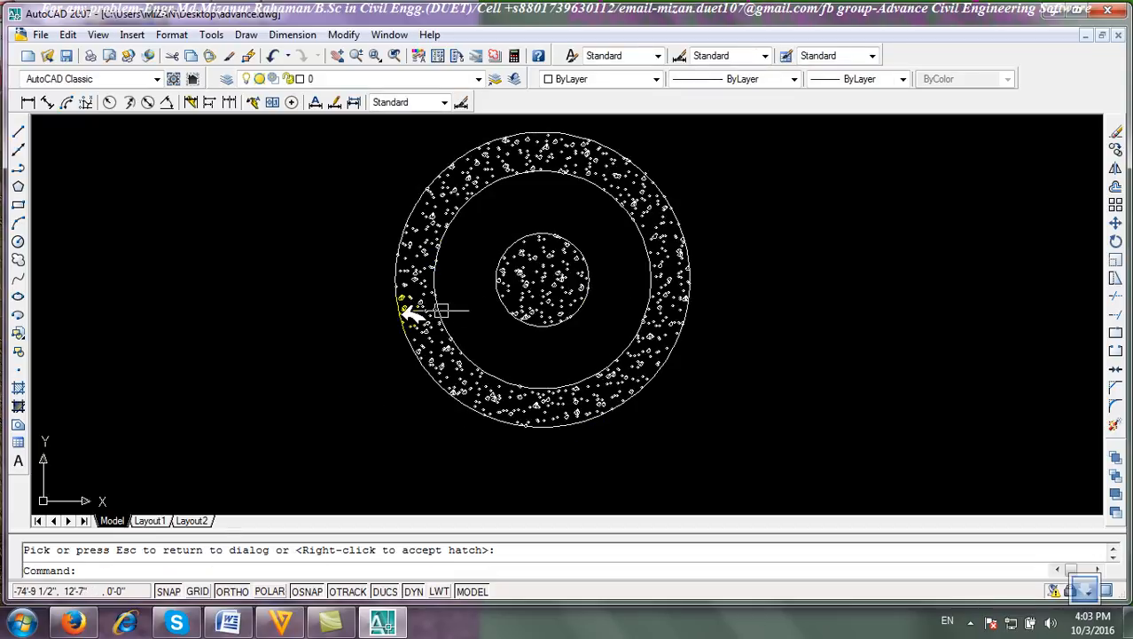
Select the new hatch and erase it.
right_click(450, 189)
click(450, 190)
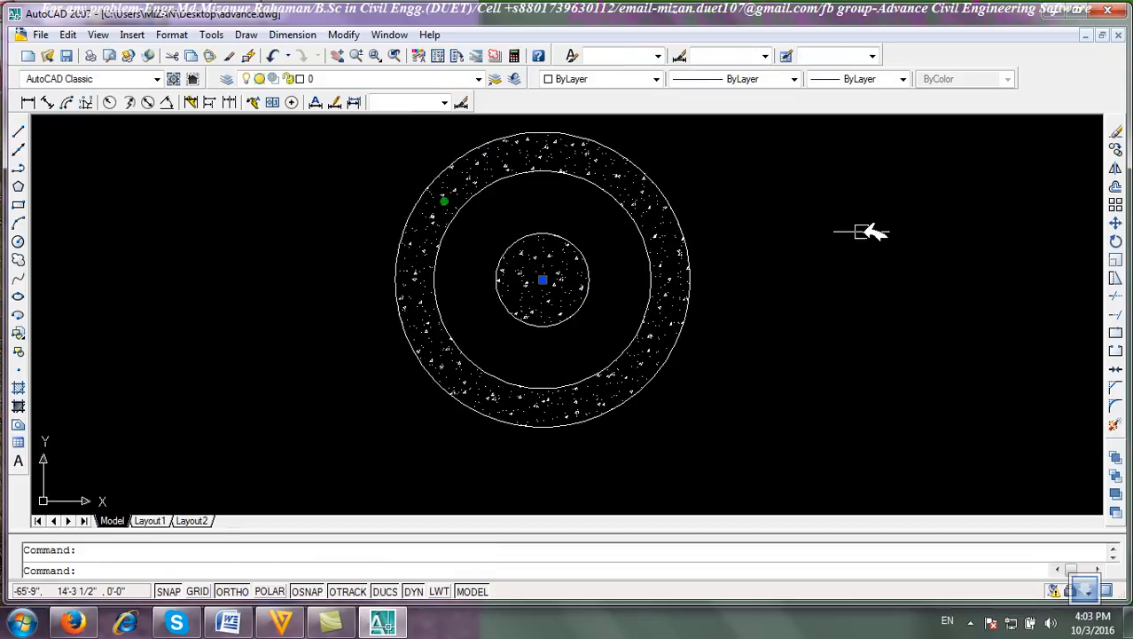
click(1116, 131)
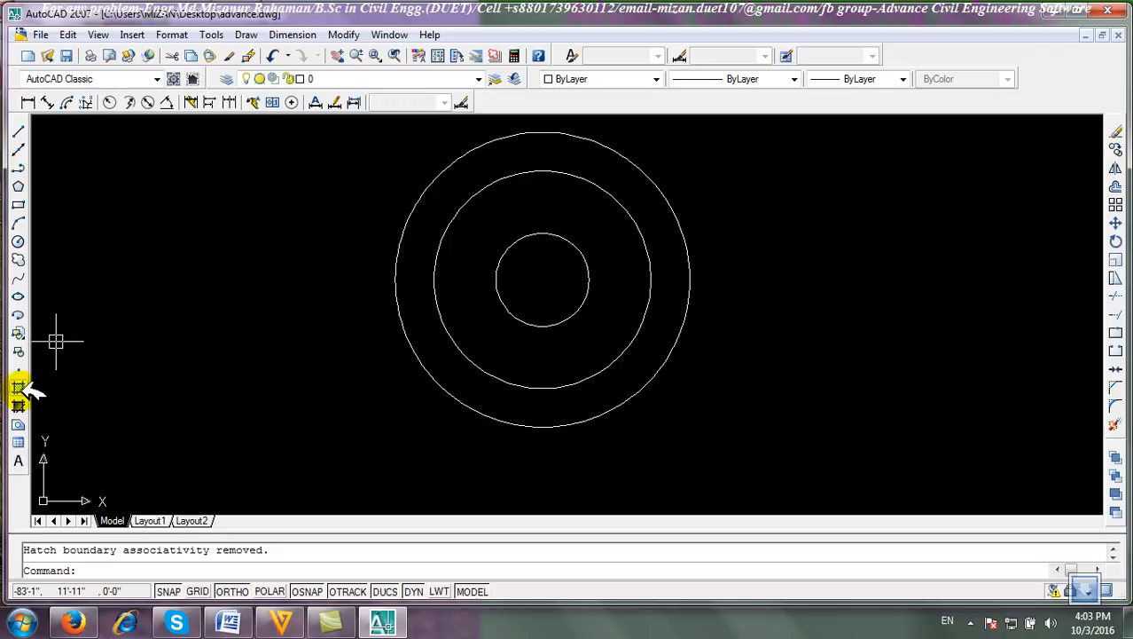
Hatch the outer ring with the Ignore island display style, then select and erase that hatch.
click(21, 388)
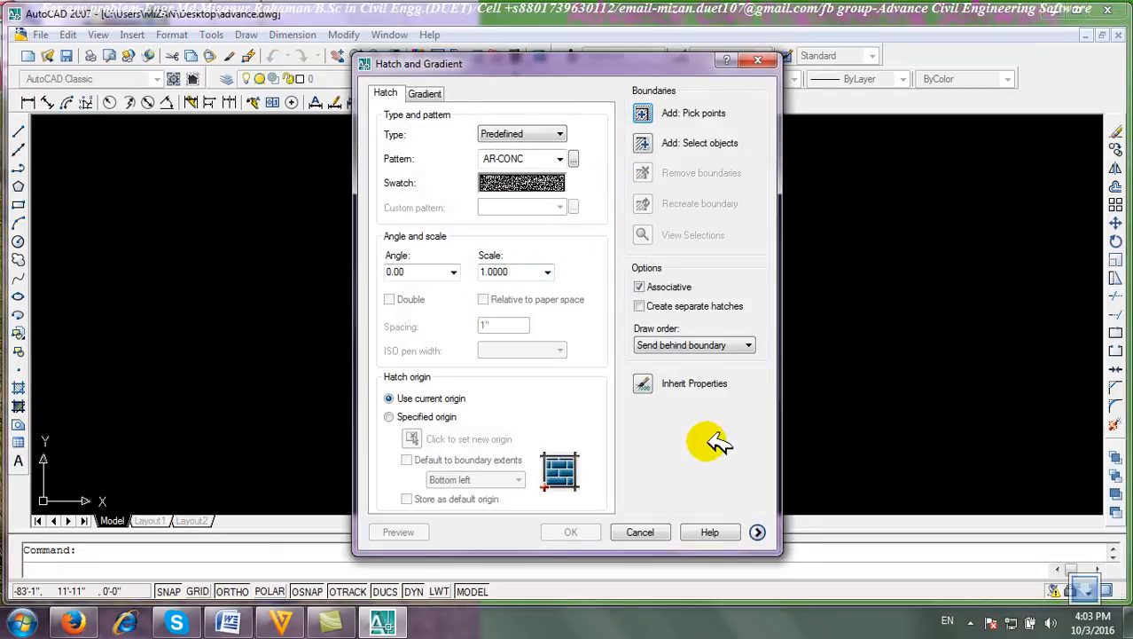
click(758, 532)
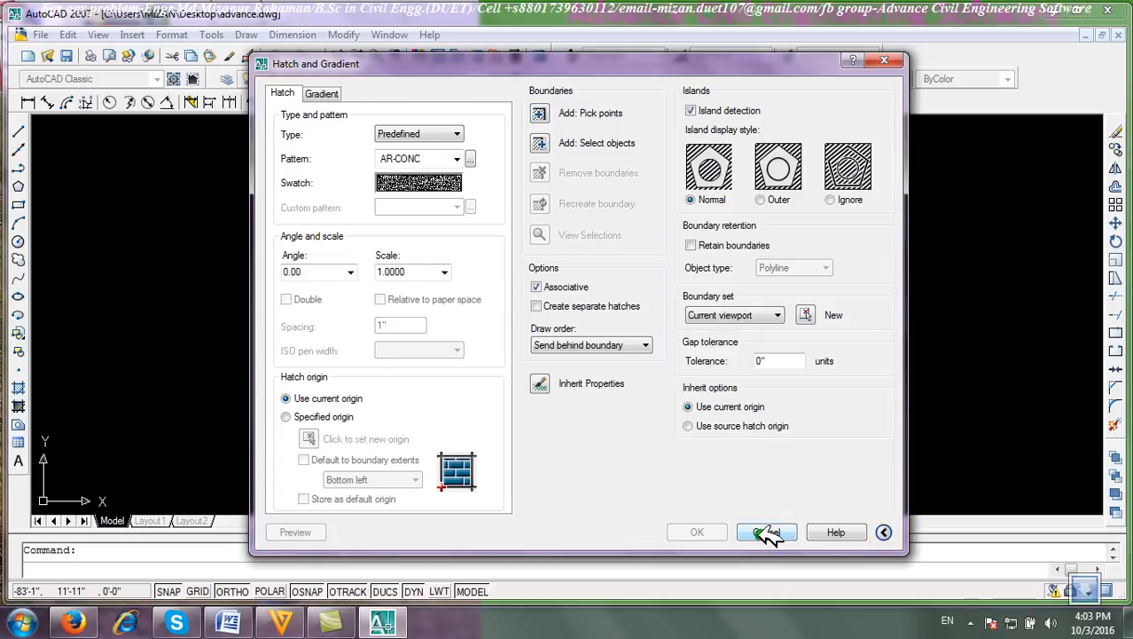
click(830, 200)
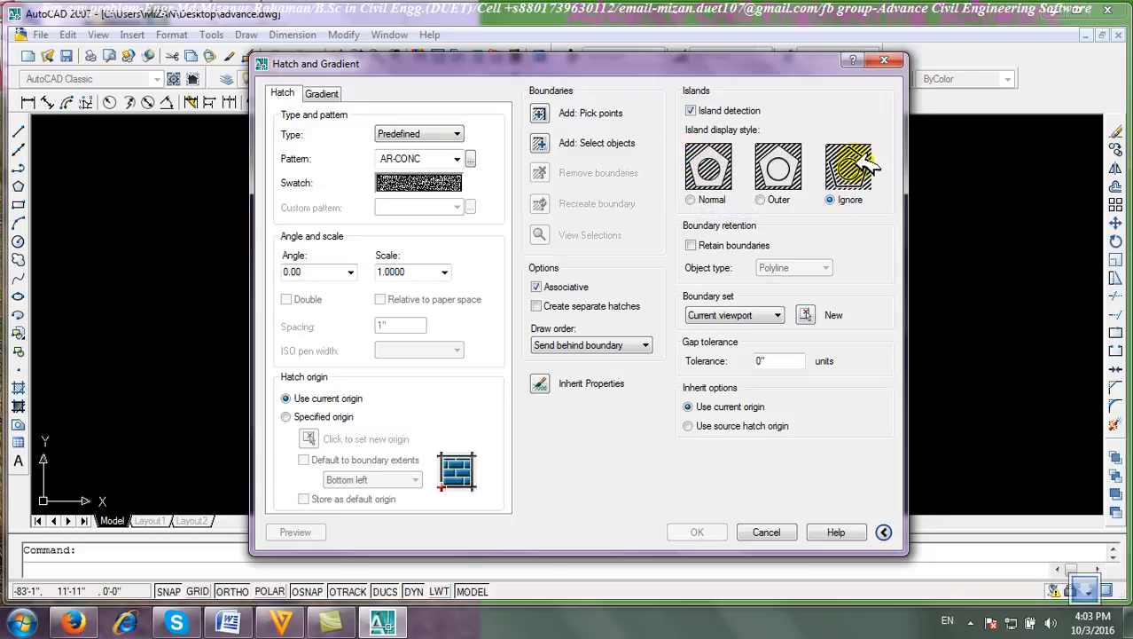
click(548, 113)
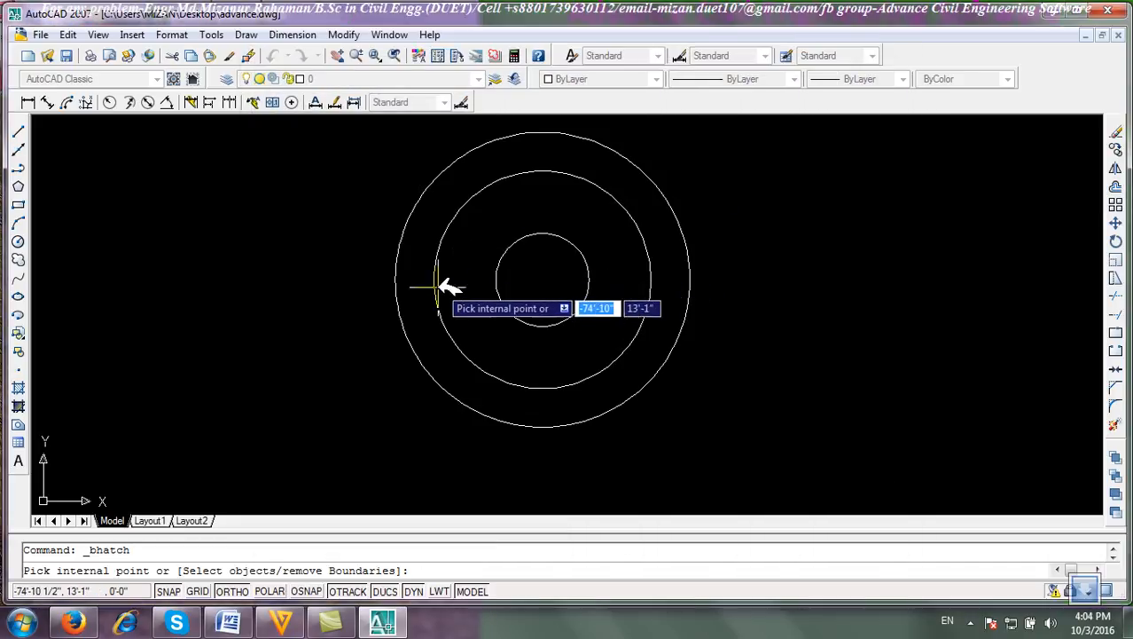
click(420, 253)
right_click(449, 213)
click(465, 217)
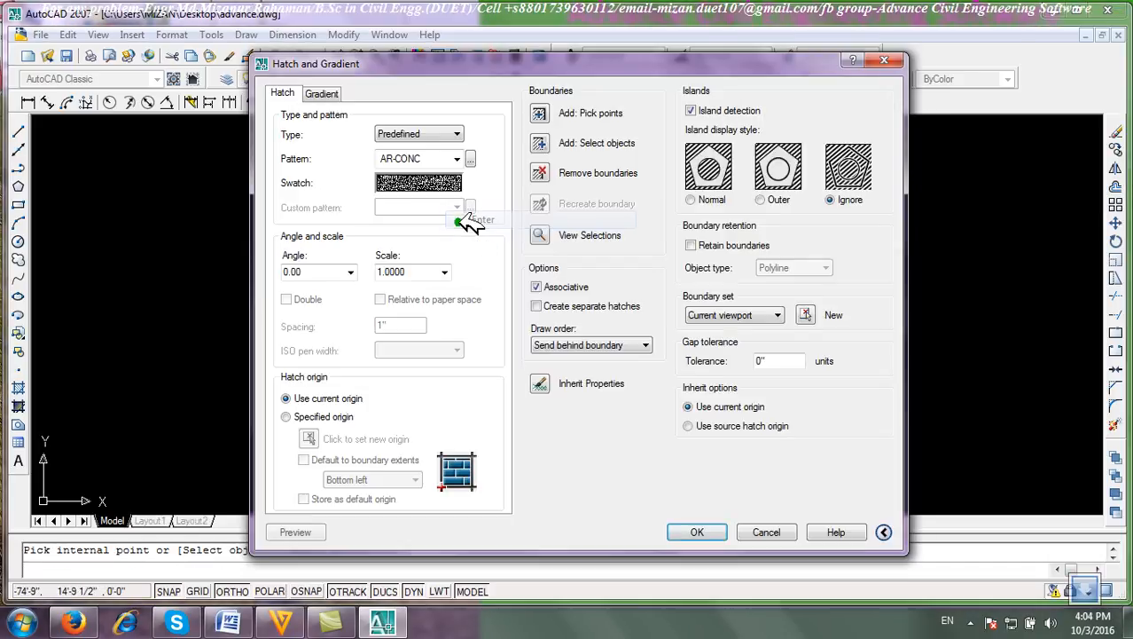
click(697, 531)
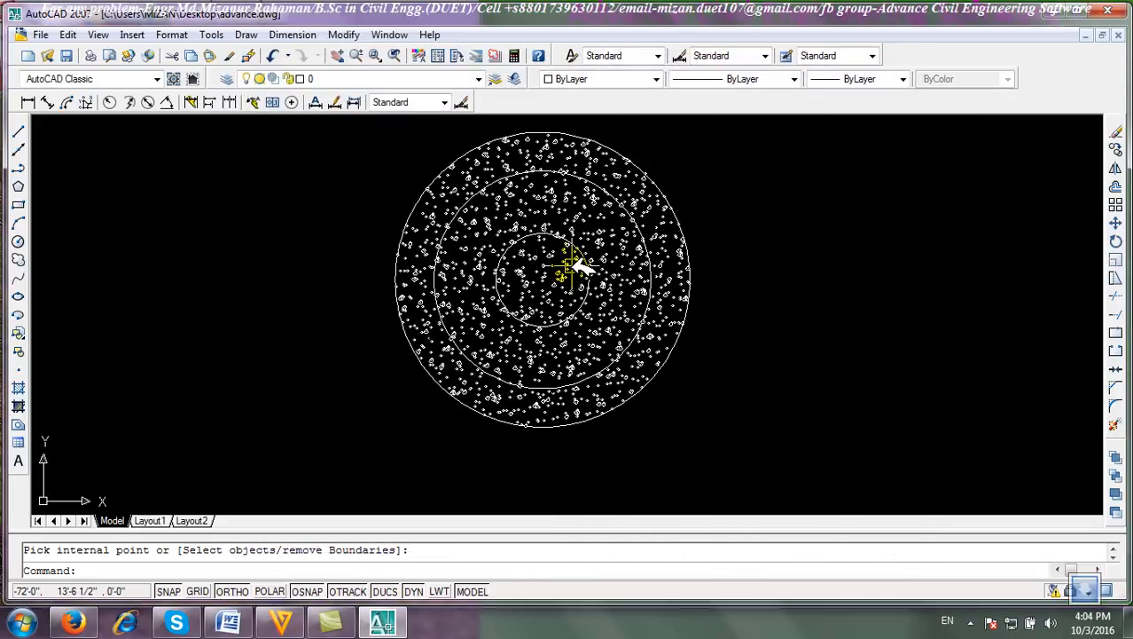
click(566, 198)
click(1115, 133)
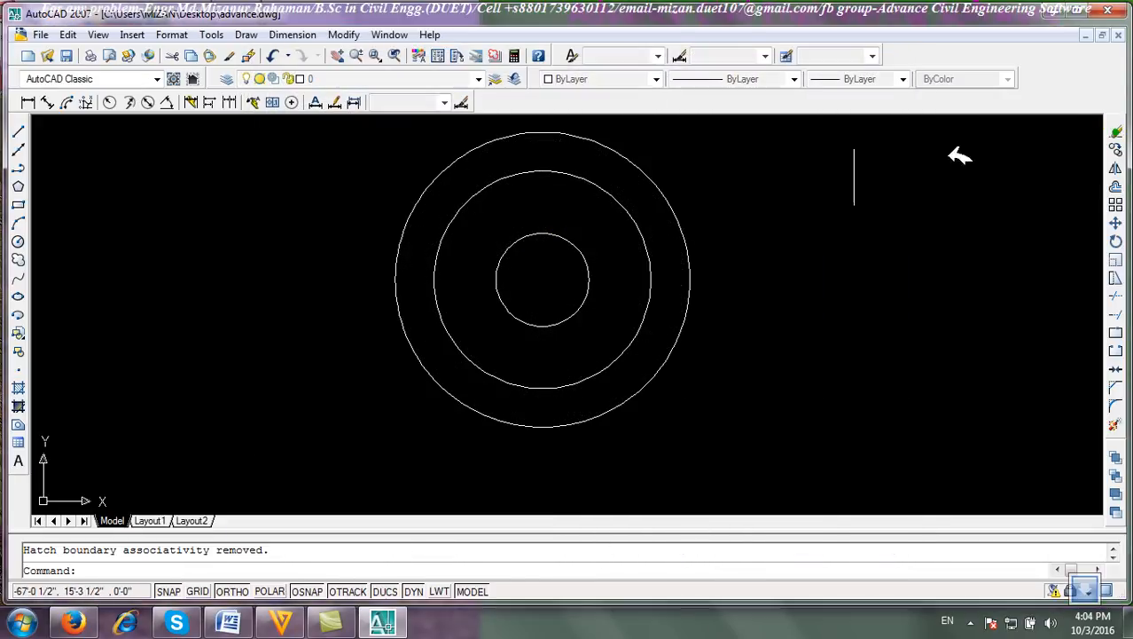
Hatch the outer ring with the Outer island display style, then select and erase that hatch.
click(21, 389)
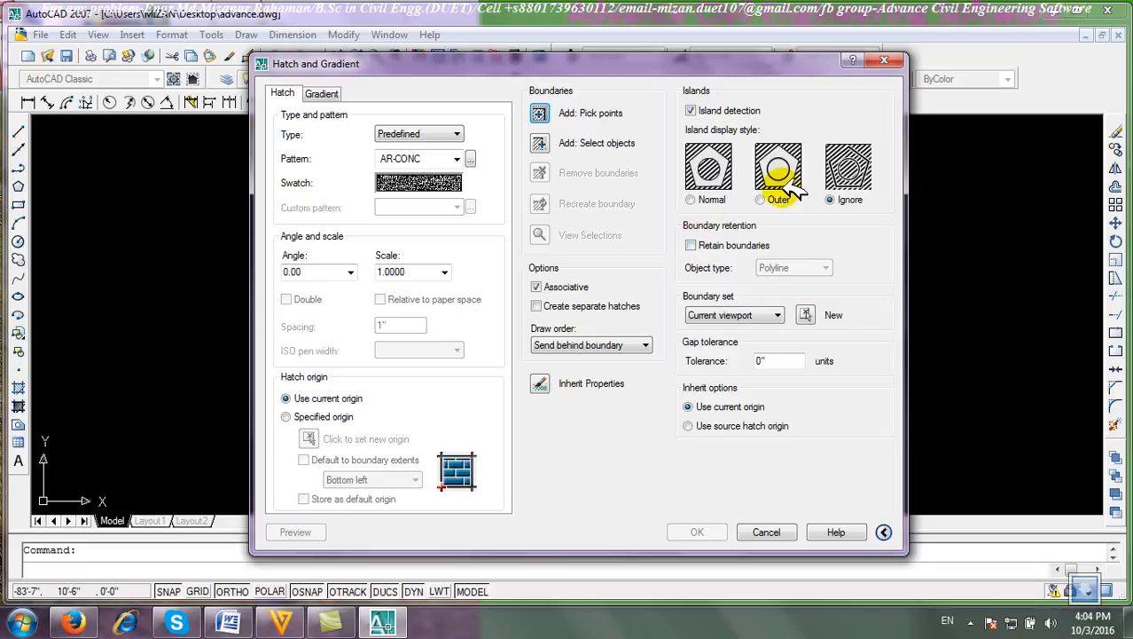
click(761, 200)
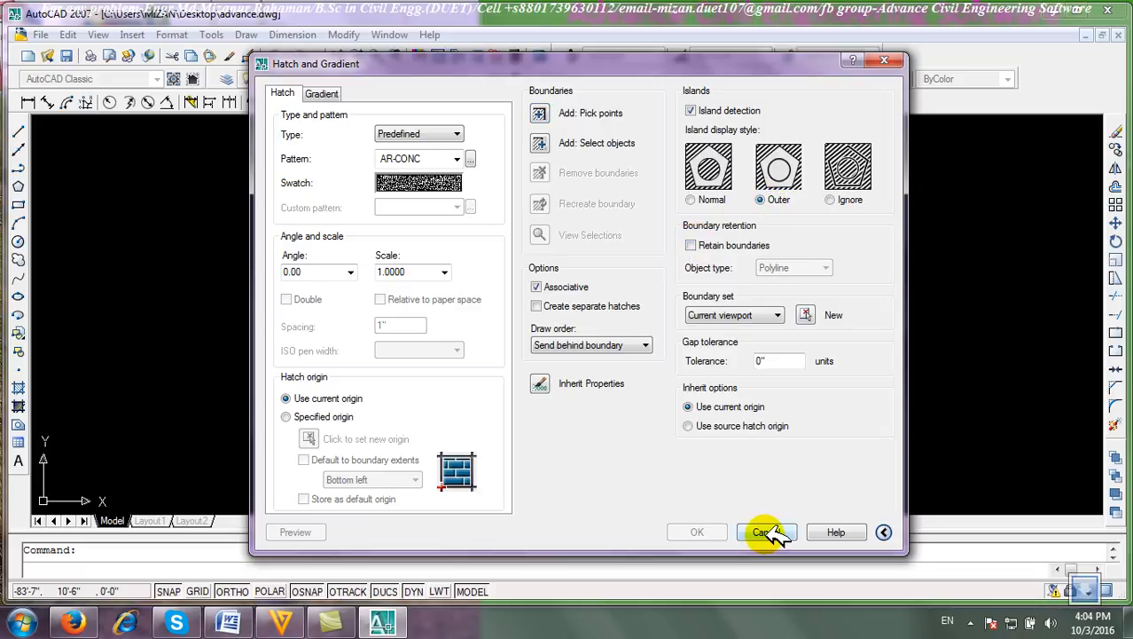
click(552, 118)
click(441, 193)
right_click(440, 198)
click(462, 209)
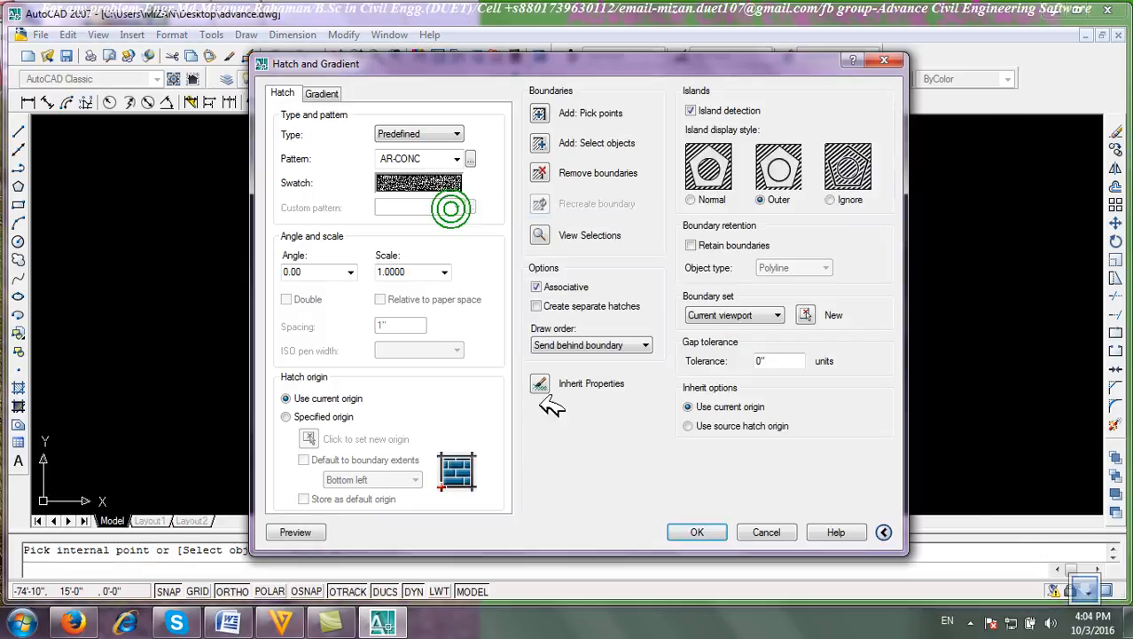
click(684, 531)
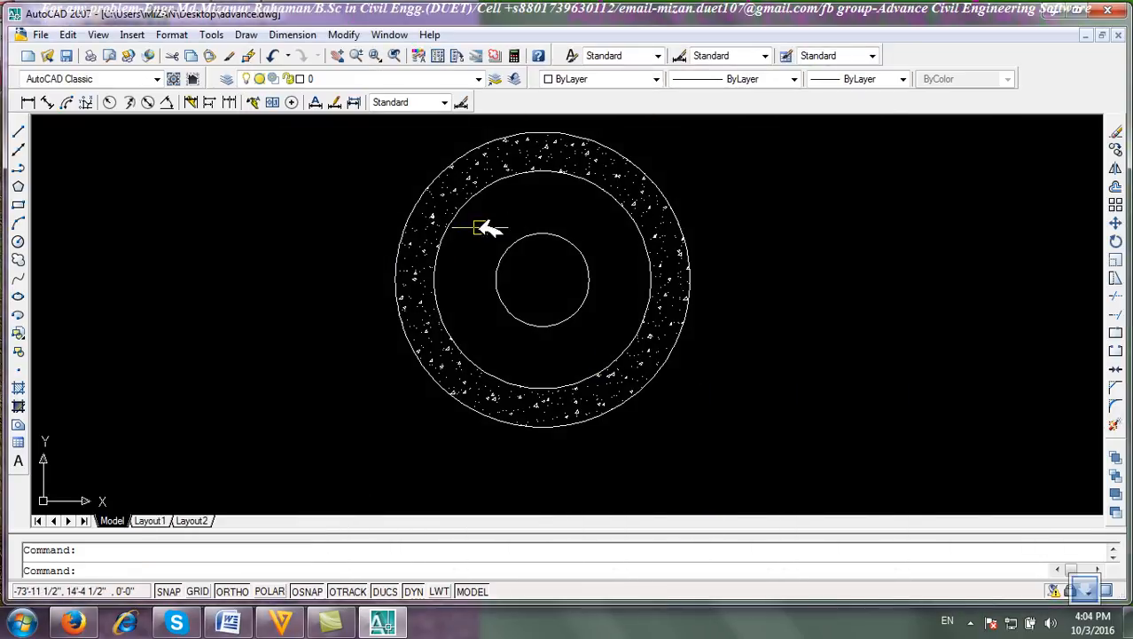
click(609, 168)
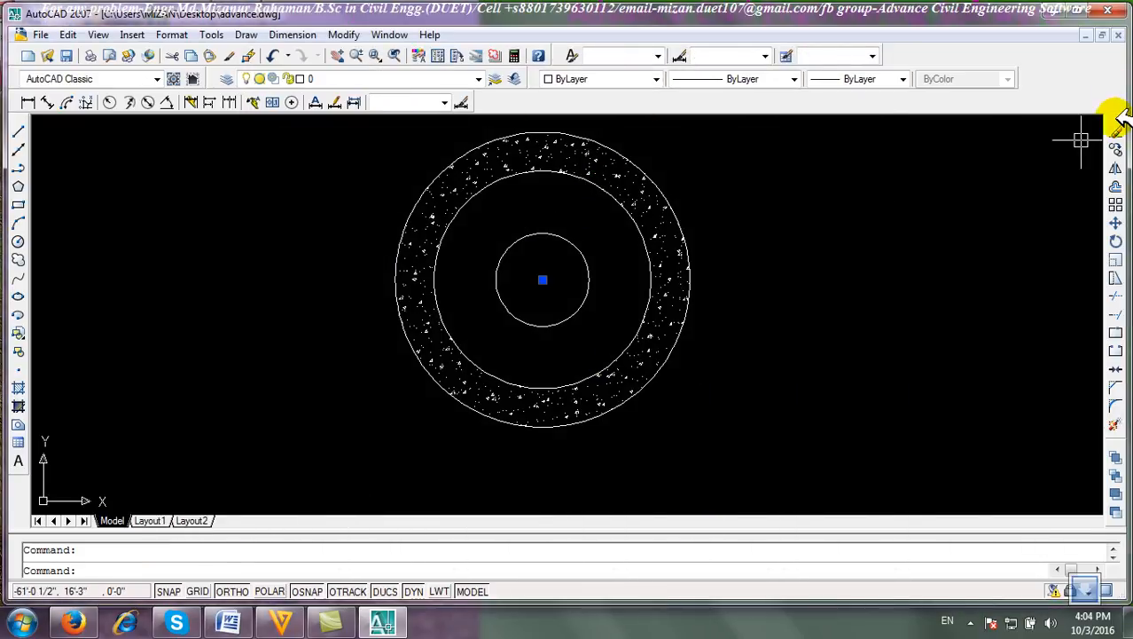
click(1116, 132)
Hatch the whole outer circle by selecting it as the boundary object, then select and erase that hatch.
click(17, 387)
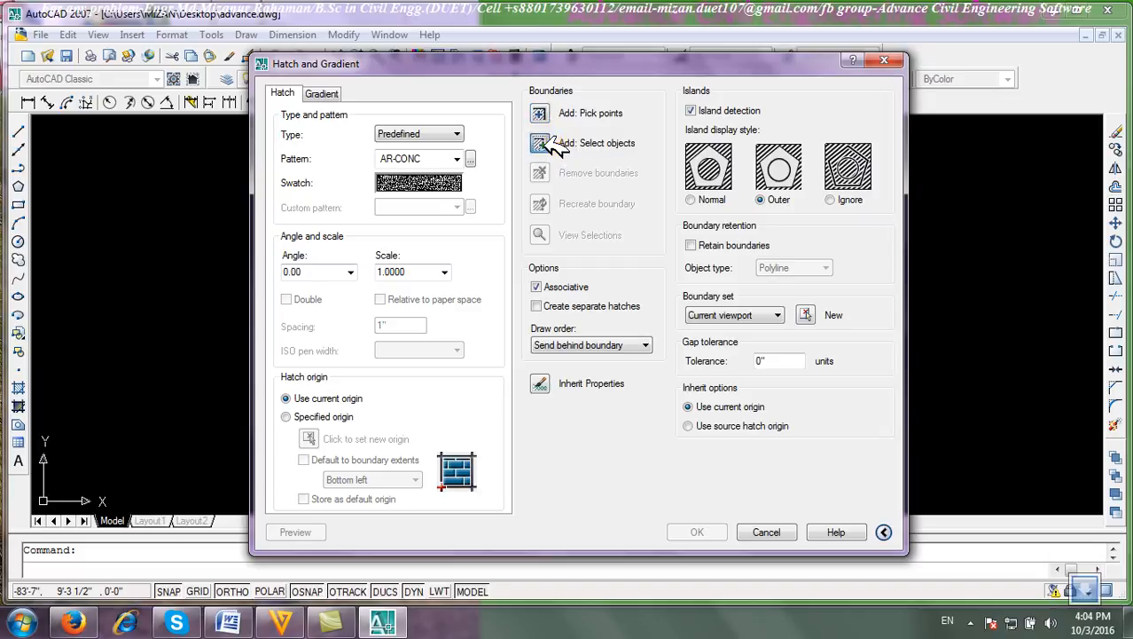
click(552, 141)
click(417, 206)
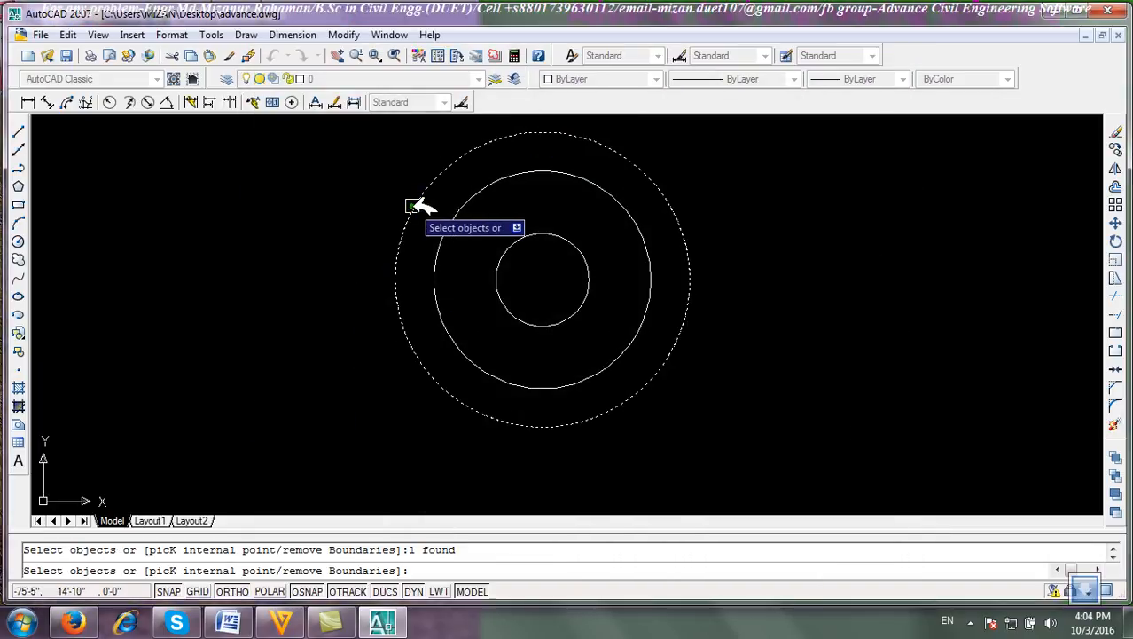
right_click(282, 267)
click(319, 285)
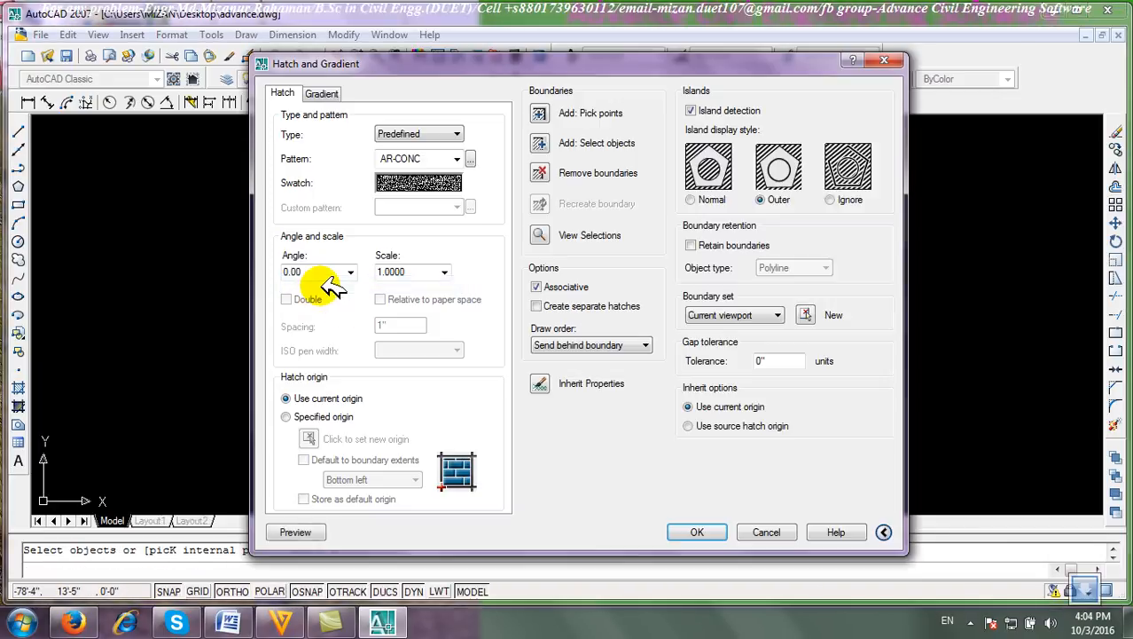
click(697, 532)
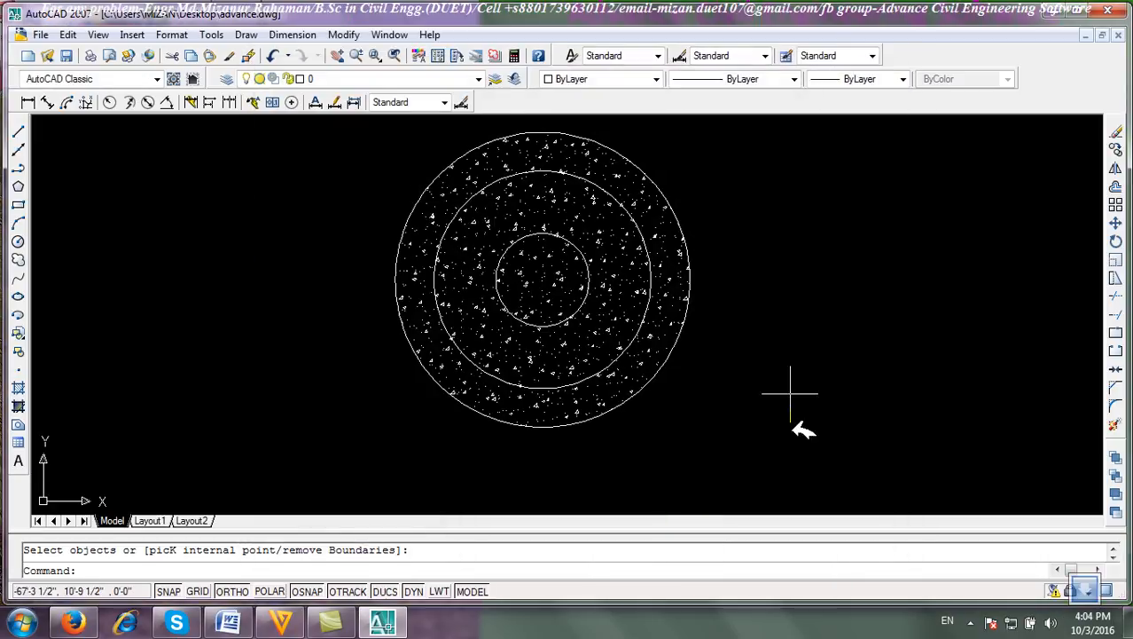
click(600, 223)
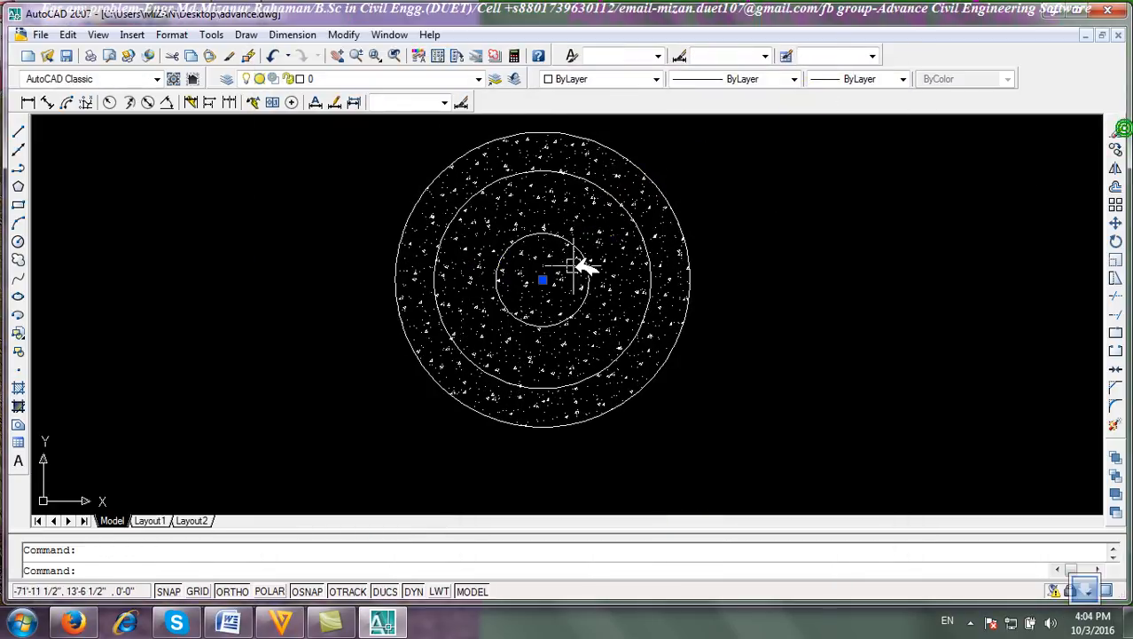
click(1115, 131)
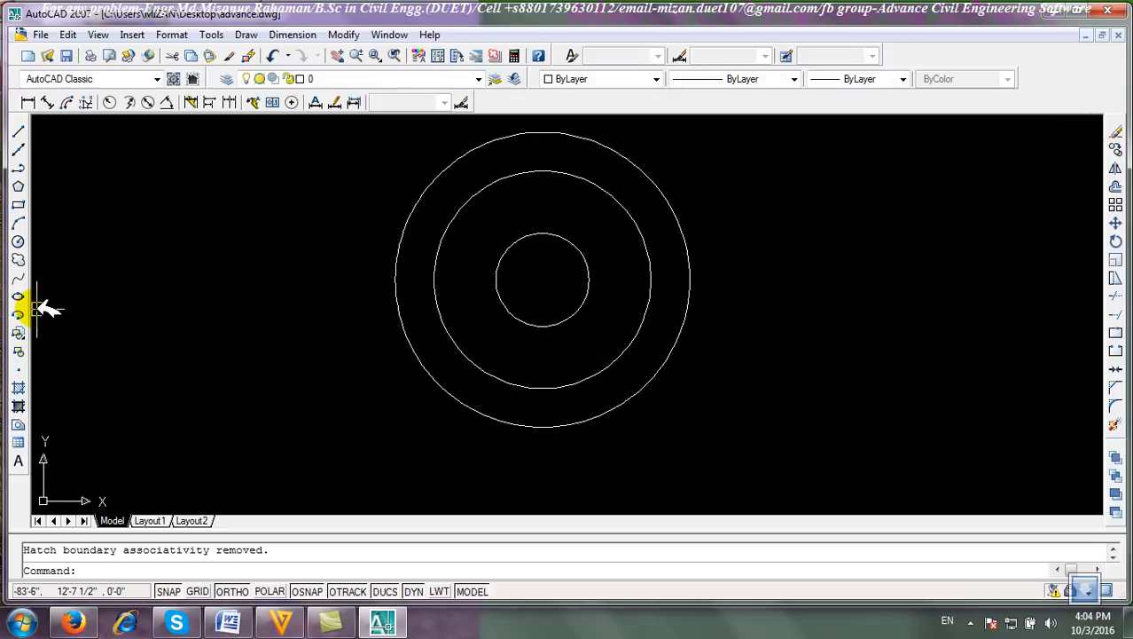
Hatch the outer ring with the AR-B816C pattern by picking an internal point.
click(20, 387)
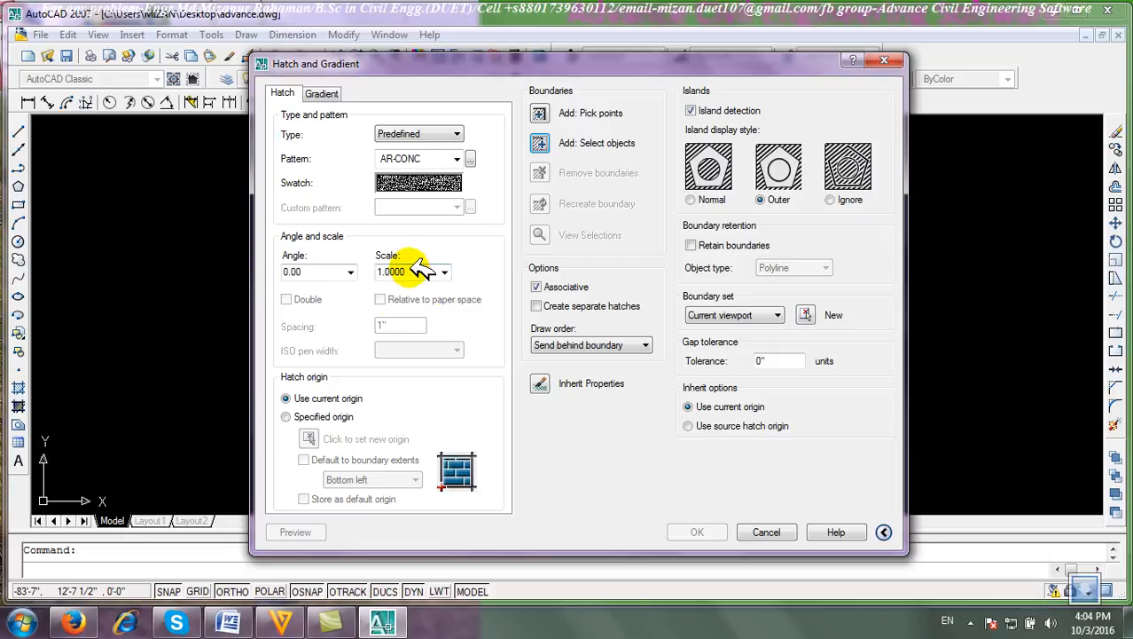
click(470, 158)
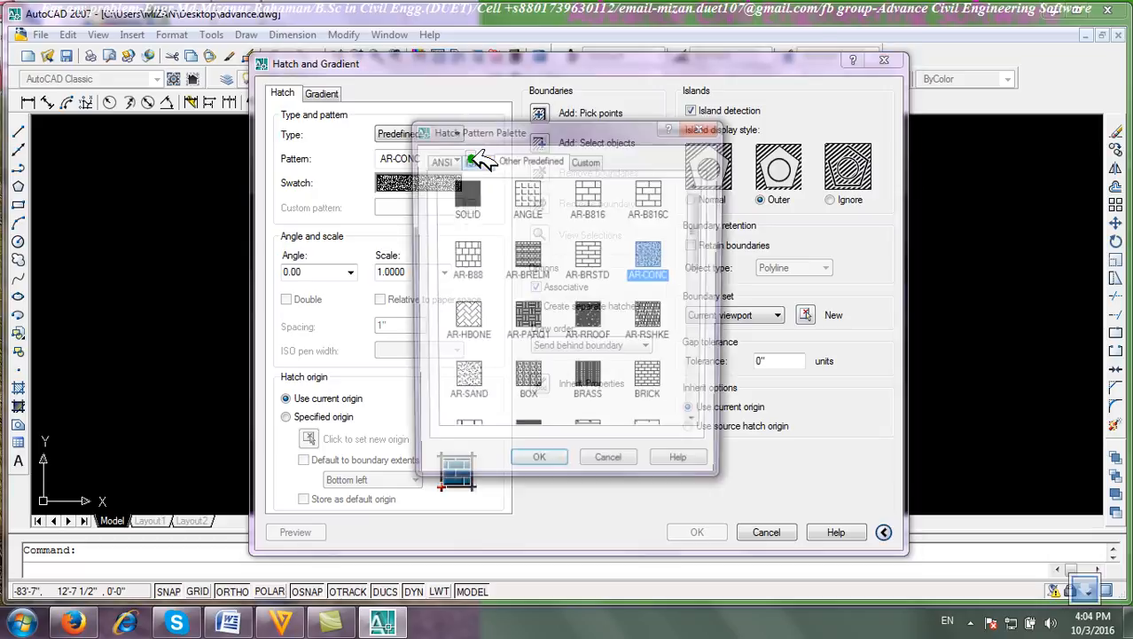
click(650, 195)
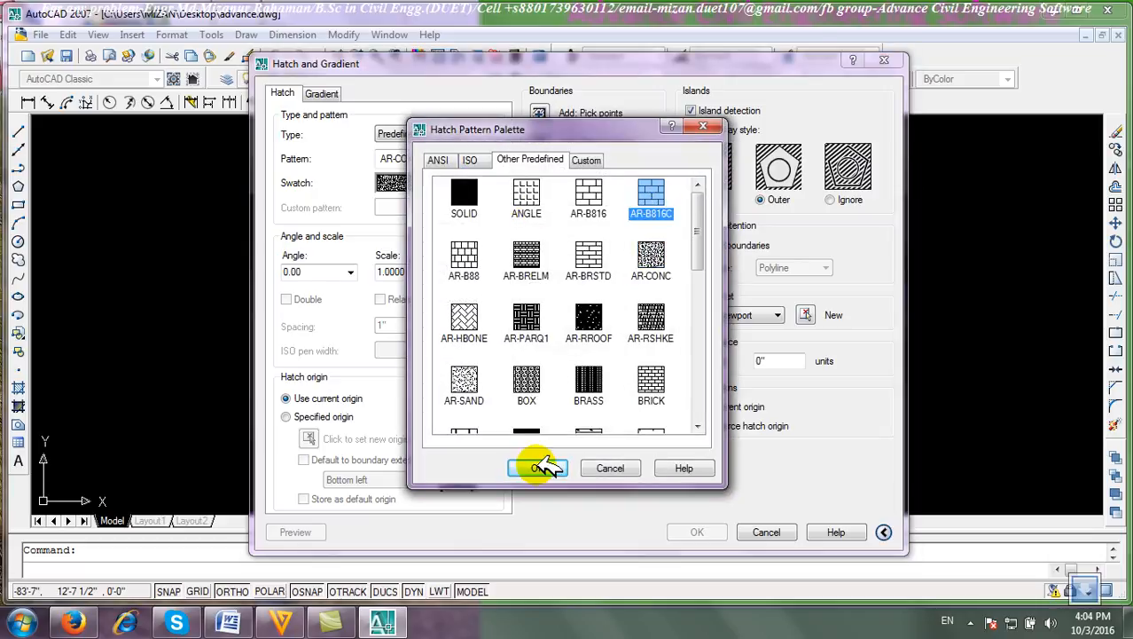
click(541, 466)
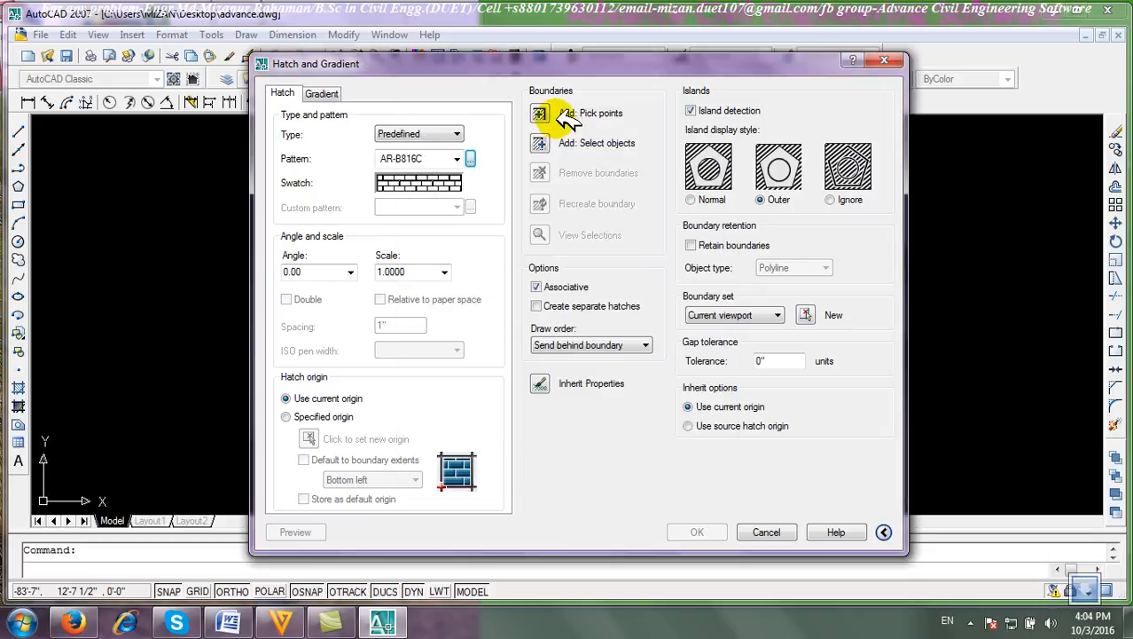
click(541, 113)
click(432, 200)
right_click(439, 204)
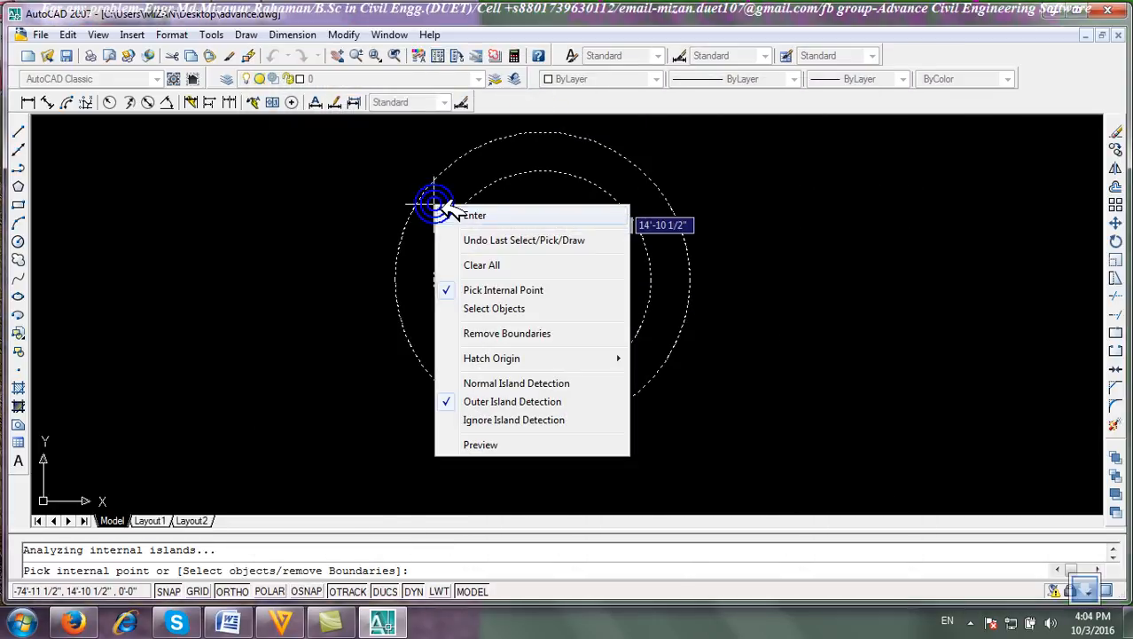
click(452, 213)
click(697, 532)
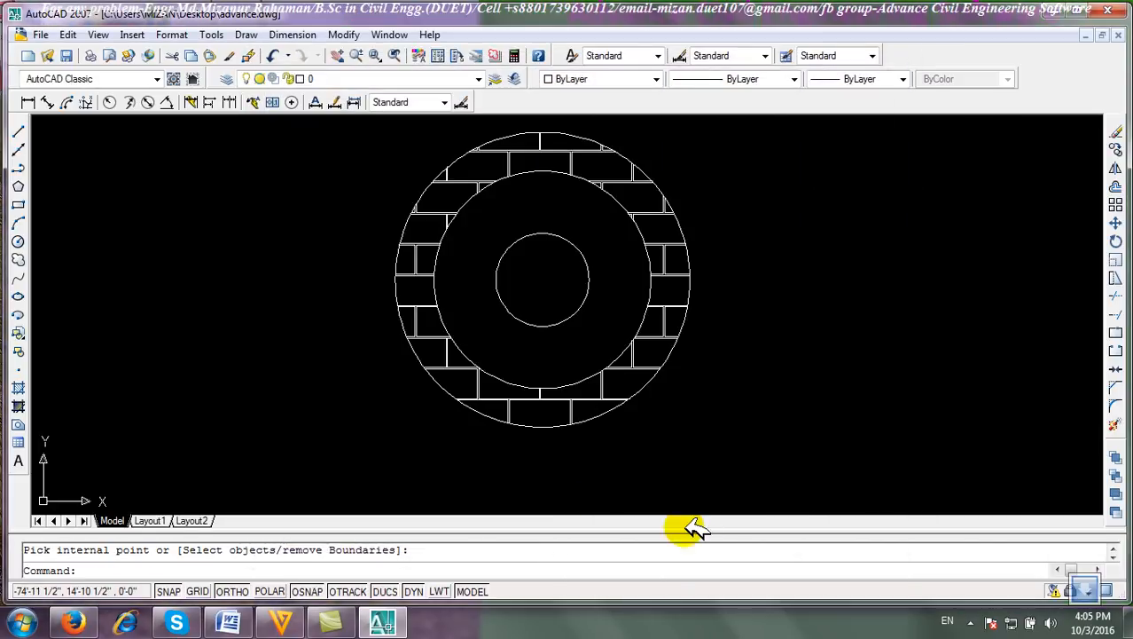
Edit the brick hatch and set its angle to 45.
double_click(434, 218)
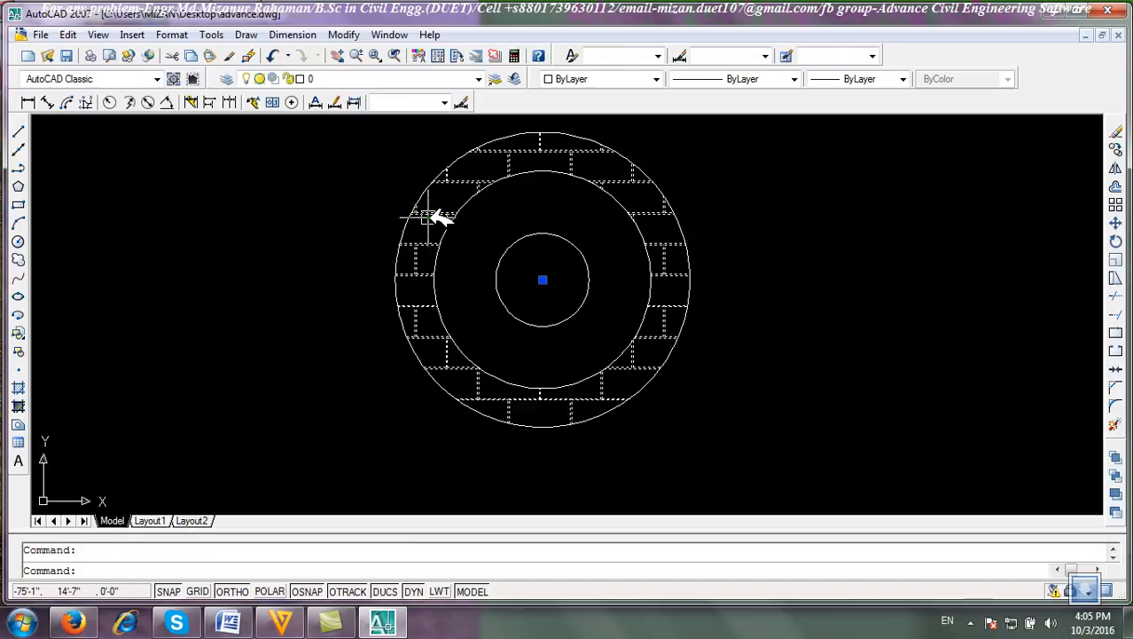
double_click(321, 273)
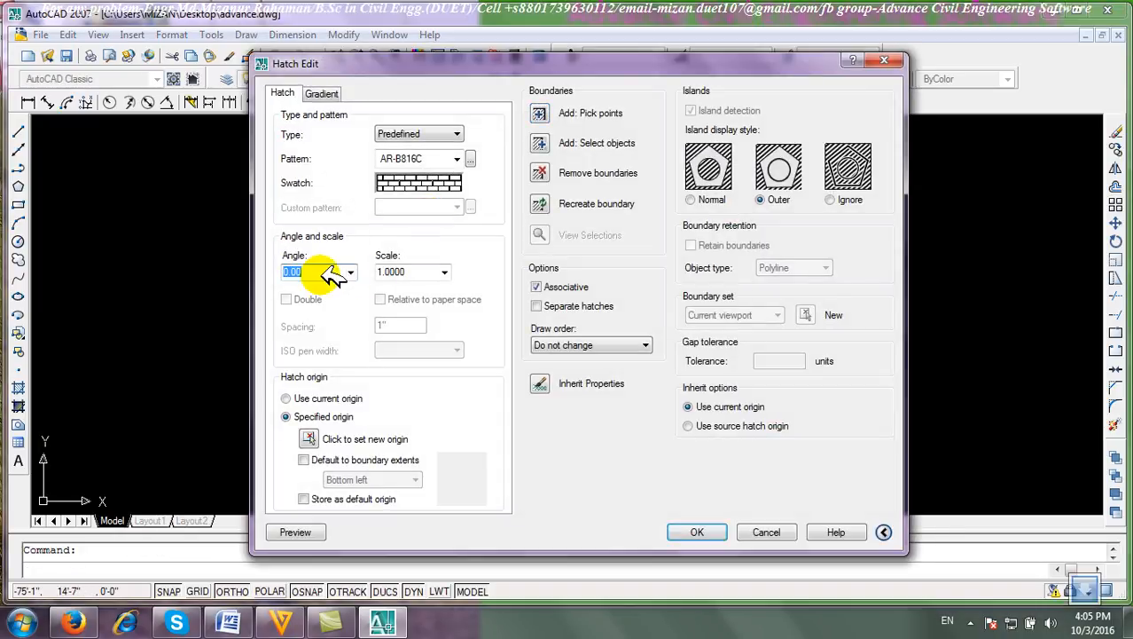
text(45)
key(Return)
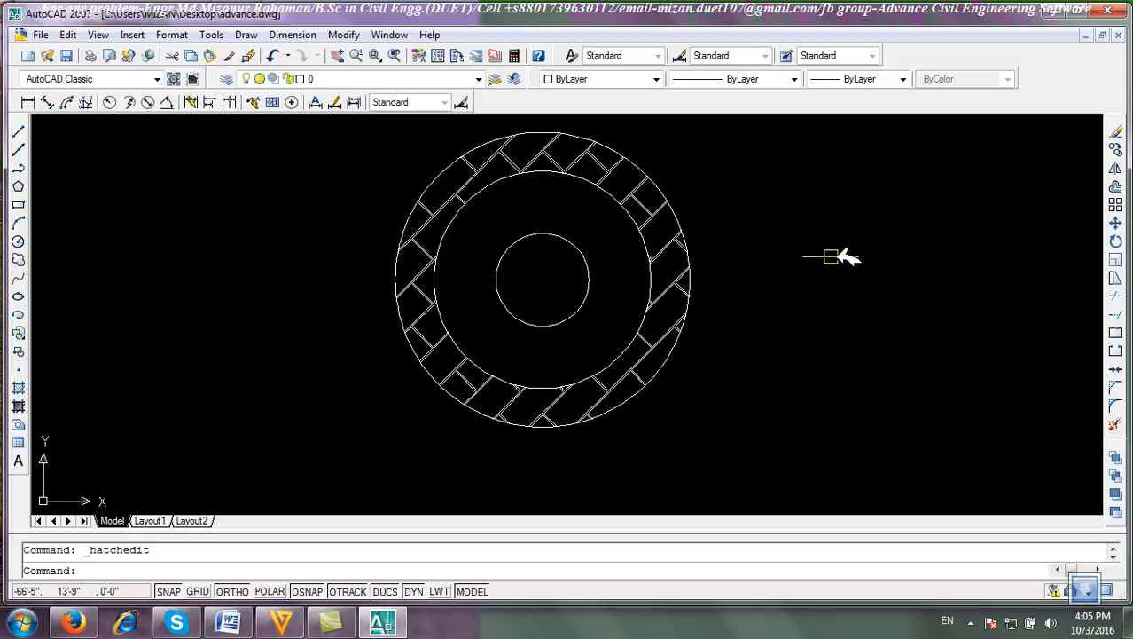
Edit the hatch to a one-colour gradient and remove a boundary by selecting the outer circle.
double_click(458, 200)
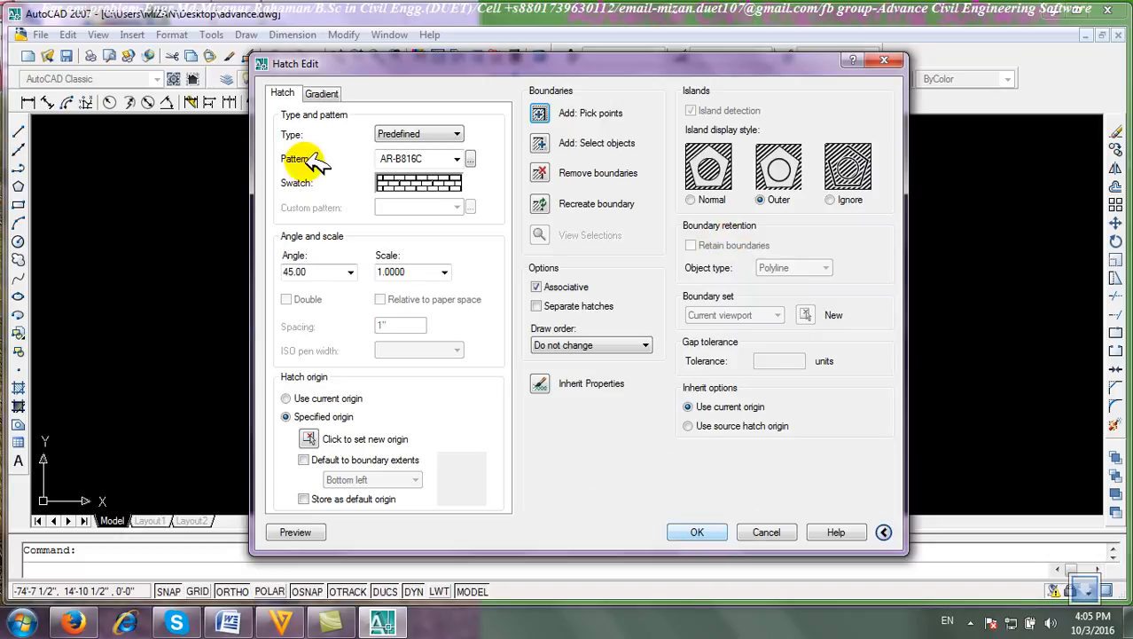
click(321, 93)
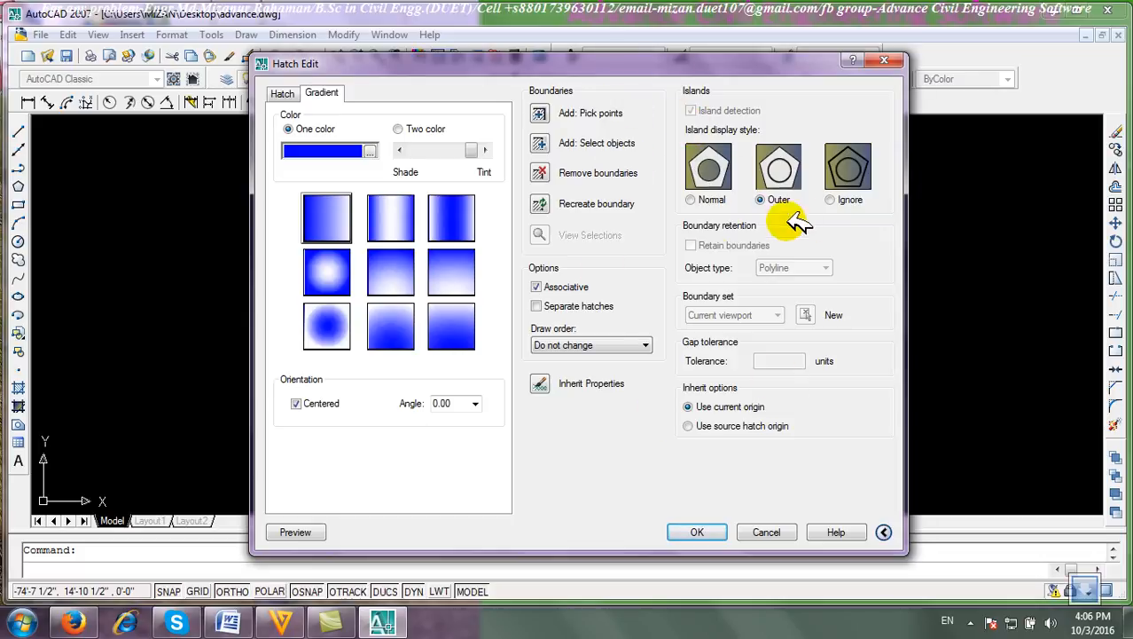
click(545, 172)
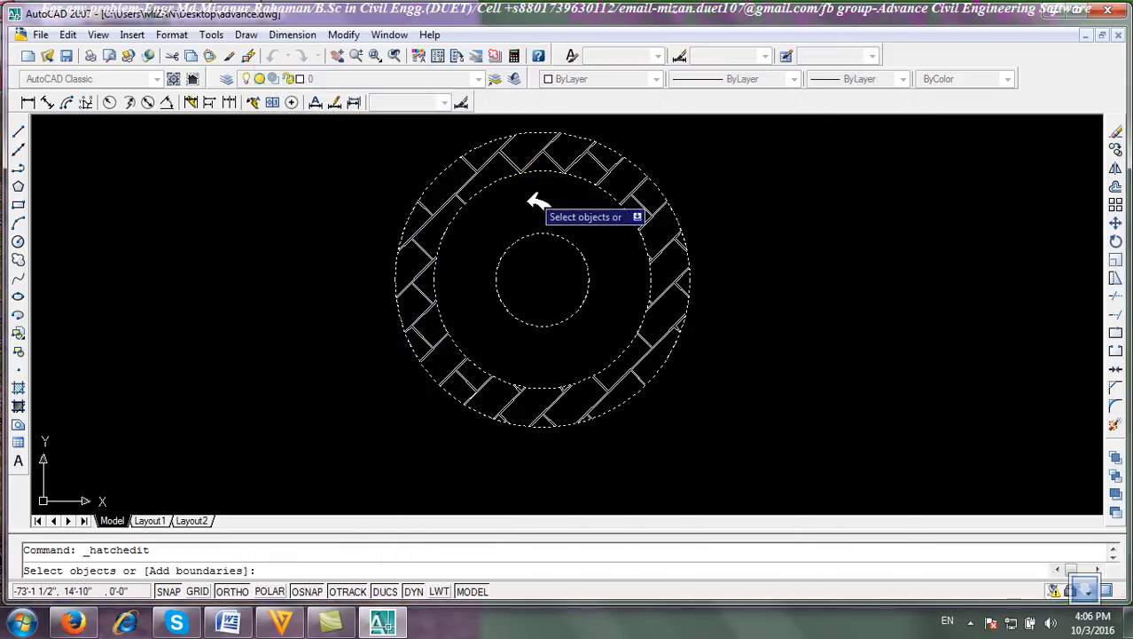
click(426, 184)
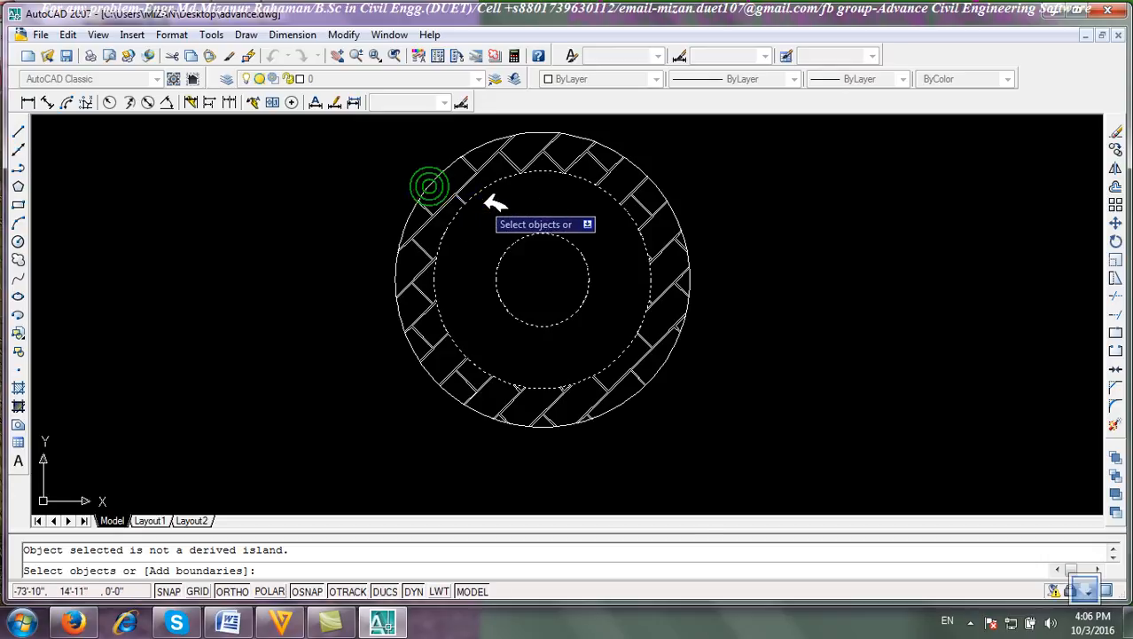
right_click(317, 193)
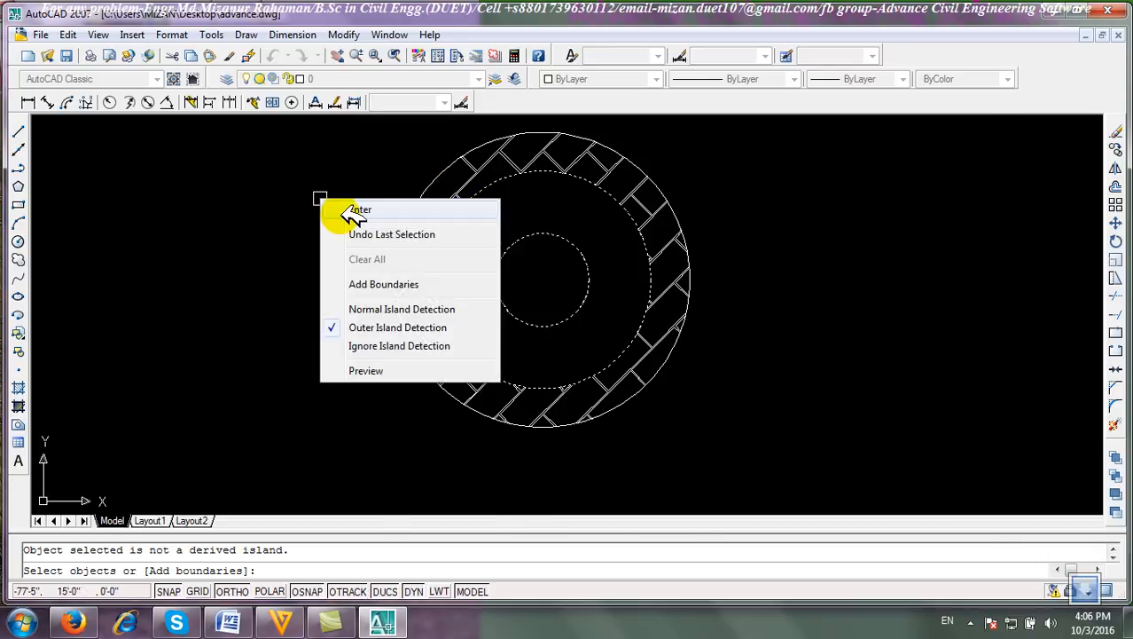
click(336, 207)
click(698, 532)
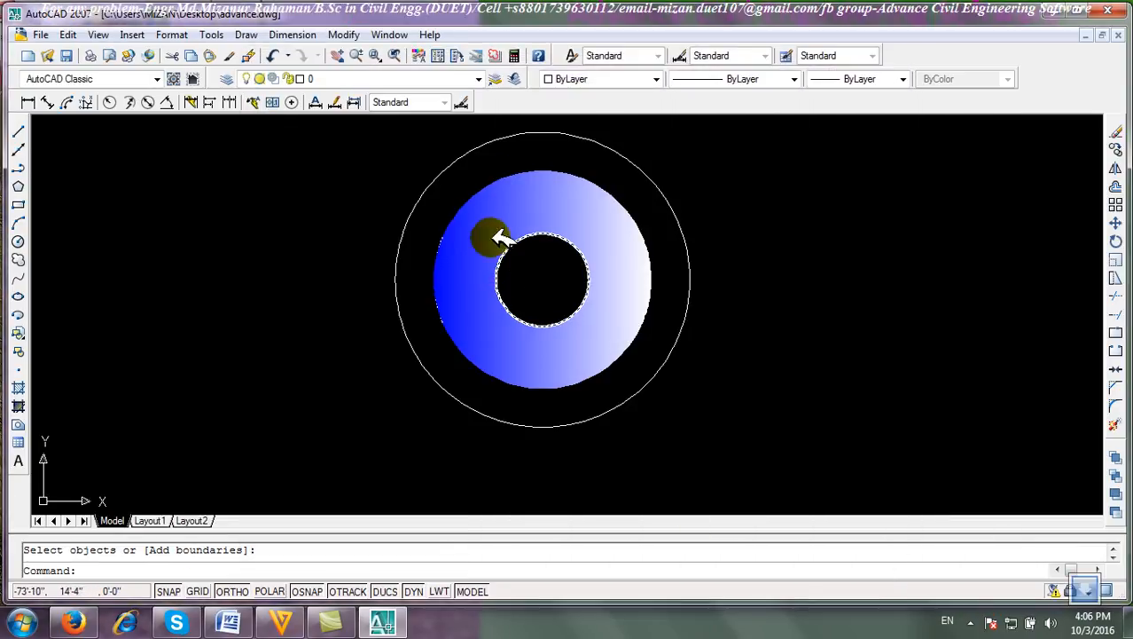
Start a new two-colour gradient hatch with index colour 70 as the second colour and a linear pattern, then cancel it.
click(438, 170)
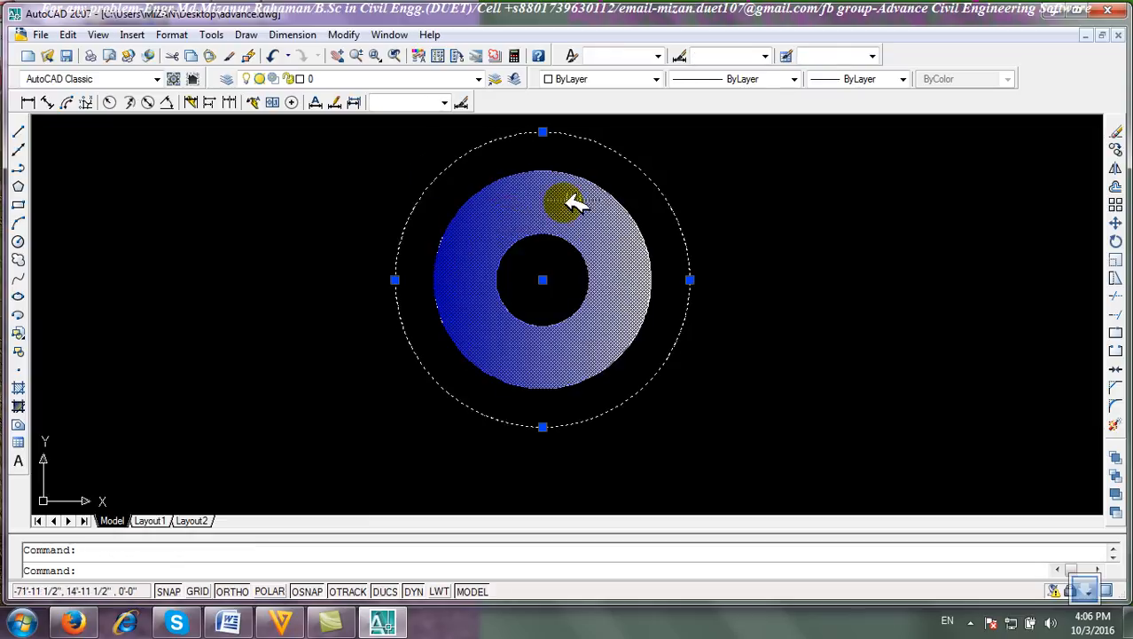
key(Escape)
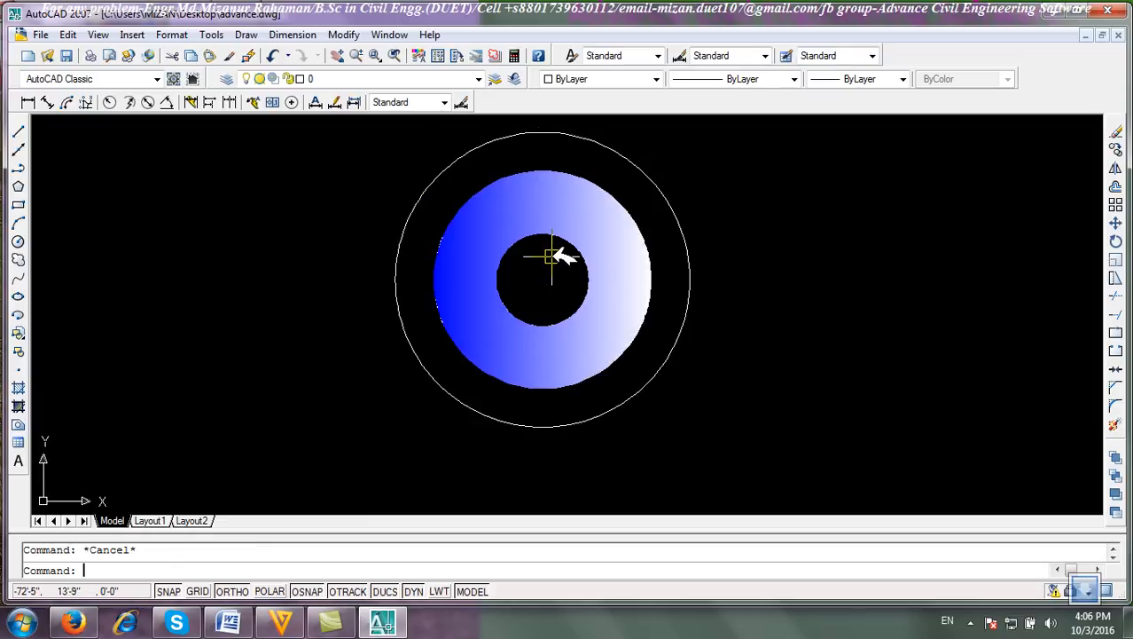
click(19, 387)
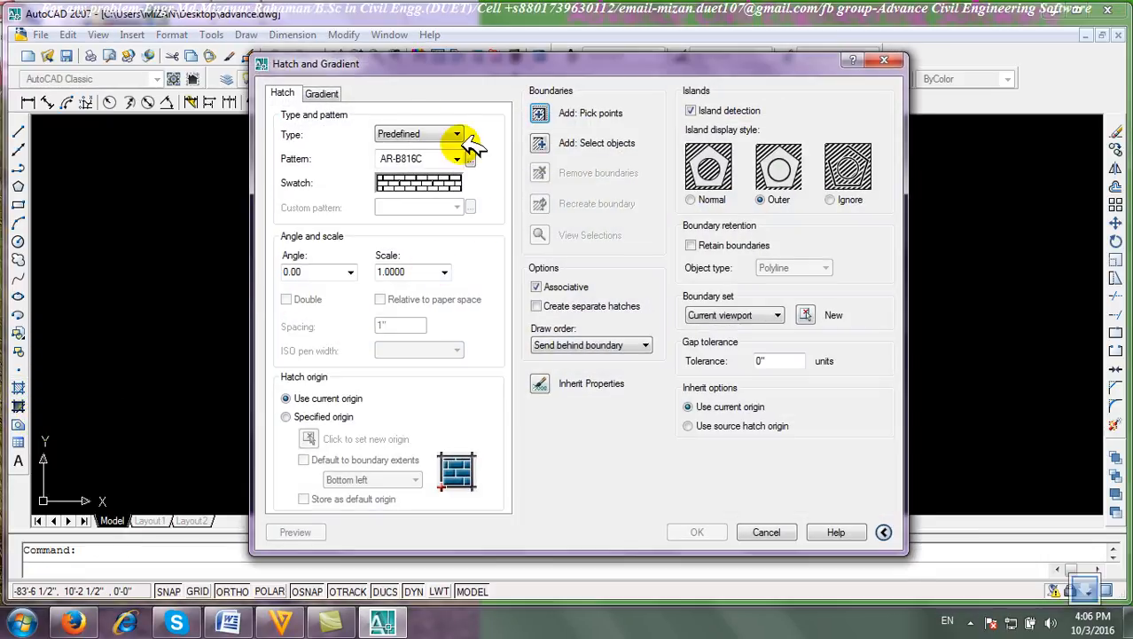
click(321, 93)
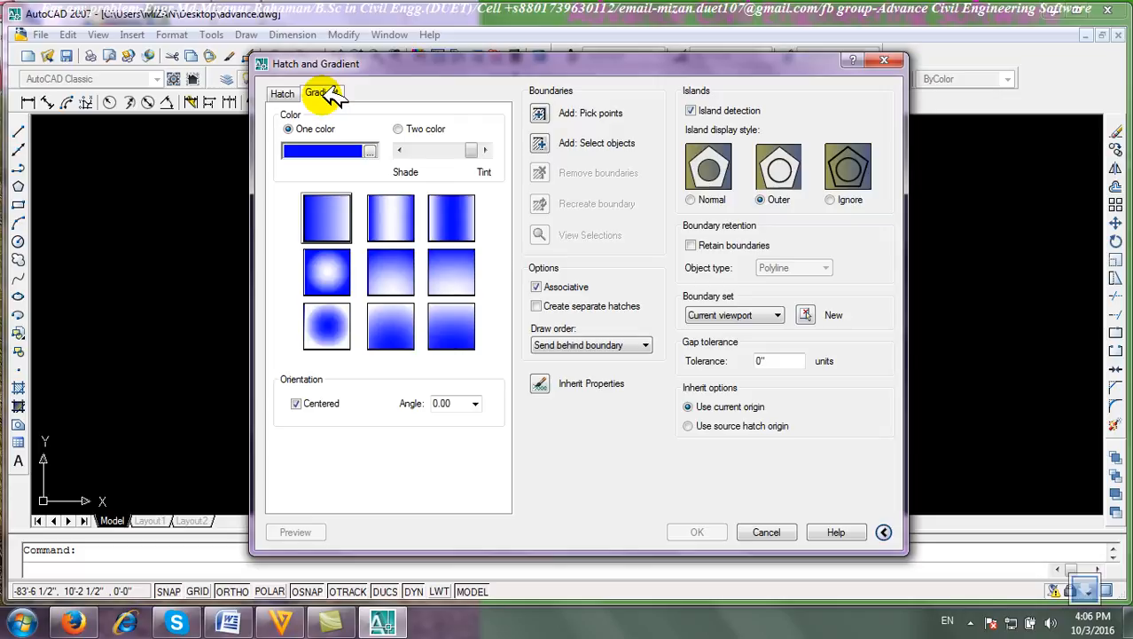
click(400, 129)
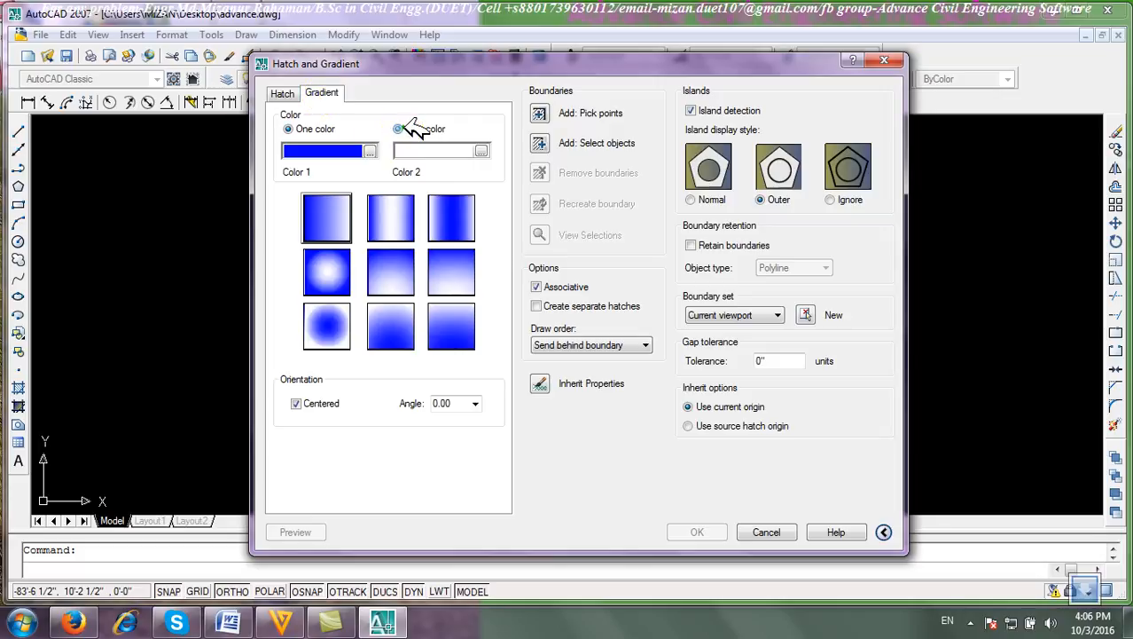
click(486, 151)
click(528, 259)
click(546, 441)
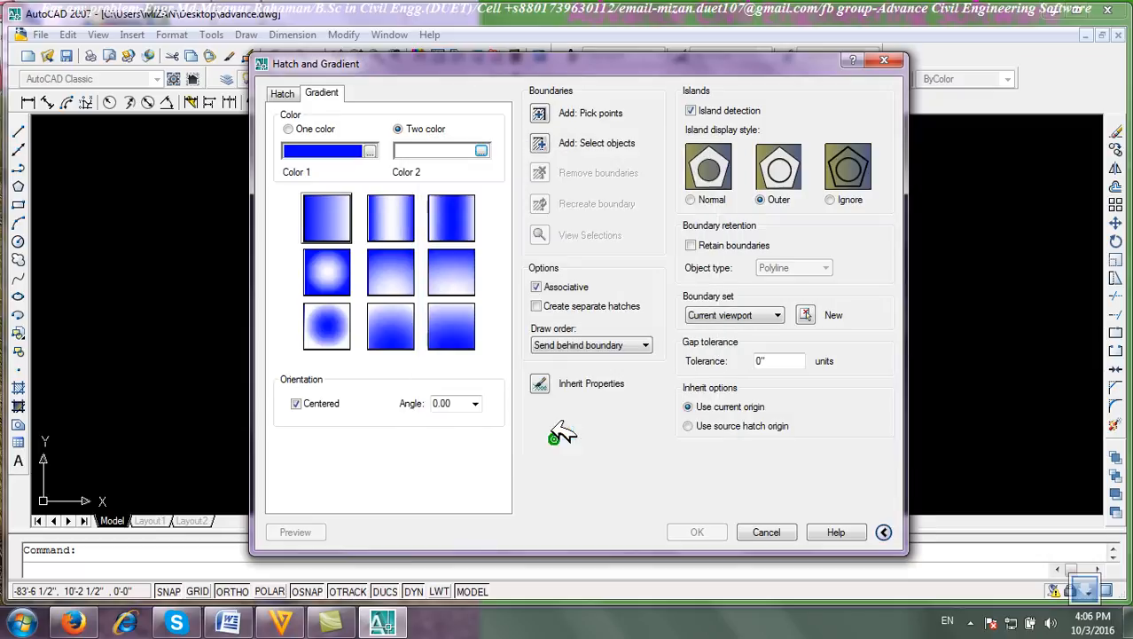
click(481, 151)
click(479, 260)
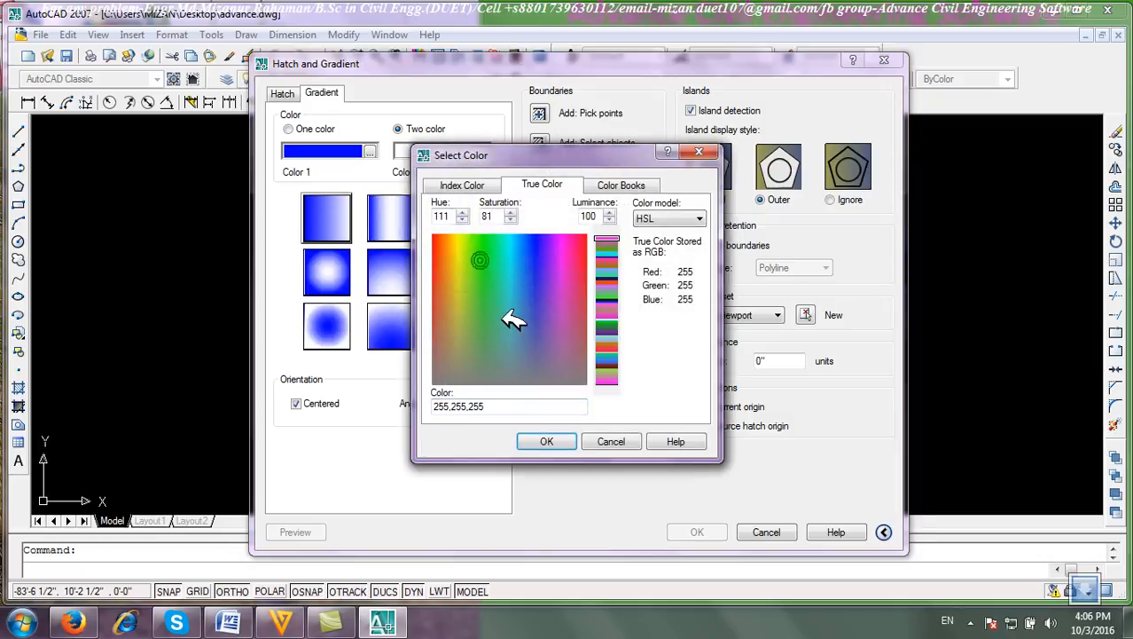
click(624, 185)
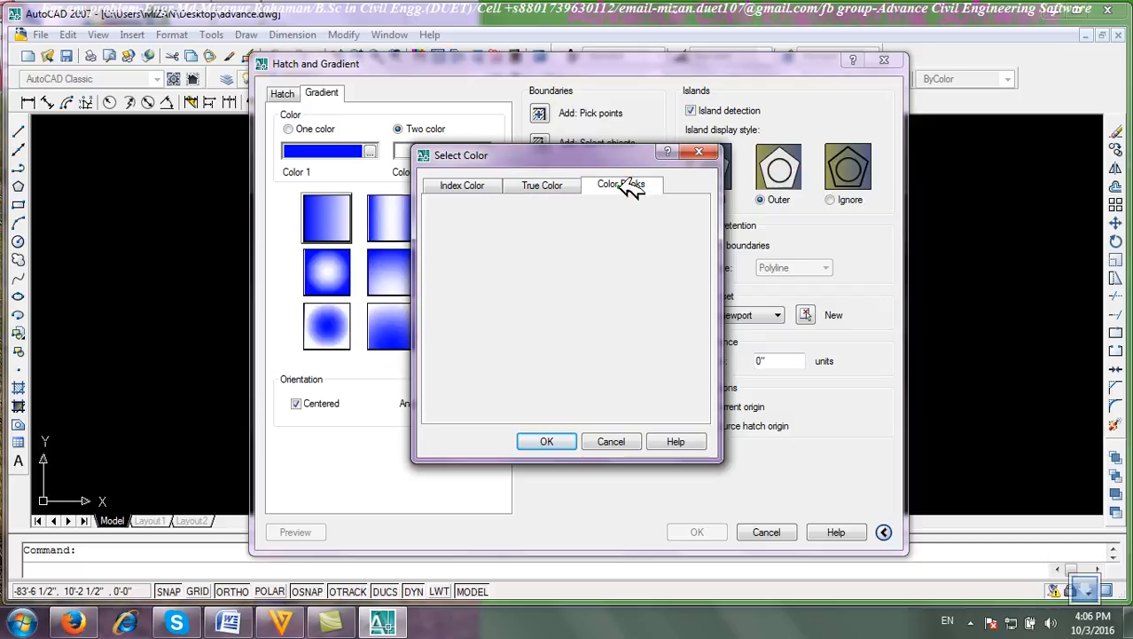
click(543, 184)
click(495, 183)
click(504, 253)
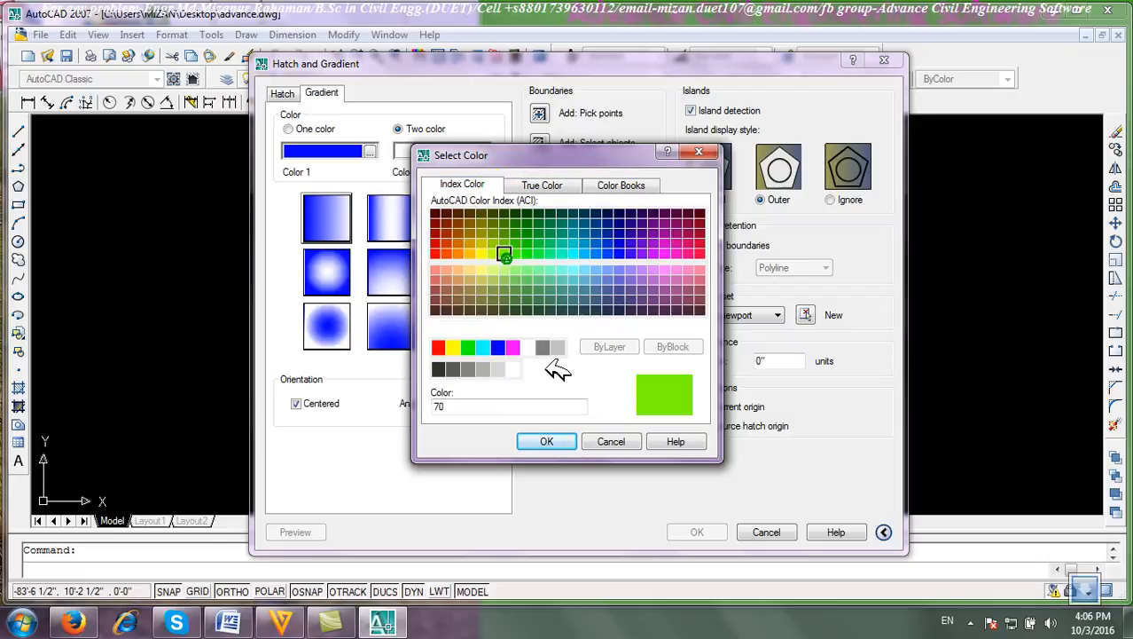
click(546, 440)
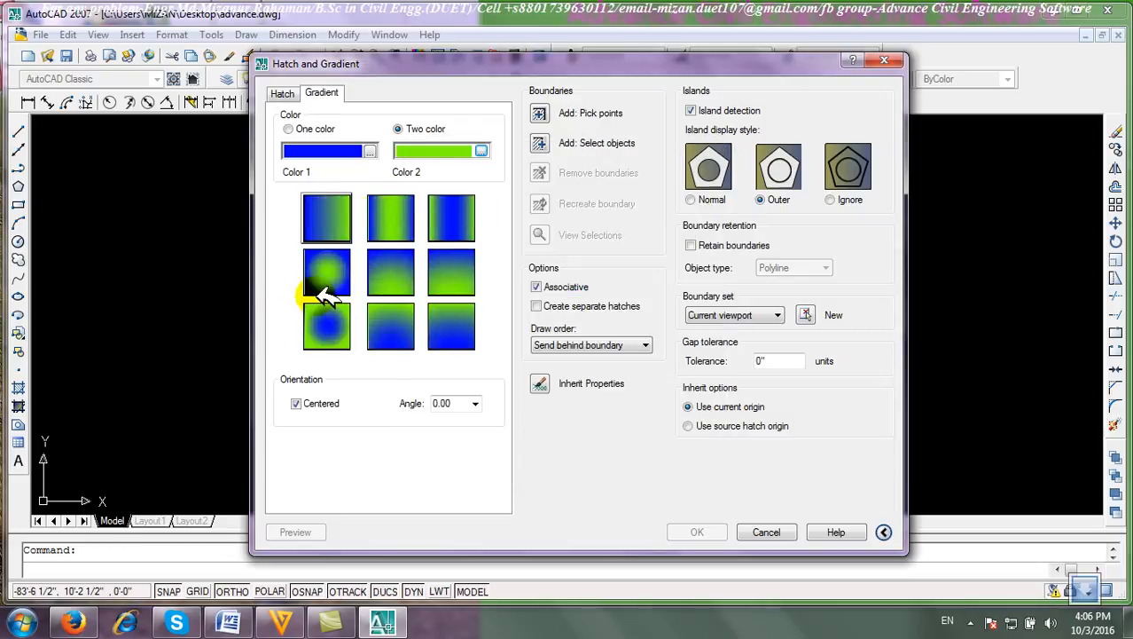
click(454, 278)
click(449, 317)
click(403, 322)
click(319, 329)
click(318, 230)
click(387, 219)
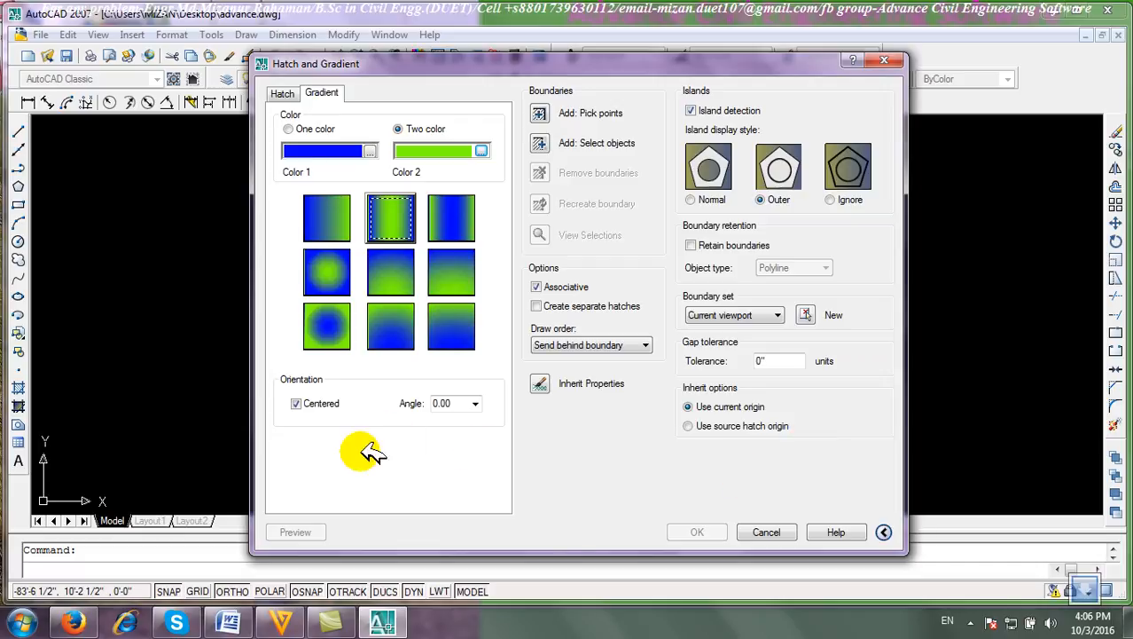
click(767, 532)
Select all the circles and hatches with a window and erase them.
click(765, 442)
click(333, 274)
click(1117, 130)
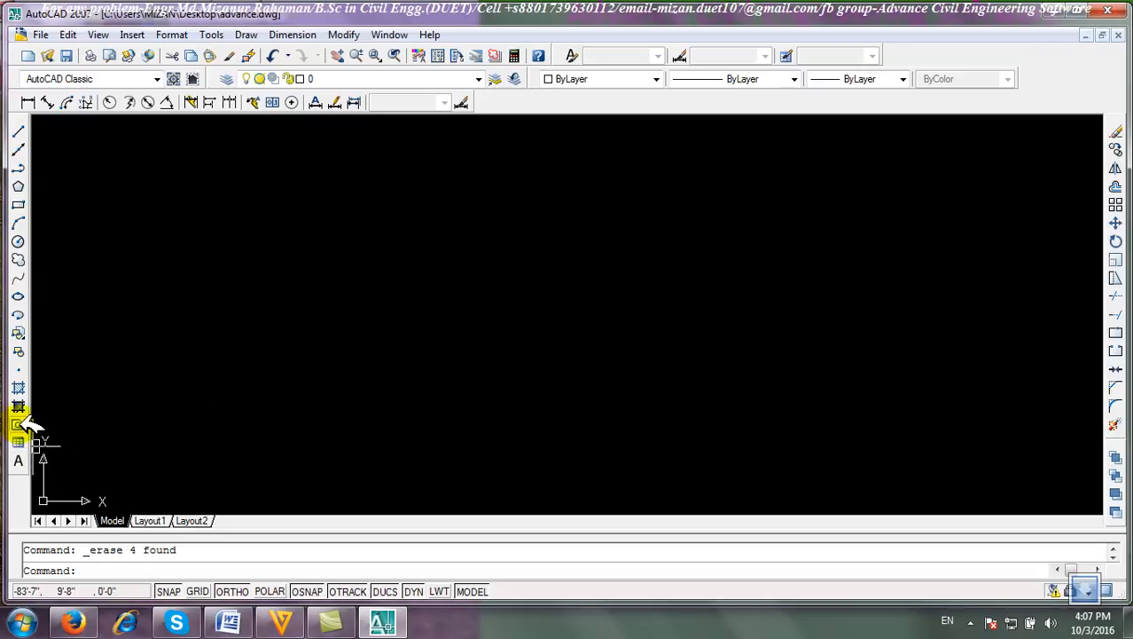
Draw a large circle in the middle of the drawing area.
click(20, 241)
click(424, 347)
click(422, 197)
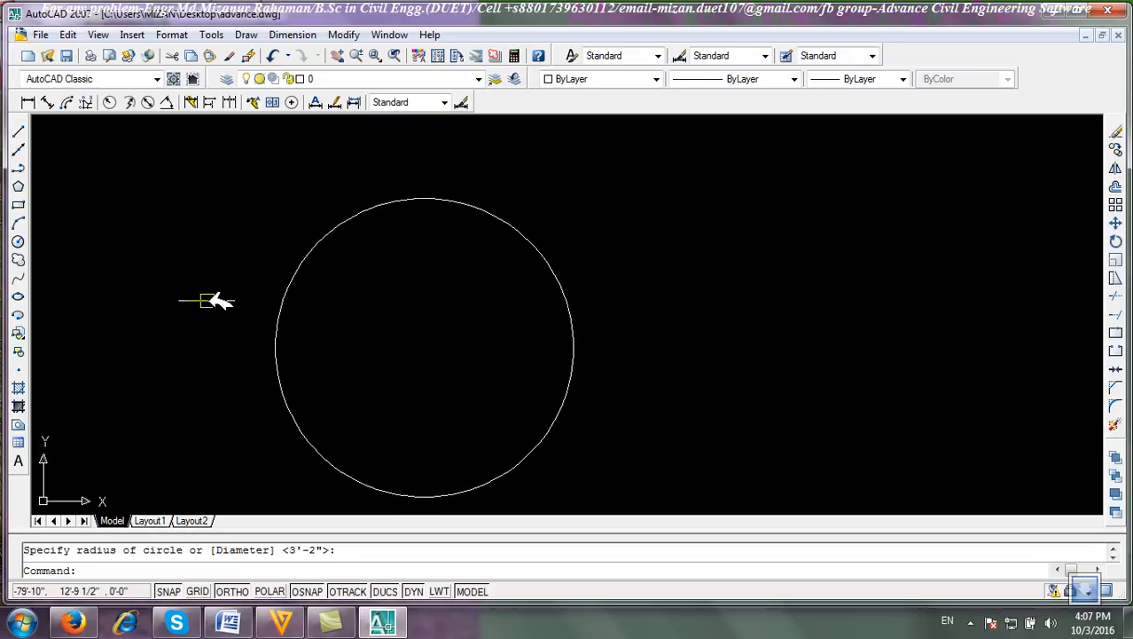
Convert the circle into a region by window-selecting it.
click(19, 424)
click(652, 480)
click(175, 179)
key(Return)
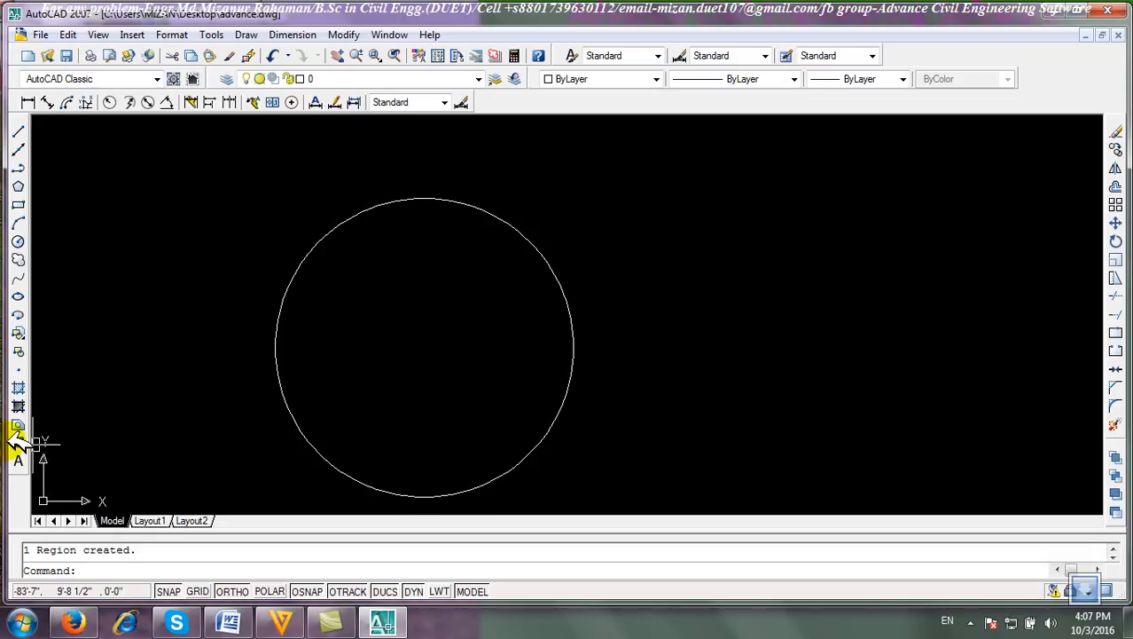
Select the circular region with a window and erase it.
click(674, 466)
click(512, 347)
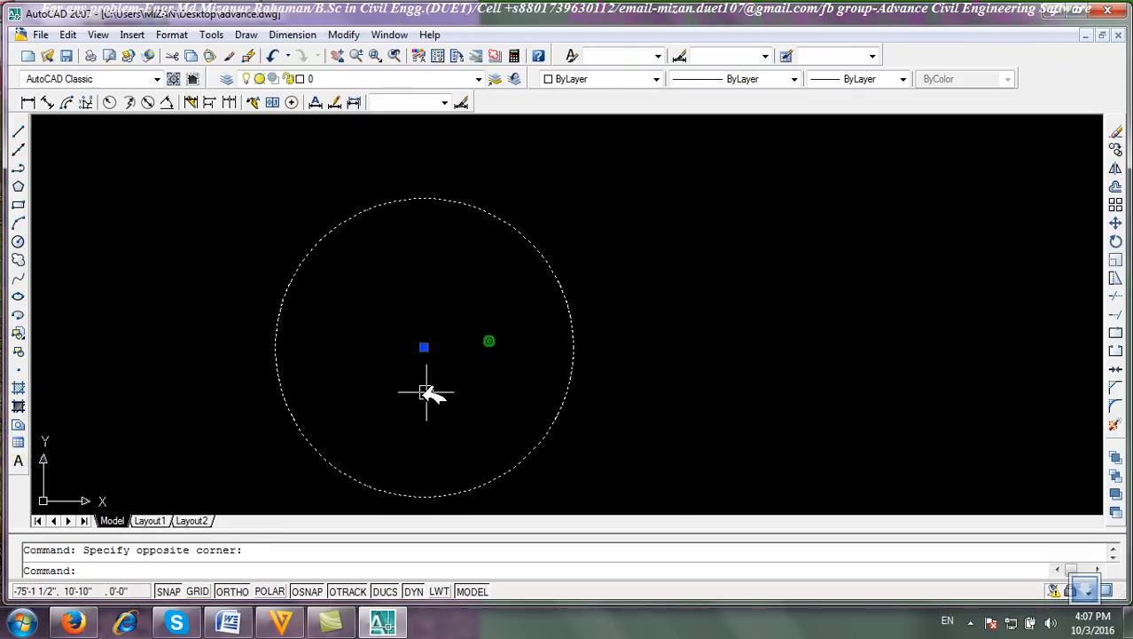
click(1114, 130)
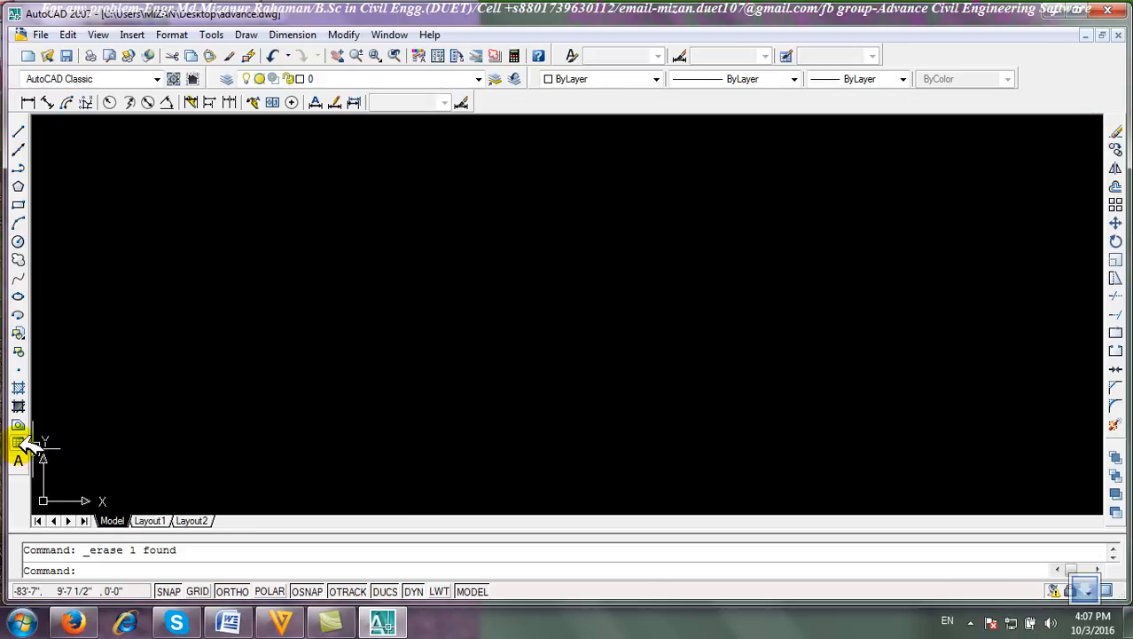
Start inserting a table, open the Standard table style for modification and set the title text colour to Yellow.
click(20, 443)
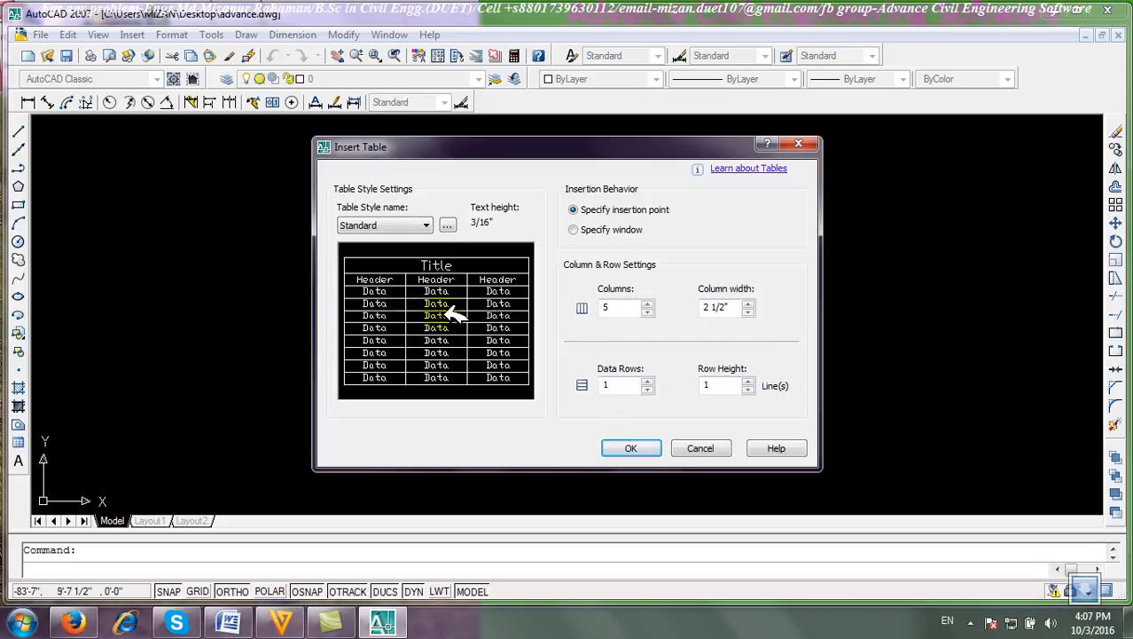
click(450, 225)
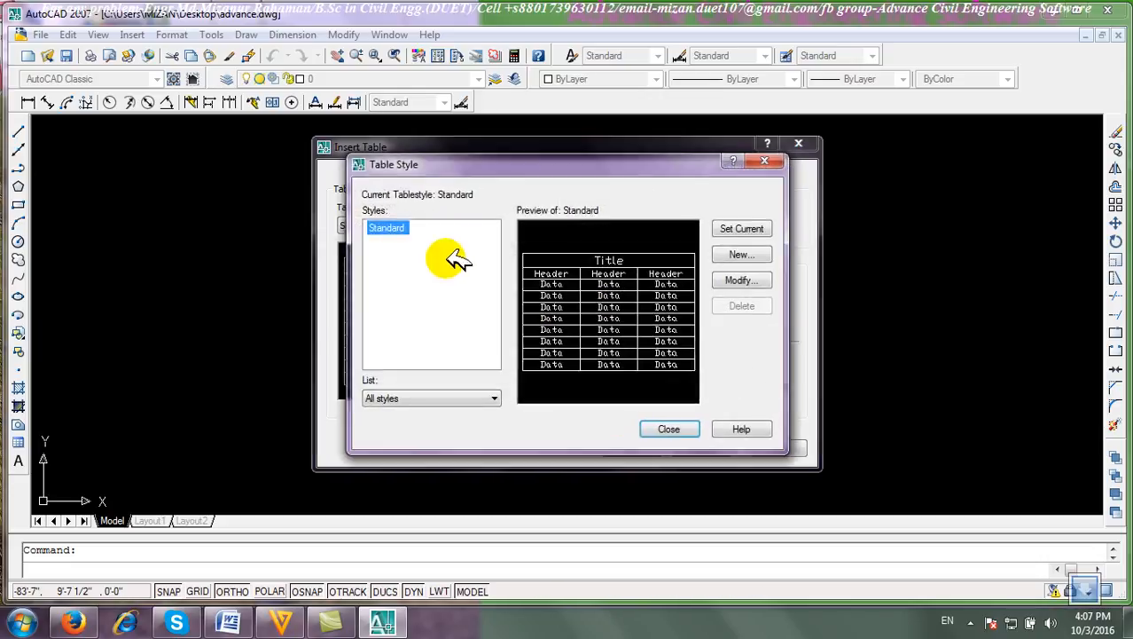
click(749, 279)
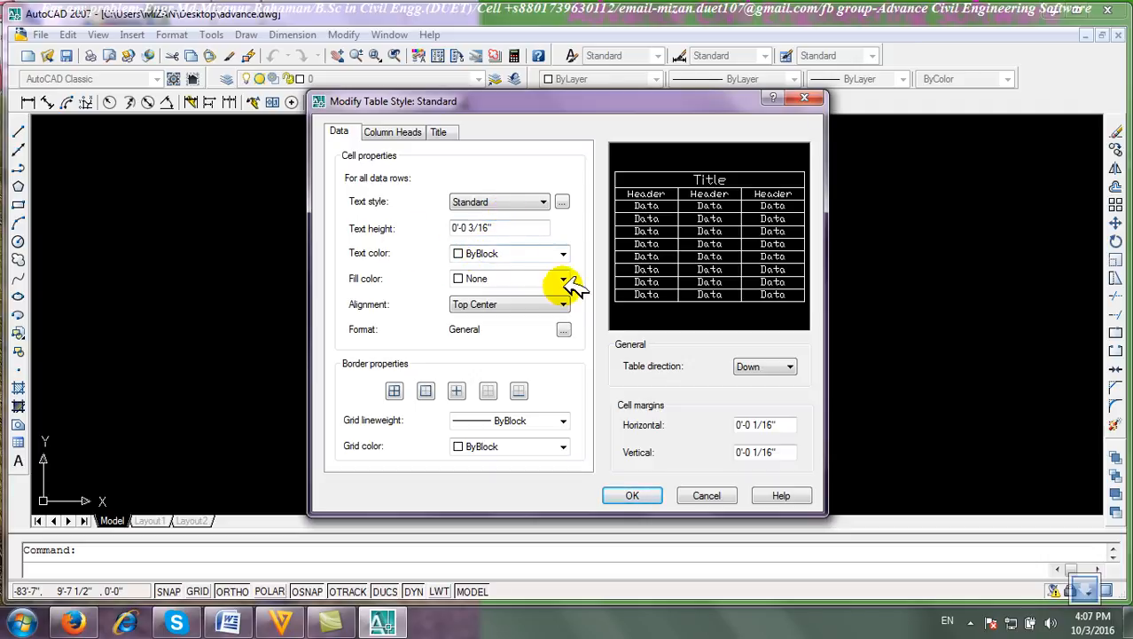
click(393, 132)
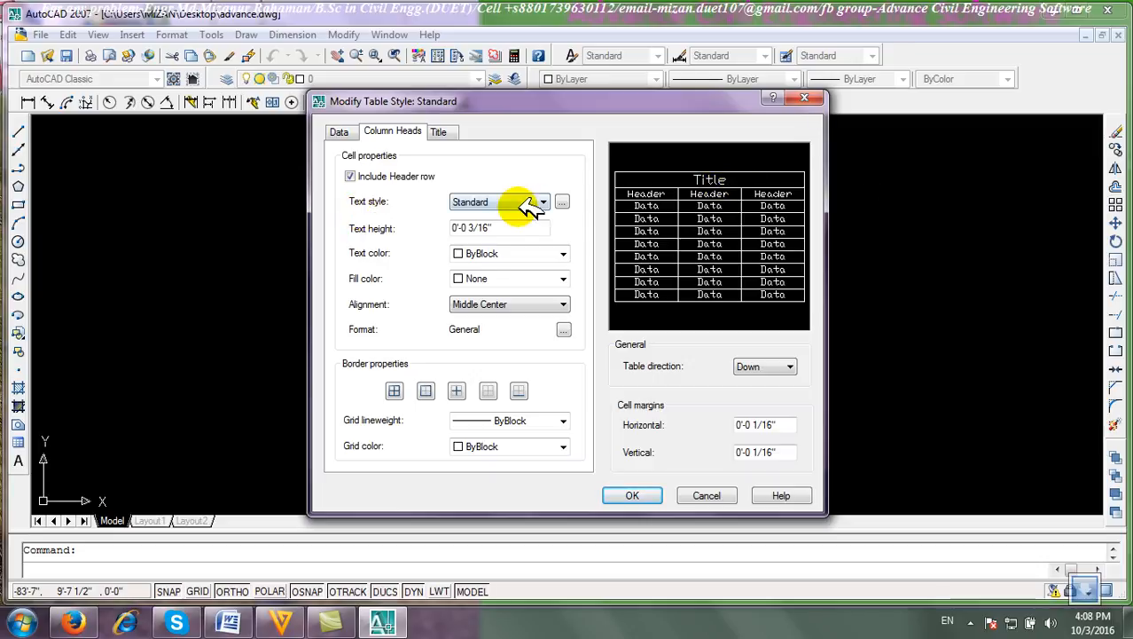
click(440, 131)
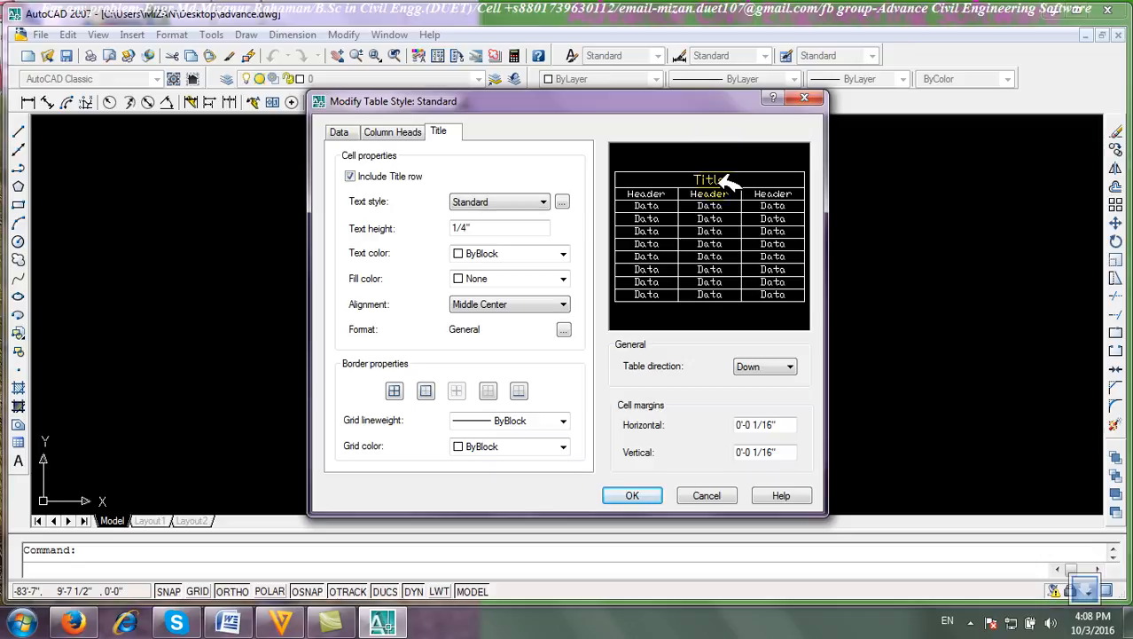
click(503, 255)
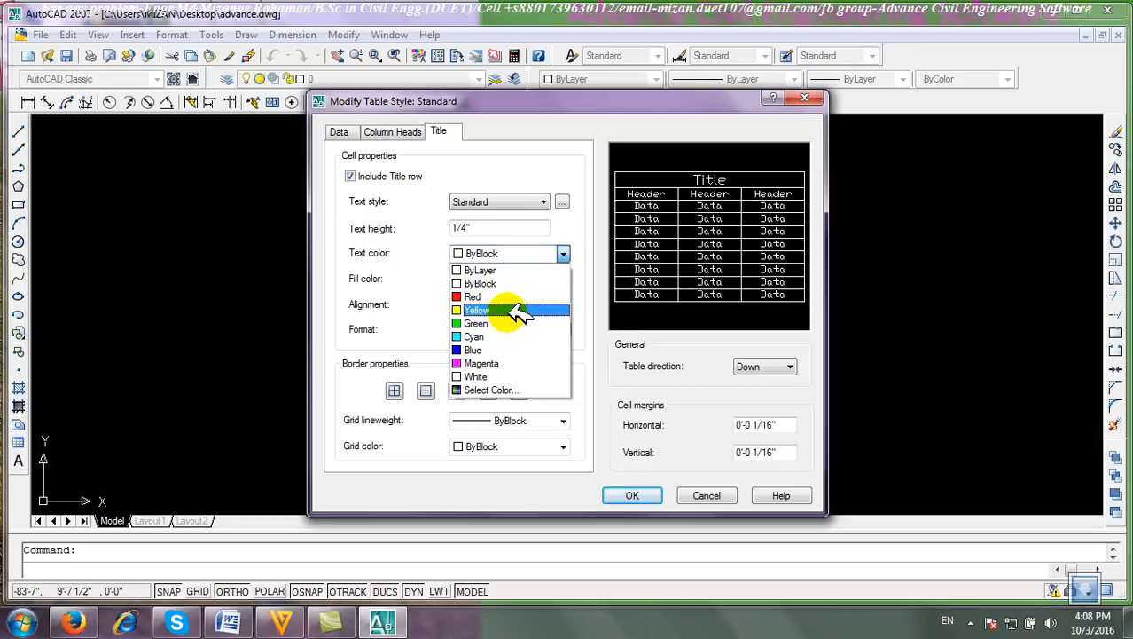
click(507, 309)
Set the column header text colour to Green and the data text colour to Blue.
click(413, 132)
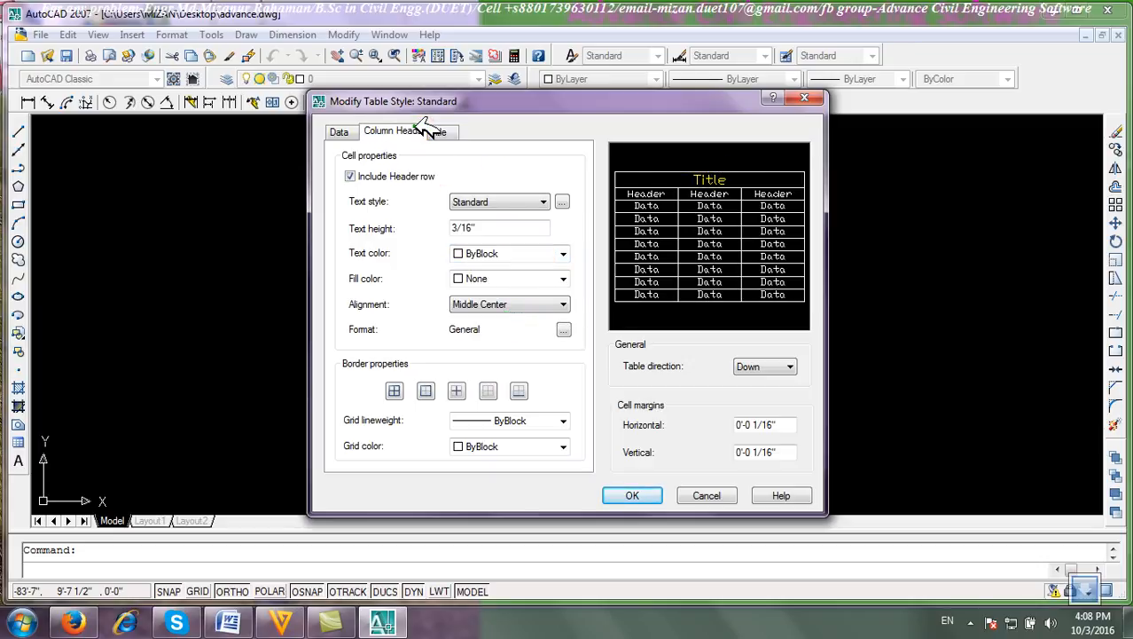
click(562, 255)
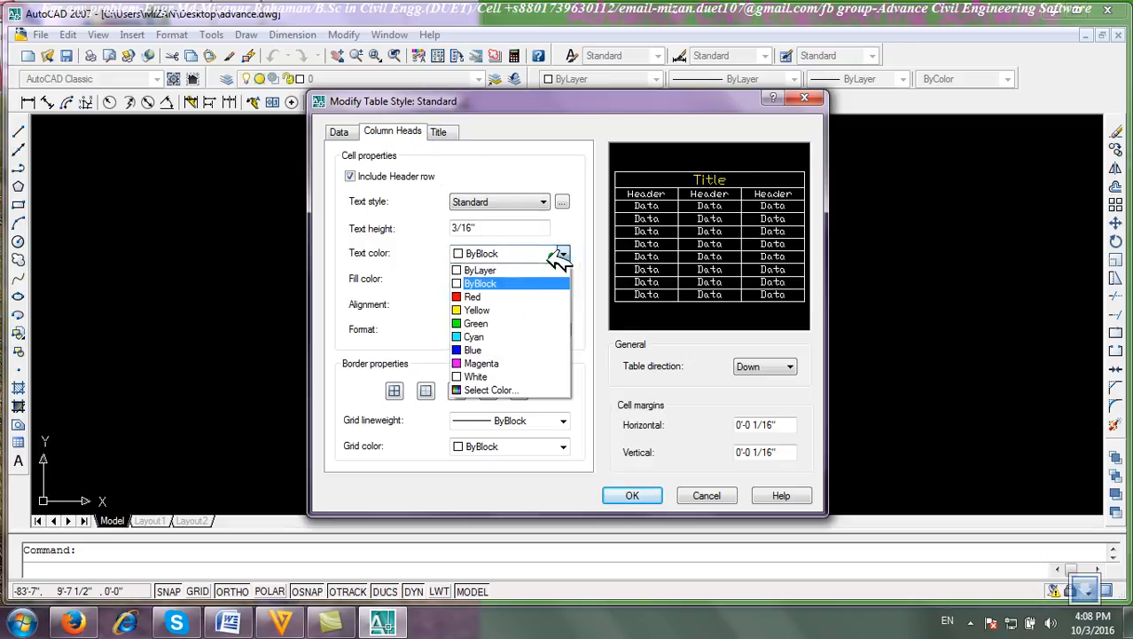
click(511, 325)
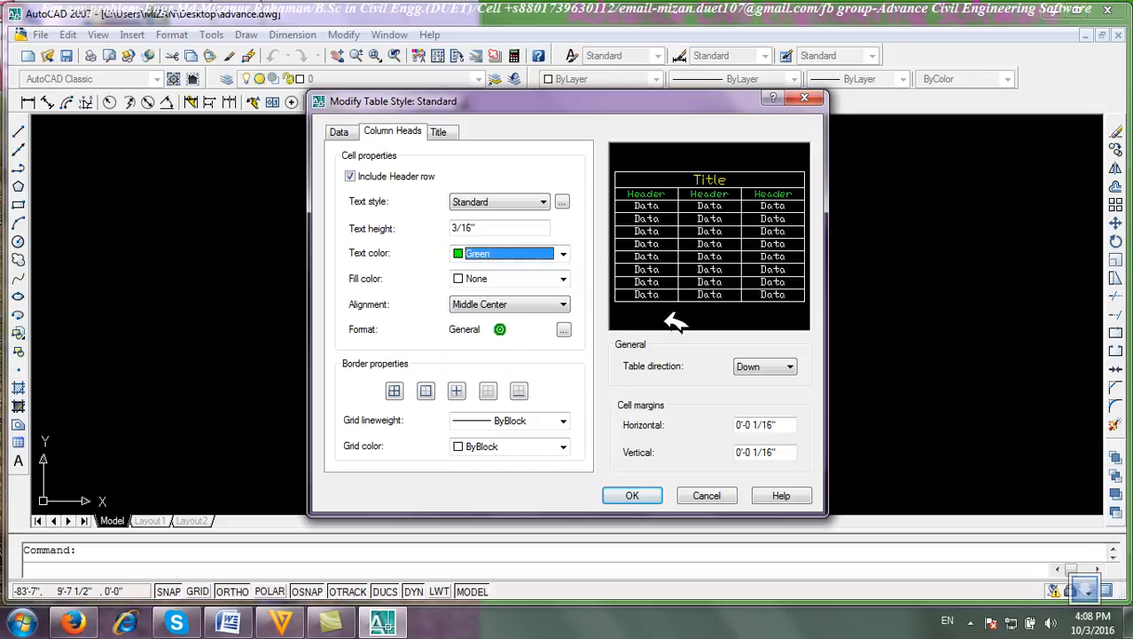
click(340, 132)
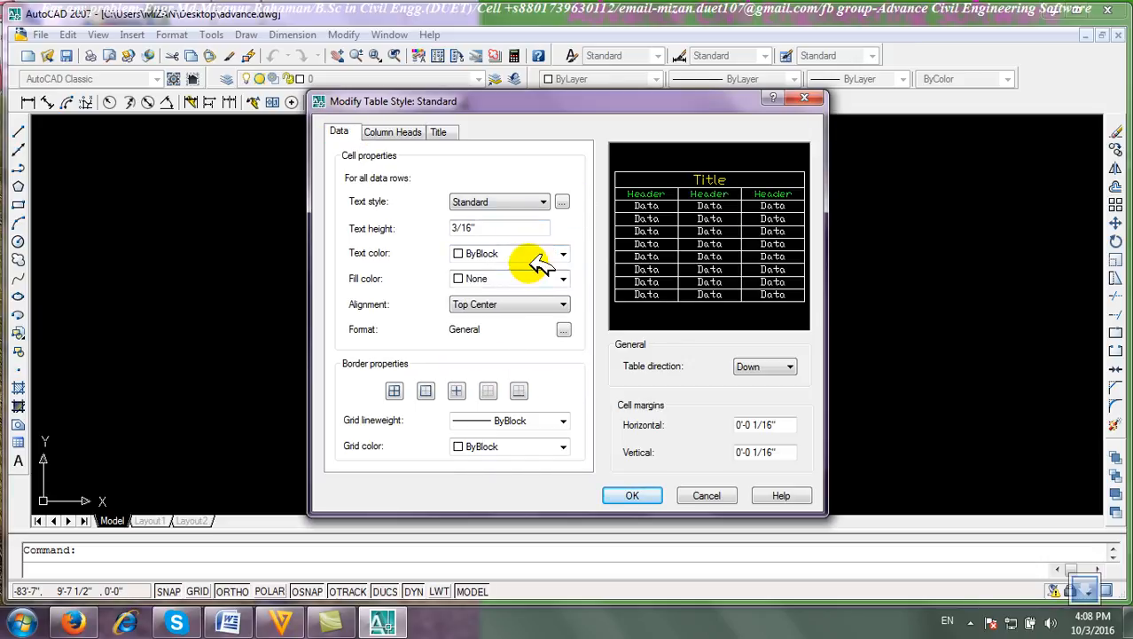
click(562, 255)
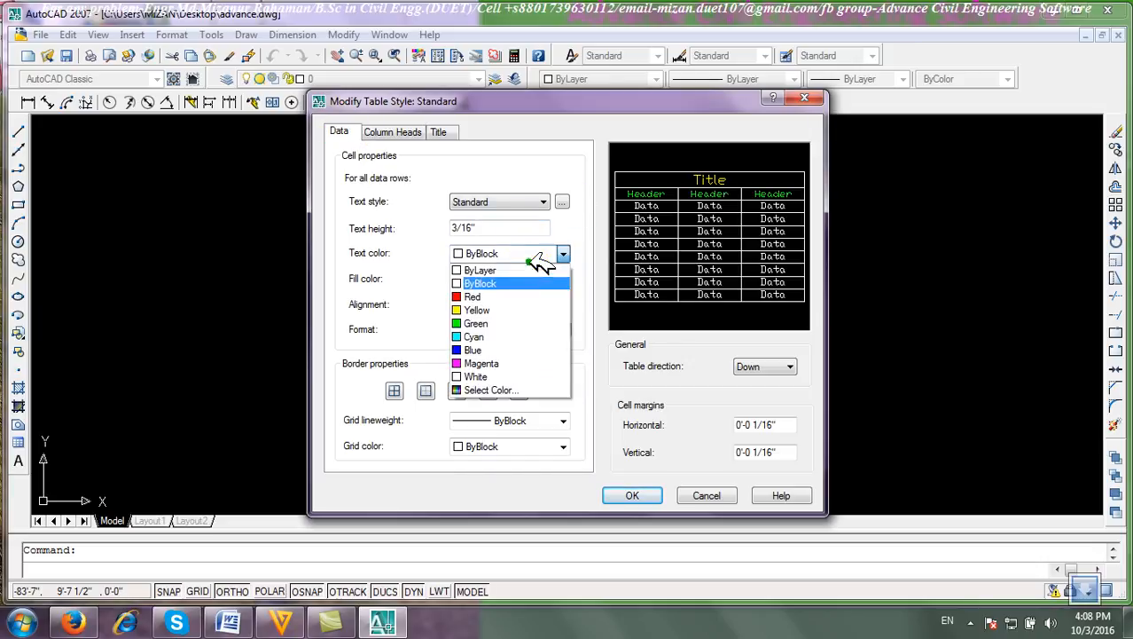
click(521, 349)
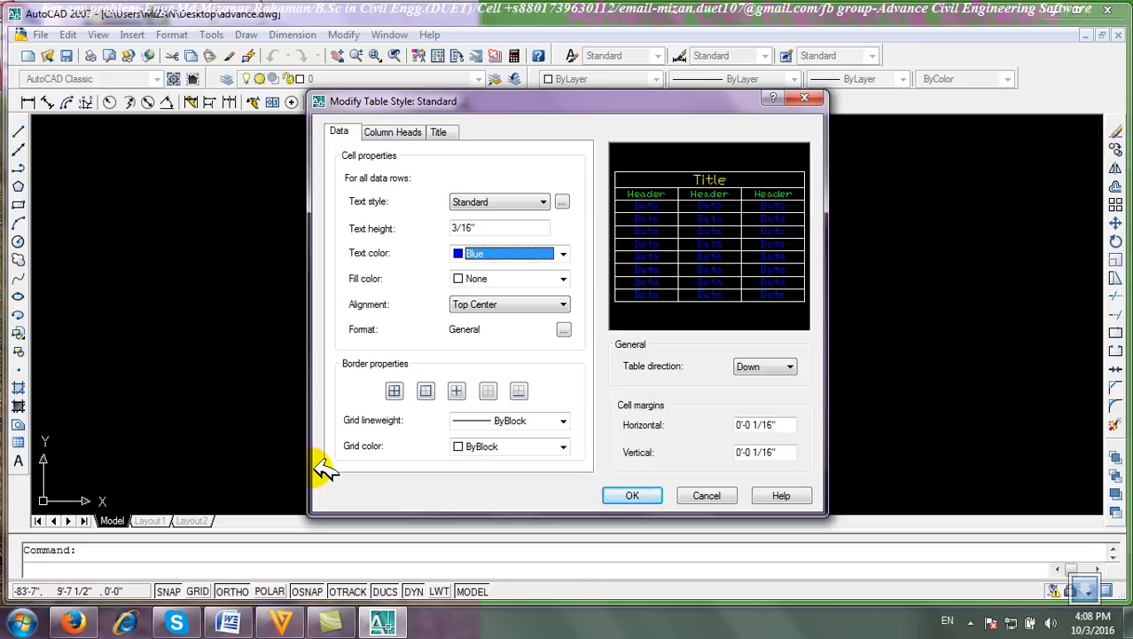
Set the data grid lineweight to 0.80 mm and the grid colour to Red.
click(548, 420)
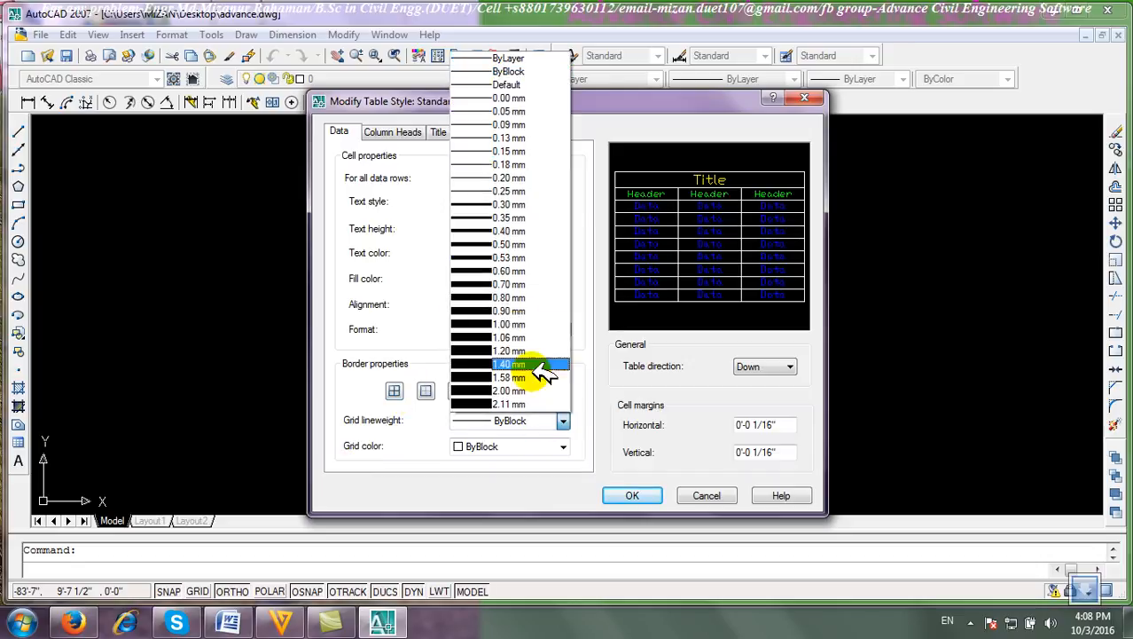
click(508, 298)
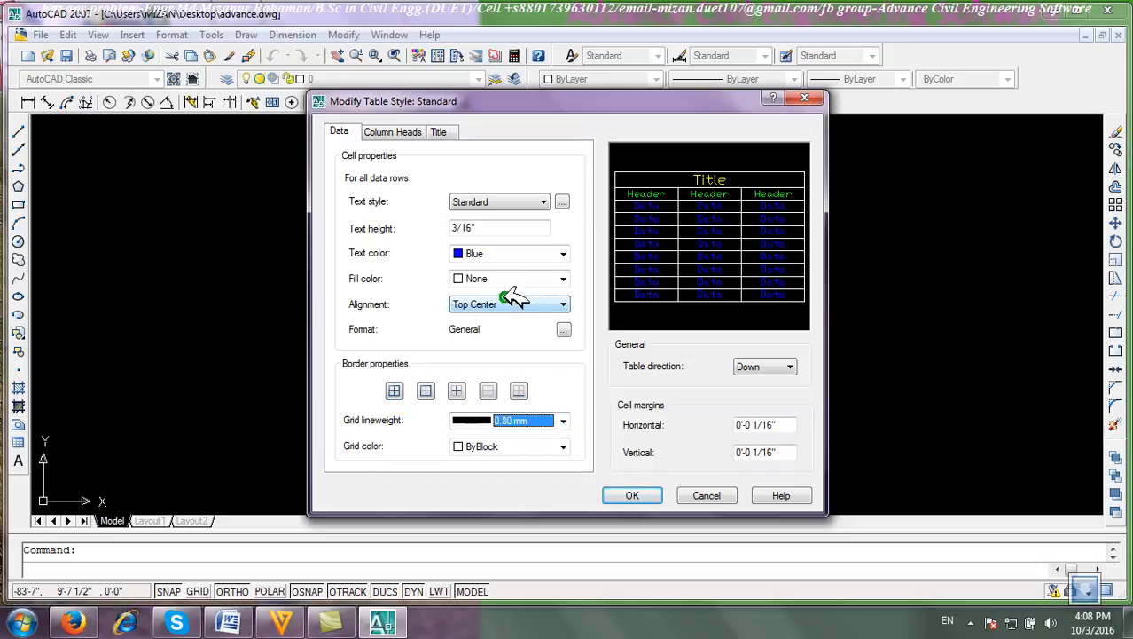
click(499, 449)
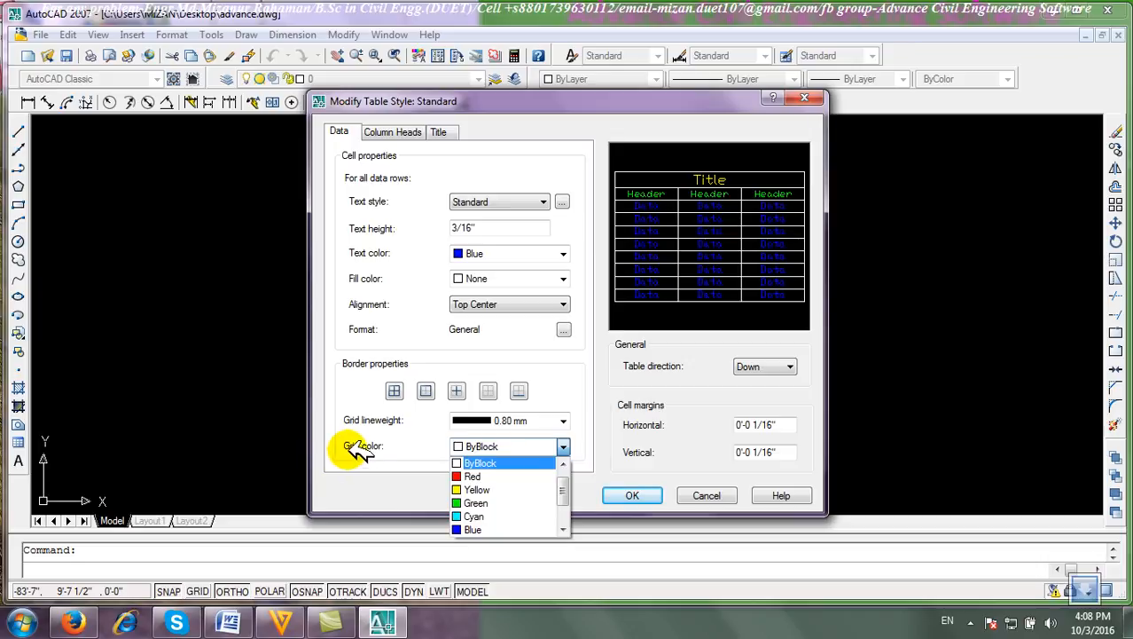
click(497, 477)
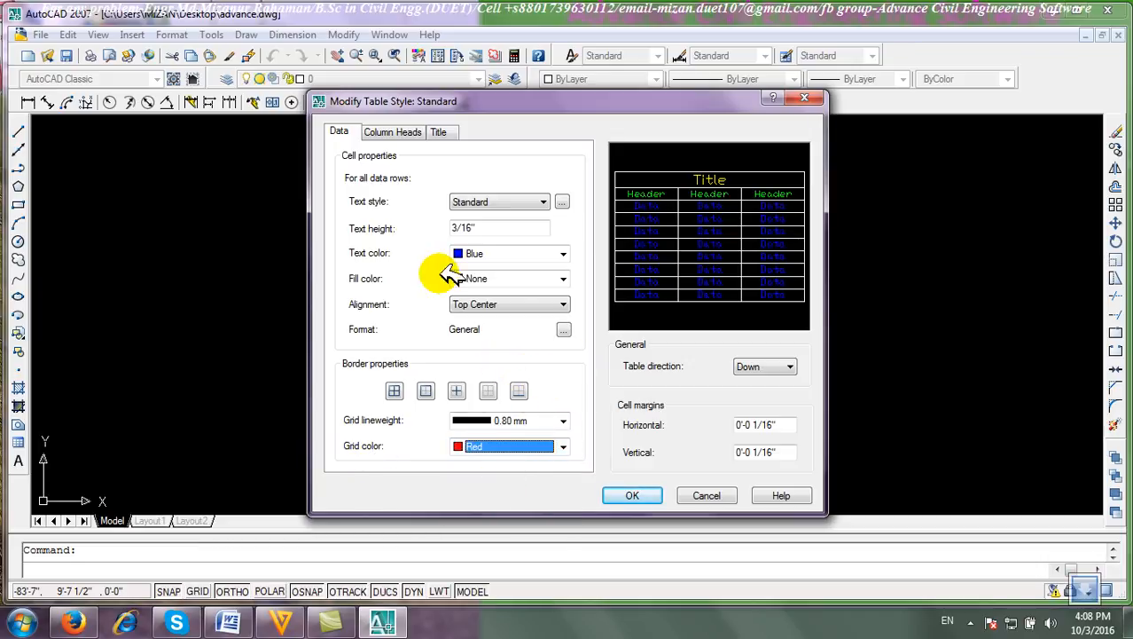
Set the table direction to Up, then cancel the style modification and close the Table Style dialog.
click(774, 366)
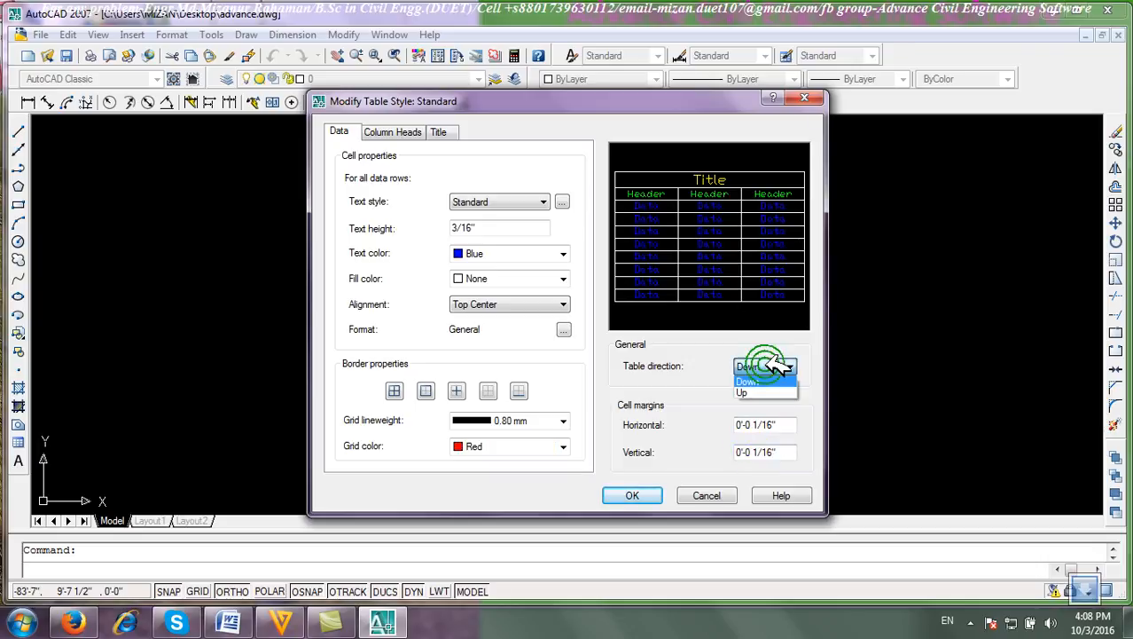
click(746, 392)
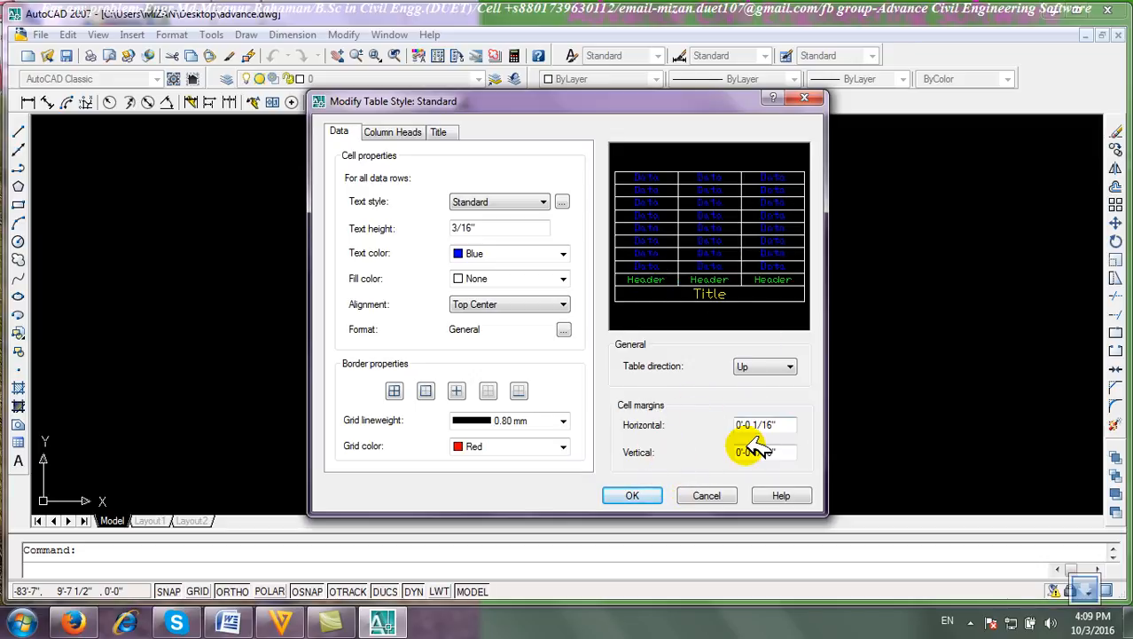
click(709, 496)
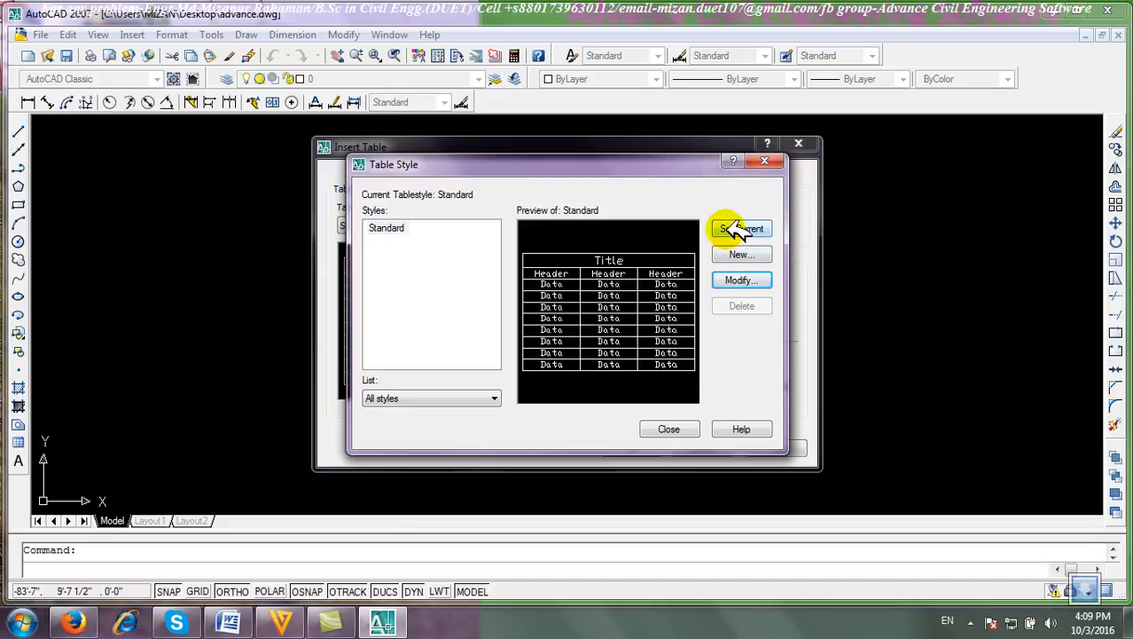
click(671, 429)
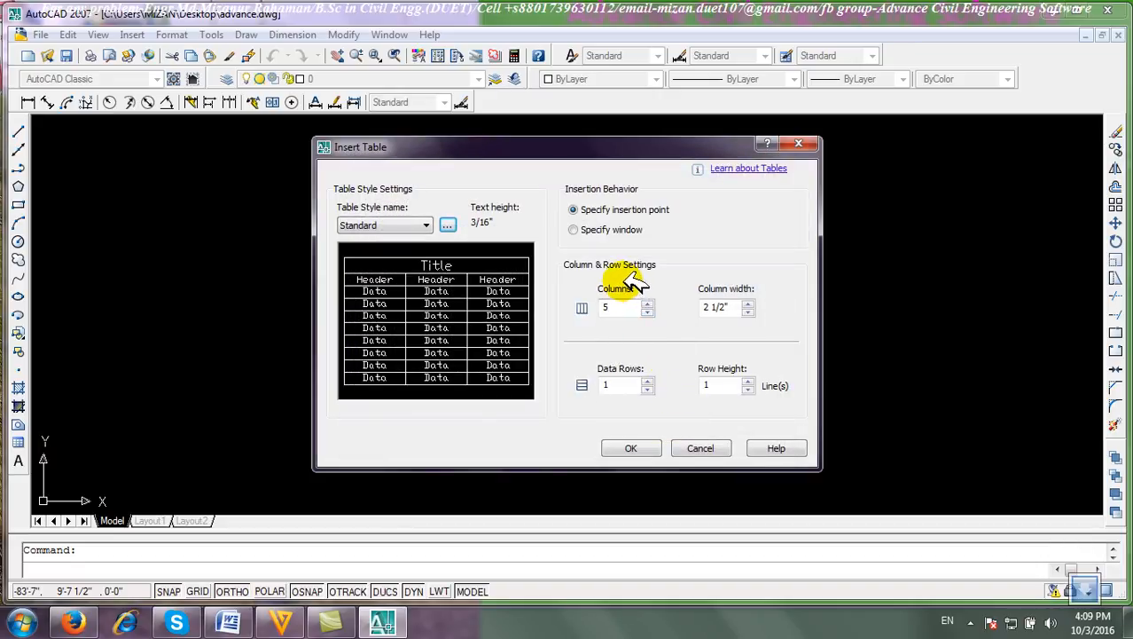
Insert a table with 10 columns and 1 data row at a point in the upper left of the drawing.
click(441, 224)
click(441, 224)
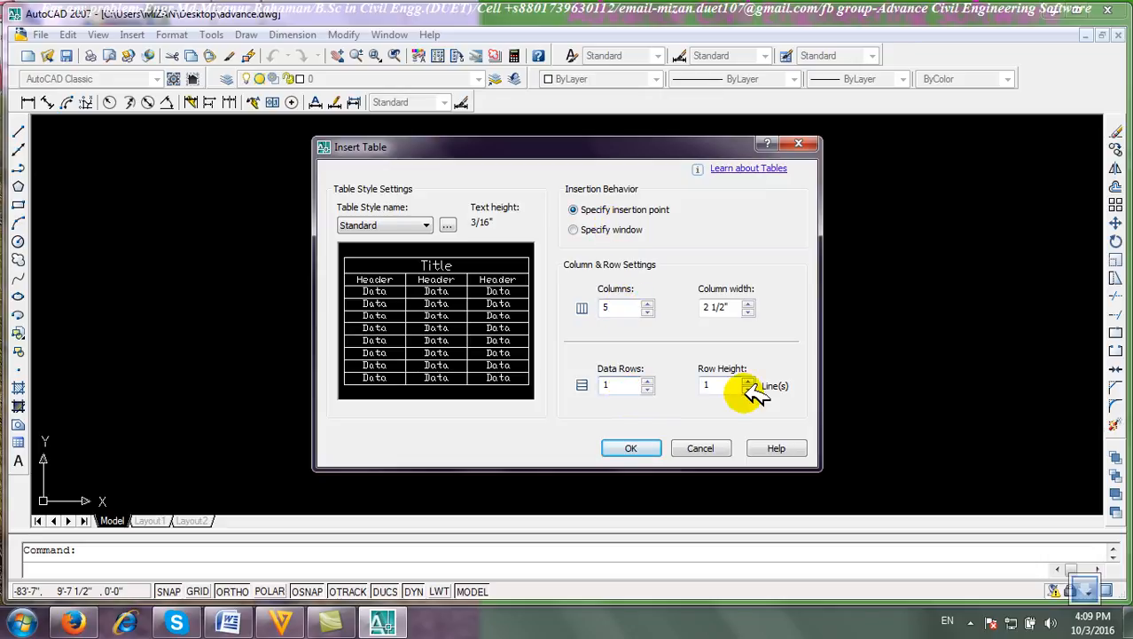
click(728, 309)
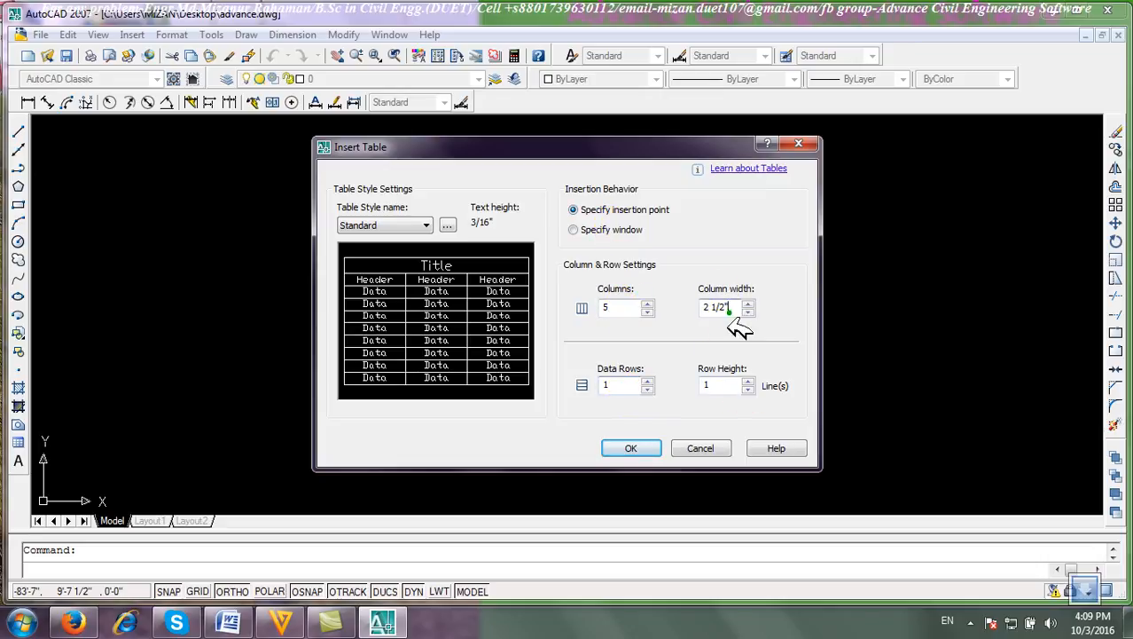
click(626, 309)
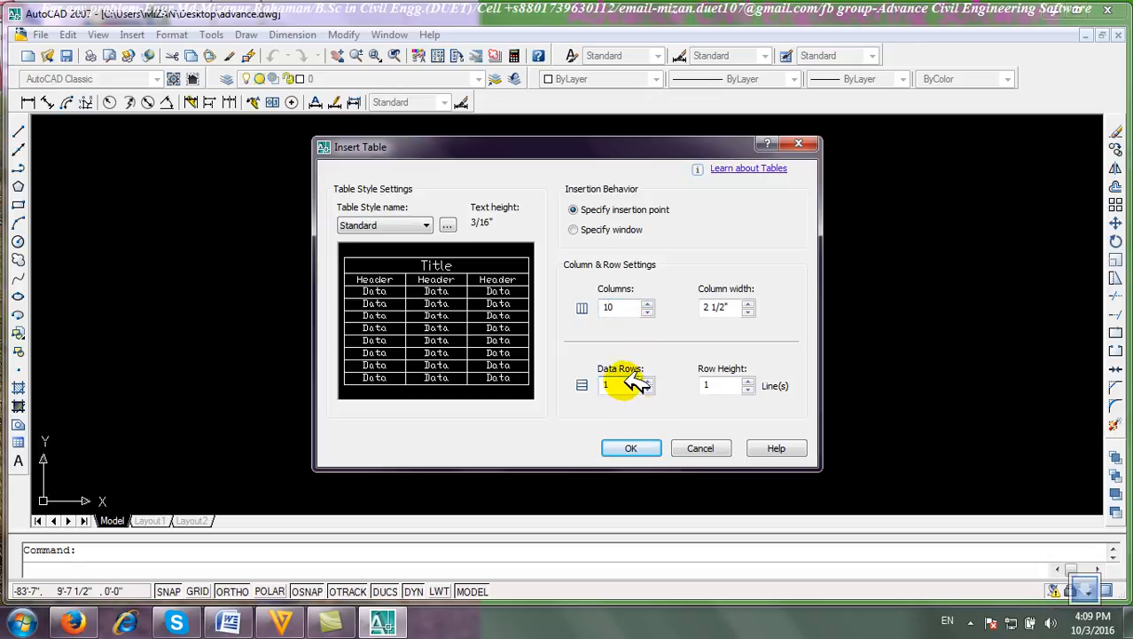
click(625, 381)
click(632, 448)
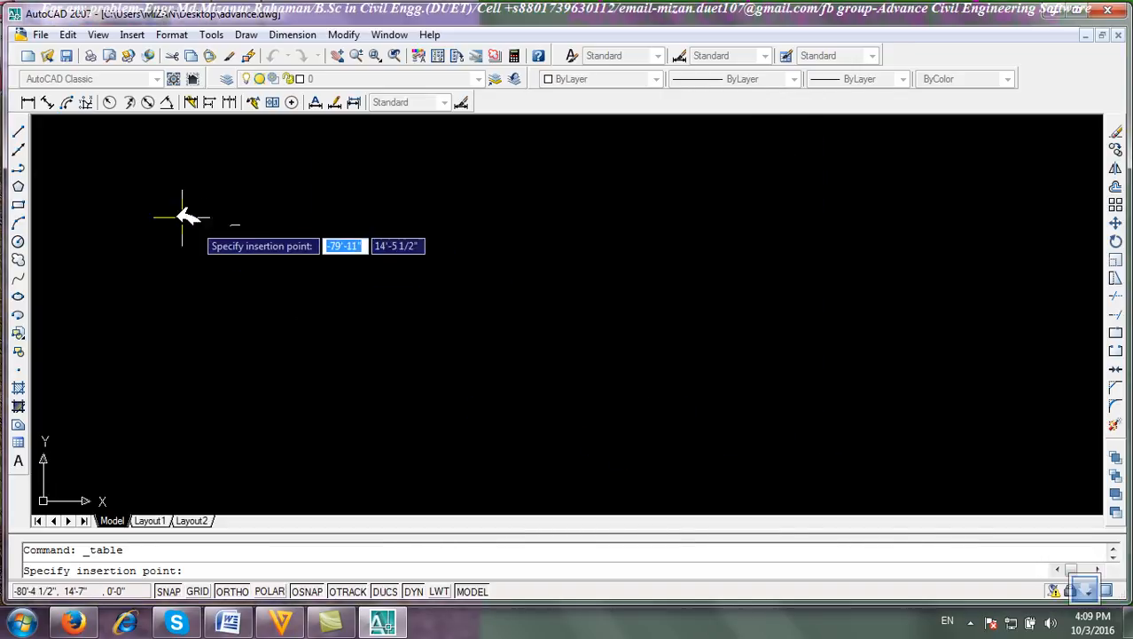
click(295, 284)
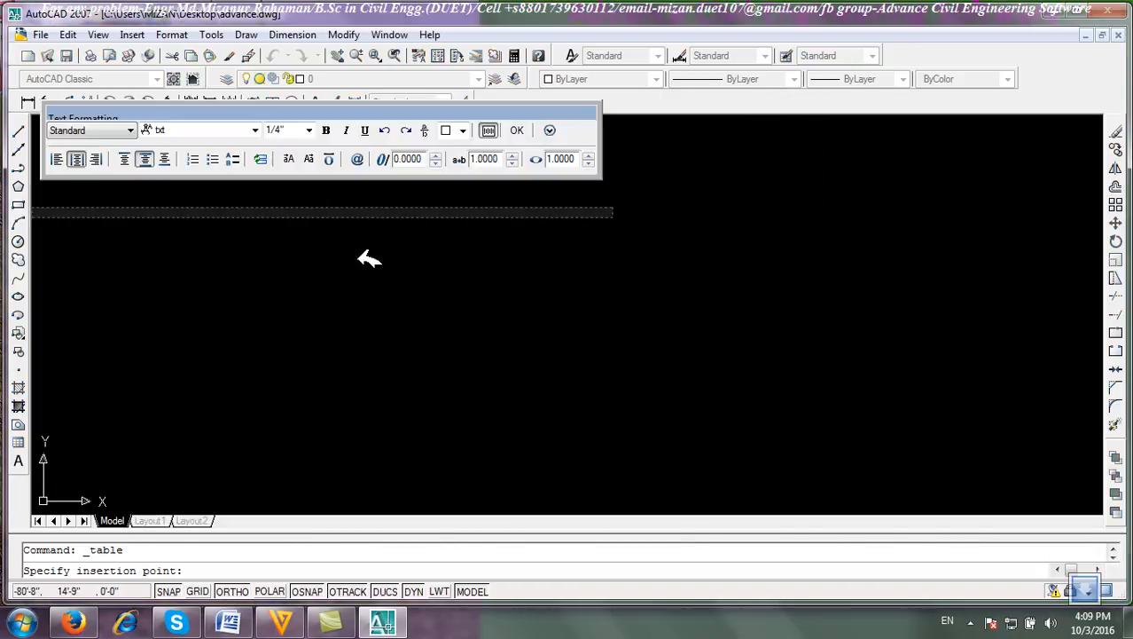
click(516, 131)
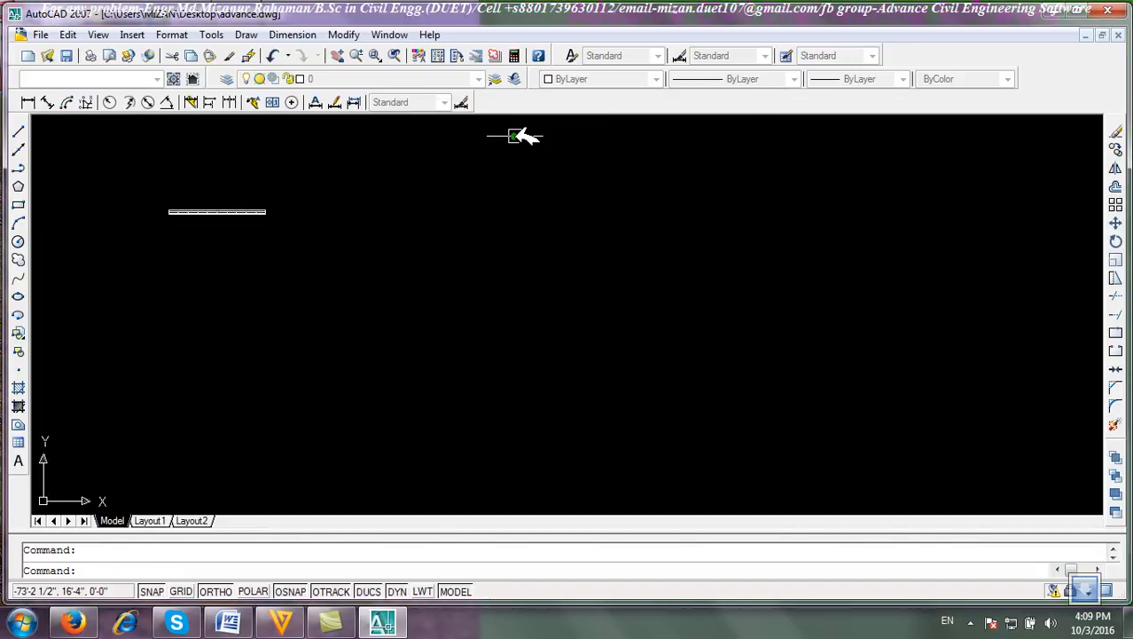
Insert a second 10-column table by specifying a window, keeping the row height at 1 line.
scroll(206, 208, up, 5)
scroll(400, 257, down, 2)
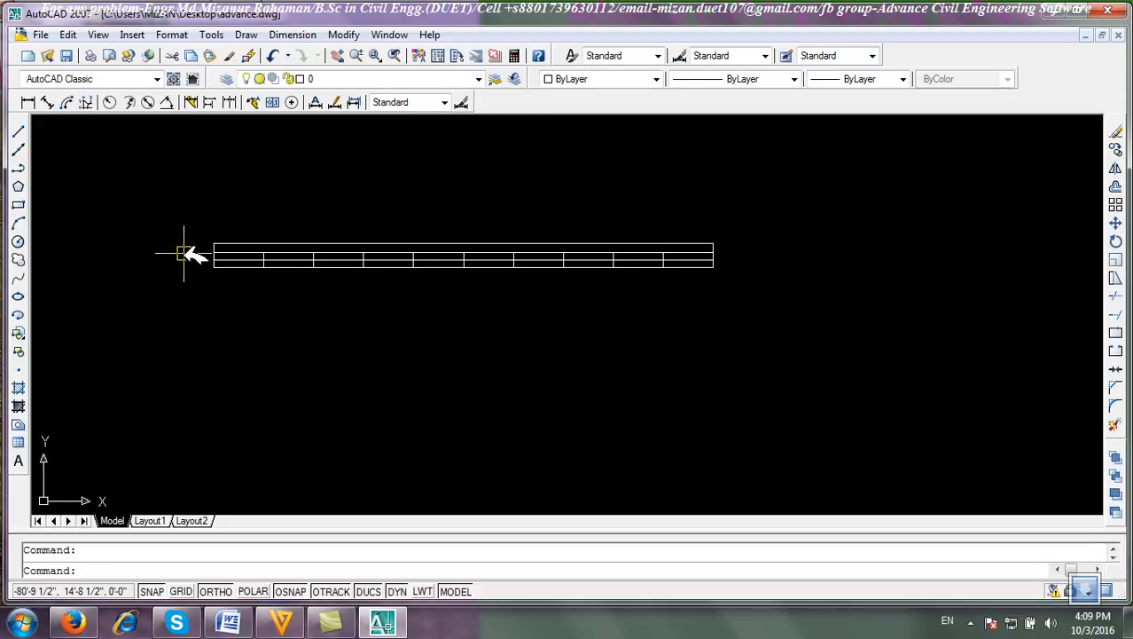
click(19, 441)
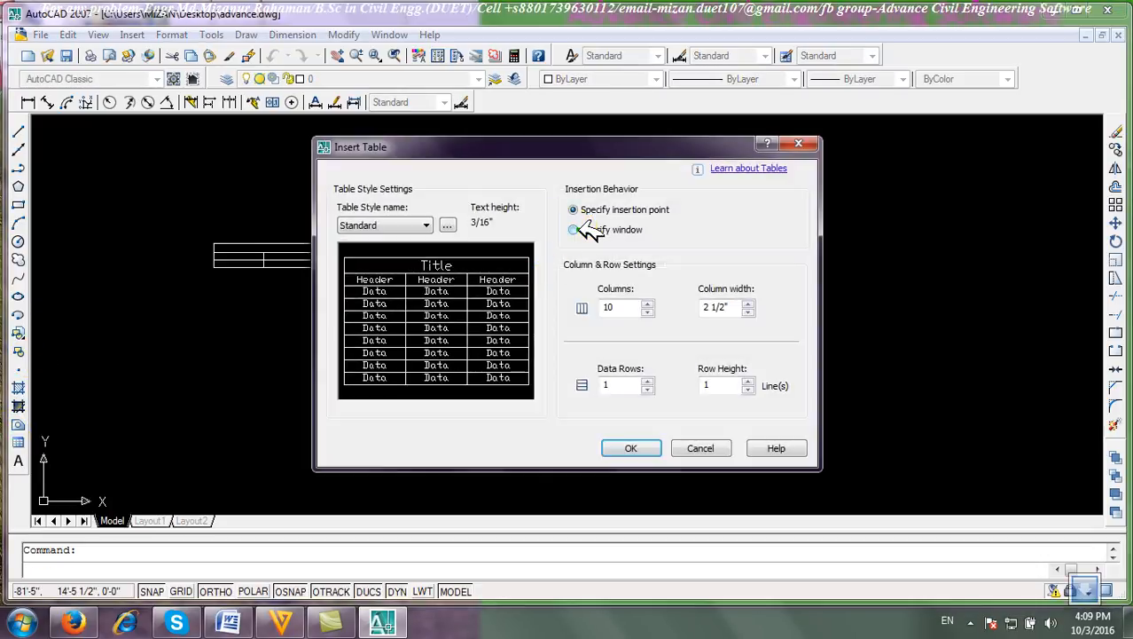
click(574, 229)
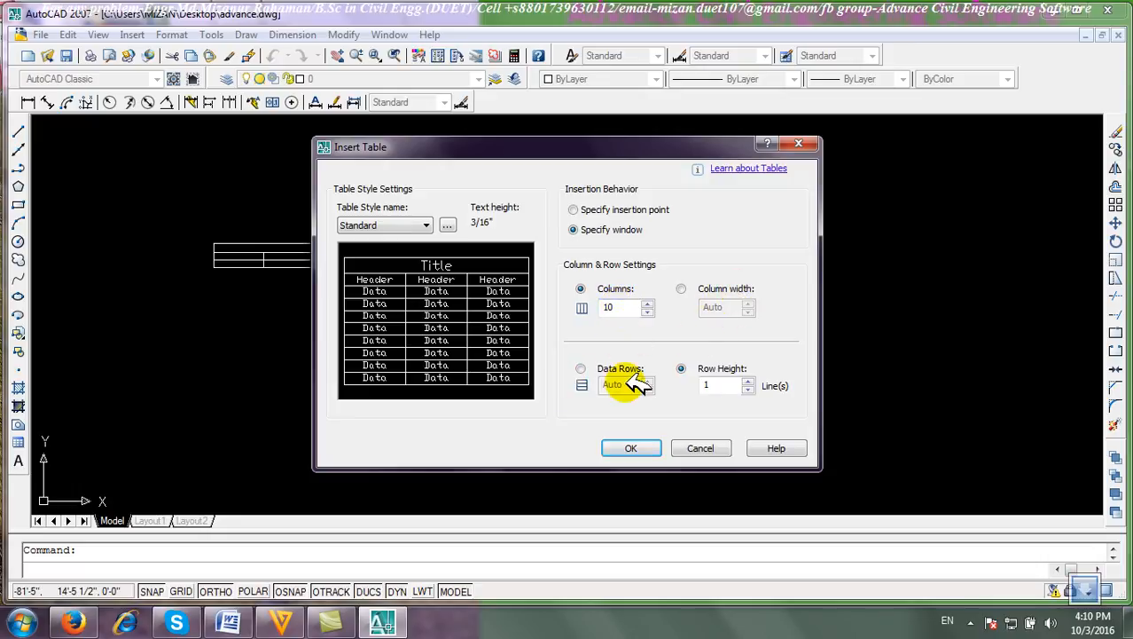
click(581, 368)
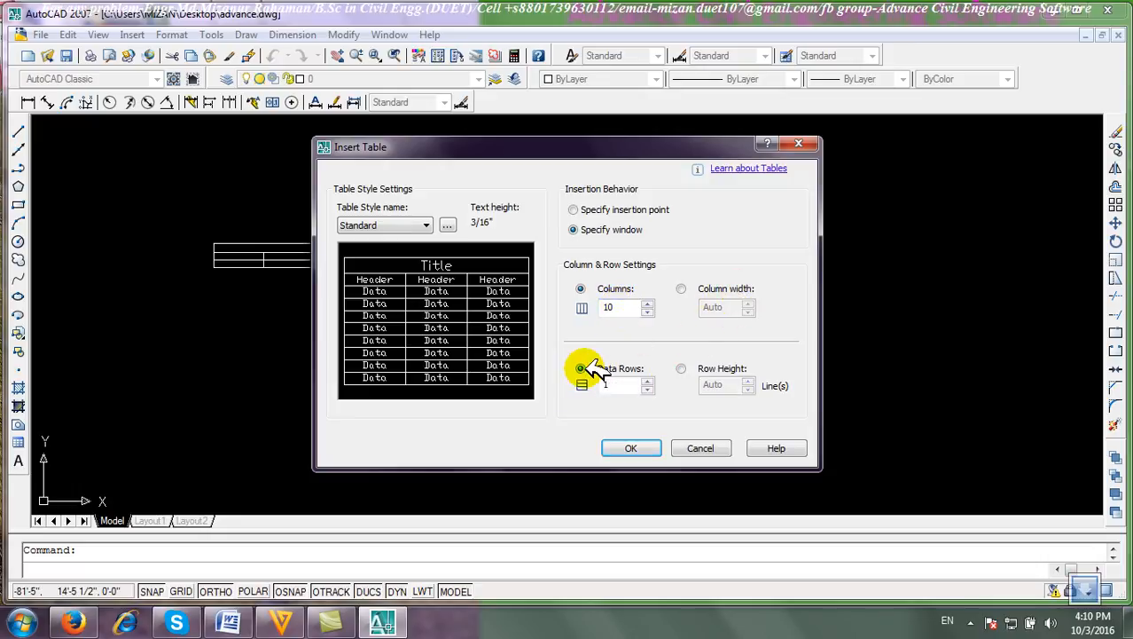
click(690, 368)
click(646, 448)
click(544, 383)
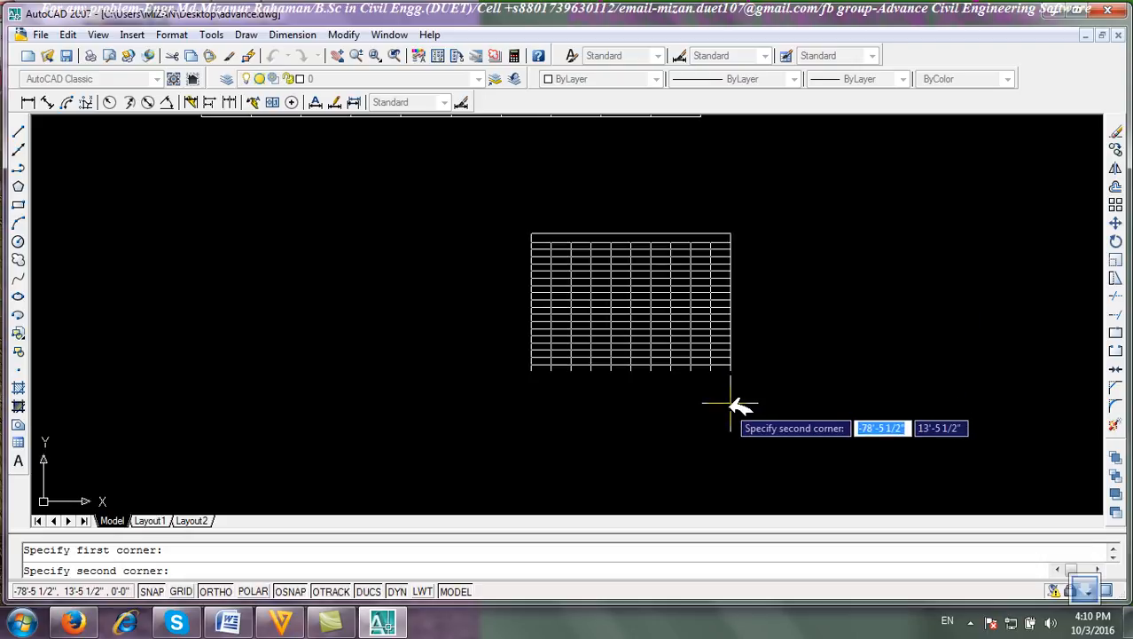
click(731, 402)
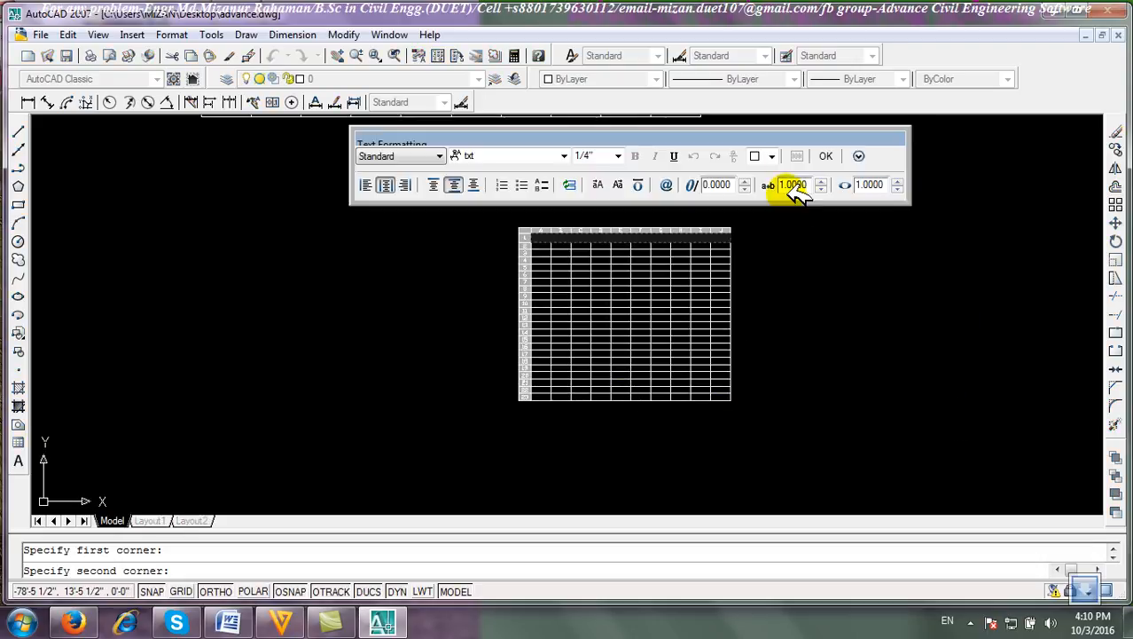
click(834, 157)
Finish editing the table and erase both inserted tables.
click(779, 463)
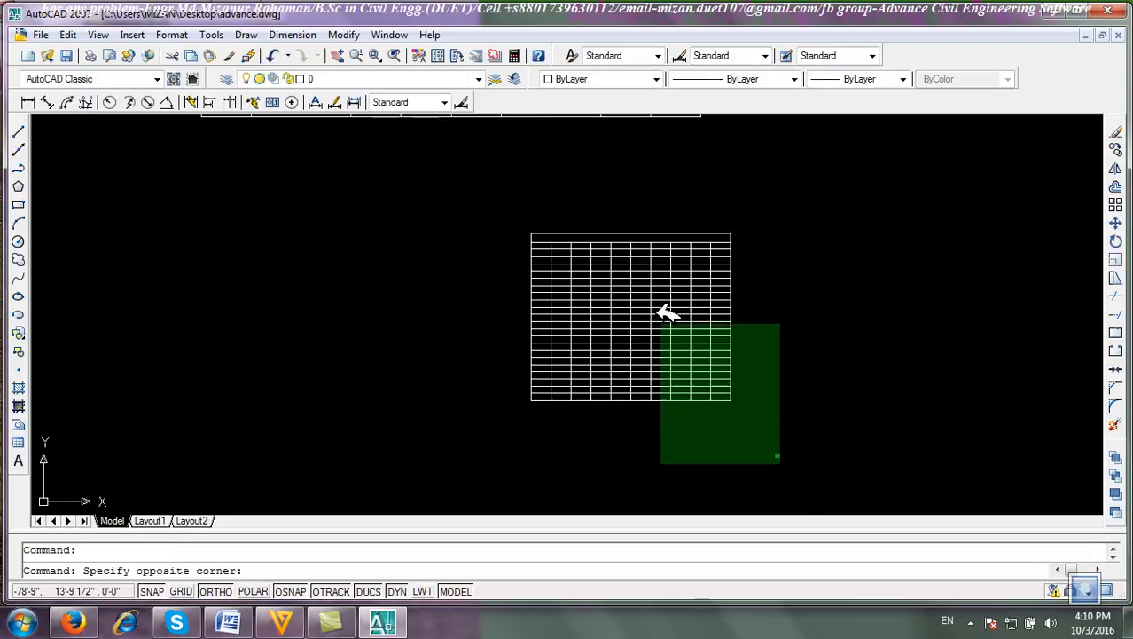
click(470, 165)
click(632, 282)
click(561, 250)
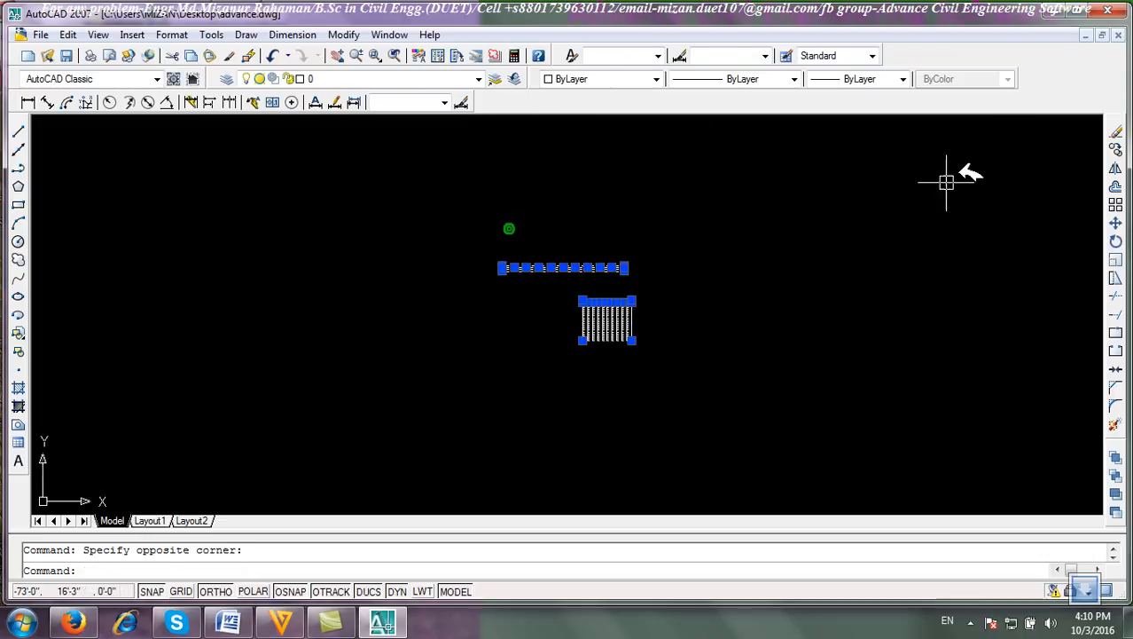
click(1116, 131)
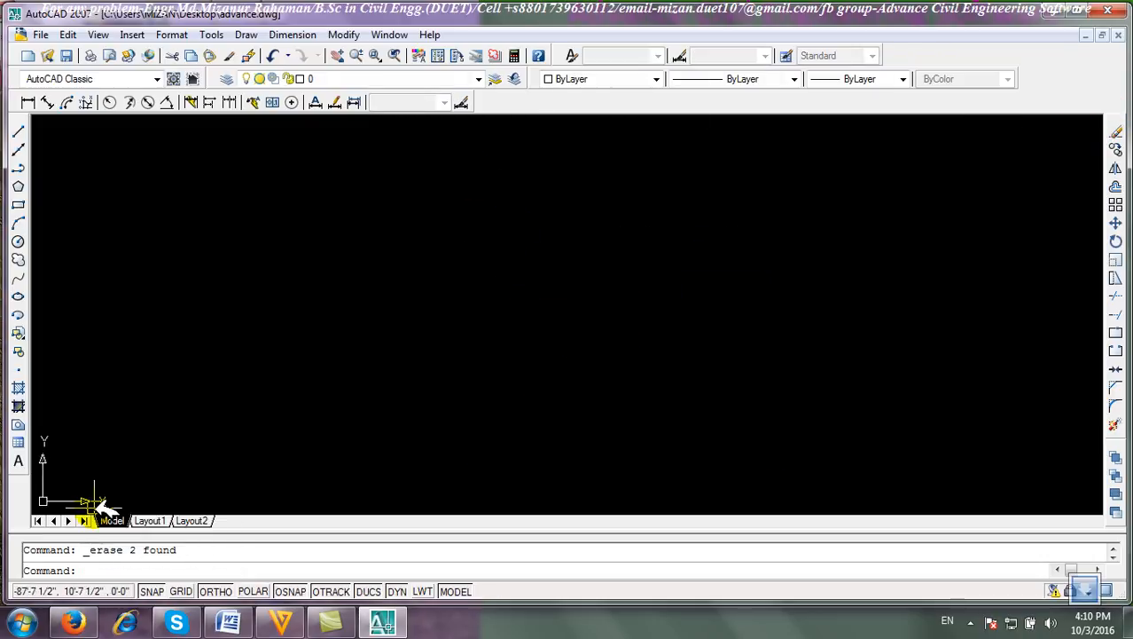
Start Multiline Text with a box in the upper left, setting the font to Times New Roman and height to 6".
click(19, 460)
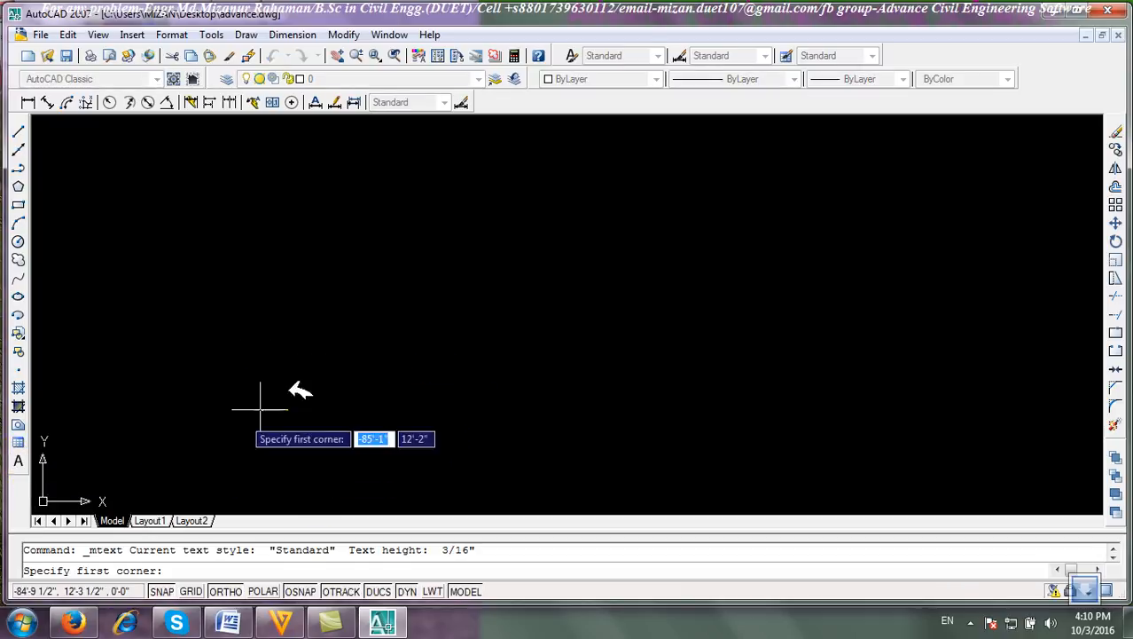
click(248, 248)
click(628, 325)
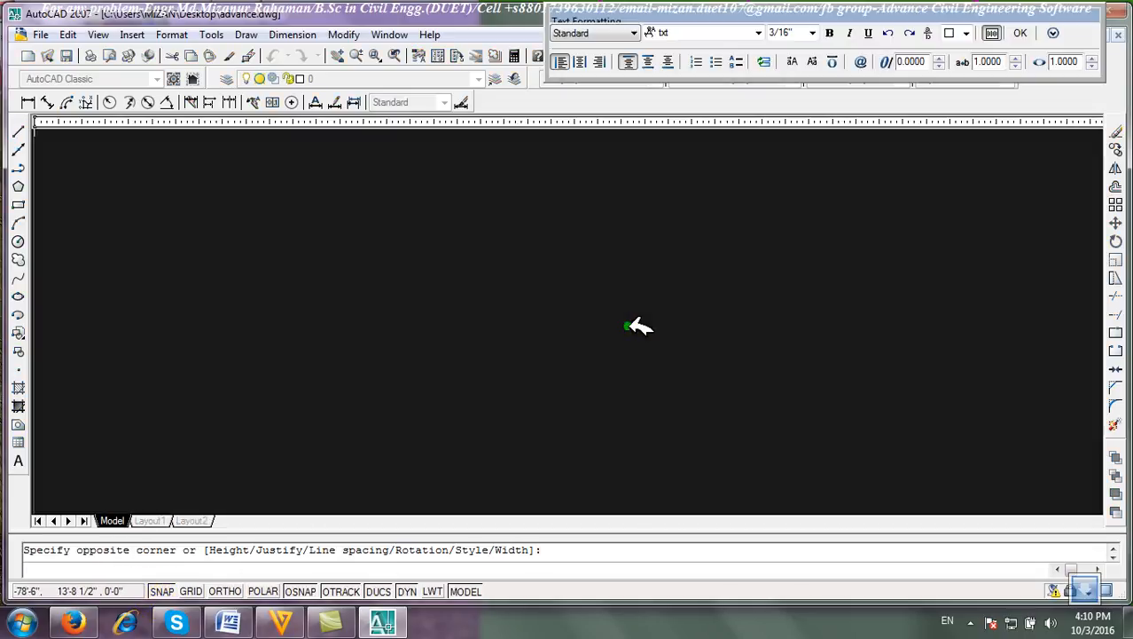
click(679, 29)
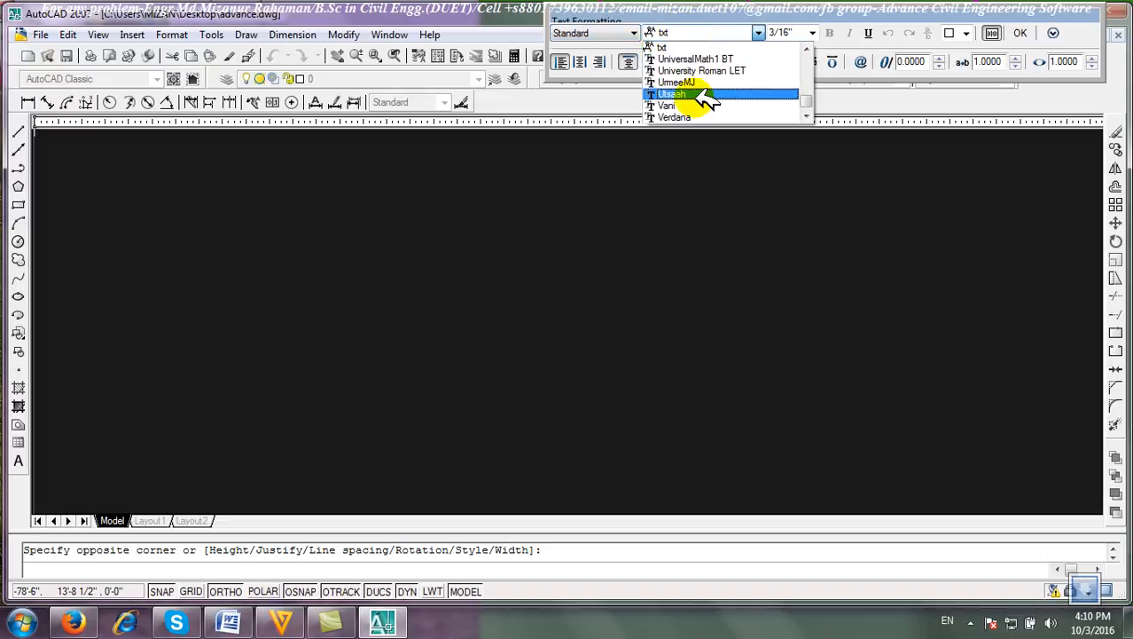
key(t)
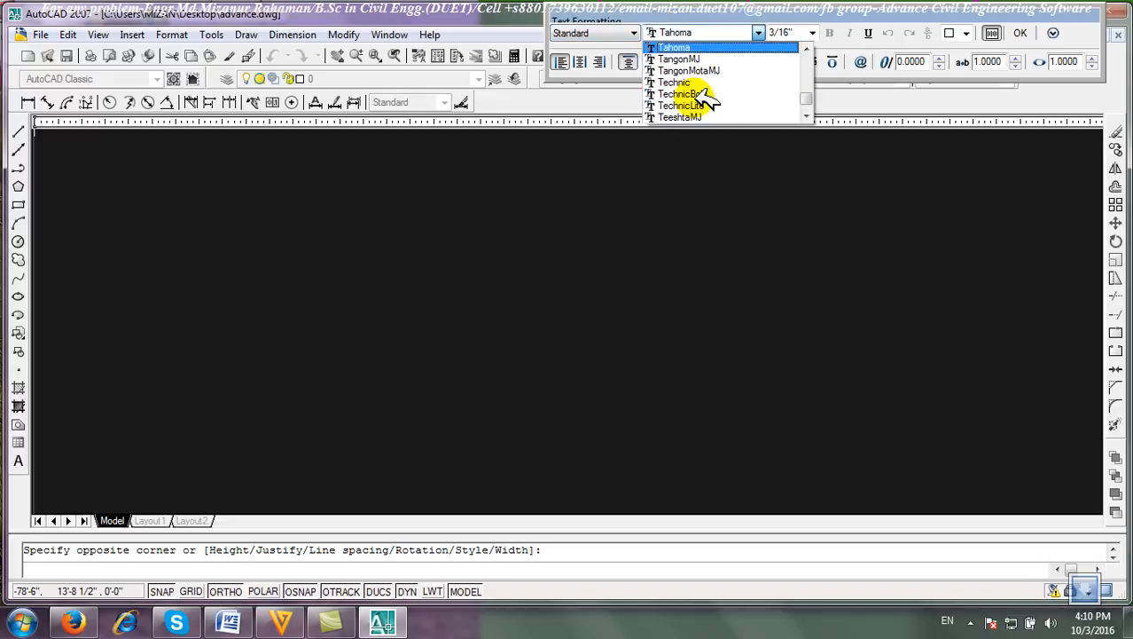
scroll(728, 90, down, 1)
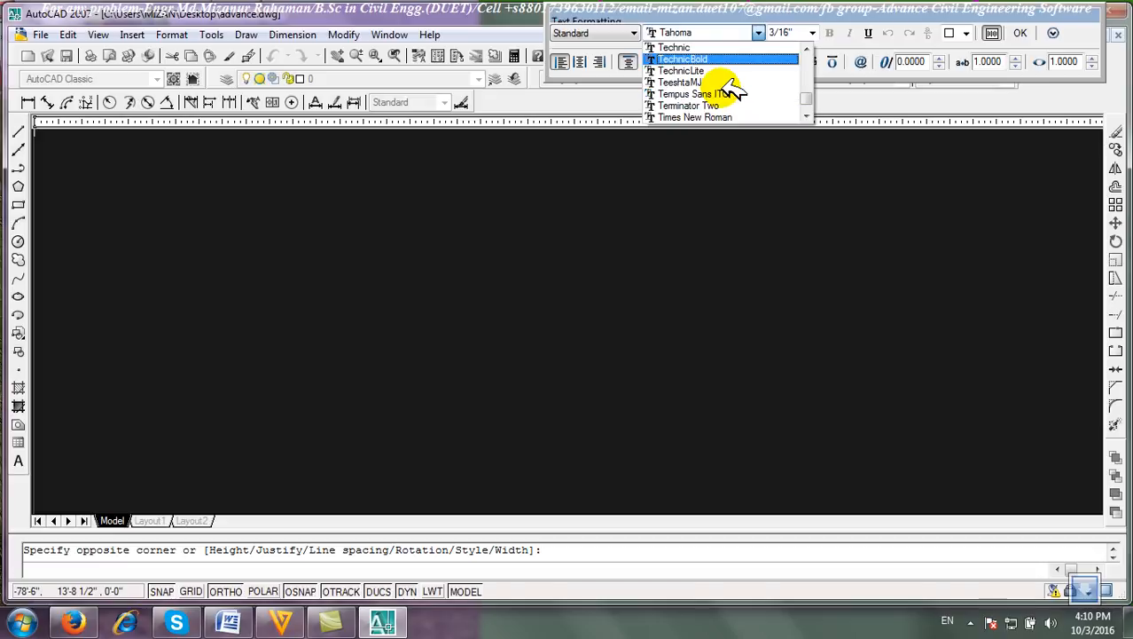
click(730, 113)
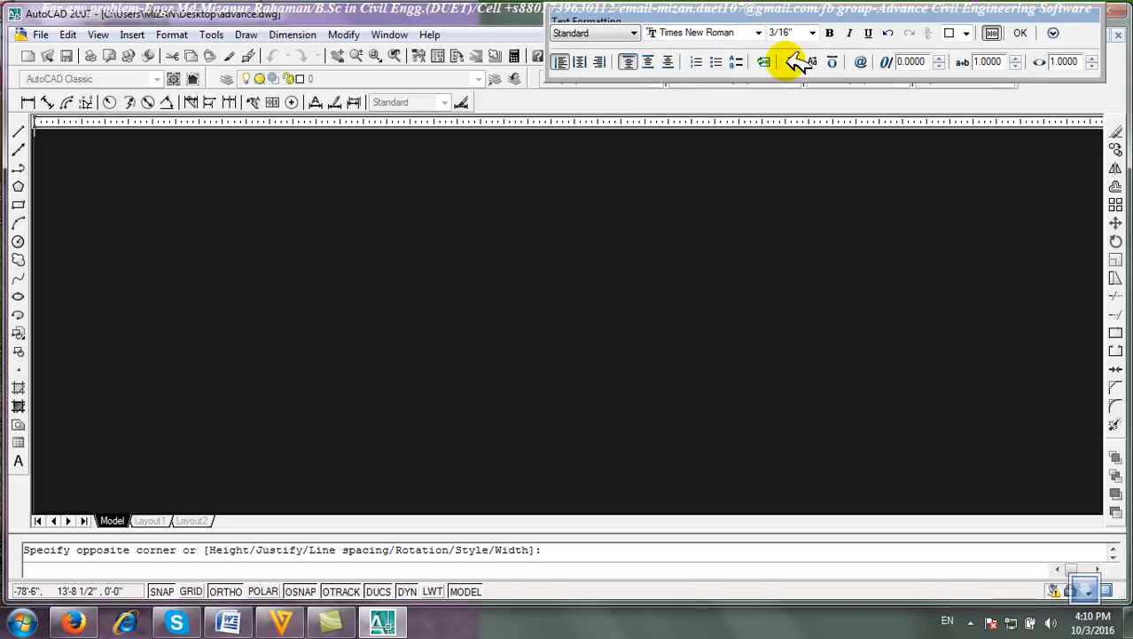
drag(797, 33, 762, 35)
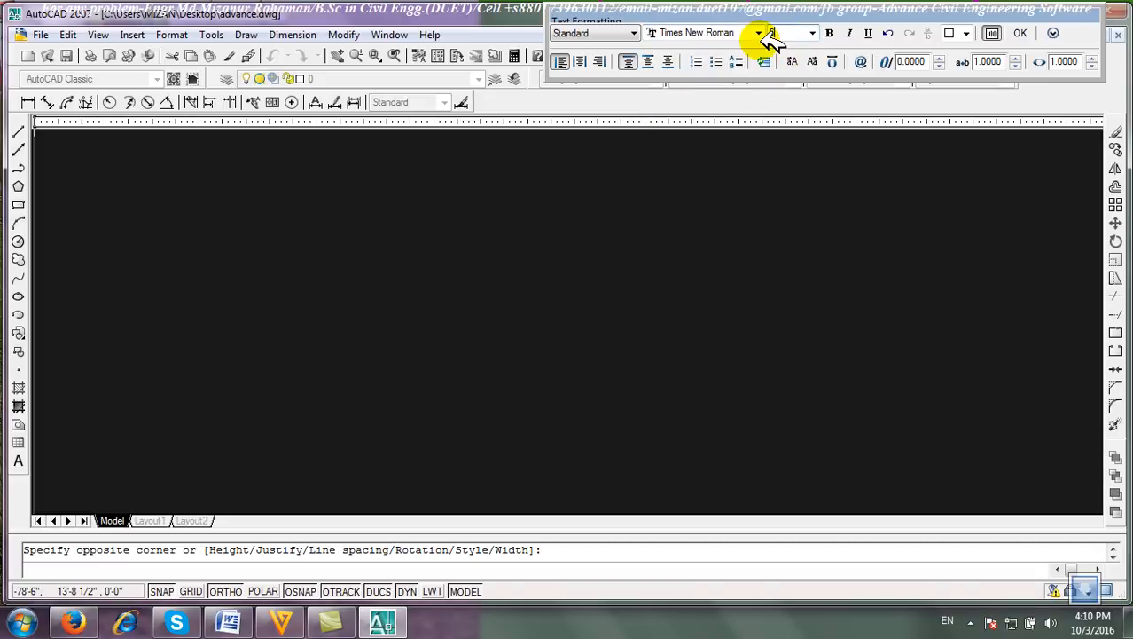
click(265, 242)
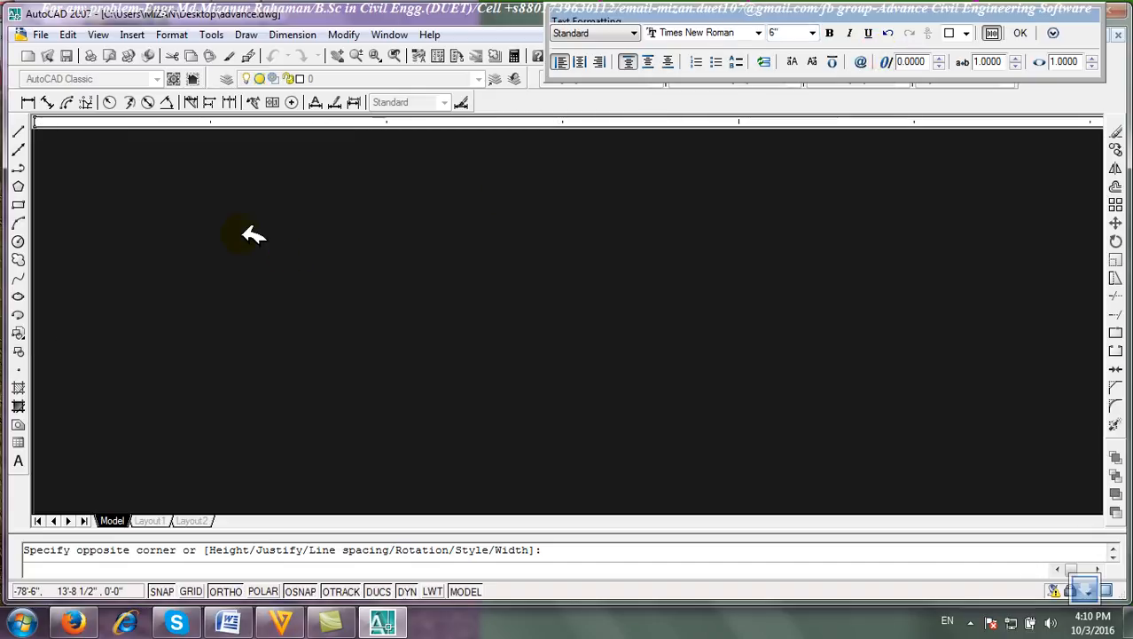
Enter the author's first name as the text, then select it and set its height to 8".
text(miza)
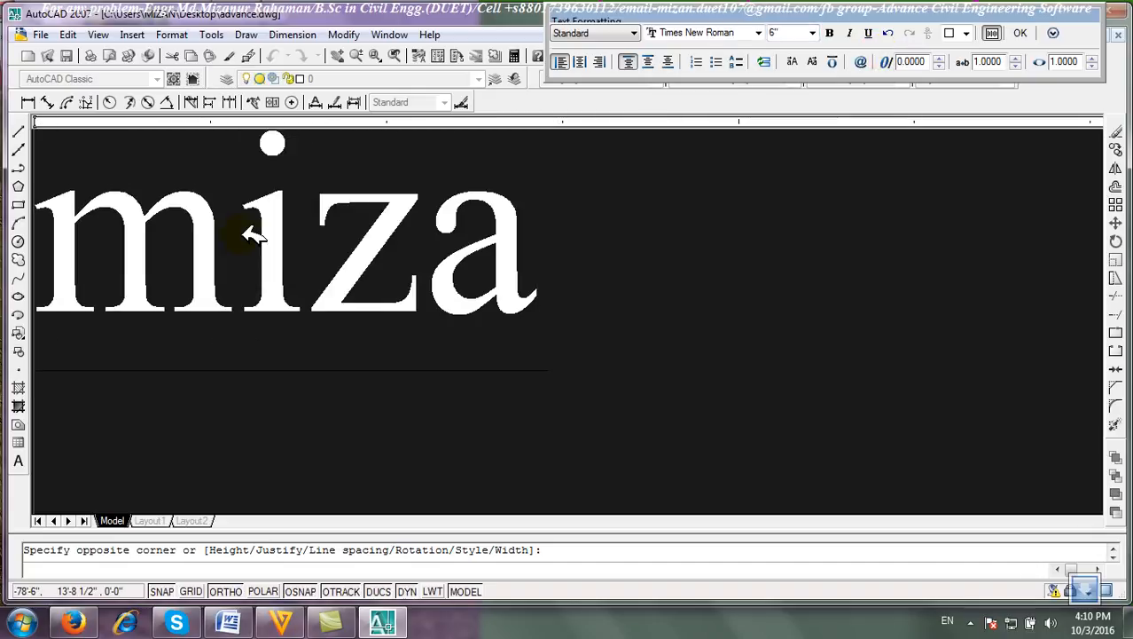
text(n)
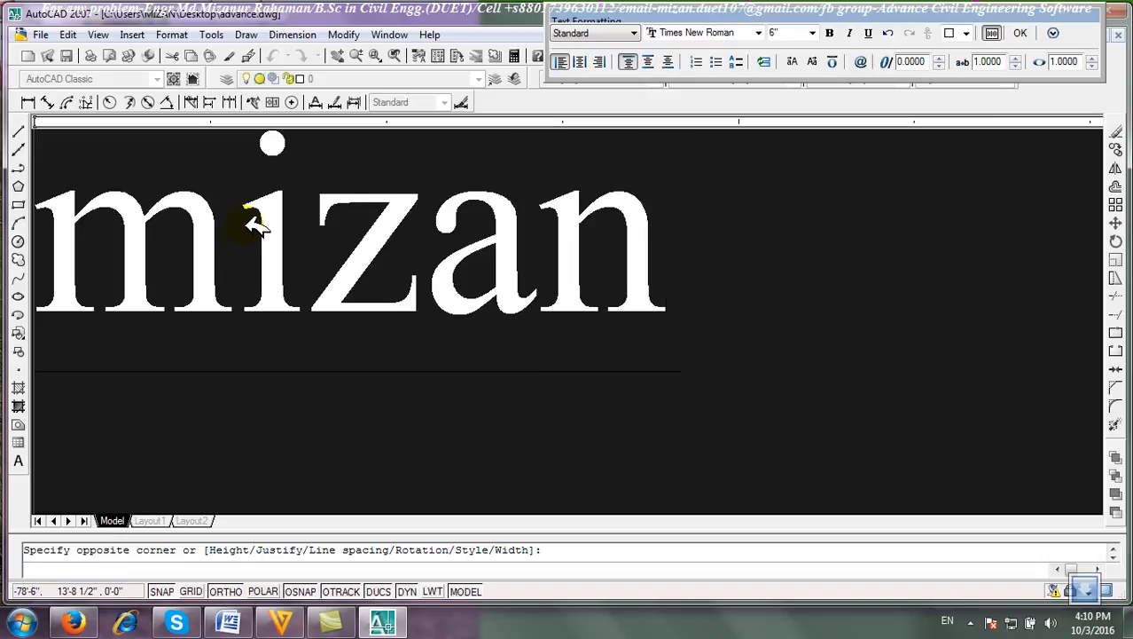
double_click(691, 243)
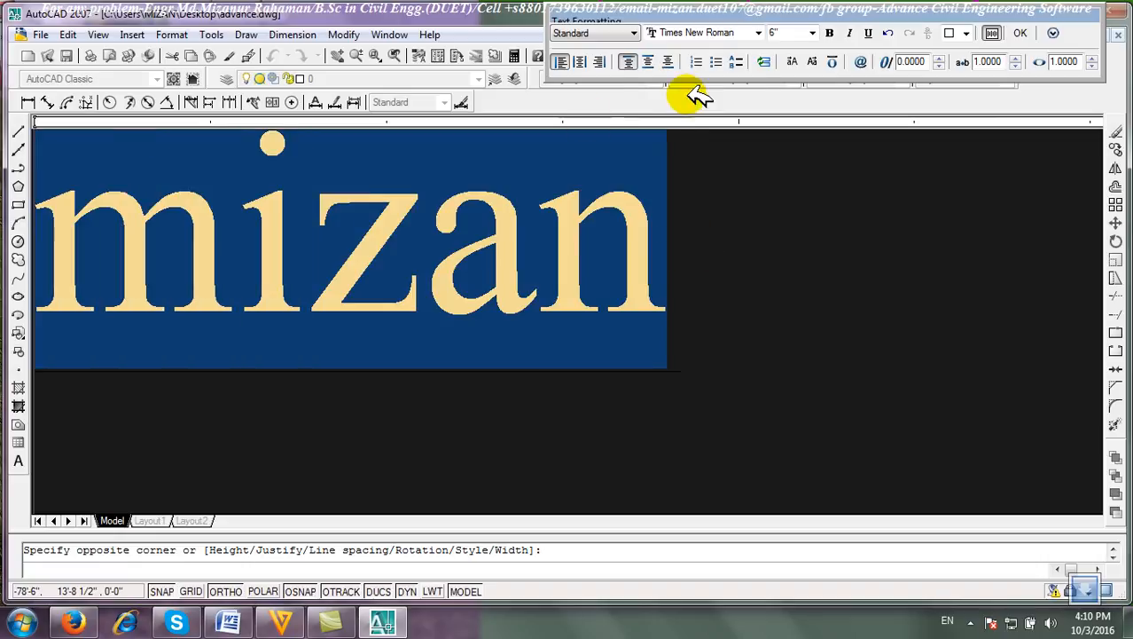
click(776, 33)
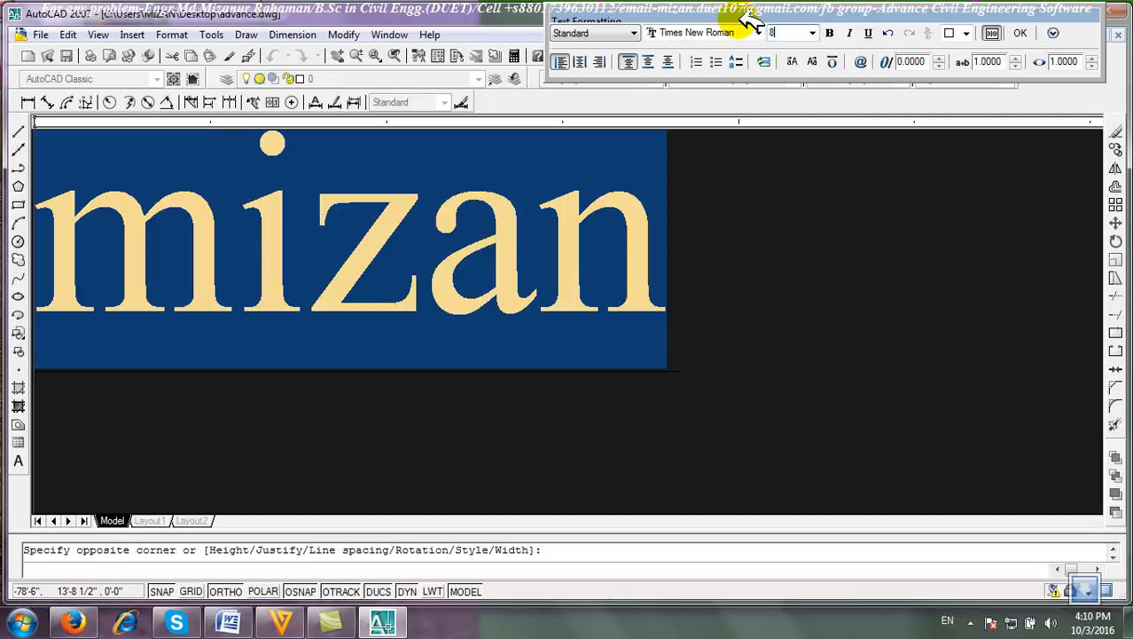
Set the selected text colour to Green.
click(967, 33)
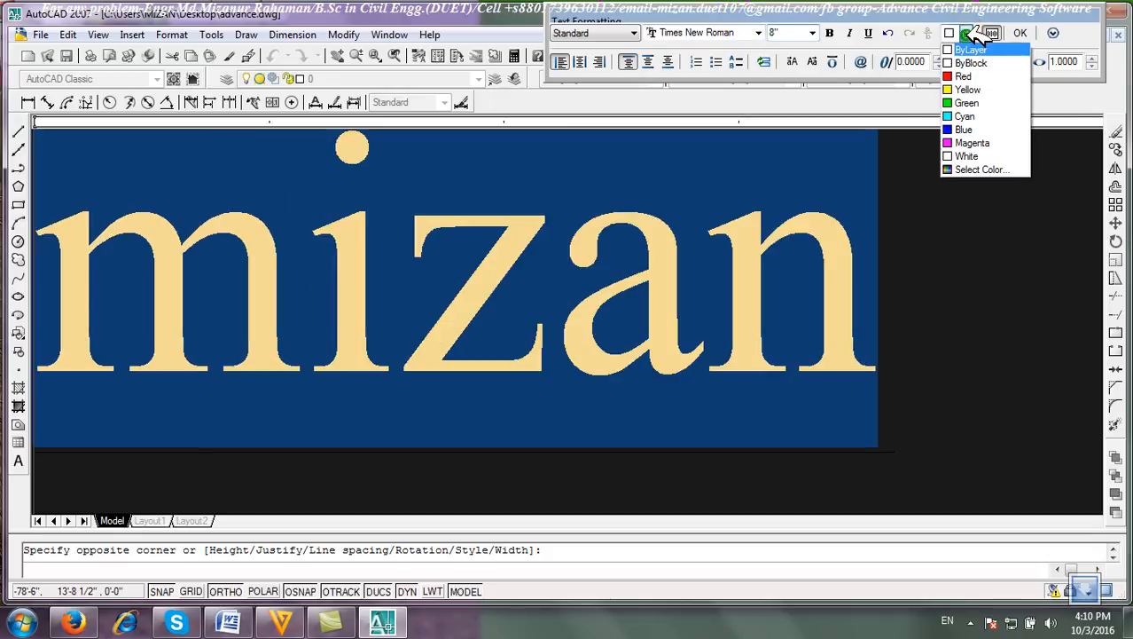
click(975, 128)
click(966, 33)
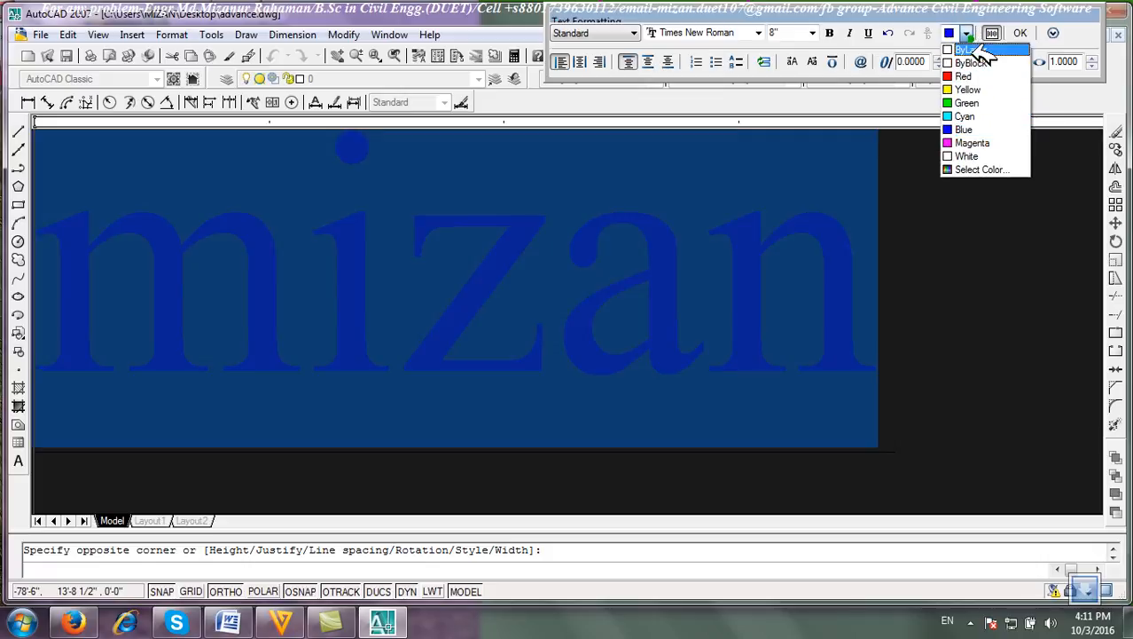
click(975, 102)
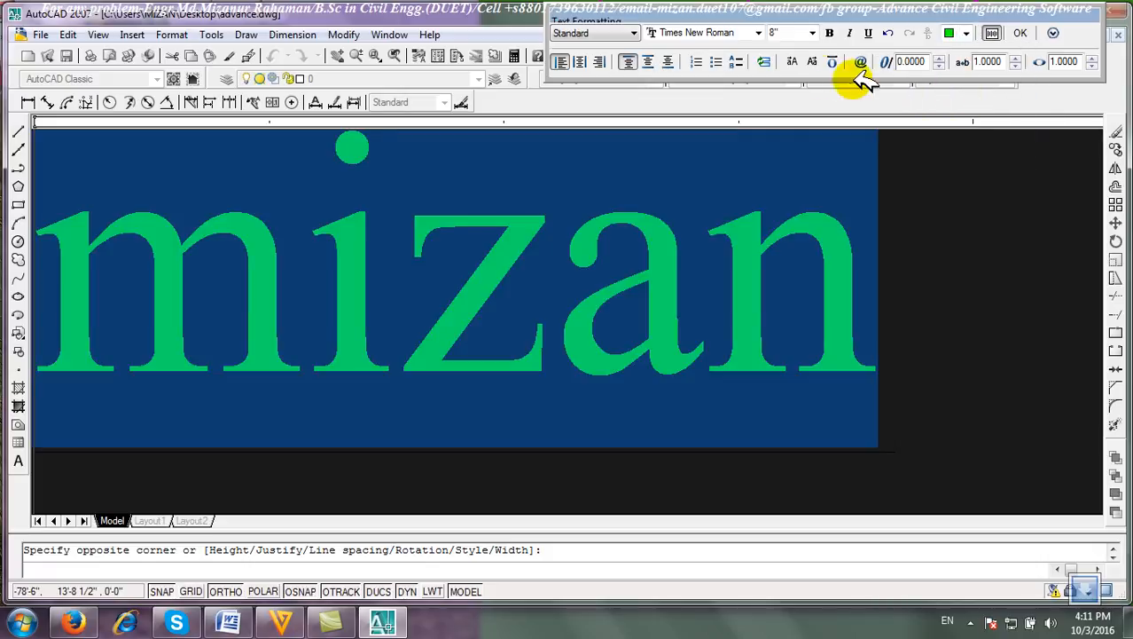
Center-align the paragraph and confirm the multiline text.
click(587, 60)
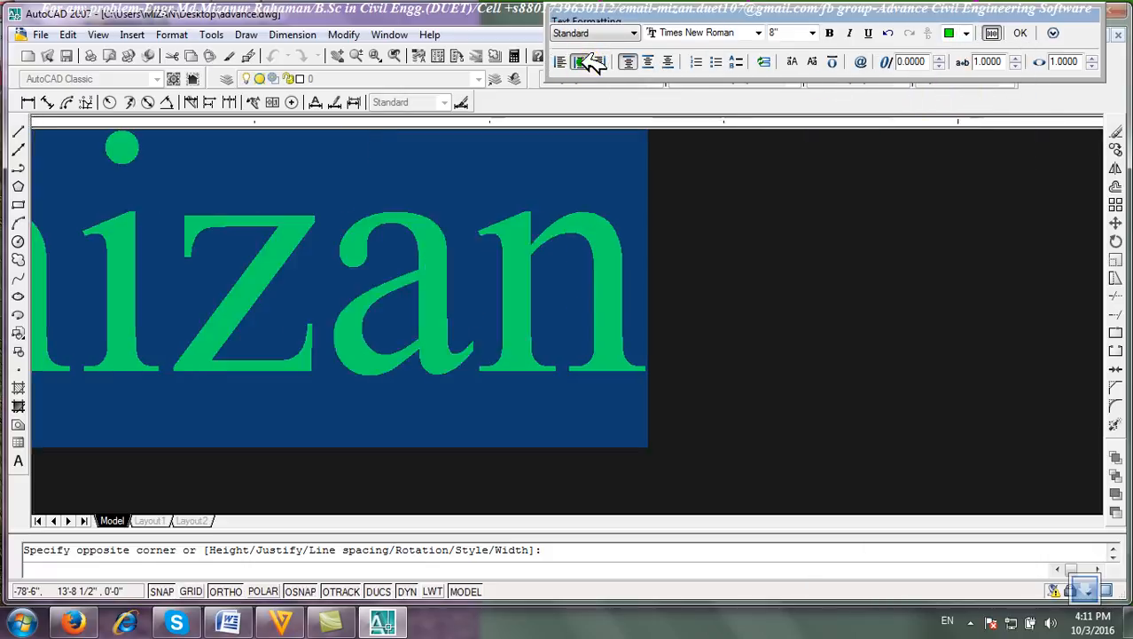
click(600, 61)
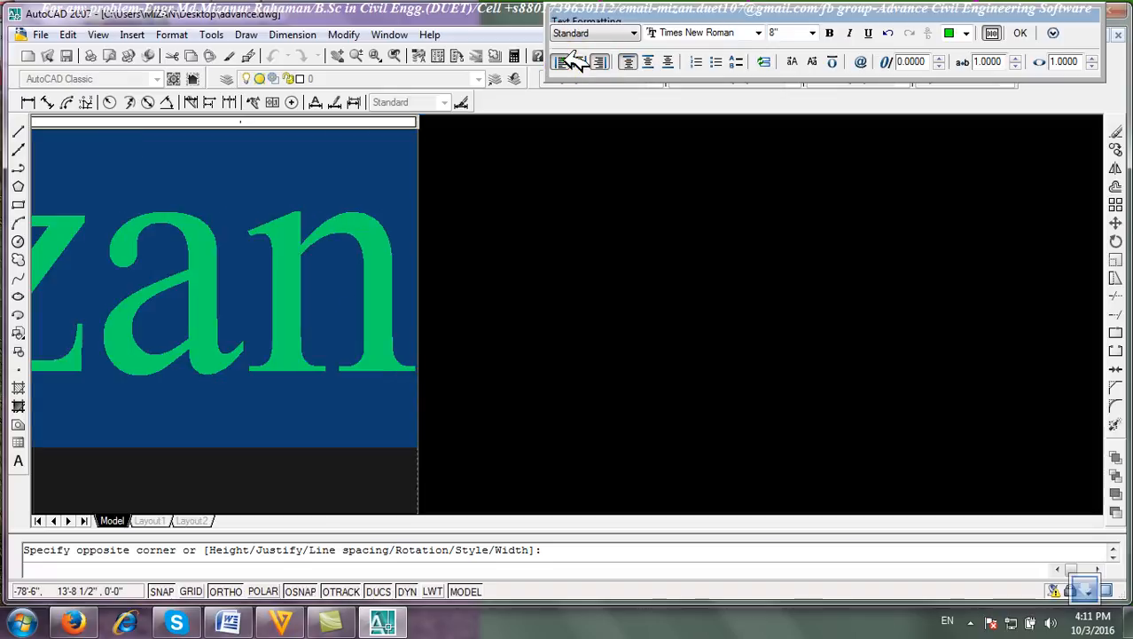
click(563, 60)
click(588, 61)
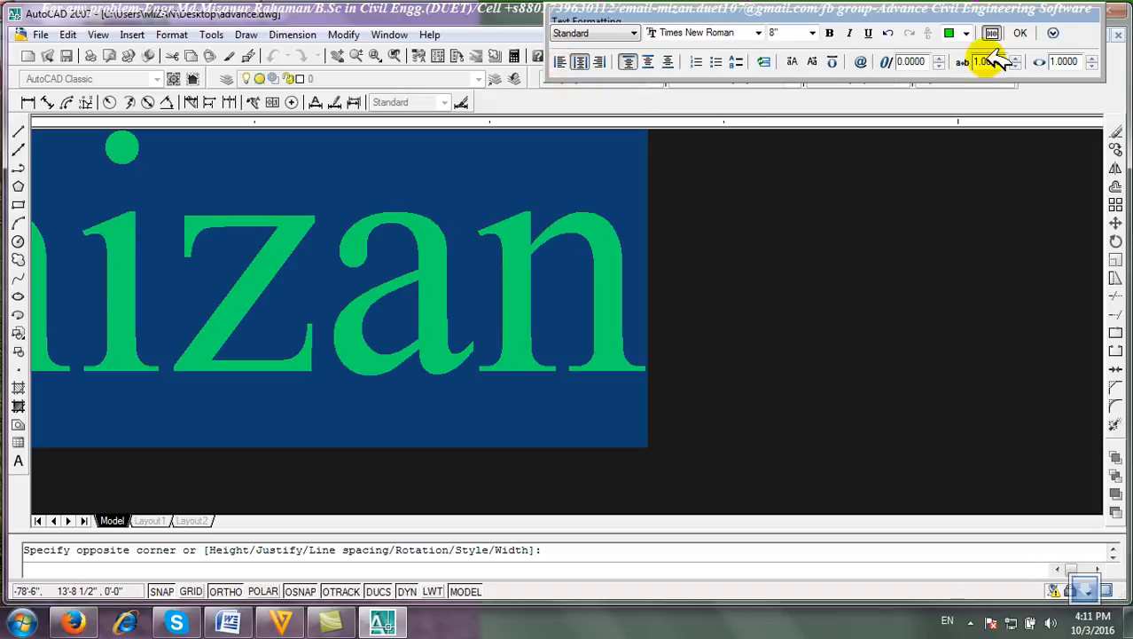
click(1020, 33)
scroll(592, 263, up, 10)
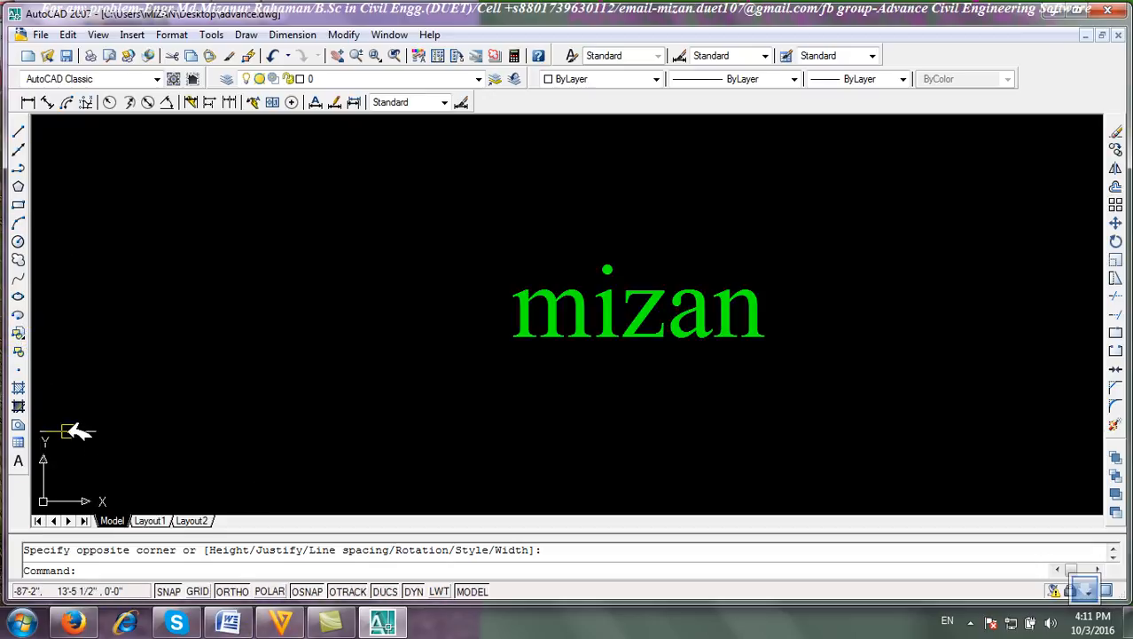
Start another multiline text box and set its Height option to 6 at the command line.
click(19, 462)
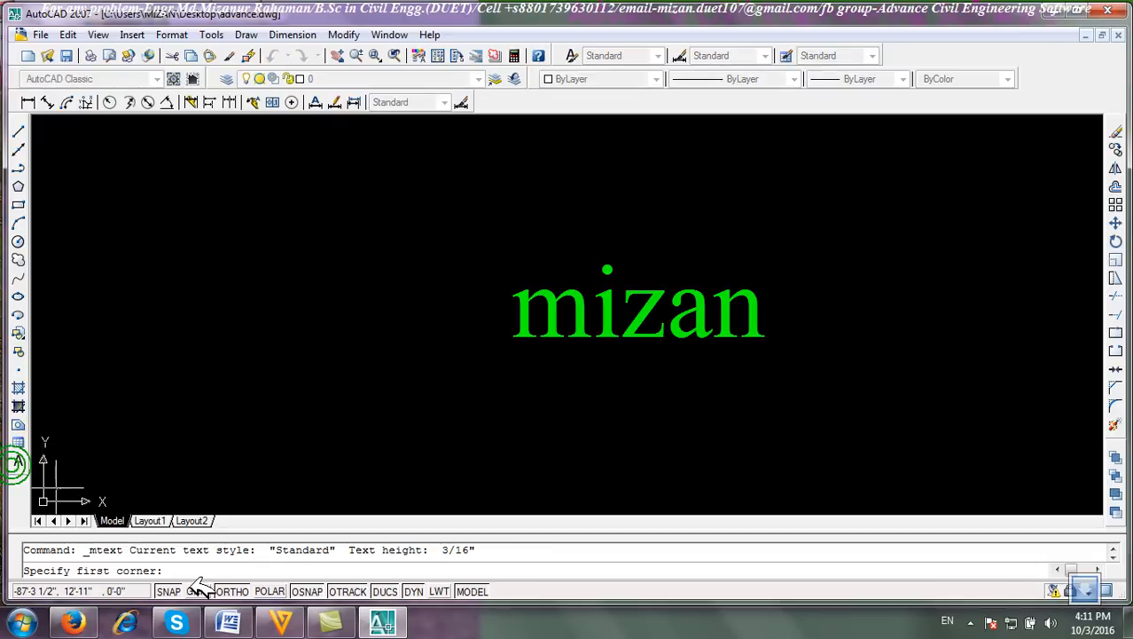
click(240, 212)
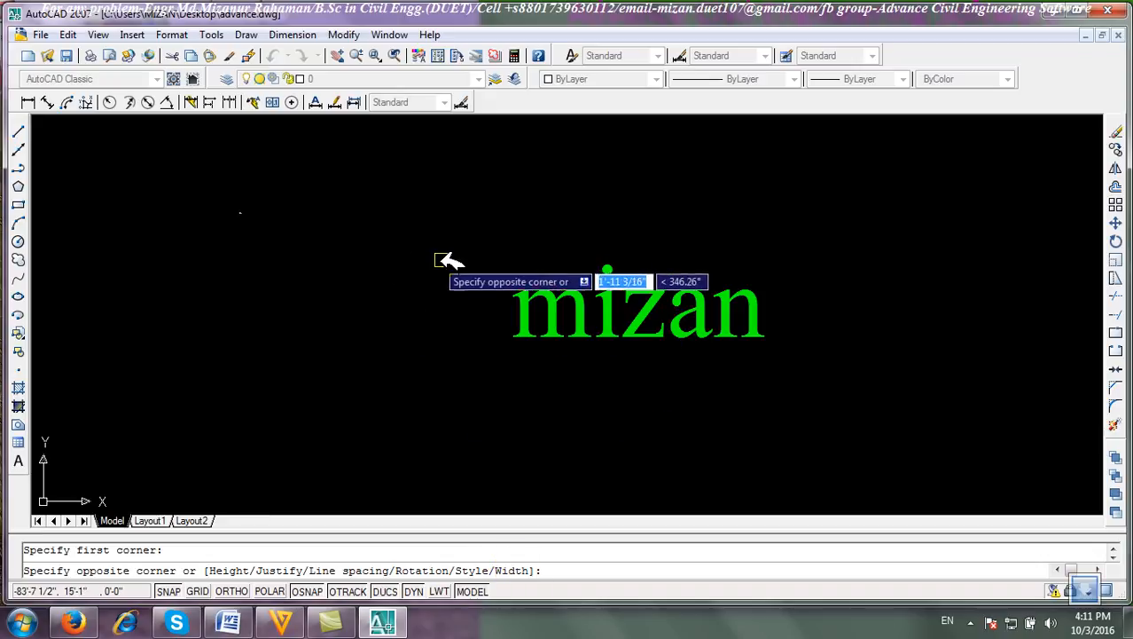
text(h)
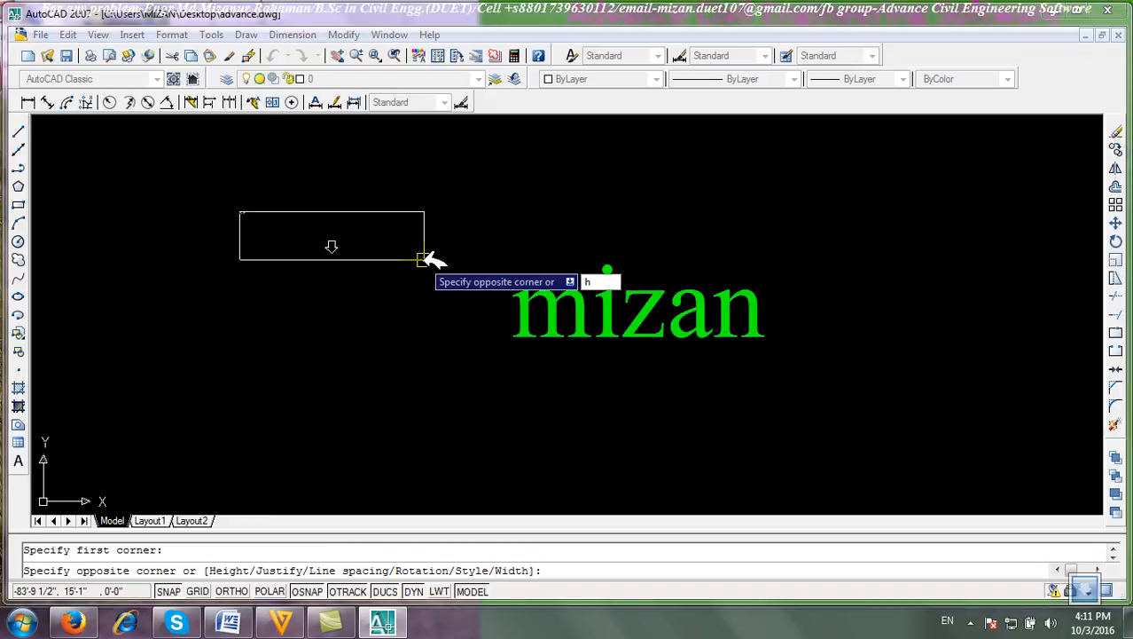
key(Return)
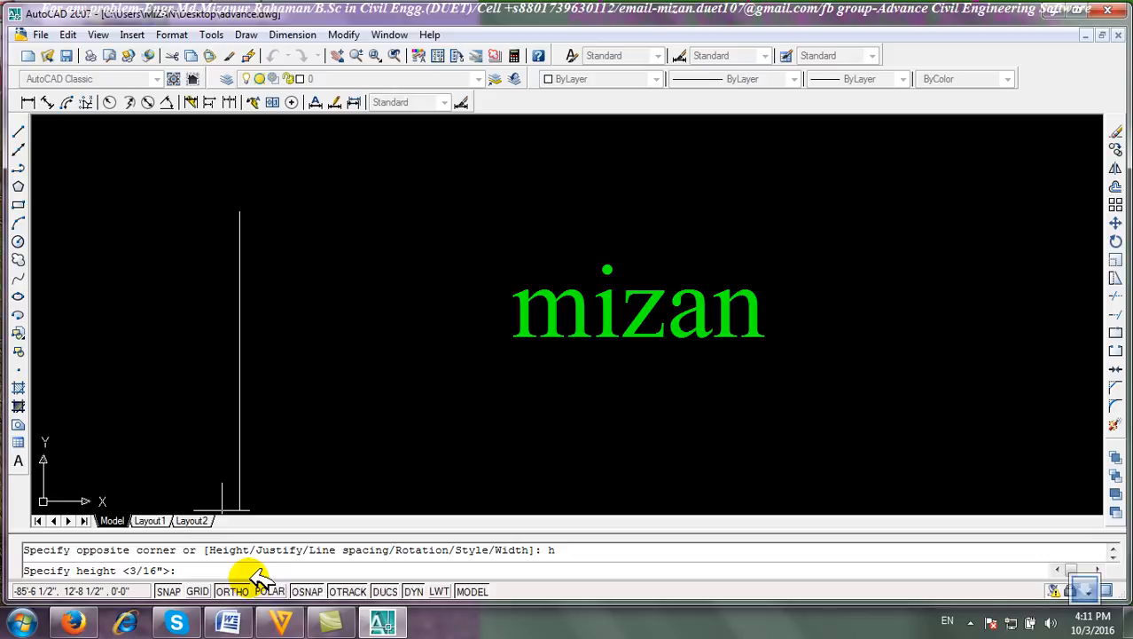
text(6)
key(Return)
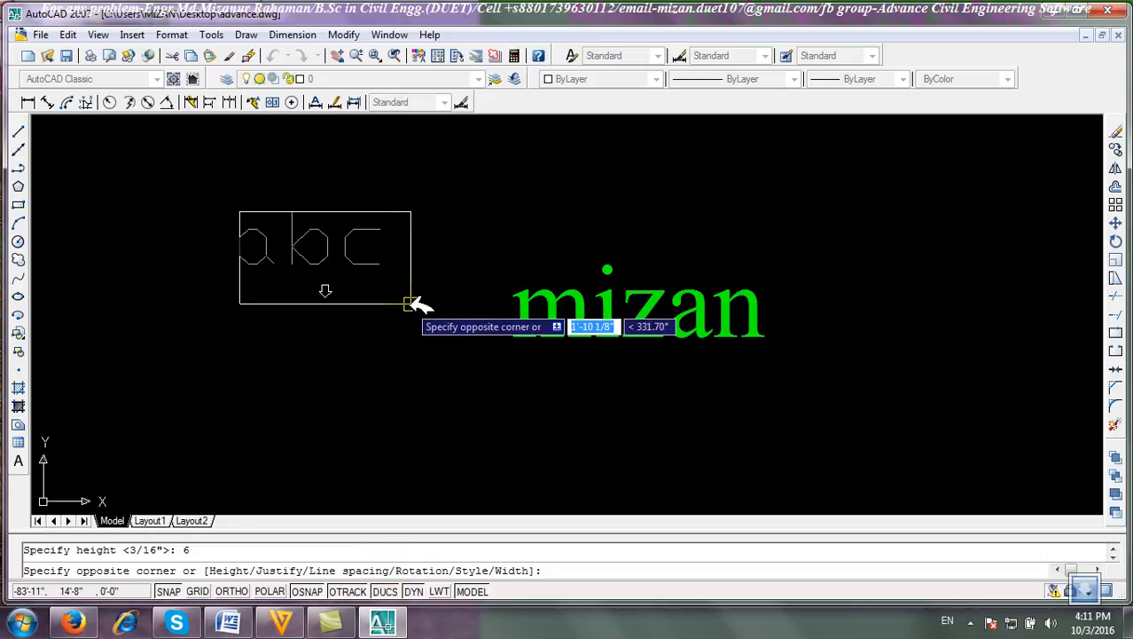
Keep the Standard style via the Style option, specify the opposite corner, and close the empty text editor.
text(s)
key(Return)
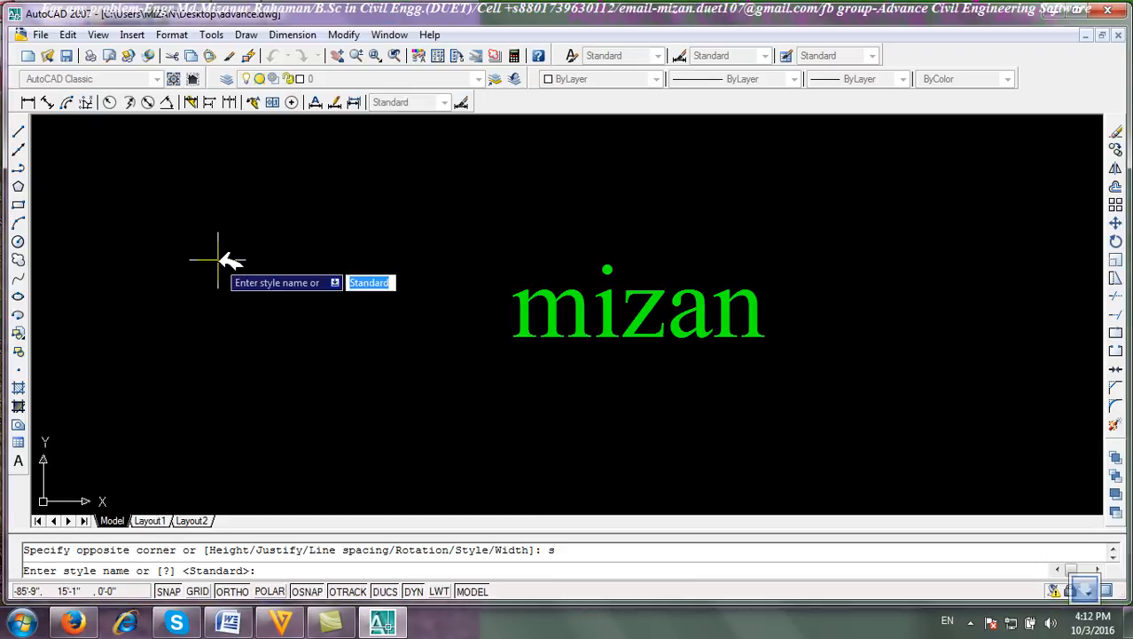
right_click(337, 325)
click(382, 335)
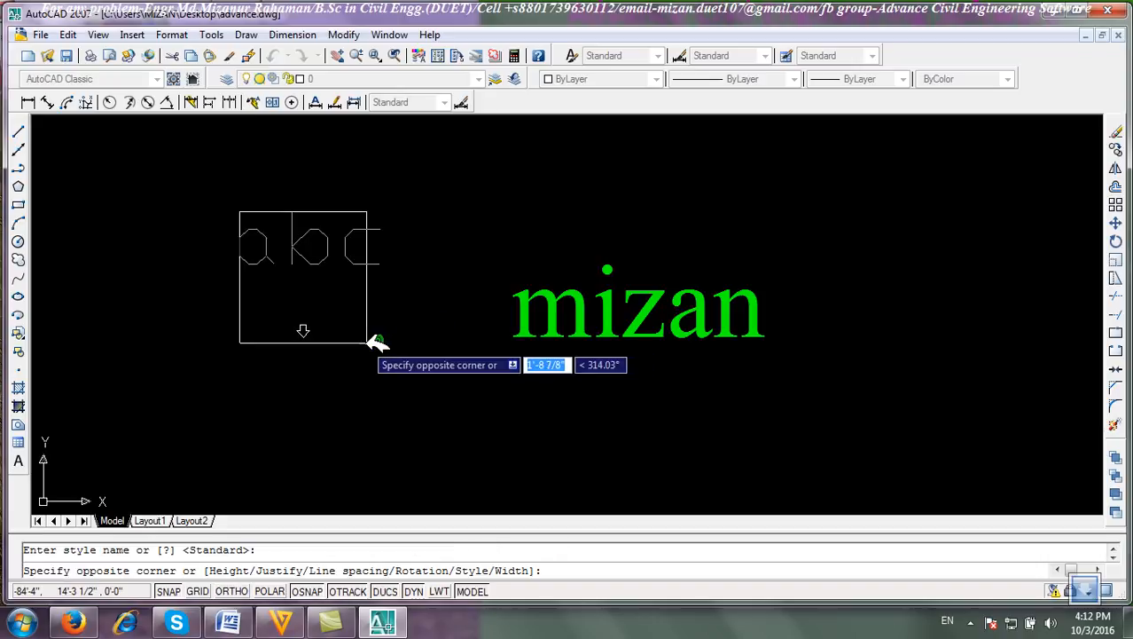
click(488, 359)
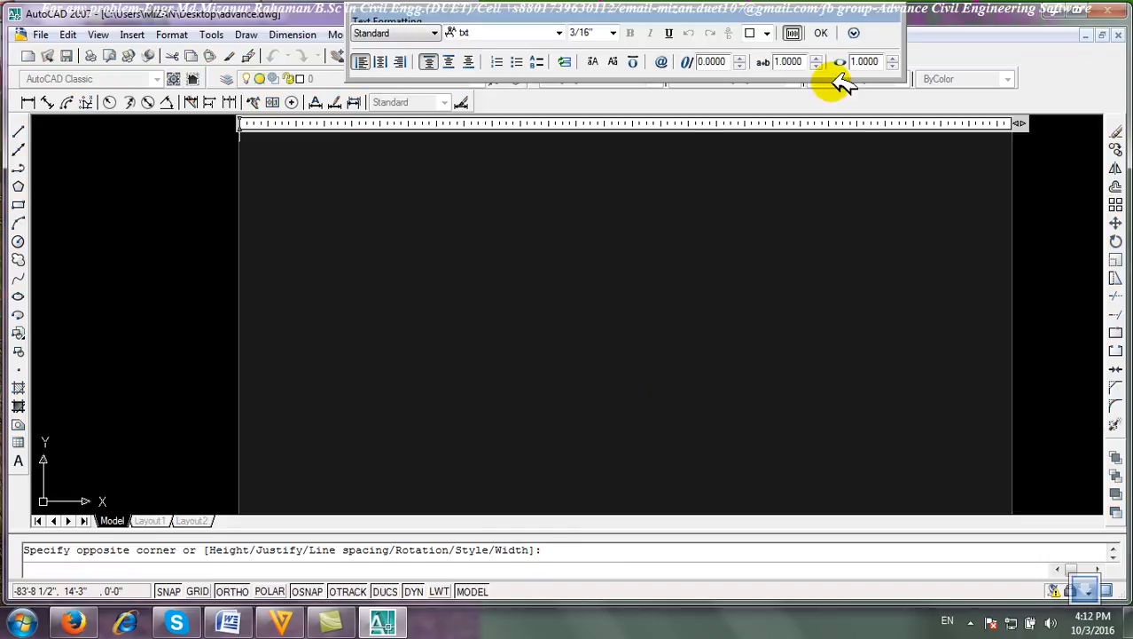
click(821, 32)
click(1075, 12)
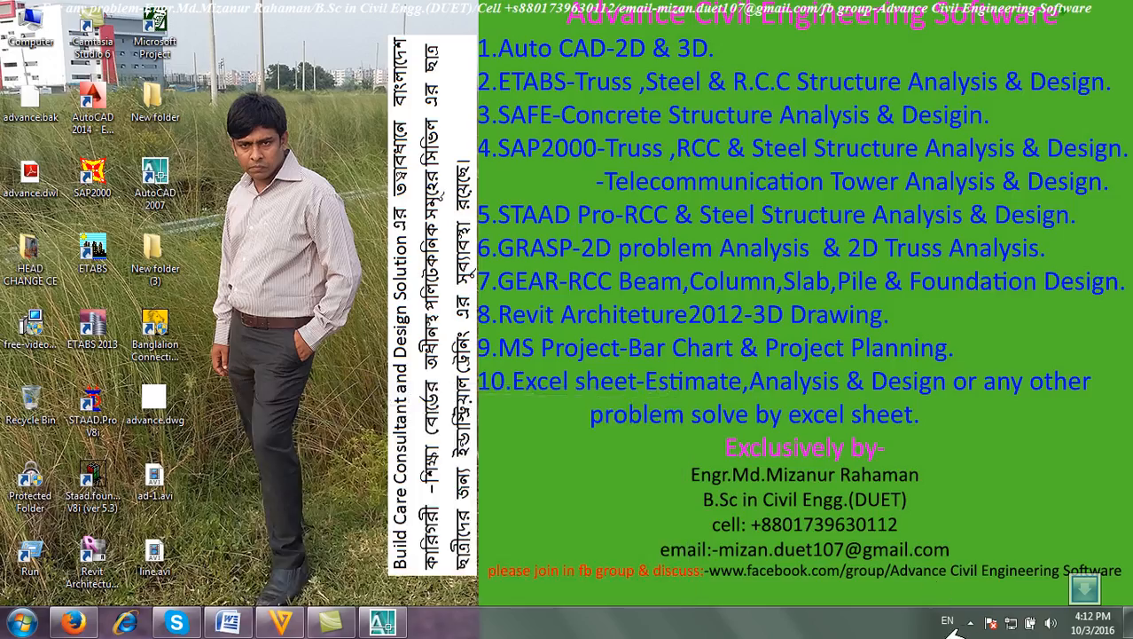
click(970, 622)
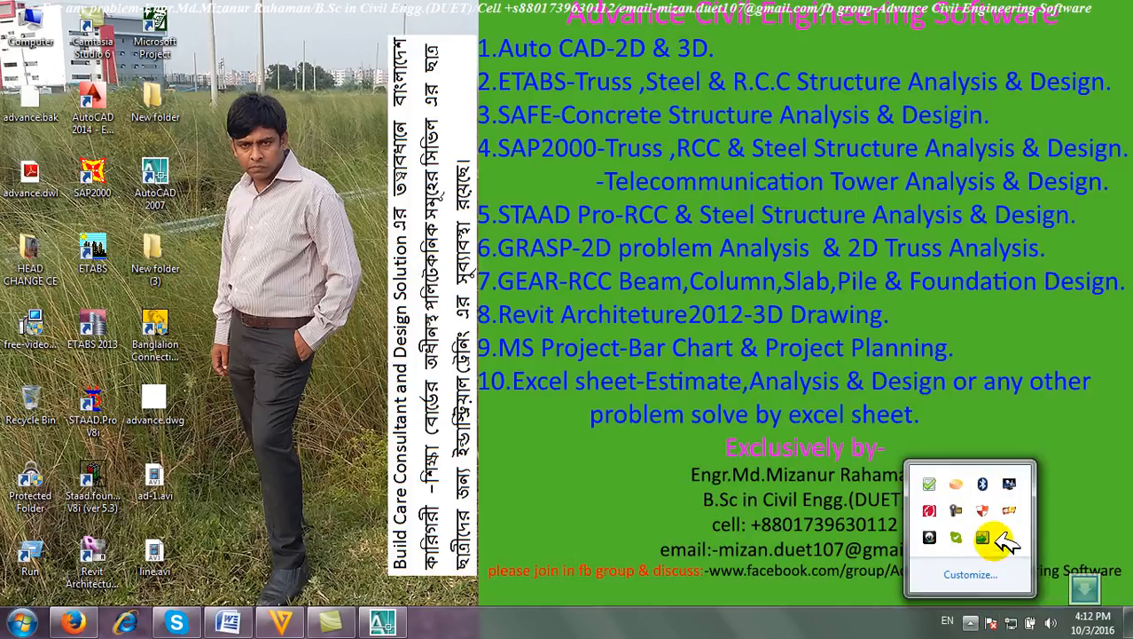